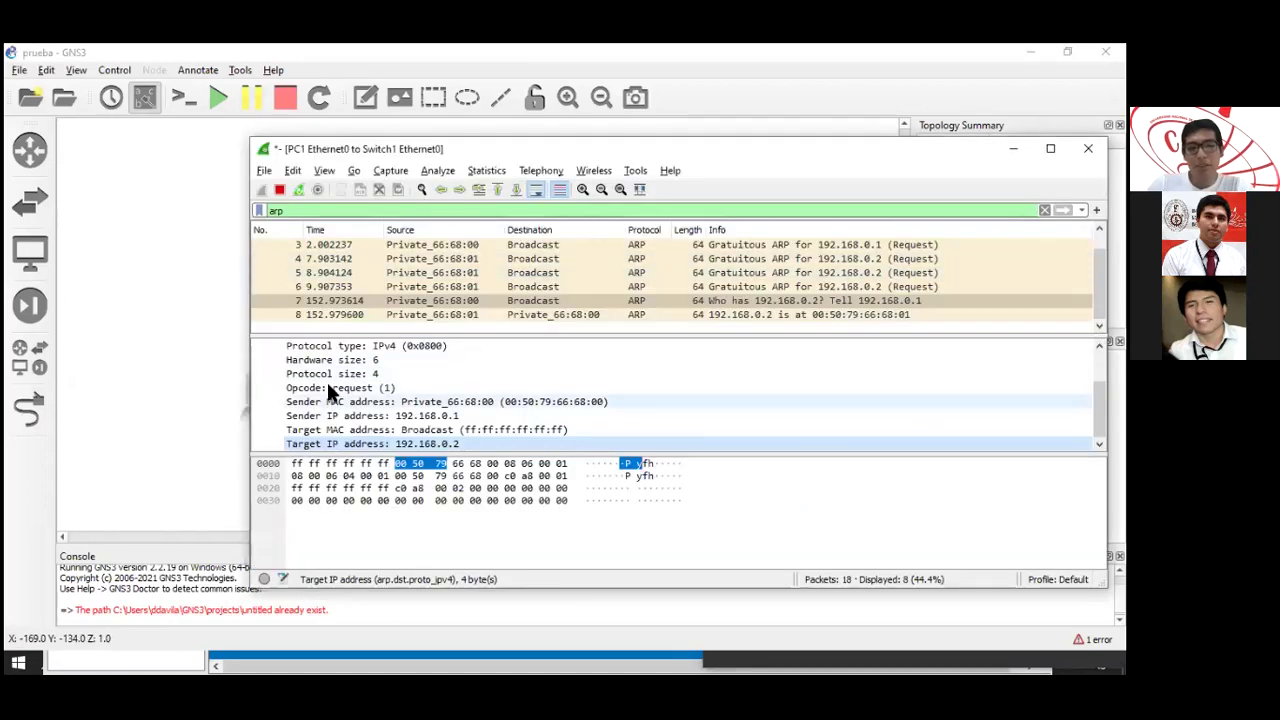
Examine the ARP request in packet 7, including its target IP address field, and compare it with the GNS3 topology.
{"action": "scroll", "coordinate": [340, 380], "scroll_direction": "up", "scroll_amount": 2}
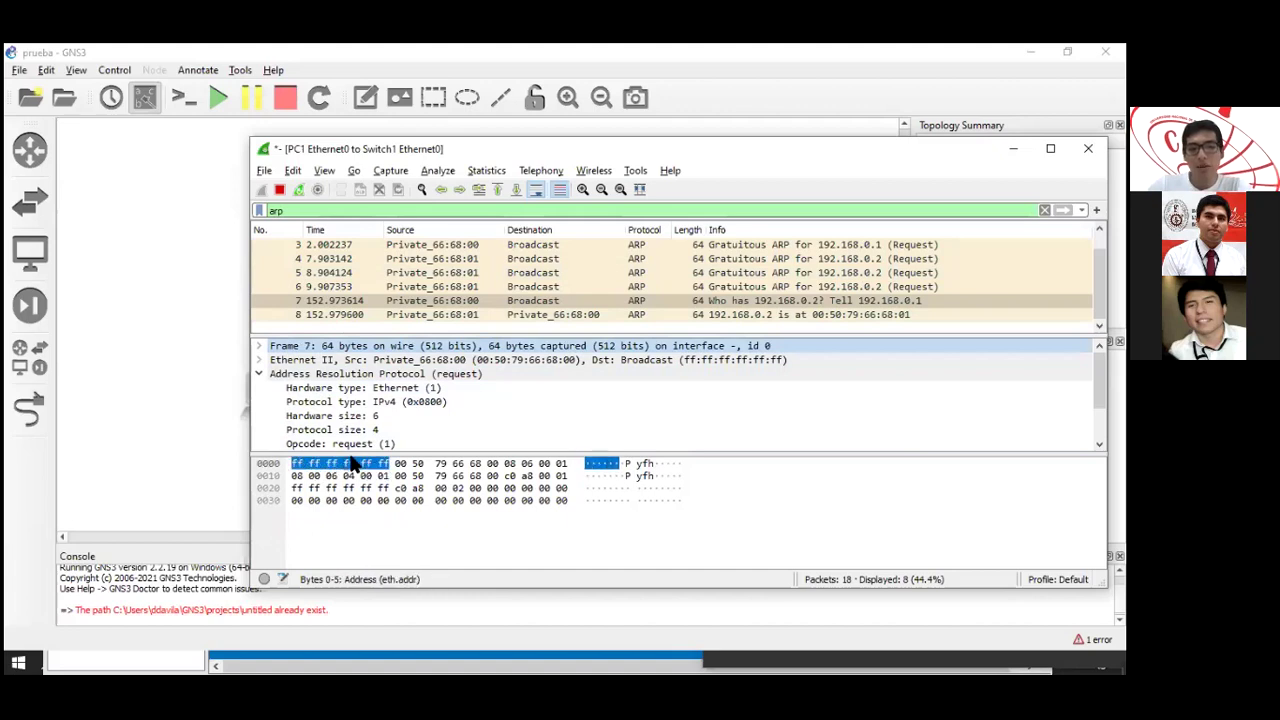
{"action": "scroll", "coordinate": [317, 413], "scroll_direction": "down", "scroll_amount": 2}
{"action": "left_click", "coordinate": [381, 444]}
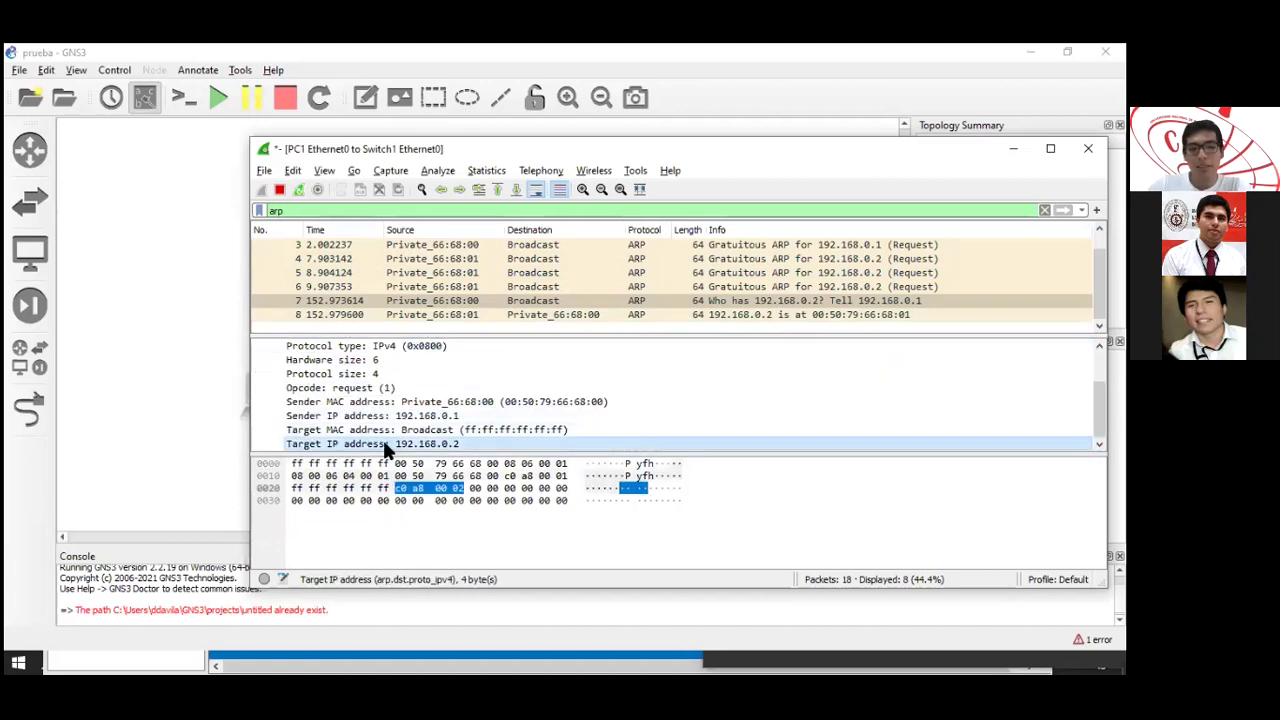
{"action": "key", "text": "alt+Tab"}
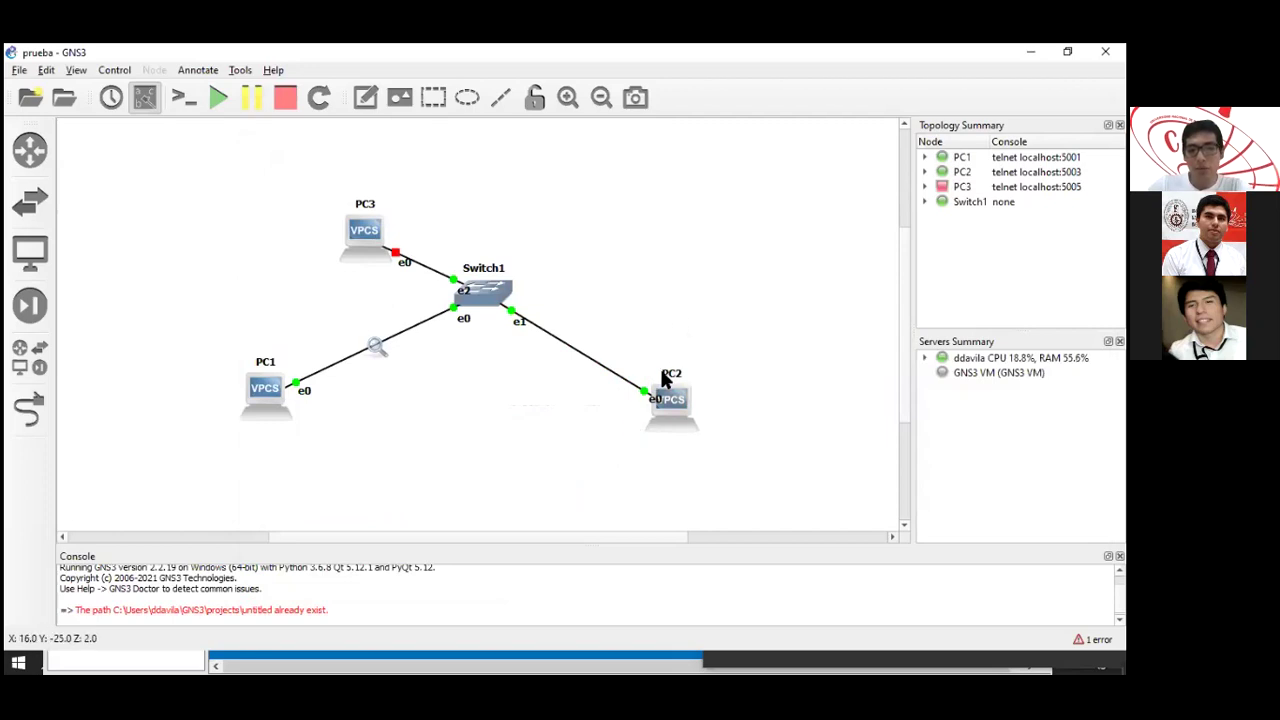
{"action": "key", "text": "alt+Tab"}
{"action": "scroll", "coordinate": [369, 377], "scroll_direction": "up", "scroll_amount": 2}
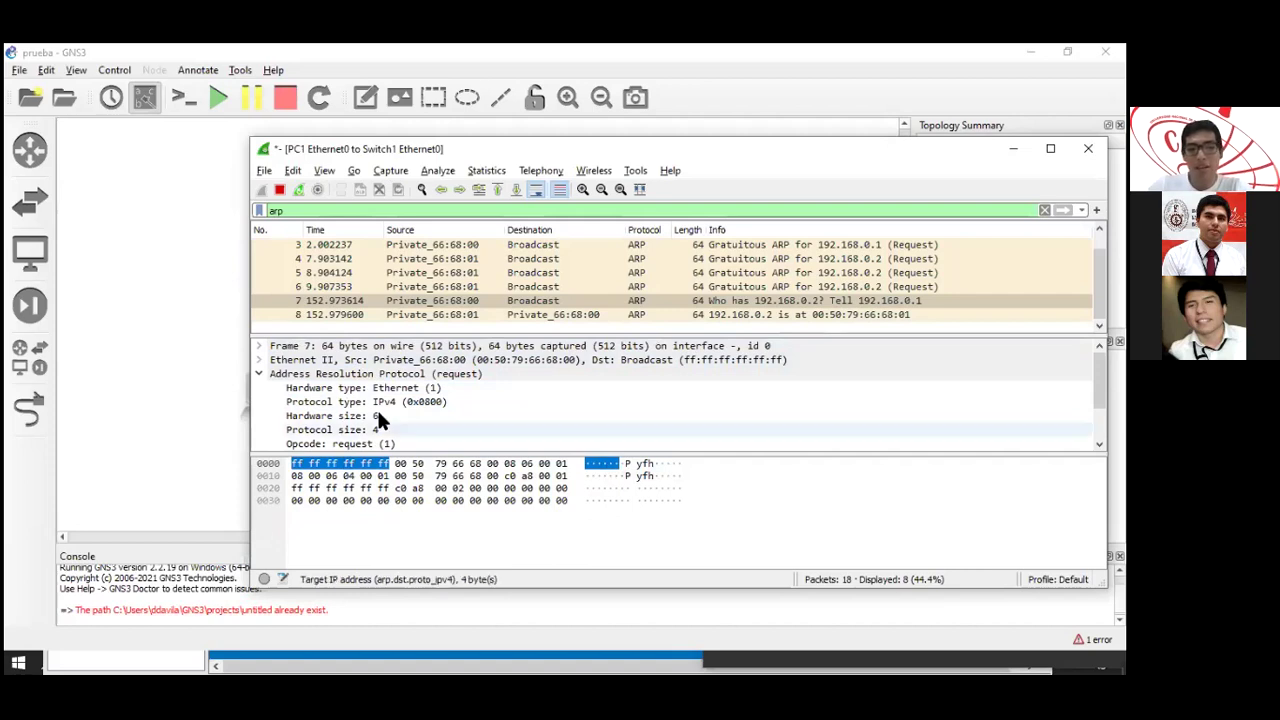
{"action": "scroll", "coordinate": [377, 408], "scroll_direction": "down", "scroll_amount": 2}
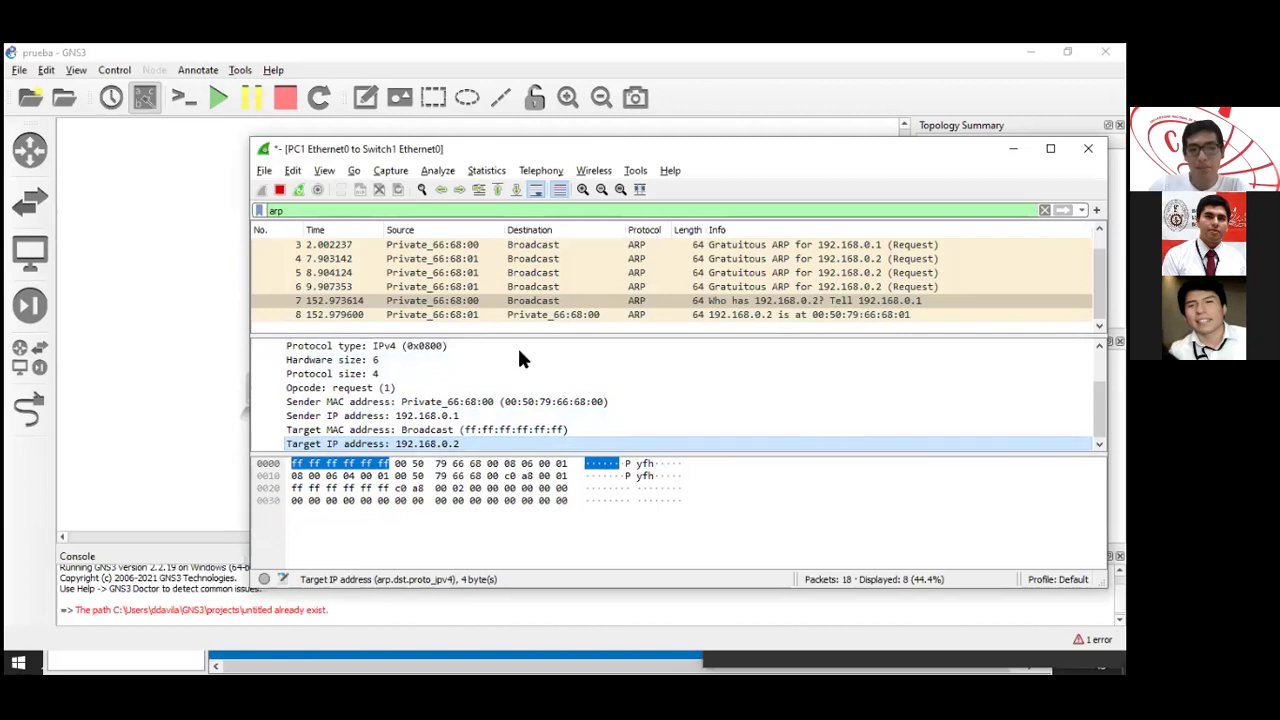
{"action": "key", "text": "alt+Tab"}
{"action": "key", "text": "alt+Tab"}
Select the ARP reply in packet 8, collapse its Address Resolution Protocol details, and highlight the frame and Ethernet II layers.
{"action": "left_click", "coordinate": [468, 312]}
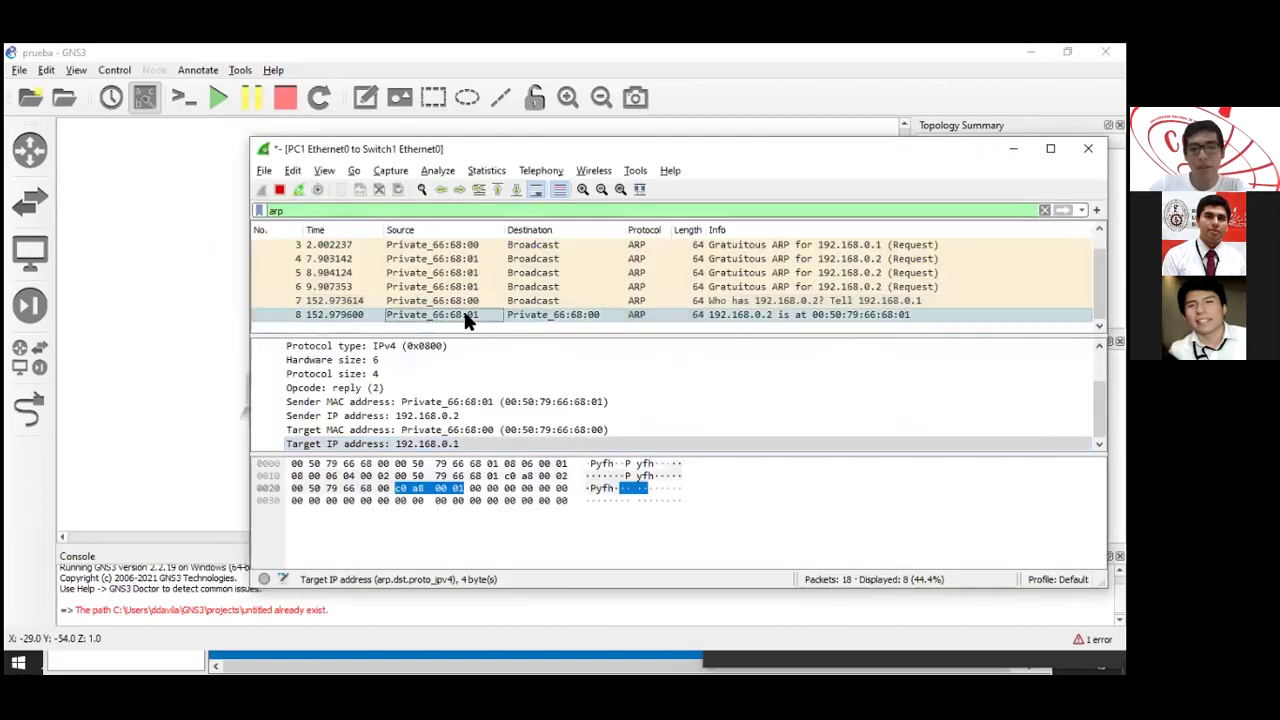
{"action": "scroll", "coordinate": [348, 405], "scroll_direction": "up", "scroll_amount": 2}
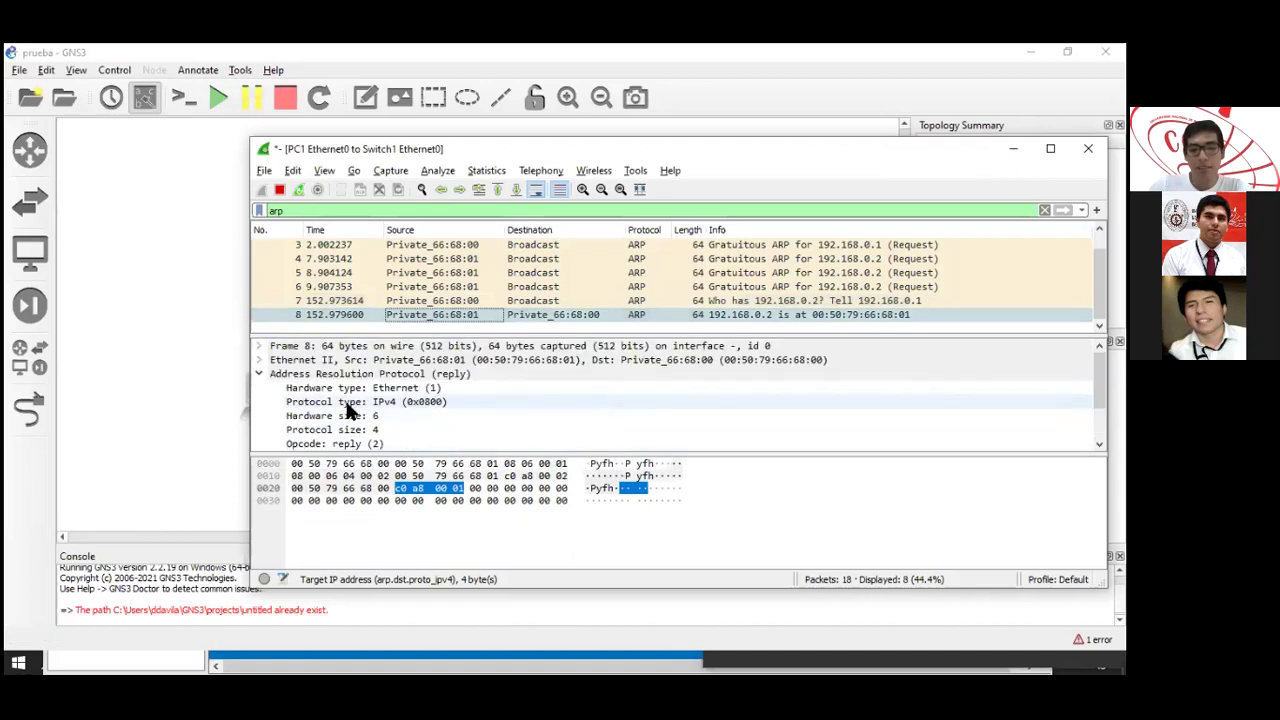
{"action": "left_click", "coordinate": [259, 372]}
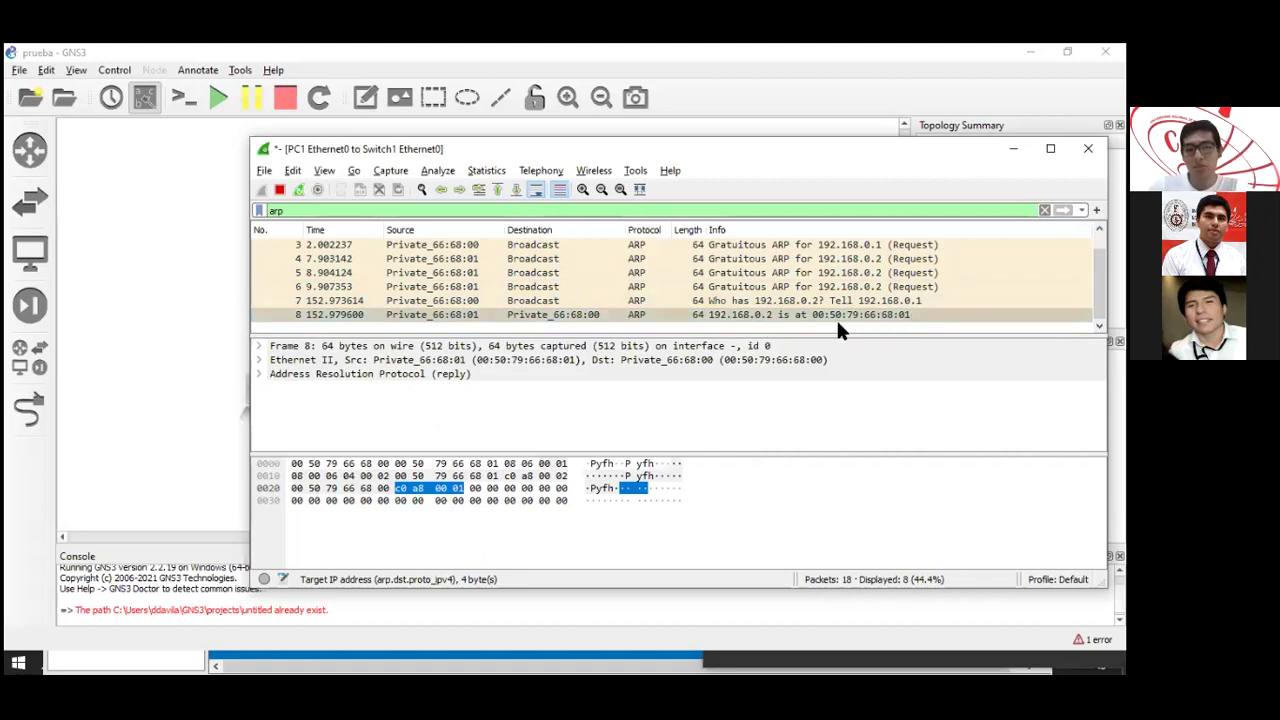
{"action": "left_click", "coordinate": [298, 348]}
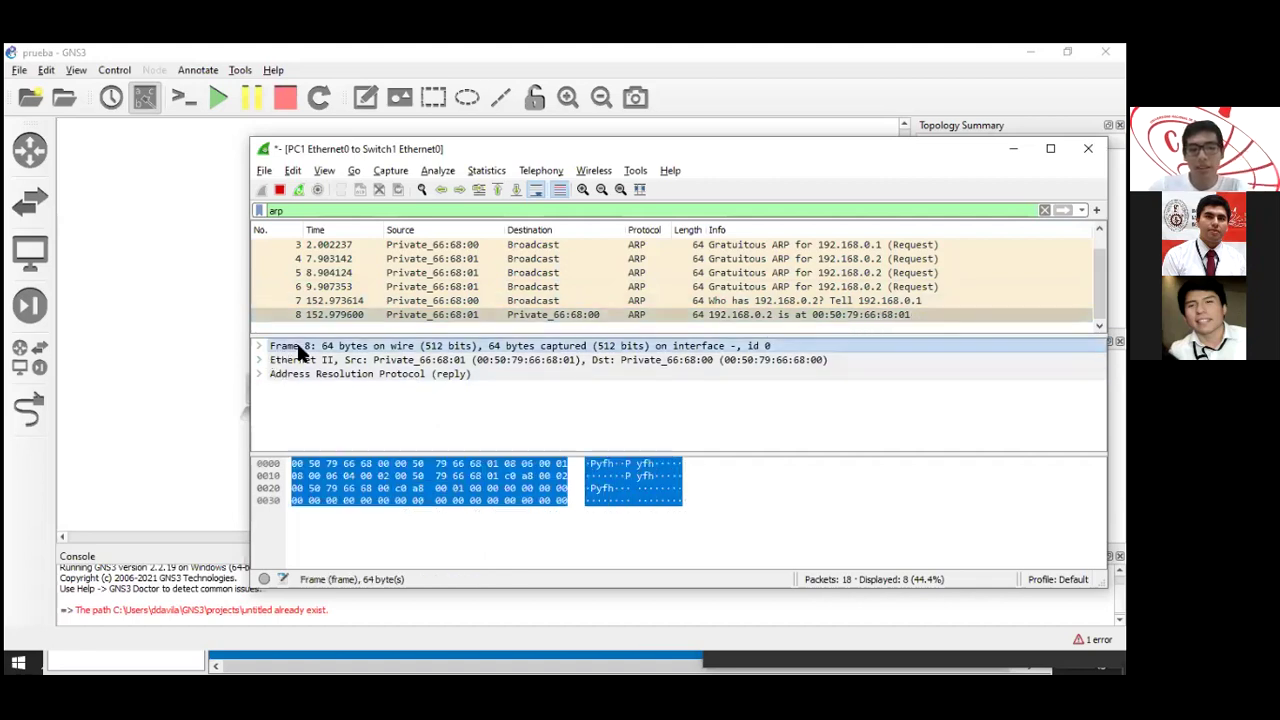
{"action": "left_click", "coordinate": [393, 362]}
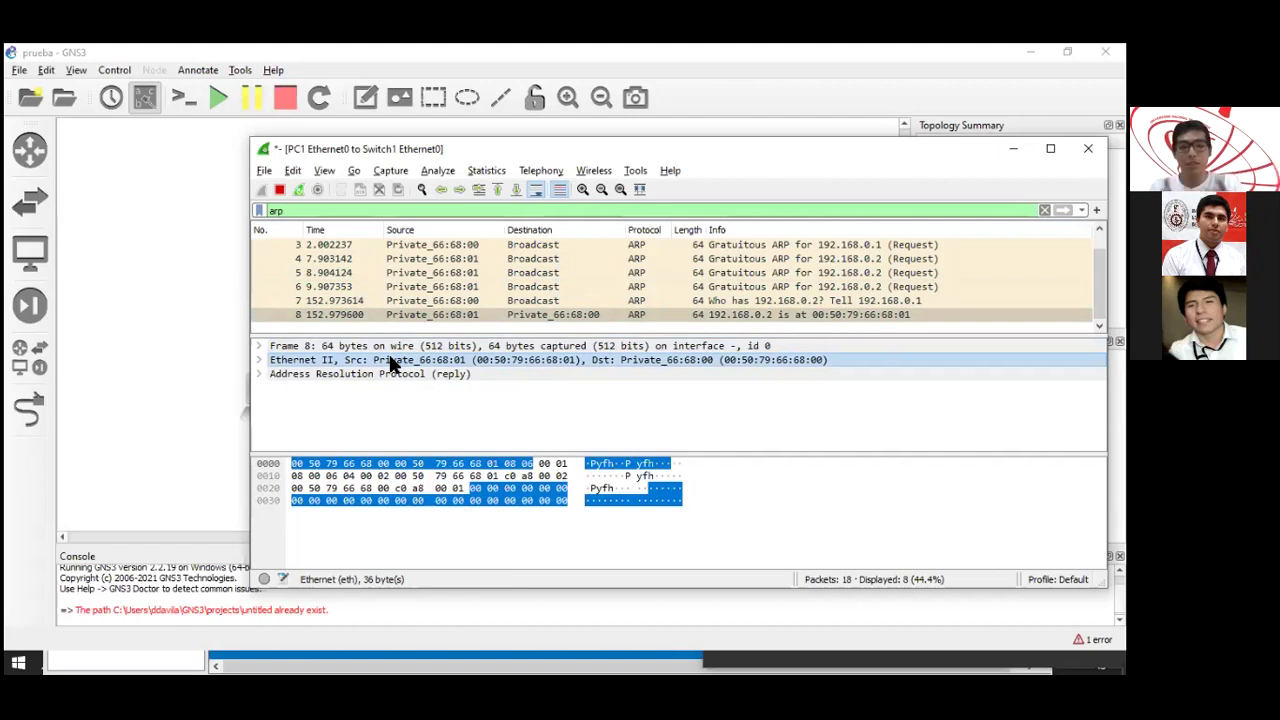
Return to the ARP request in packet 7, expand its Address Resolution Protocol details, and inspect the sender MAC and IP addresses.
{"action": "left_click", "coordinate": [500, 287]}
{"action": "left_click", "coordinate": [496, 294]}
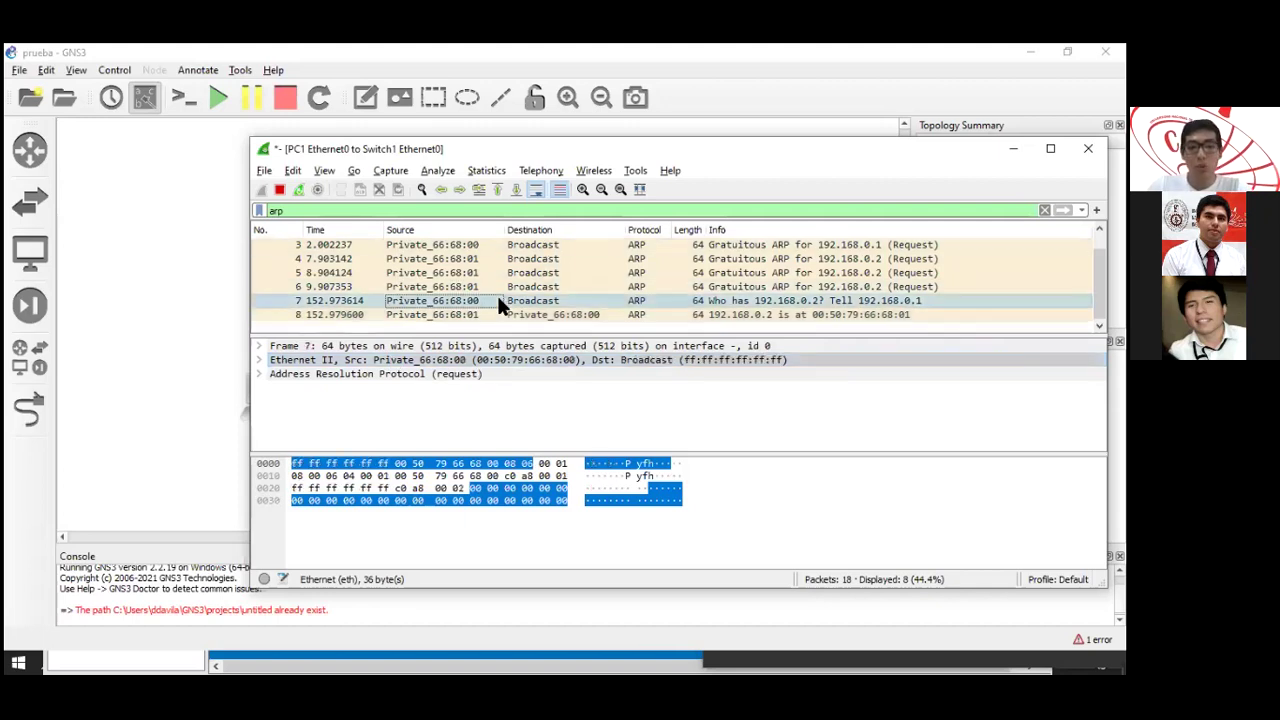
{"action": "left_click", "coordinate": [262, 376]}
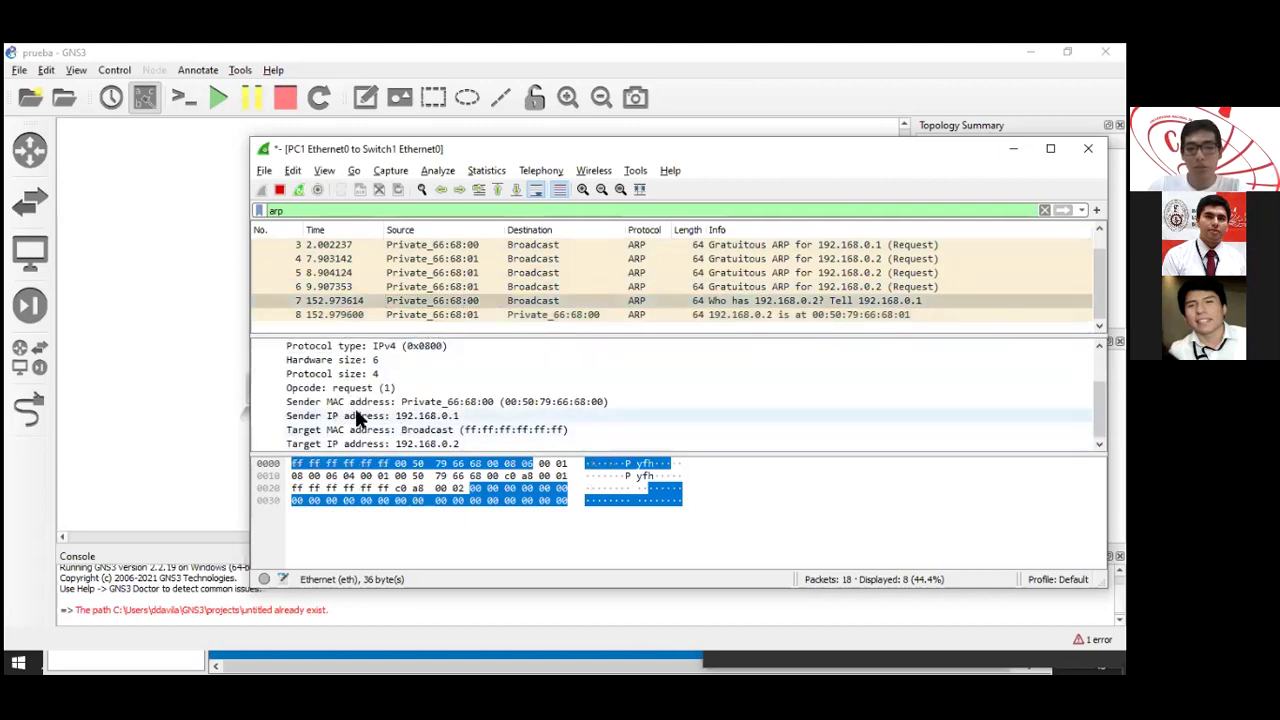
{"action": "left_click", "coordinate": [352, 415]}
{"action": "left_click", "coordinate": [378, 401]}
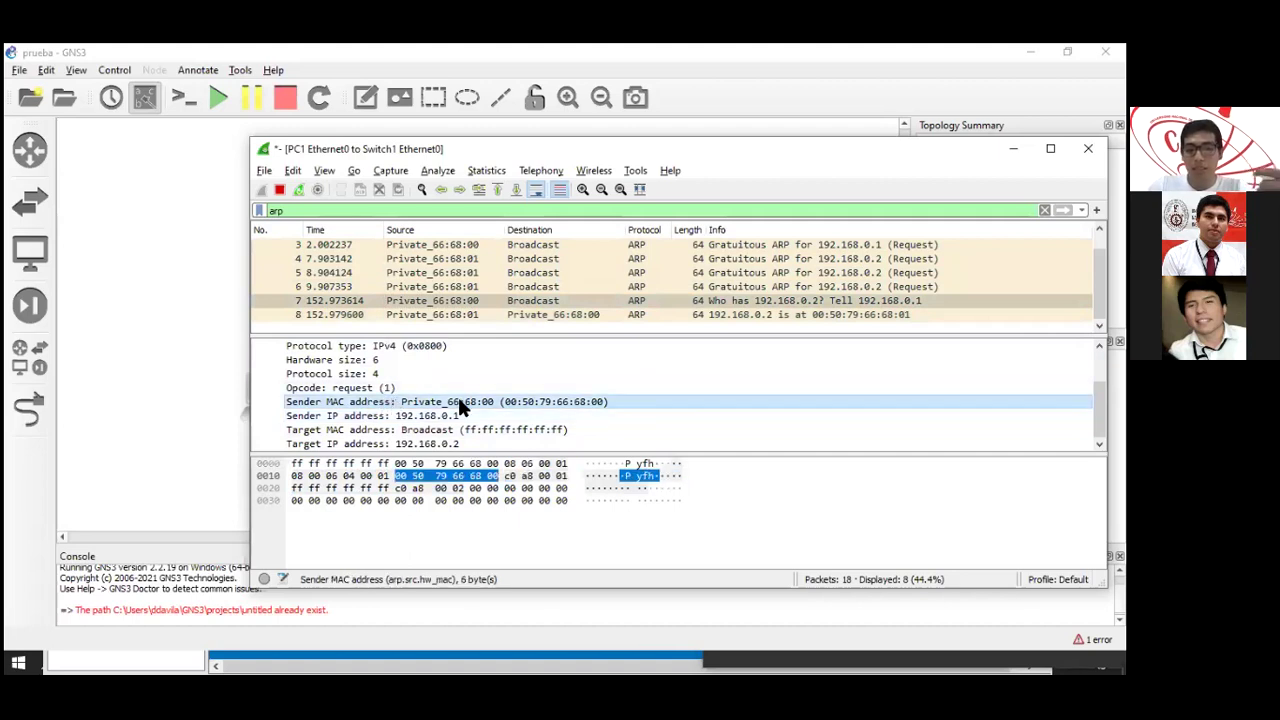
{"action": "left_click", "coordinate": [395, 415]}
Expand the Ethernet II header of the reply in packet 8 and inspect its destination, source, type, padding and frame check sequence.
{"action": "left_click", "coordinate": [347, 315]}
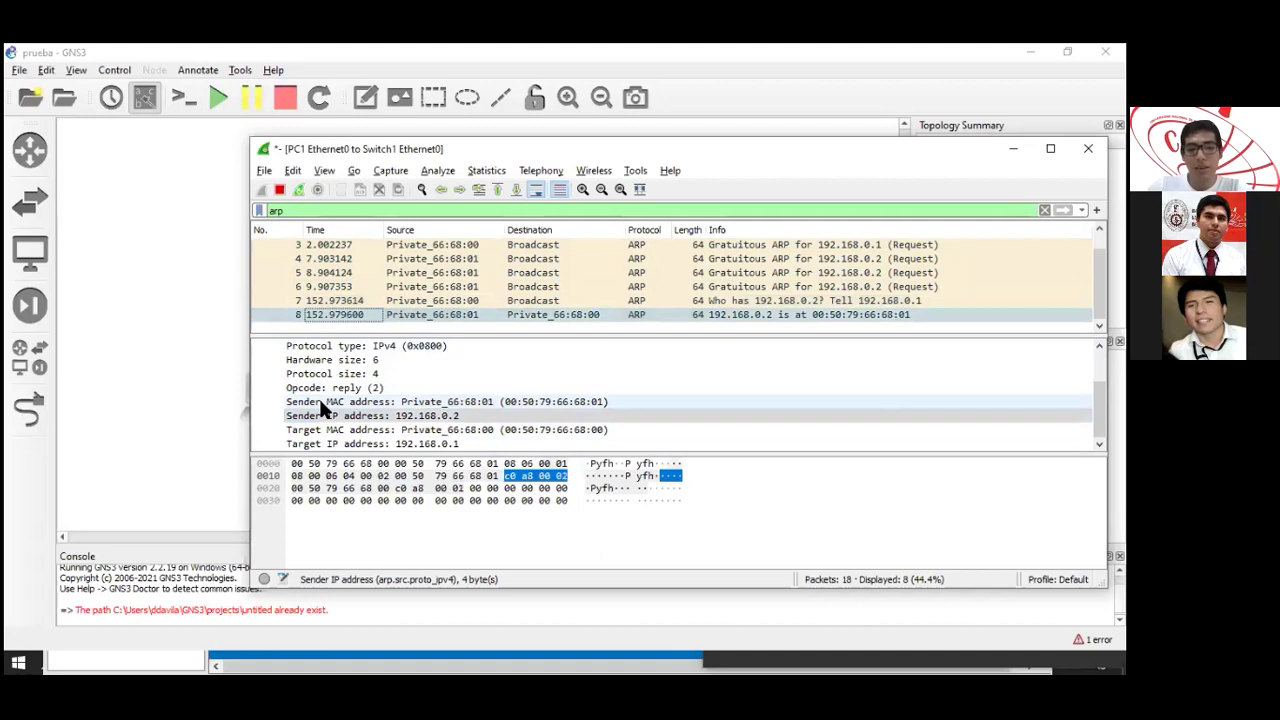
{"action": "scroll", "coordinate": [310, 404], "scroll_direction": "up", "scroll_amount": 2}
{"action": "left_click", "coordinate": [259, 372]}
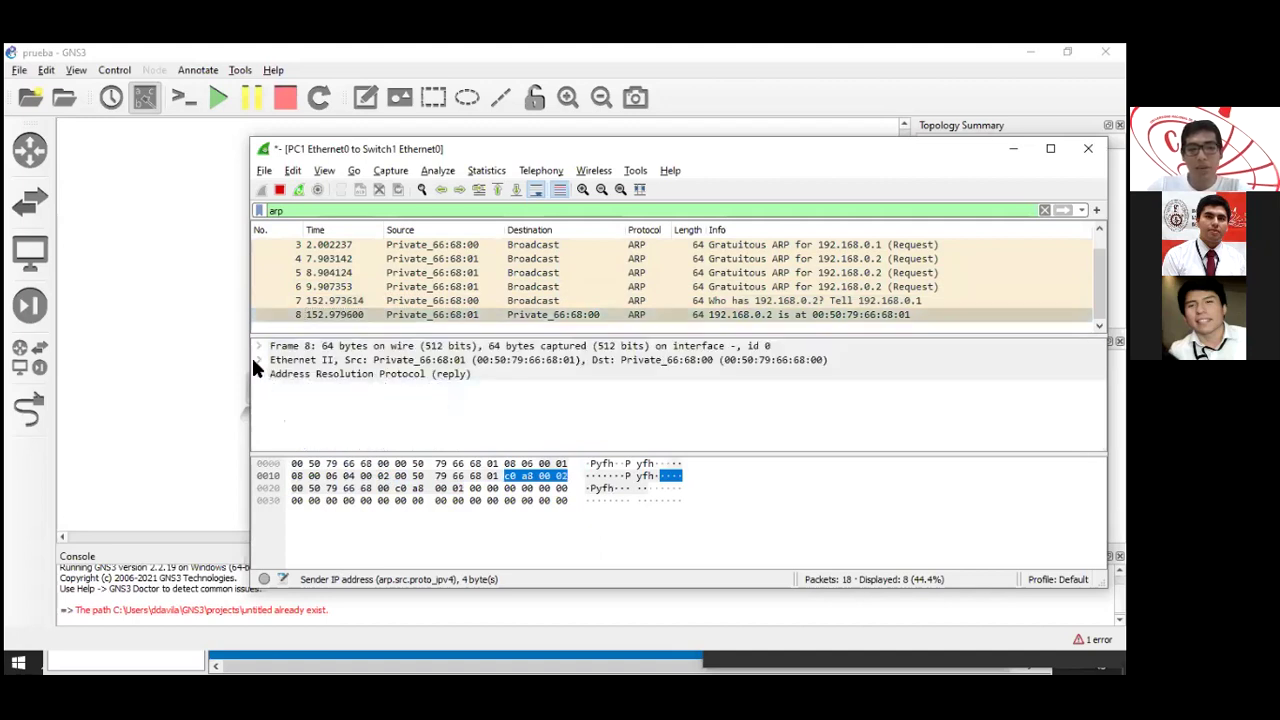
{"action": "left_click", "coordinate": [259, 360]}
{"action": "left_click", "coordinate": [305, 360]}
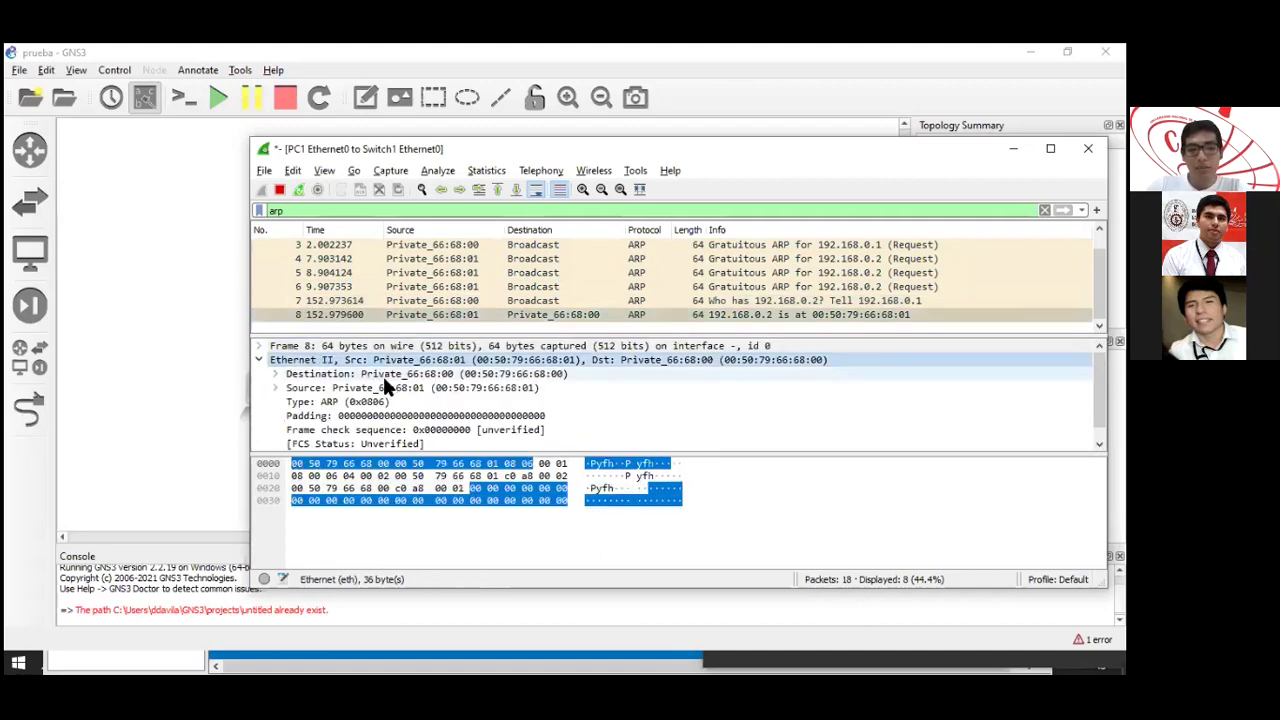
{"action": "left_click", "coordinate": [352, 372]}
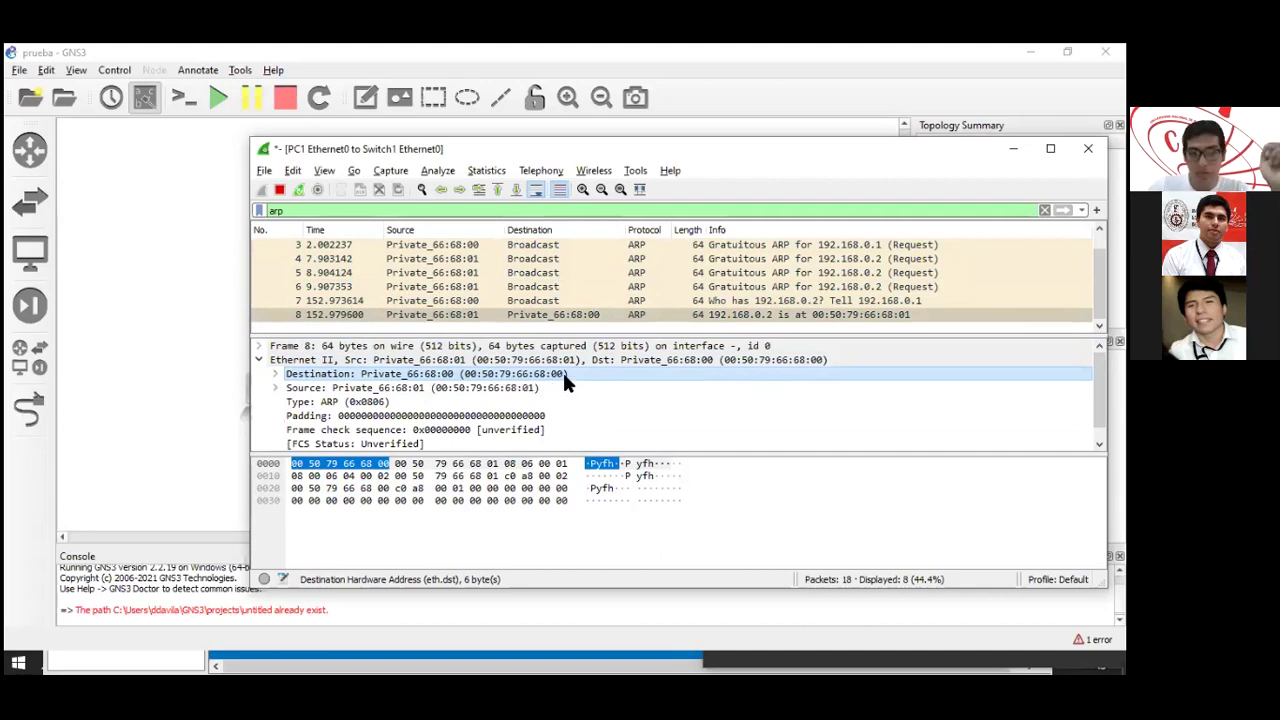
{"action": "left_click", "coordinate": [418, 386]}
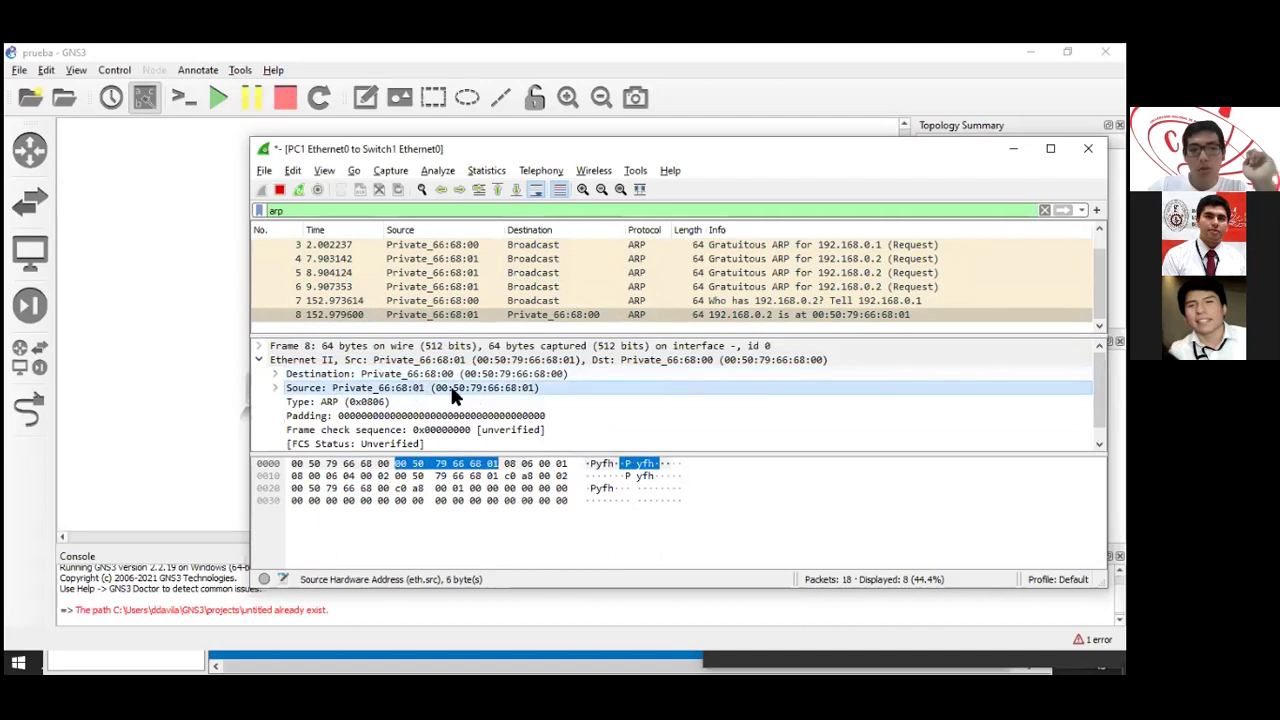
{"action": "left_click", "coordinate": [336, 402]}
{"action": "left_click", "coordinate": [310, 414]}
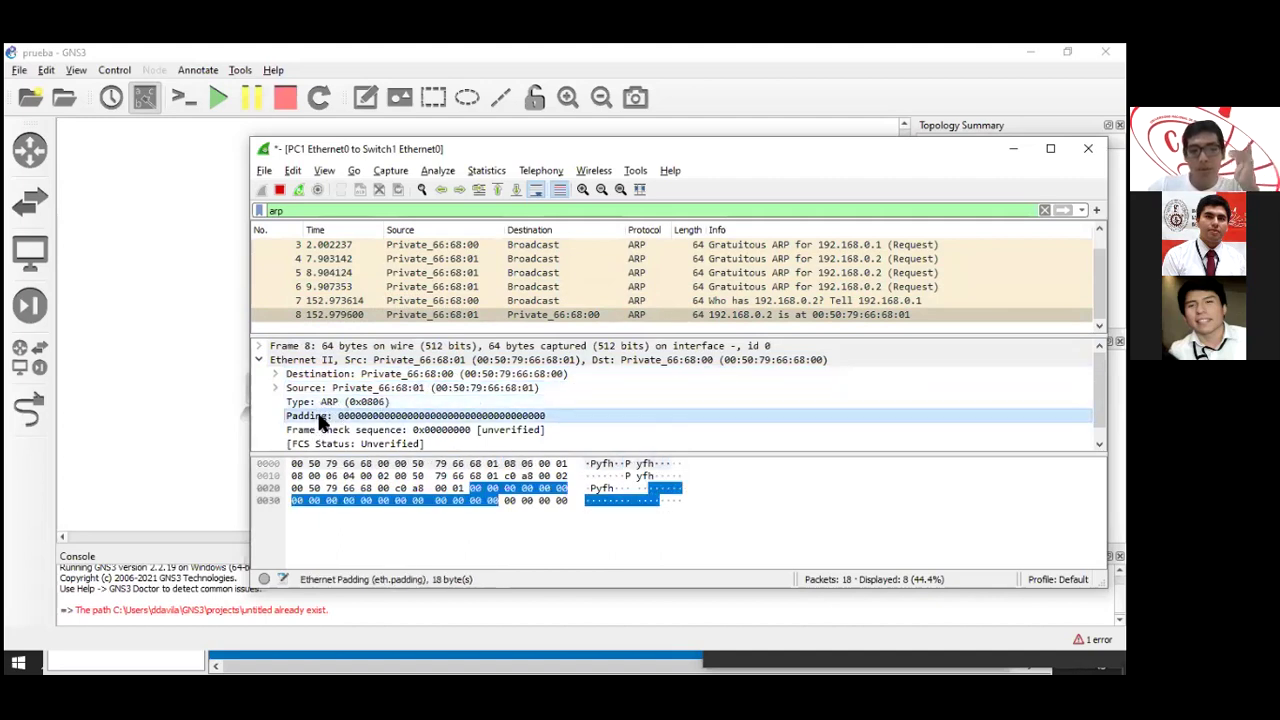
{"action": "scroll", "coordinate": [334, 417], "scroll_direction": "down", "scroll_amount": 1}
{"action": "left_click", "coordinate": [337, 416]}
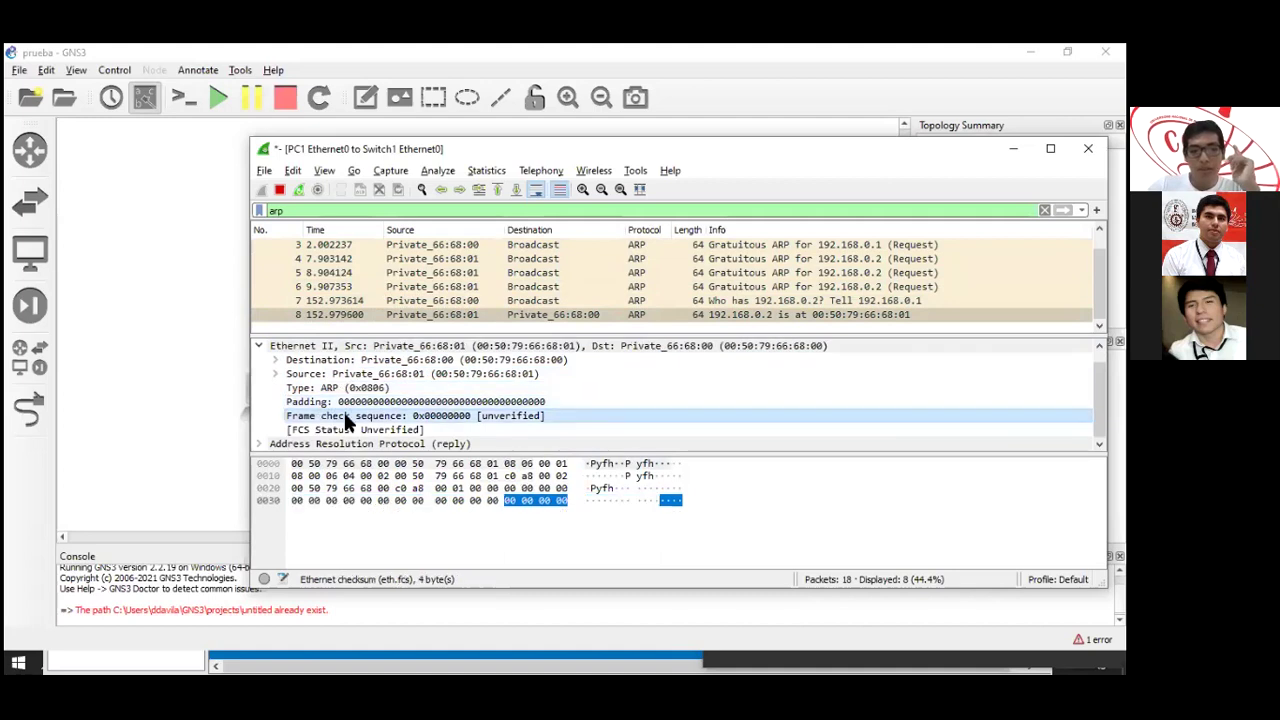
Expand the reply's Address Resolution Protocol section and inspect the hardware type, protocol type, hardware size, protocol size and opcode.
{"action": "left_click", "coordinate": [260, 444]}
{"action": "scroll", "coordinate": [335, 405], "scroll_direction": "down", "scroll_amount": 1}
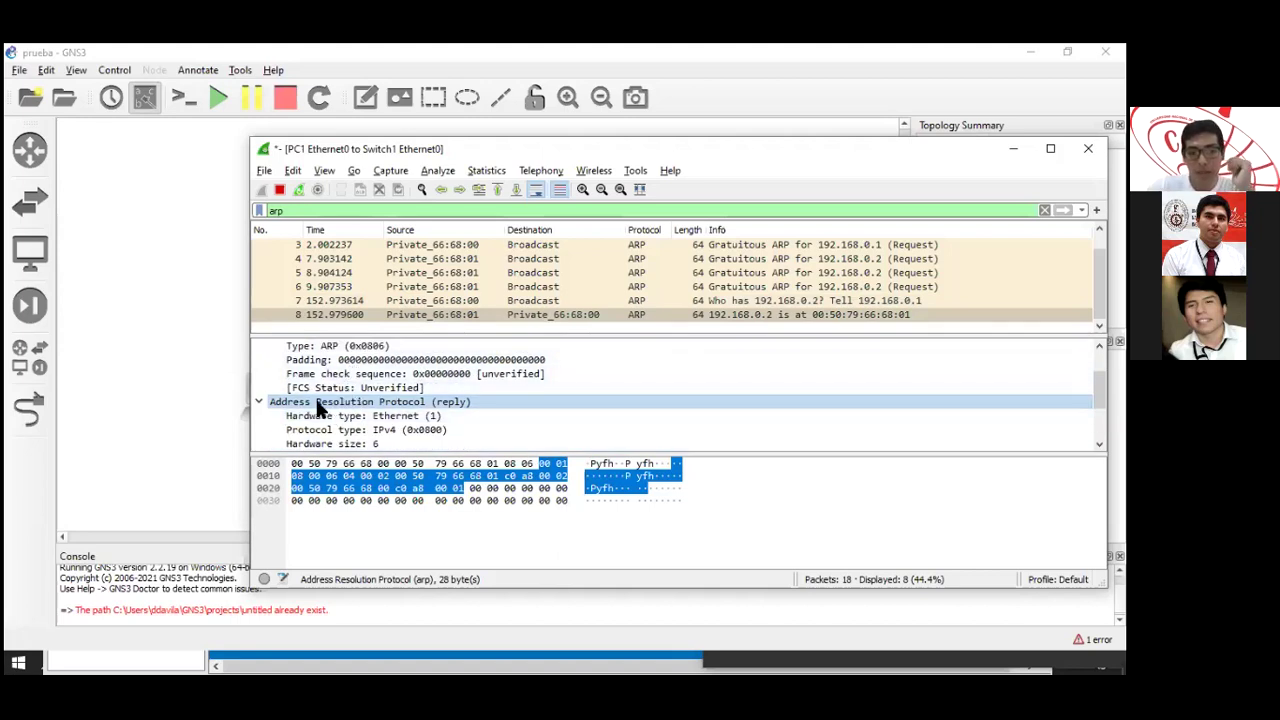
{"action": "scroll", "coordinate": [335, 412], "scroll_direction": "down", "scroll_amount": 1}
{"action": "left_click", "coordinate": [330, 374]}
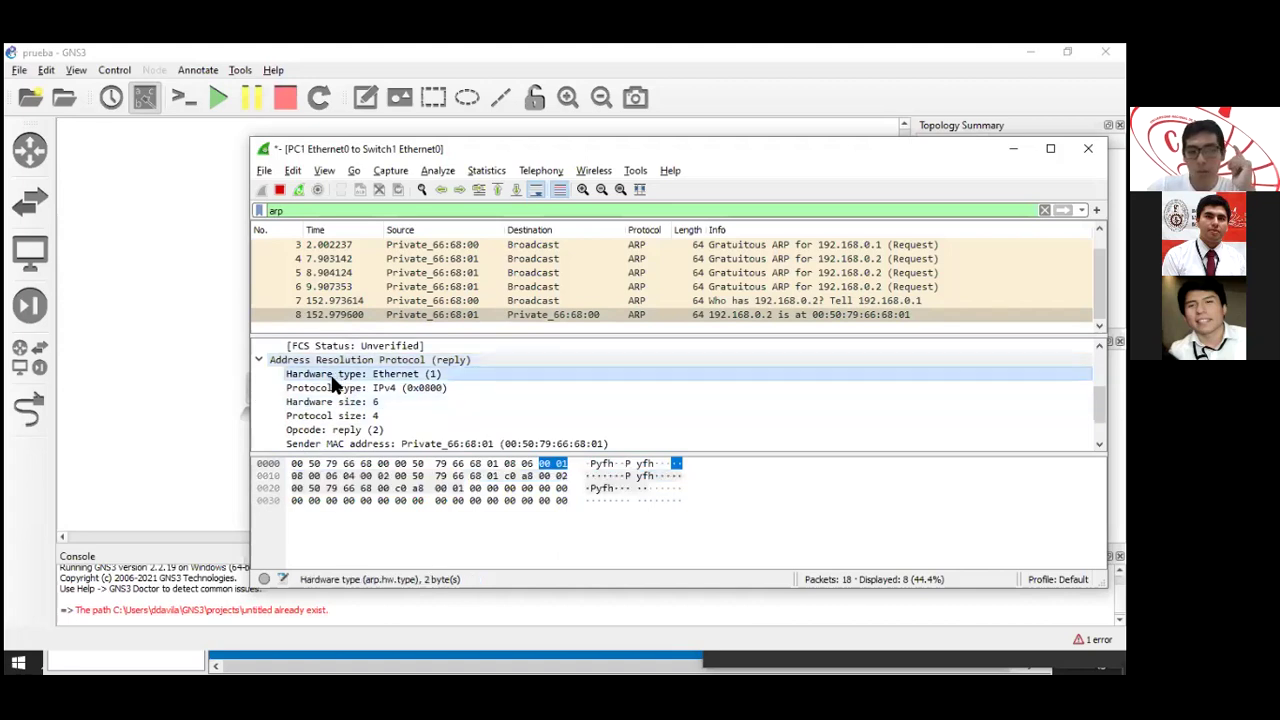
{"action": "left_click", "coordinate": [330, 387]}
{"action": "left_click", "coordinate": [323, 403]}
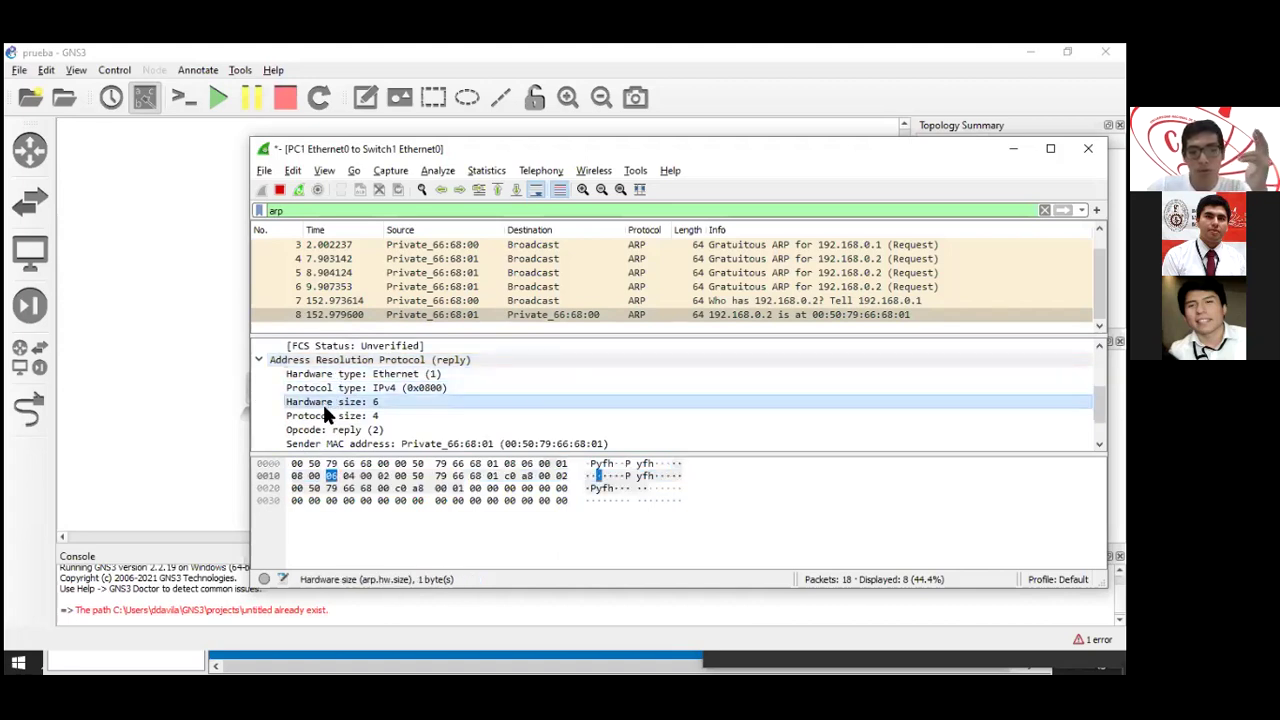
{"action": "left_click", "coordinate": [324, 415]}
{"action": "scroll", "coordinate": [323, 405], "scroll_direction": "down", "scroll_amount": 1}
{"action": "left_click", "coordinate": [324, 385]}
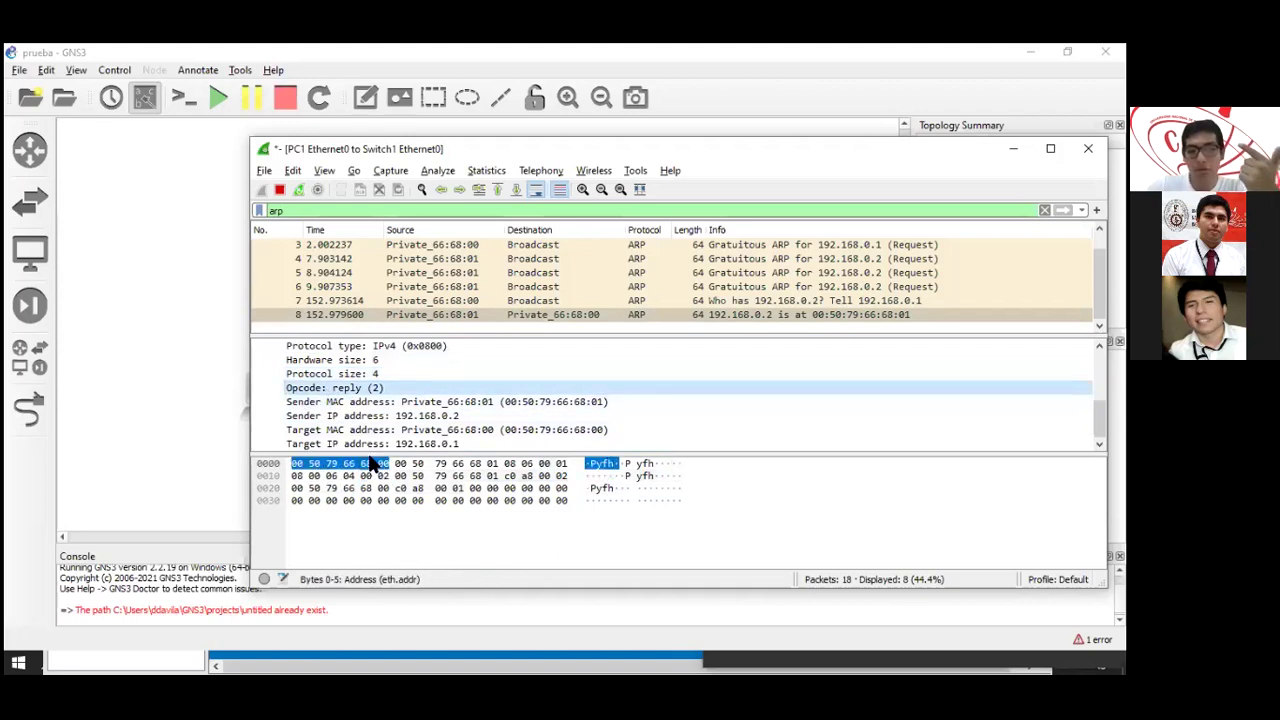
{"action": "left_click", "coordinate": [352, 375]}
{"action": "left_click", "coordinate": [352, 386]}
Inspect the sender MAC, sender IP, target MAC and target IP address fields of the ARP reply.
{"action": "left_click", "coordinate": [364, 402]}
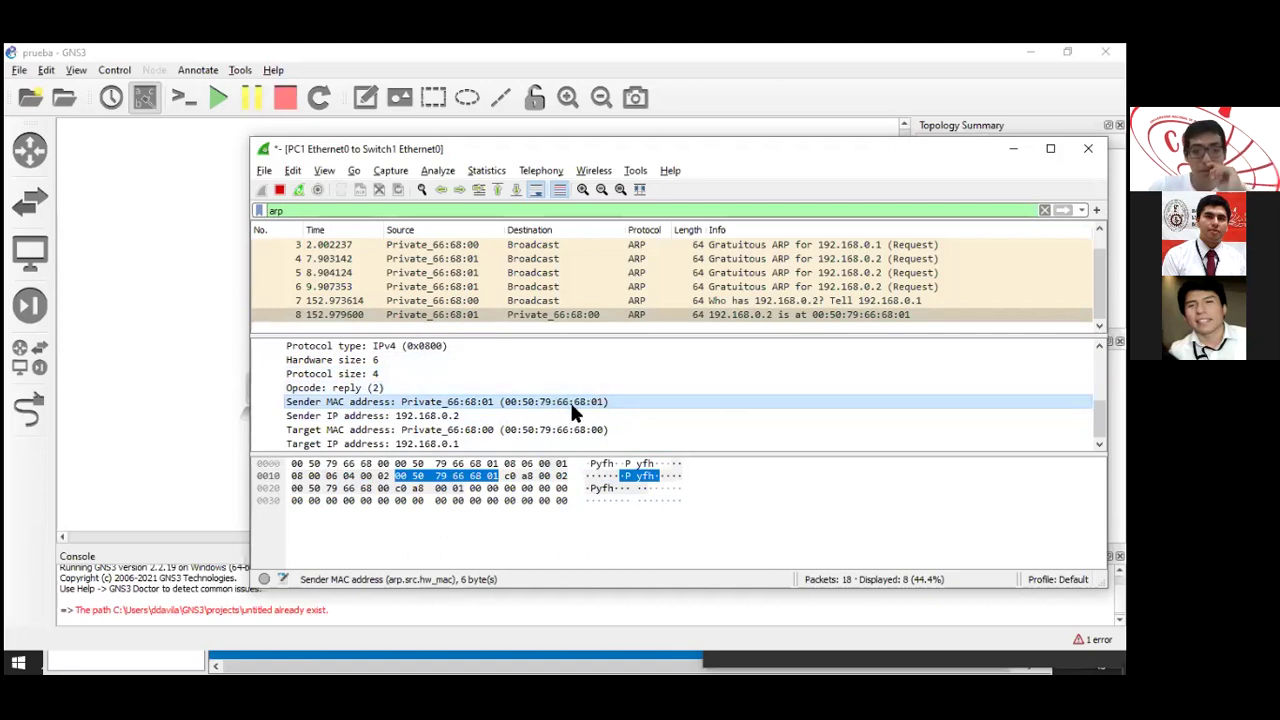
{"action": "left_click", "coordinate": [400, 415]}
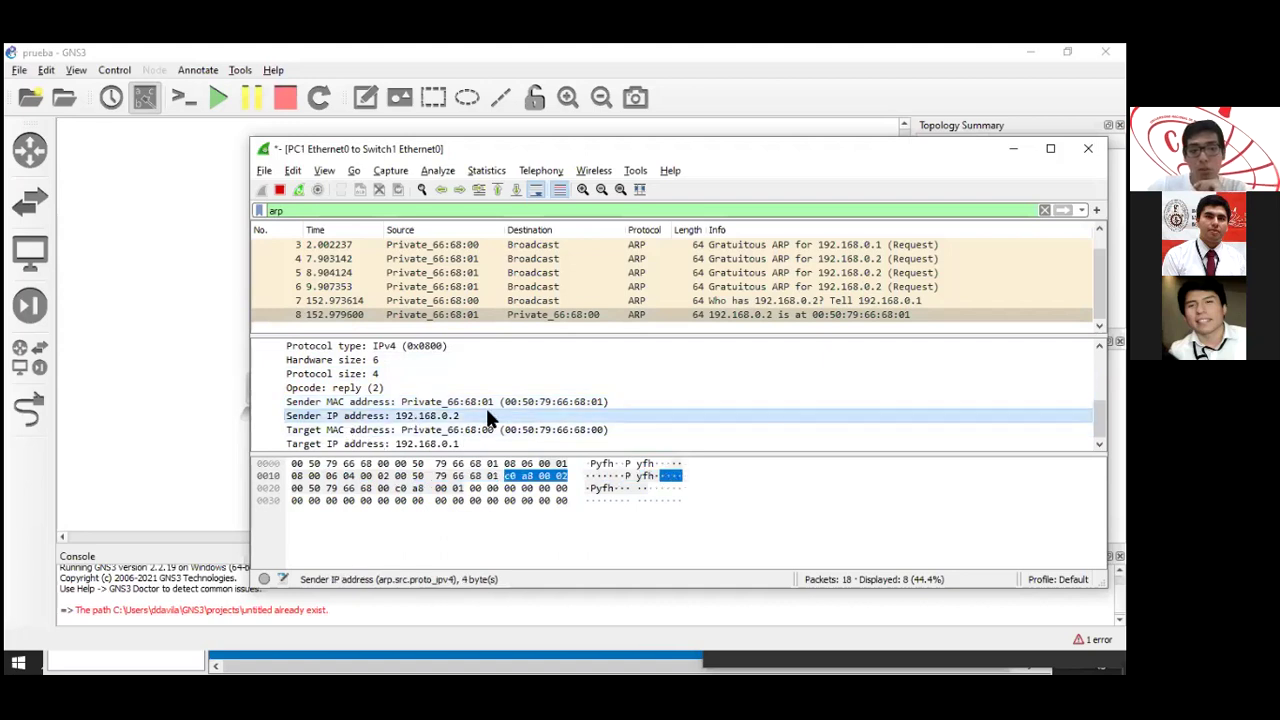
{"action": "left_click", "coordinate": [340, 430]}
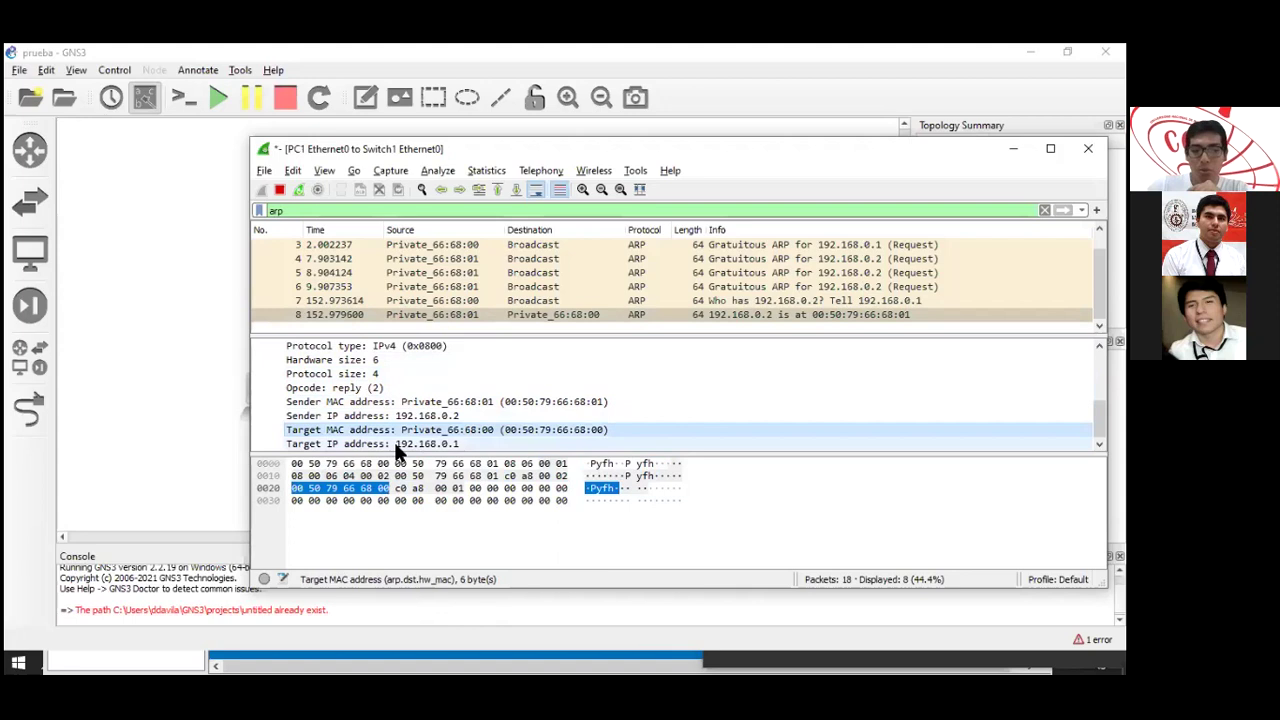
{"action": "left_click", "coordinate": [376, 443]}
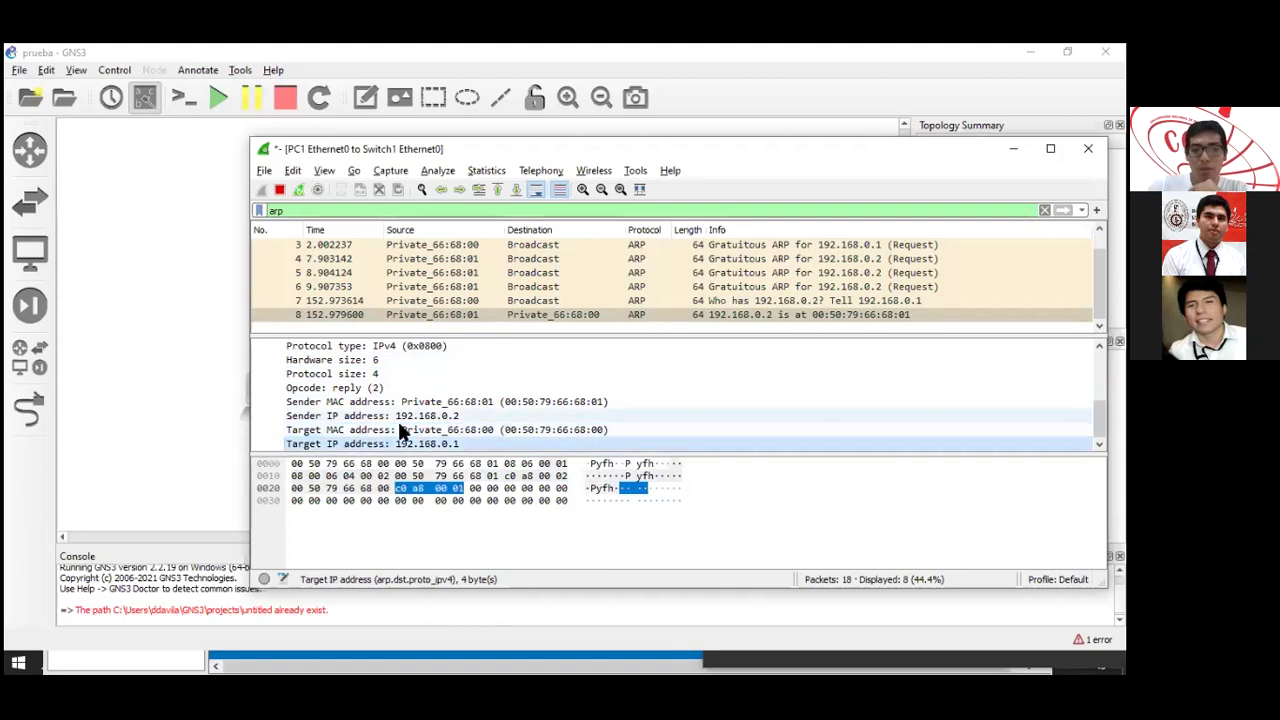
Collapse the Address Resolution Protocol and Ethernet II sections in the details of packet 8.
{"action": "scroll", "coordinate": [330, 395], "scroll_direction": "up", "scroll_amount": 3}
{"action": "scroll", "coordinate": [303, 405], "scroll_direction": "down", "scroll_amount": 1}
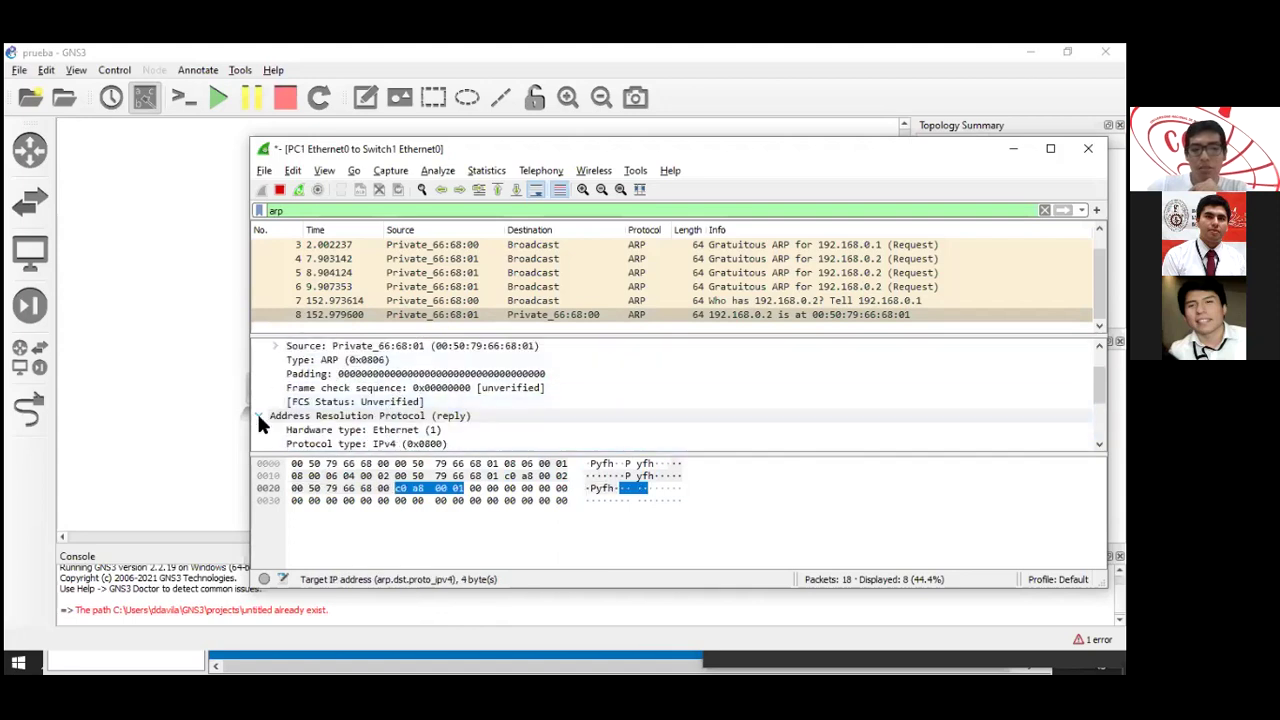
{"action": "left_click", "coordinate": [257, 413]}
{"action": "left_click", "coordinate": [258, 345]}
{"action": "left_click", "coordinate": [245, 342]}
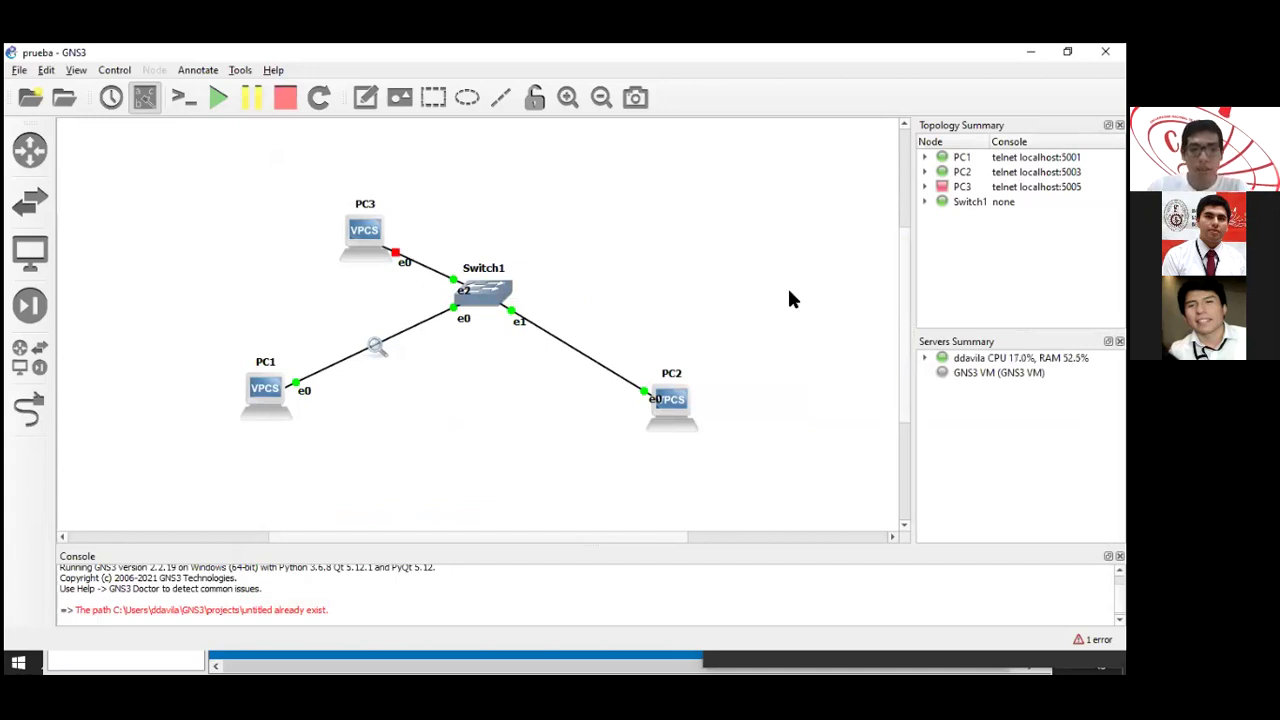
Switch to the Sesion 2 Redes LAN presentation in PowerPoint and review slides 19 to 21 on the switch's forwarding table.
{"action": "key", "text": "alt+Tab"}
{"action": "key", "text": "alt+Tab"}
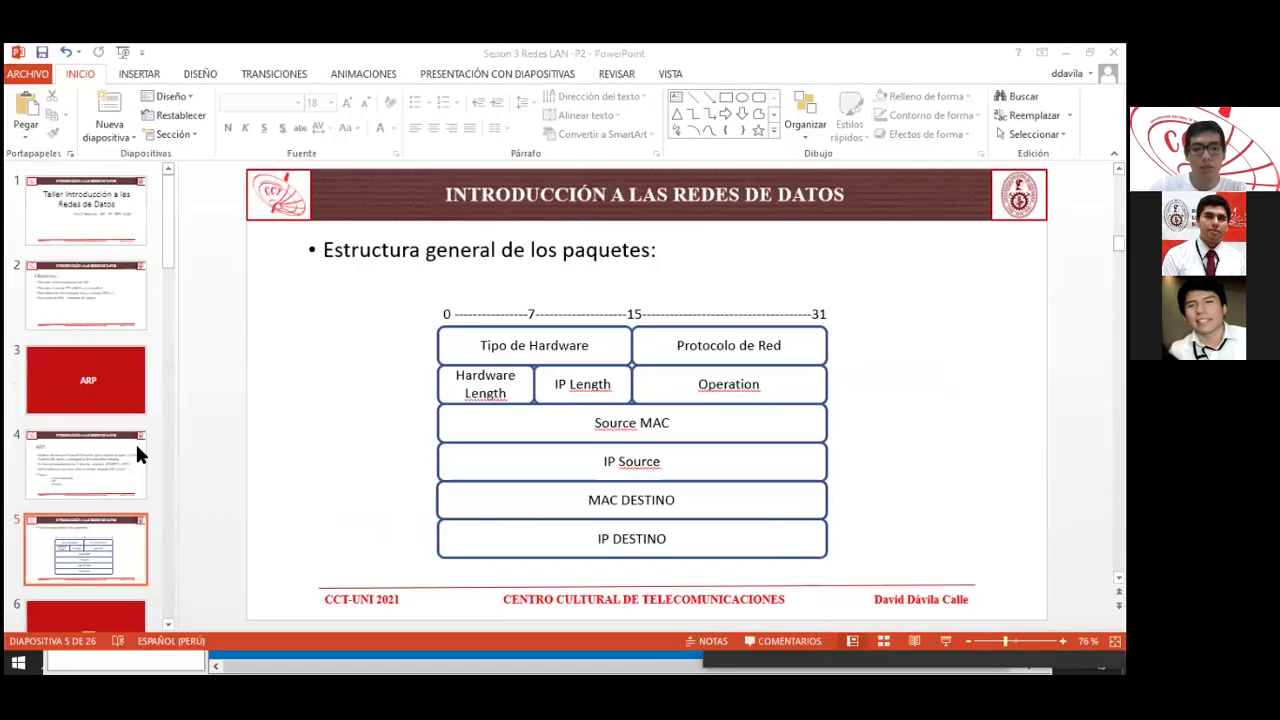
{"action": "key", "text": "alt+Tab"}
{"action": "left_click", "coordinate": [81, 488]}
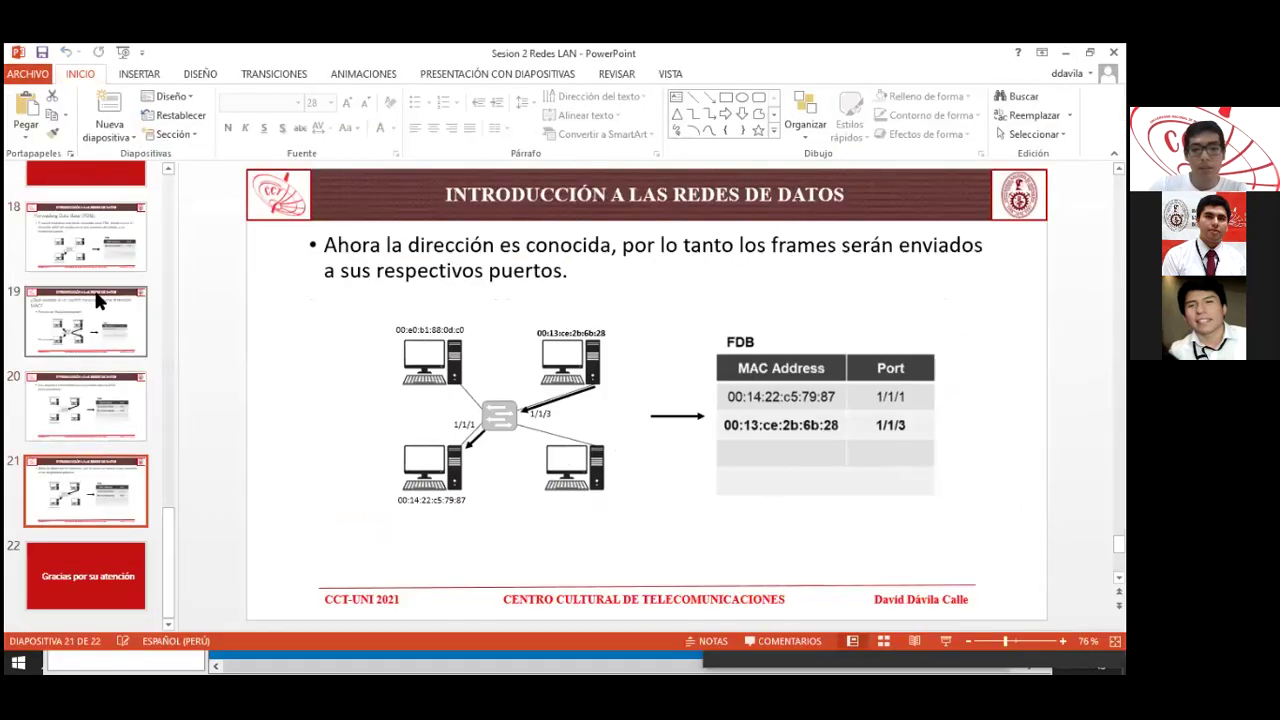
{"action": "left_click", "coordinate": [85, 322]}
{"action": "left_click", "coordinate": [120, 409]}
{"action": "left_click", "coordinate": [86, 479]}
{"action": "key", "text": "alt+Tab"}
{"action": "key", "text": "alt+Tab"}
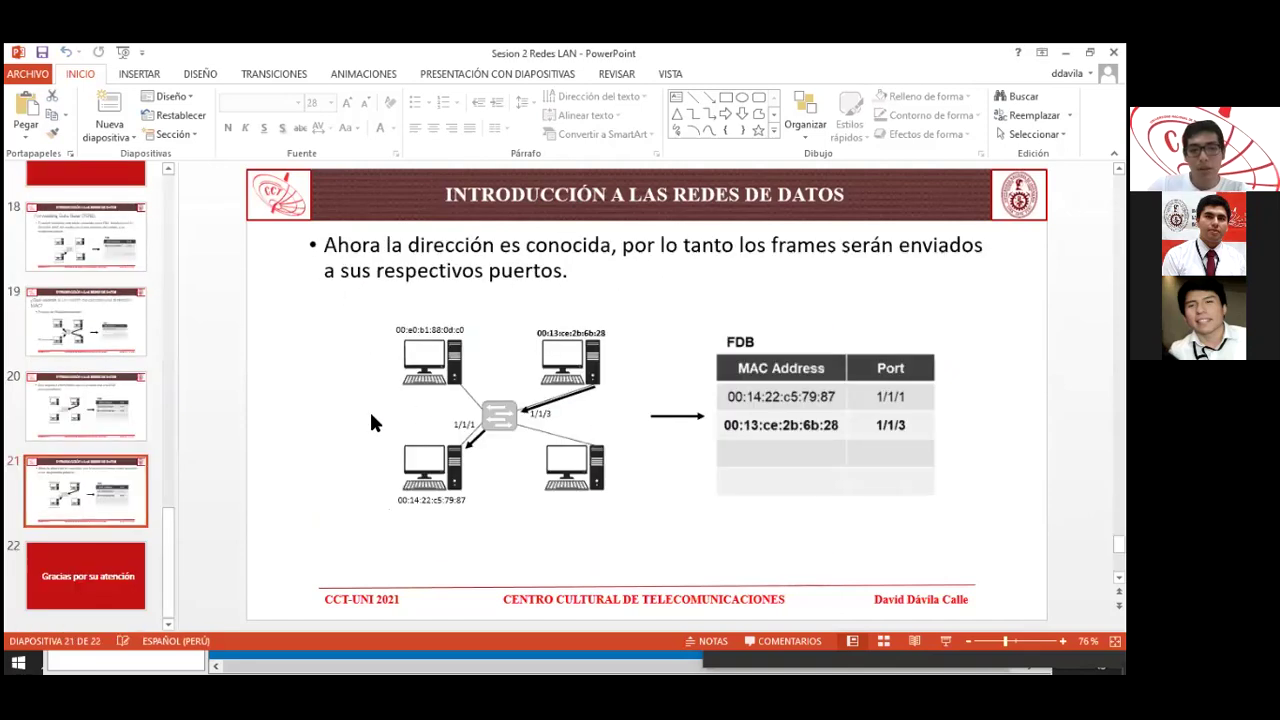
Revisit the GNS3 topology, and return to the packet structure slide of the Sesion 3 Redes LAN -P2 presentation in PowerPoint.
{"action": "key", "text": "alt+Tab"}
{"action": "key", "text": "Tab"}
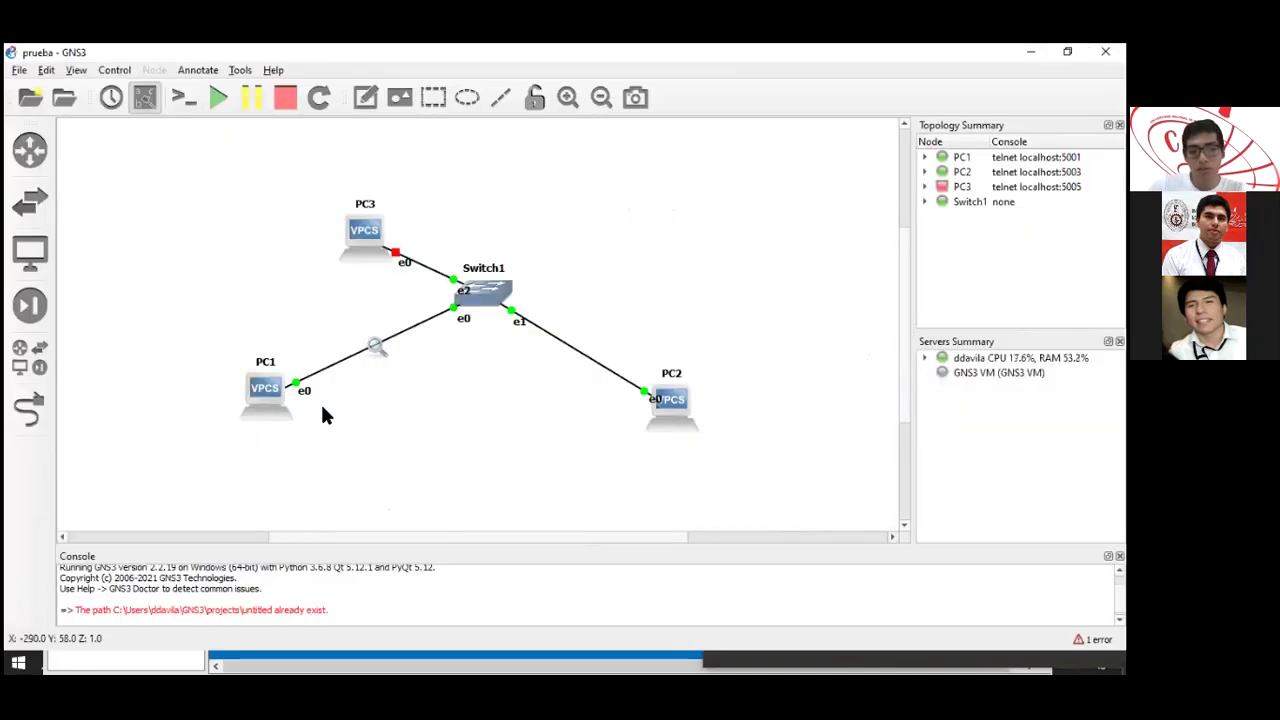
{"action": "key", "text": "alt+Tab"}
{"action": "key", "text": "Tab"}
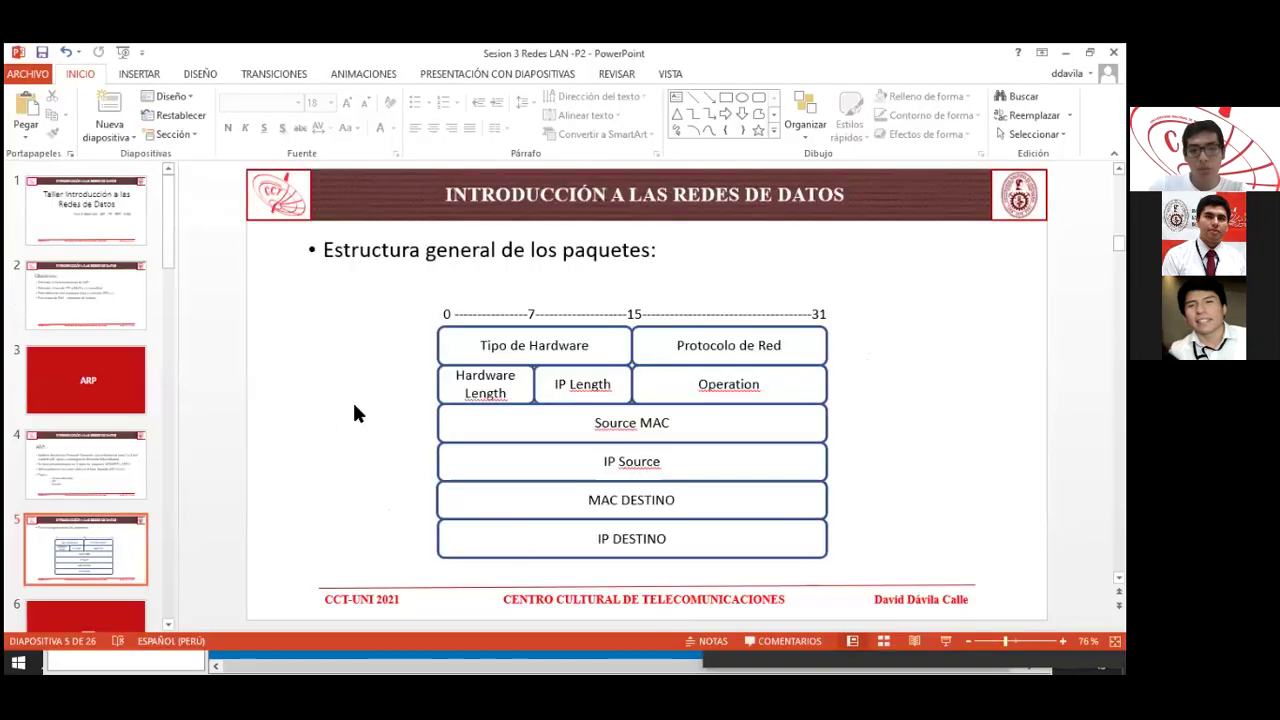
Pass by the GNS3 topology, switch to the Wireshark capture, and open the details of ARP packet 7 and its reply, packet 8.
{"action": "key", "text": "alt+Tab"}
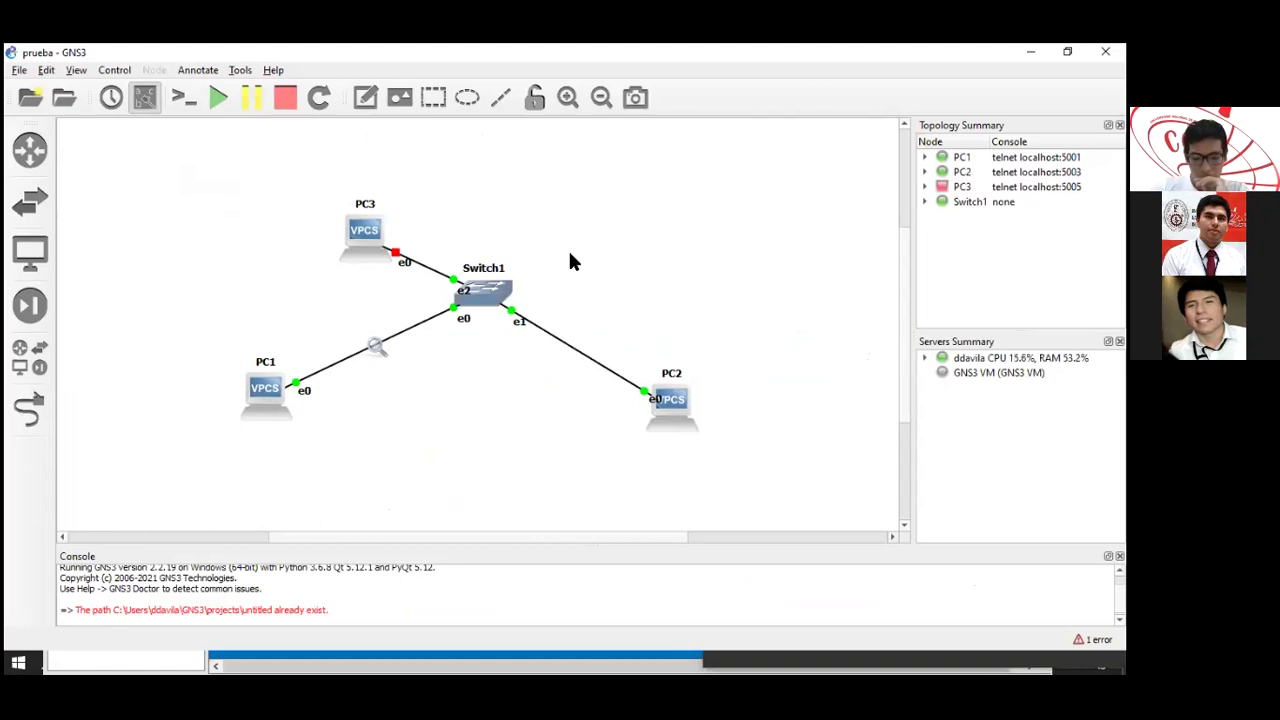
{"action": "key", "text": "alt+Tab"}
{"action": "key", "text": "alt+Tab"}
{"action": "key", "text": "alt+Tab"}
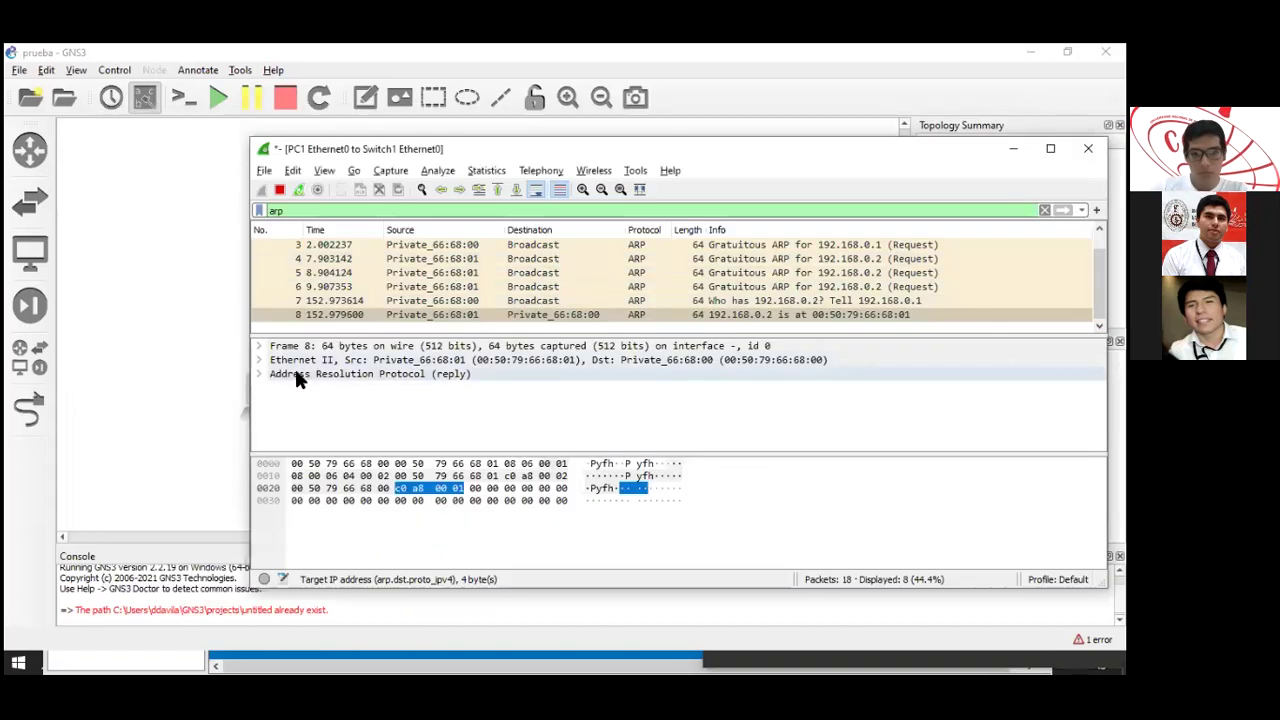
{"action": "left_click", "coordinate": [487, 299]}
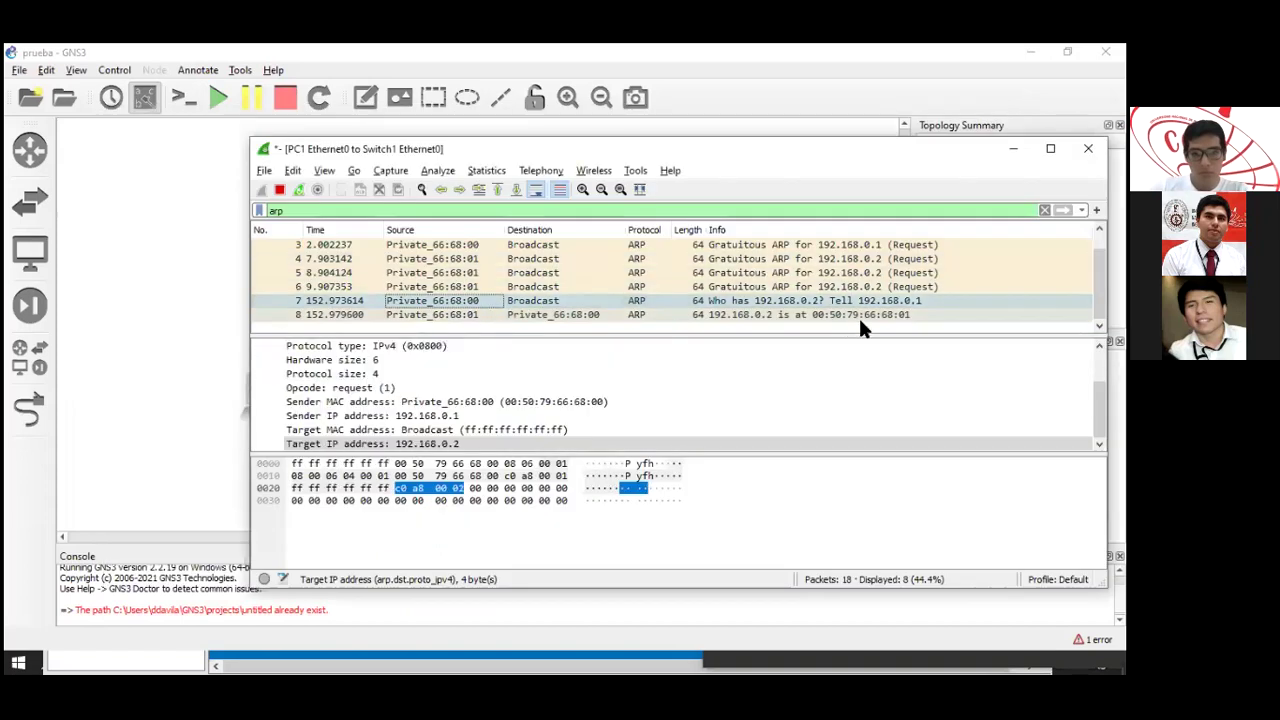
{"action": "left_click", "coordinate": [558, 314]}
Examine which raw bytes of packet 8 correspond to the Ethernet source, padding, sender MAC and sender IP address fields.
{"action": "left_click", "coordinate": [408, 416]}
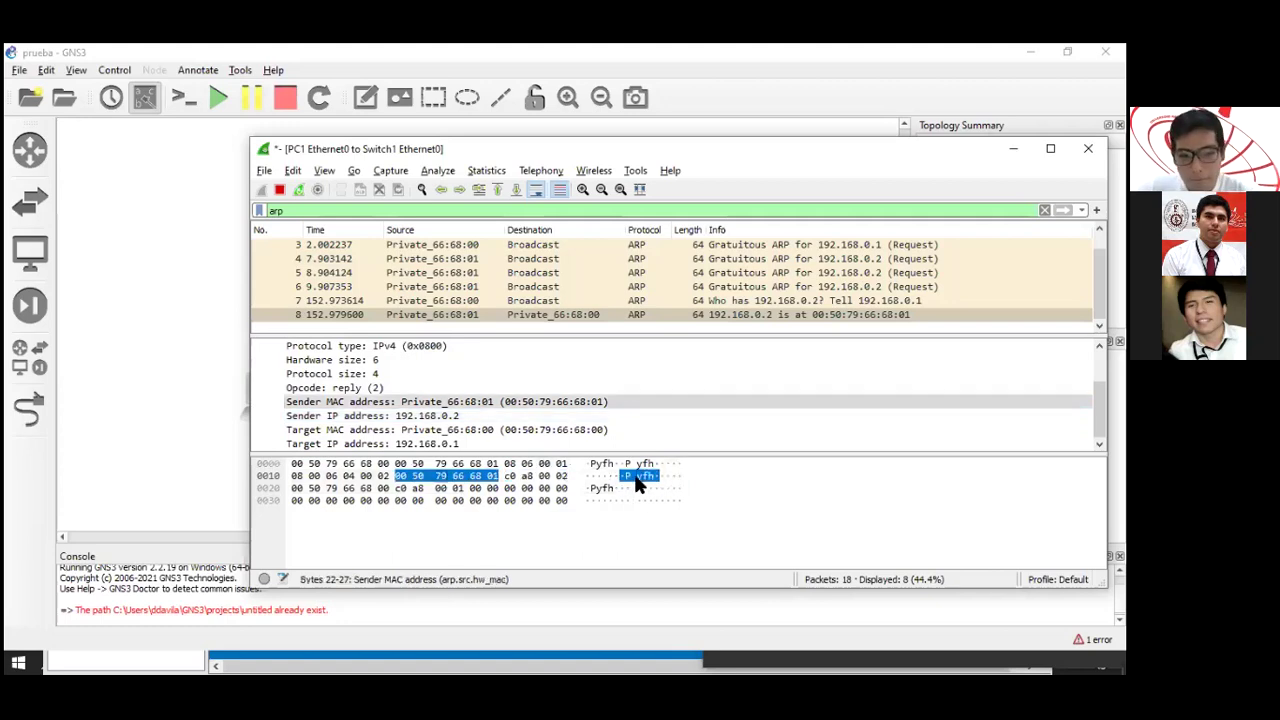
{"action": "left_click", "coordinate": [668, 482]}
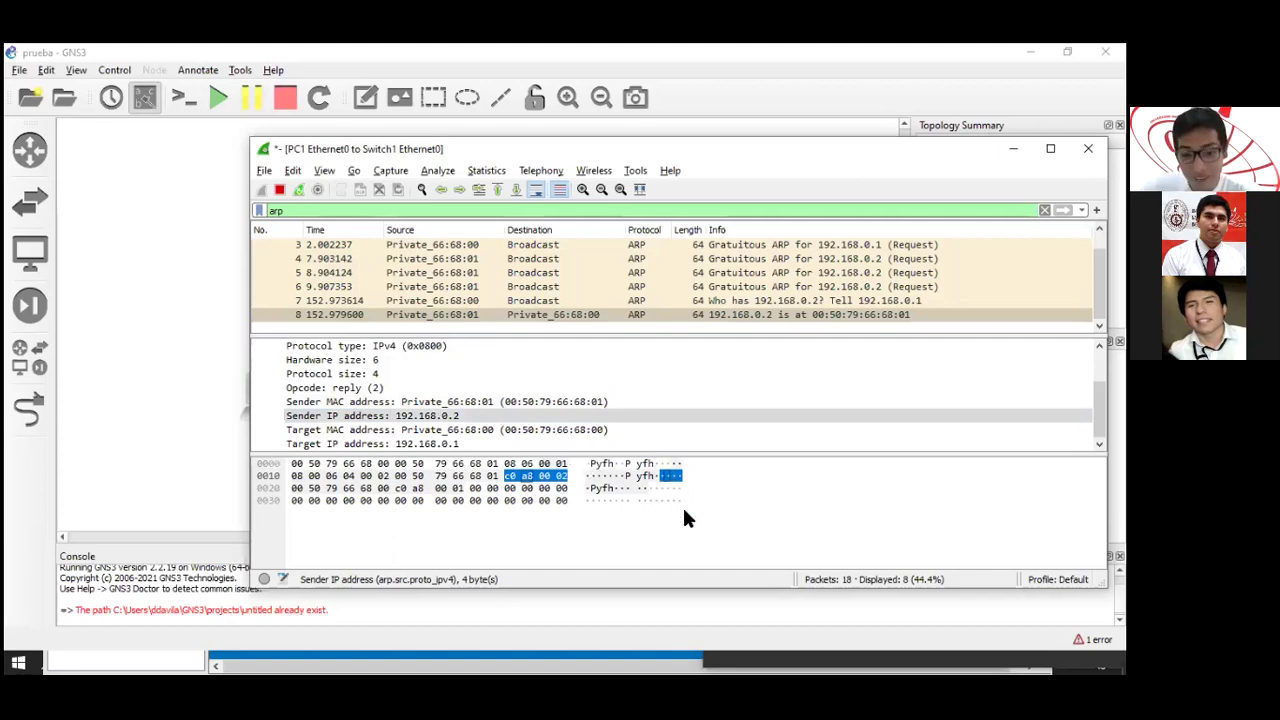
{"action": "left_click", "coordinate": [632, 466]}
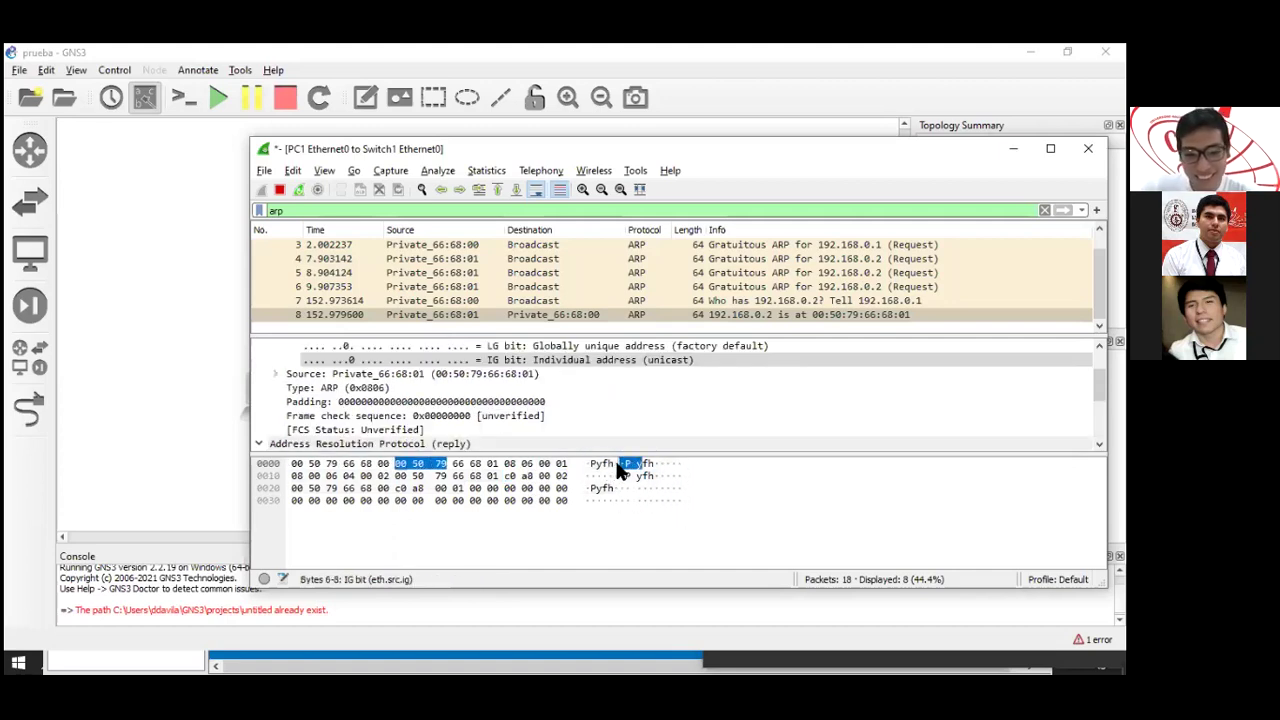
{"action": "left_click", "coordinate": [648, 489]}
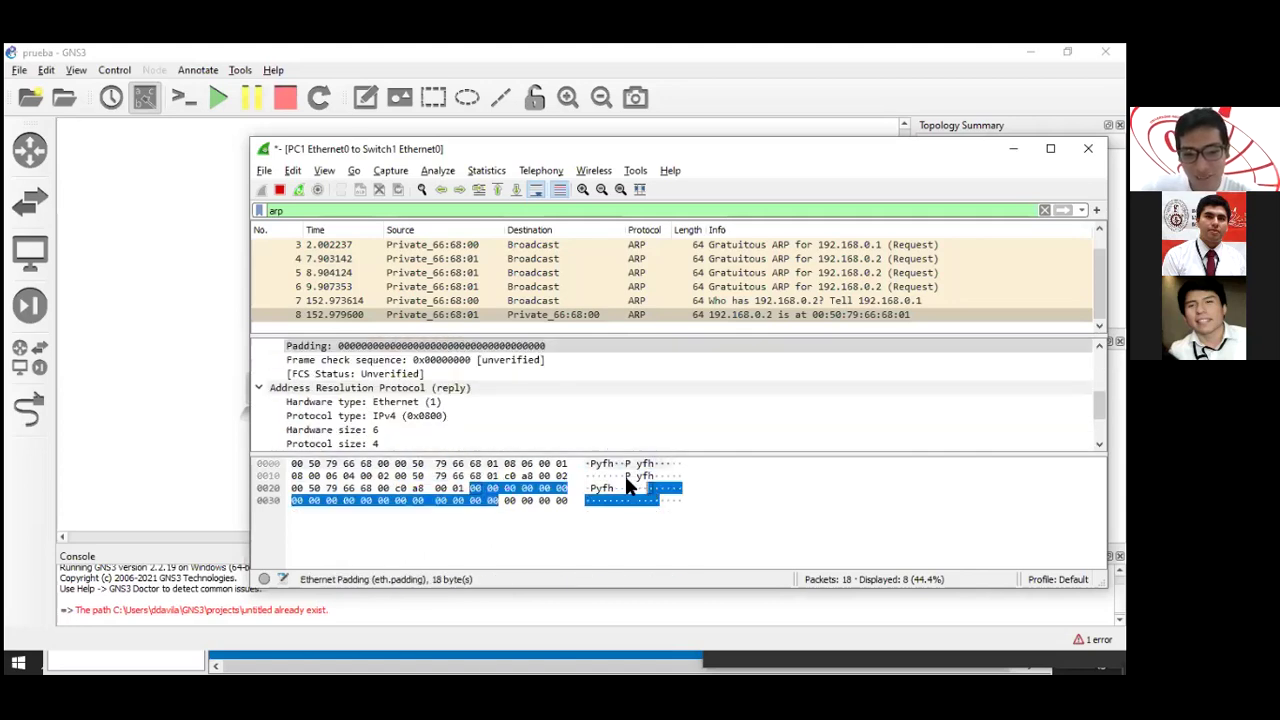
{"action": "left_click", "coordinate": [615, 477]}
{"action": "left_click", "coordinate": [603, 476]}
{"action": "left_click", "coordinate": [660, 489]}
{"action": "left_click", "coordinate": [662, 499]}
{"action": "left_click", "coordinate": [640, 476]}
{"action": "left_click", "coordinate": [631, 489]}
{"action": "left_click", "coordinate": [594, 477]}
{"action": "left_click", "coordinate": [642, 477]}
{"action": "left_click", "coordinate": [667, 501]}
{"action": "left_click", "coordinate": [666, 477]}
{"action": "left_click", "coordinate": [655, 489]}
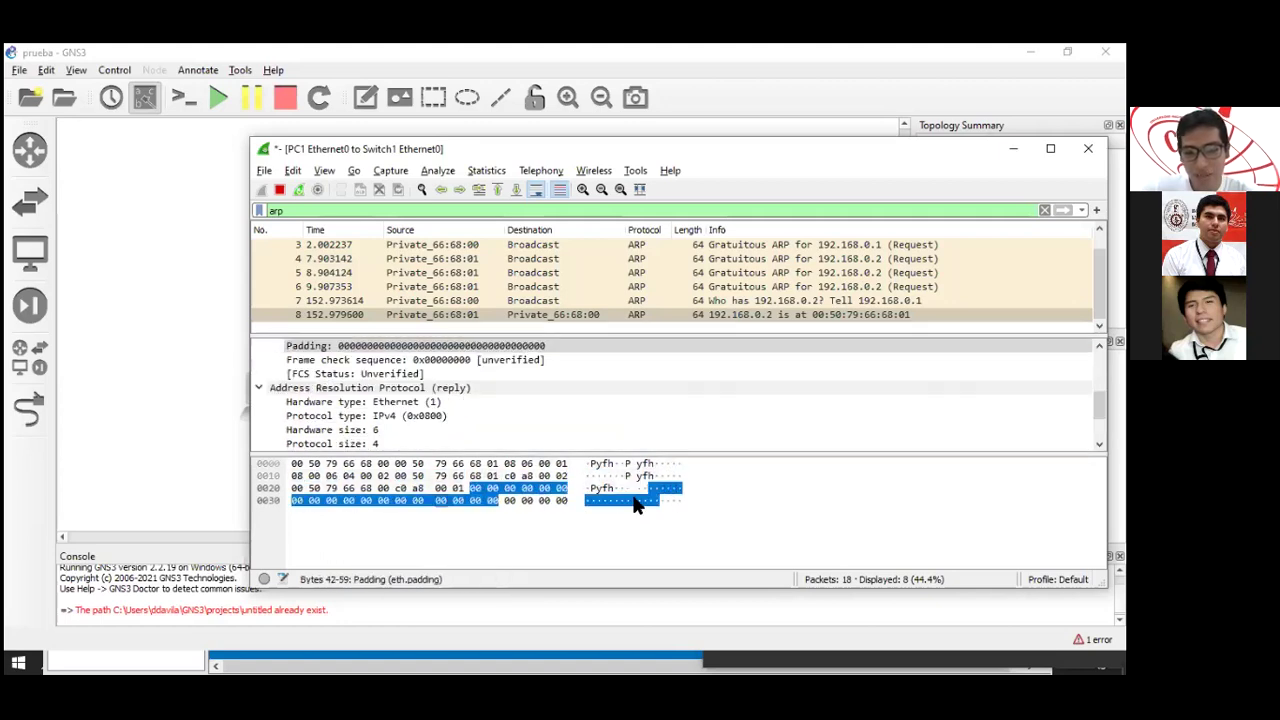
{"action": "left_click", "coordinate": [635, 489]}
{"action": "left_click", "coordinate": [622, 466]}
{"action": "left_click", "coordinate": [663, 488]}
{"action": "left_click", "coordinate": [640, 477]}
{"action": "left_click", "coordinate": [645, 502]}
{"action": "left_click", "coordinate": [608, 486]}
{"action": "left_click", "coordinate": [621, 464]}
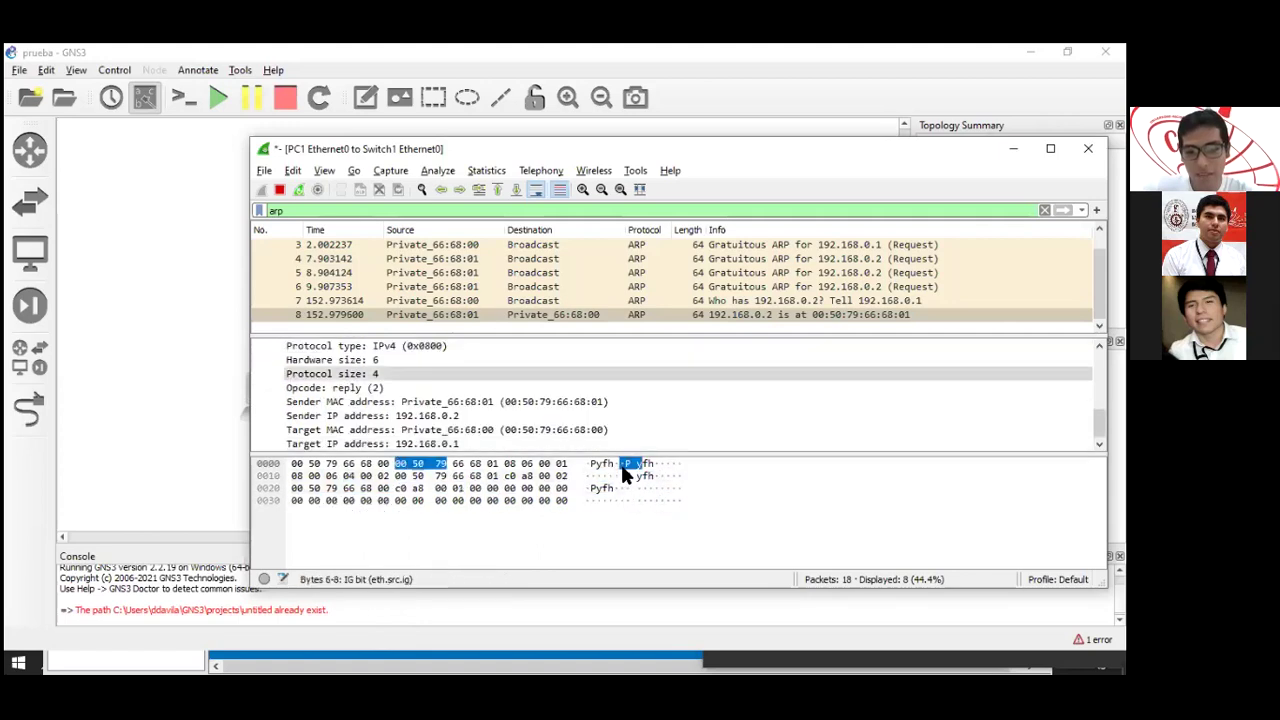
{"action": "left_click", "coordinate": [651, 470]}
{"action": "left_click", "coordinate": [665, 492]}
{"action": "left_click", "coordinate": [630, 476]}
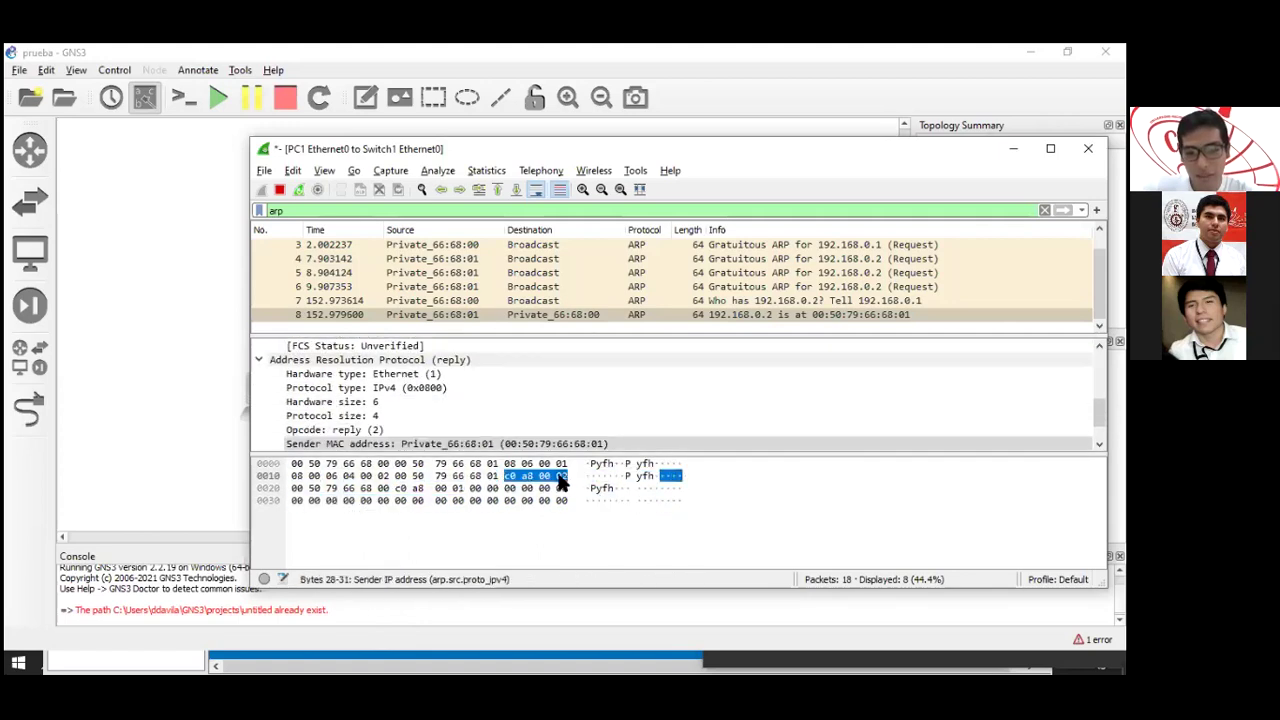
{"action": "left_click", "coordinate": [558, 476]}
Collapse the Address Resolution Protocol section of packet 8 and the Destination and Source entries under Ethernet II.
{"action": "scroll", "coordinate": [541, 429], "scroll_direction": "down", "scroll_amount": 1}
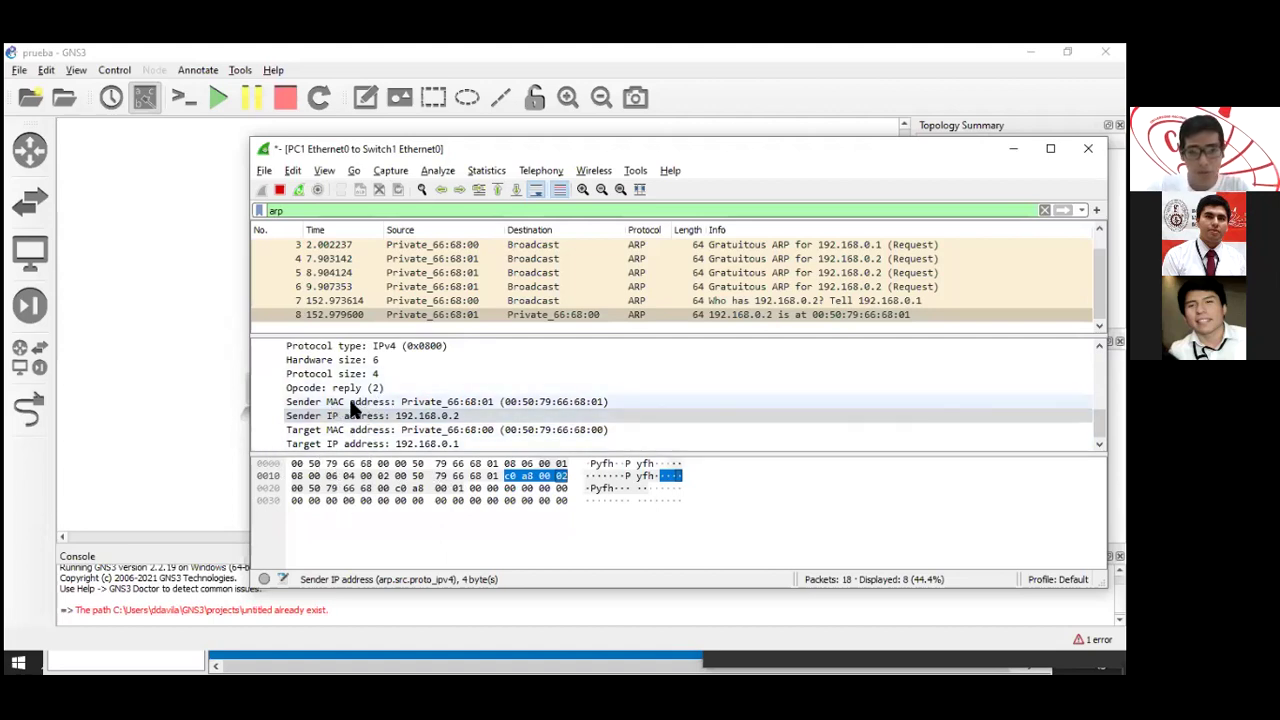
{"action": "scroll", "coordinate": [372, 386], "scroll_direction": "up", "scroll_amount": 1}
{"action": "scroll", "coordinate": [270, 369], "scroll_direction": "up", "scroll_amount": 2}
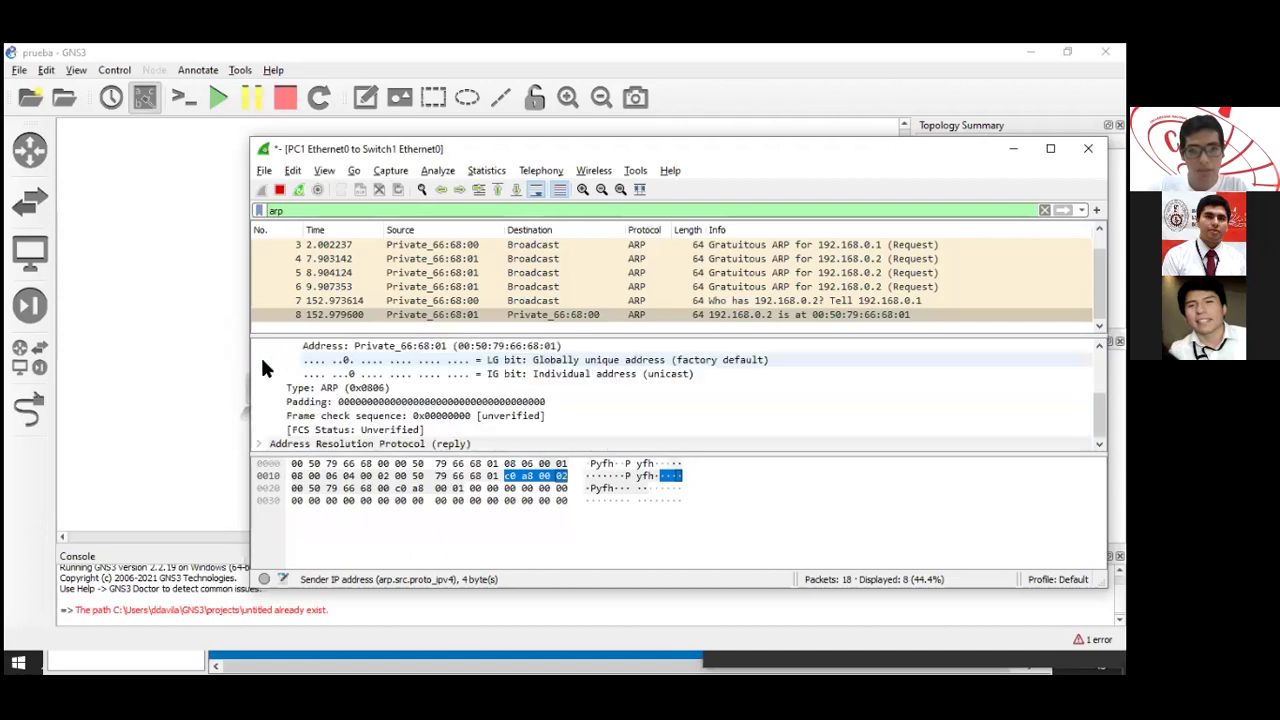
{"action": "scroll", "coordinate": [285, 400], "scroll_direction": "up", "scroll_amount": 2}
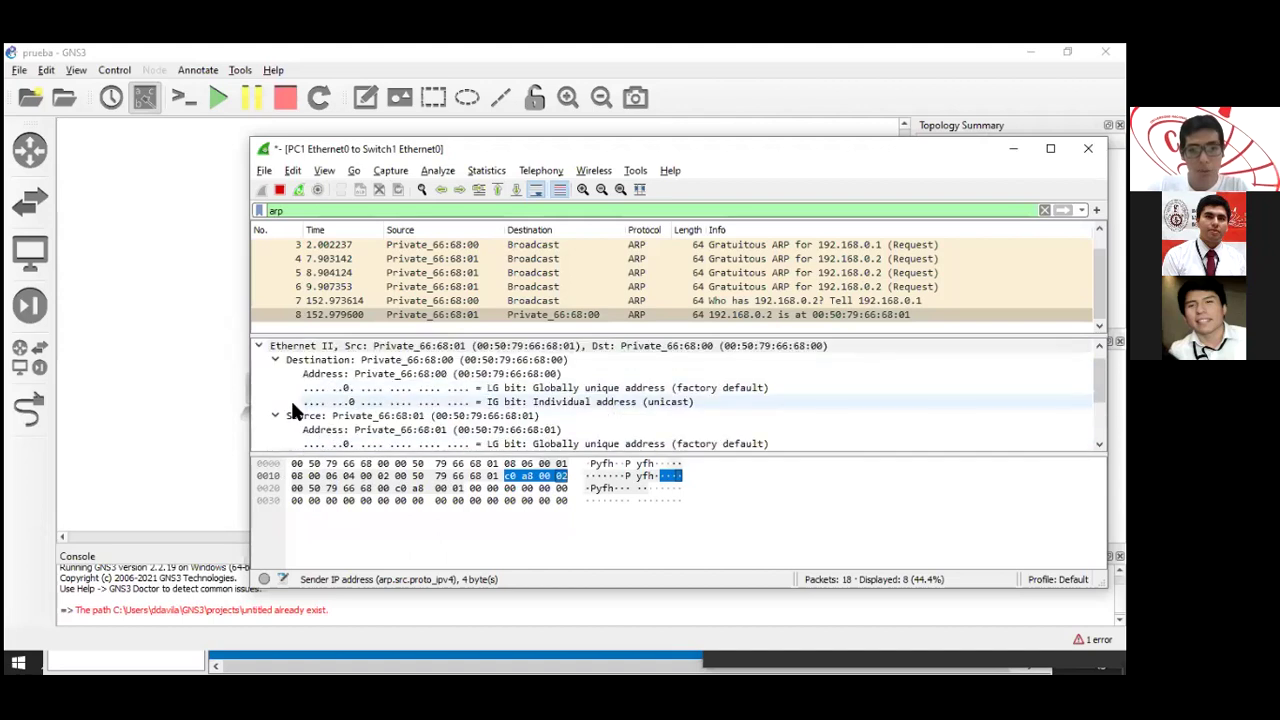
{"action": "left_click", "coordinate": [264, 346]}
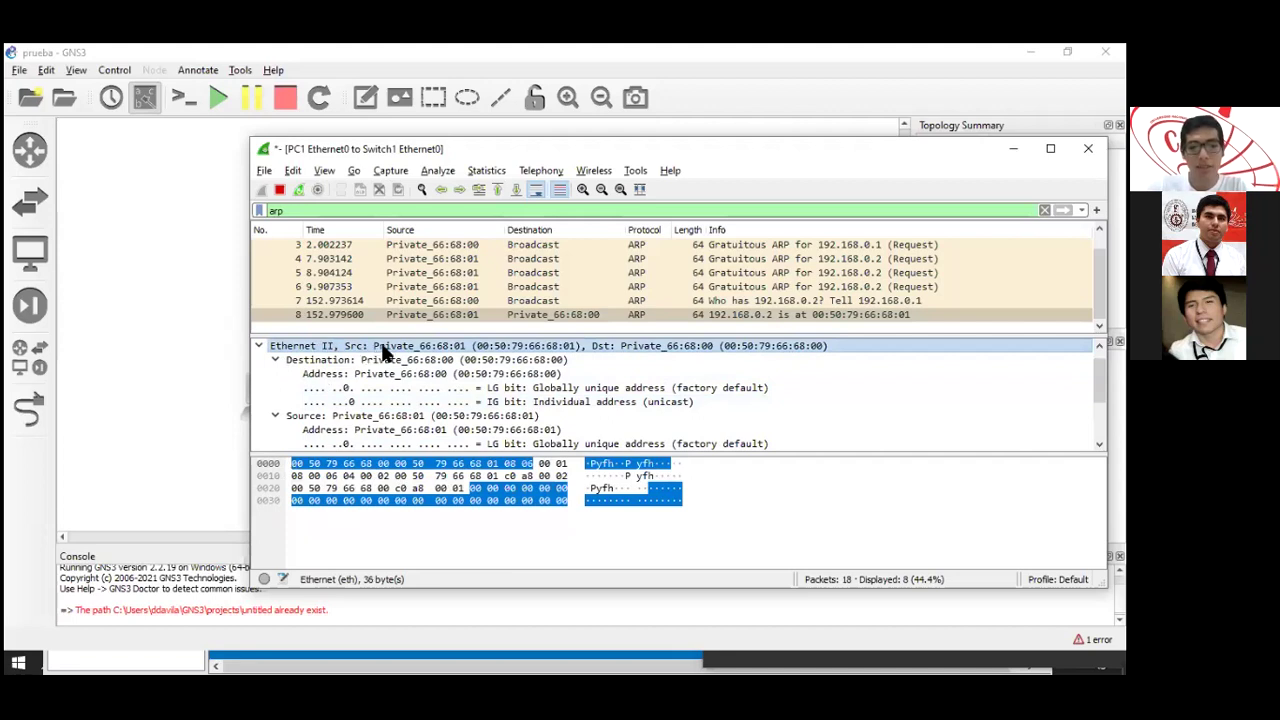
{"action": "left_click", "coordinate": [275, 359]}
{"action": "left_click", "coordinate": [274, 373]}
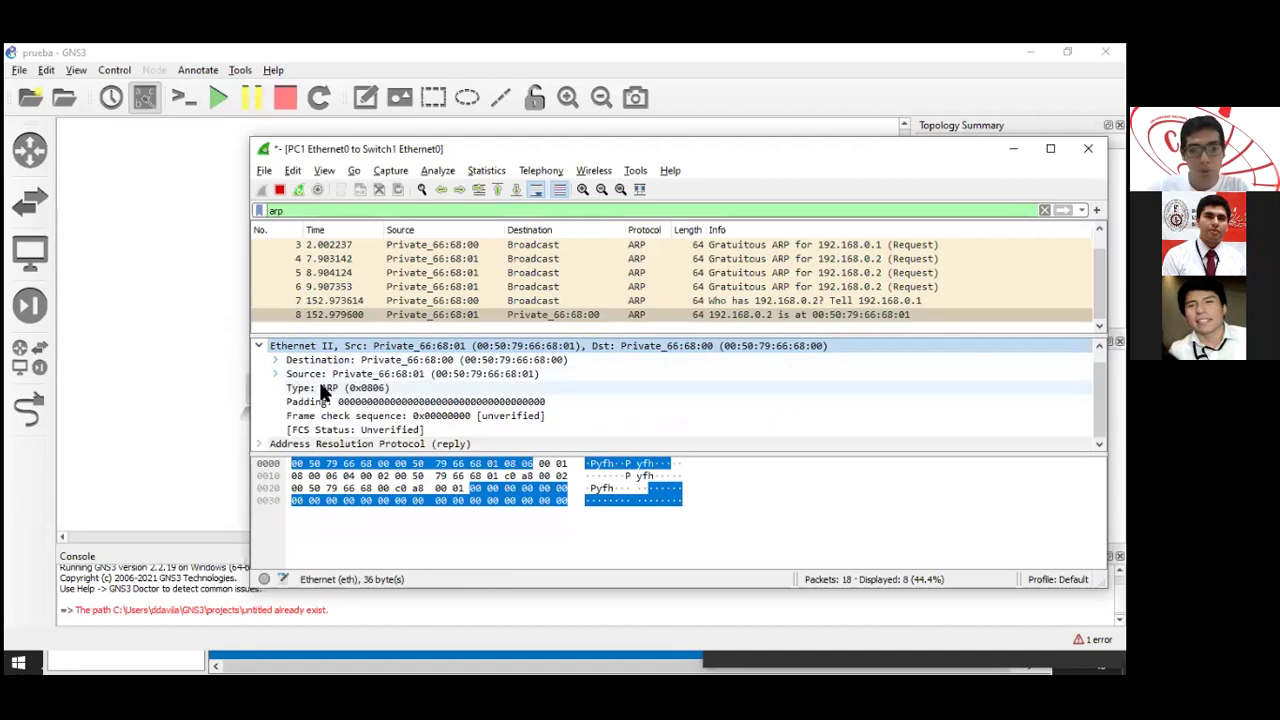
Inspect the Ethernet II type field, and expand the ARP reply to check its hardware type, protocol size, sender MAC and sender IP fields.
{"action": "left_click", "coordinate": [310, 387]}
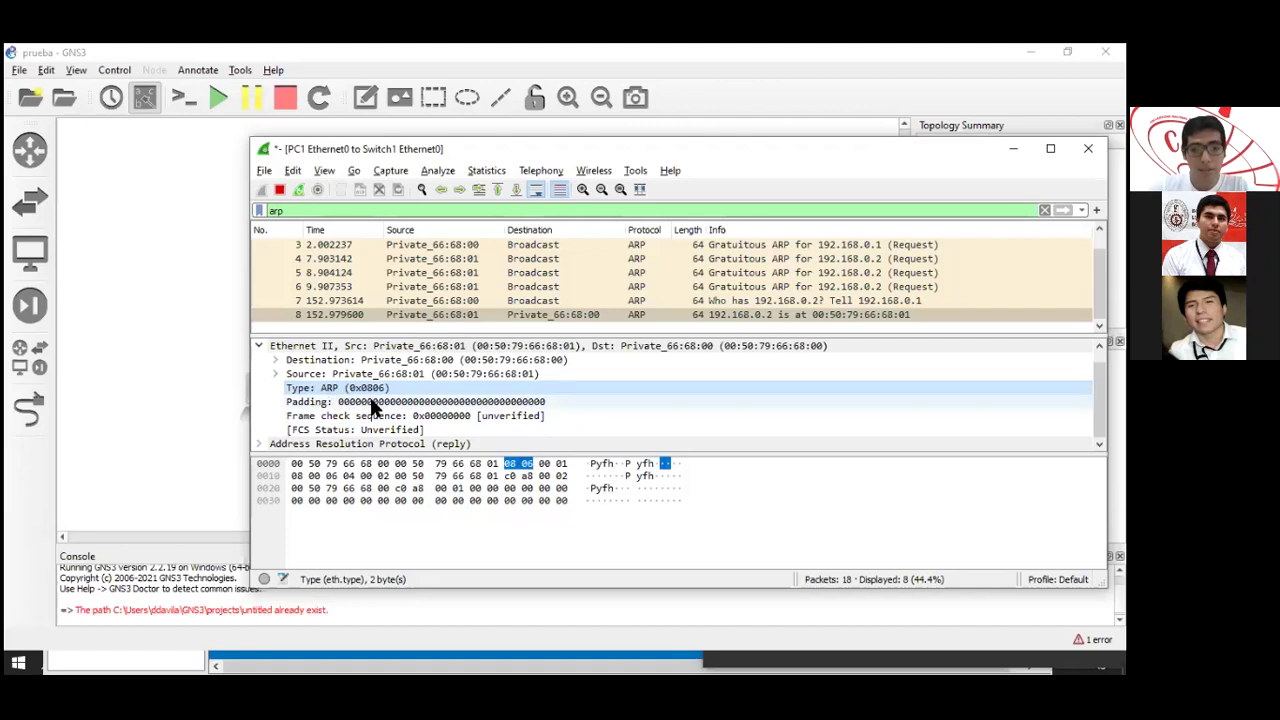
{"action": "left_click", "coordinate": [291, 441]}
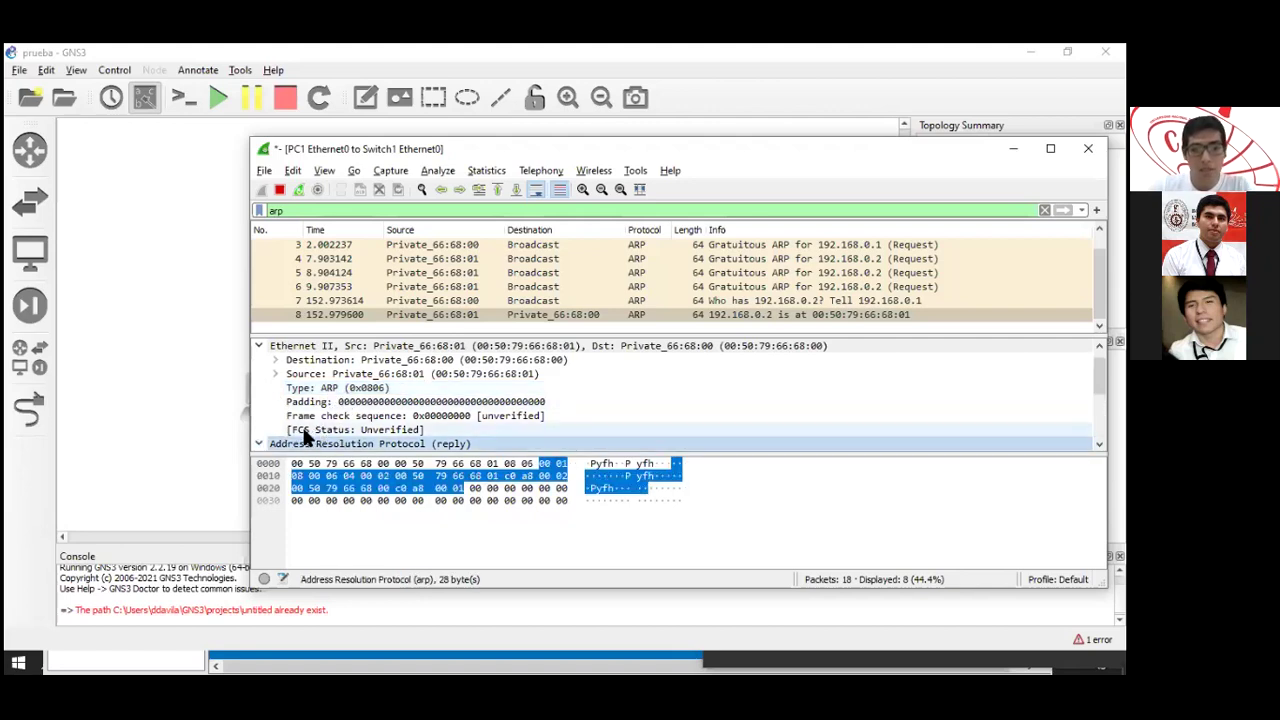
{"action": "left_click", "coordinate": [259, 443]}
{"action": "left_click", "coordinate": [366, 374]}
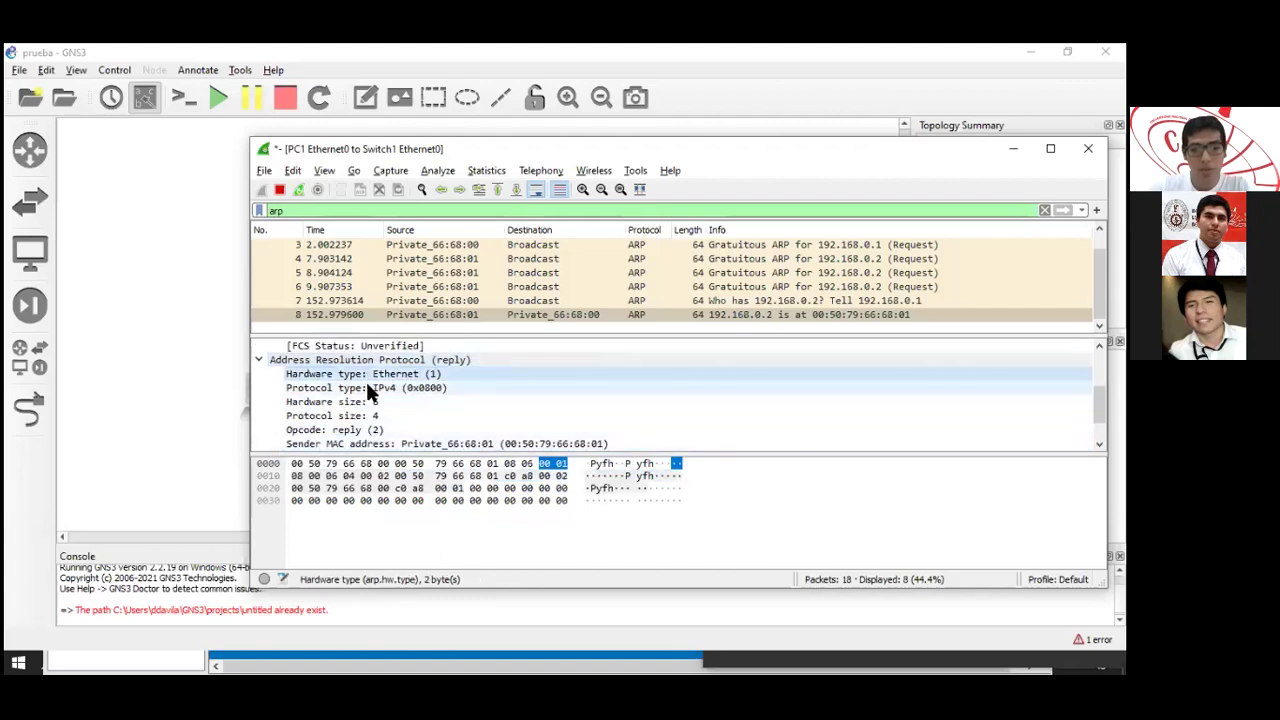
{"action": "left_click", "coordinate": [356, 415]}
{"action": "left_click", "coordinate": [375, 446]}
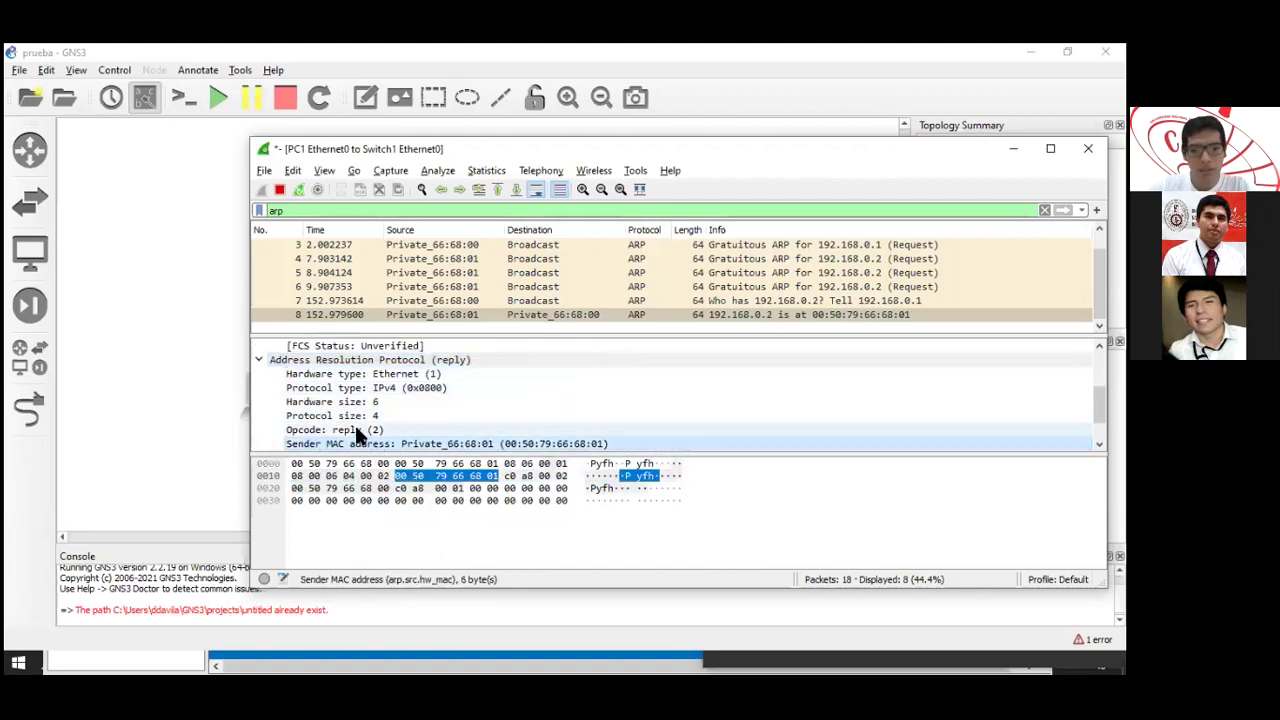
{"action": "scroll", "coordinate": [382, 425], "scroll_direction": "down", "scroll_amount": 1}
{"action": "left_click", "coordinate": [383, 414]}
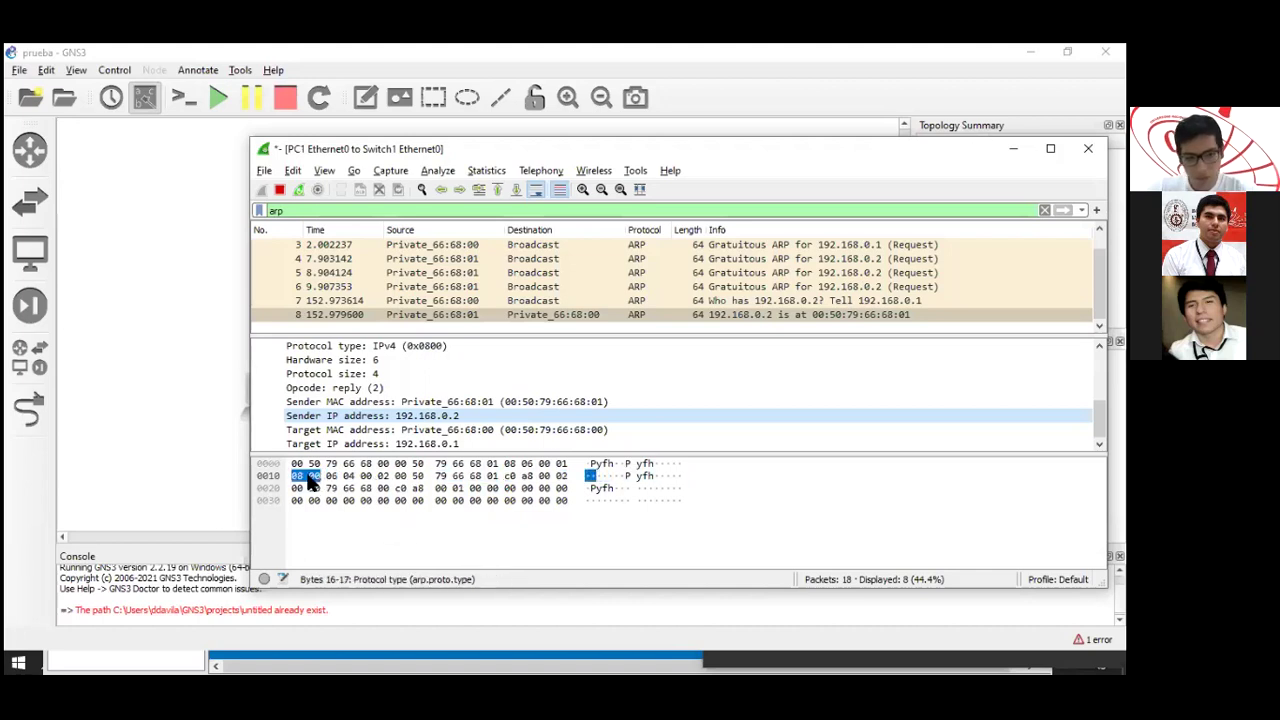
Compare the Ethernet II header fields of packet 8 with the fields of its Address Resolution Protocol section.
{"action": "scroll", "coordinate": [317, 390], "scroll_direction": "up", "scroll_amount": 2}
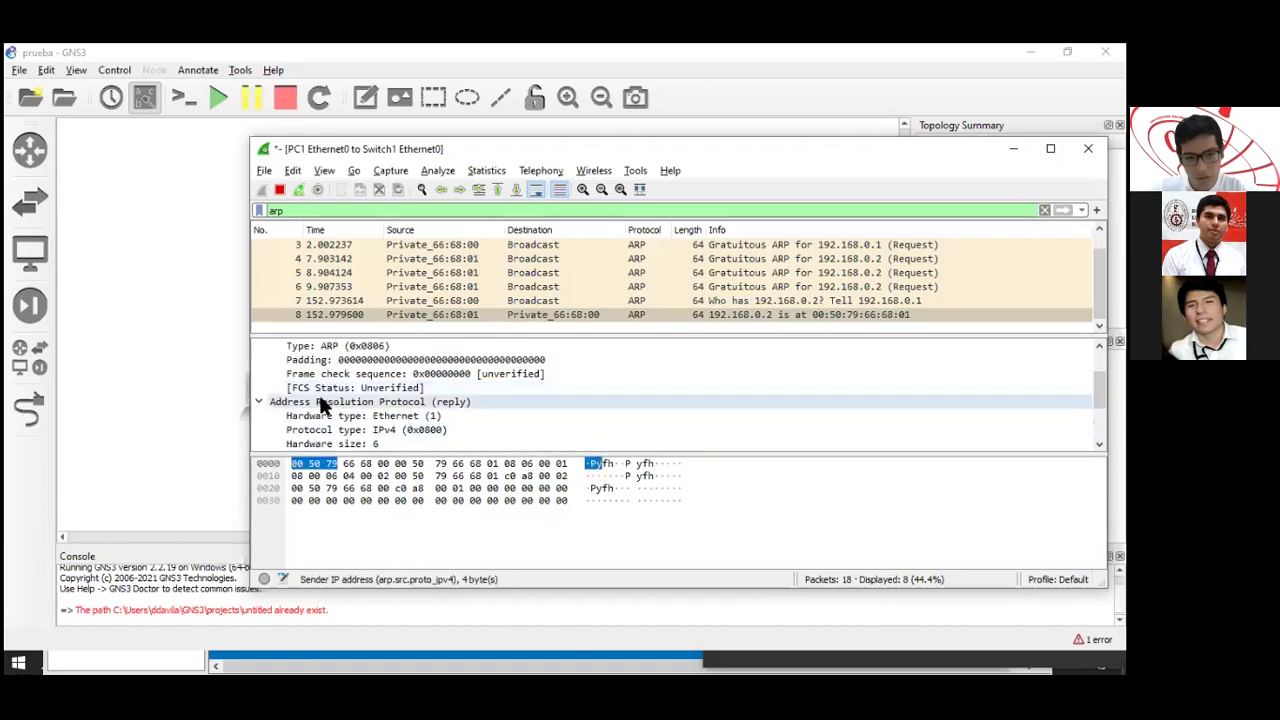
{"action": "scroll", "coordinate": [318, 392], "scroll_direction": "up", "scroll_amount": 2}
{"action": "scroll", "coordinate": [318, 392], "scroll_direction": "down", "scroll_amount": 1}
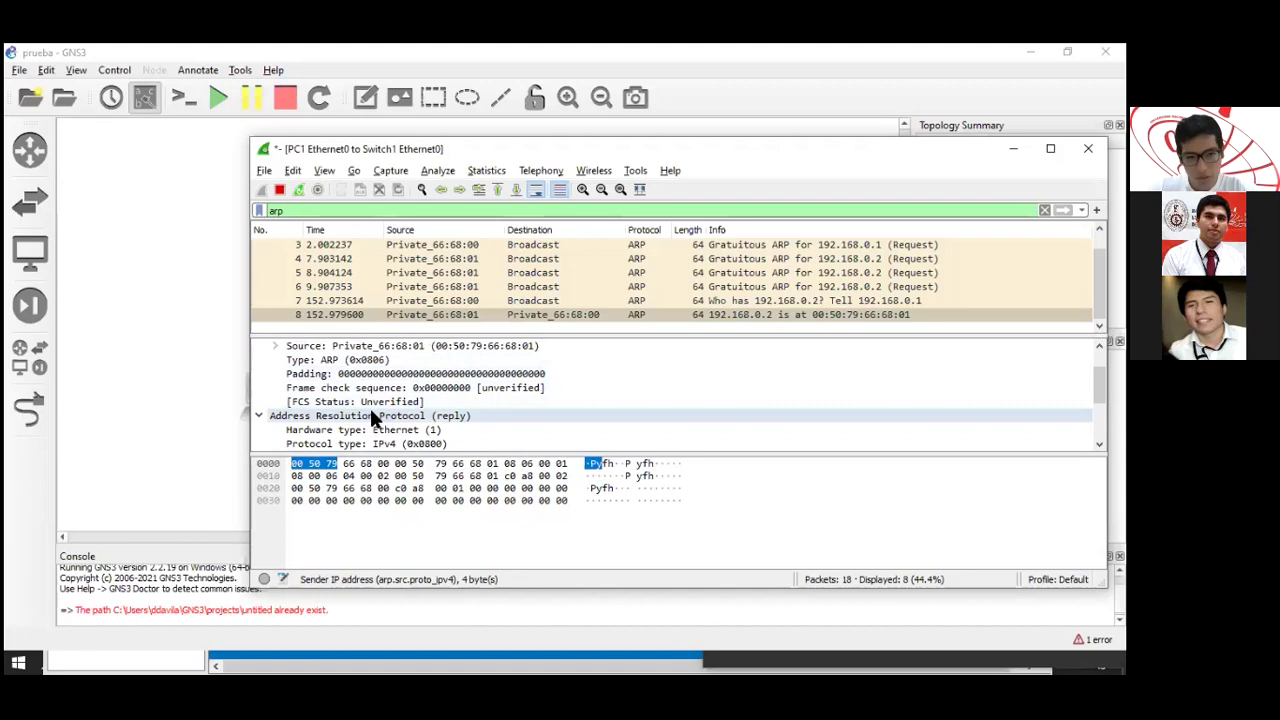
{"action": "scroll", "coordinate": [371, 414], "scroll_direction": "down", "scroll_amount": 1}
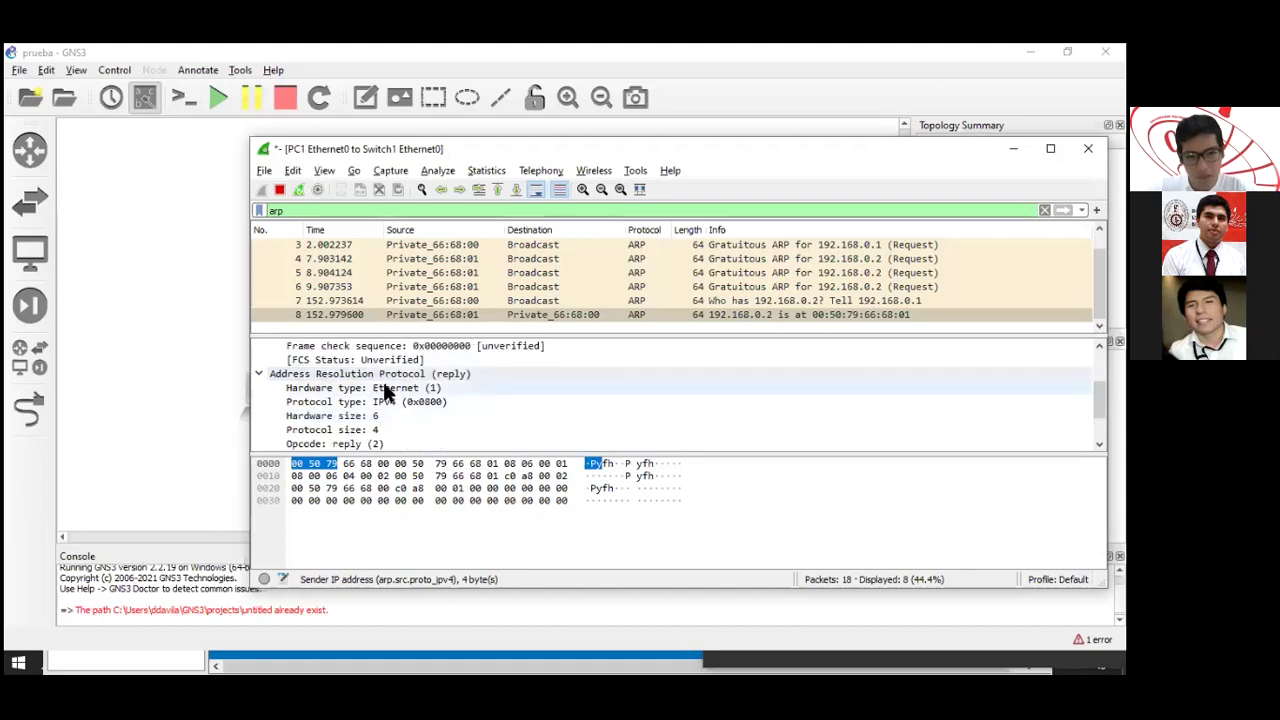
{"action": "scroll", "coordinate": [385, 390], "scroll_direction": "up", "scroll_amount": 2}
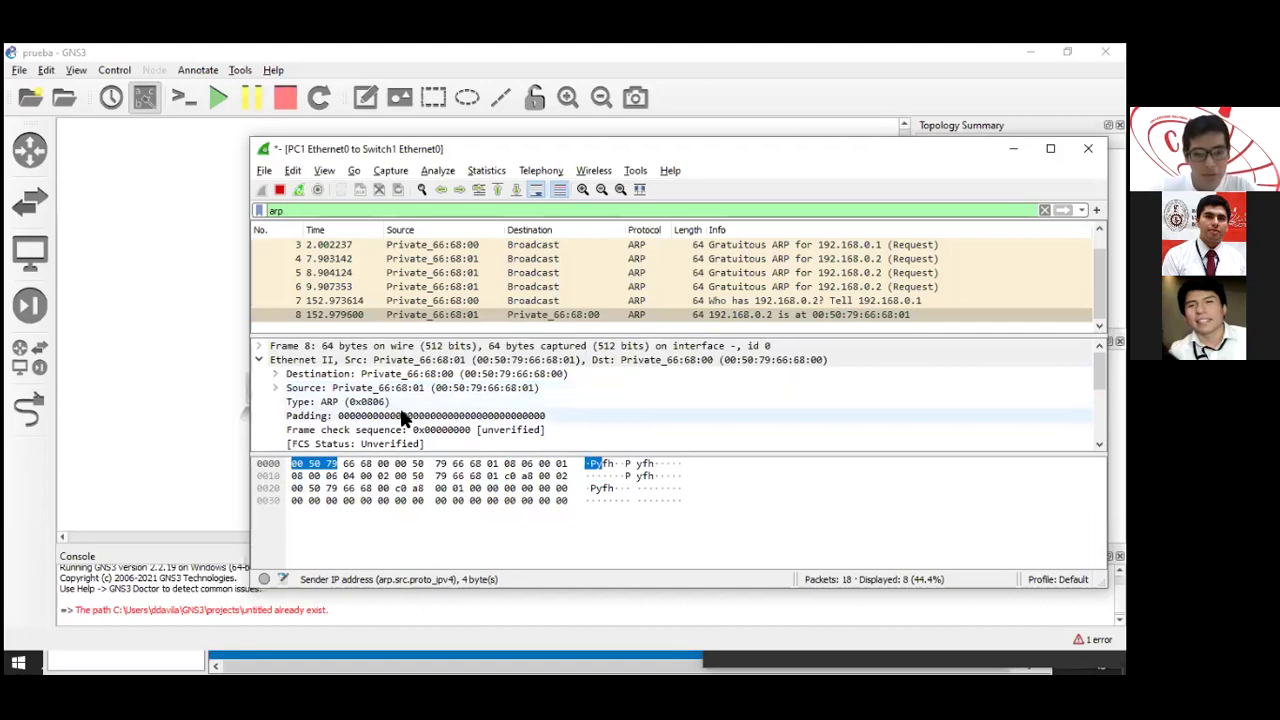
{"action": "scroll", "coordinate": [405, 417], "scroll_direction": "down", "scroll_amount": 1}
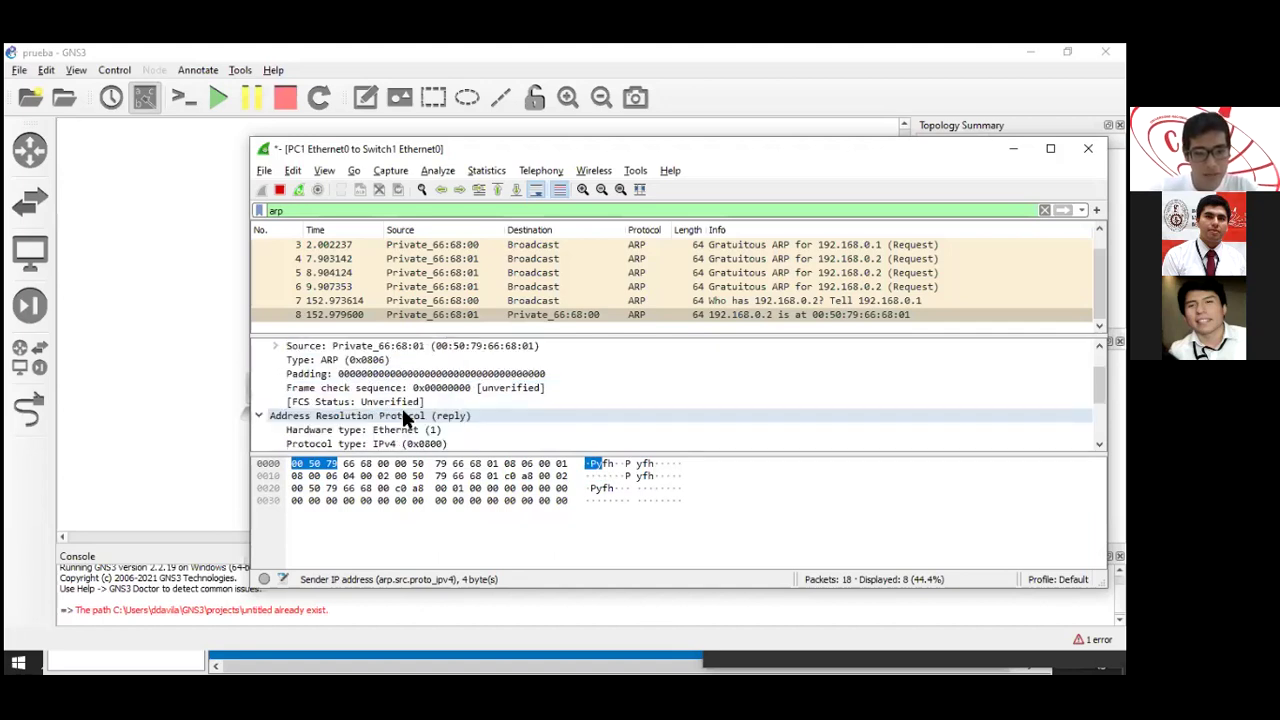
{"action": "scroll", "coordinate": [405, 417], "scroll_direction": "down", "scroll_amount": 1}
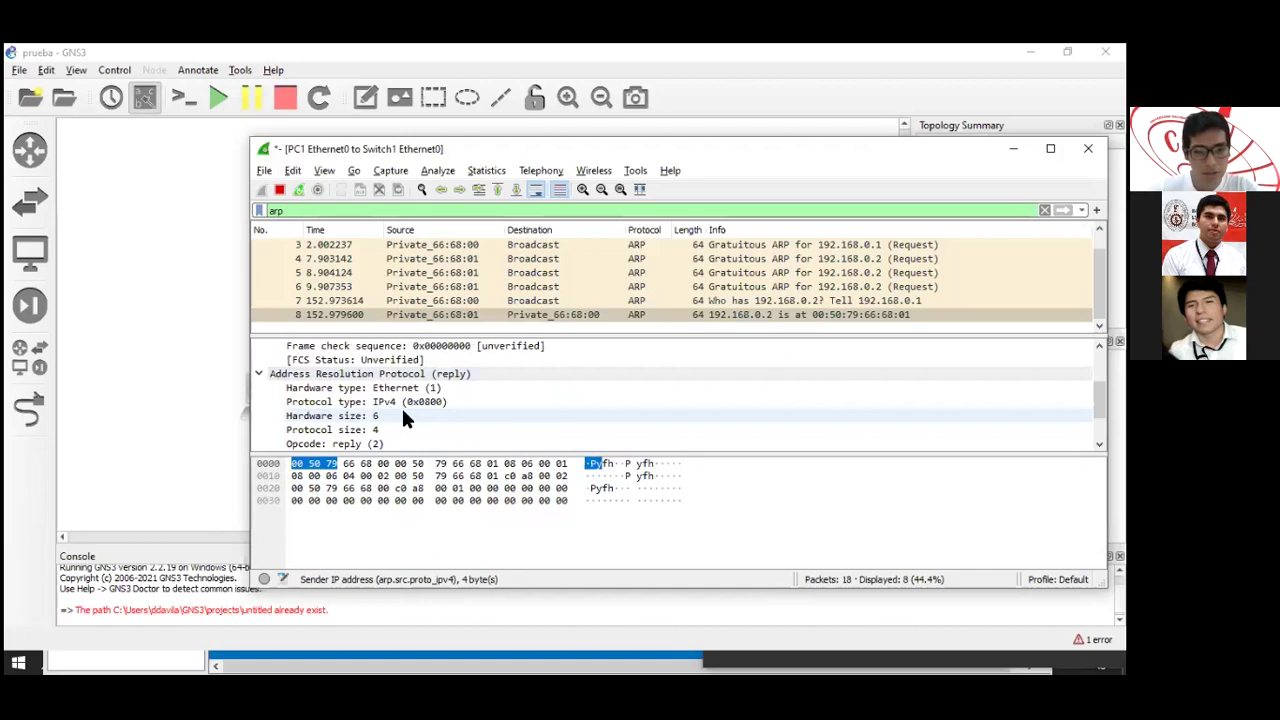
{"action": "scroll", "coordinate": [405, 417], "scroll_direction": "down", "scroll_amount": 1}
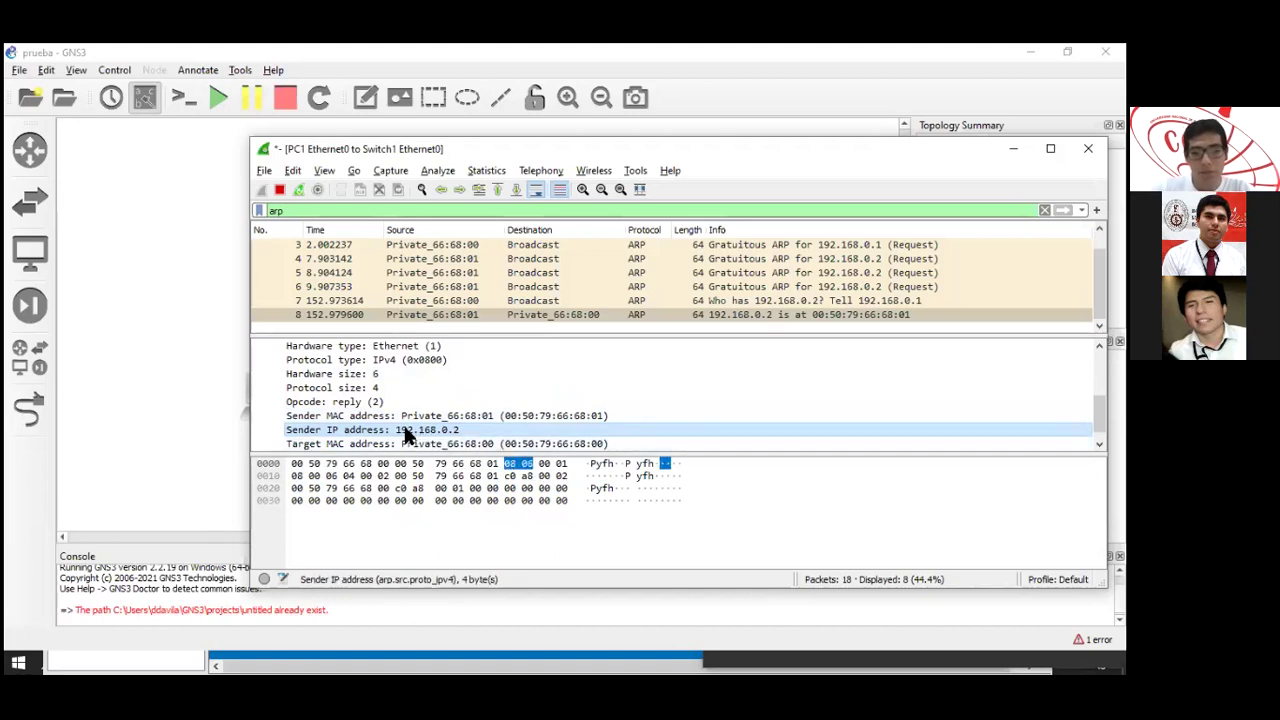
Locate the sender IP address in the raw bytes of packet 8, and inspect its sender MAC and sender IP fields.
{"action": "left_click", "coordinate": [541, 482]}
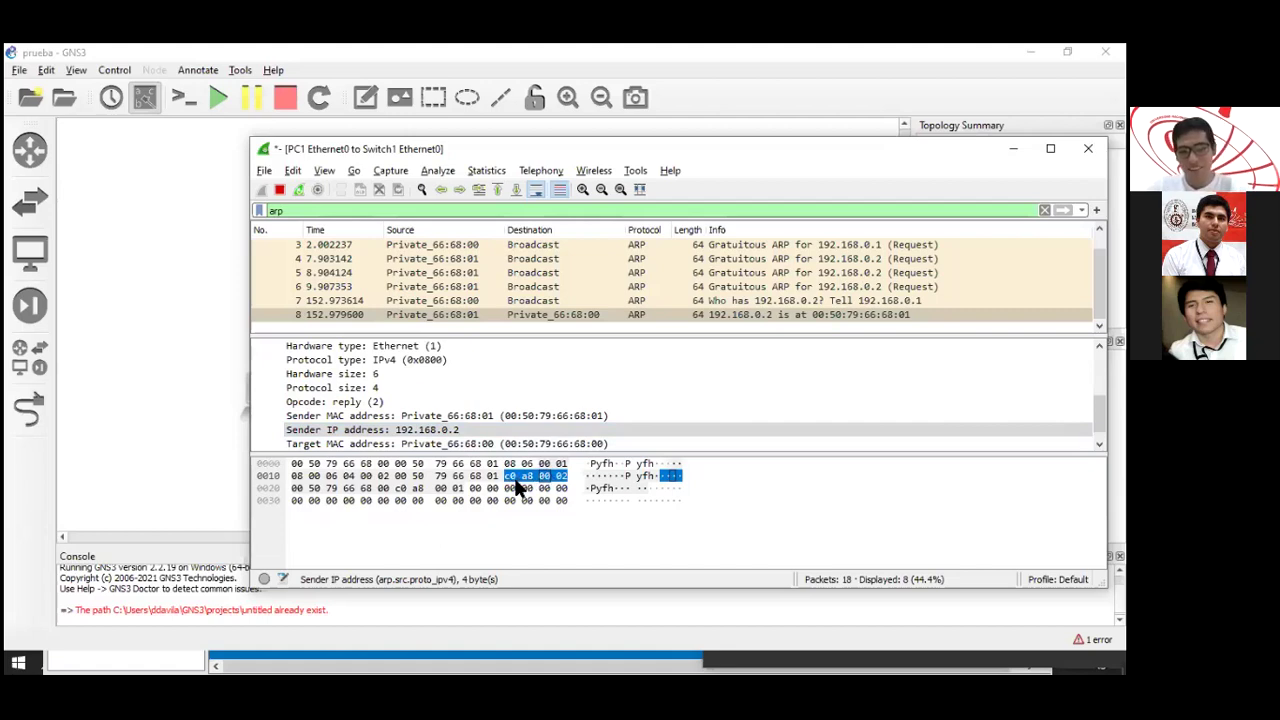
{"action": "left_click", "coordinate": [355, 414]}
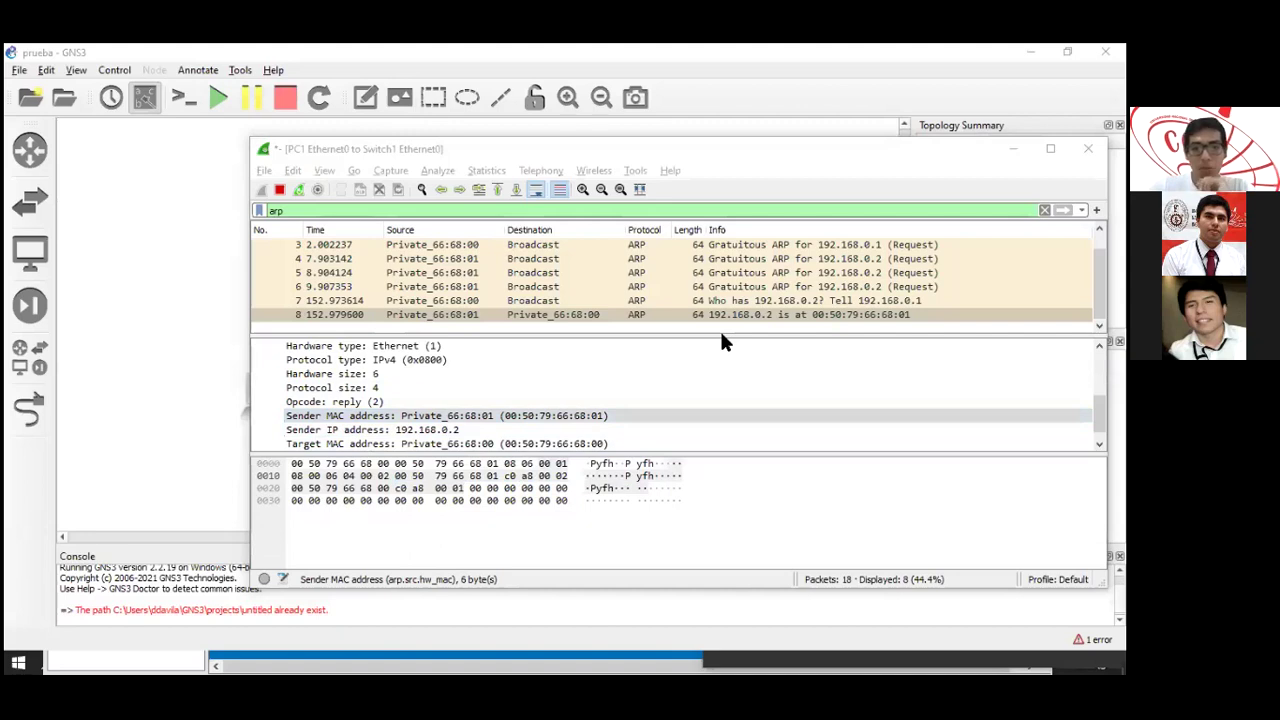
{"action": "left_click", "coordinate": [436, 429]}
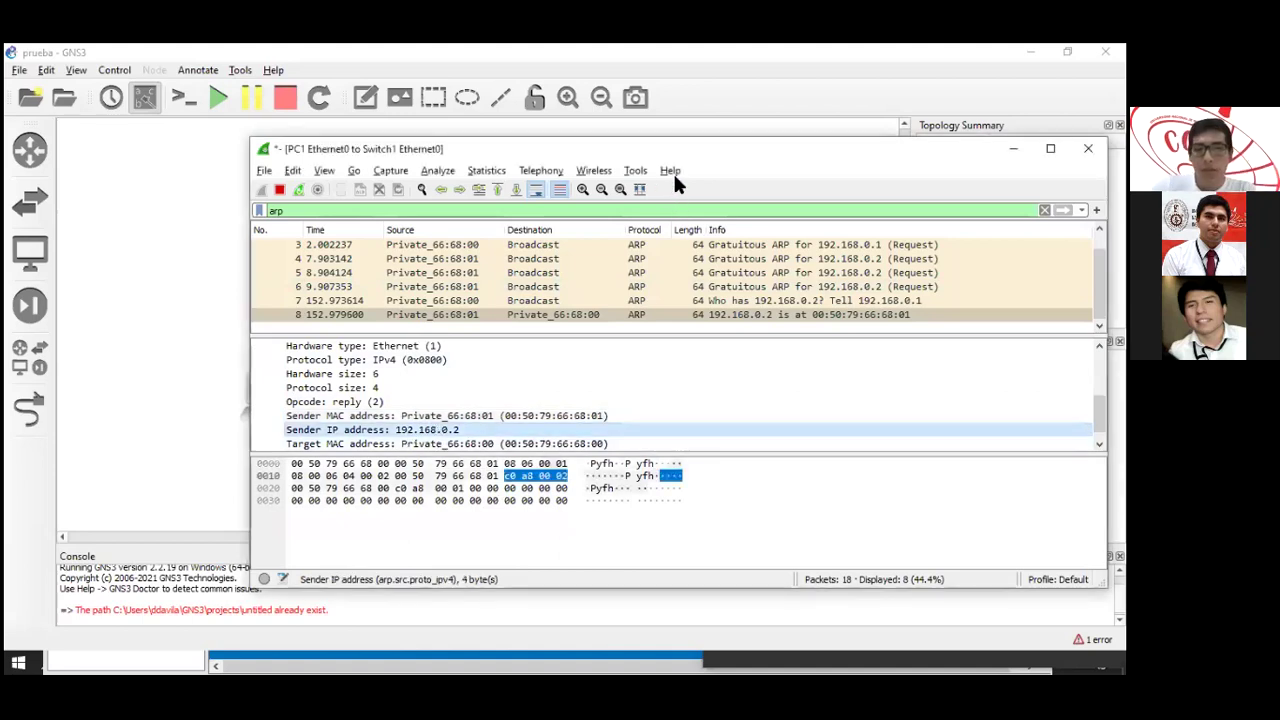
Compare the source and destination of ARP request packet 7 with those of reply packet 8, and return to the GNS3 topology.
{"action": "left_click", "coordinate": [433, 301]}
{"action": "left_click", "coordinate": [446, 312]}
{"action": "left_click", "coordinate": [566, 299]}
{"action": "left_click", "coordinate": [500, 300]}
{"action": "left_click", "coordinate": [540, 315]}
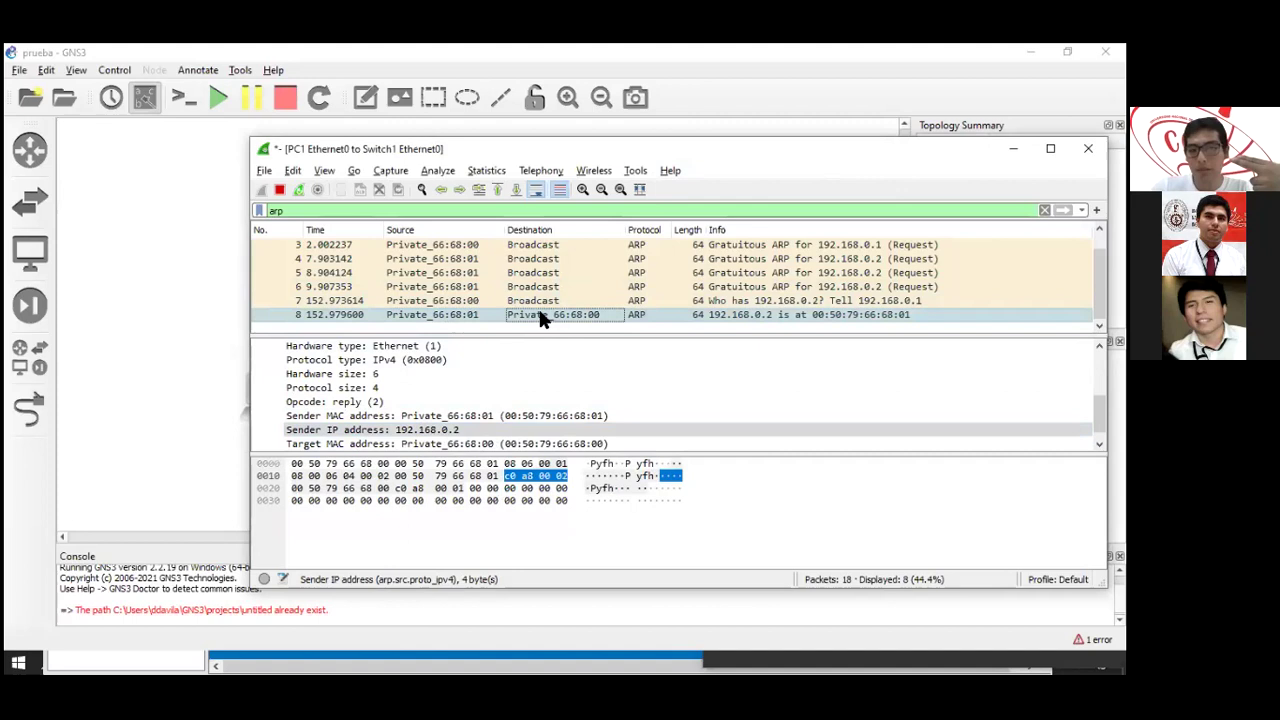
{"action": "left_click", "coordinate": [559, 299]}
{"action": "left_click", "coordinate": [505, 312]}
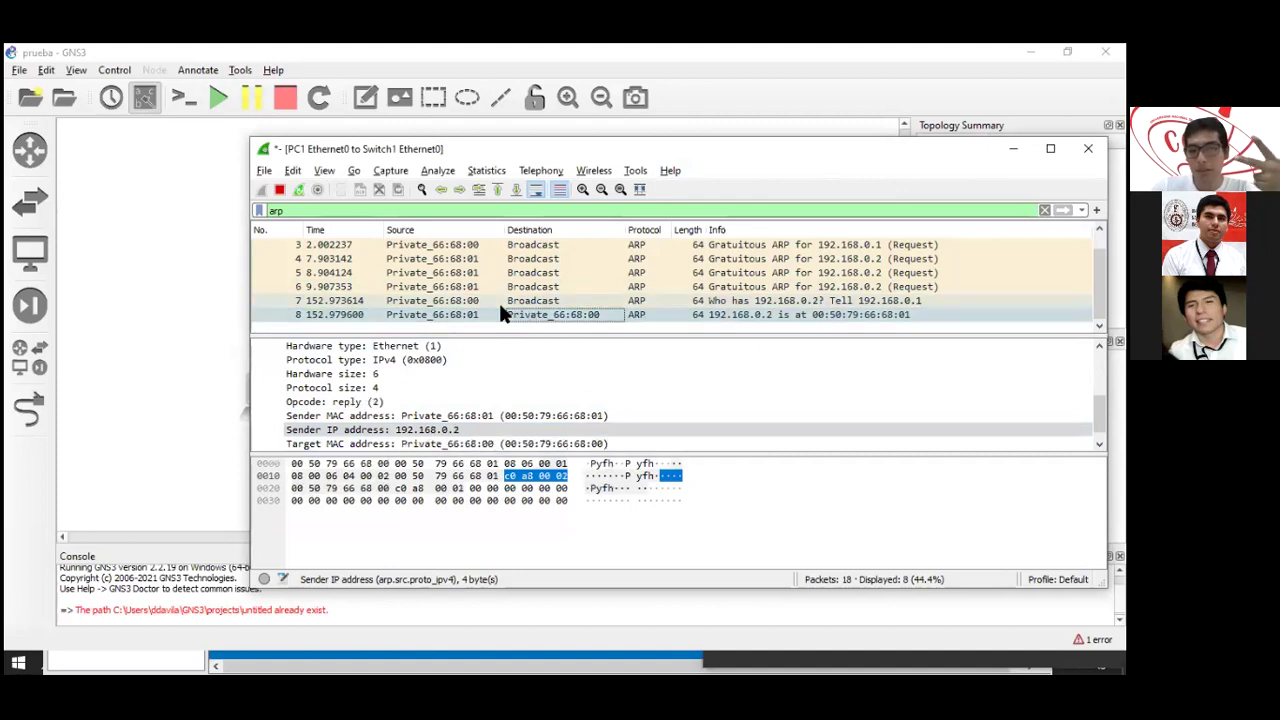
{"action": "left_click", "coordinate": [500, 302]}
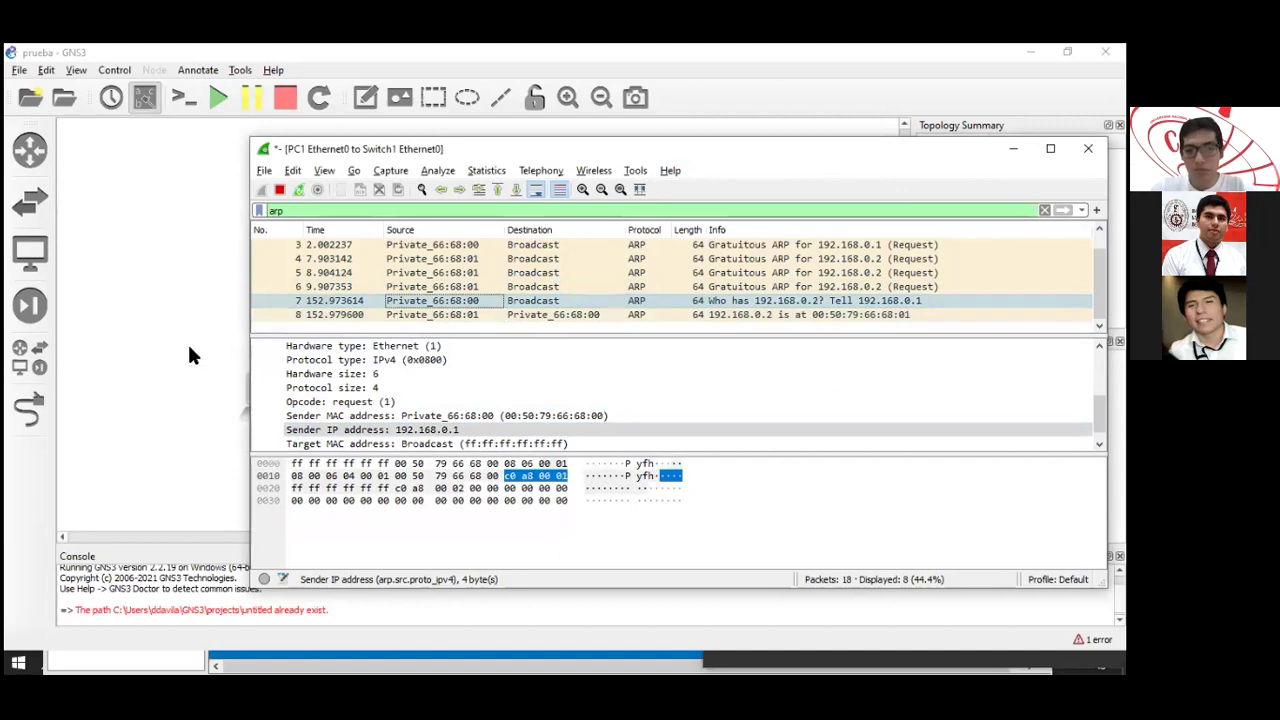
{"action": "left_click", "coordinate": [433, 314]}
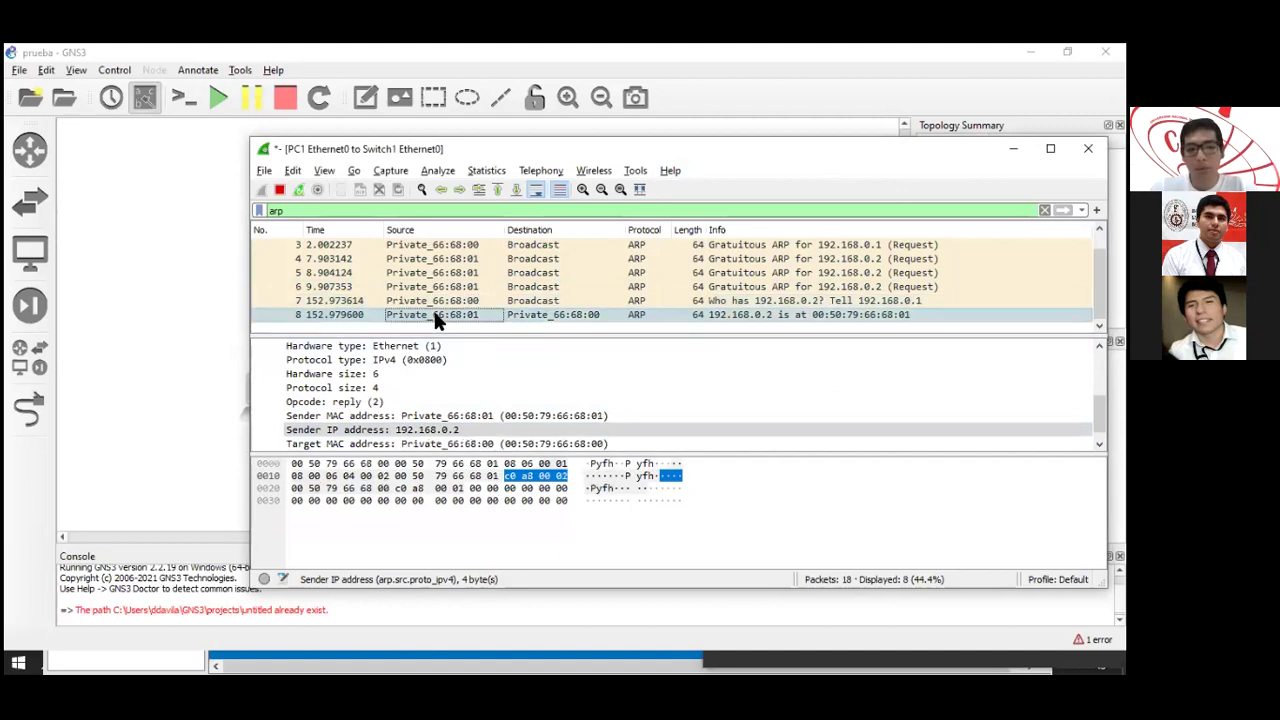
{"action": "left_click", "coordinate": [177, 362]}
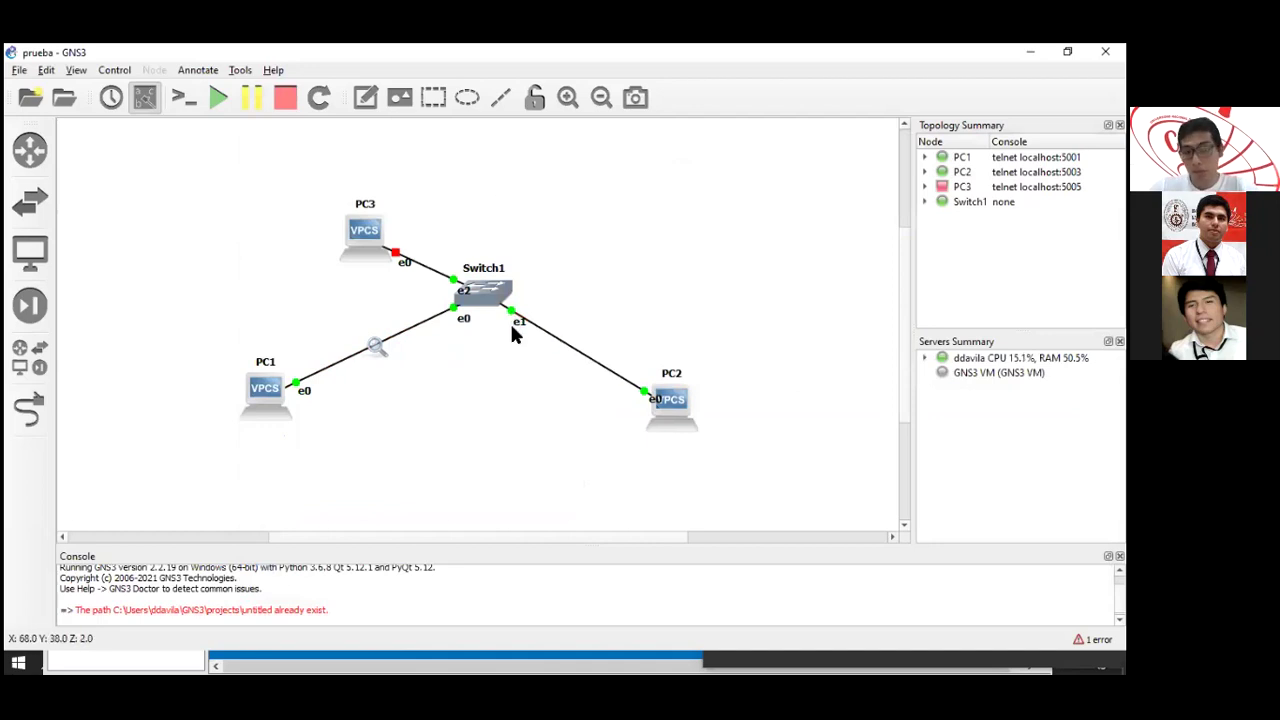
Examine the gratuitous ARP requests for 192.168.0.1 in packets 1 to 3, relating them to the GNS3 topology.
{"action": "key", "text": "alt+Tab"}
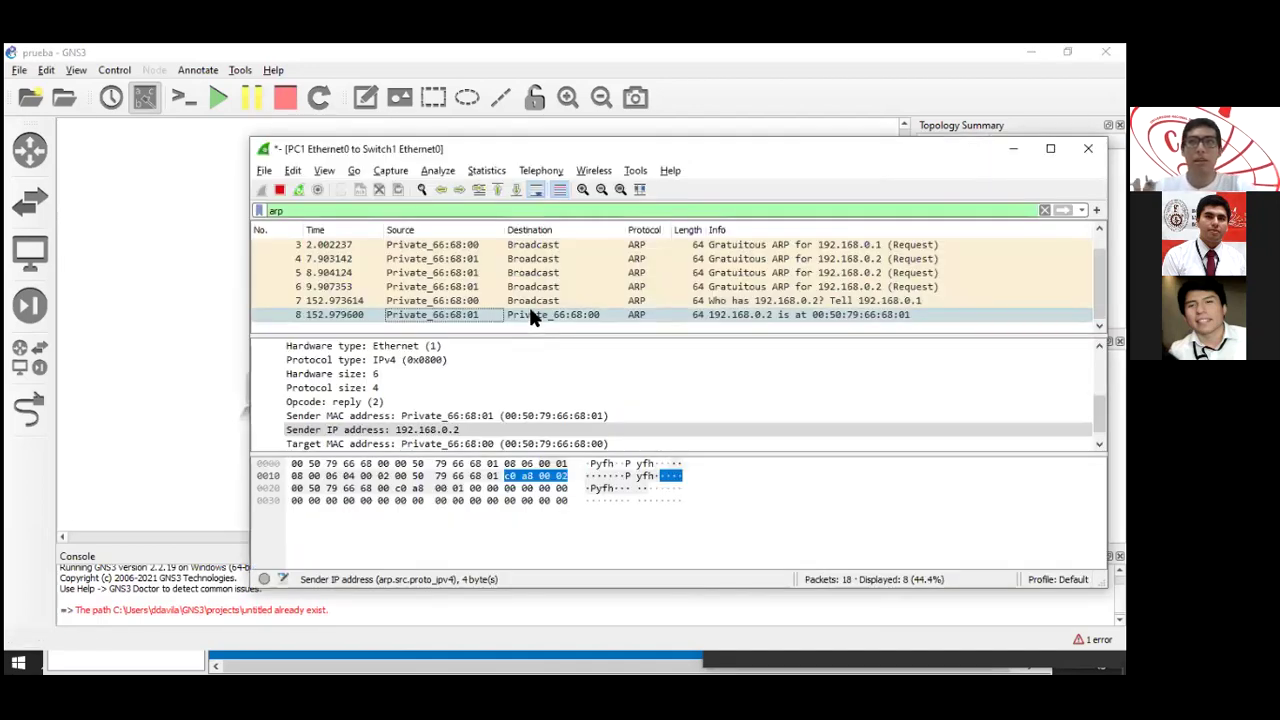
{"action": "key", "text": "alt+Tab"}
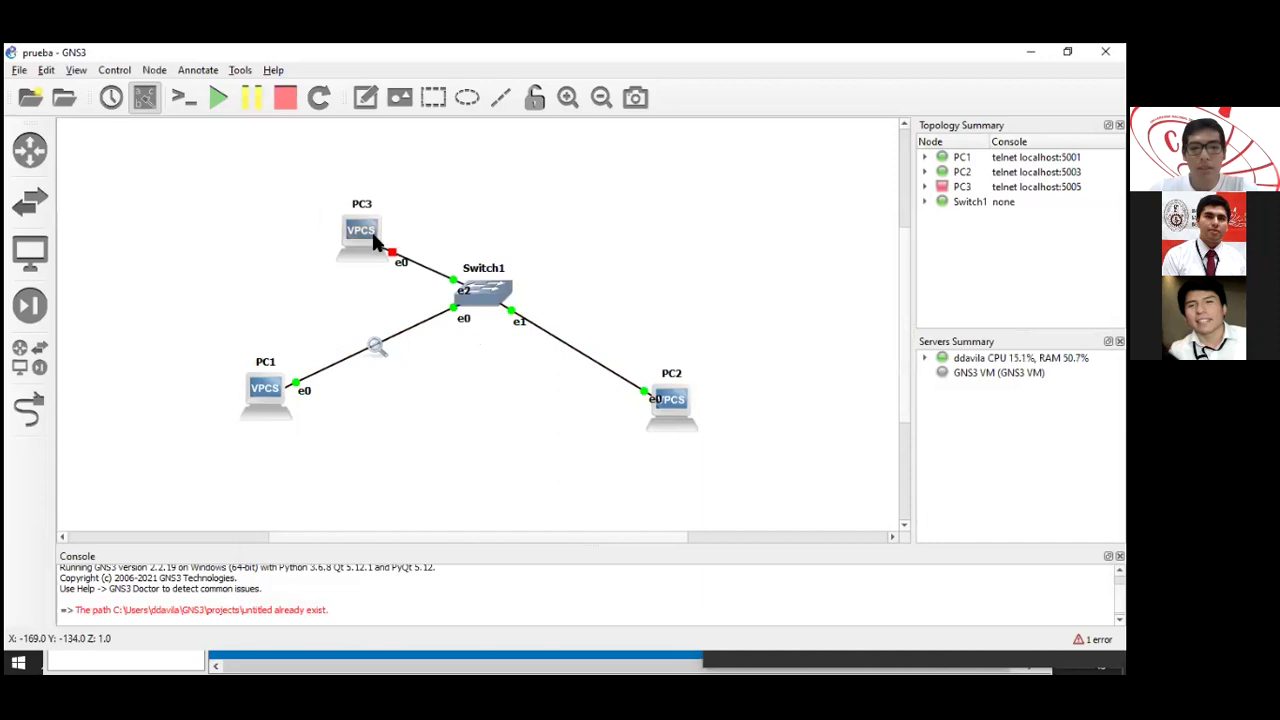
{"action": "key", "text": "alt+Tab"}
{"action": "left_click", "coordinate": [631, 272]}
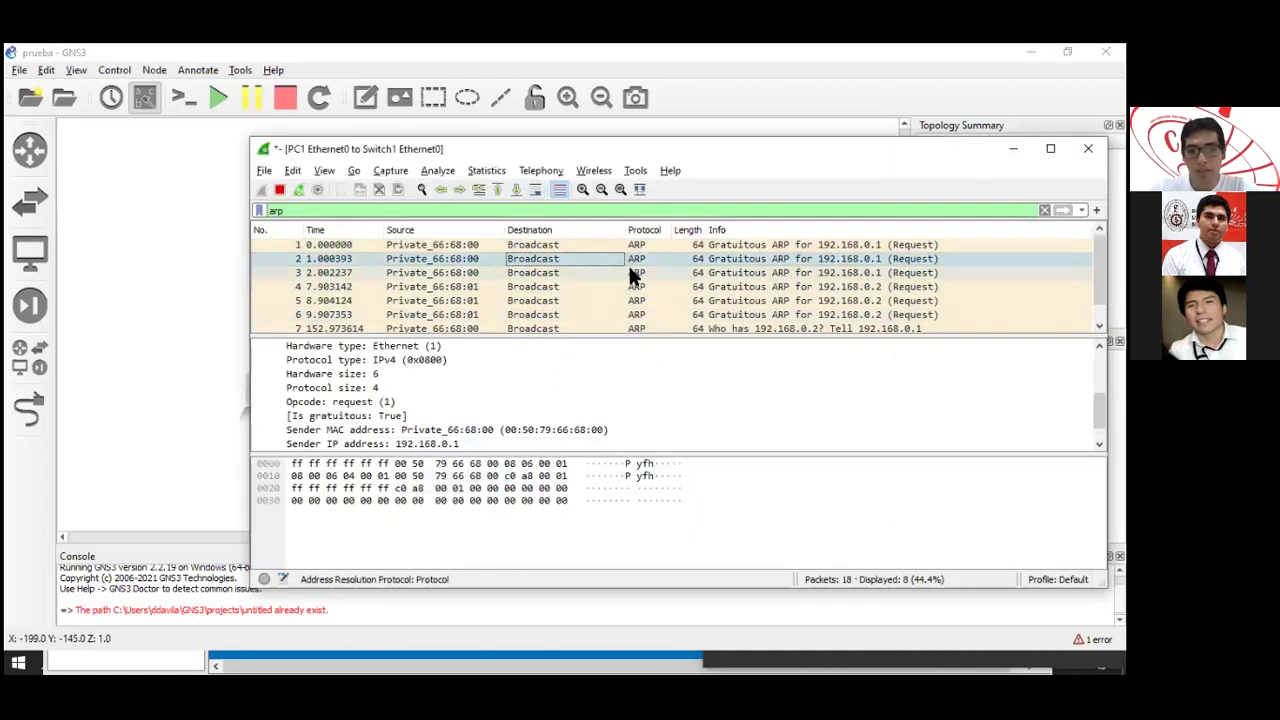
{"action": "left_click", "coordinate": [628, 258]}
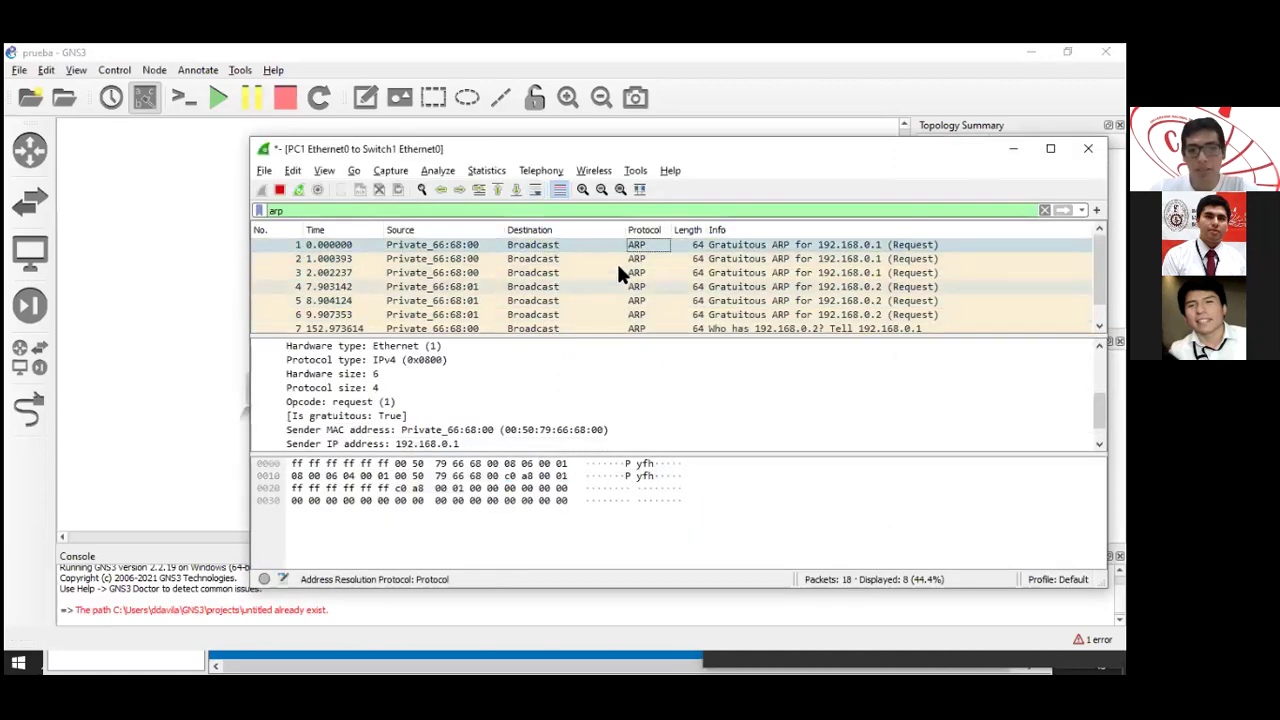
{"action": "left_click", "coordinate": [633, 258]}
{"action": "key", "text": "Down"}
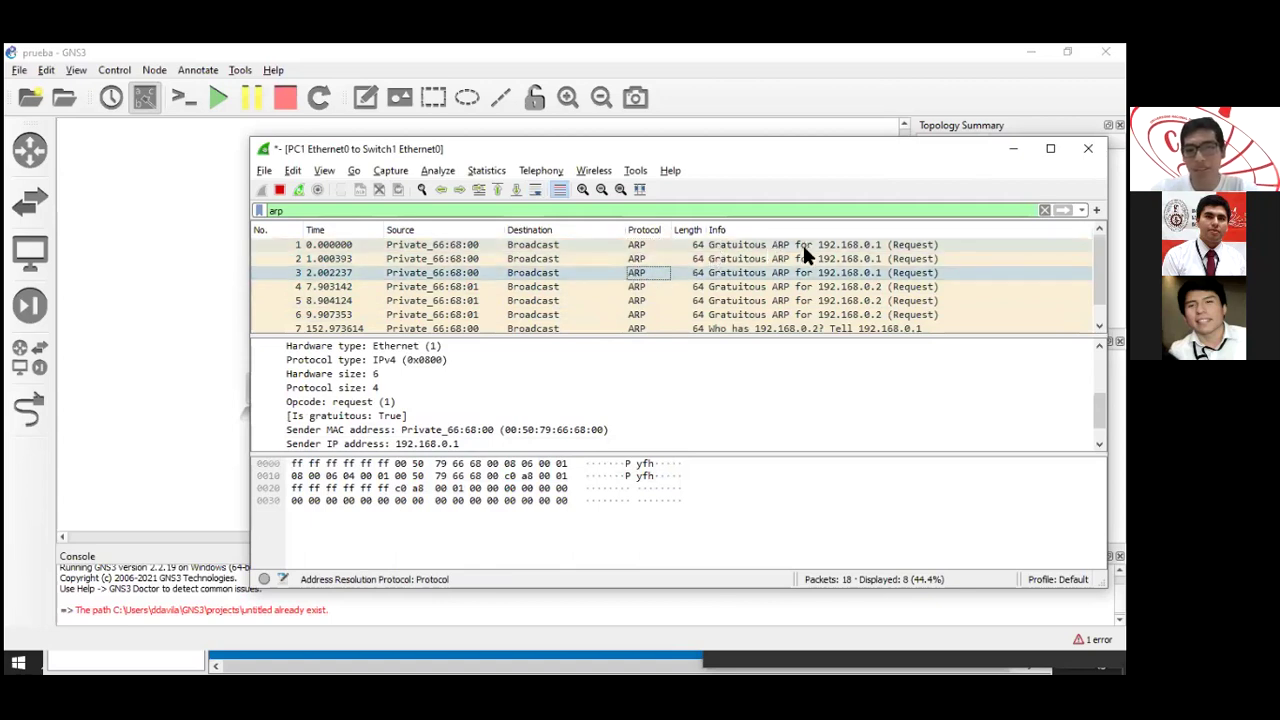
{"action": "left_click", "coordinate": [524, 245]}
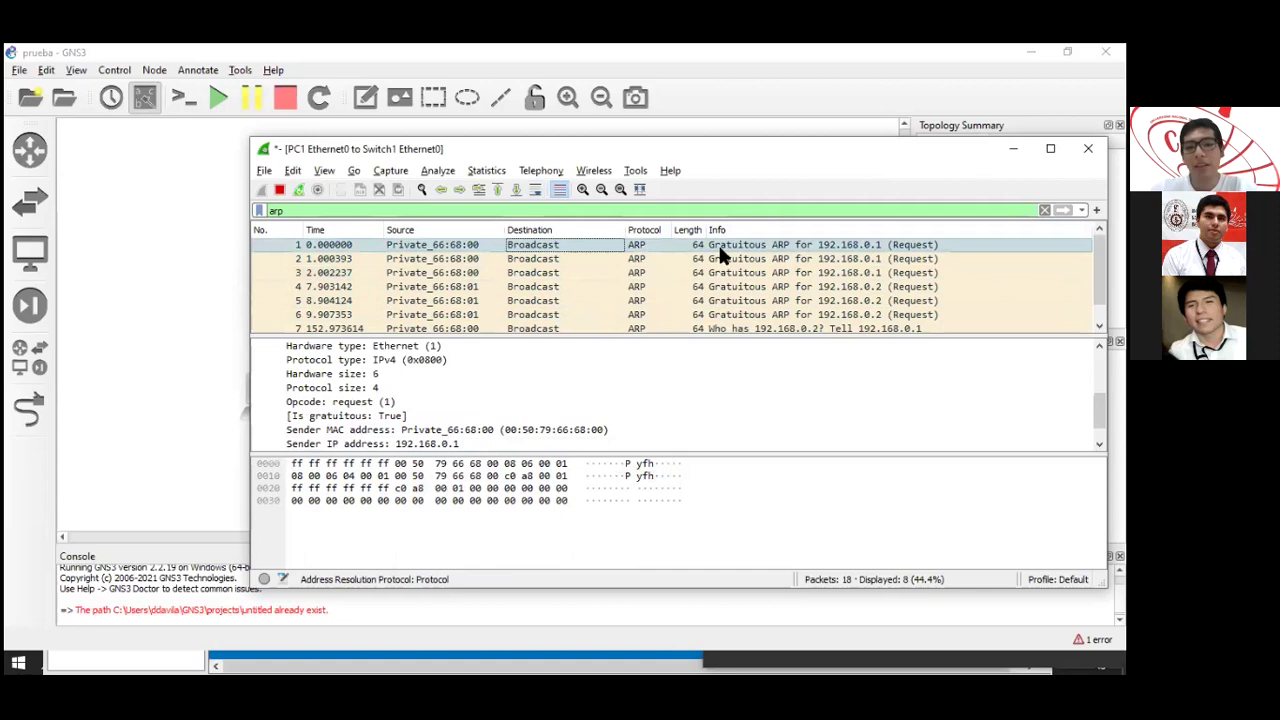
Return to the GNS3 topology and add a VPCS end device above PC2, opposite PC3.
{"action": "key", "text": "alt+Tab"}
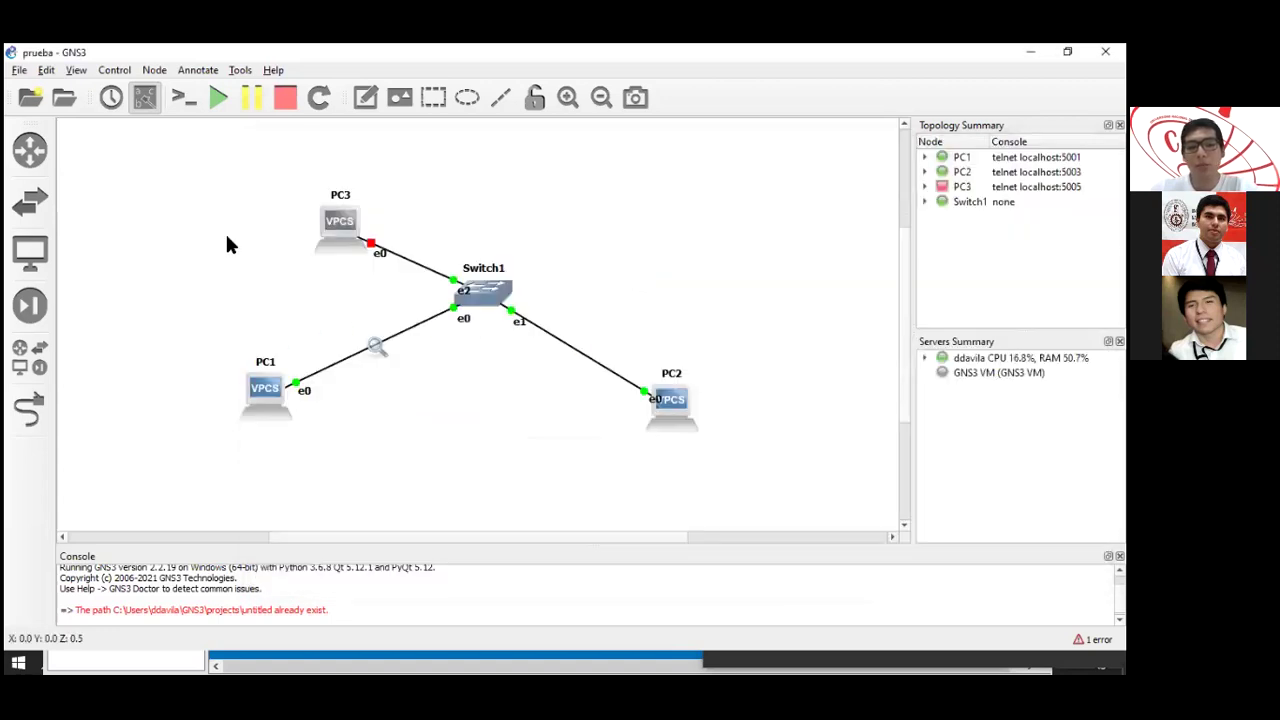
{"action": "left_click_drag", "start_coordinate": [360, 248], "coordinate": [740, 486]}
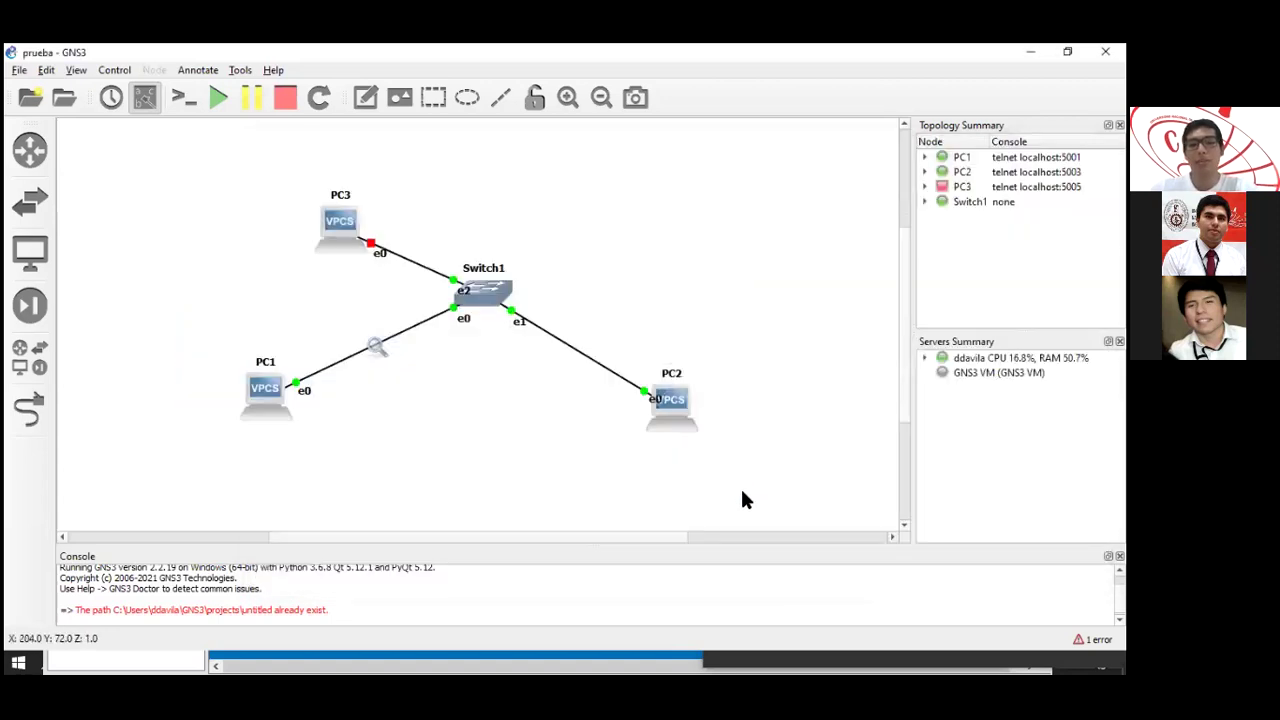
{"action": "left_click", "coordinate": [50, 260]}
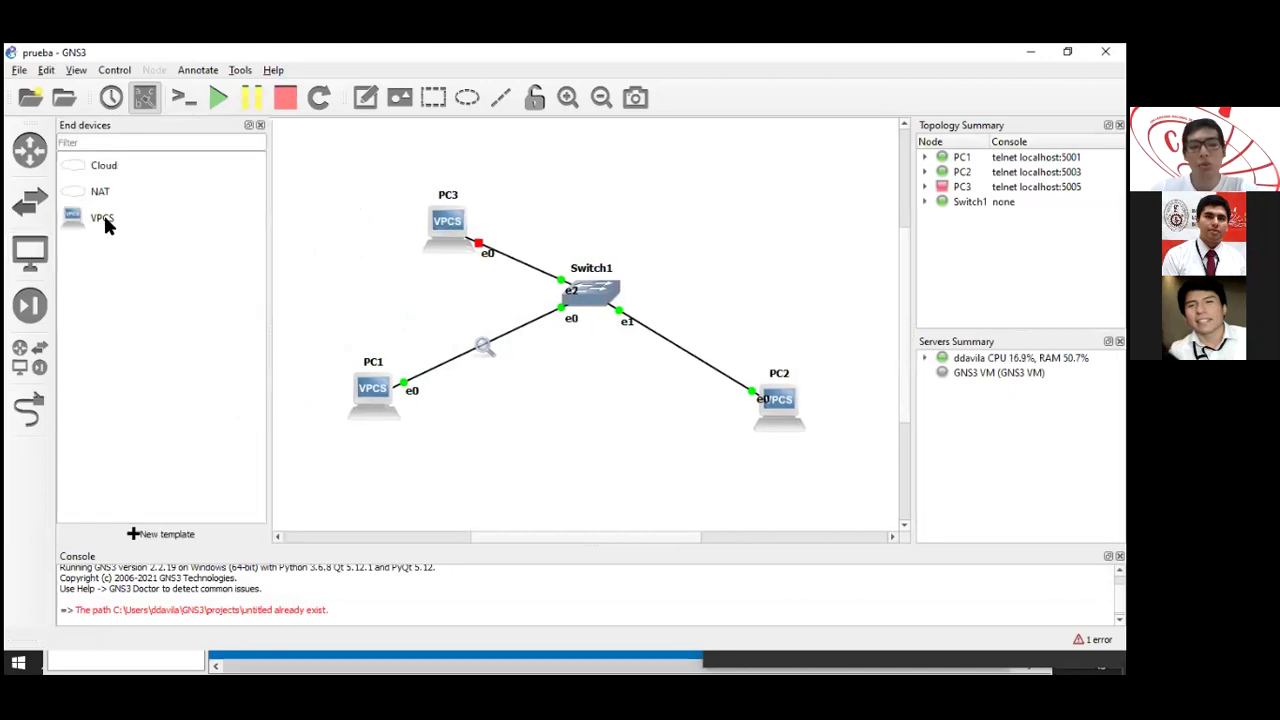
{"action": "left_click", "coordinate": [106, 220]}
{"action": "left_click_drag", "start_coordinate": [176, 247], "coordinate": [737, 206]}
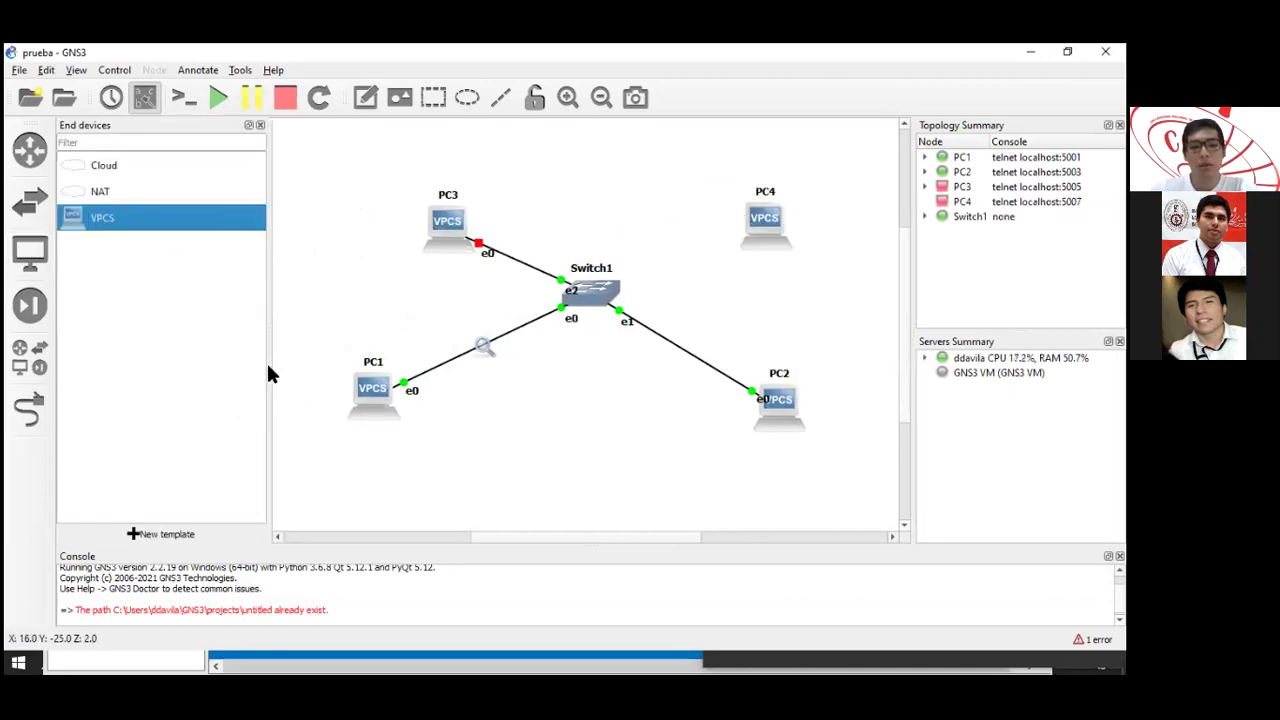
Link the new PC4's Ethernet0 to Switch1's Ethernet3, leave link mode and hide the end devices list.
{"action": "left_click", "coordinate": [30, 405]}
{"action": "left_click", "coordinate": [775, 212]}
{"action": "left_click", "coordinate": [840, 220]}
{"action": "left_click", "coordinate": [598, 288]}
{"action": "left_click", "coordinate": [651, 358]}
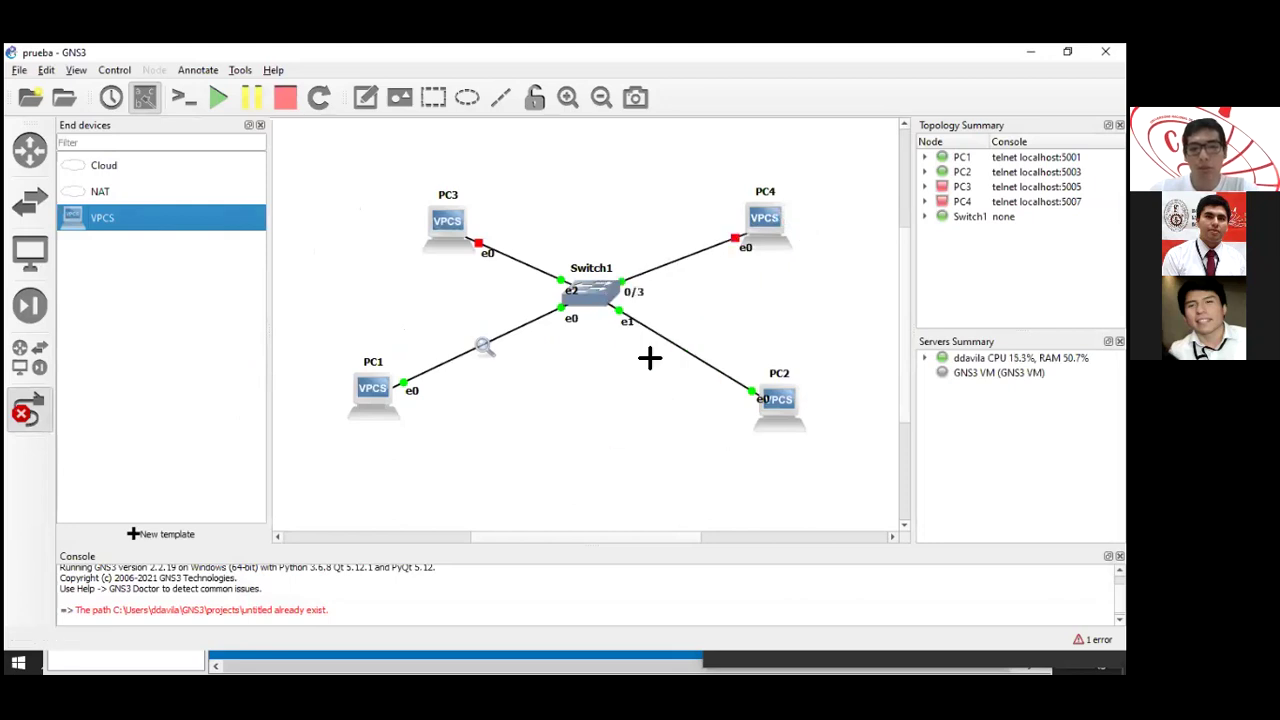
{"action": "left_click", "coordinate": [260, 125]}
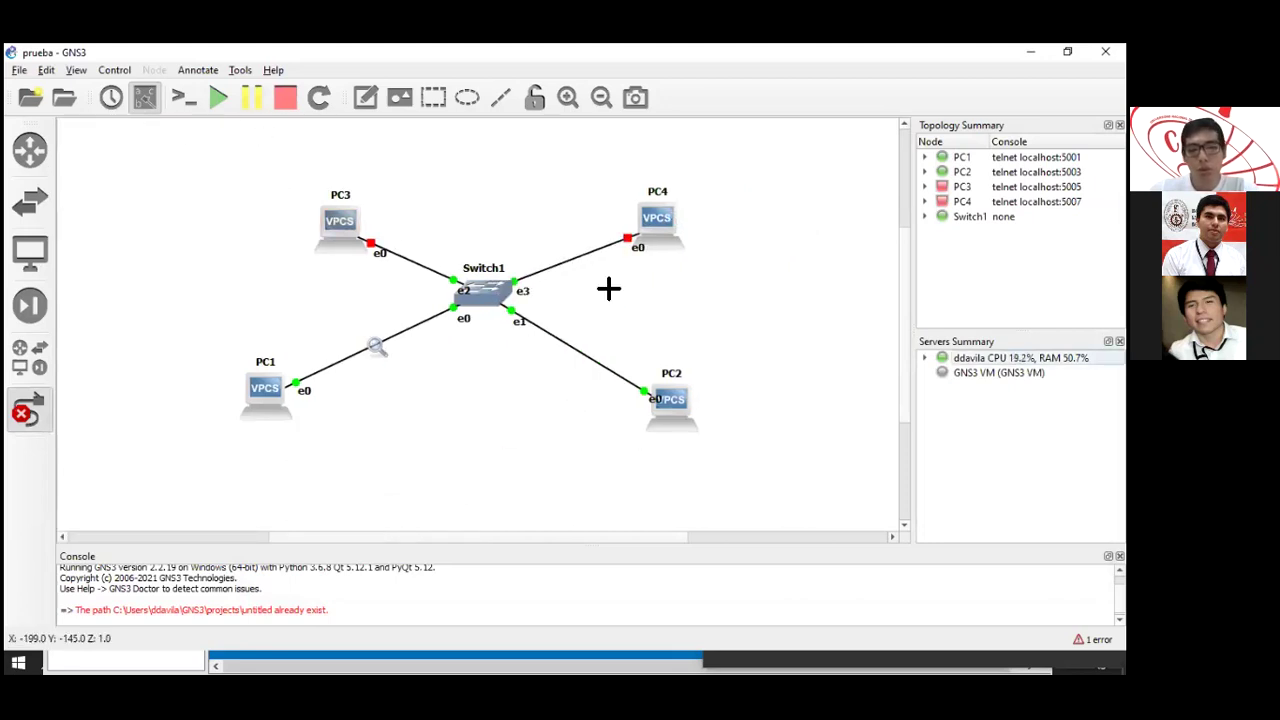
{"action": "right_click", "coordinate": [599, 301]}
Start PC4, open its console and move the console clear of the topology.
{"action": "right_click", "coordinate": [651, 221]}
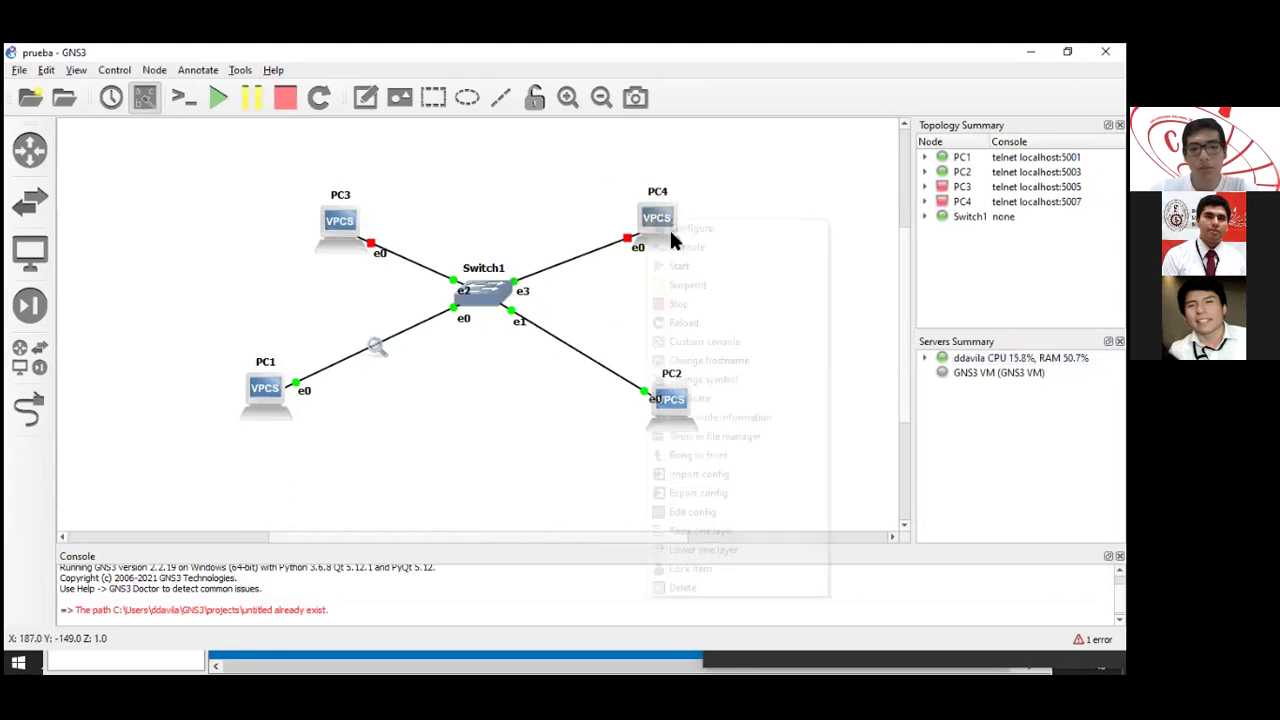
{"action": "left_click", "coordinate": [684, 268]}
{"action": "double_click", "coordinate": [656, 225]}
{"action": "left_click_drag", "start_coordinate": [292, 125], "coordinate": [810, 340]}
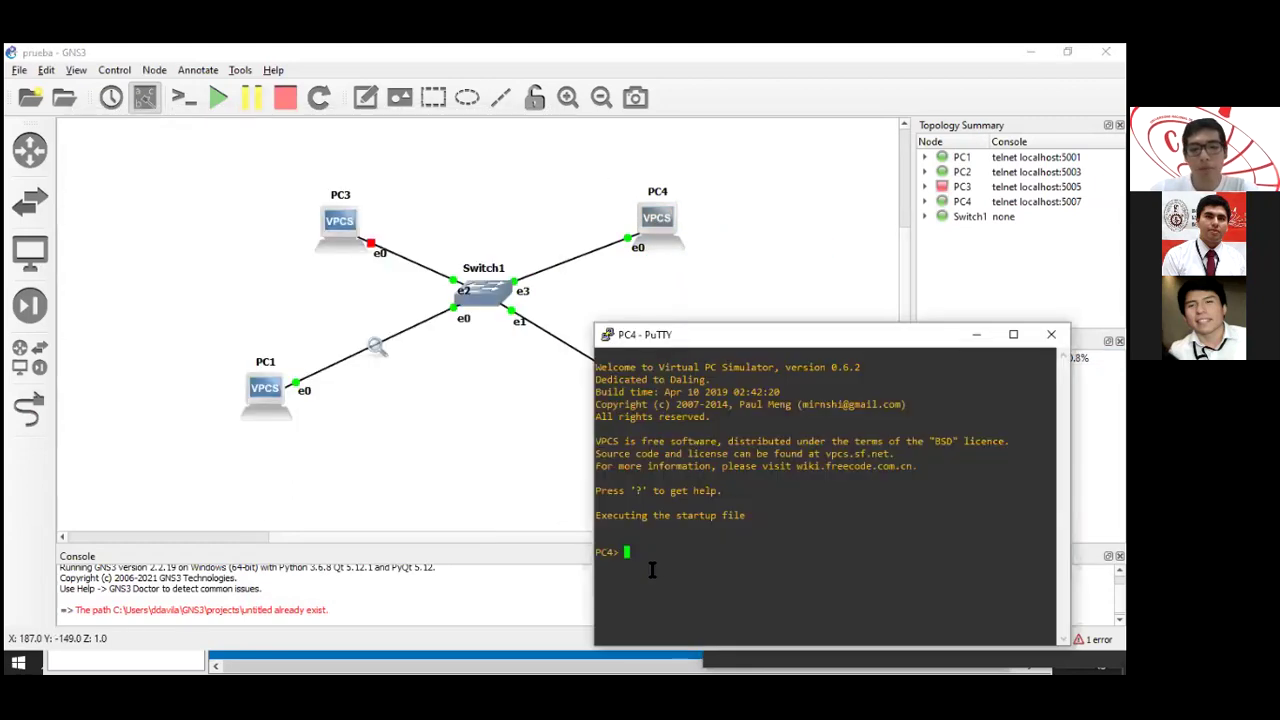
Try to assign PC4 the address already used by PC1 with the command ip 192.168.0.1/24.
{"action": "type", "text": "pi"}
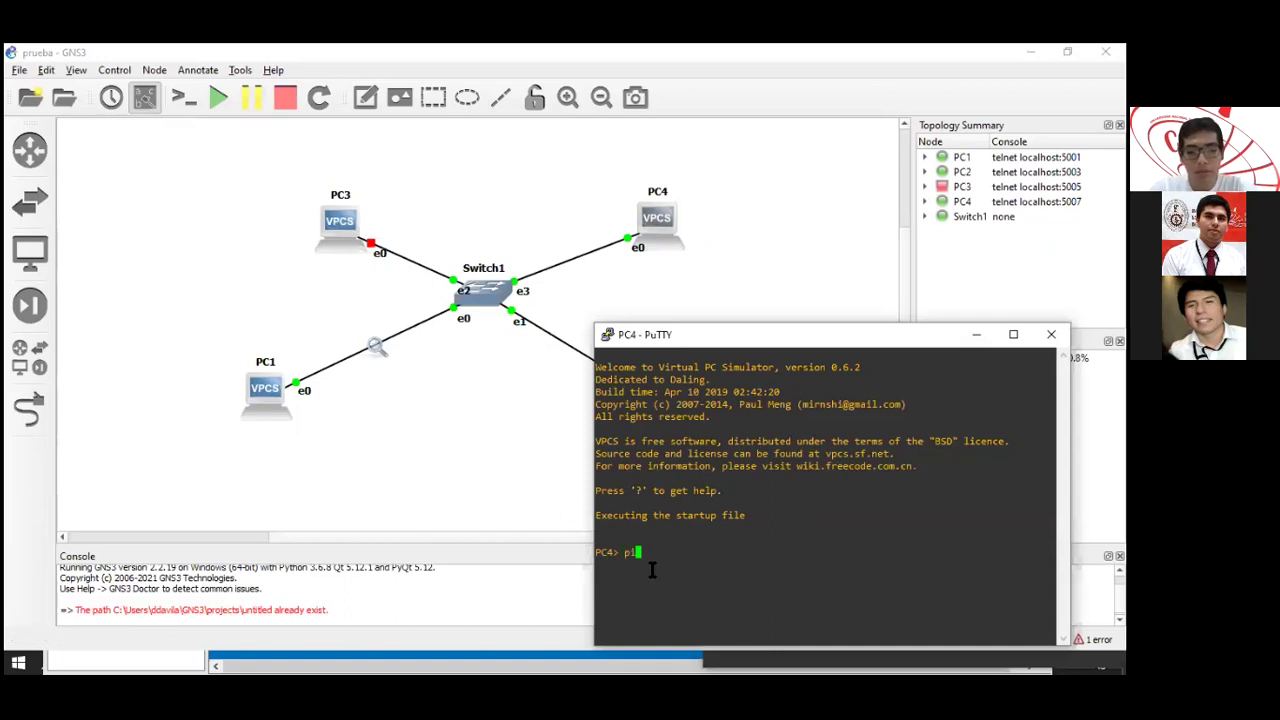
{"action": "type", "text": " 192.168.0.1"}
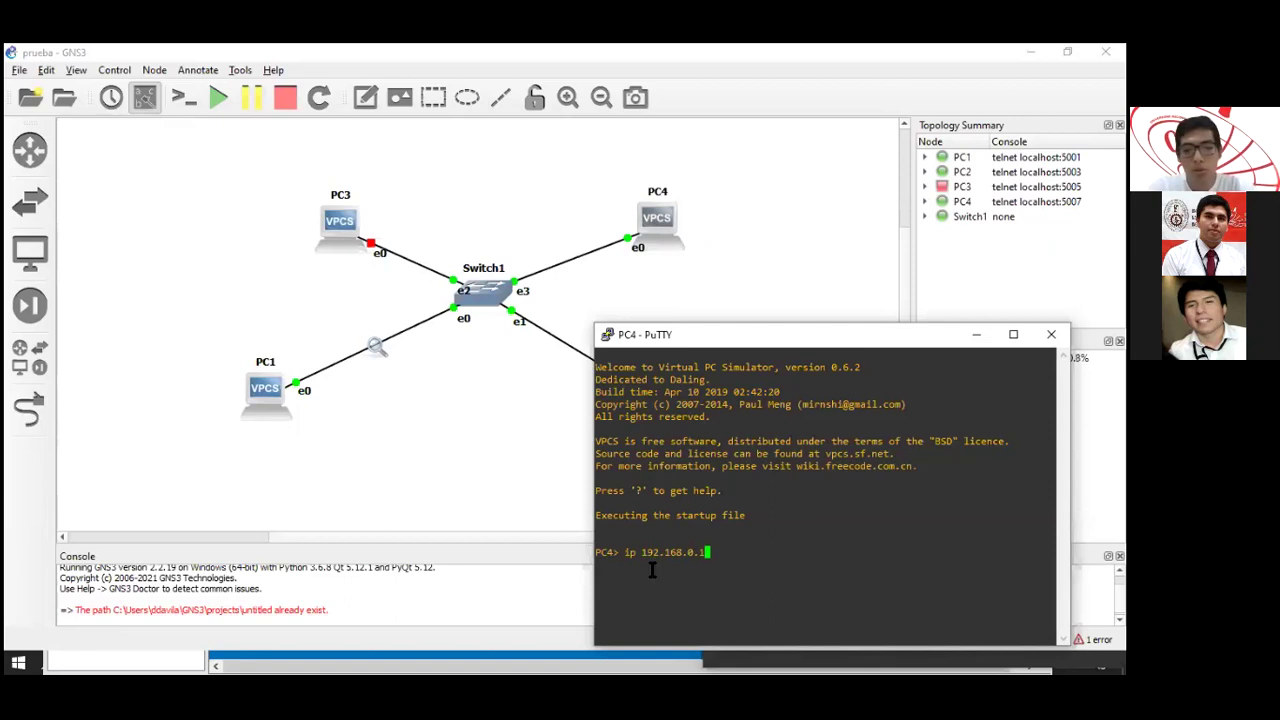
{"action": "type", "text": "/24"}
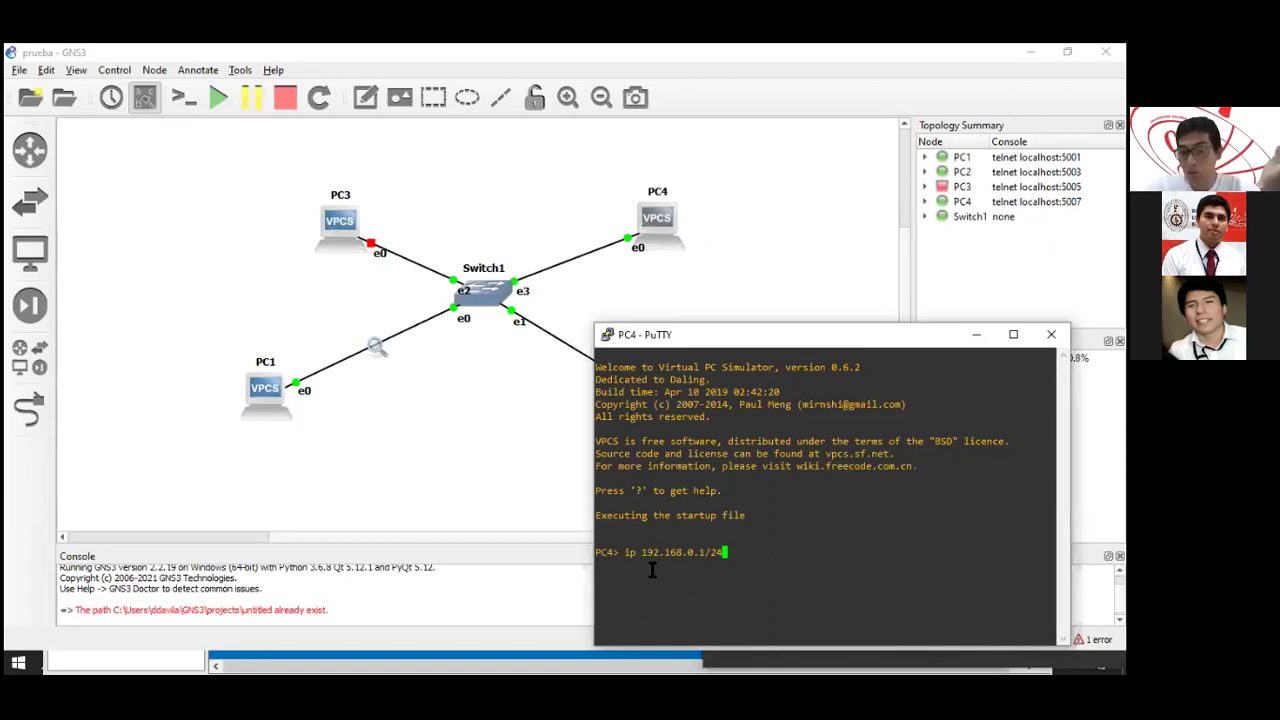
{"action": "key", "text": "Return"}
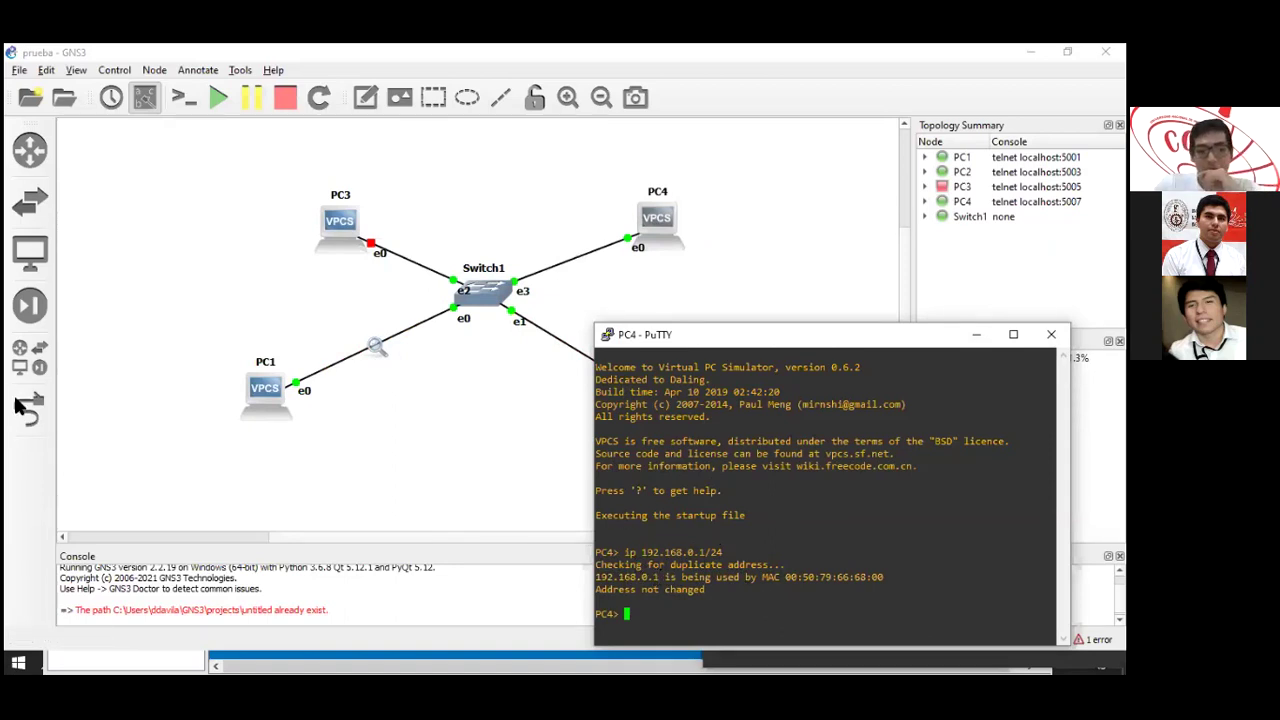
Switch to the Wireshark capture and select packet 20, PC4's gratuitous ARP request for 192.168.0.1.
{"action": "key", "text": "alt+Tab"}
{"action": "key", "text": "alt+Tab"}
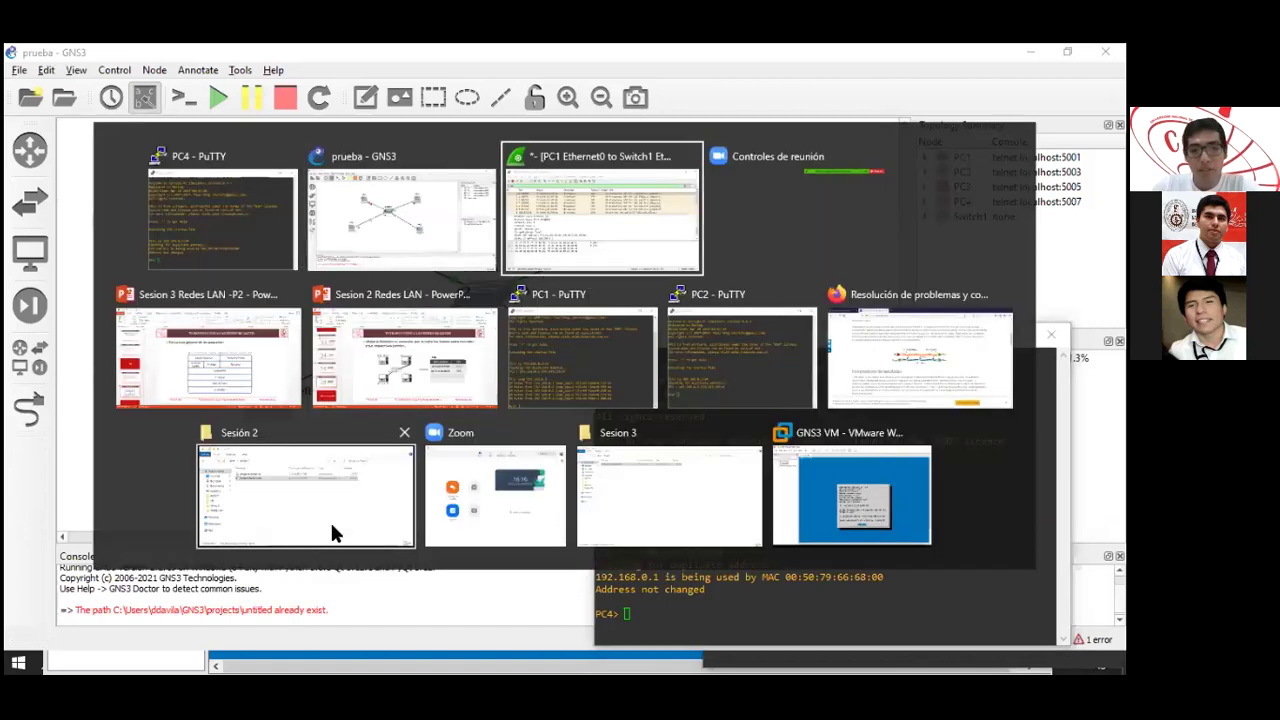
{"action": "scroll", "coordinate": [838, 286], "scroll_direction": "down", "scroll_amount": 2}
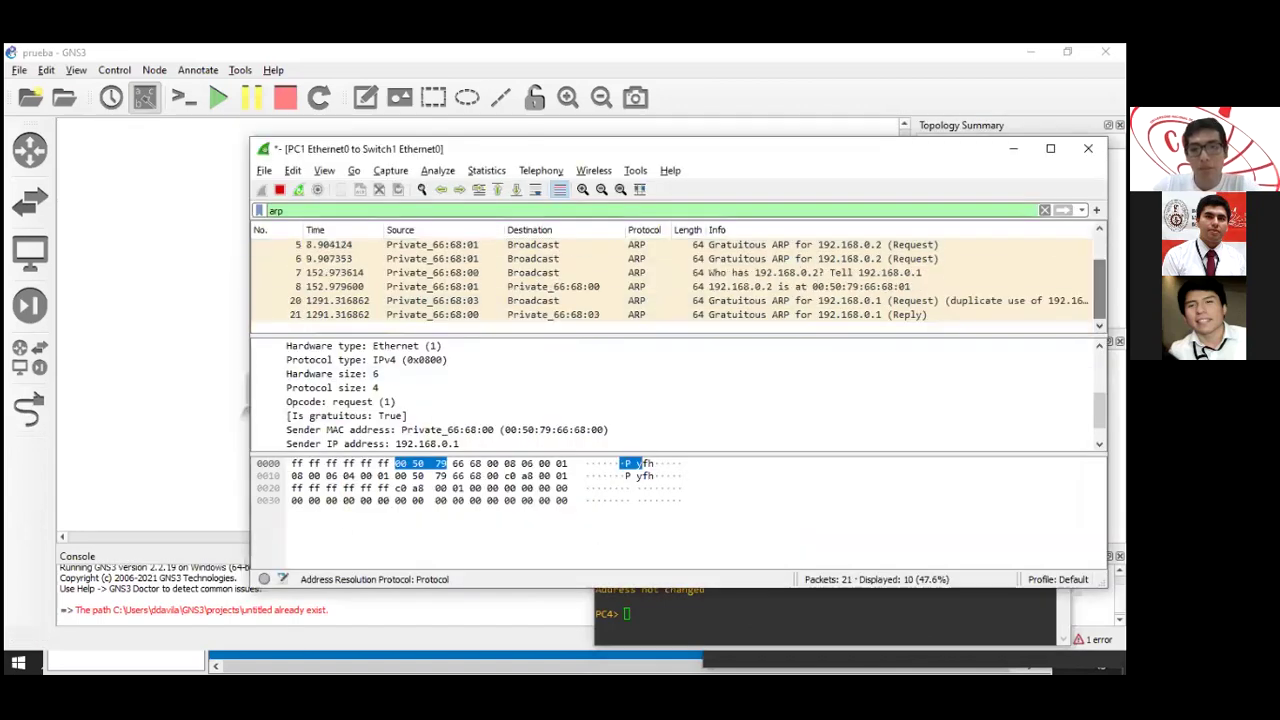
{"action": "left_click", "coordinate": [836, 300]}
Relate packet 20 and its reply to PC4, Switch1 and PC1 in the GNS3 topology.
{"action": "key", "text": "alt+Tab"}
{"action": "key", "text": "alt+Tab"}
{"action": "left_click", "coordinate": [185, 353]}
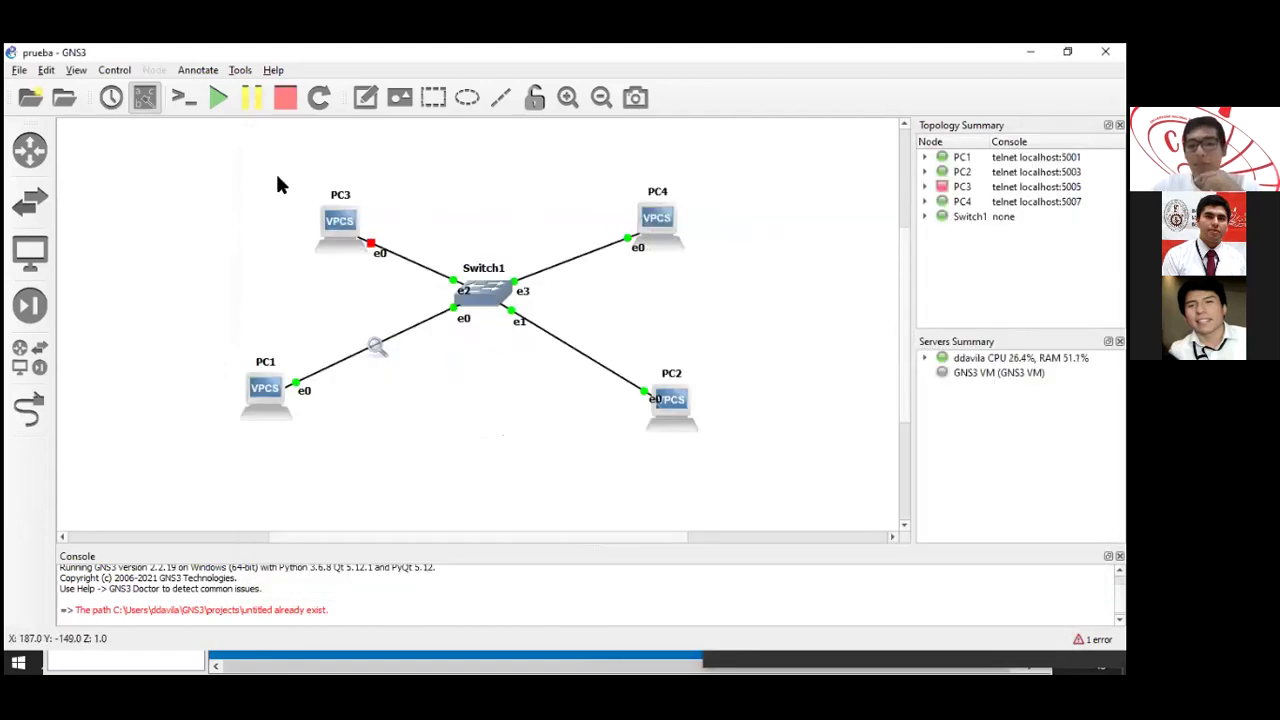
{"action": "left_click_drag", "start_coordinate": [649, 243], "coordinate": [666, 271]}
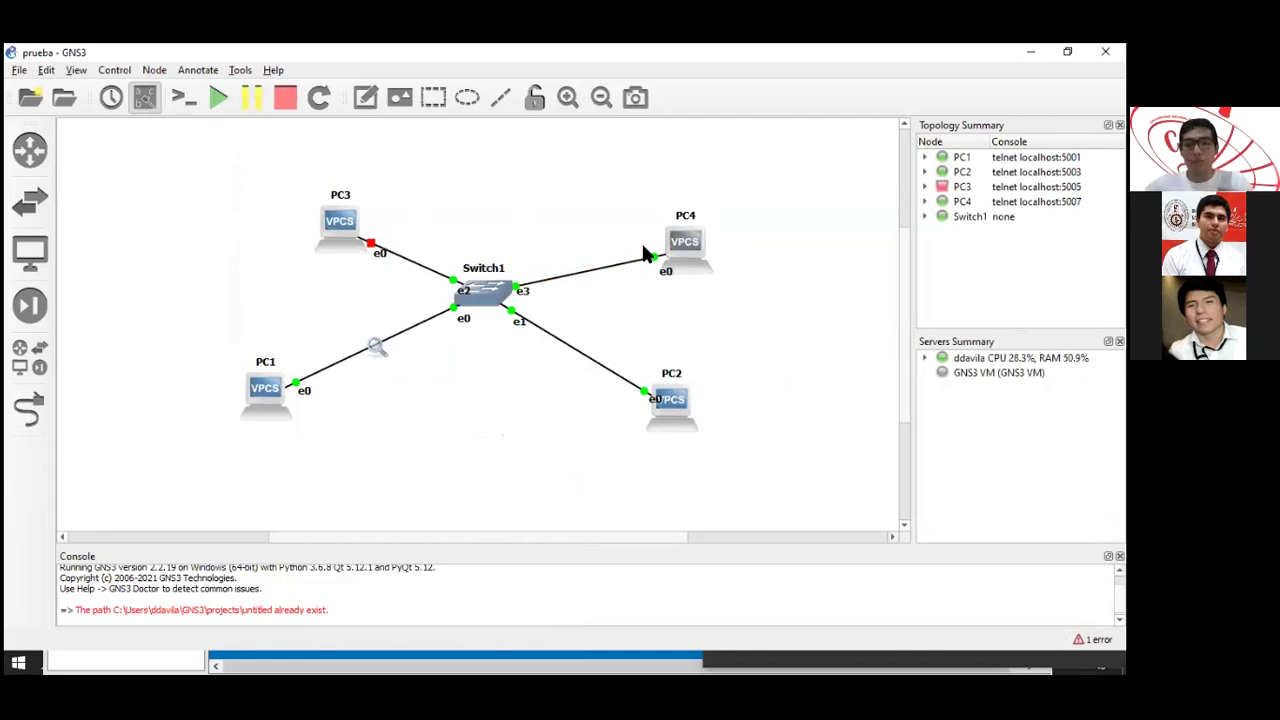
{"action": "key", "text": "alt+Tab"}
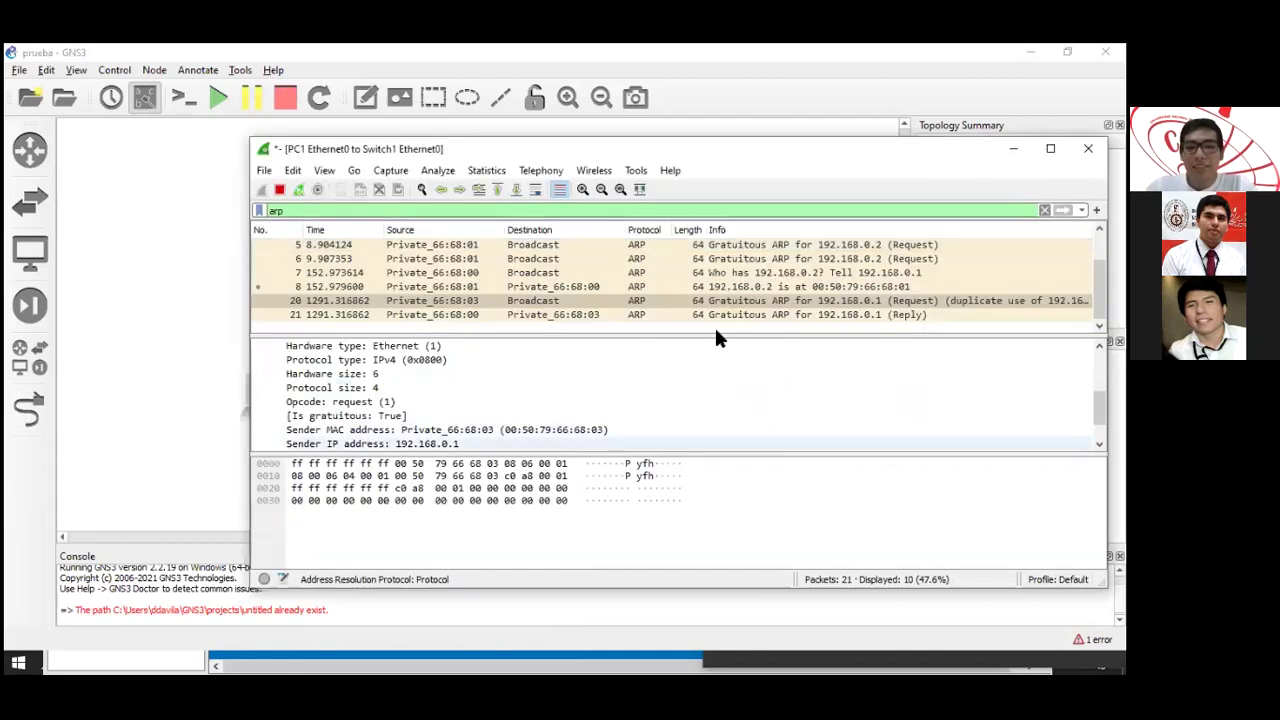
{"action": "key", "text": "alt+Tab"}
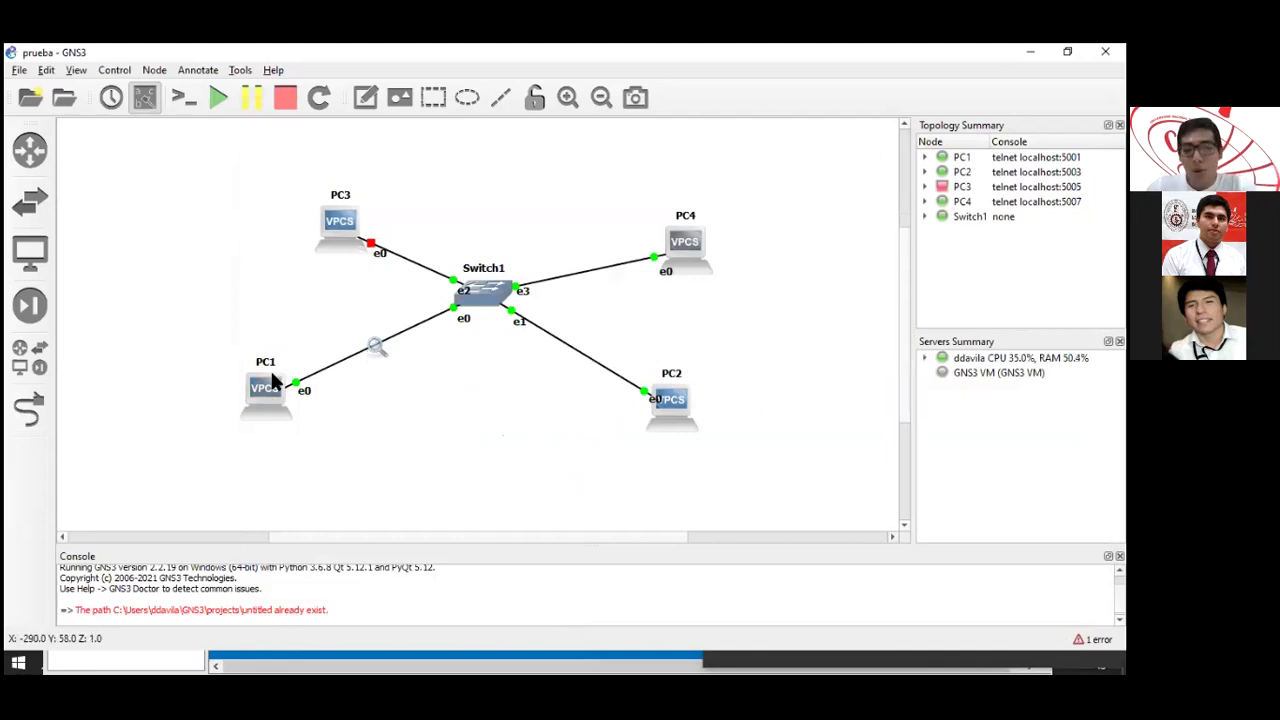
{"action": "key", "text": "alt+Tab"}
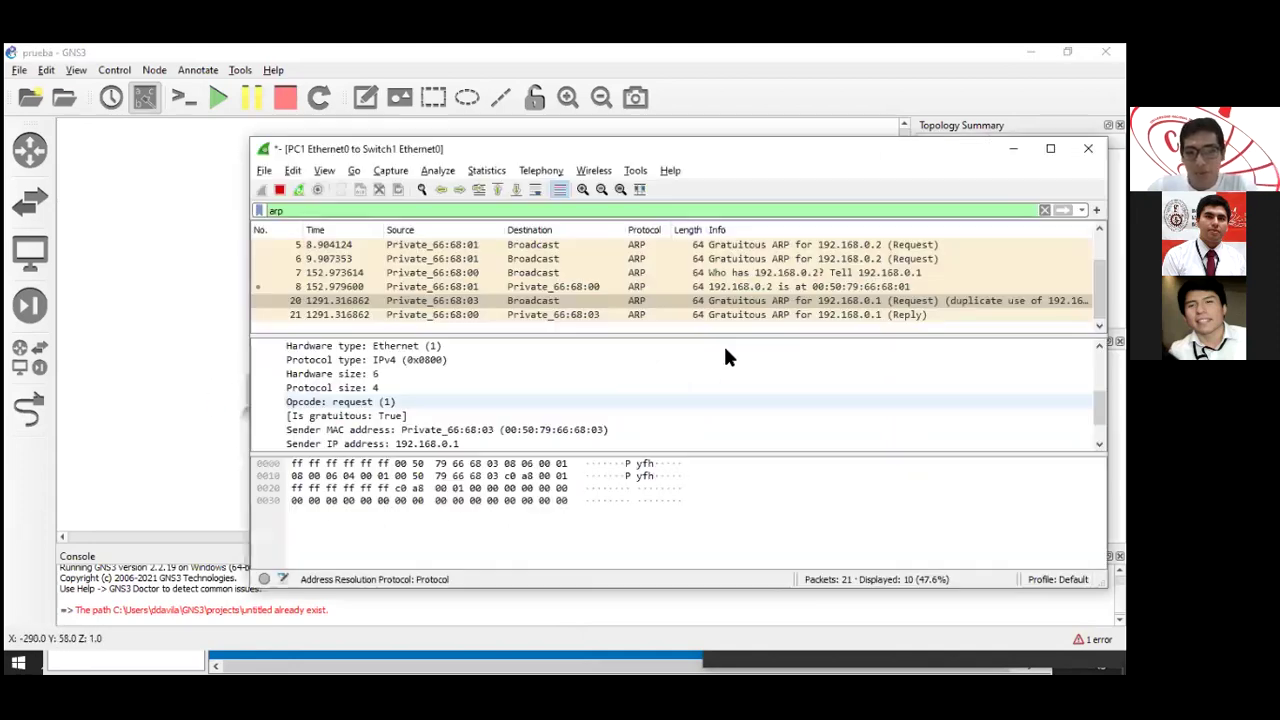
{"action": "key", "text": "alt+Tab"}
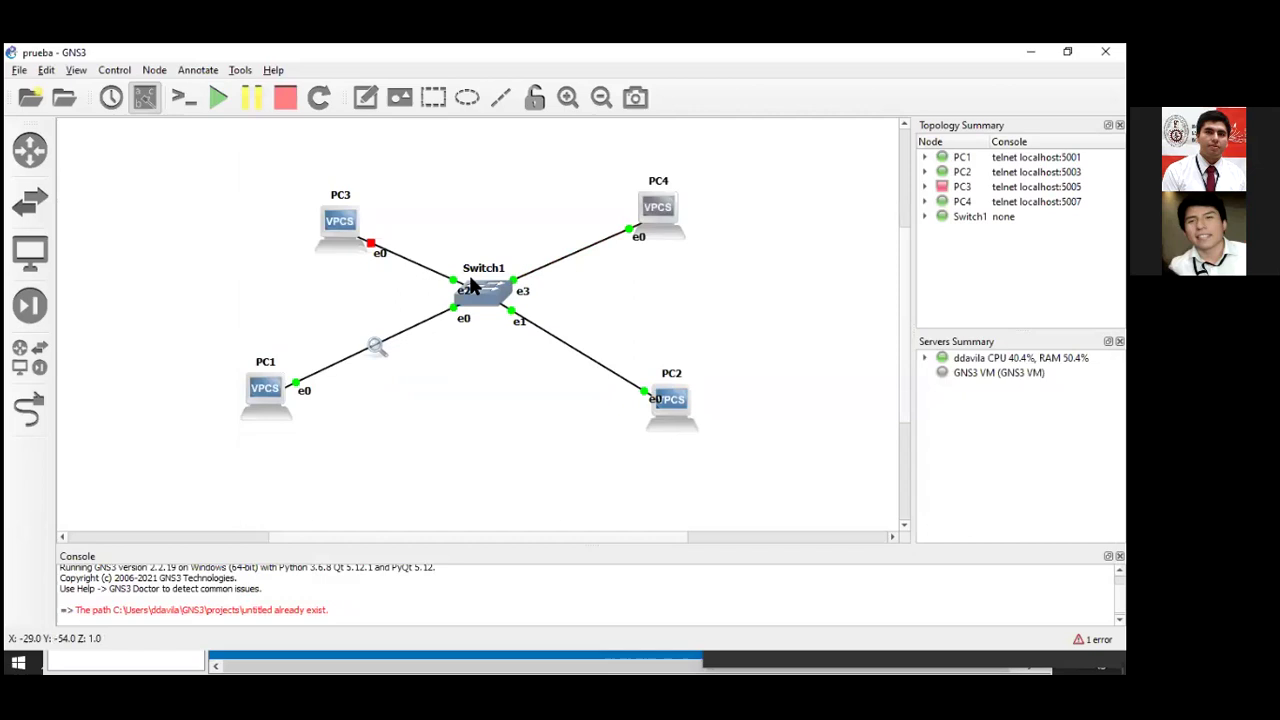
Inspect the destination address in packet 20's Ethernet II header and compare it with the topology.
{"action": "key", "text": "alt+Tab"}
{"action": "left_click", "coordinate": [566, 302]}
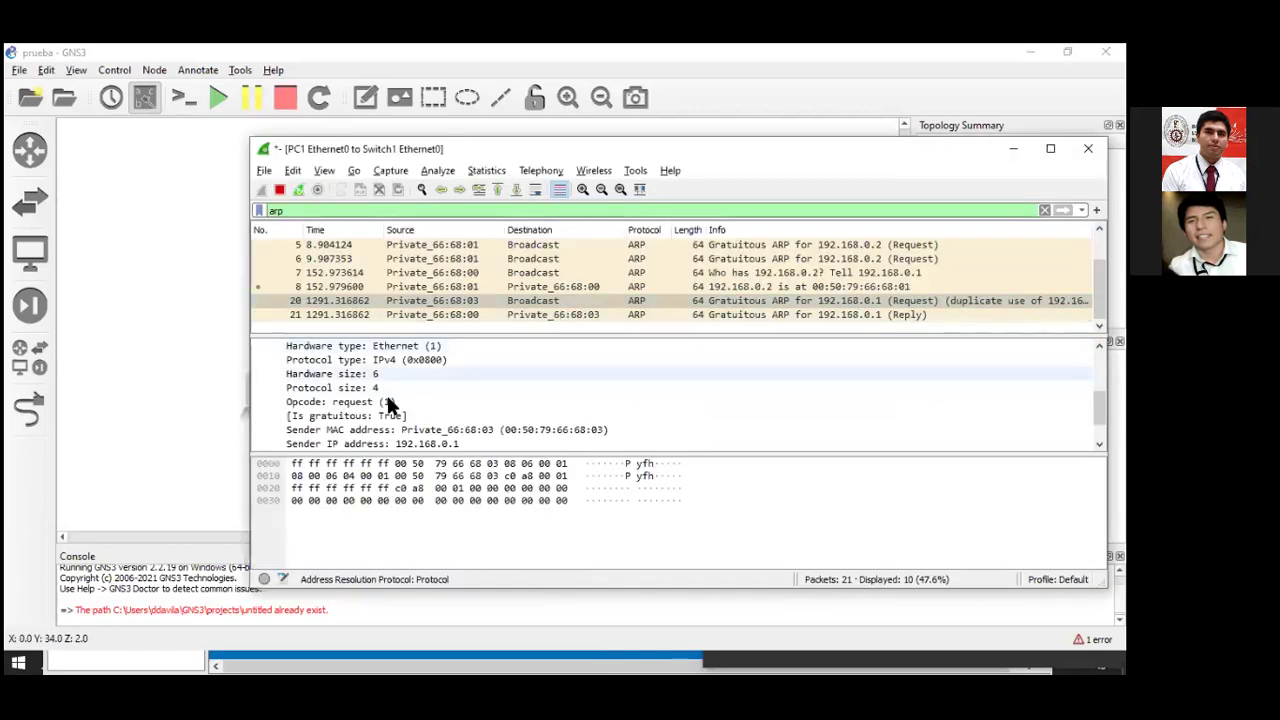
{"action": "scroll", "coordinate": [300, 390], "scroll_direction": "up", "scroll_amount": 3}
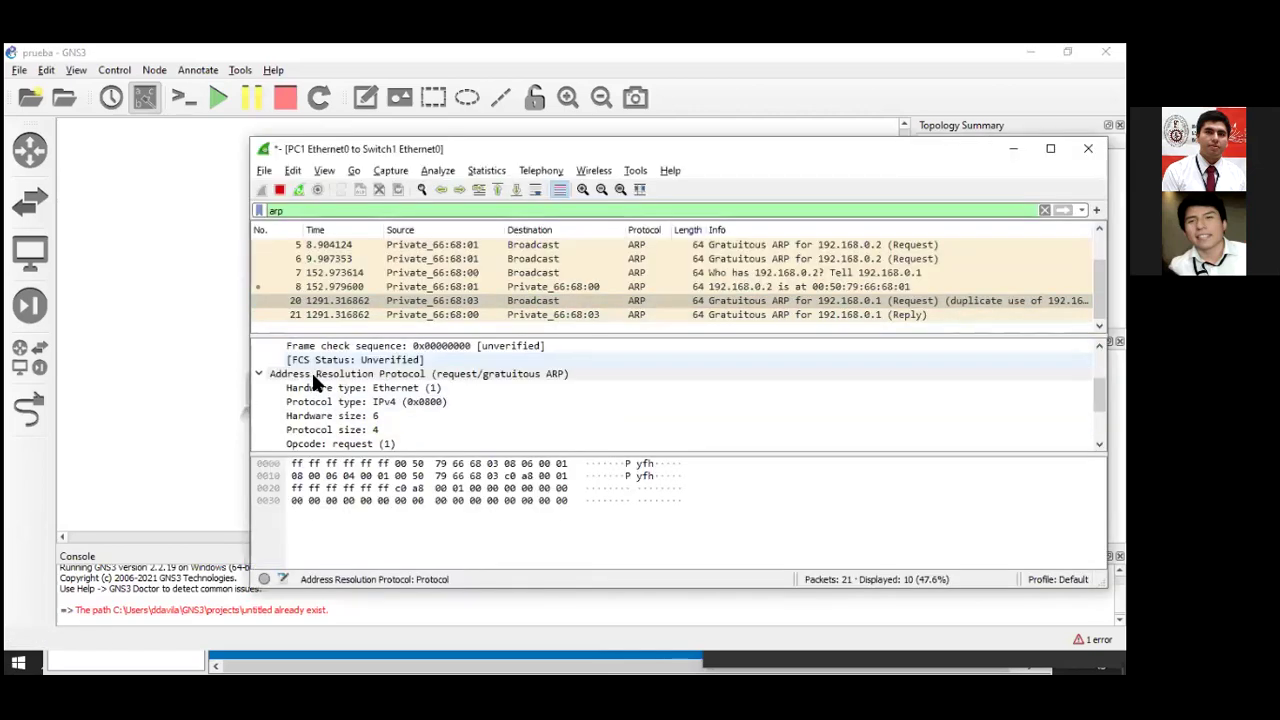
{"action": "left_click", "coordinate": [360, 373]}
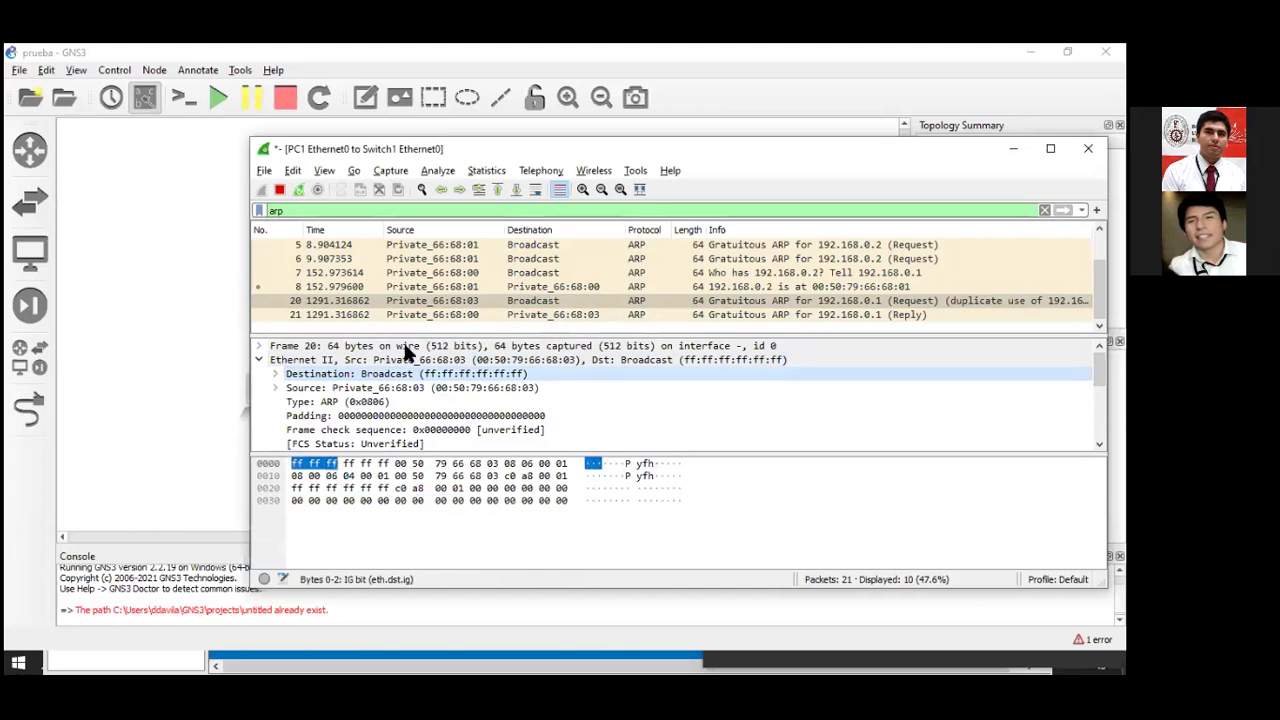
{"action": "key", "text": "alt+Tab"}
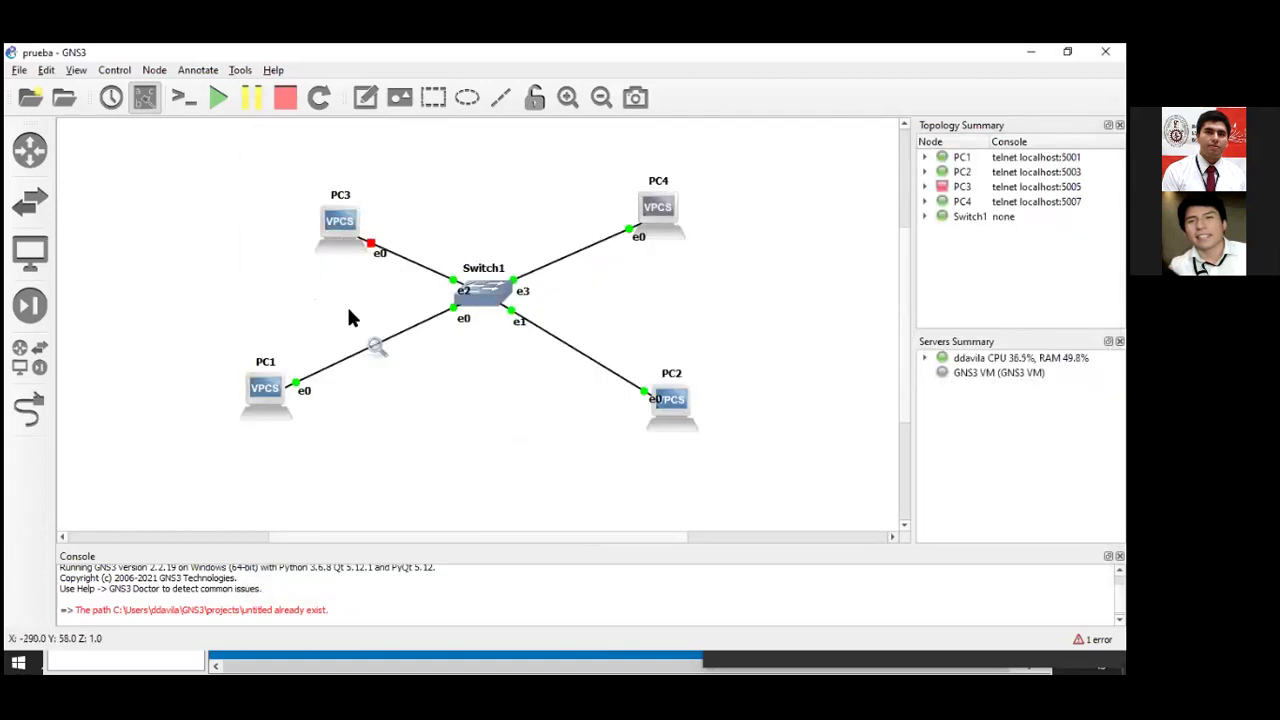
Expand packet 20's duplicate IP address notice and inspect its sender IP, target MAC and target IP fields.
{"action": "key", "text": "alt+Tab"}
{"action": "scroll", "coordinate": [352, 436], "scroll_direction": "down", "scroll_amount": 5}
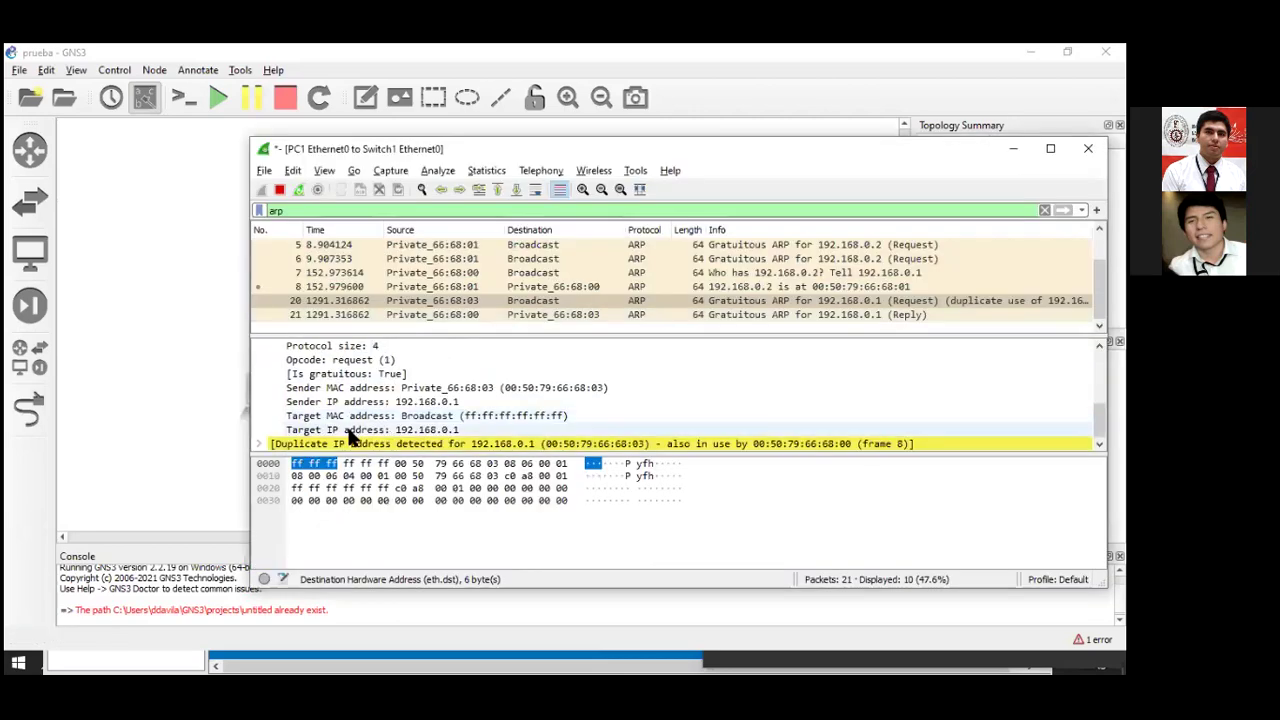
{"action": "left_click", "coordinate": [257, 443]}
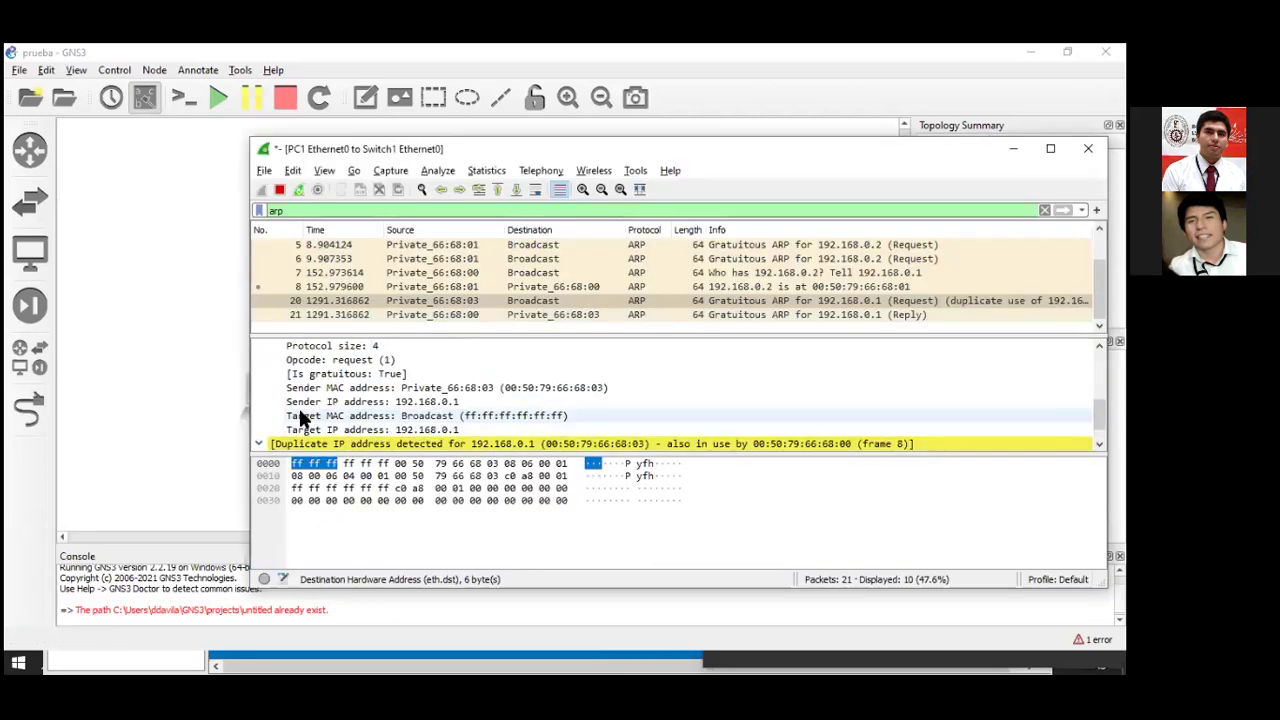
{"action": "left_click", "coordinate": [357, 402]}
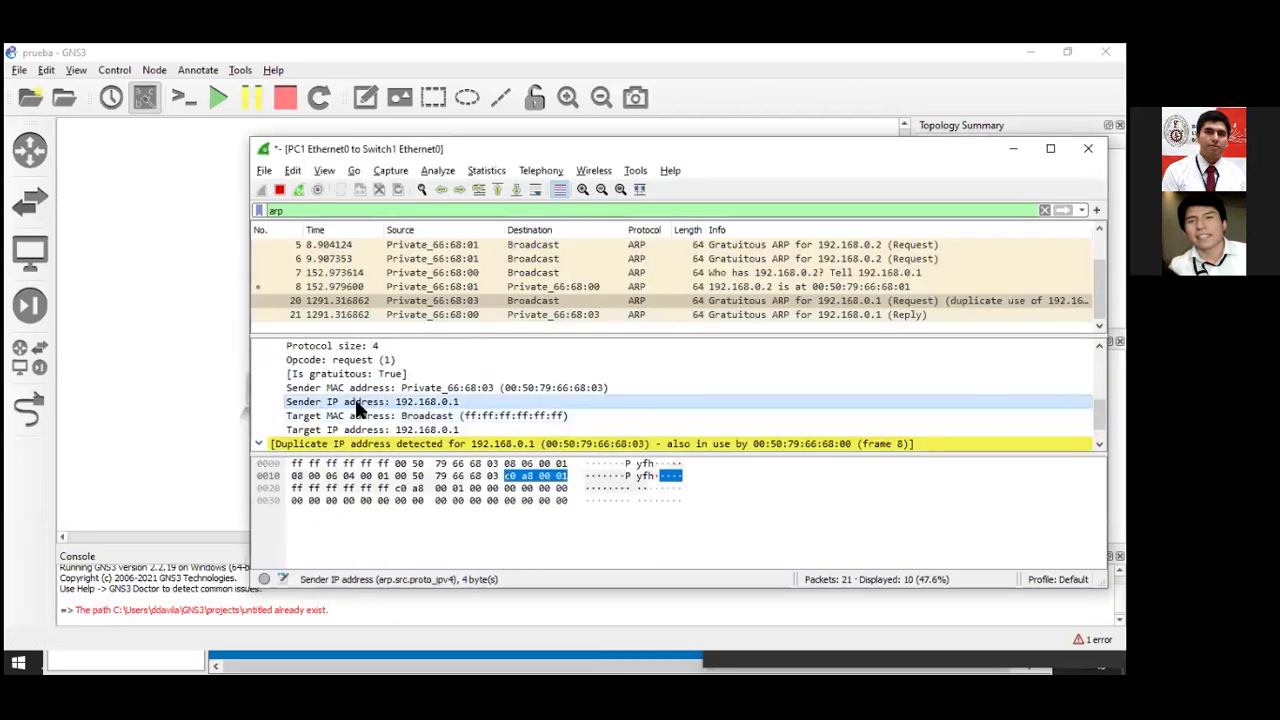
{"action": "left_click", "coordinate": [420, 415]}
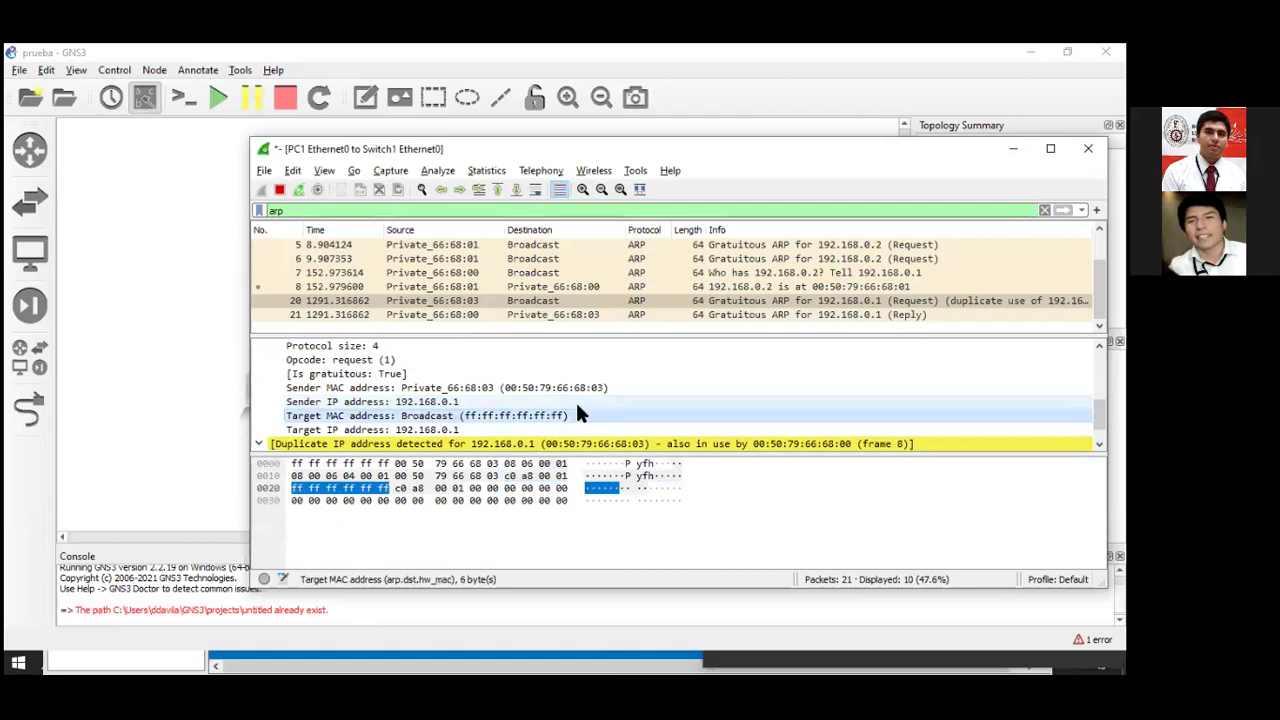
{"action": "left_click", "coordinate": [366, 431]}
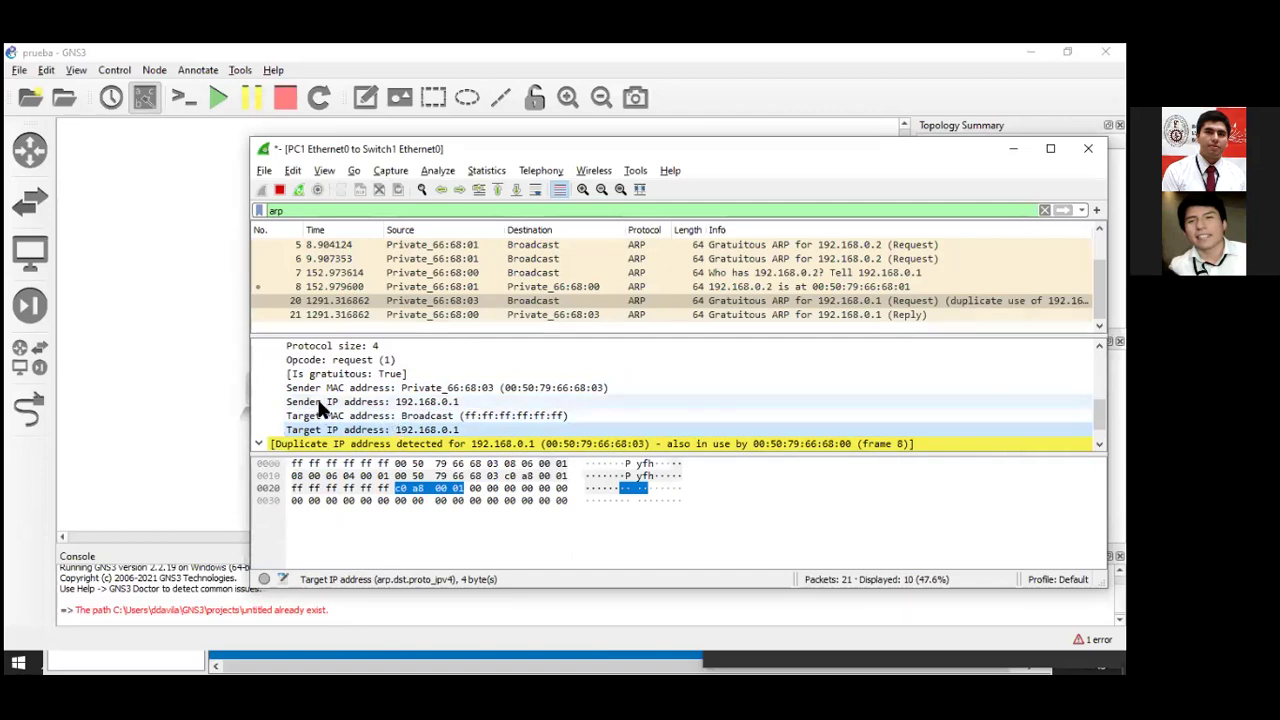
Compare packet 20's sender and target MAC fields with the sender MAC and target IP fields of its reply, packet 21.
{"action": "left_click", "coordinate": [382, 388]}
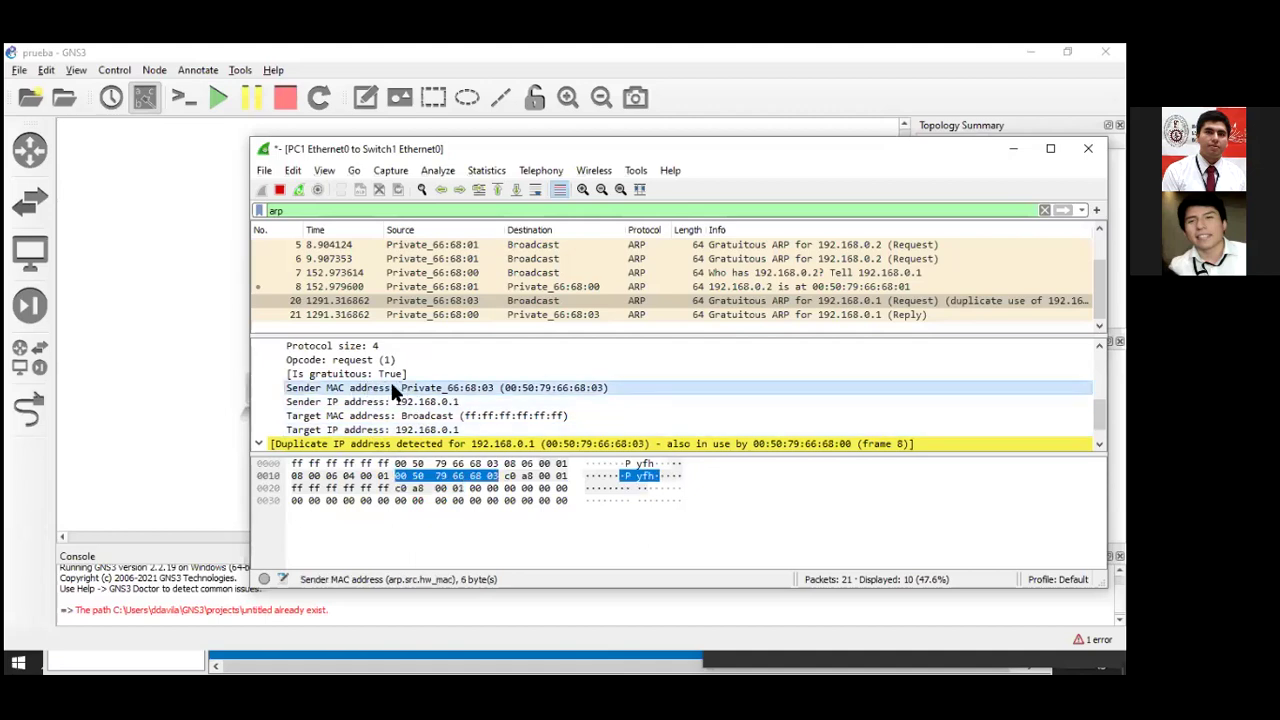
{"action": "left_click", "coordinate": [350, 414]}
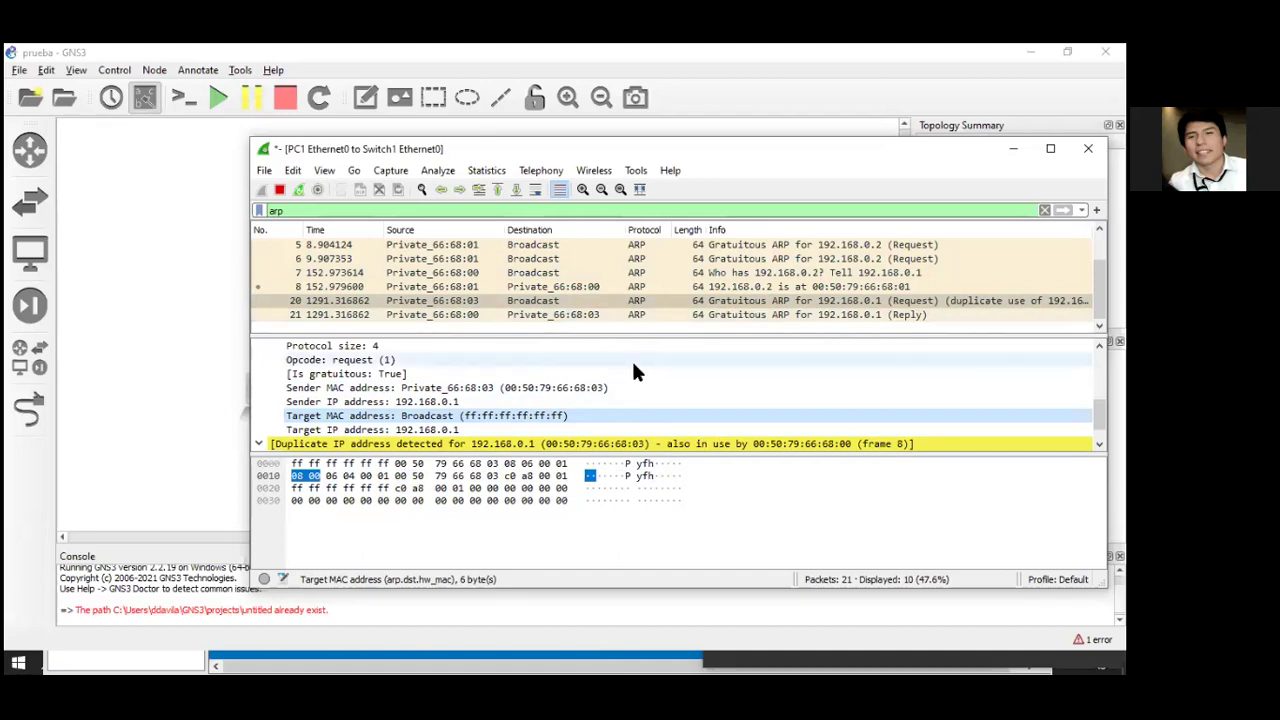
{"action": "left_click", "coordinate": [545, 314]}
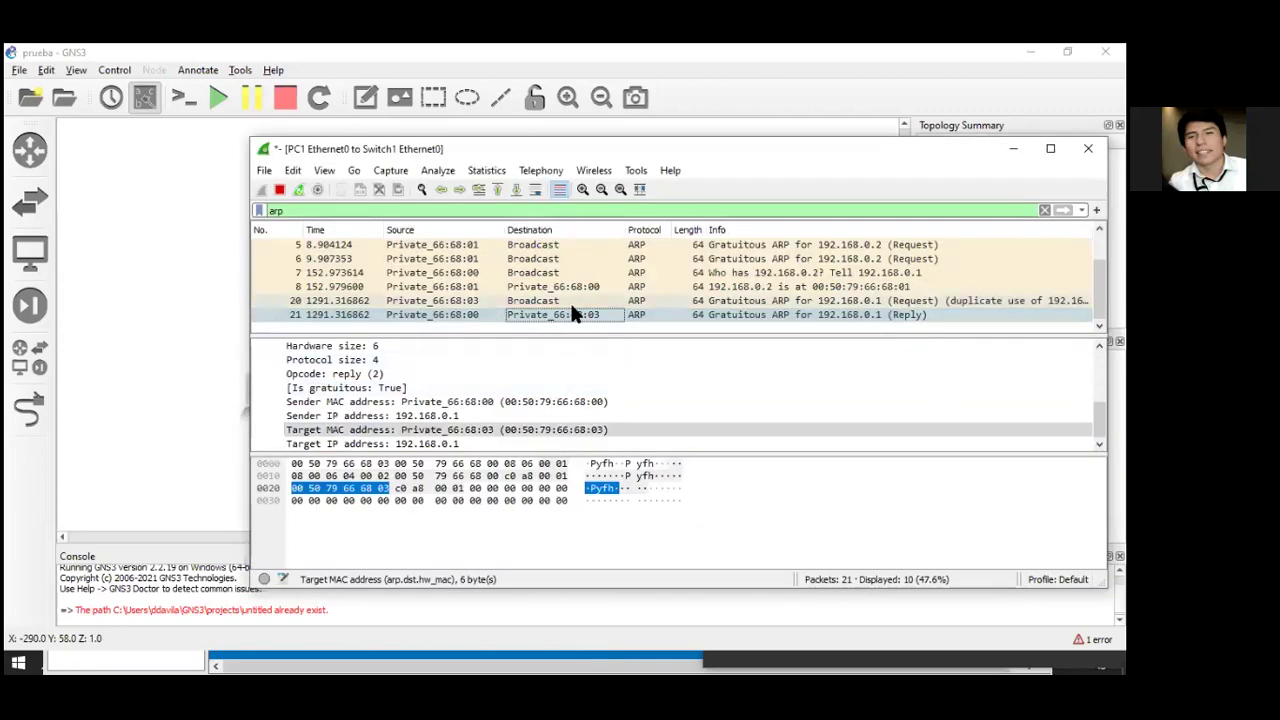
{"action": "left_click", "coordinate": [453, 309]}
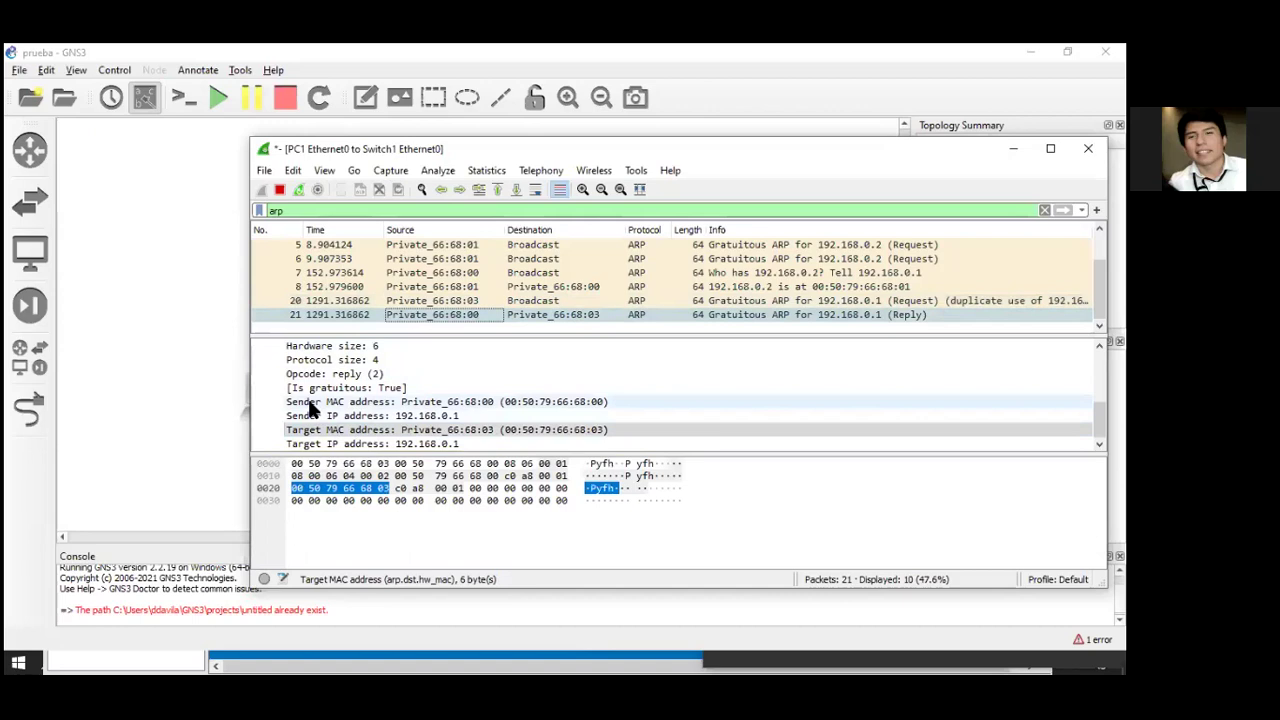
{"action": "left_click", "coordinate": [345, 446]}
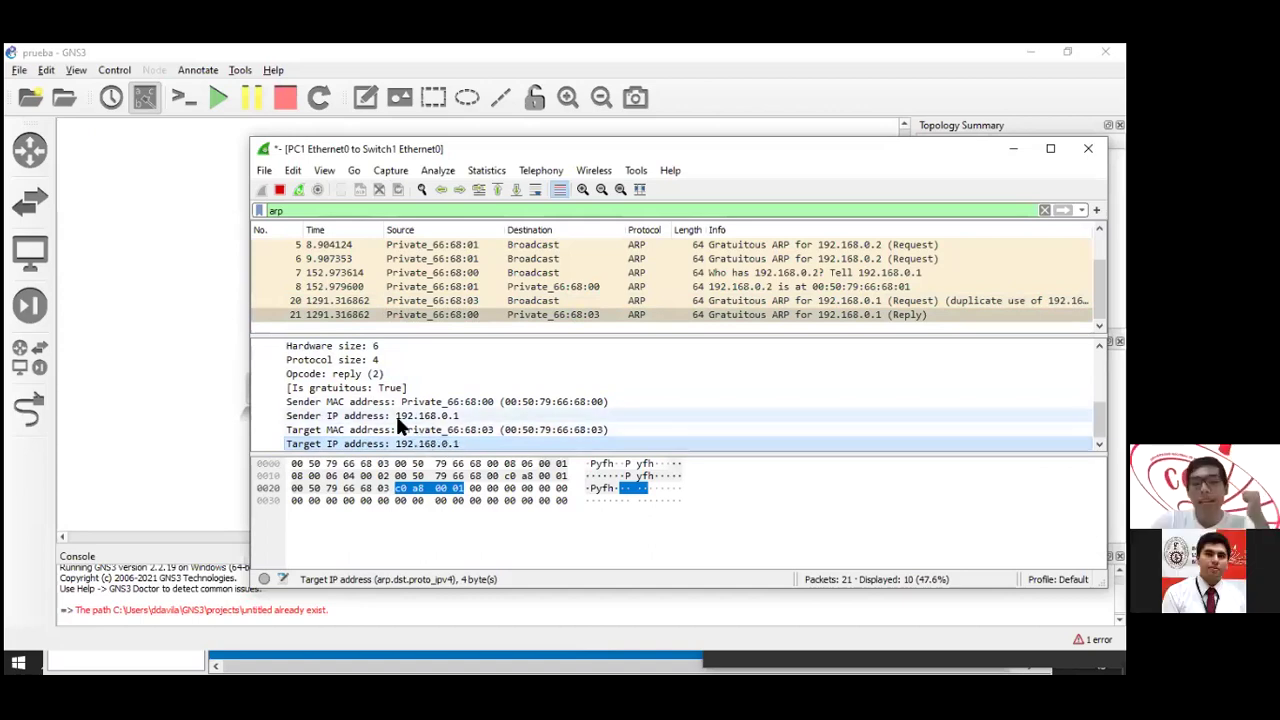
{"action": "left_click", "coordinate": [448, 404]}
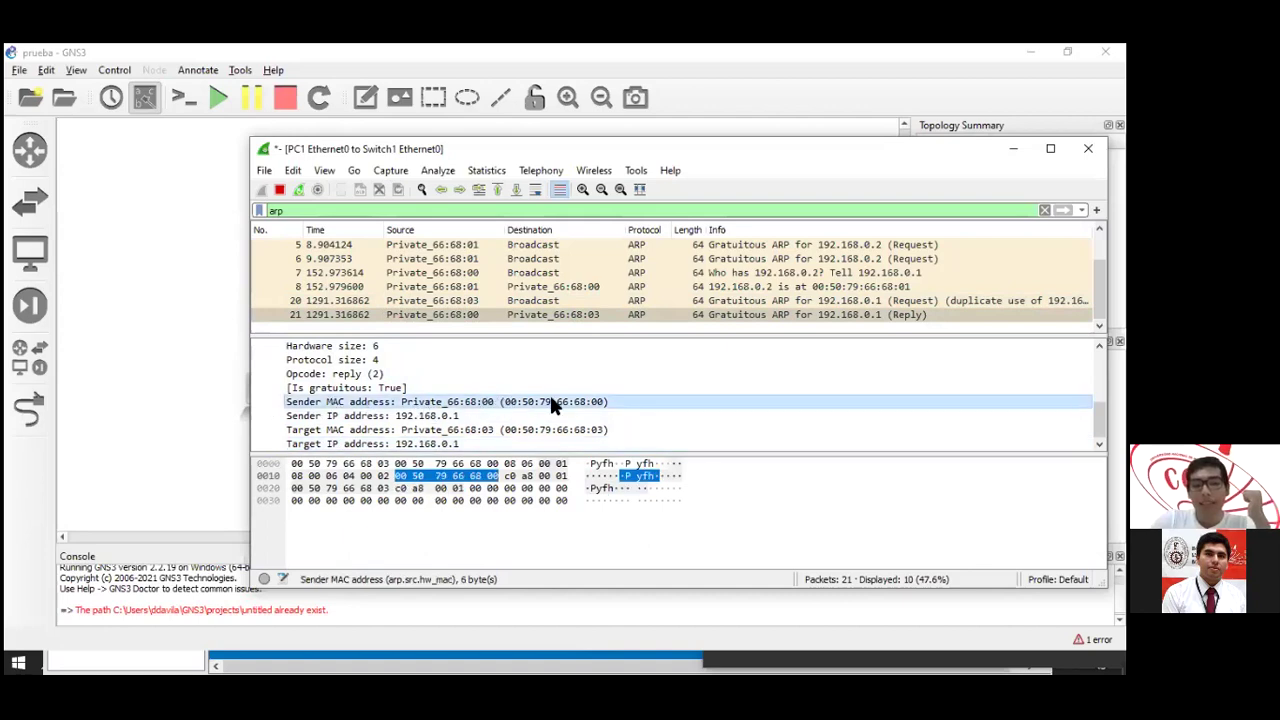
Locate PC4 in the GNS3 topology, then display its IP configuration with show ip in its PuTTY console.
{"action": "key", "text": "alt+Tab"}
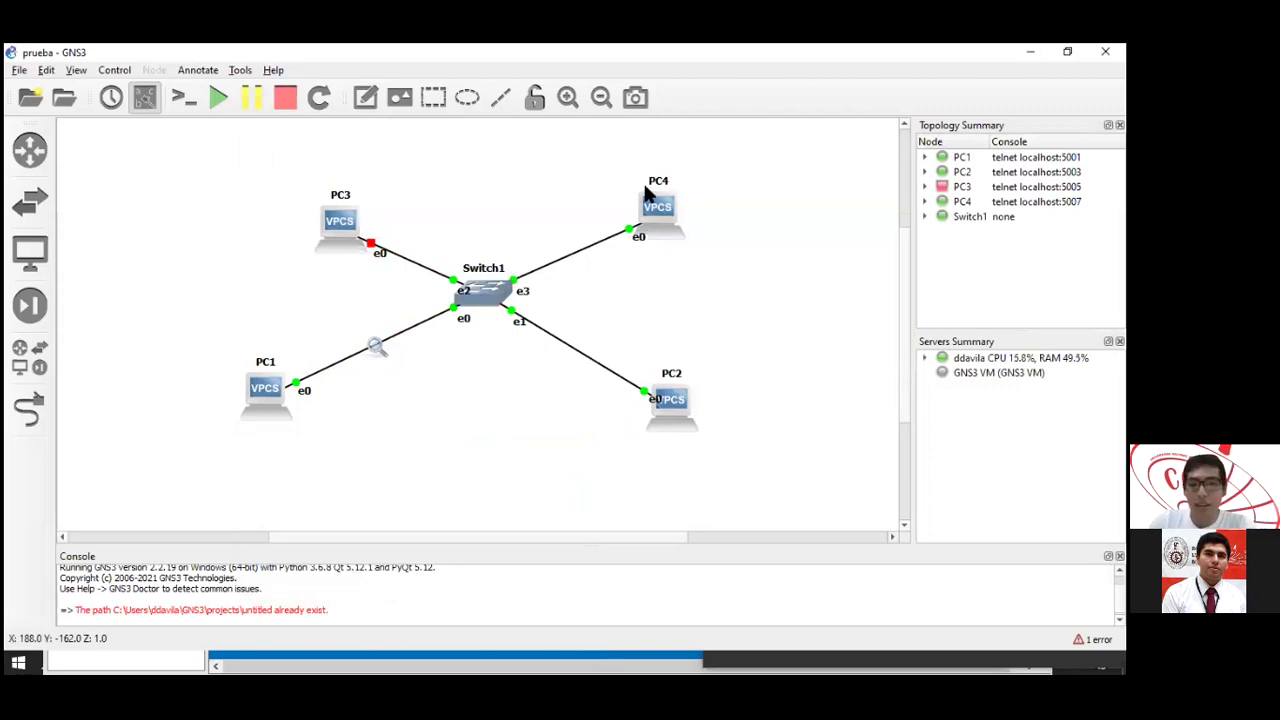
{"action": "mouse_move", "coordinate": [672, 200]}
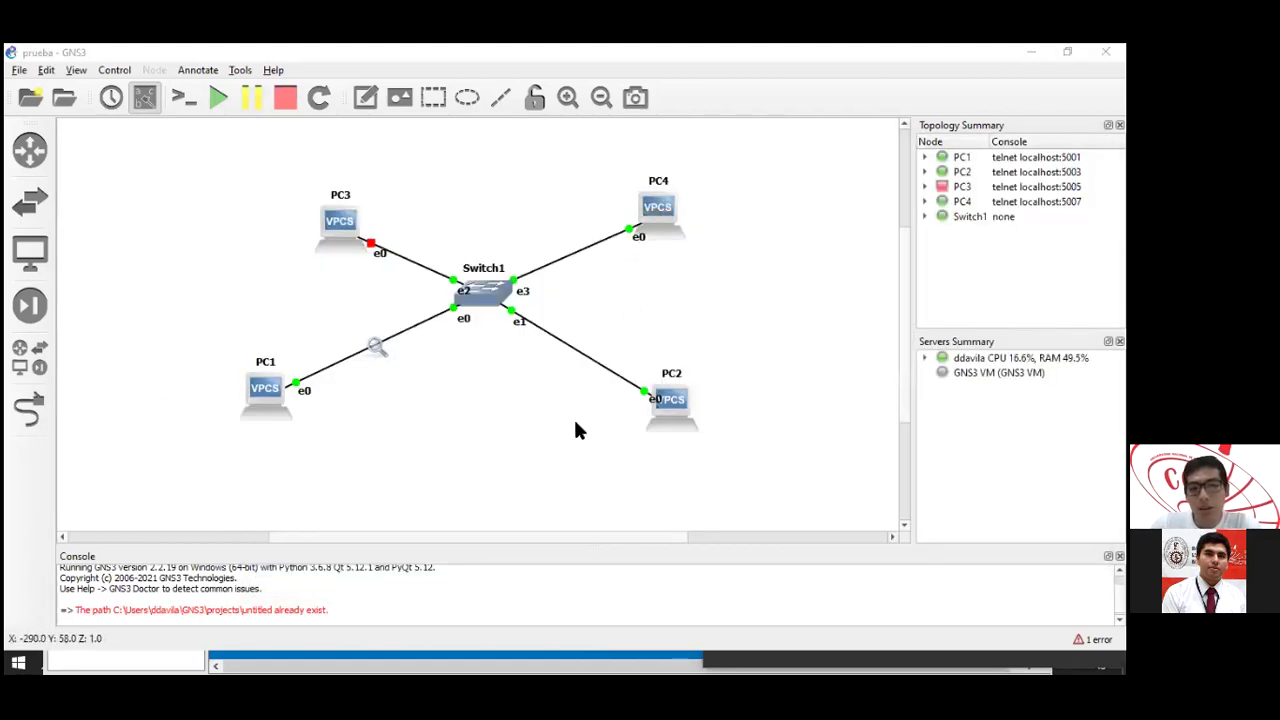
{"action": "key", "text": "alt+Tab"}
{"action": "key", "text": "Tab"}
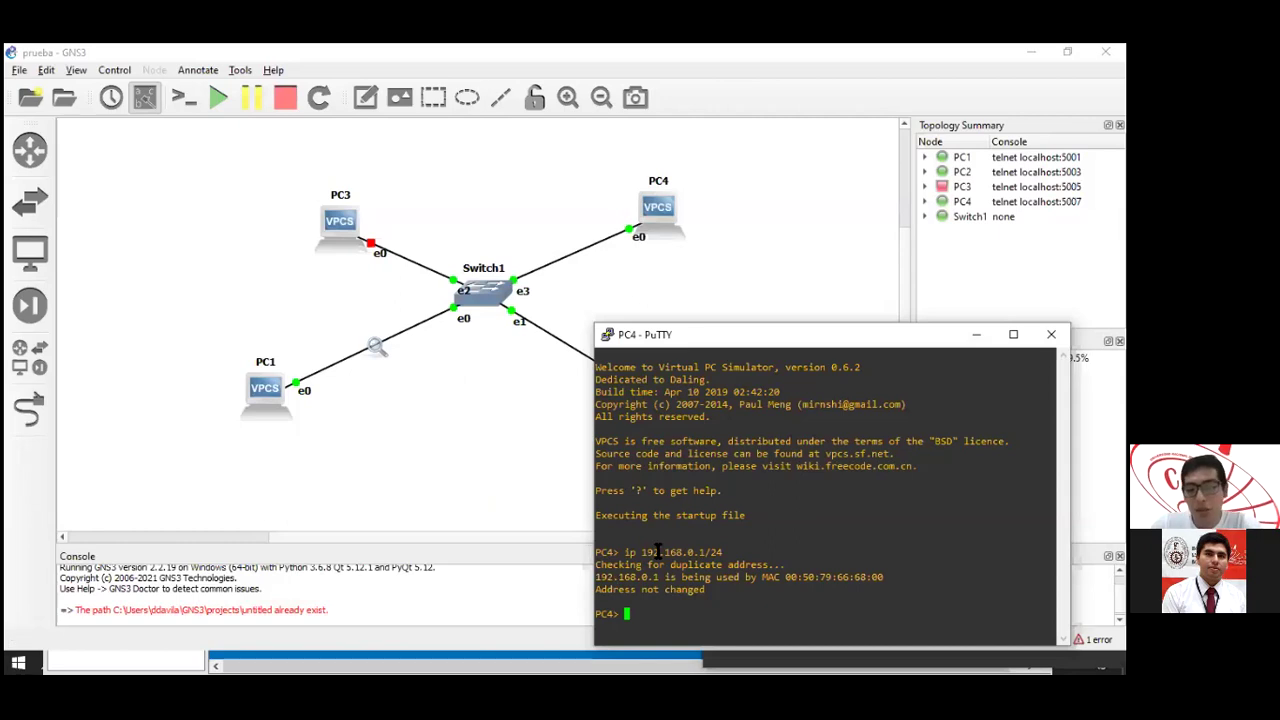
{"action": "key", "text": "Return"}
{"action": "key", "text": "Return"}
{"action": "type", "text": "show ip"}
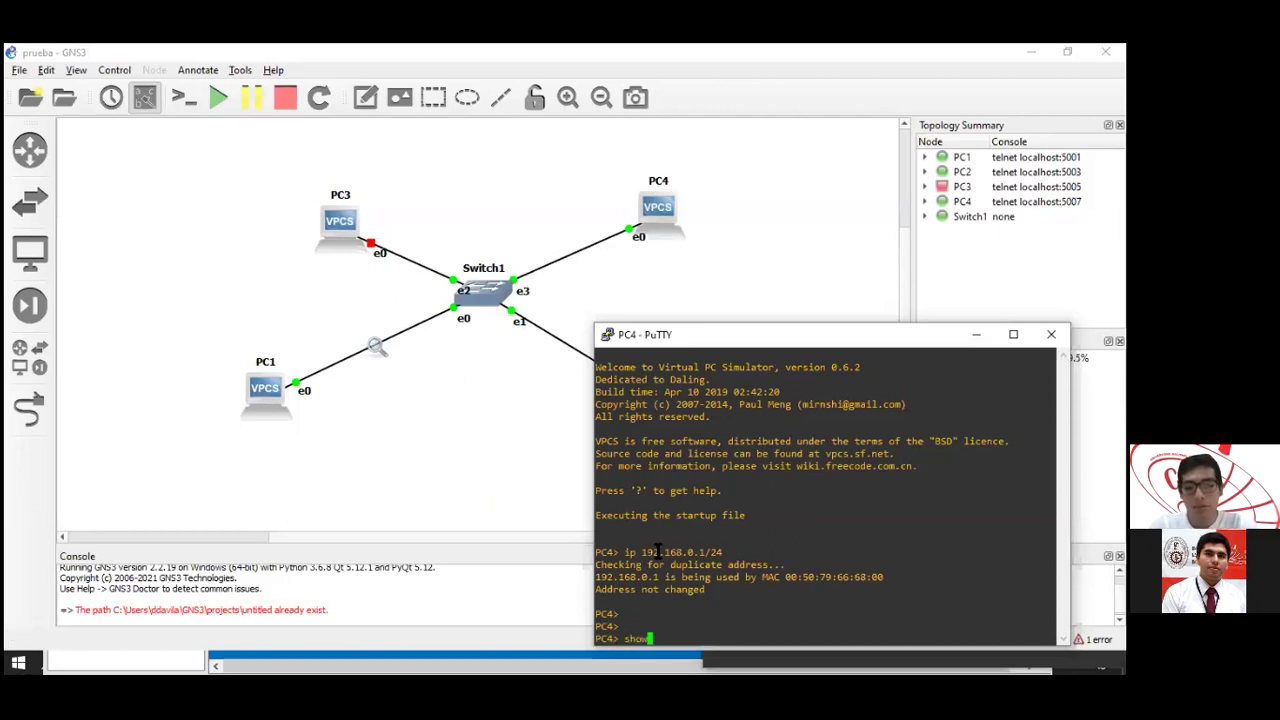
{"action": "key", "text": "Return"}
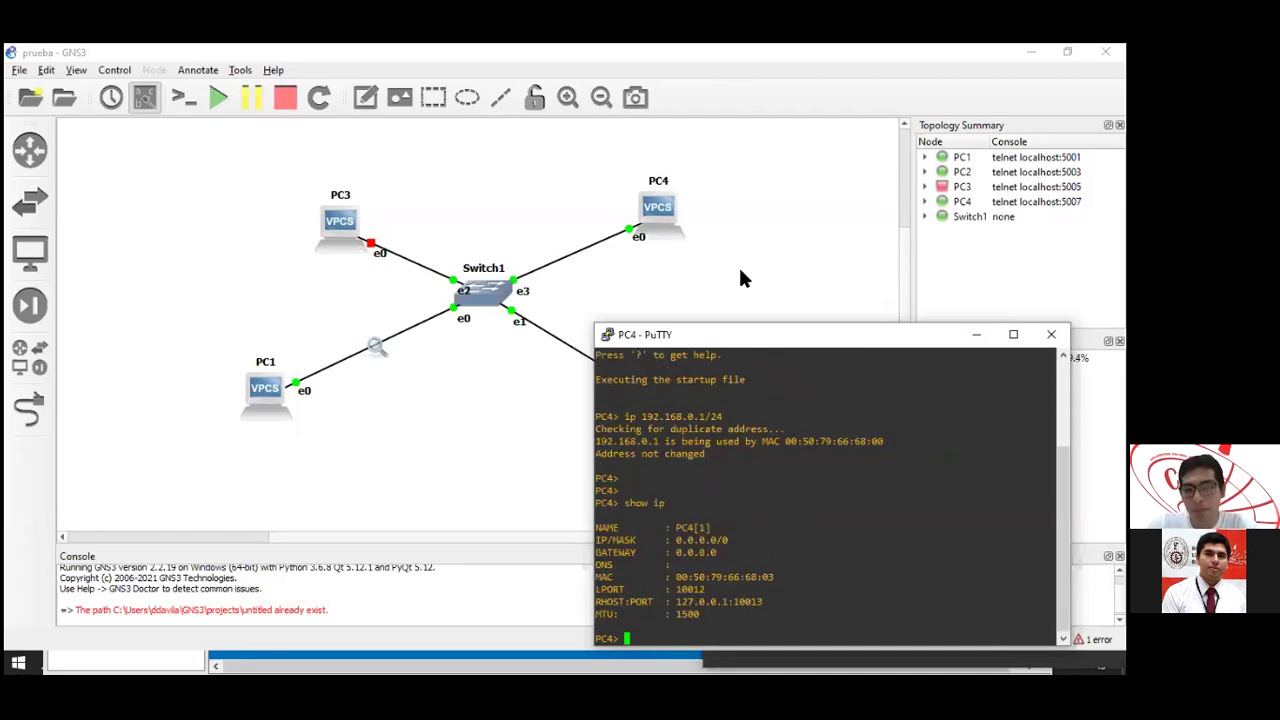
{"action": "left_click_drag", "start_coordinate": [667, 334], "coordinate": [649, 272]}
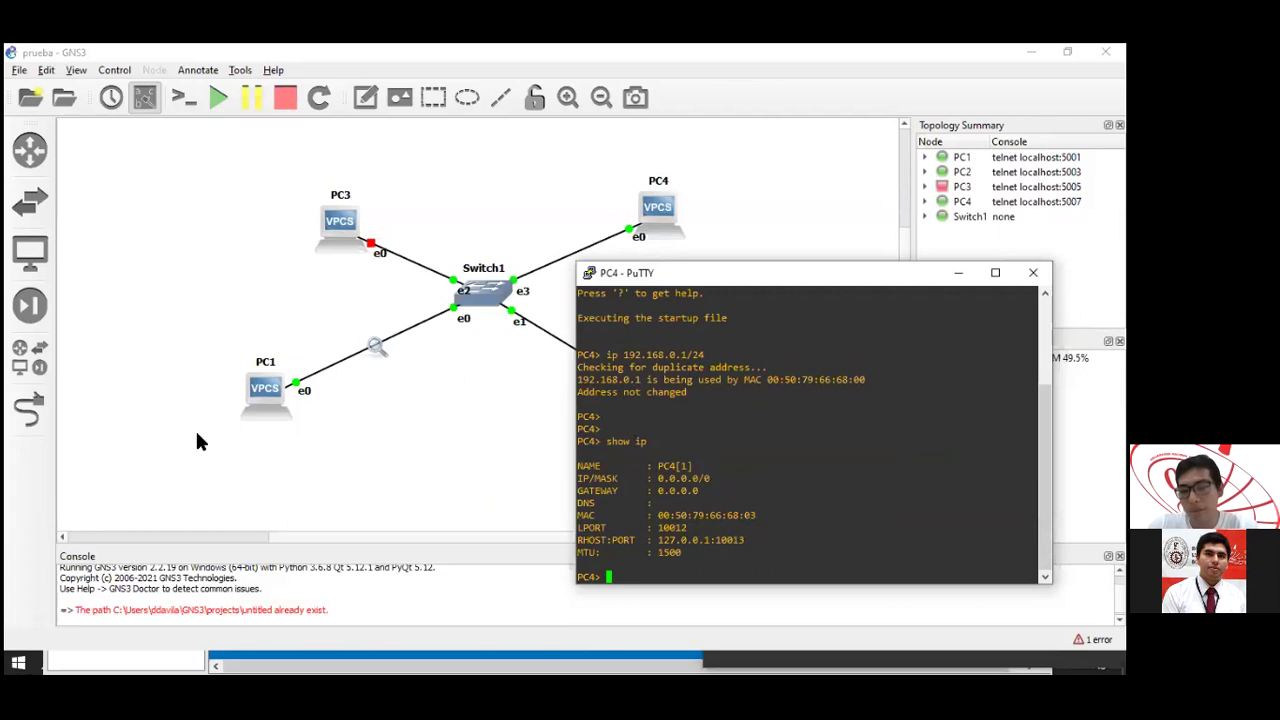
Switch to PC1's PuTTY console and display its IP configuration with show ip.
{"action": "key", "text": "alt+Tab"}
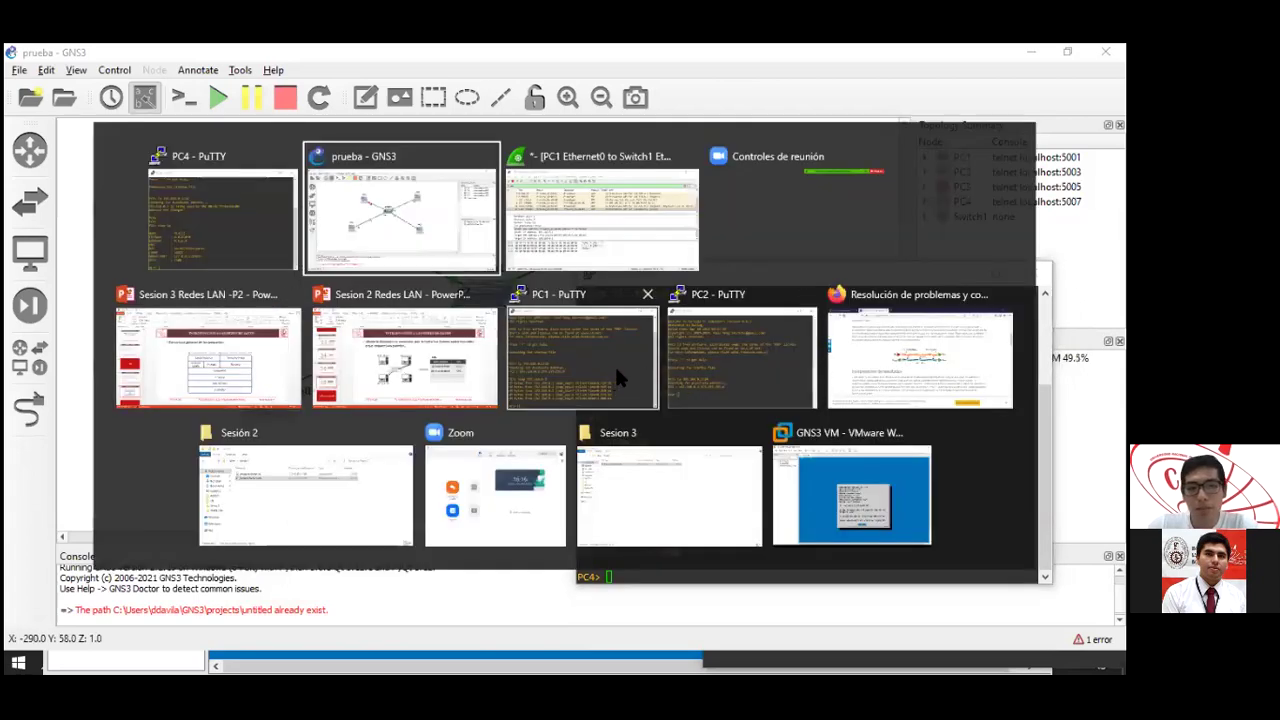
{"action": "key", "text": "alt+Tab"}
{"action": "left_click", "coordinate": [607, 371]}
{"action": "type", "text": "show ip"}
{"action": "key", "text": "Return"}
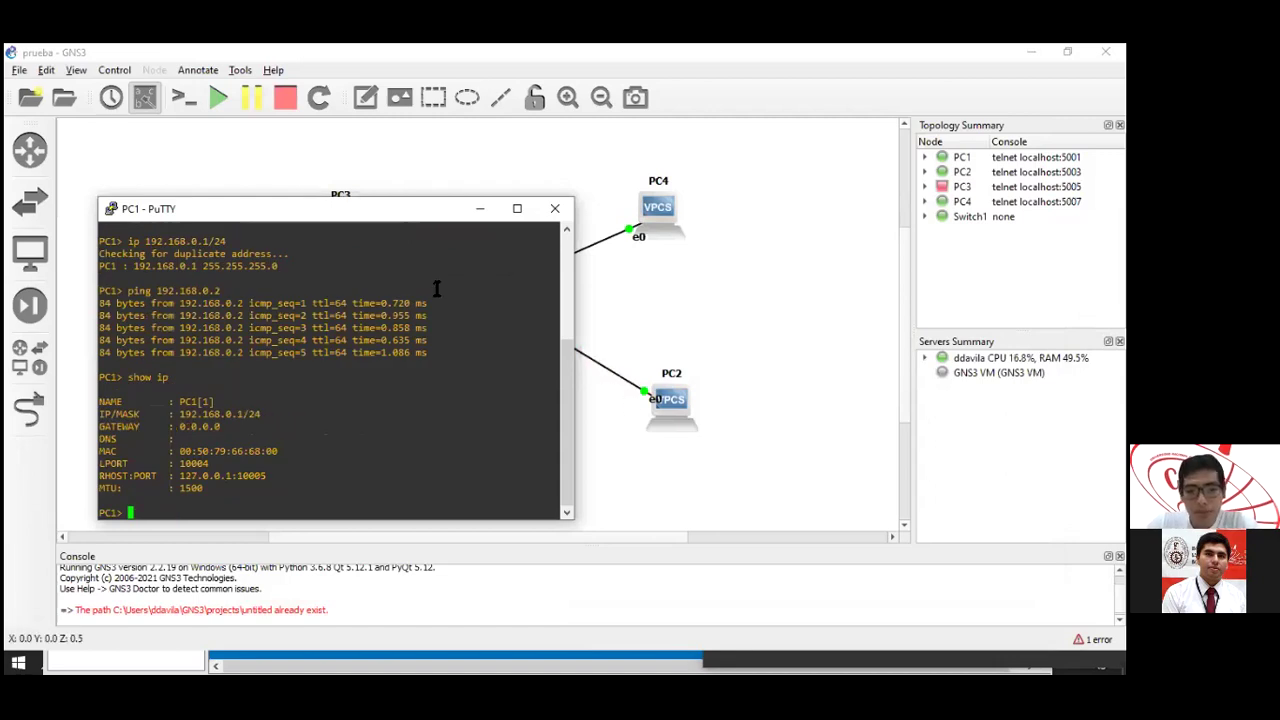
Display PC1's ARP table with show arp.
{"action": "type", "text": "show ip"}
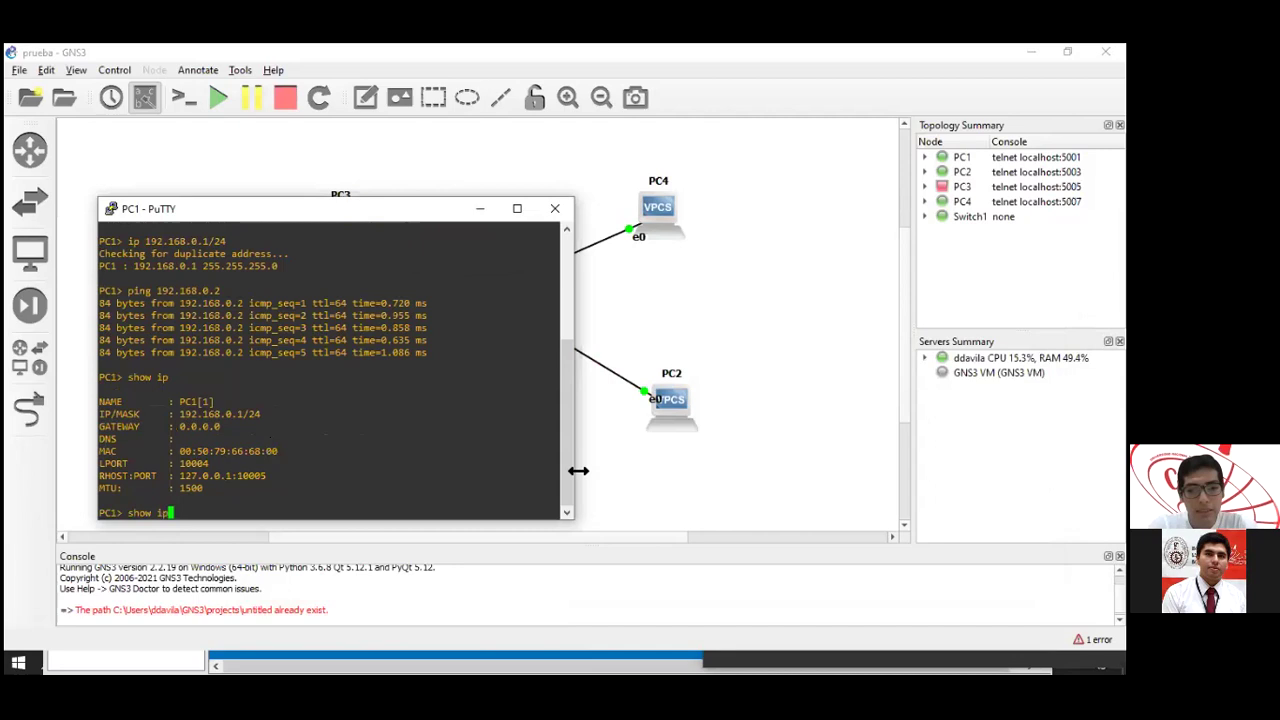
{"action": "key", "text": "BackSpace"}
{"action": "key", "text": "BackSpace"}
{"action": "type", "text": "arp"}
{"action": "key", "text": "Return"}
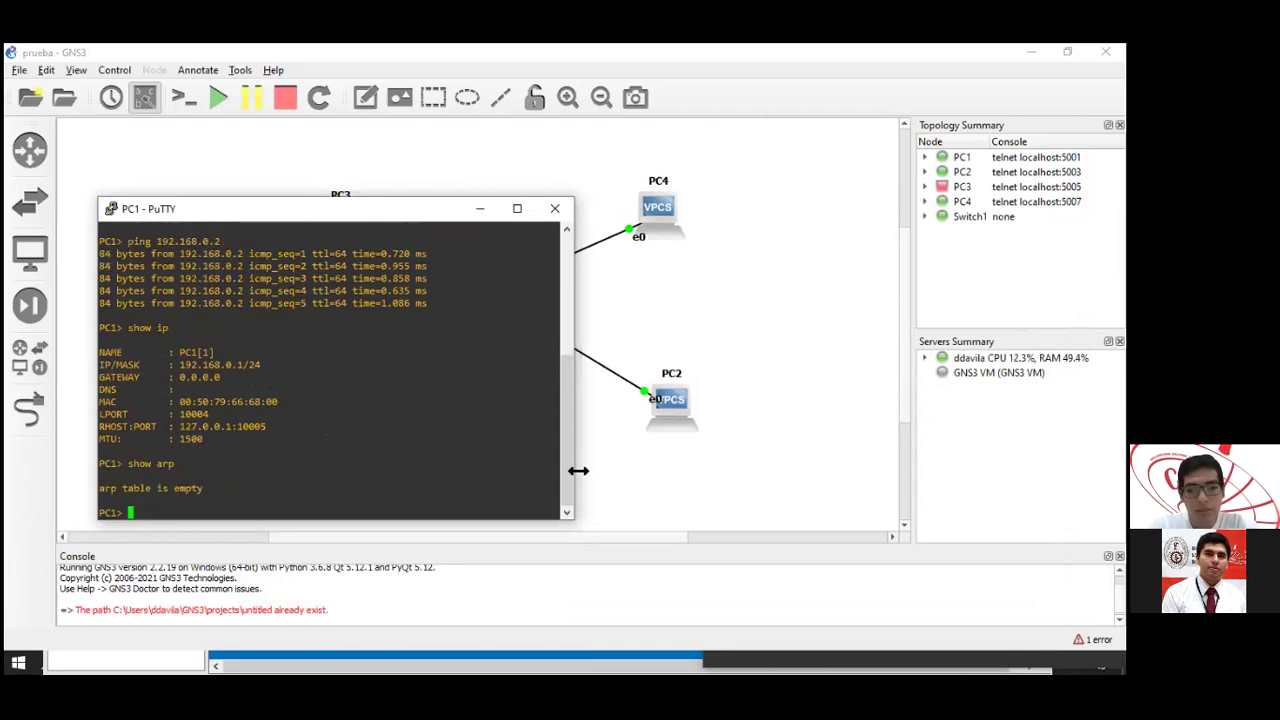
Ping 192.168.0.1 from PC1's console.
{"action": "key", "text": "Return"}
{"action": "key", "text": "Return"}
{"action": "type", "text": "ping 192.168.0"}
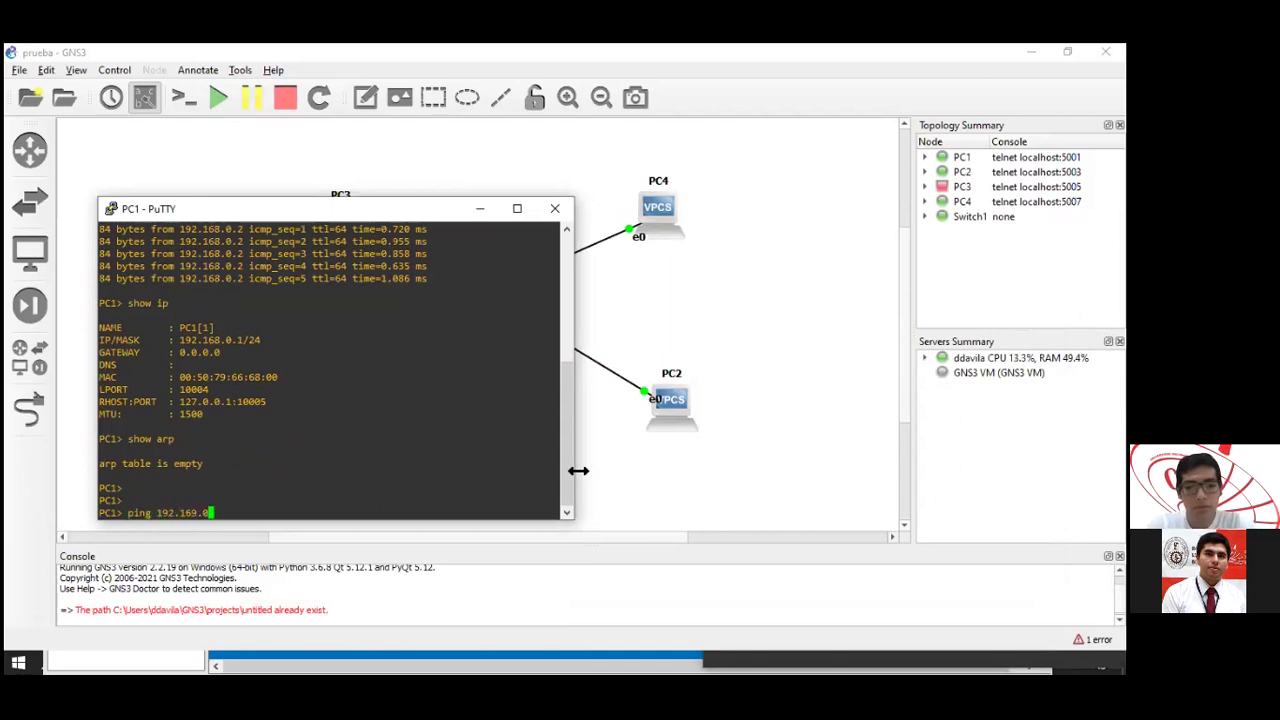
{"action": "type", "text": ".0.1"}
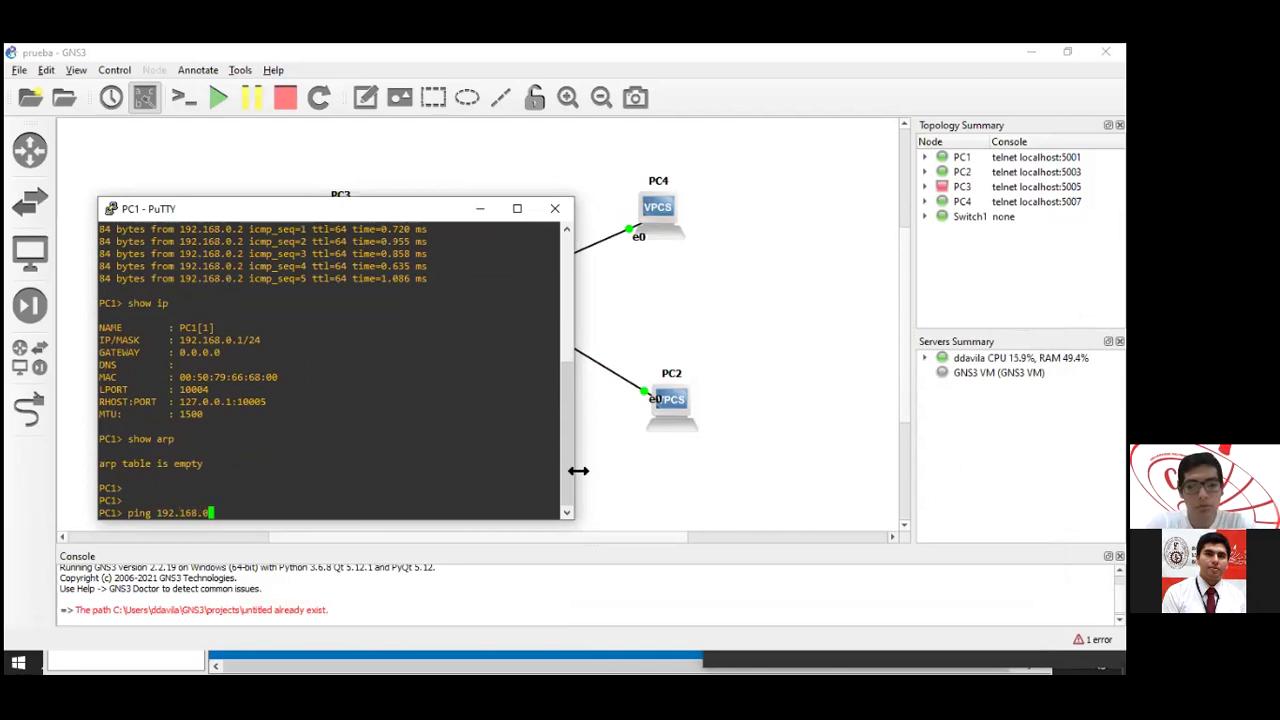
{"action": "key", "text": "Return"}
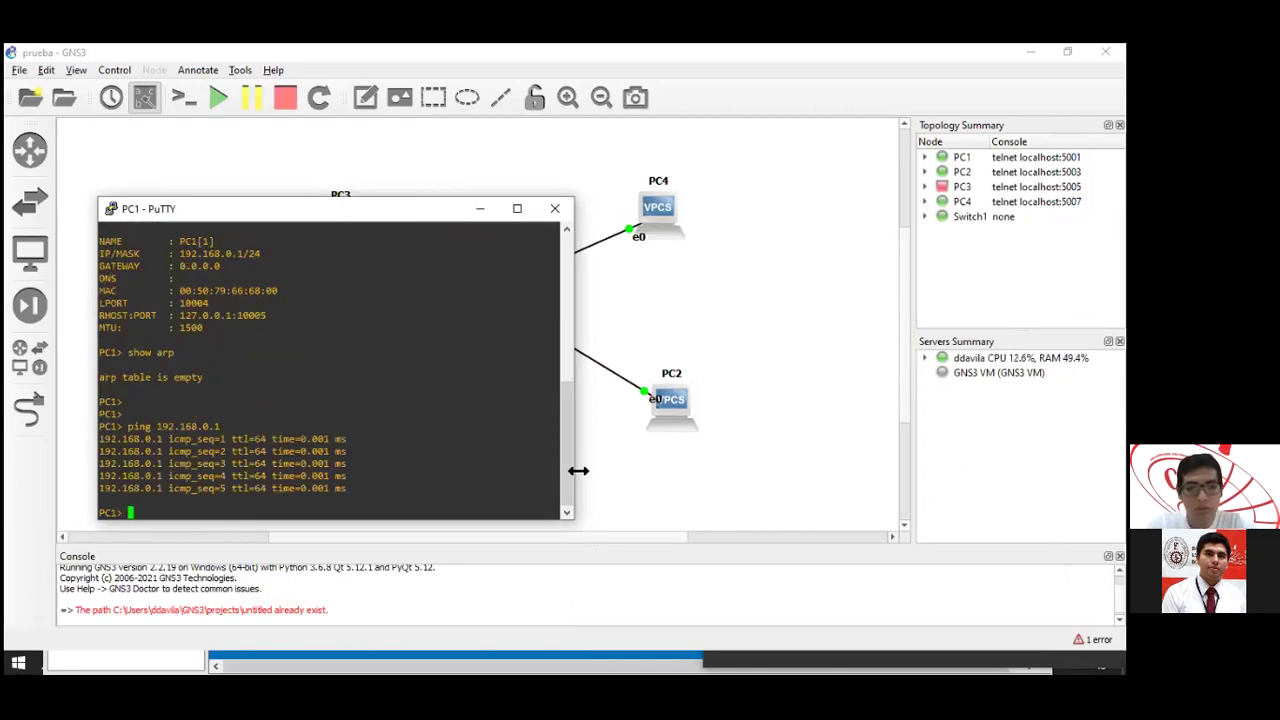
Check PC1's ARP table again with show arp, try show arp -a, and minimize the console.
{"action": "type", "text": "show arp"}
{"action": "key", "text": "Return"}
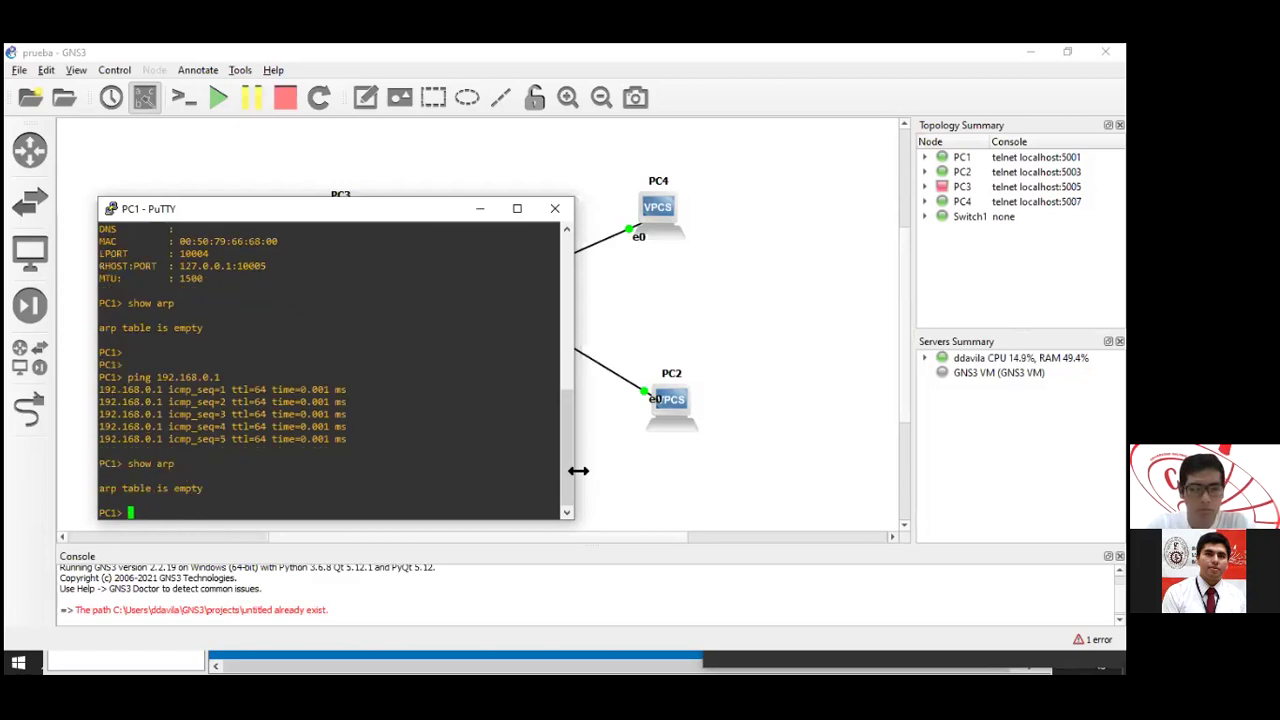
{"action": "type", "text": "show arp -"}
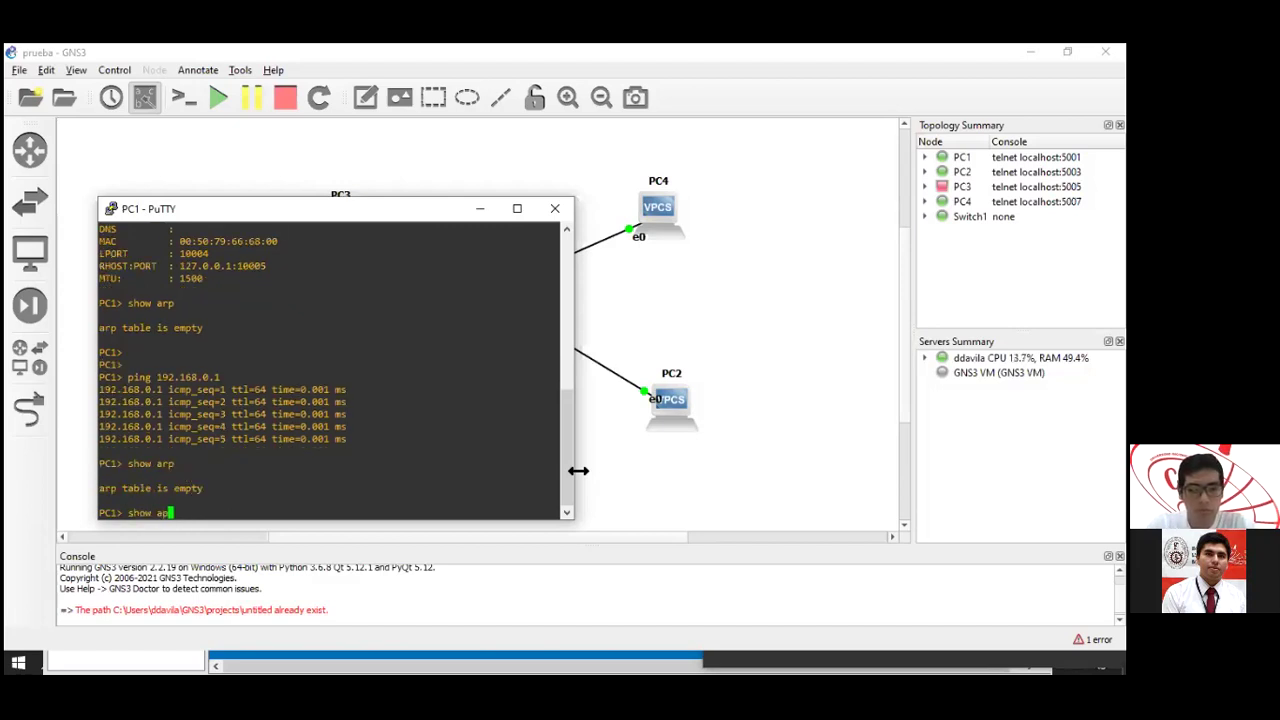
{"action": "type", "text": "a"}
{"action": "key", "text": "Return"}
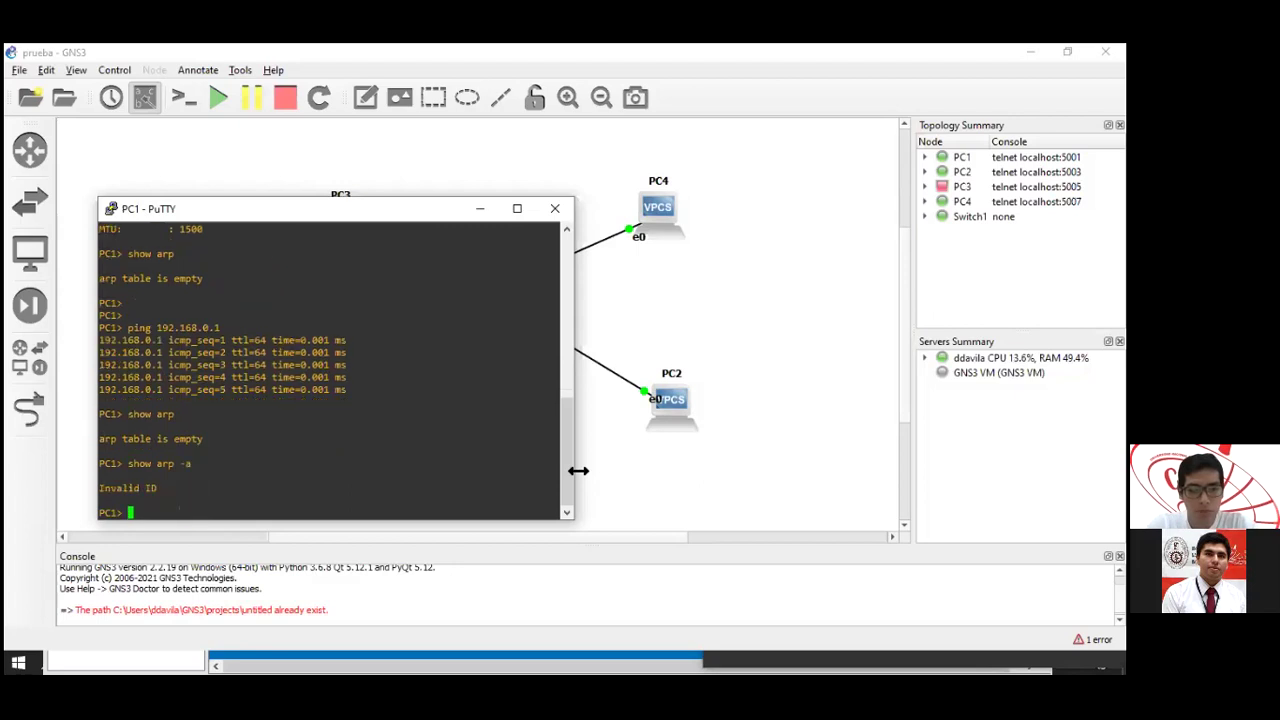
{"action": "left_click", "coordinate": [480, 208]}
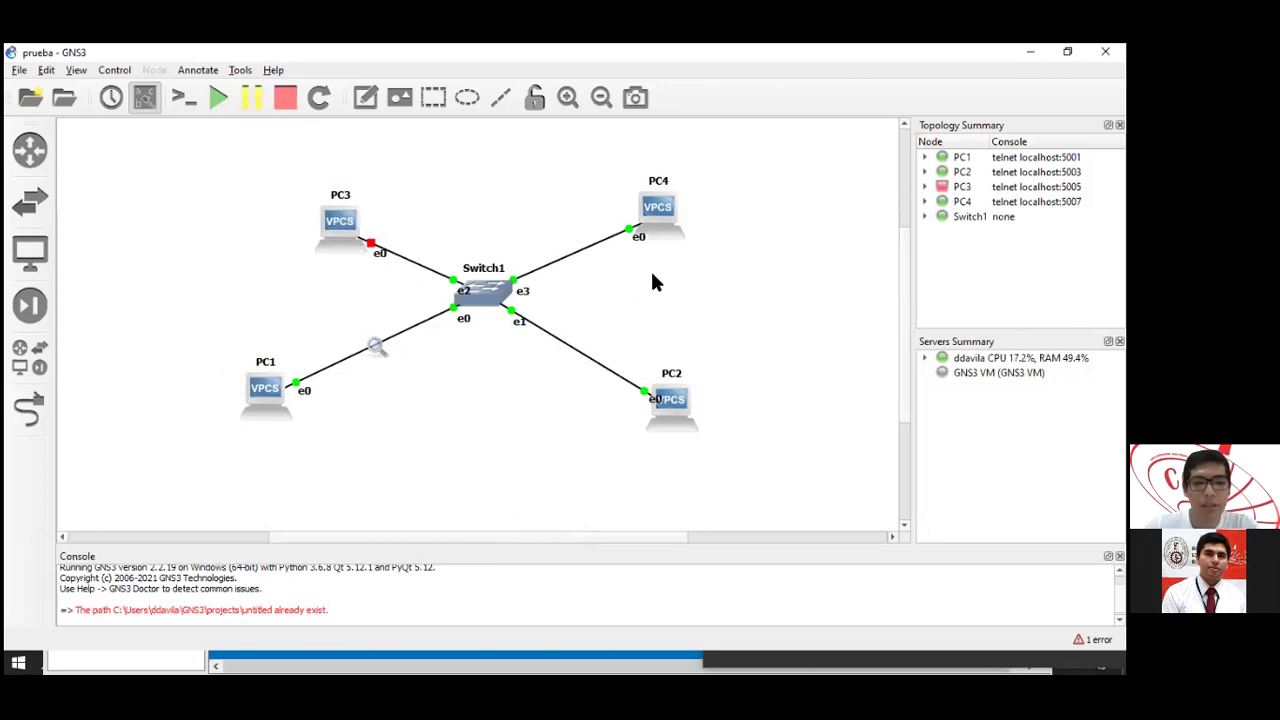
Return to the GNS3 topology and select PC1 to point it out.
{"action": "key", "text": "alt+Tab"}
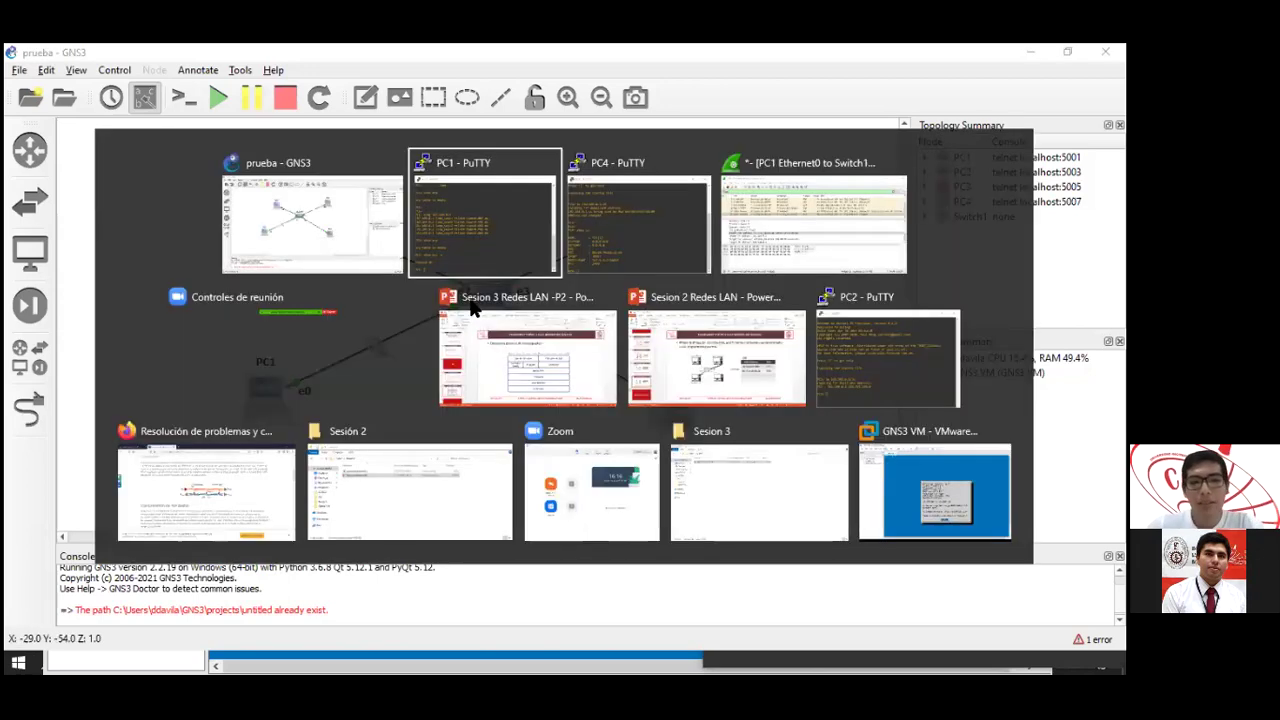
{"action": "key", "text": "alt+Tab"}
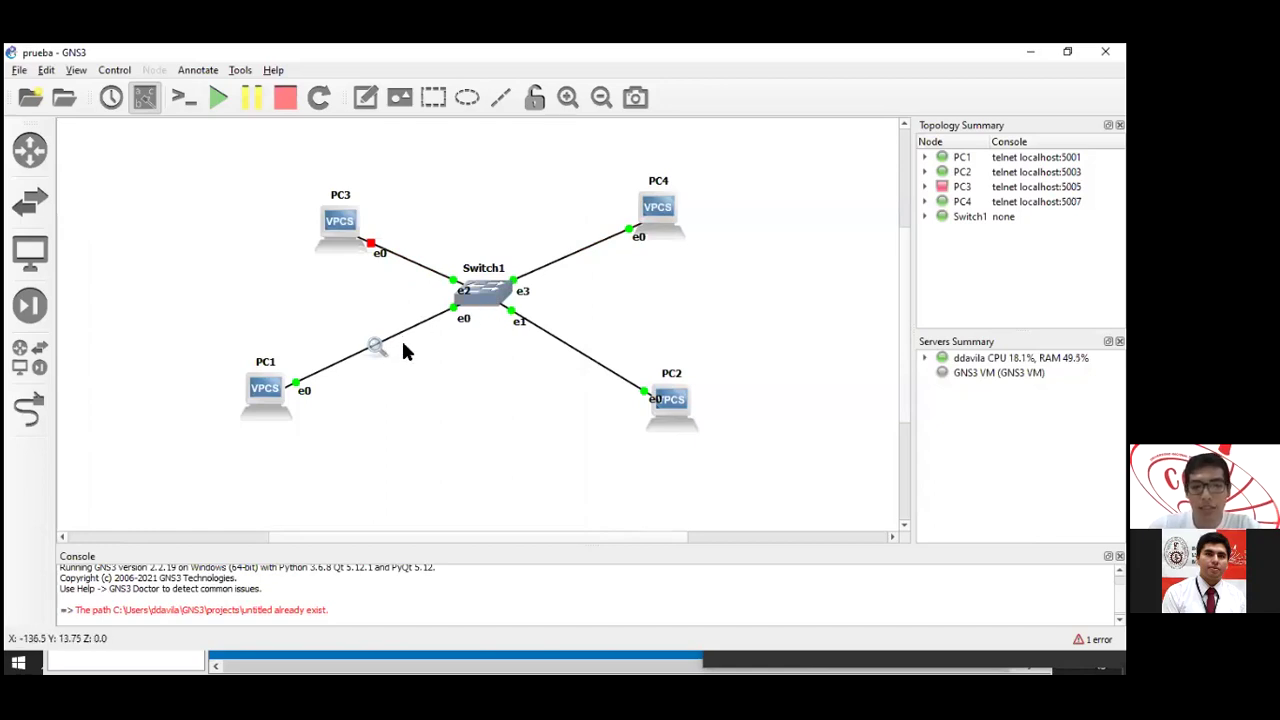
{"action": "left_click_drag", "start_coordinate": [222, 306], "coordinate": [356, 460]}
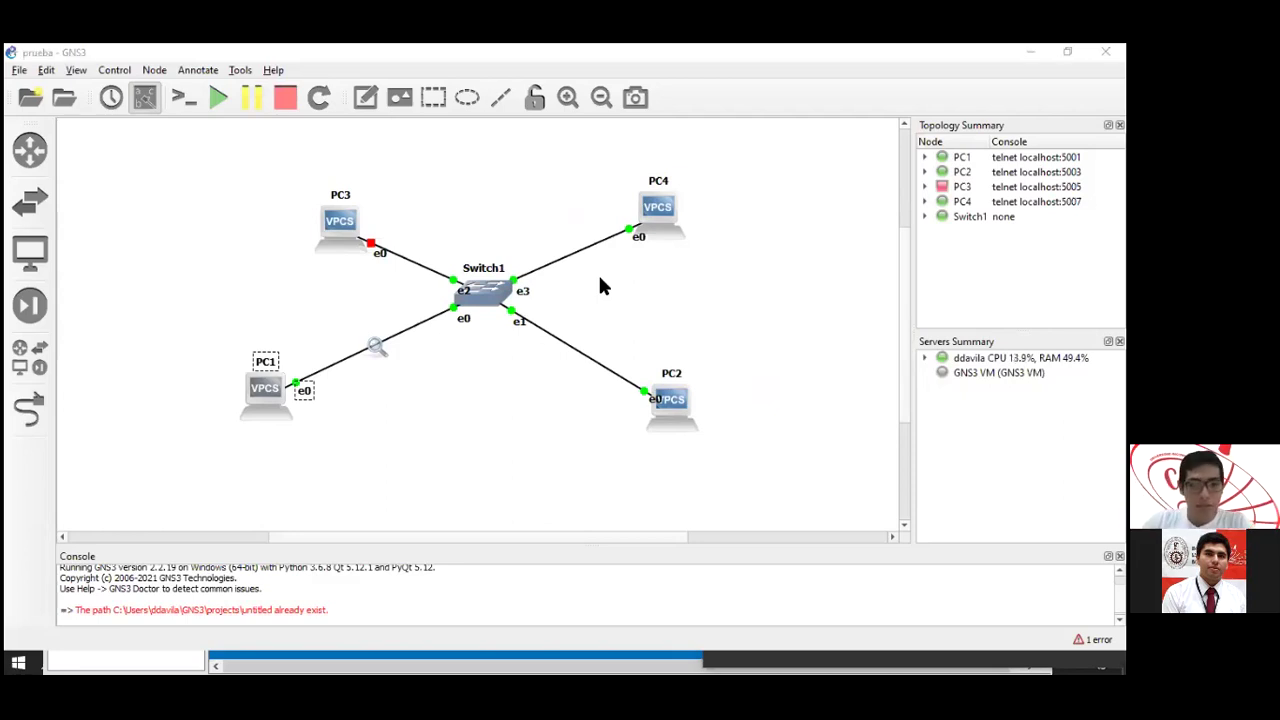
Switch to the Sesion 2 Redes LAN presentation in PowerPoint and go back to slide 16, Dominio de broadcast.
{"action": "key", "text": "alt+Tab"}
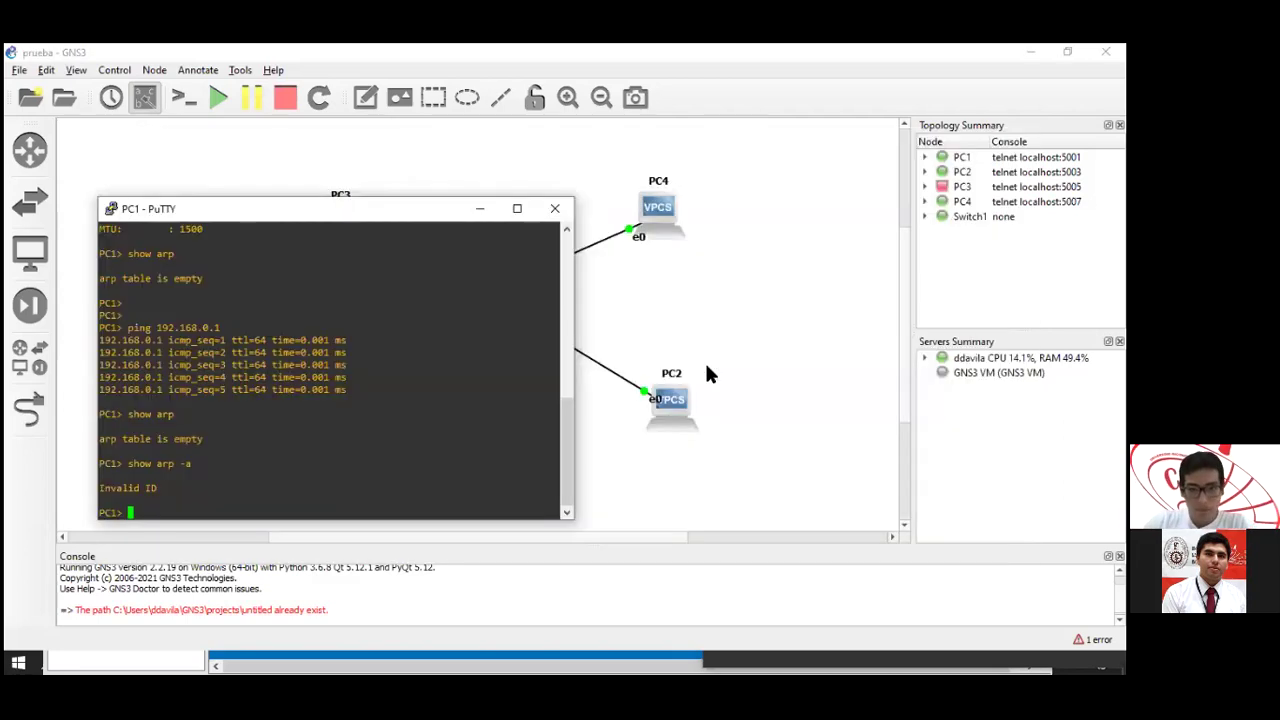
{"action": "key", "text": "alt+Tab"}
{"action": "left_click", "coordinate": [718, 362]}
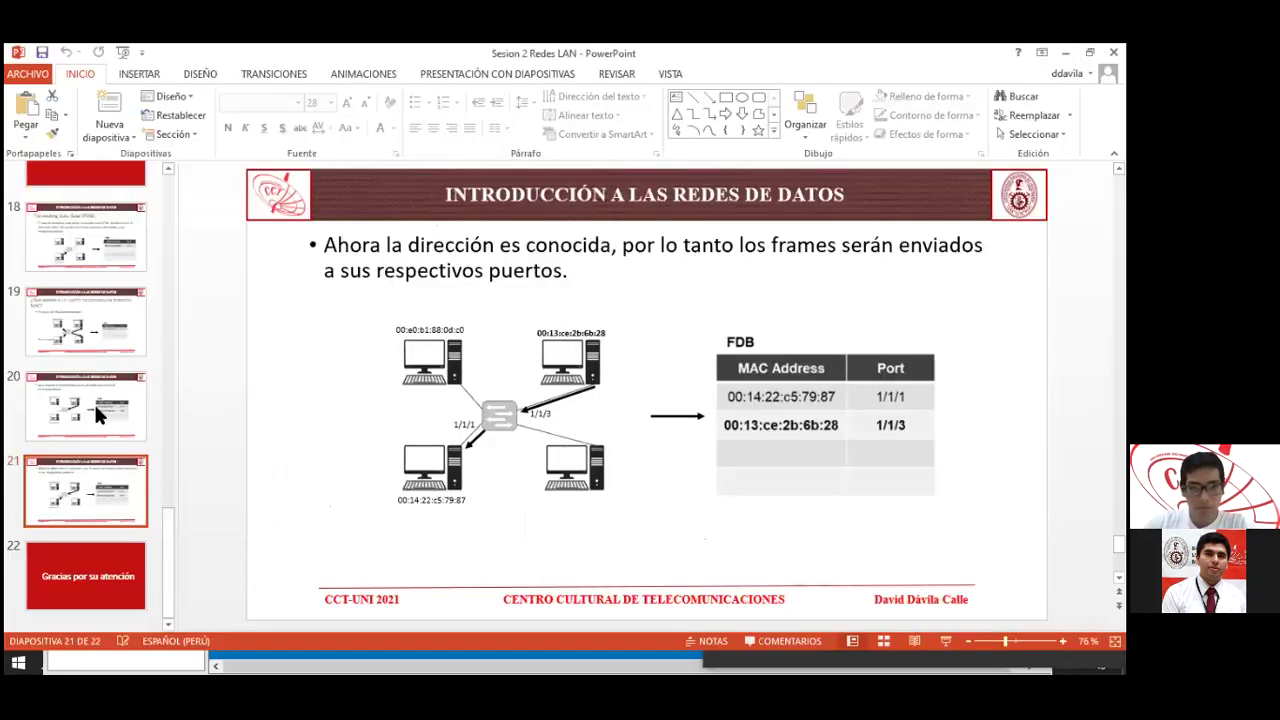
{"action": "scroll", "coordinate": [105, 398], "scroll_direction": "up", "scroll_amount": 3}
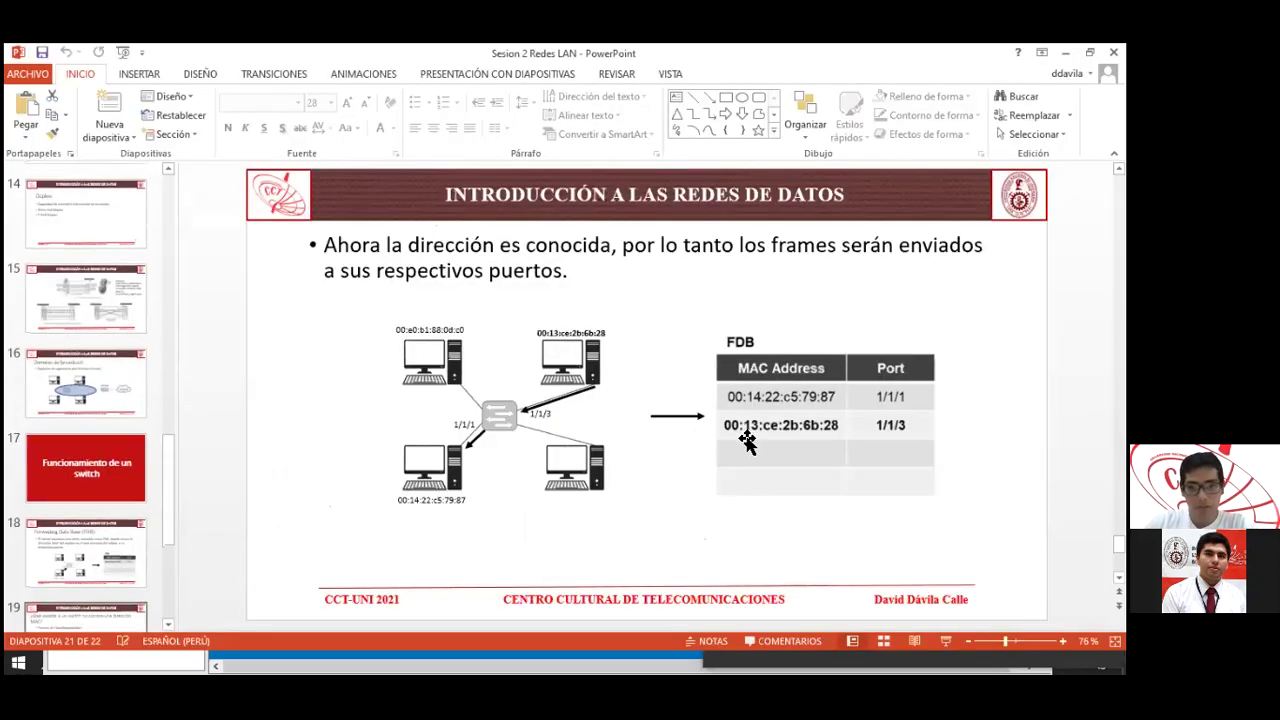
{"action": "key", "text": "Page_Up"}
{"action": "key", "text": "Page_Up"}
{"action": "key", "text": "Page_Up"}
{"action": "key", "text": "Page_Up"}
{"action": "key", "text": "Page_Up"}
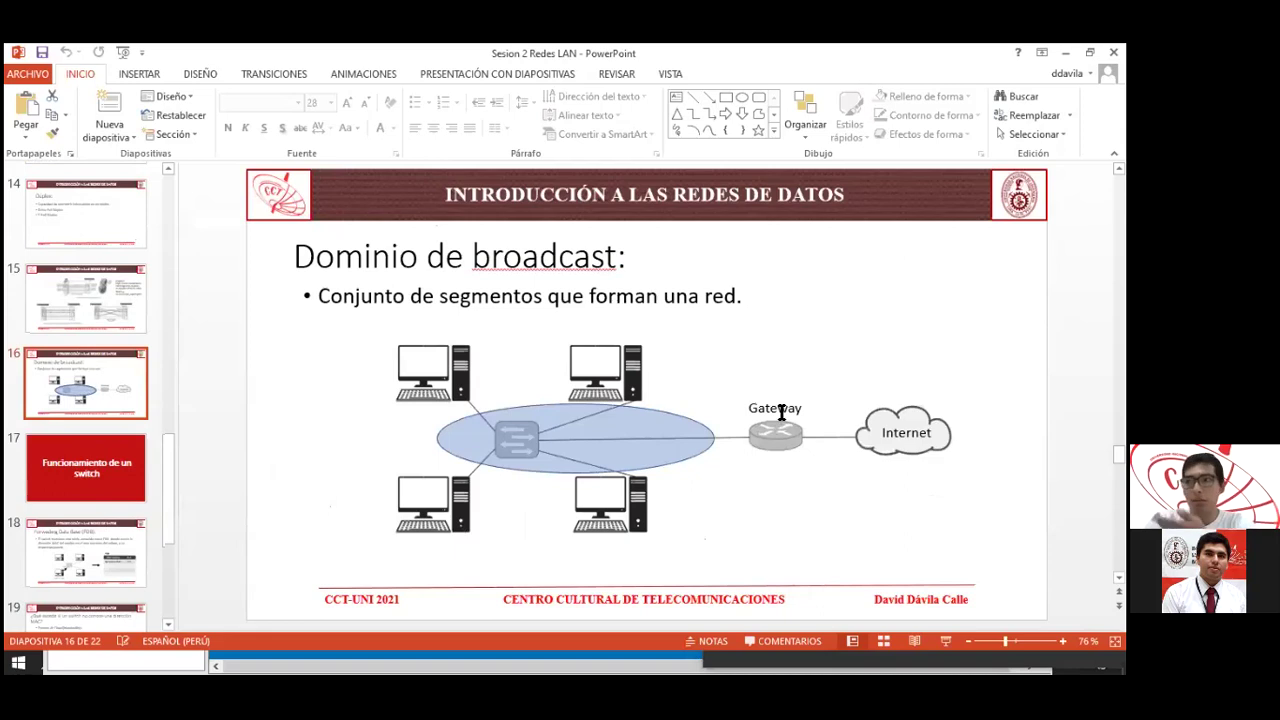
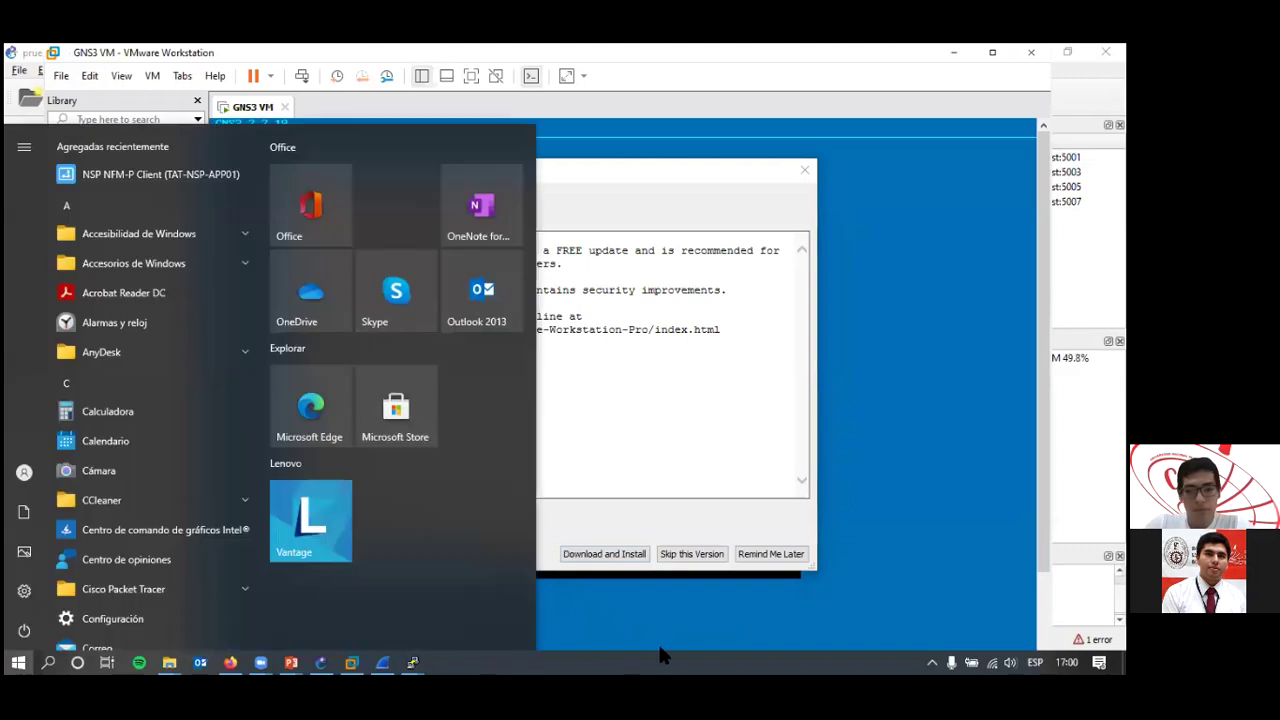
{"action": "left_click", "coordinate": [558, 634]}
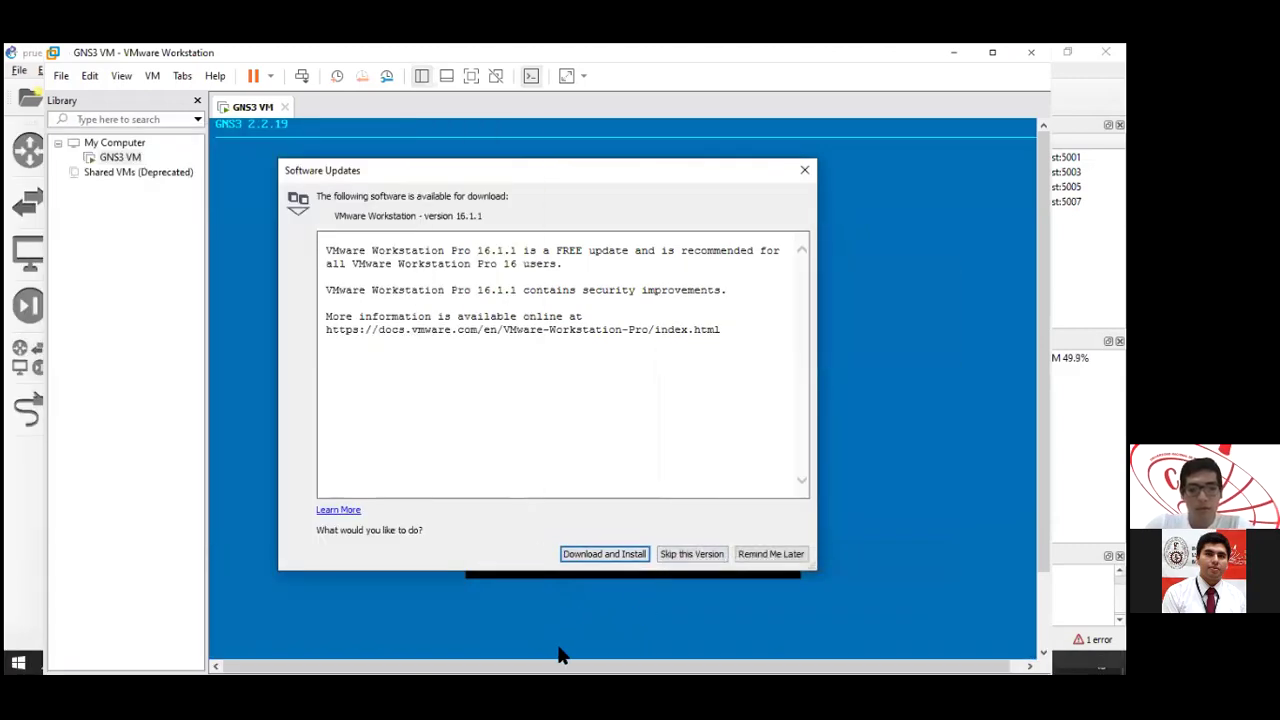
{"action": "key", "text": "super"}
{"action": "right_click", "coordinate": [617, 662]}
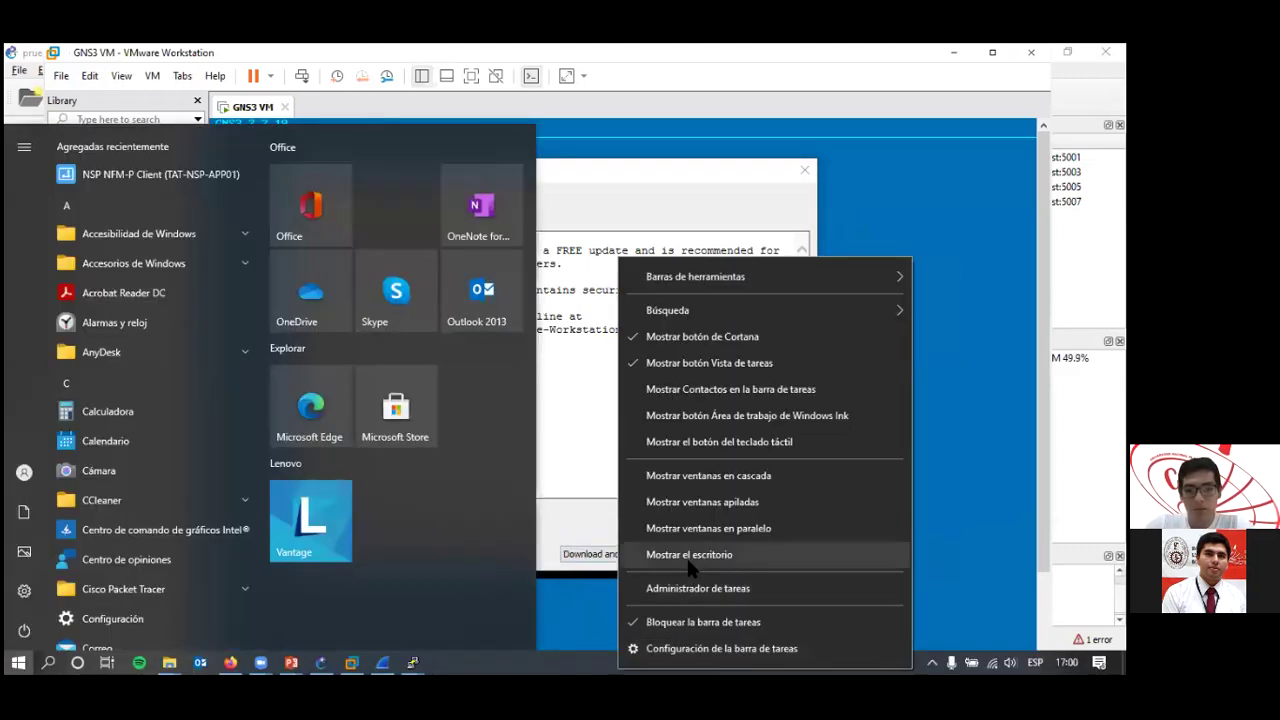
{"action": "left_click", "coordinate": [364, 604]}
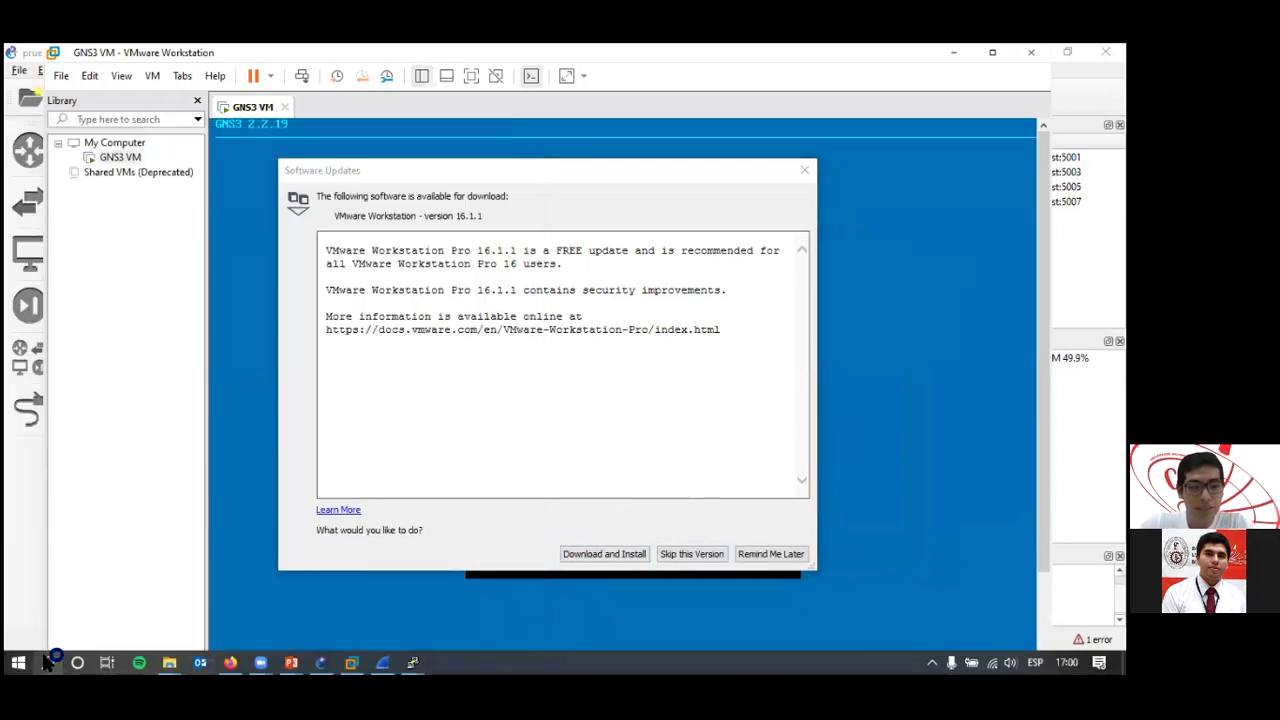
Search Windows for cmd, open the Command Prompt, and reposition its window over the VMware window.
{"action": "left_click", "coordinate": [47, 662]}
{"action": "type", "text": "cm"}
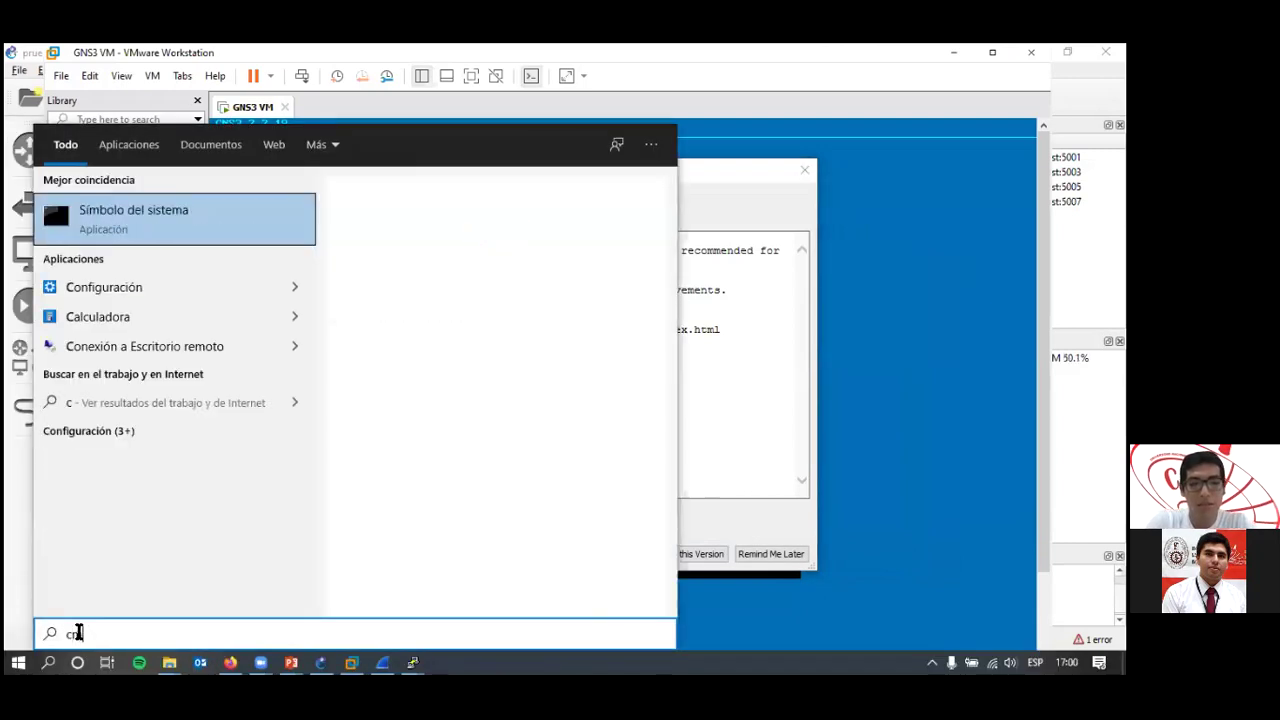
{"action": "type", "text": "d"}
{"action": "key", "text": "Return"}
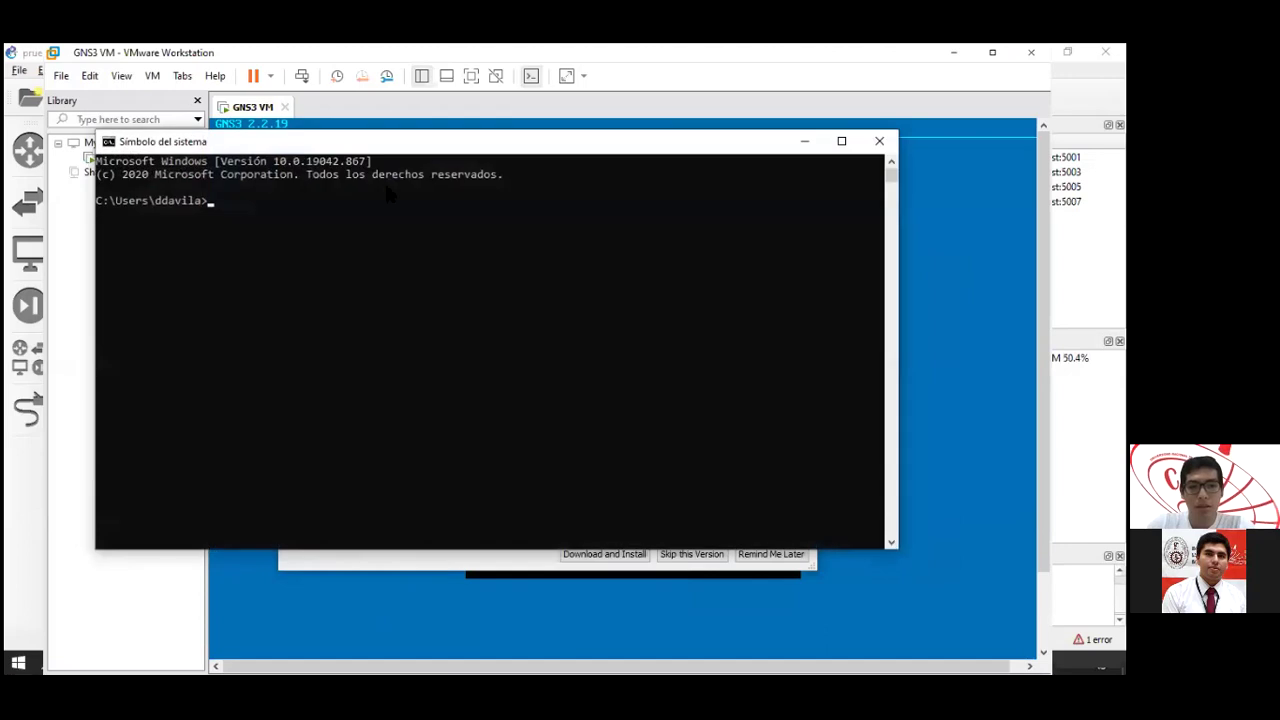
{"action": "left_click_drag", "start_coordinate": [486, 149], "coordinate": [574, 184]}
{"action": "left_click", "coordinate": [561, 289]}
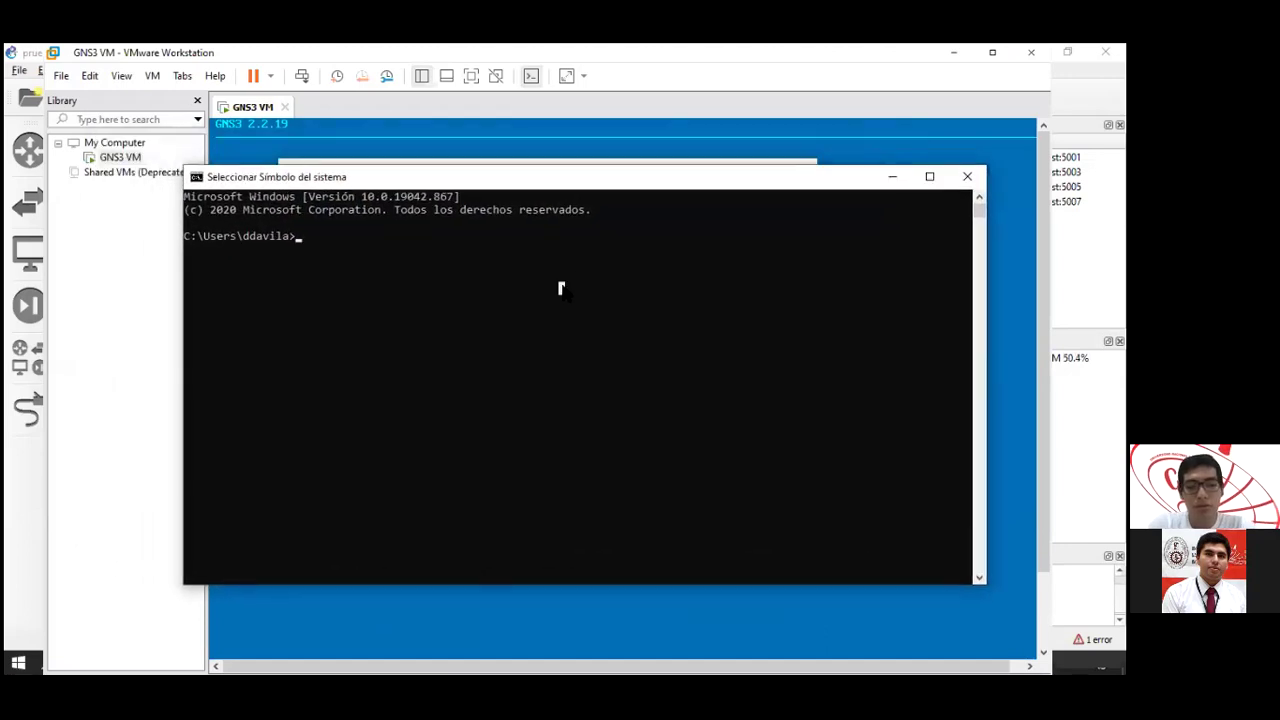
Run ipconfig and read through its output from the first Ethernet adapter down to the Wi-Fi adapter.
{"action": "type", "text": "ipconf"}
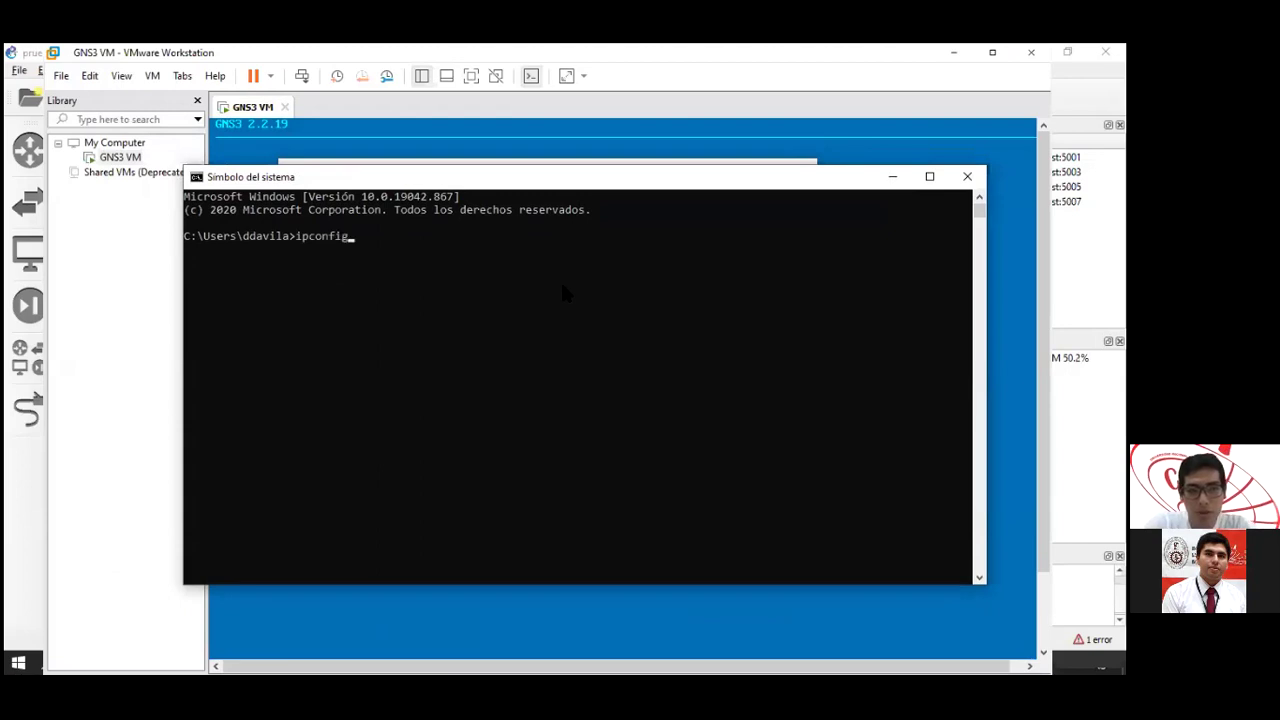
{"action": "type", "text": "ig"}
{"action": "key", "text": "Return"}
{"action": "scroll", "coordinate": [563, 290], "scroll_direction": "up", "scroll_amount": 10}
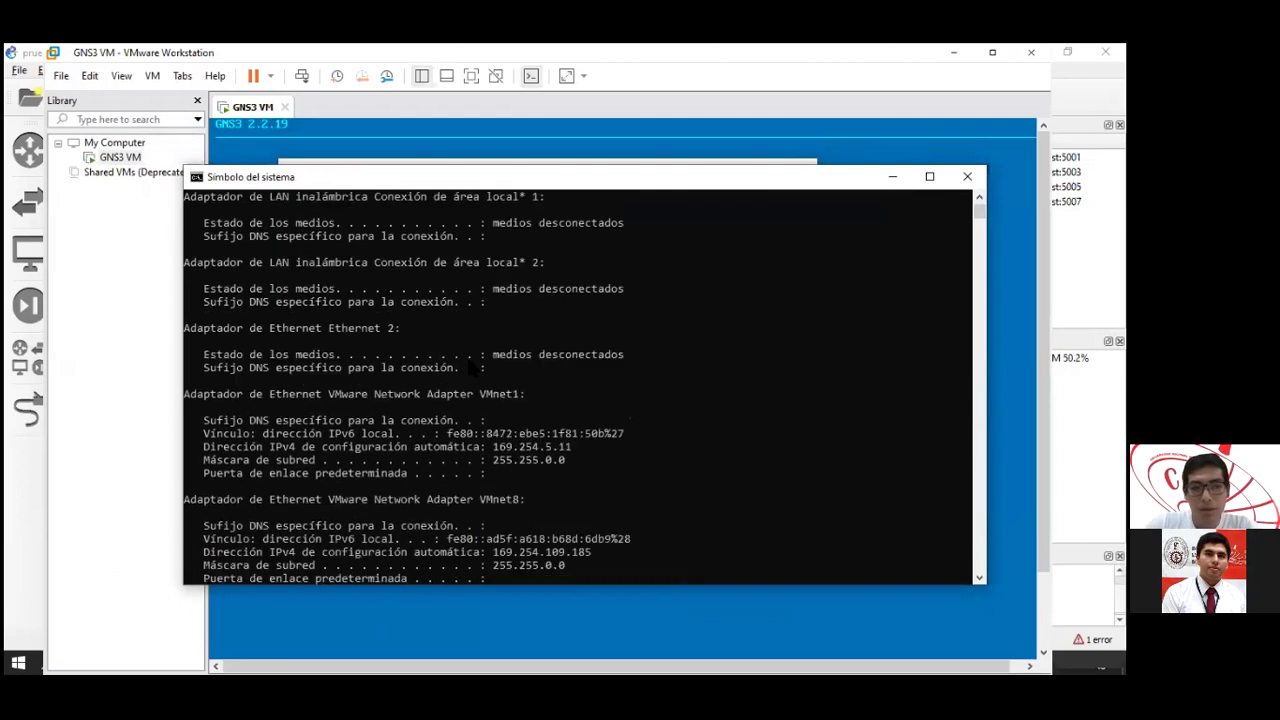
{"action": "scroll", "coordinate": [578, 385], "scroll_direction": "down", "scroll_amount": 1}
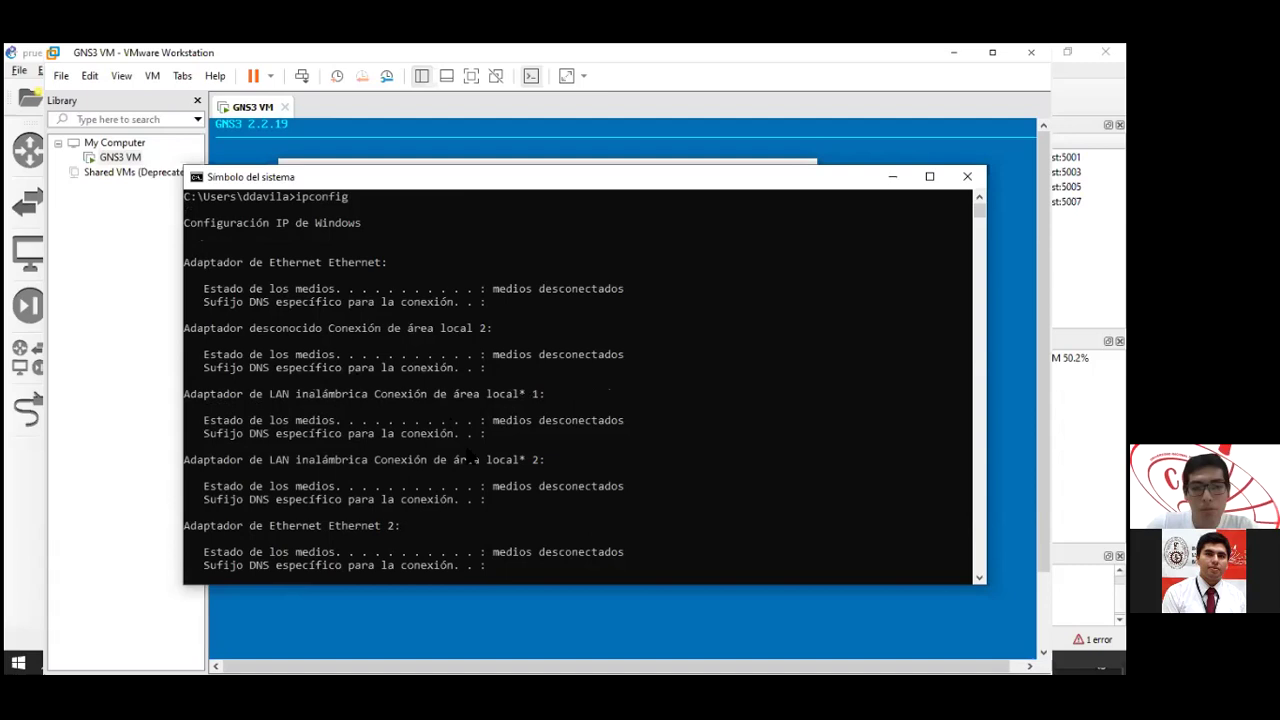
{"action": "scroll", "coordinate": [350, 375], "scroll_direction": "down", "scroll_amount": 5}
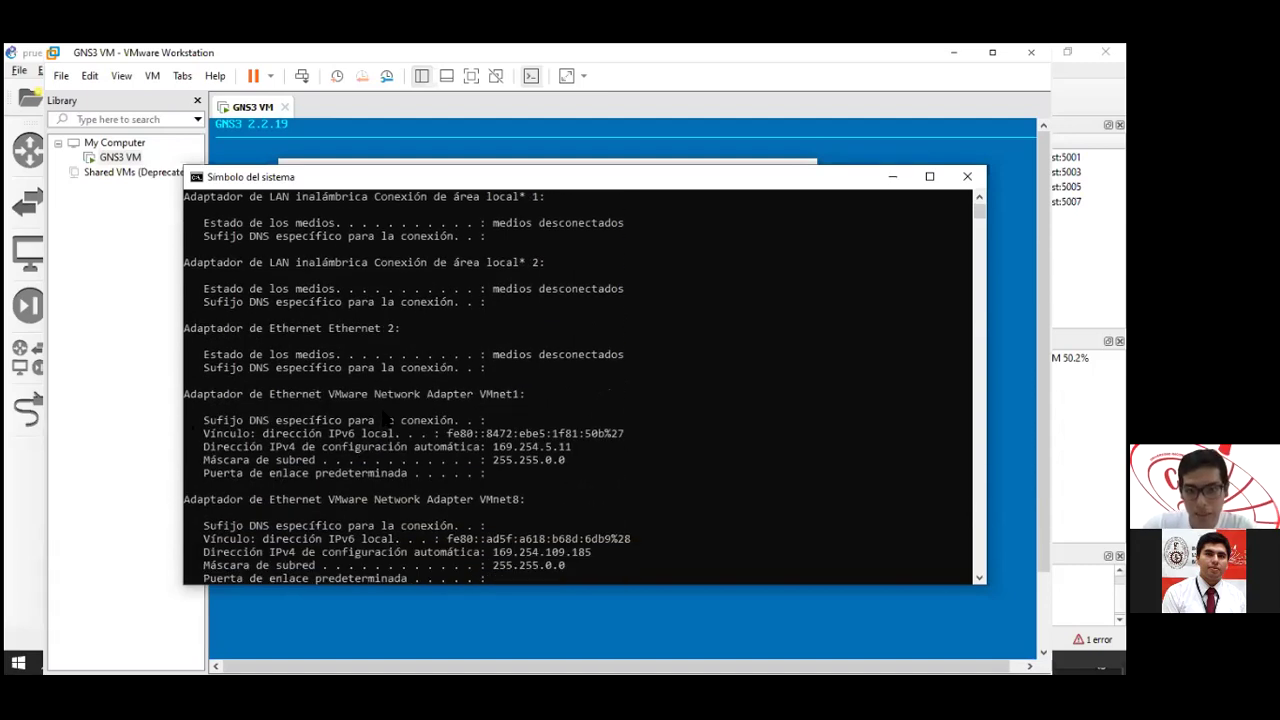
{"action": "scroll", "coordinate": [389, 419], "scroll_direction": "down", "scroll_amount": 4}
{"action": "scroll", "coordinate": [438, 423], "scroll_direction": "down", "scroll_amount": 5}
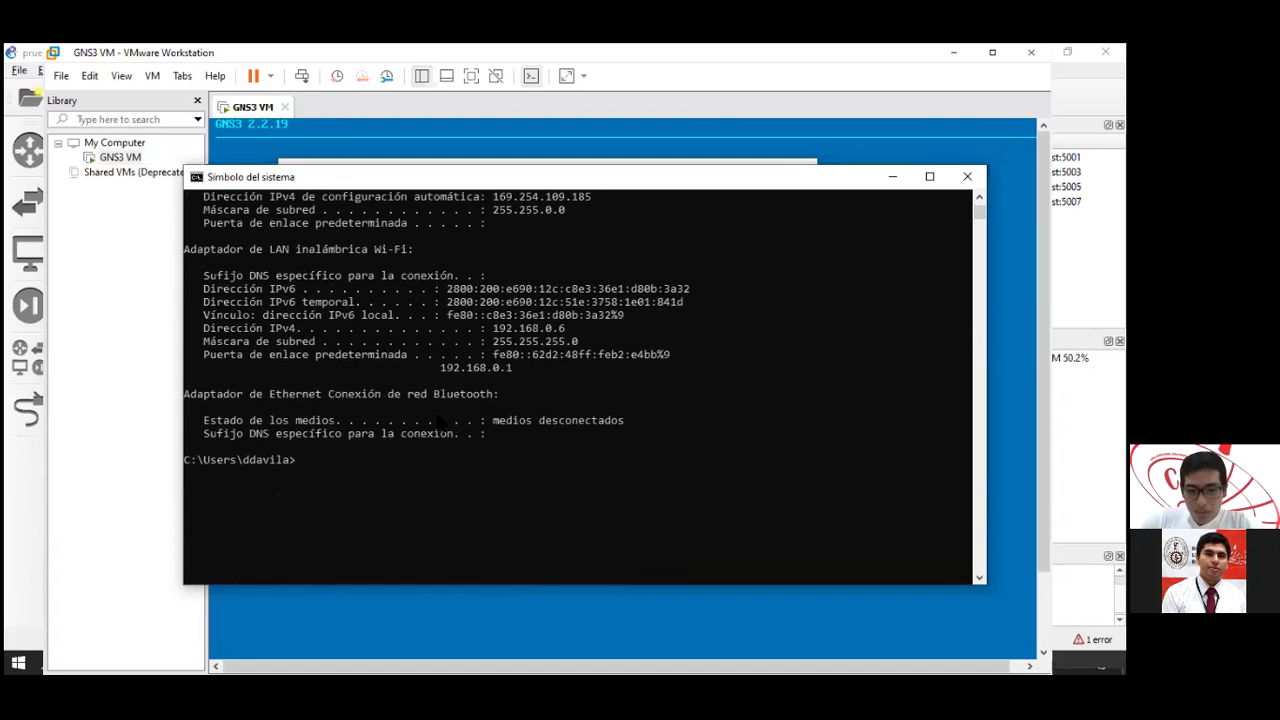
Review the VMware VMnet1 and VMnet8 adapter entries in the ipconfig output.
{"action": "scroll", "coordinate": [438, 420], "scroll_direction": "up", "scroll_amount": 3}
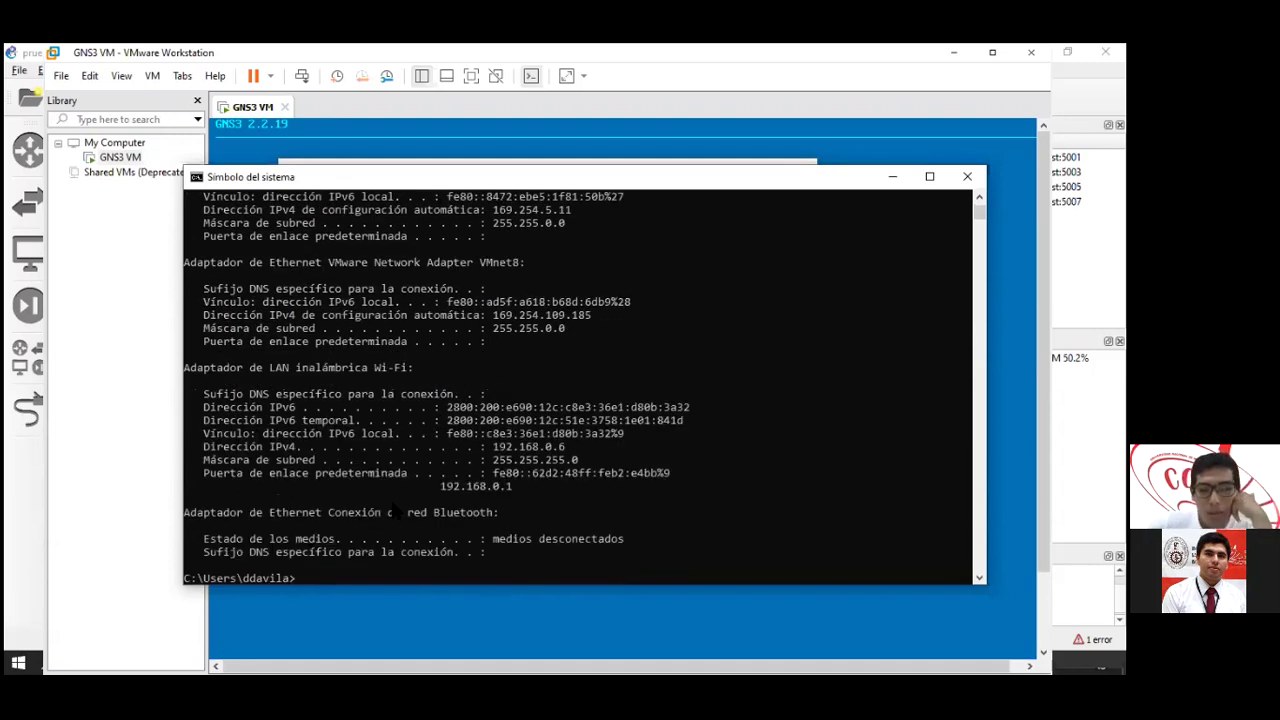
{"action": "scroll", "coordinate": [422, 491], "scroll_direction": "up", "scroll_amount": 2}
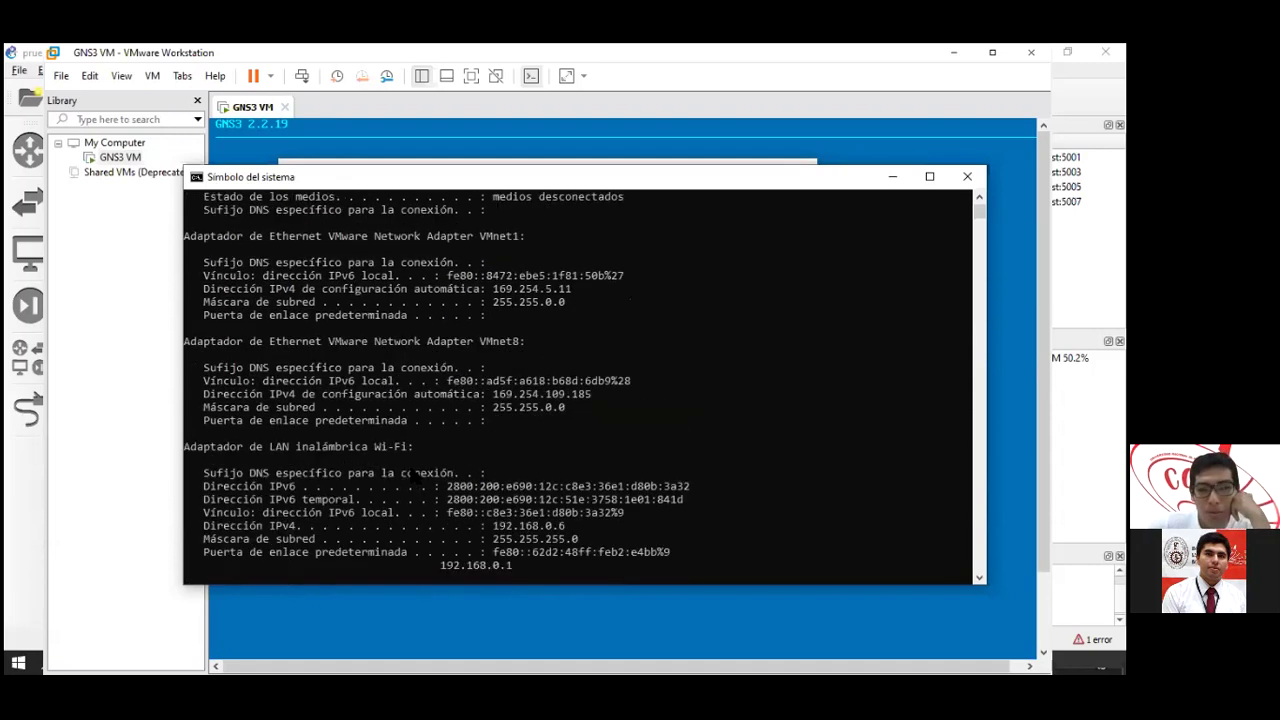
{"action": "scroll", "coordinate": [406, 370], "scroll_direction": "up", "scroll_amount": 1}
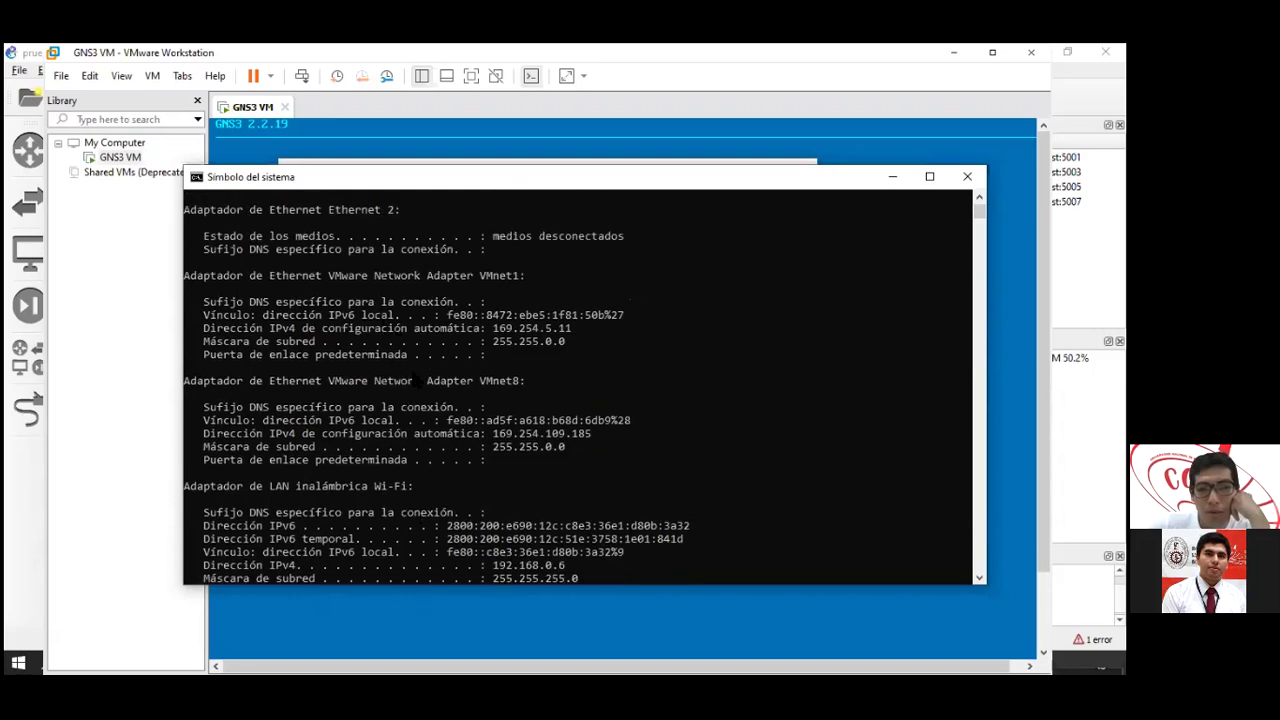
{"action": "scroll", "coordinate": [413, 379], "scroll_direction": "up", "scroll_amount": 2}
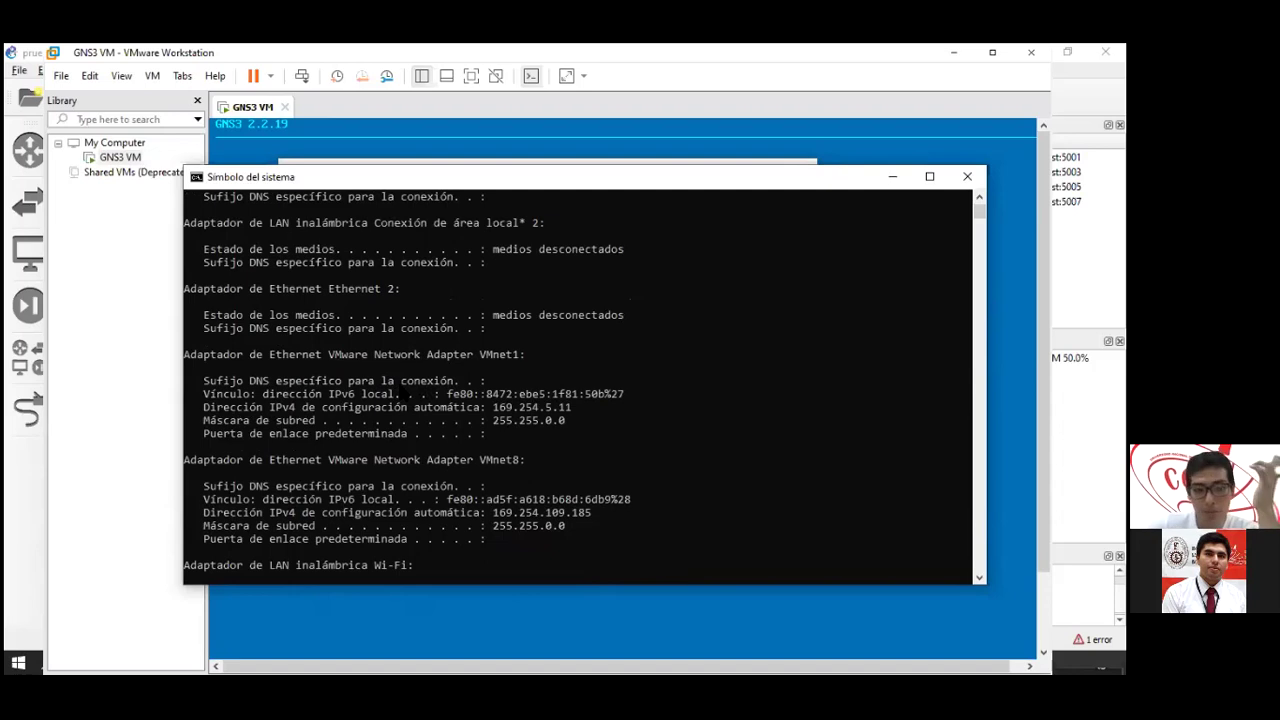
{"action": "scroll", "coordinate": [400, 389], "scroll_direction": "up", "scroll_amount": 1}
{"action": "scroll", "coordinate": [410, 350], "scroll_direction": "up", "scroll_amount": 2}
{"action": "scroll", "coordinate": [412, 350], "scroll_direction": "down", "scroll_amount": 6}
Point out the Wi-Fi adapter's IPv4 address line and highlight its default gateway label and the gateway address 192.168.0.1.
{"action": "mouse_move", "coordinate": [316, 448]}
{"action": "left_mouse_down"}
{"action": "mouse_move", "coordinate": [400, 433]}
{"action": "mouse_move", "coordinate": [318, 447]}
{"action": "left_mouse_up"}
{"action": "left_click_drag", "start_coordinate": [203, 446], "coordinate": [412, 450]}
{"action": "left_click", "coordinate": [416, 447]}
{"action": "scroll", "coordinate": [424, 450], "scroll_direction": "down", "scroll_amount": 2}
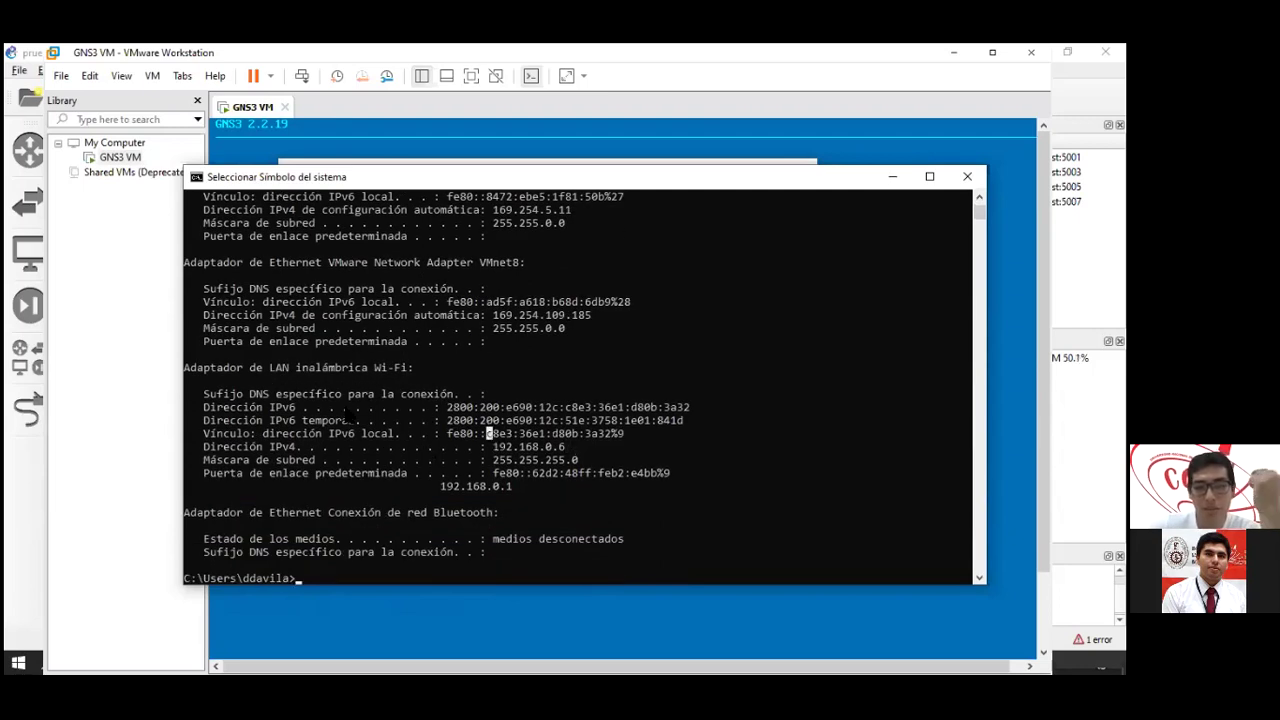
{"action": "left_click", "coordinate": [239, 408]}
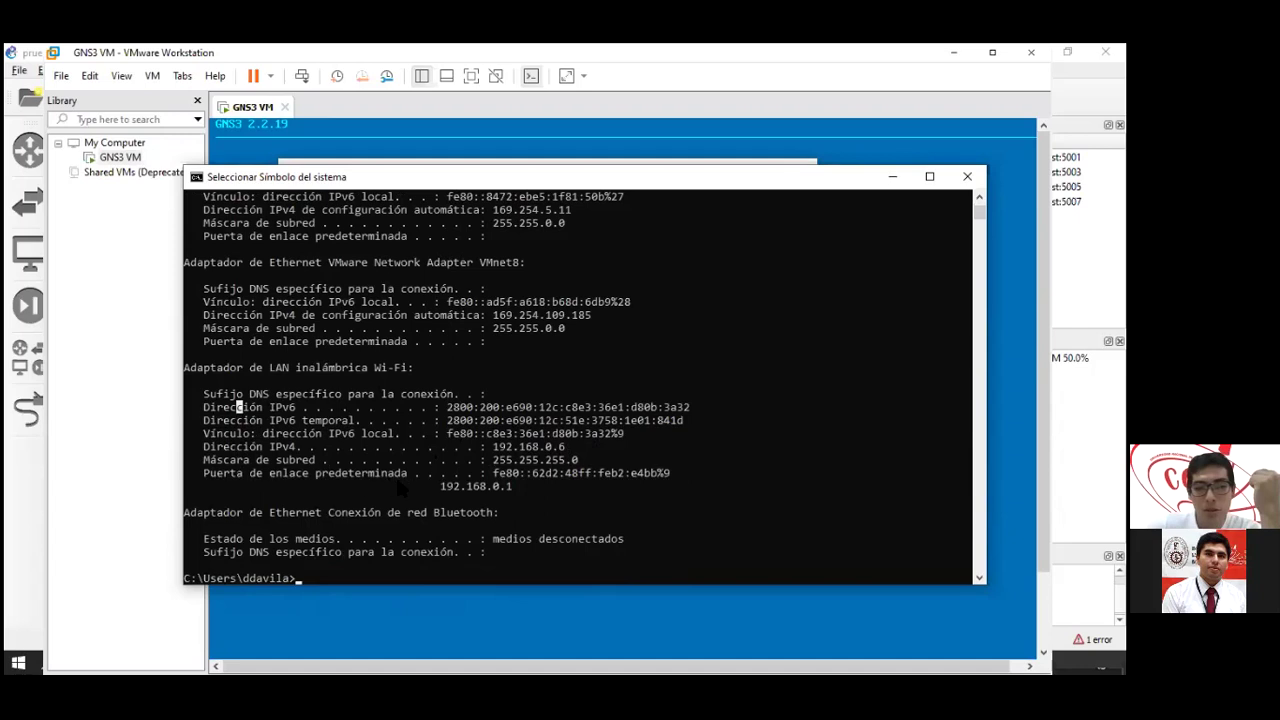
{"action": "left_click_drag", "start_coordinate": [436, 487], "coordinate": [524, 487]}
{"action": "left_click_drag", "start_coordinate": [204, 473], "coordinate": [408, 478]}
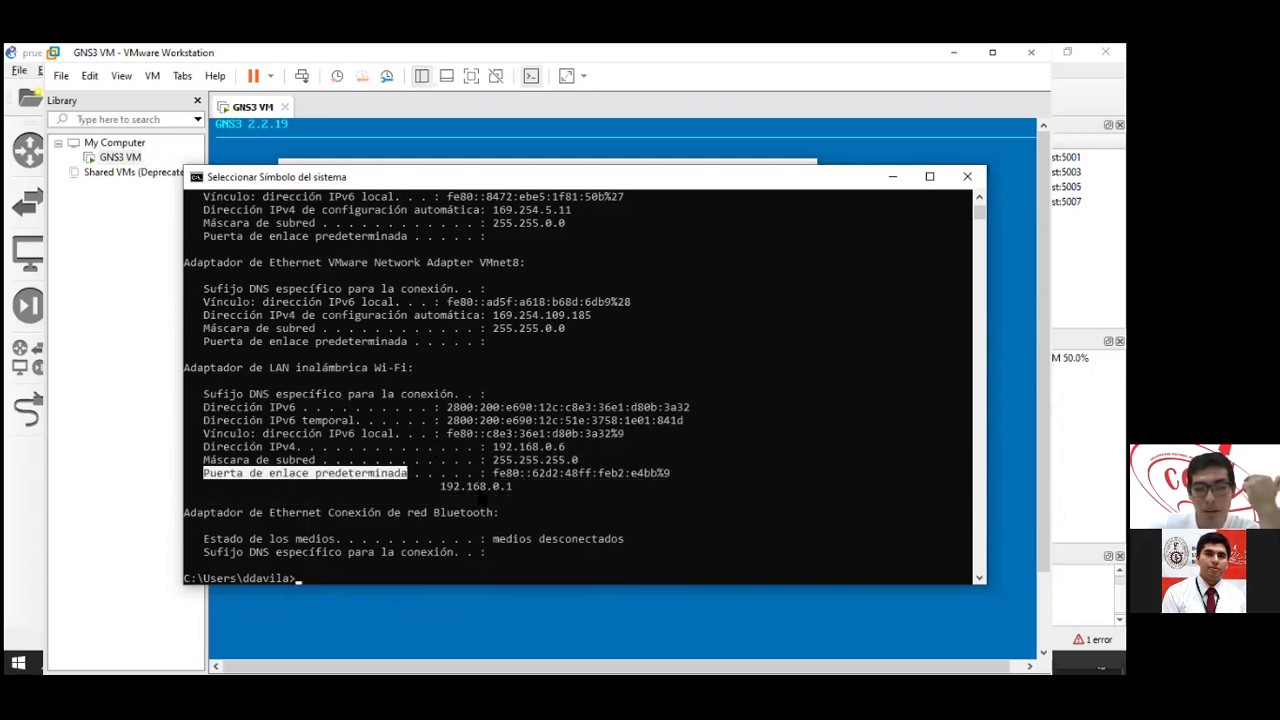
{"action": "left_click", "coordinate": [482, 497]}
{"action": "left_click_drag", "start_coordinate": [434, 484], "coordinate": [518, 488]}
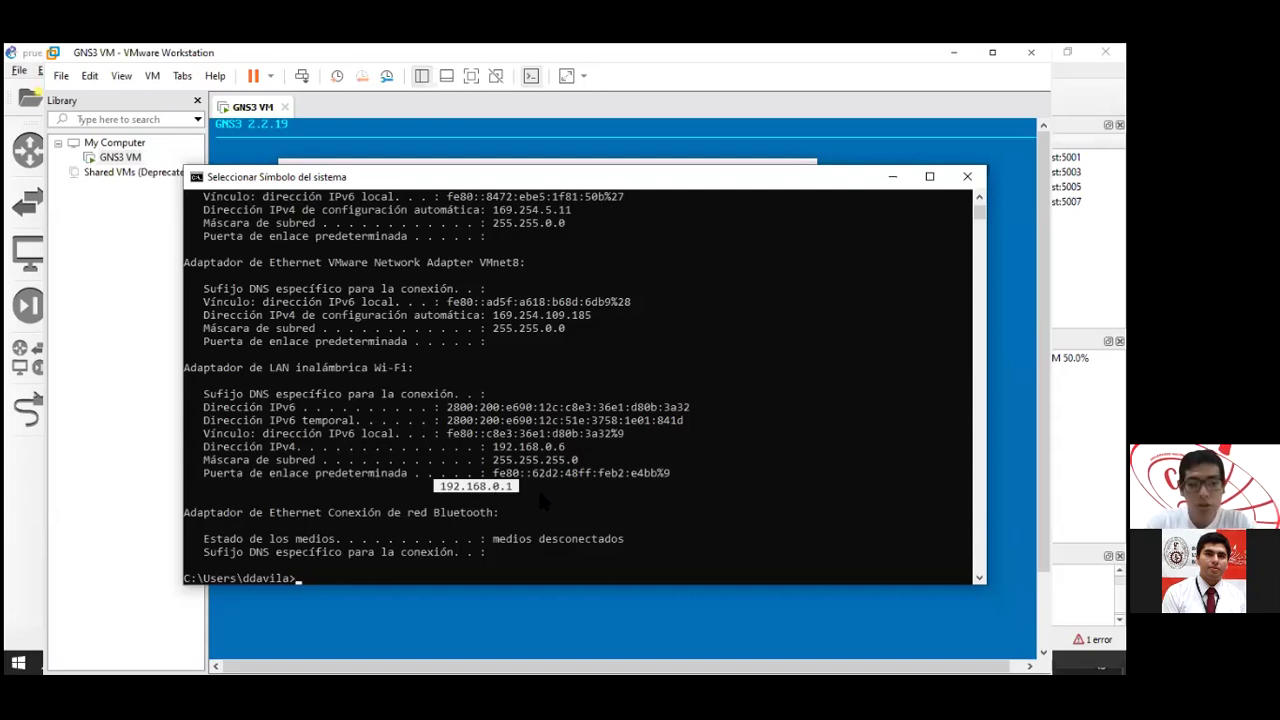
Run arp -a to list the computer's ARP tables and go back to the start of the output.
{"action": "type", "text": "s"}
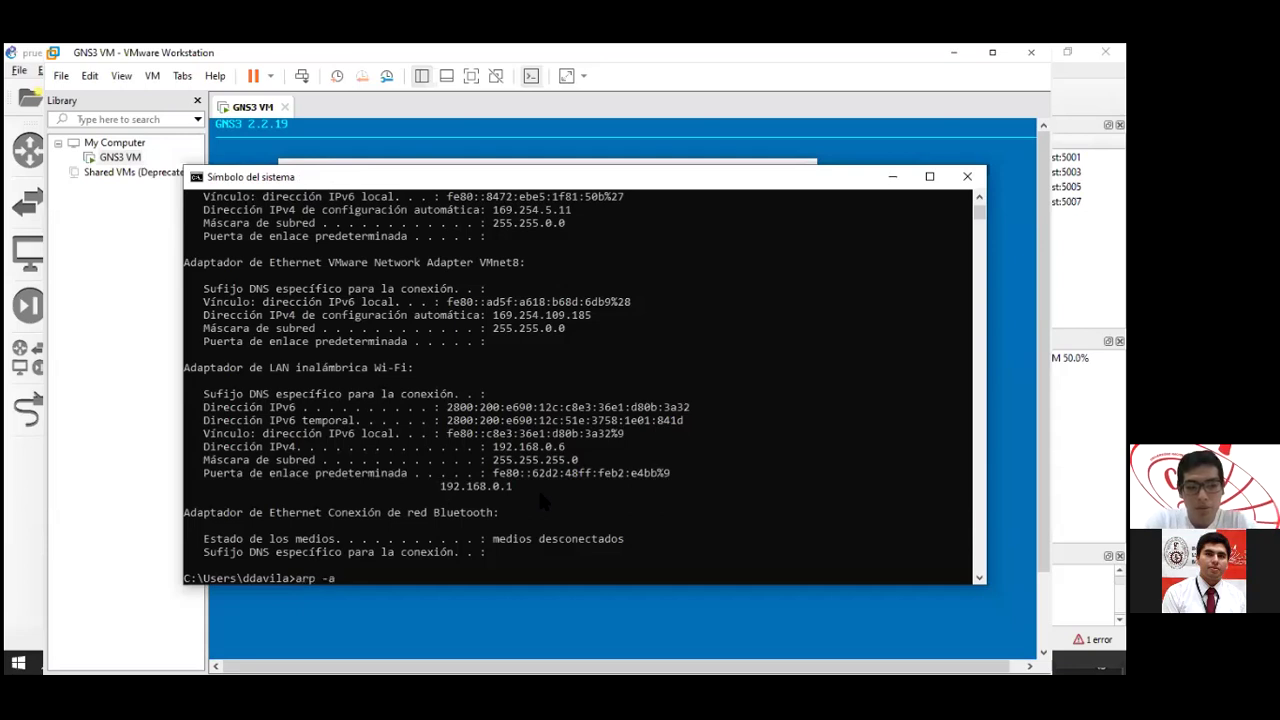
{"action": "key", "text": "Return"}
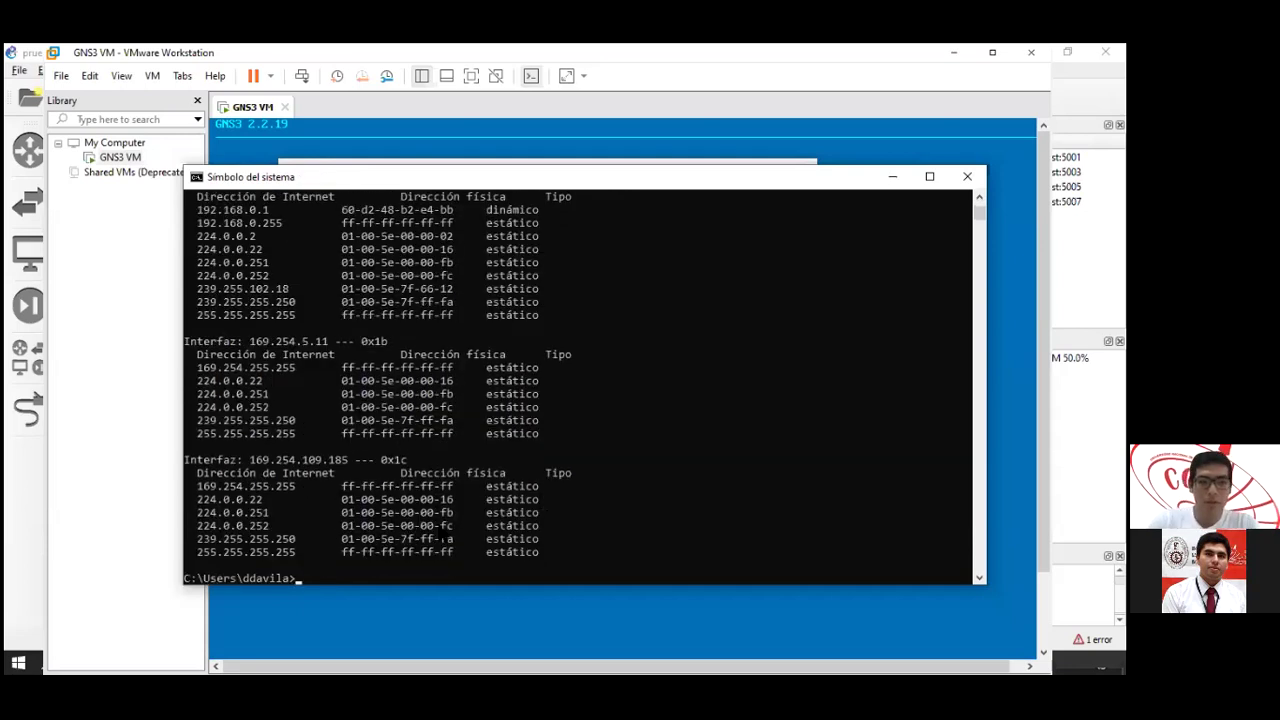
{"action": "scroll", "coordinate": [450, 428], "scroll_direction": "up", "scroll_amount": 5}
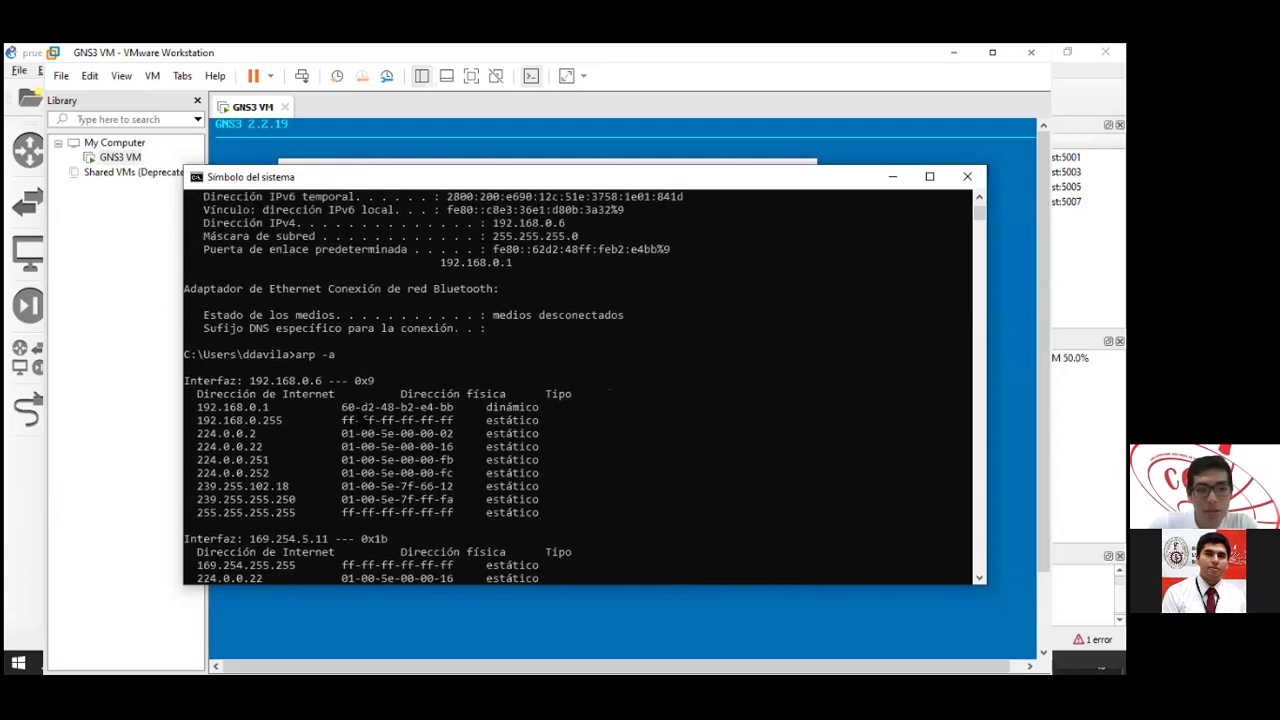
Return to the Wi-Fi adapter's ipconfig details and highlight the IPv4 address 192.168.0.6 and the gateway 192.168.0.1.
{"action": "scroll", "coordinate": [352, 420], "scroll_direction": "up", "scroll_amount": 6}
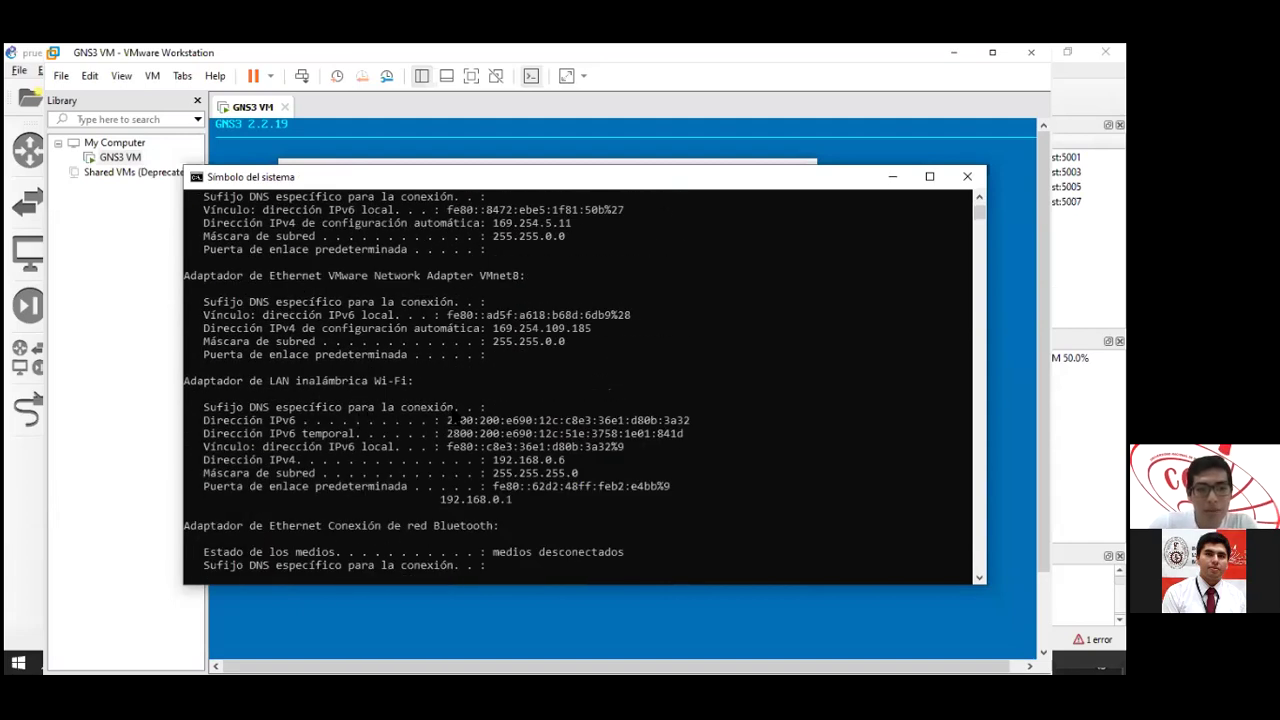
{"action": "left_click_drag", "start_coordinate": [205, 461], "coordinate": [568, 464]}
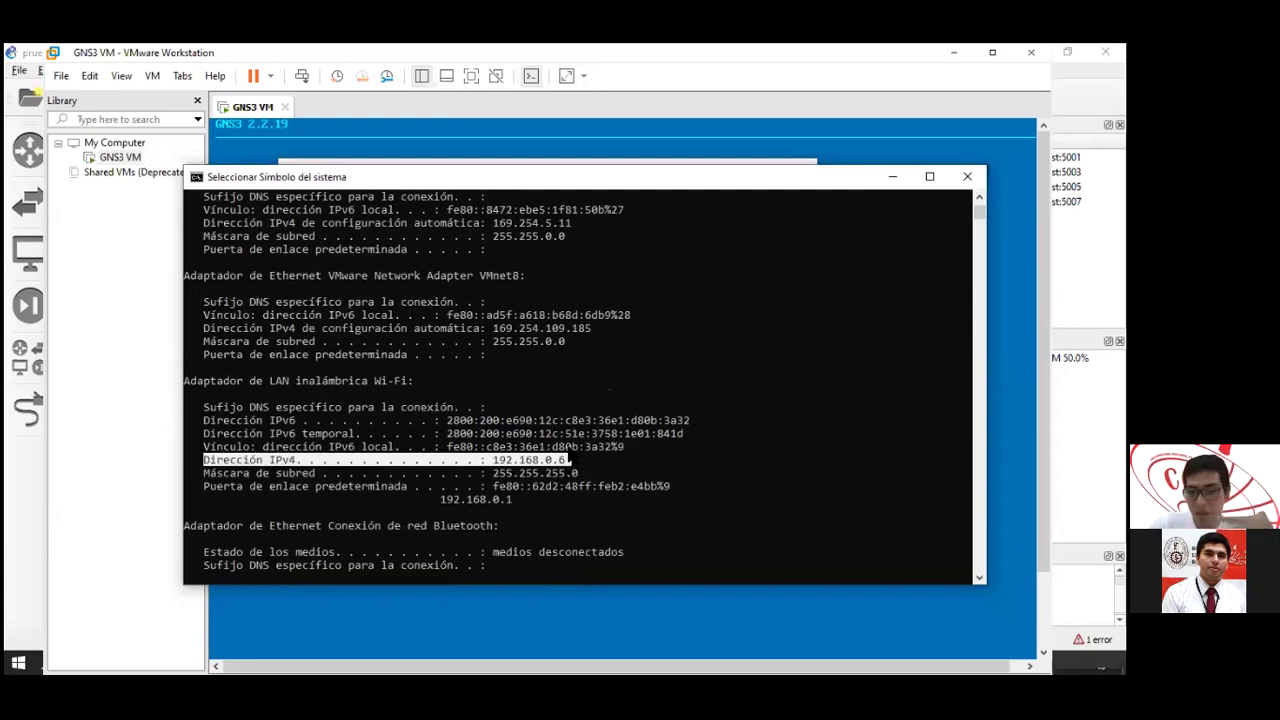
{"action": "left_click_drag", "start_coordinate": [493, 461], "coordinate": [570, 462]}
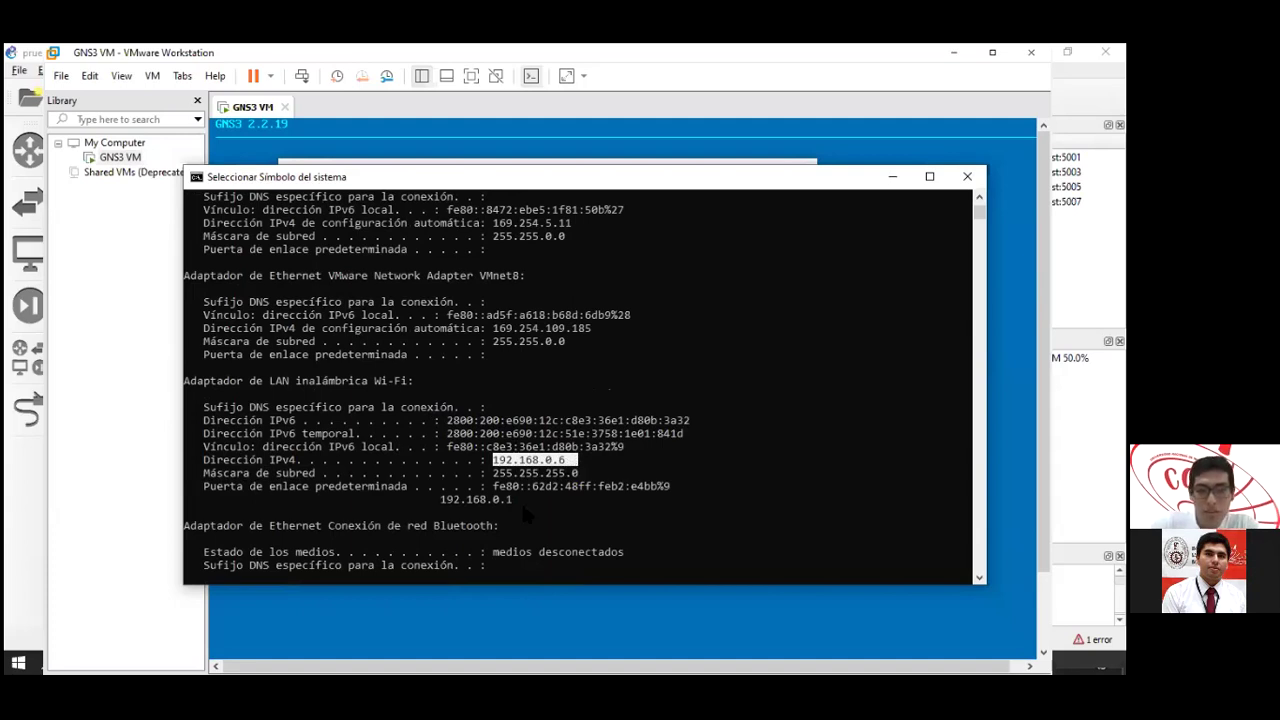
{"action": "left_click_drag", "start_coordinate": [436, 500], "coordinate": [528, 503]}
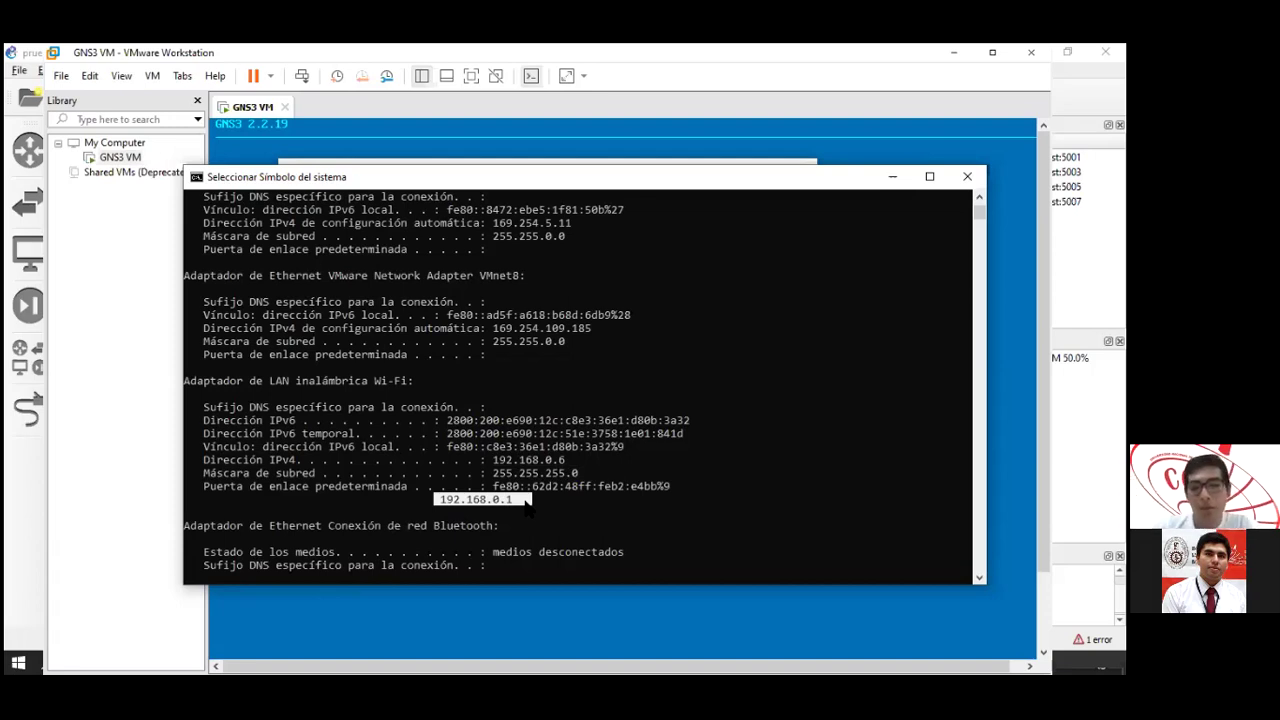
Look over the ARP tables of all interfaces and highlight the heading of interface 192.168.0.6.
{"action": "scroll", "coordinate": [525, 503], "scroll_direction": "down", "scroll_amount": 5}
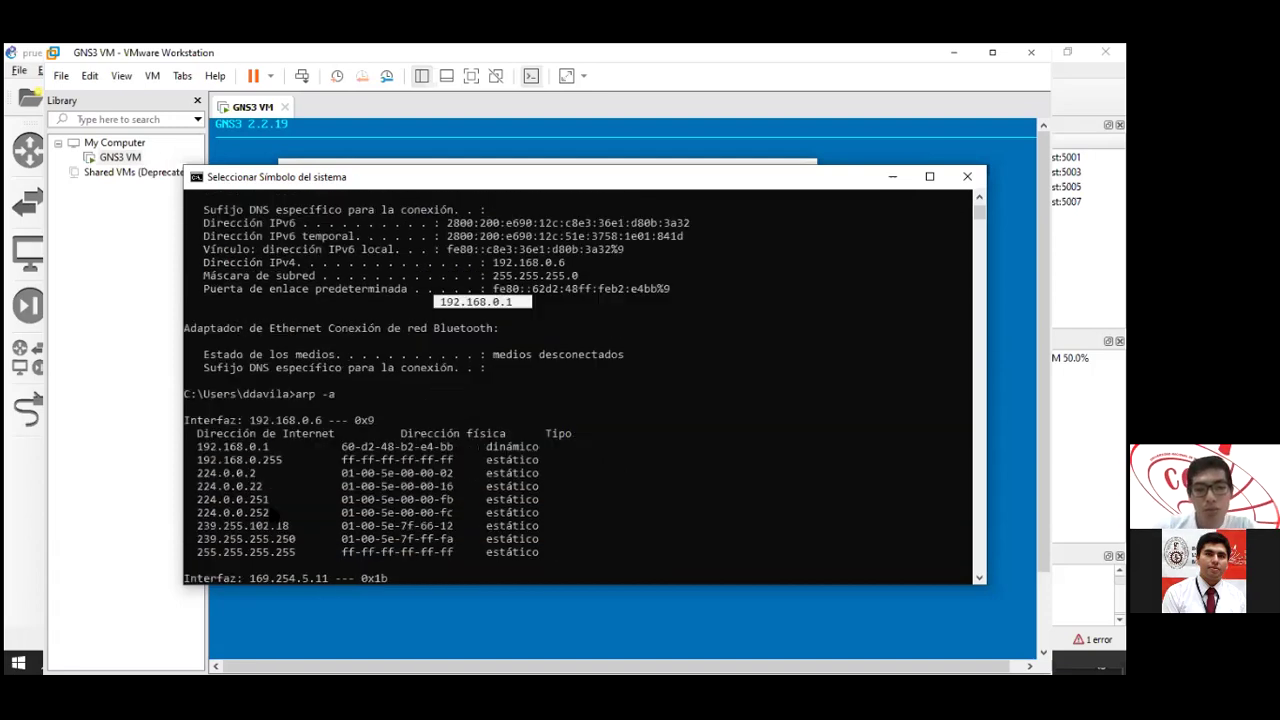
{"action": "scroll", "coordinate": [300, 392], "scroll_direction": "down", "scroll_amount": 6}
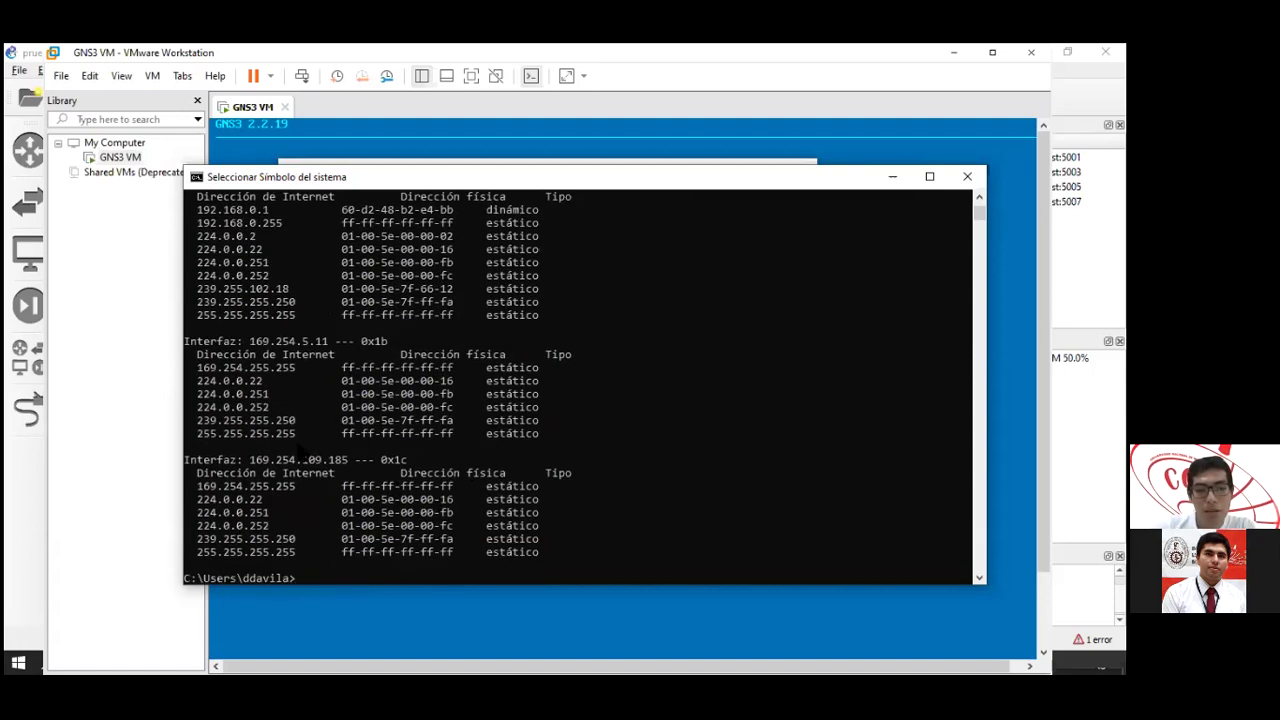
{"action": "scroll", "coordinate": [326, 486], "scroll_direction": "down", "scroll_amount": 2}
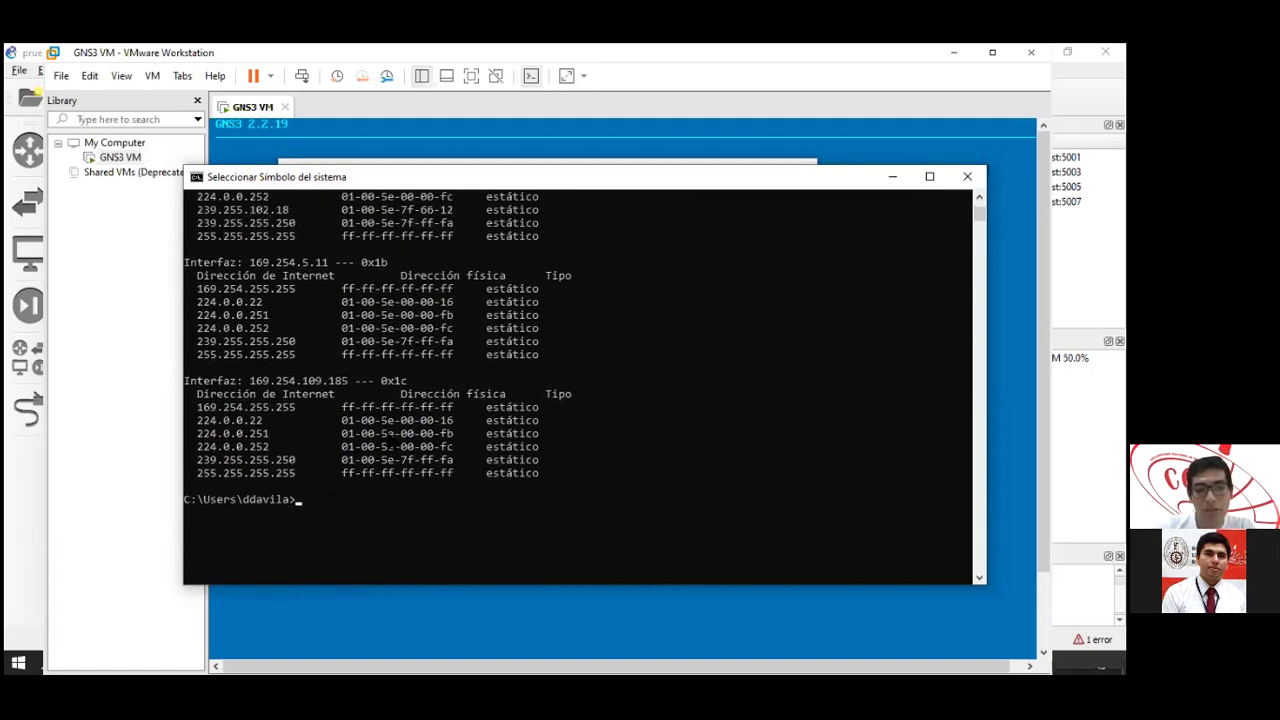
{"action": "scroll", "coordinate": [296, 385], "scroll_direction": "up", "scroll_amount": 4}
{"action": "left_click_drag", "start_coordinate": [250, 262], "coordinate": [381, 268]}
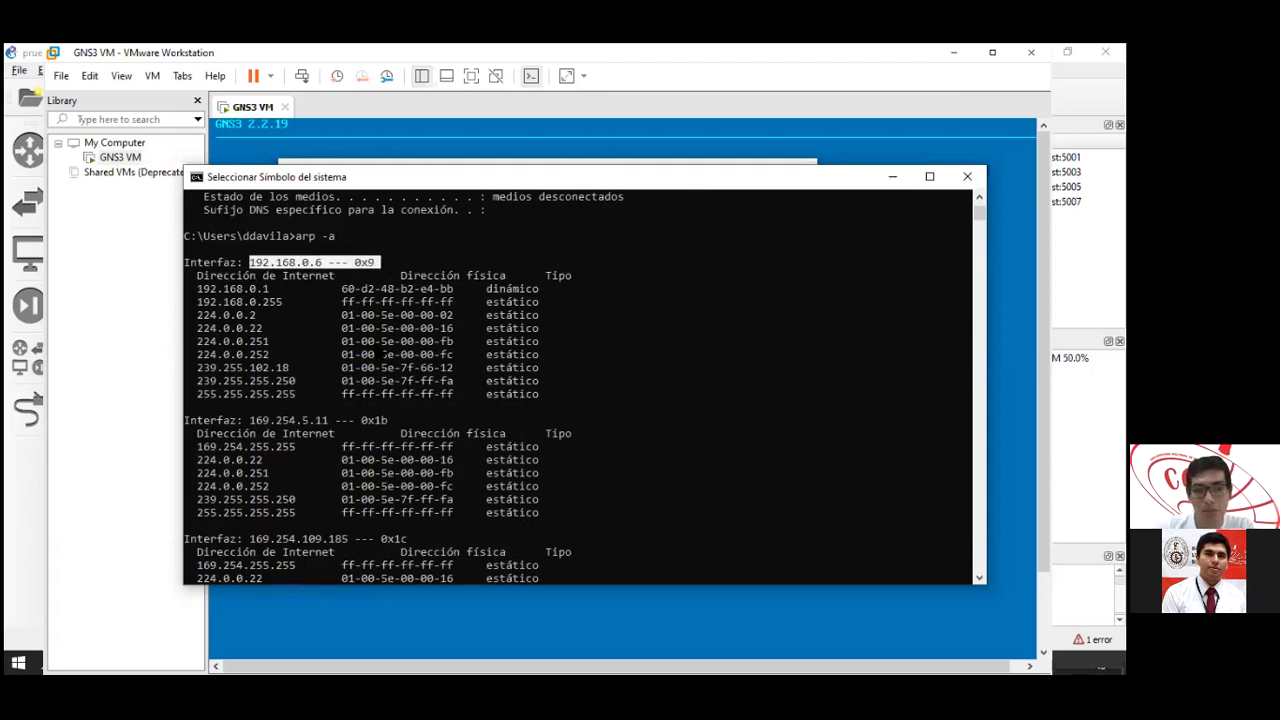
Highlight the dynamic ARP entry for 192.168.0.1 and the 192.168.0.255 entry with its physical address, and point out the other static entries.
{"action": "left_click_drag", "start_coordinate": [197, 287], "coordinate": [566, 290]}
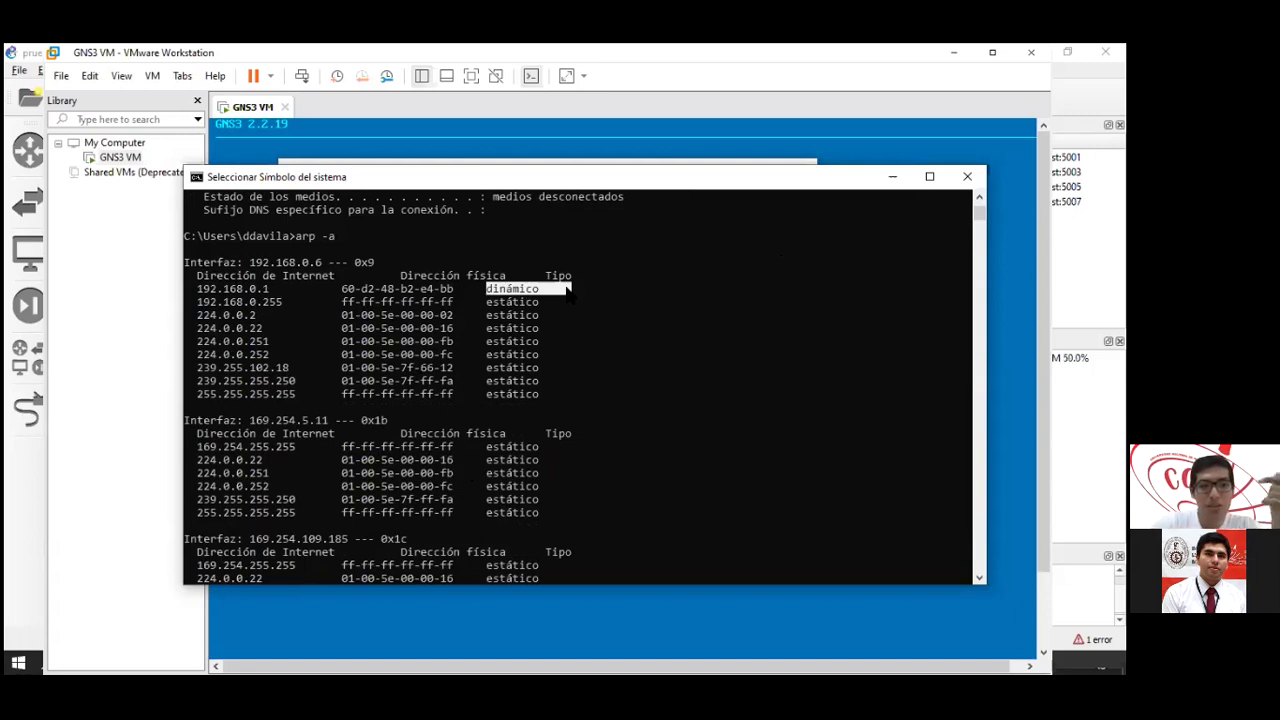
{"action": "left_click_drag", "start_coordinate": [197, 301], "coordinate": [283, 303]}
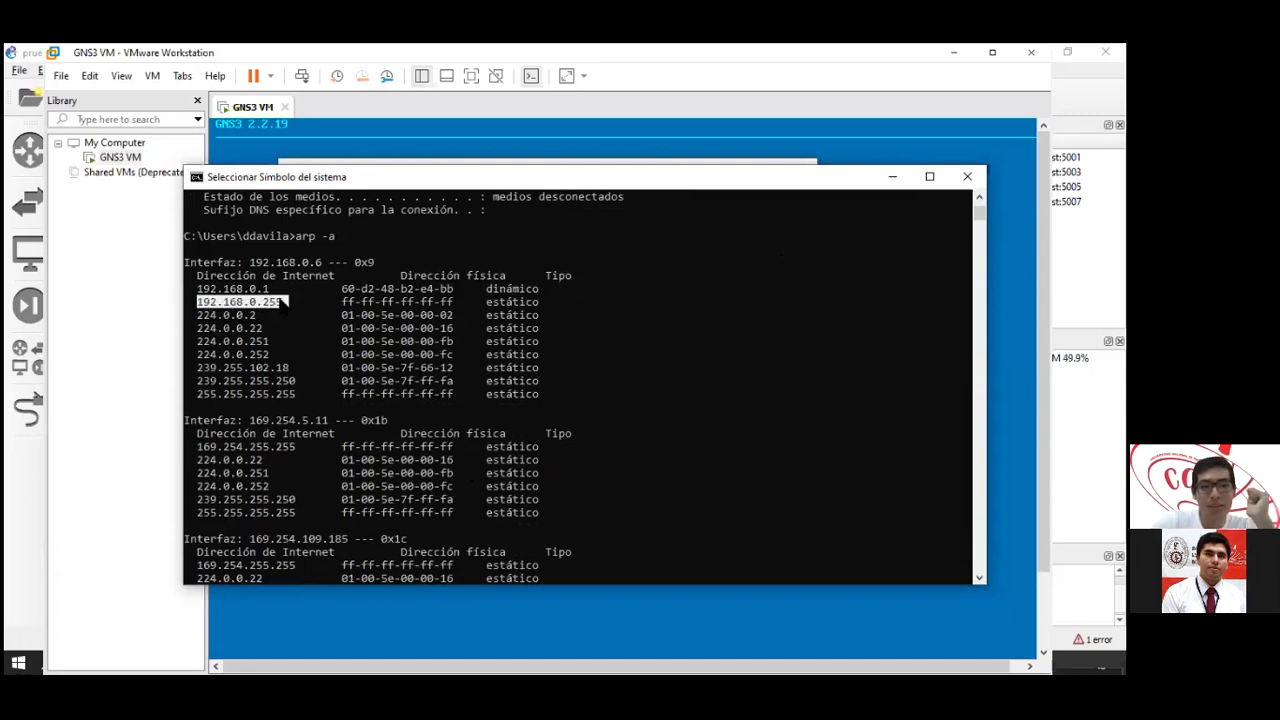
{"action": "left_click_drag", "start_coordinate": [344, 301], "coordinate": [458, 304]}
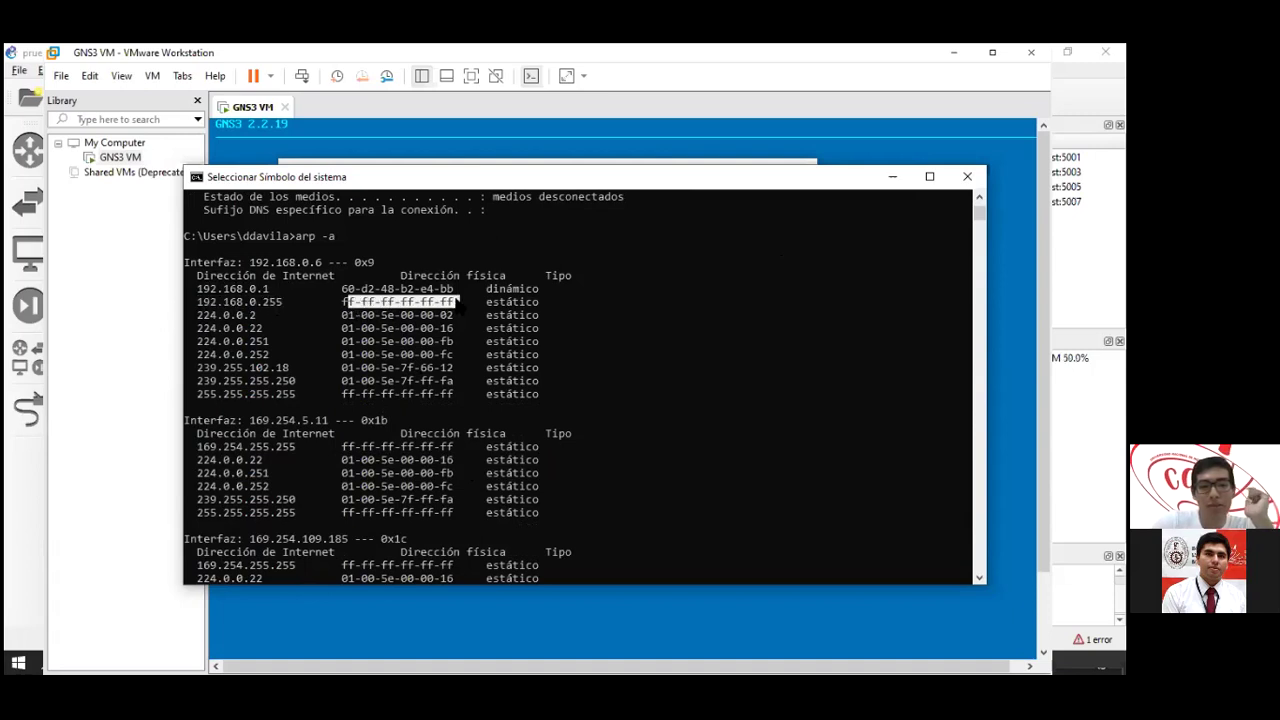
{"action": "double_click", "coordinate": [264, 367]}
{"action": "left_click", "coordinate": [357, 394]}
{"action": "left_click", "coordinate": [390, 315]}
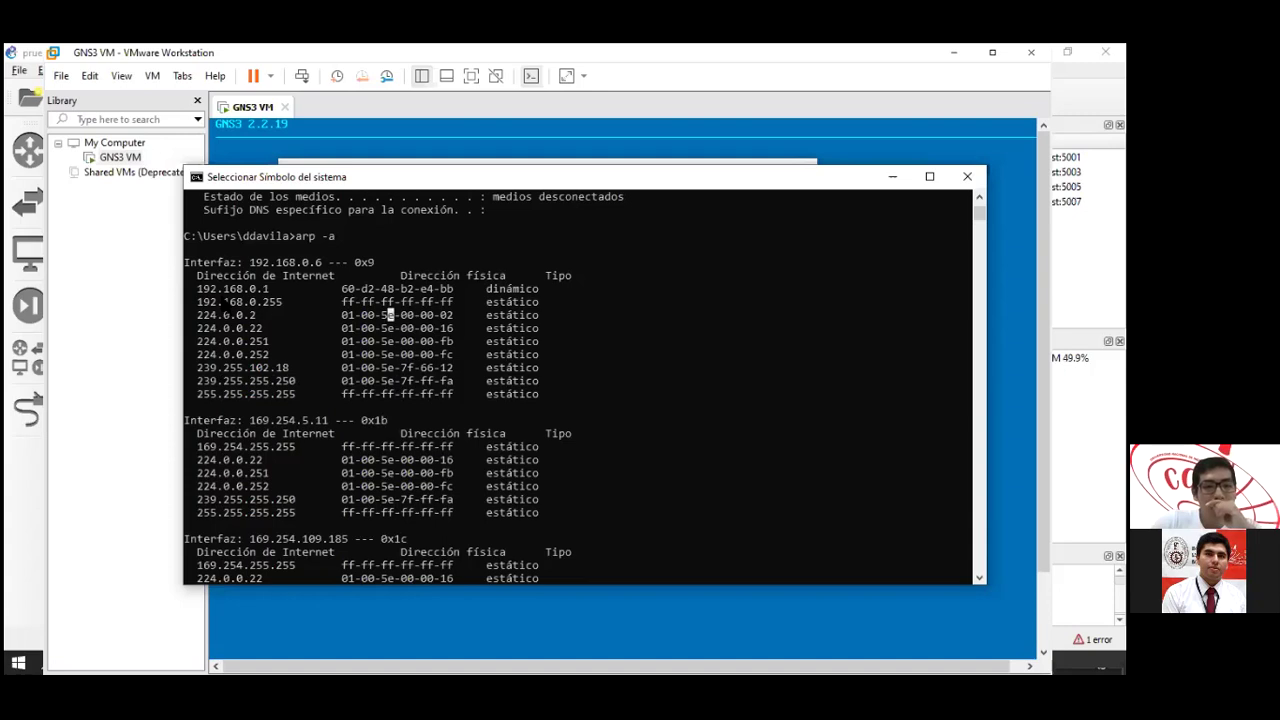
{"action": "left_click_drag", "start_coordinate": [191, 288], "coordinate": [548, 303]}
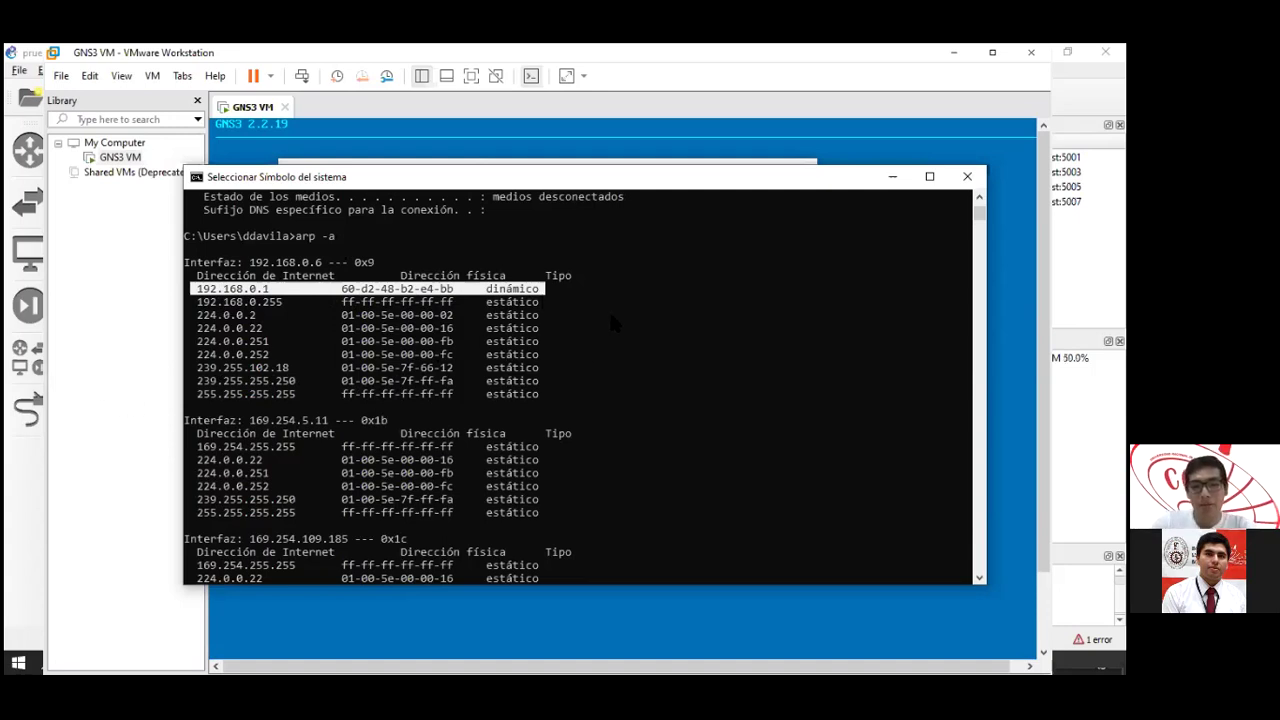
Leave the Command Prompt, dismiss the VMware software update notice, and switch back to the GNS3 topology.
{"action": "key", "text": "alt+Tab"}
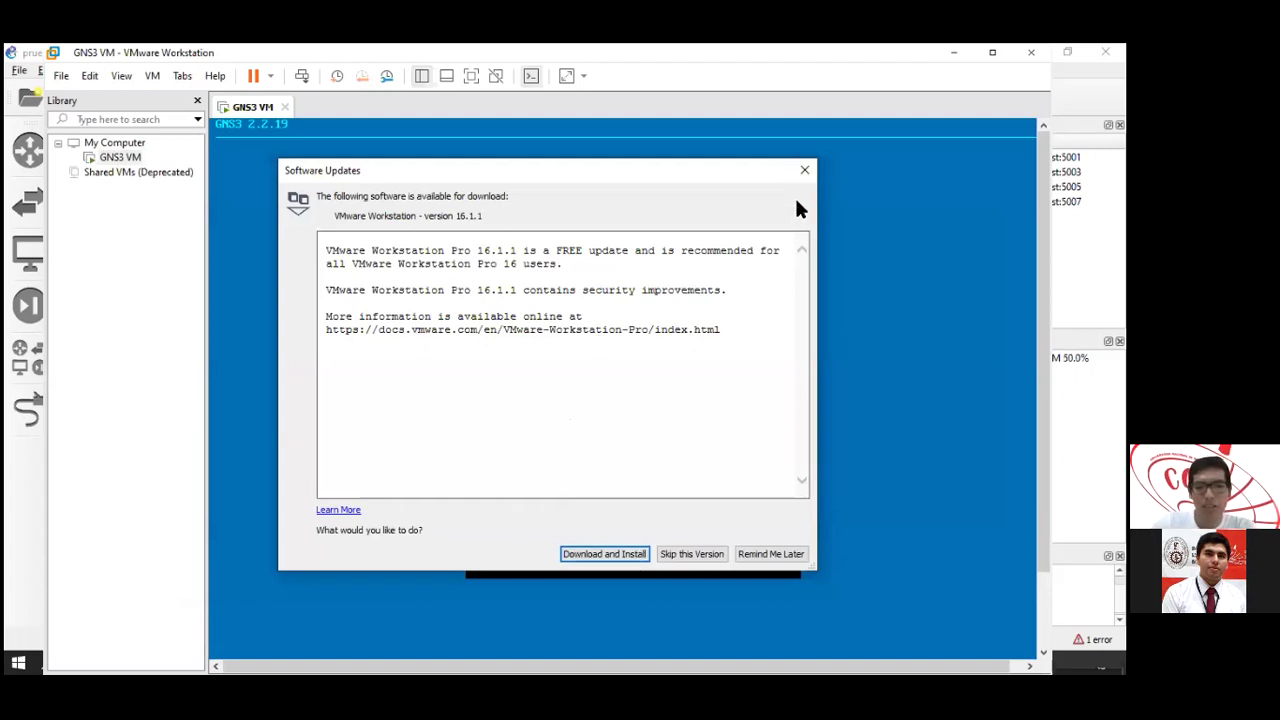
{"action": "left_click", "coordinate": [804, 170]}
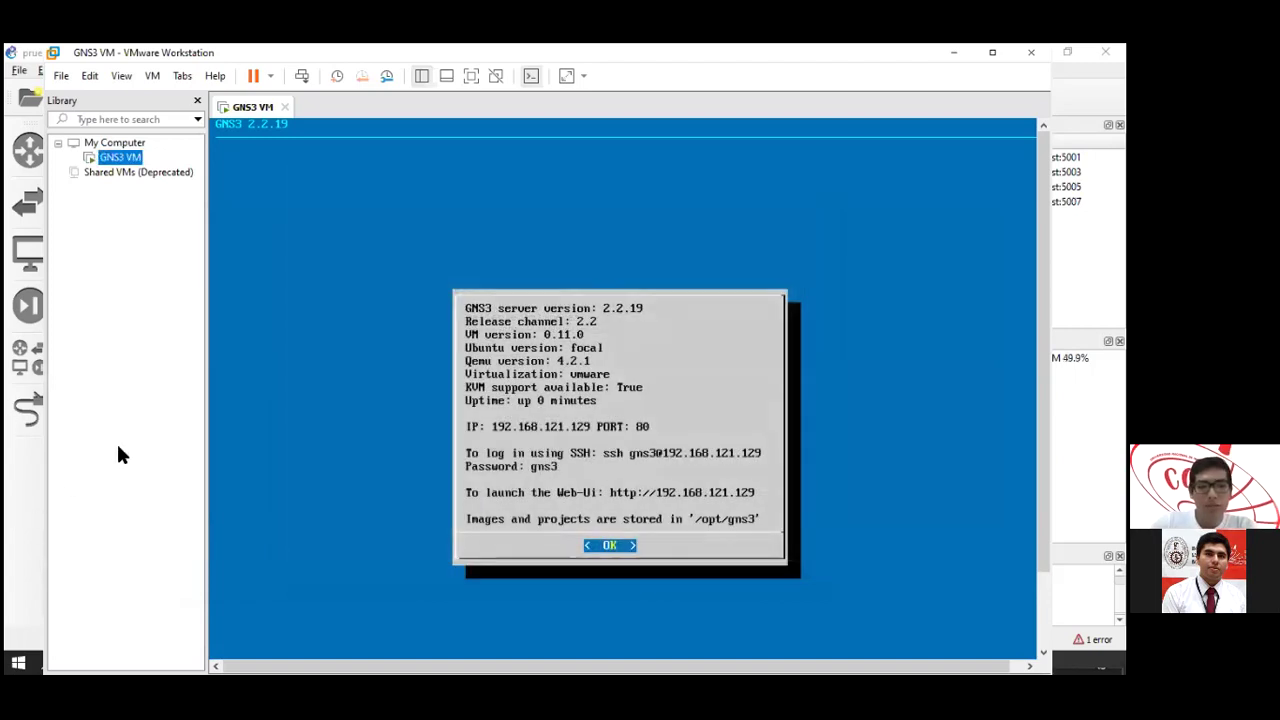
{"action": "key", "text": "alt+Tab"}
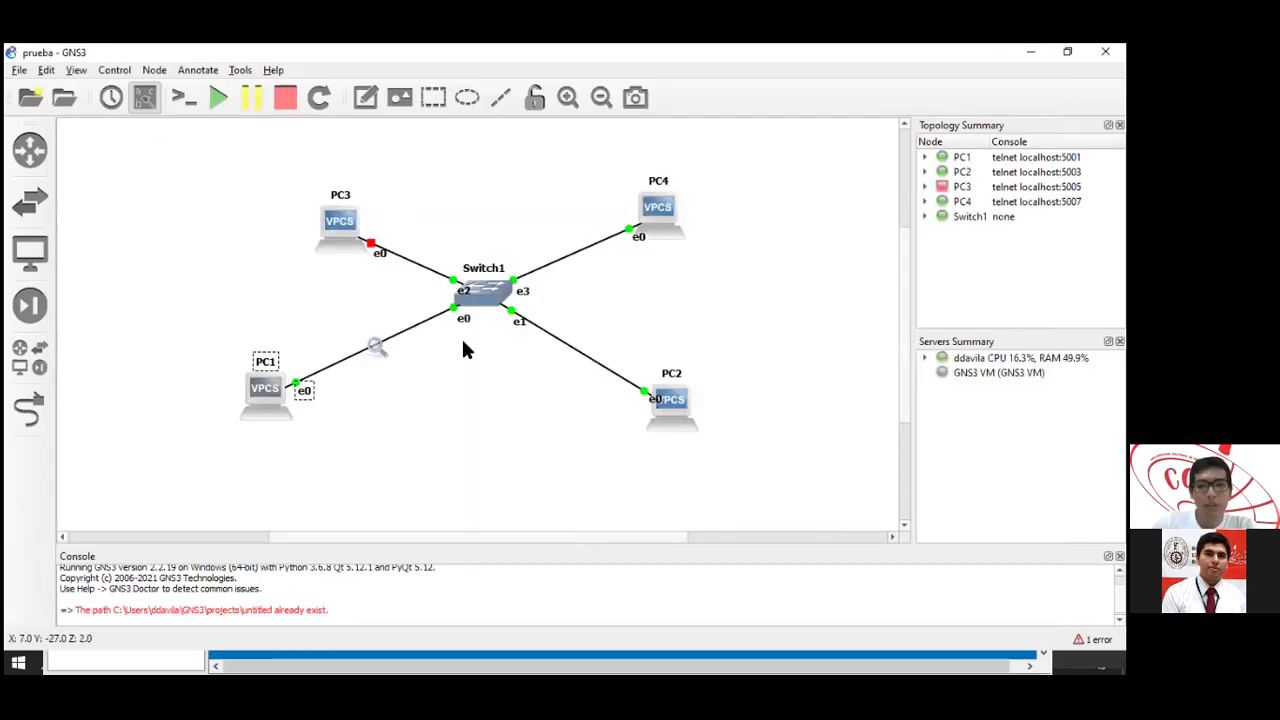
Add two Cisco 3725 routers, R1 and R2, side by side in the empty area below PC1 and PC2.
{"action": "scroll", "coordinate": [314, 334], "scroll_direction": "down", "scroll_amount": 3}
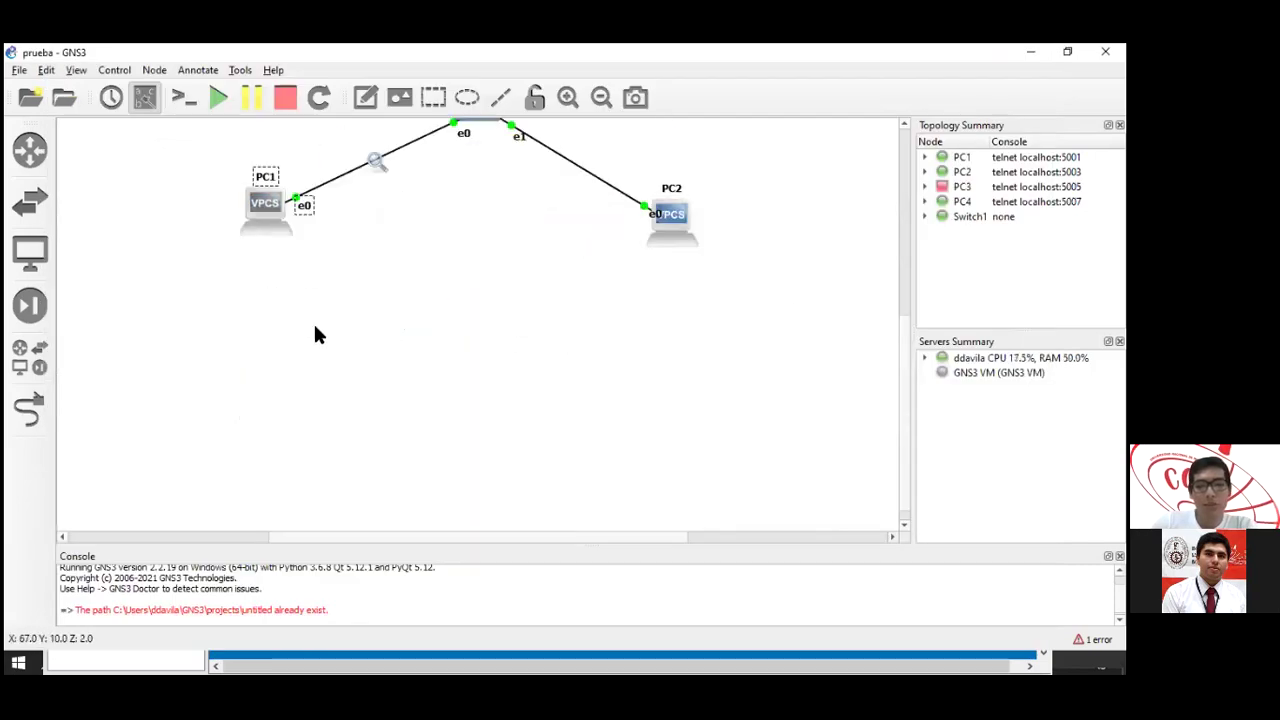
{"action": "left_click", "coordinate": [29, 152]}
{"action": "left_click_drag", "start_coordinate": [88, 163], "coordinate": [385, 322]}
{"action": "left_click_drag", "start_coordinate": [126, 178], "coordinate": [650, 356]}
{"action": "left_click", "coordinate": [259, 124]}
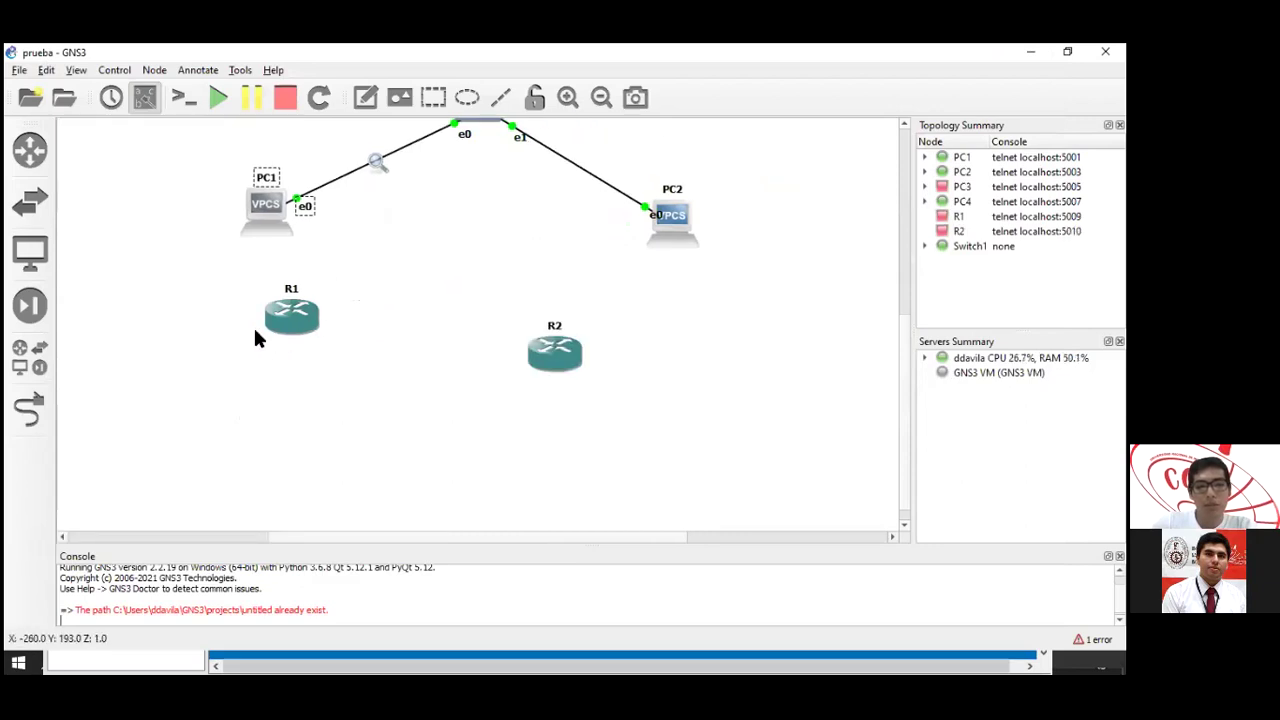
{"action": "left_click_drag", "start_coordinate": [294, 312], "coordinate": [290, 346]}
Link R1's f0/0 interface to R2's f0/0 interface.
{"action": "left_click", "coordinate": [30, 418]}
{"action": "left_click", "coordinate": [284, 350]}
{"action": "left_click", "coordinate": [325, 362]}
{"action": "left_click", "coordinate": [575, 360]}
{"action": "left_click", "coordinate": [591, 359]}
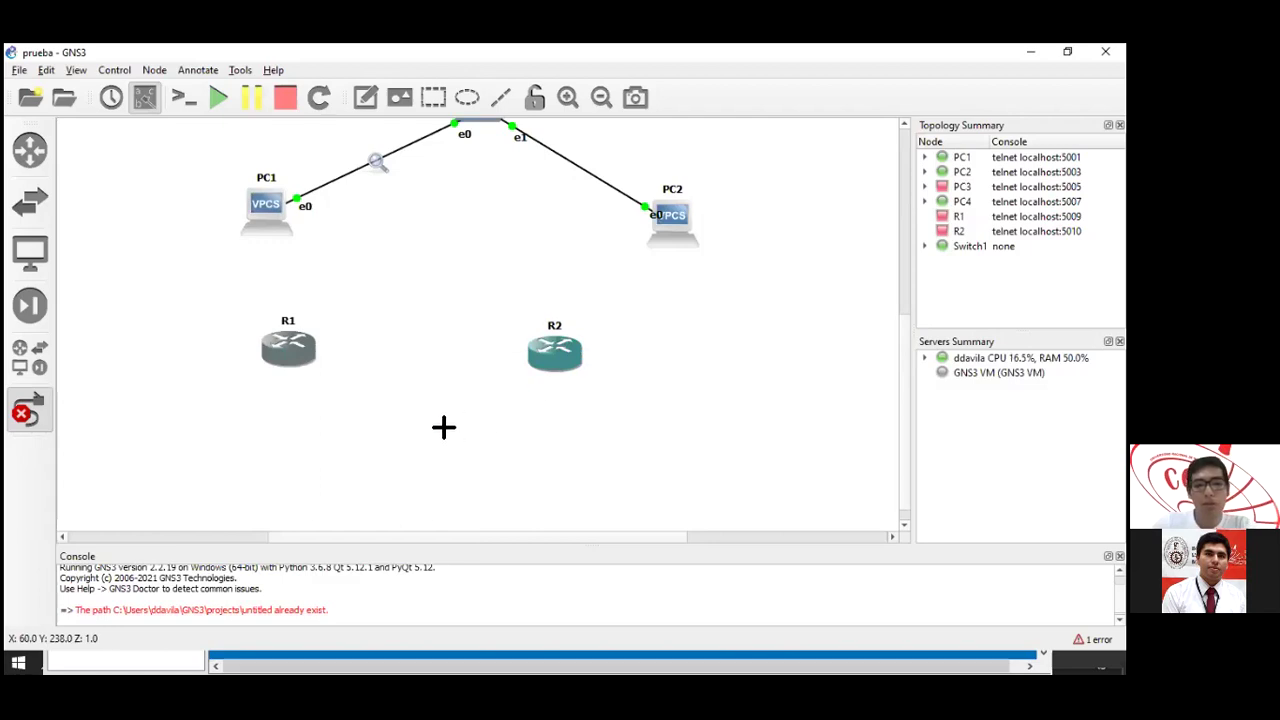
{"action": "scroll", "coordinate": [430, 410], "scroll_direction": "up", "scroll_amount": 3}
{"action": "scroll", "coordinate": [428, 405], "scroll_direction": "up", "scroll_amount": 1}
{"action": "scroll", "coordinate": [390, 390], "scroll_direction": "down", "scroll_amount": 3}
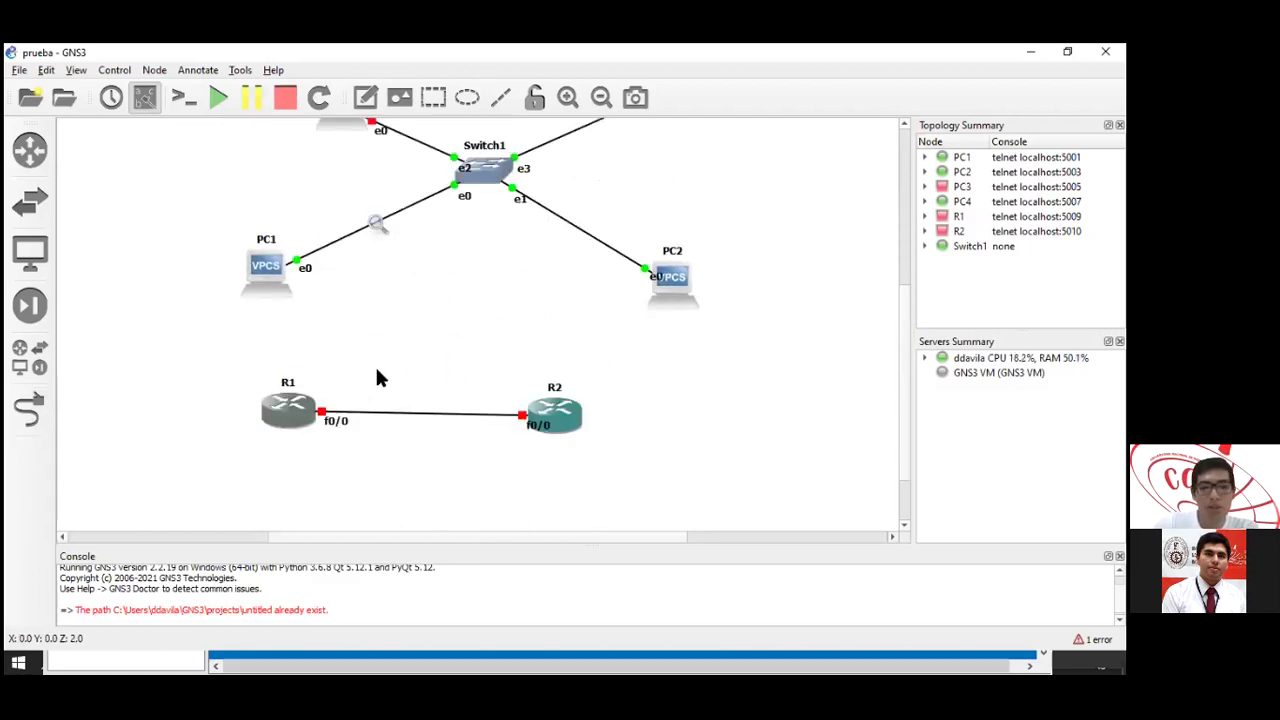
Select routers R1 and R2 together and start both of them.
{"action": "left_click_drag", "start_coordinate": [218, 362], "coordinate": [608, 488]}
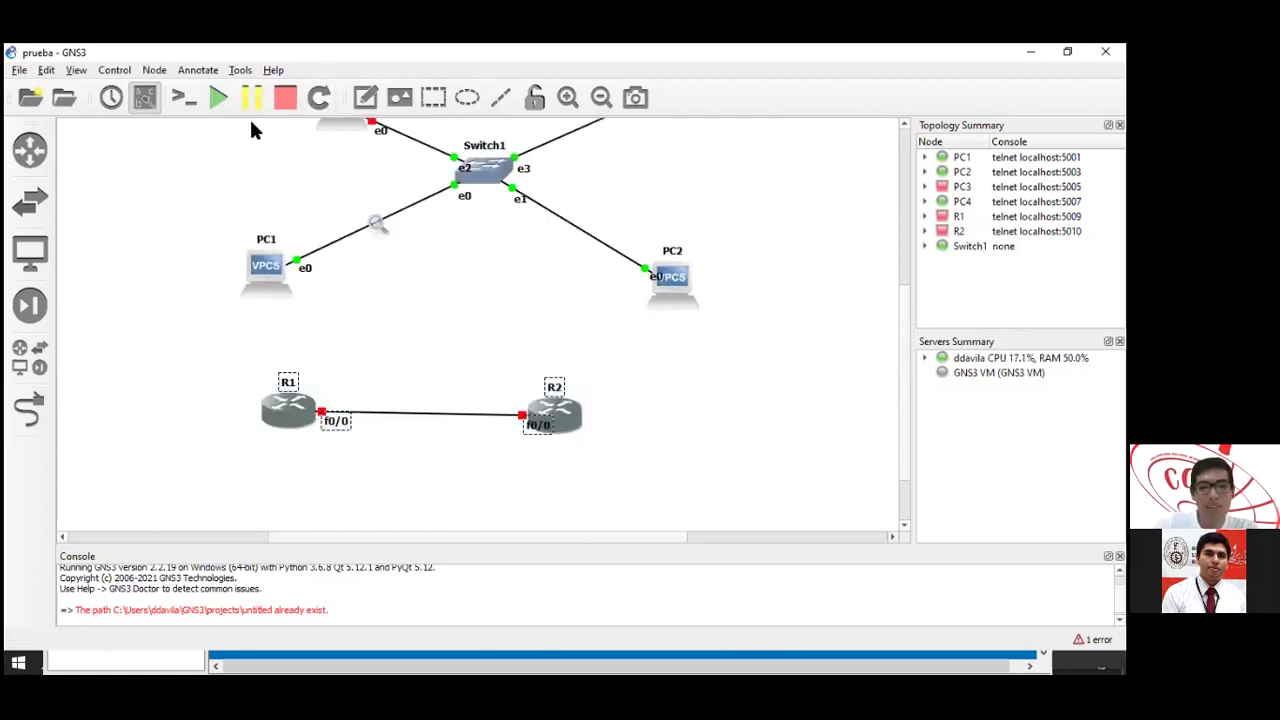
{"action": "left_click_drag", "start_coordinate": [208, 336], "coordinate": [740, 475]}
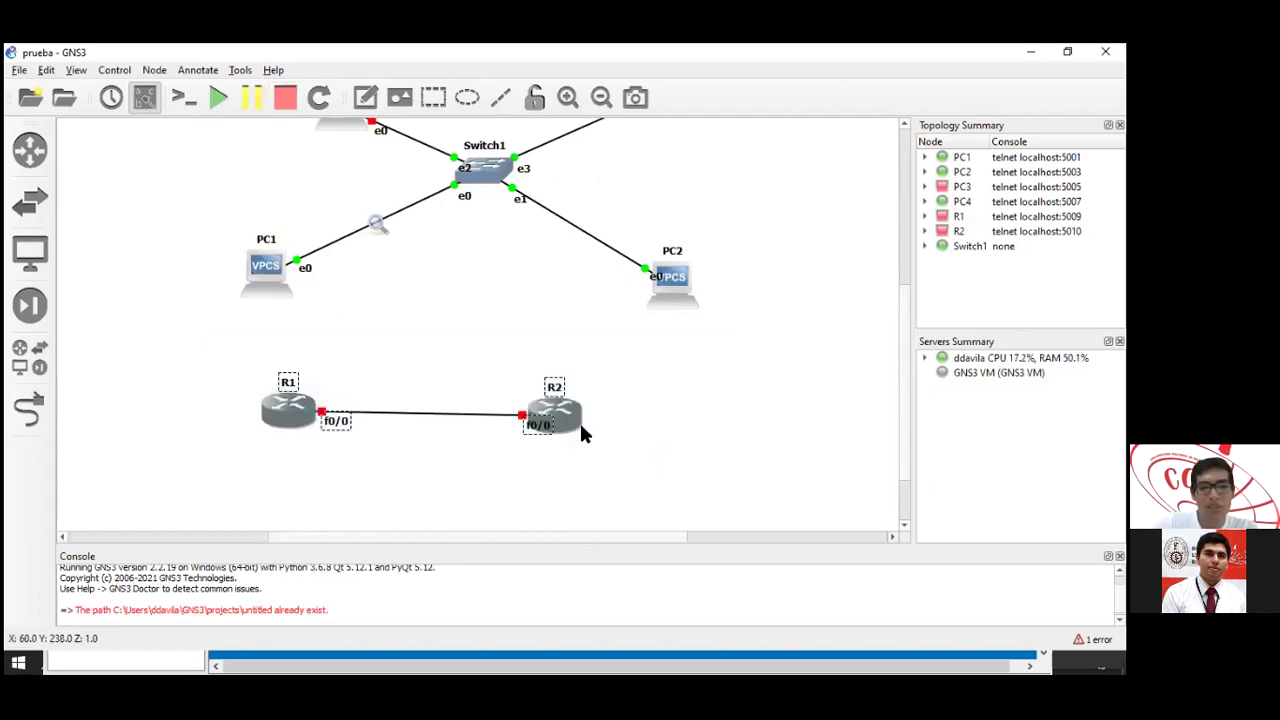
{"action": "right_click", "coordinate": [570, 420]}
{"action": "left_click", "coordinate": [600, 108]}
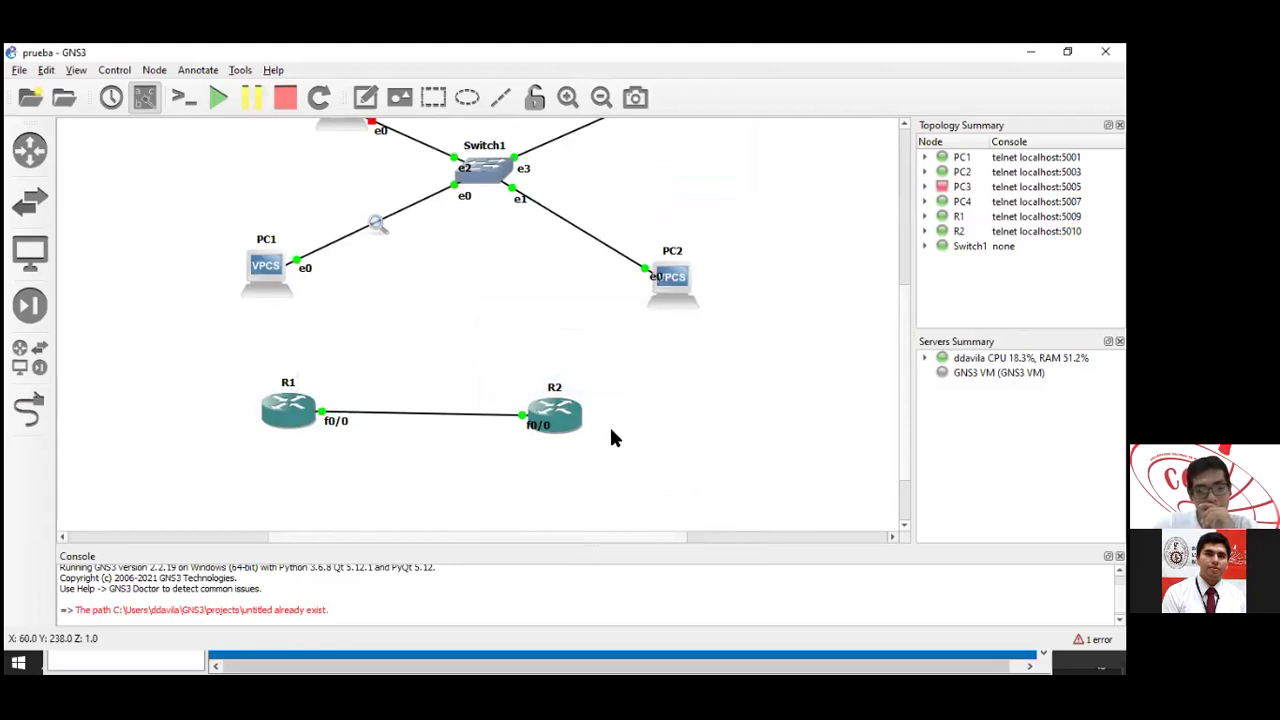
Start an Ethernet packet capture on the R1–R2 link, keeping the suggested file name and the capture visualization program enabled.
{"action": "right_click", "coordinate": [415, 414]}
{"action": "left_click", "coordinate": [440, 423]}
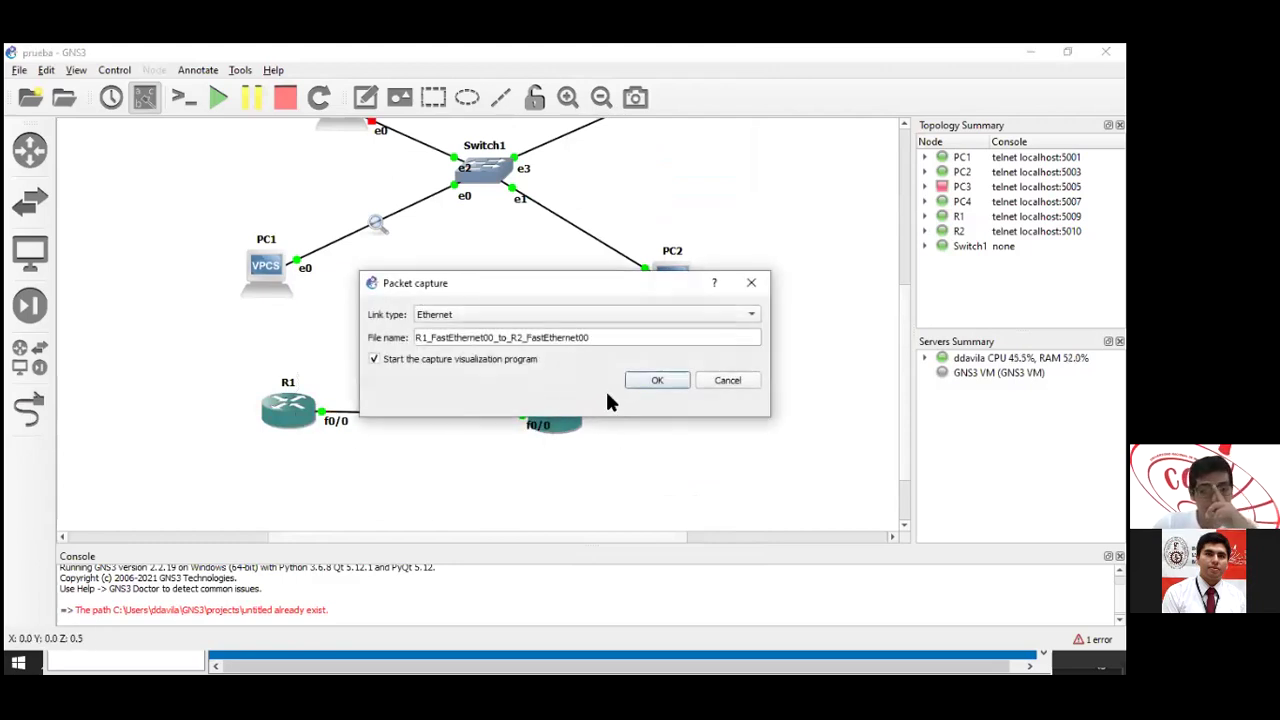
{"action": "left_click", "coordinate": [664, 380]}
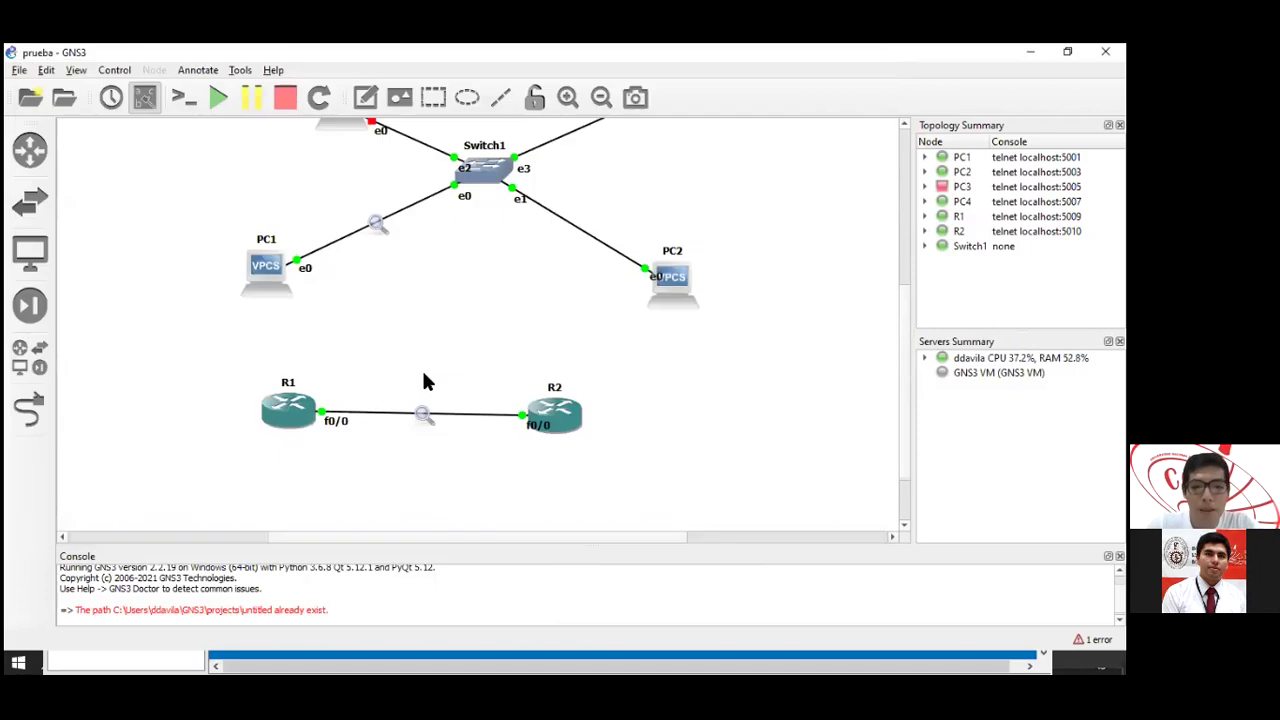
Open the consoles of R1 and R2, arrange them side by side, and bring R1's console to the front.
{"action": "right_click", "coordinate": [295, 420]}
{"action": "double_click", "coordinate": [292, 418]}
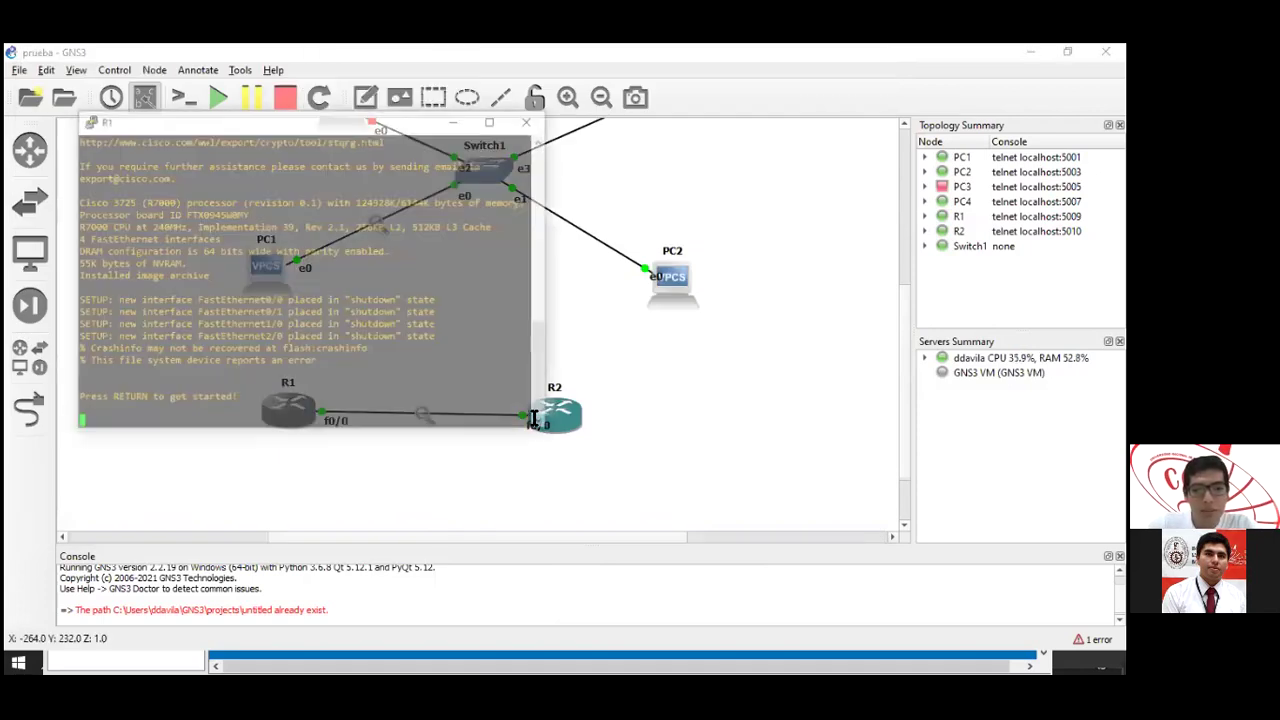
{"action": "left_click", "coordinate": [568, 420]}
{"action": "double_click", "coordinate": [568, 420]}
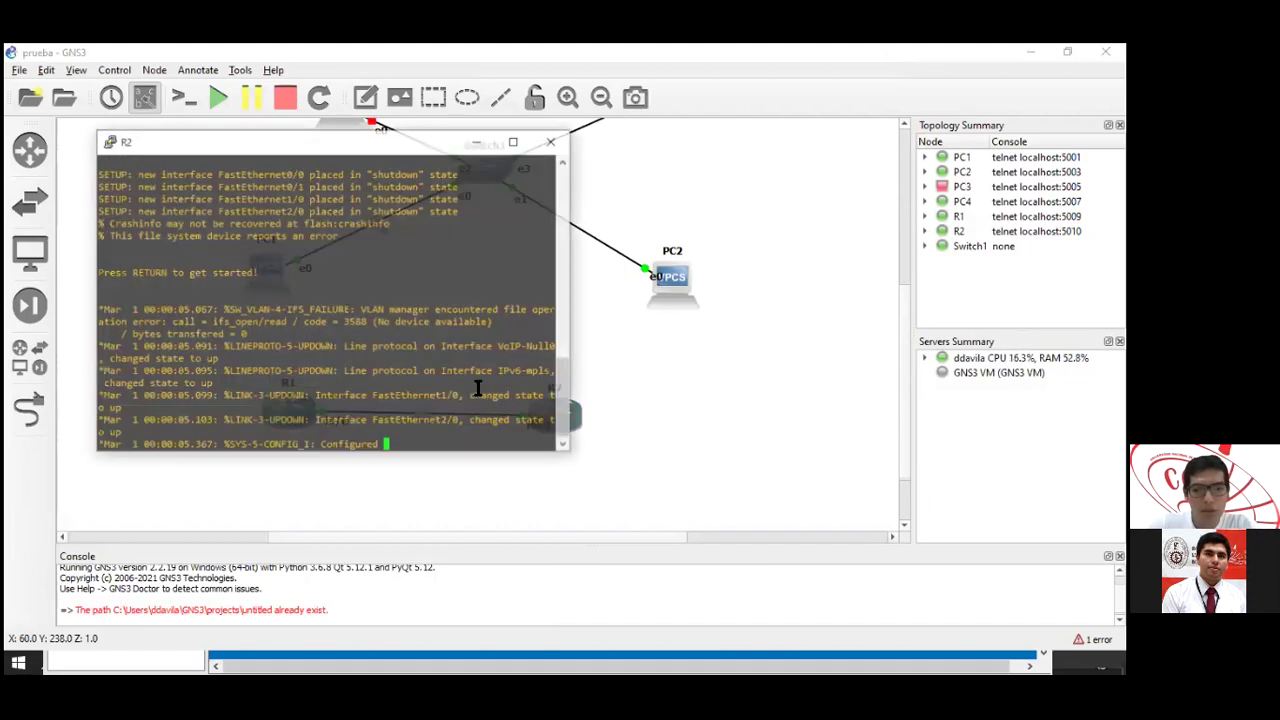
{"action": "left_click_drag", "start_coordinate": [322, 150], "coordinate": [714, 250]}
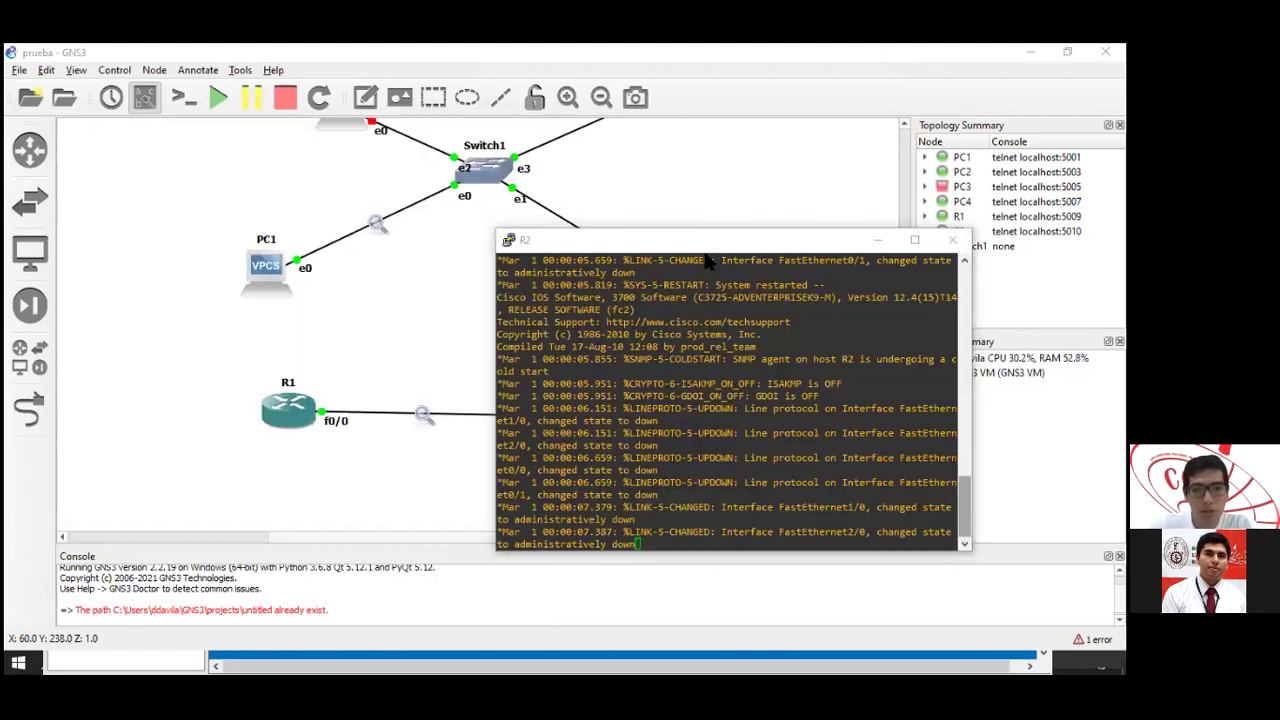
{"action": "key", "text": "alt+Tab"}
{"action": "key", "text": "alt+Tab"}
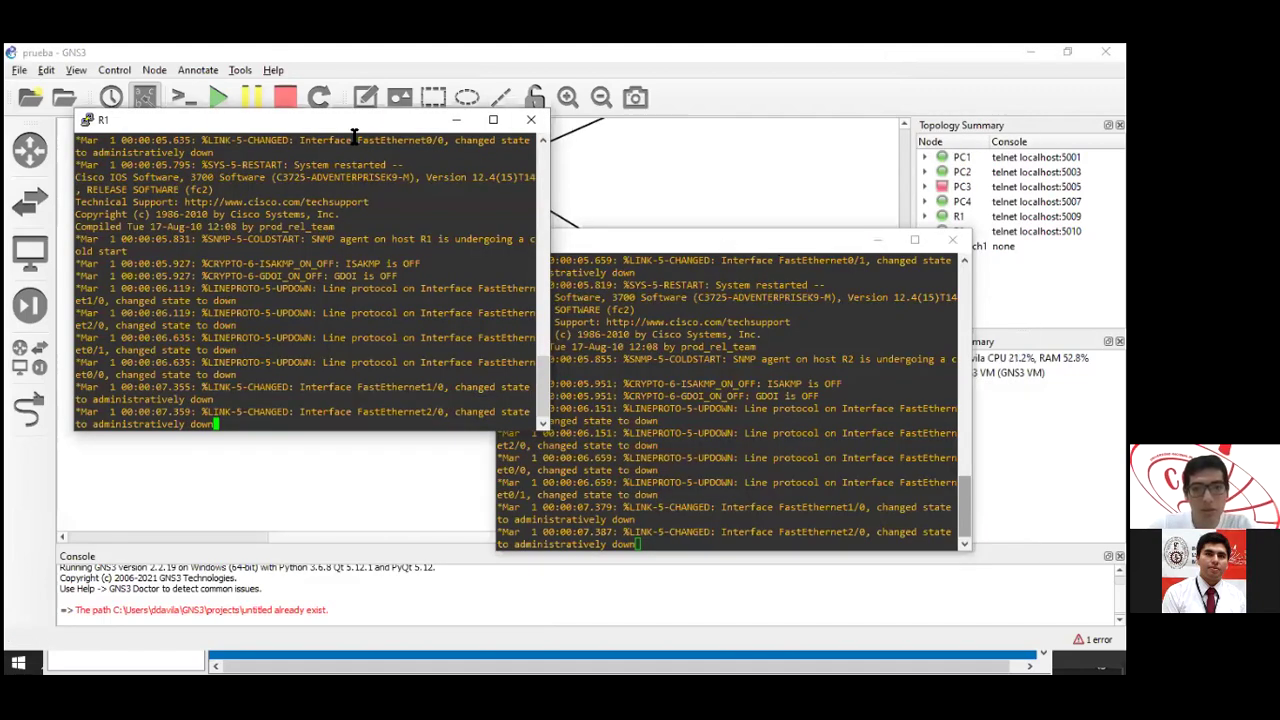
{"action": "left_click_drag", "start_coordinate": [350, 128], "coordinate": [326, 208]}
{"action": "left_click_drag", "start_coordinate": [751, 243], "coordinate": [825, 239]}
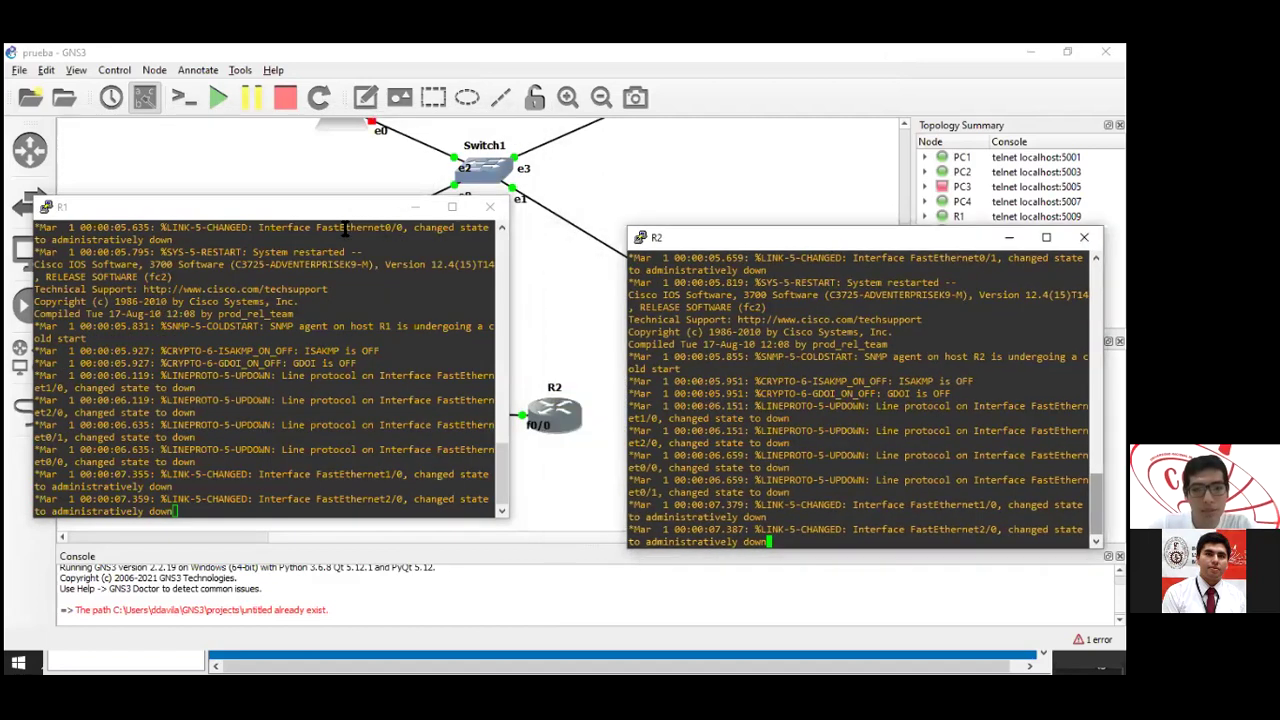
{"action": "left_click", "coordinate": [307, 425]}
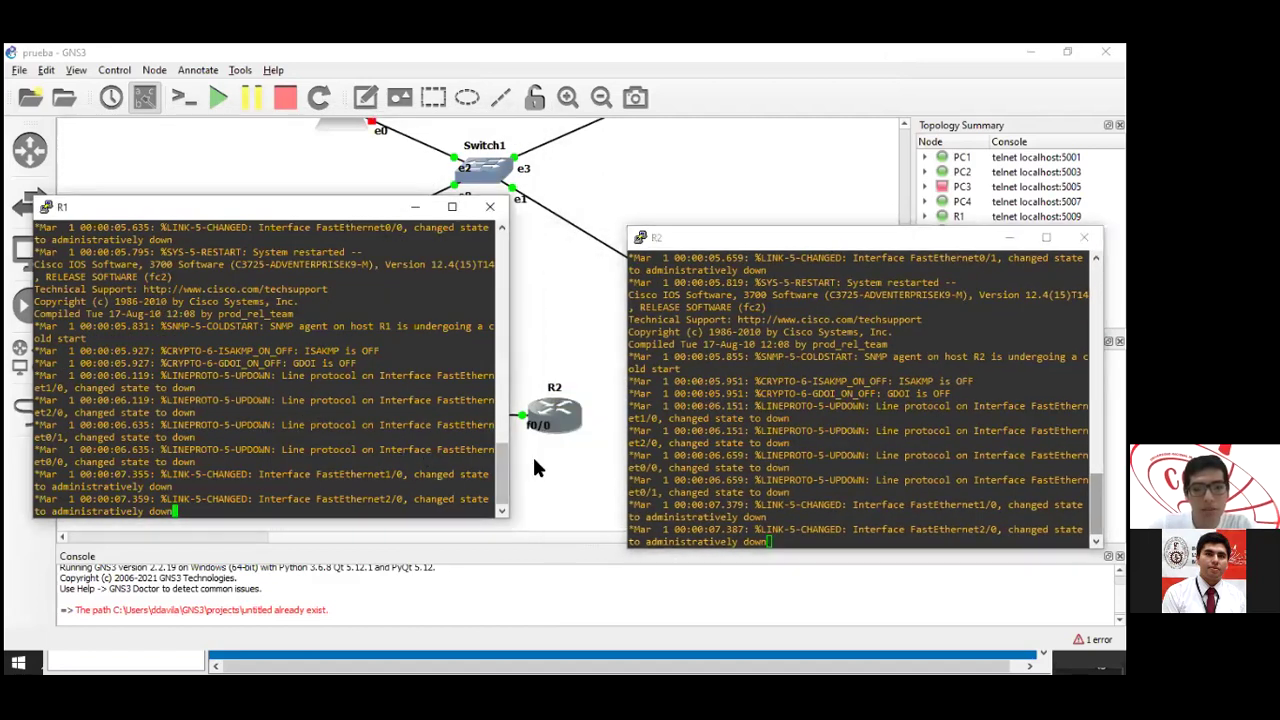
{"action": "key", "text": "alt+Tab"}
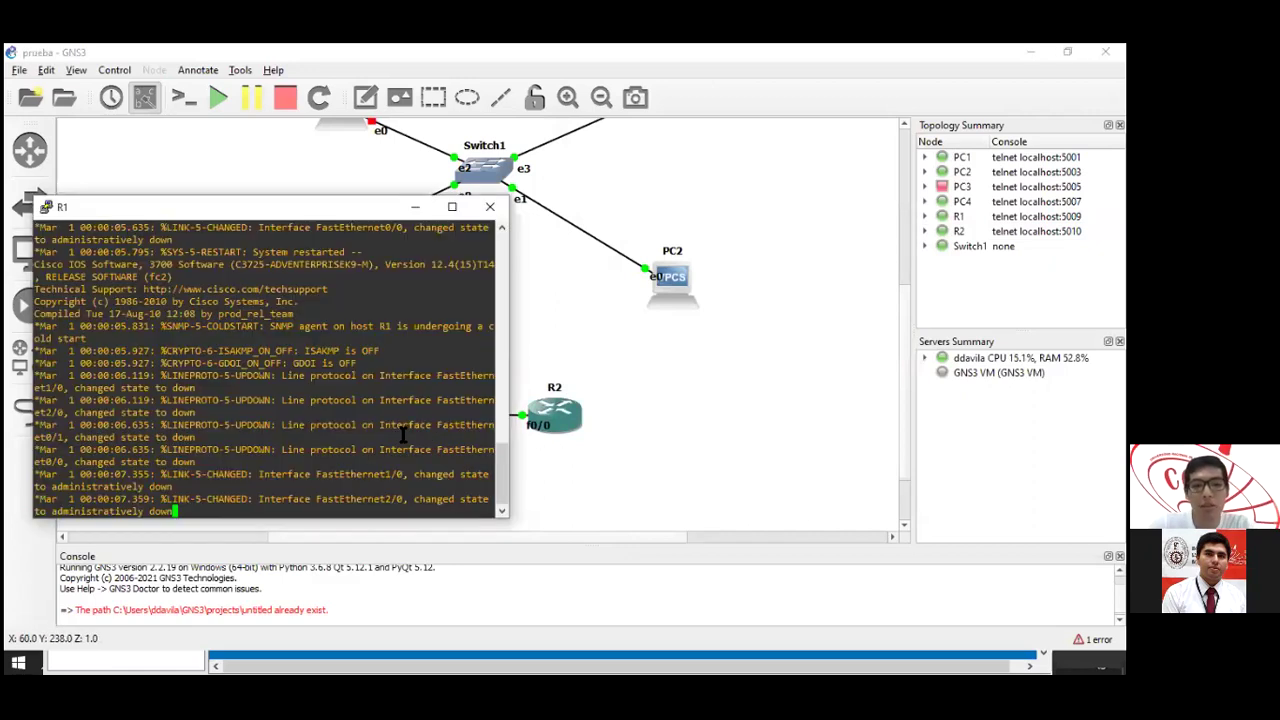
Bring up the R1# command prompt in R1's console with a few empty lines.
{"action": "key", "text": "Return"}
{"action": "key", "text": "Return"}
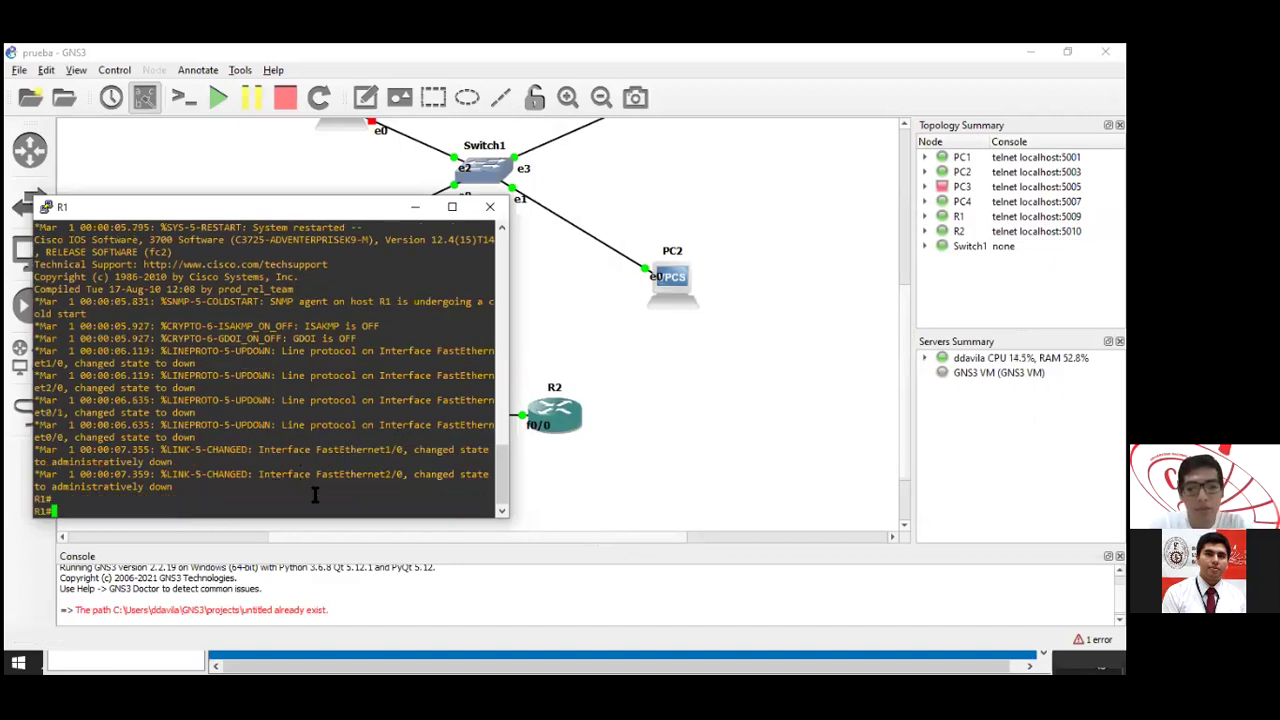
{"action": "key", "text": "Return"}
{"action": "key", "text": "Return"}
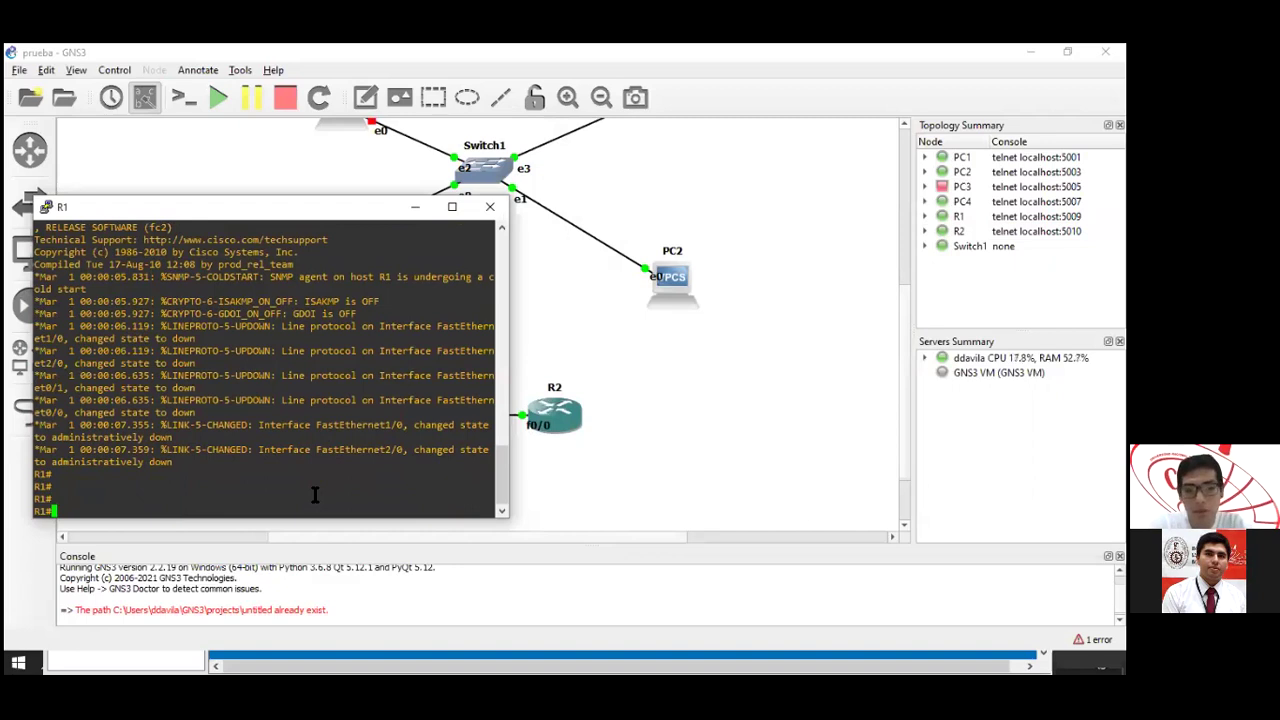
{"action": "key", "text": "Return"}
{"action": "key", "text": "Return"}
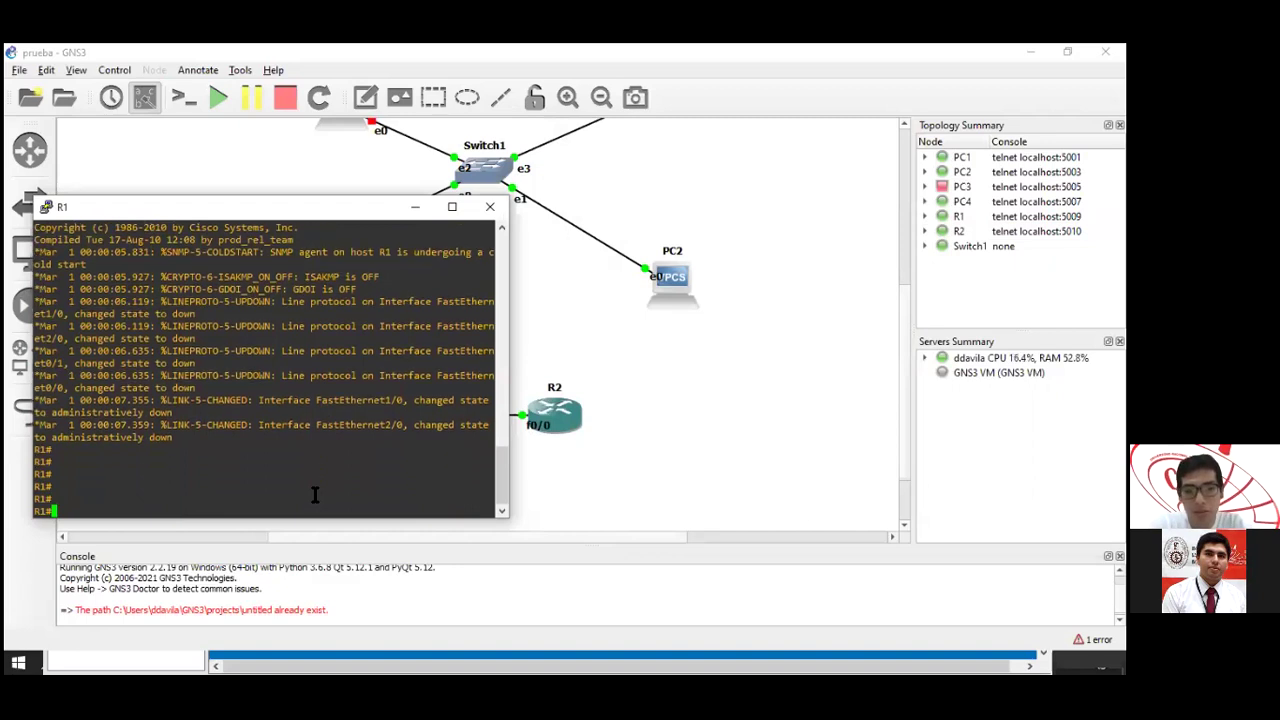
{"action": "type", "text": "show"}
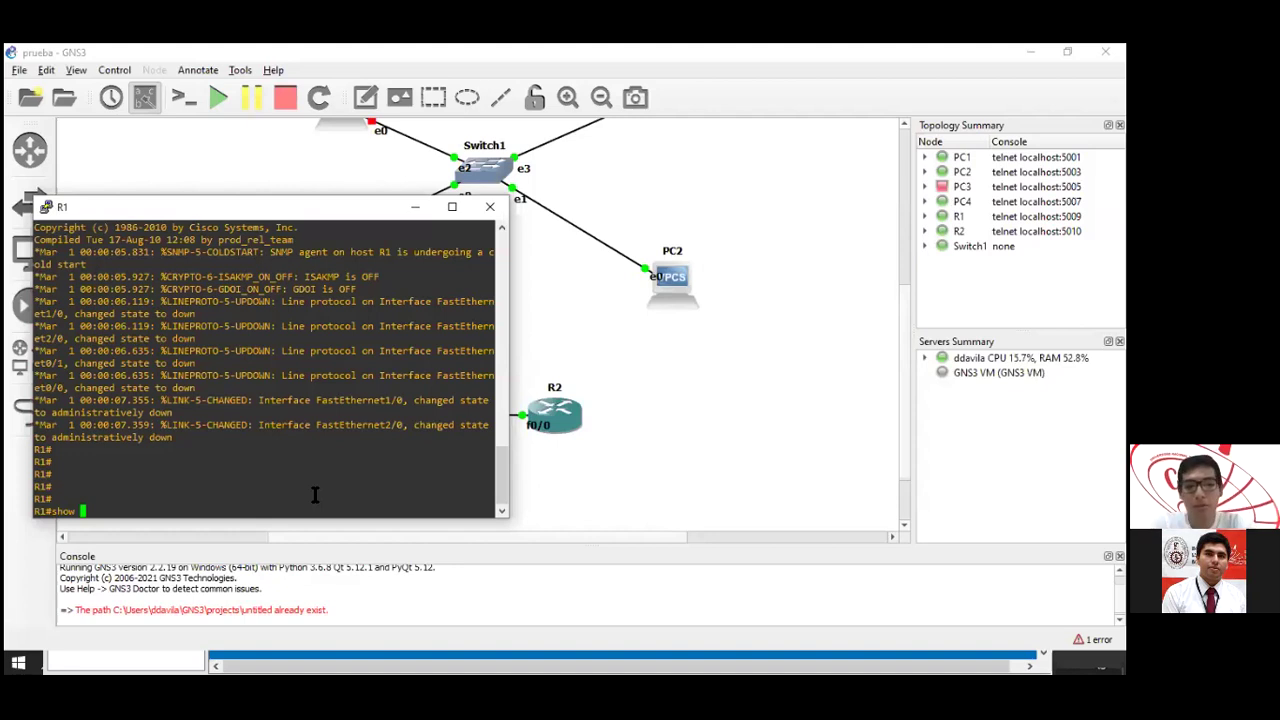
{"action": "key", "text": "BackSpace"}
{"action": "key", "text": "BackSpace"}
{"action": "key", "text": "BackSpace"}
{"action": "key", "text": "BackSpace"}
{"action": "key", "text": "BackSpace"}
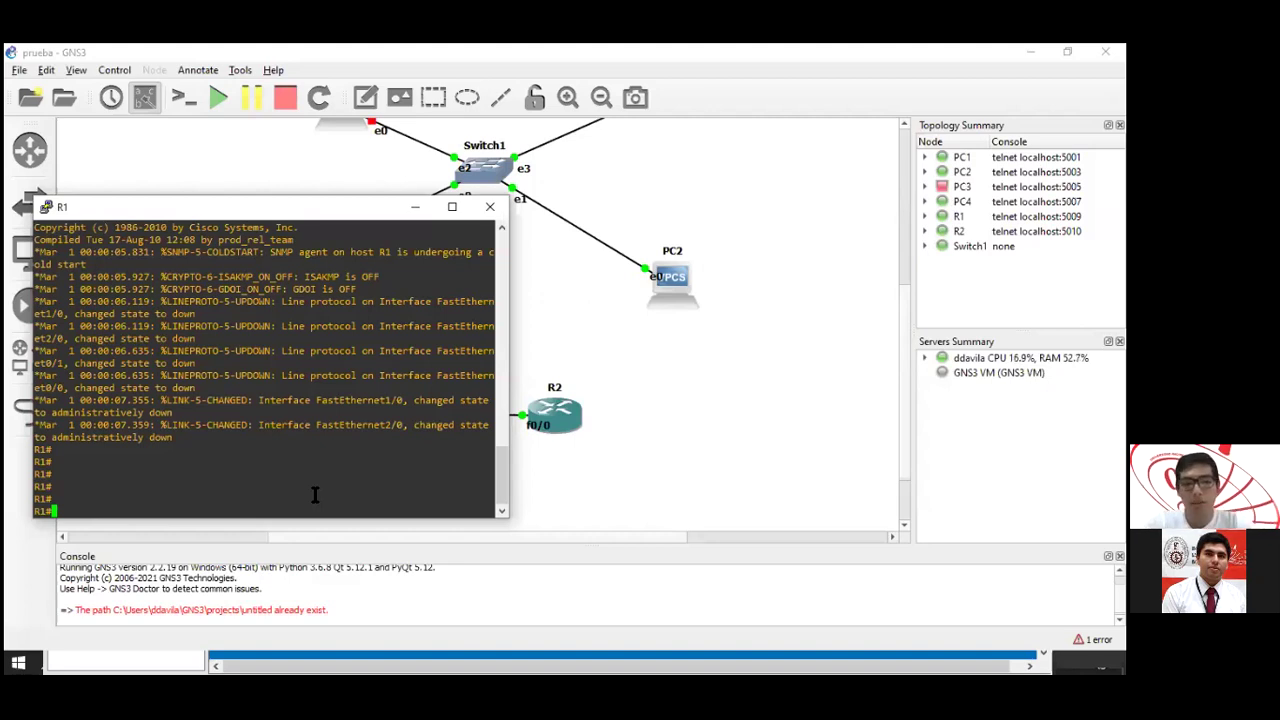
Enter global configuration mode on R1 with configure terminal and highlight the configuration prompt.
{"action": "type", "text": "configure terminal"}
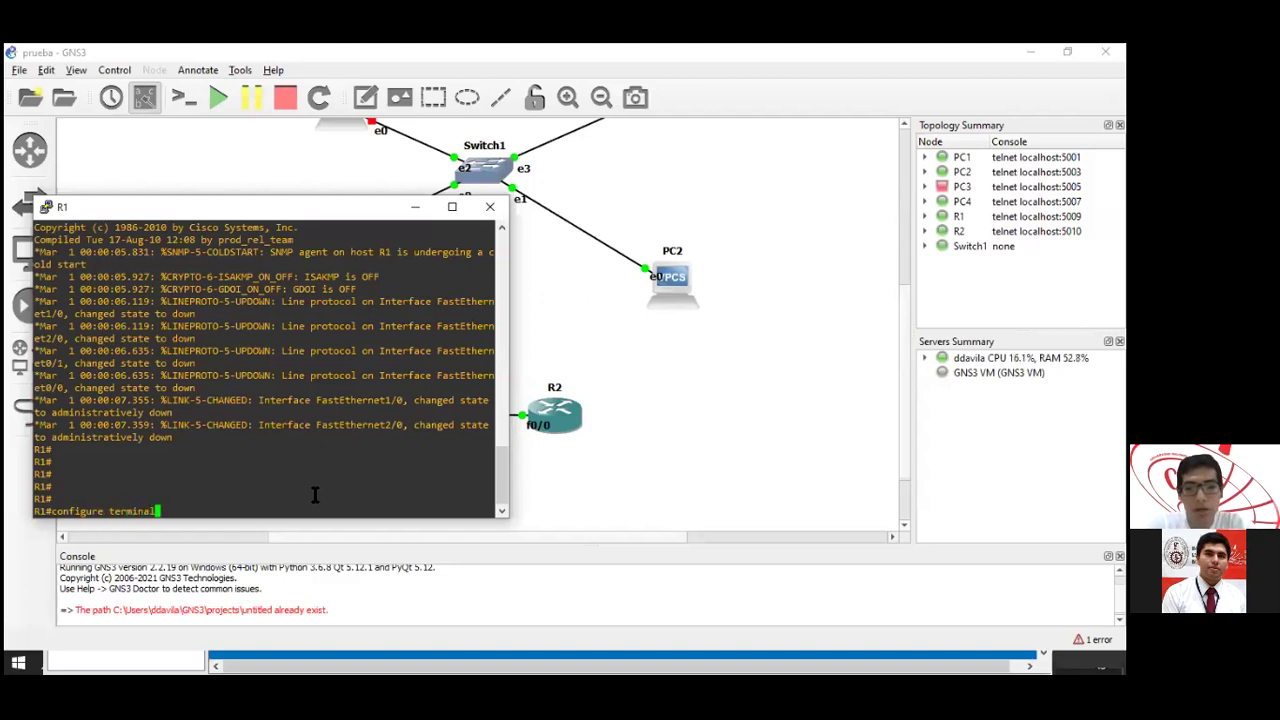
{"action": "key", "text": "Return"}
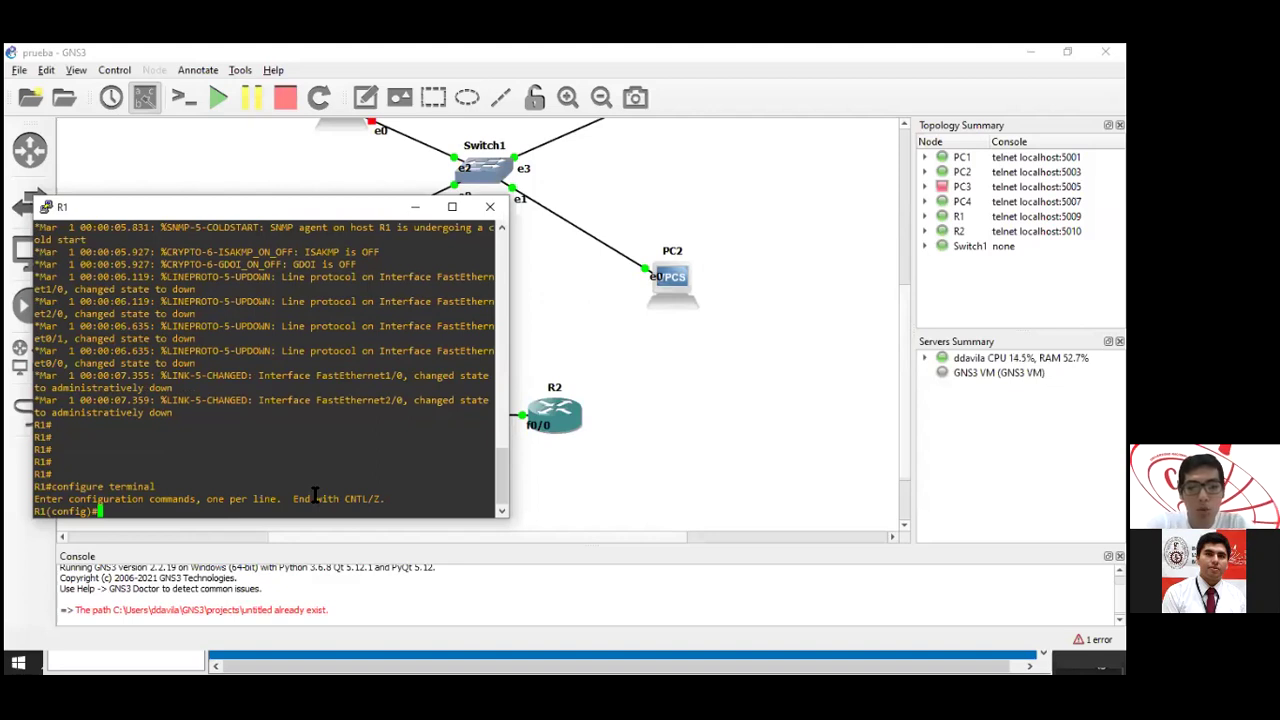
{"action": "left_click_drag", "start_coordinate": [40, 511], "coordinate": [117, 512]}
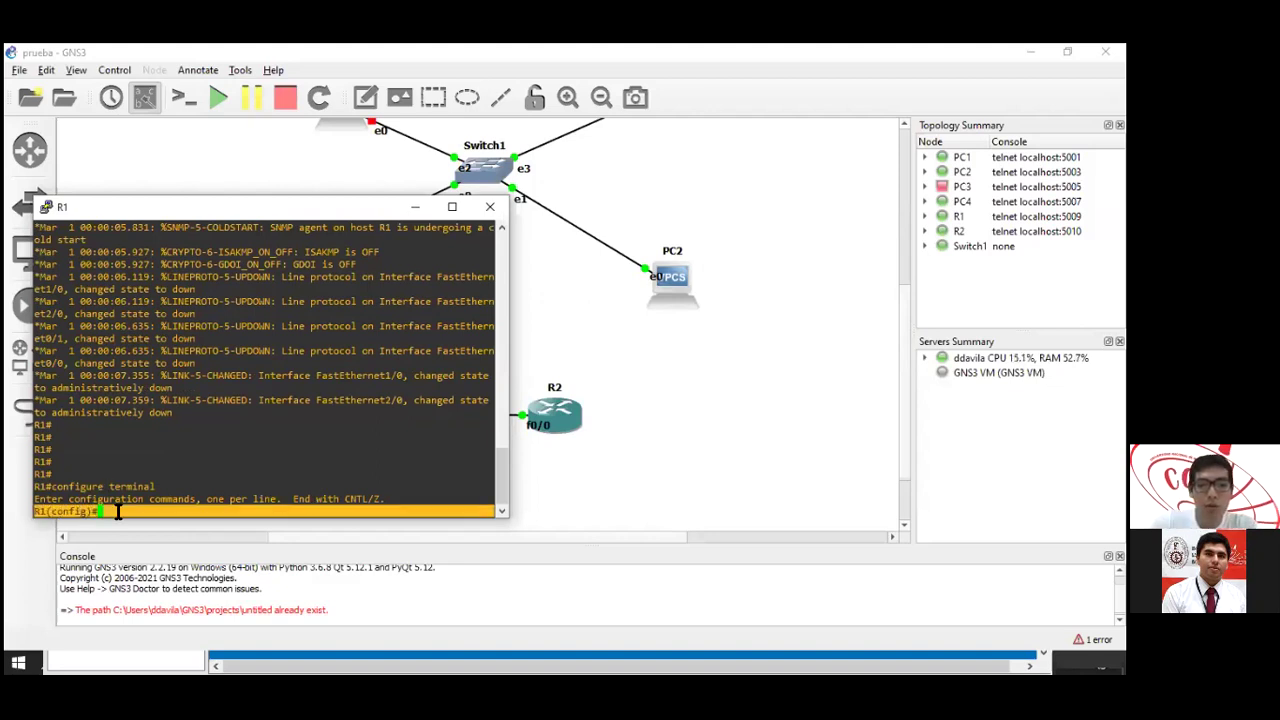
{"action": "left_click", "coordinate": [98, 511]}
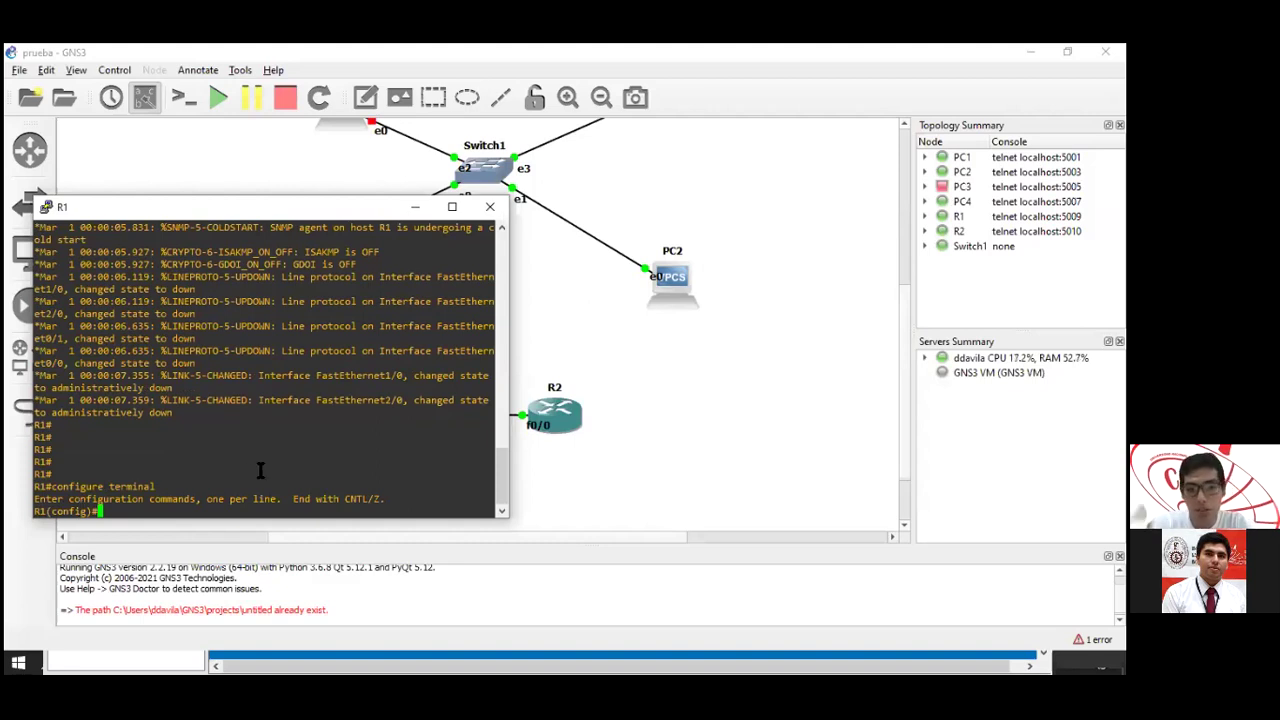
Glance at the router link in the topology, return to R1's console, and move its window clear of R1's f0/0 port.
{"action": "key", "text": "alt+Tab"}
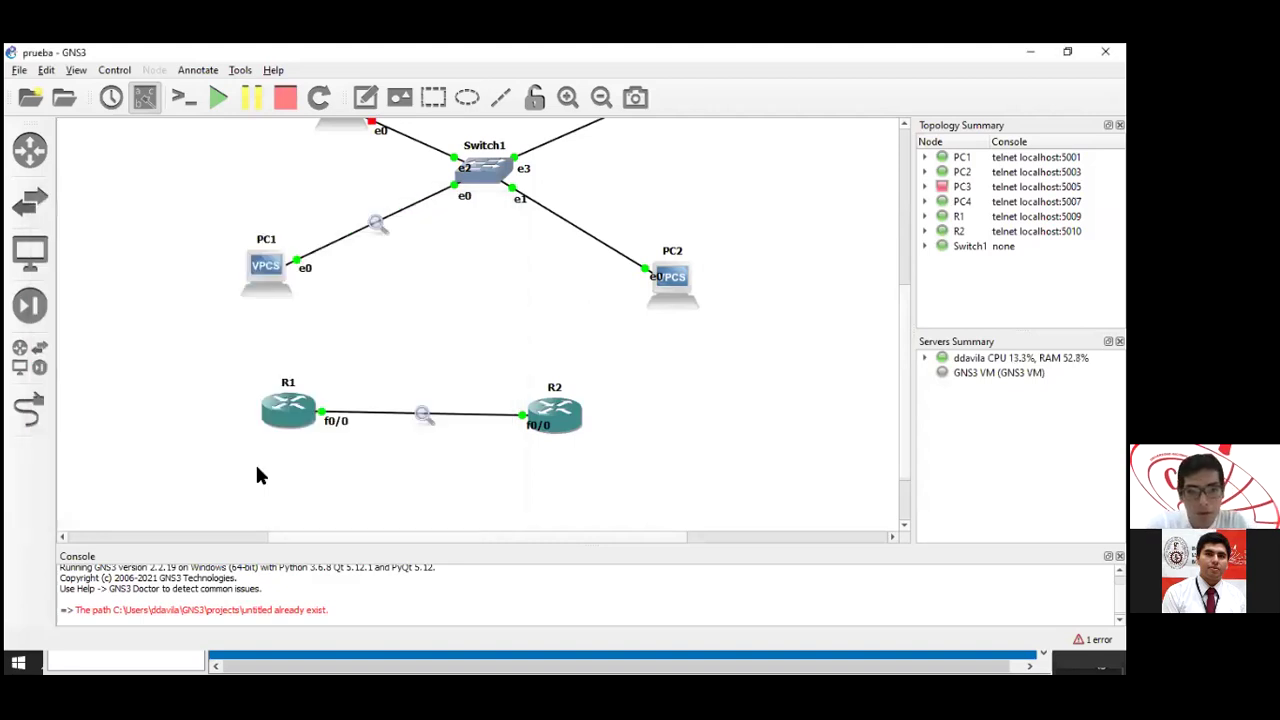
{"action": "key", "text": "alt+Tab"}
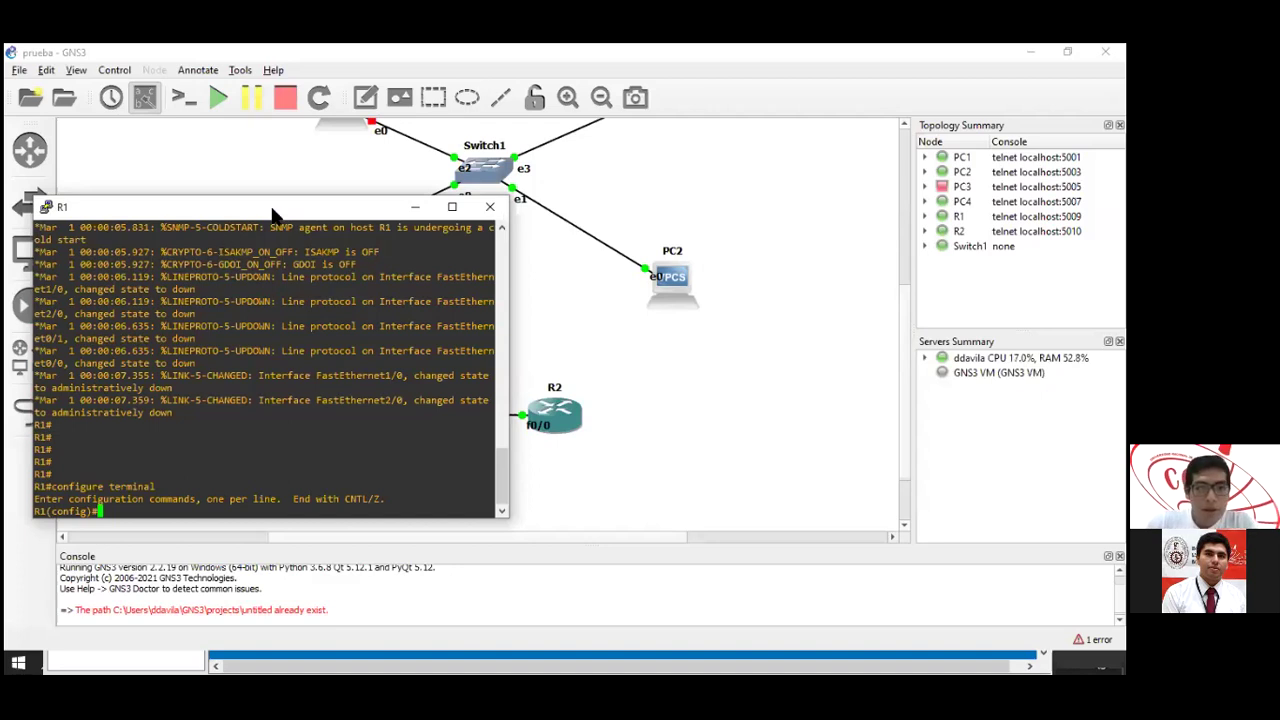
{"action": "left_click_drag", "start_coordinate": [285, 222], "coordinate": [662, 243]}
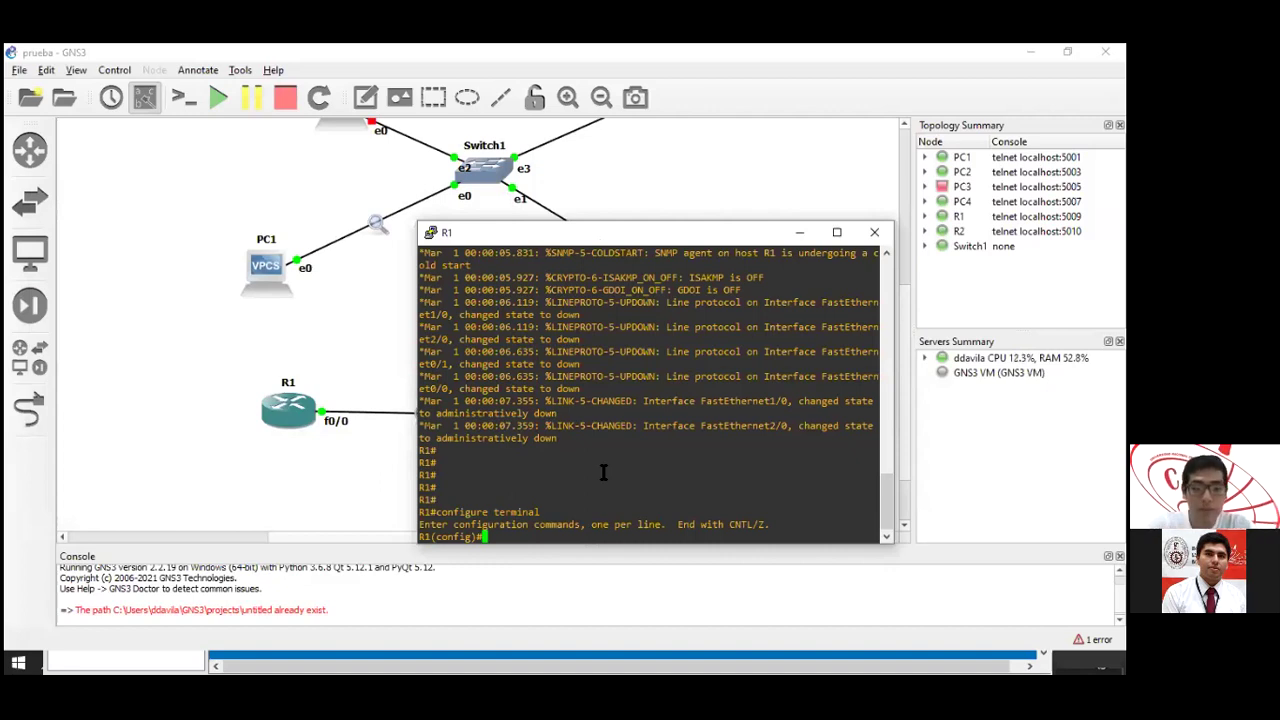
Enter interface configuration for fastethernet 0/0 on R1 and enable the interface with no shutdown.
{"action": "type", "text": "interf"}
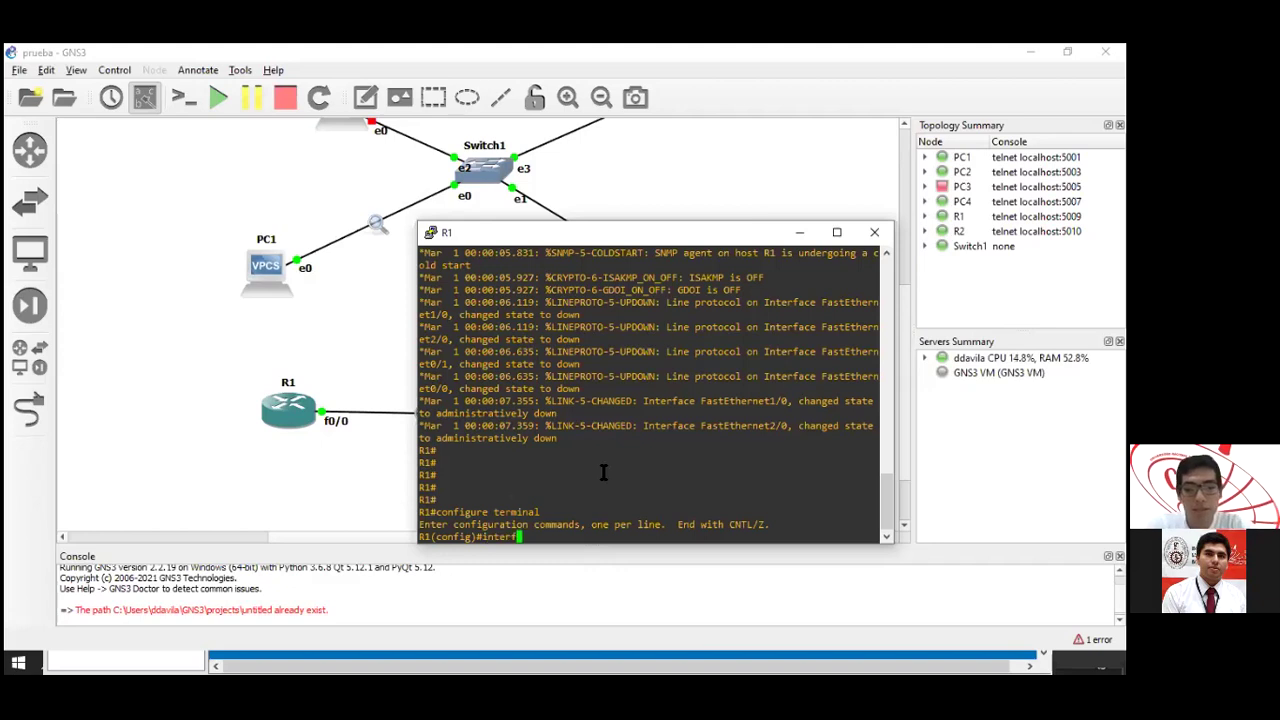
{"action": "key", "text": "Tab"}
{"action": "type", "text": "faste"}
{"action": "key", "text": "Tab"}
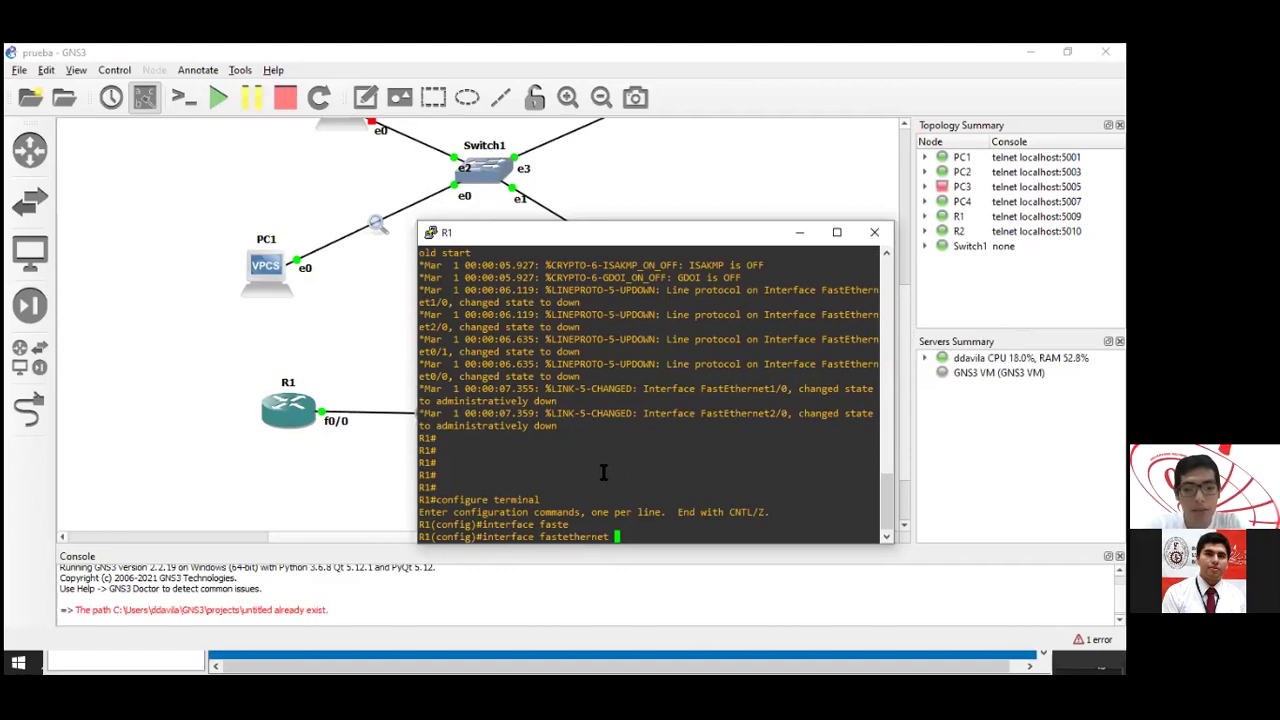
{"action": "type", "text": "0/0"}
{"action": "key", "text": "Return"}
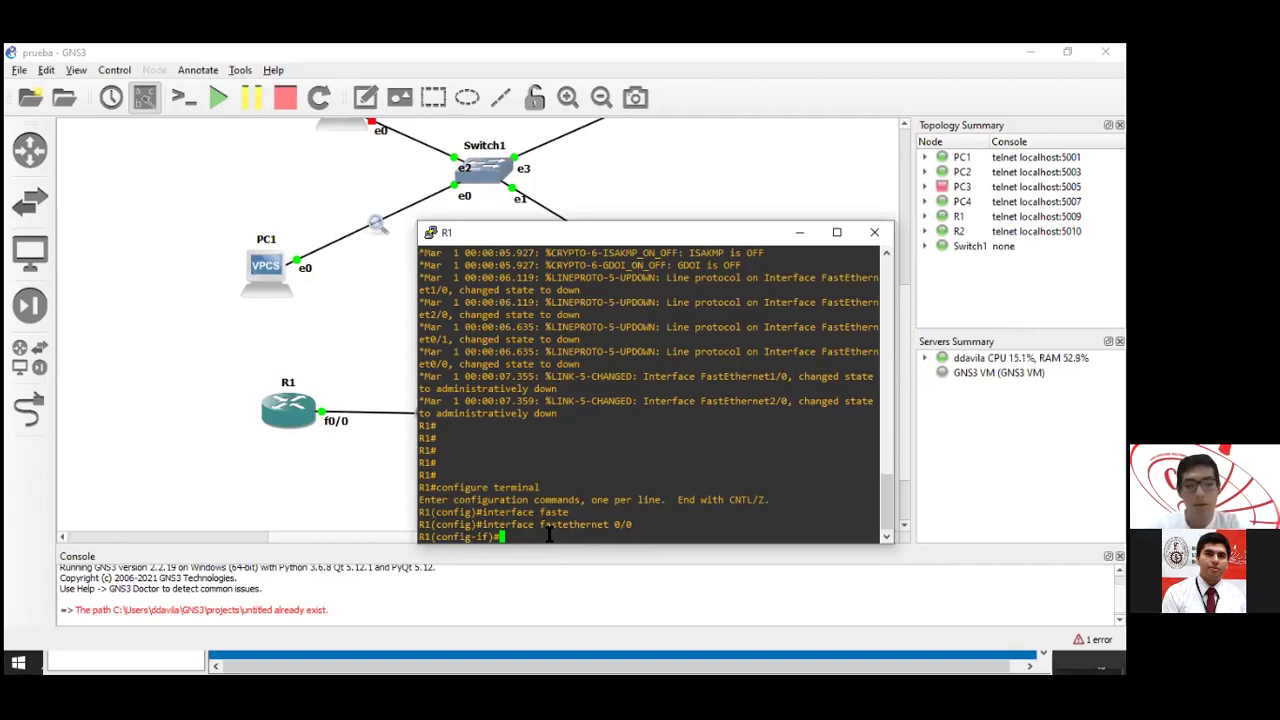
{"action": "type", "text": "no shutdown"}
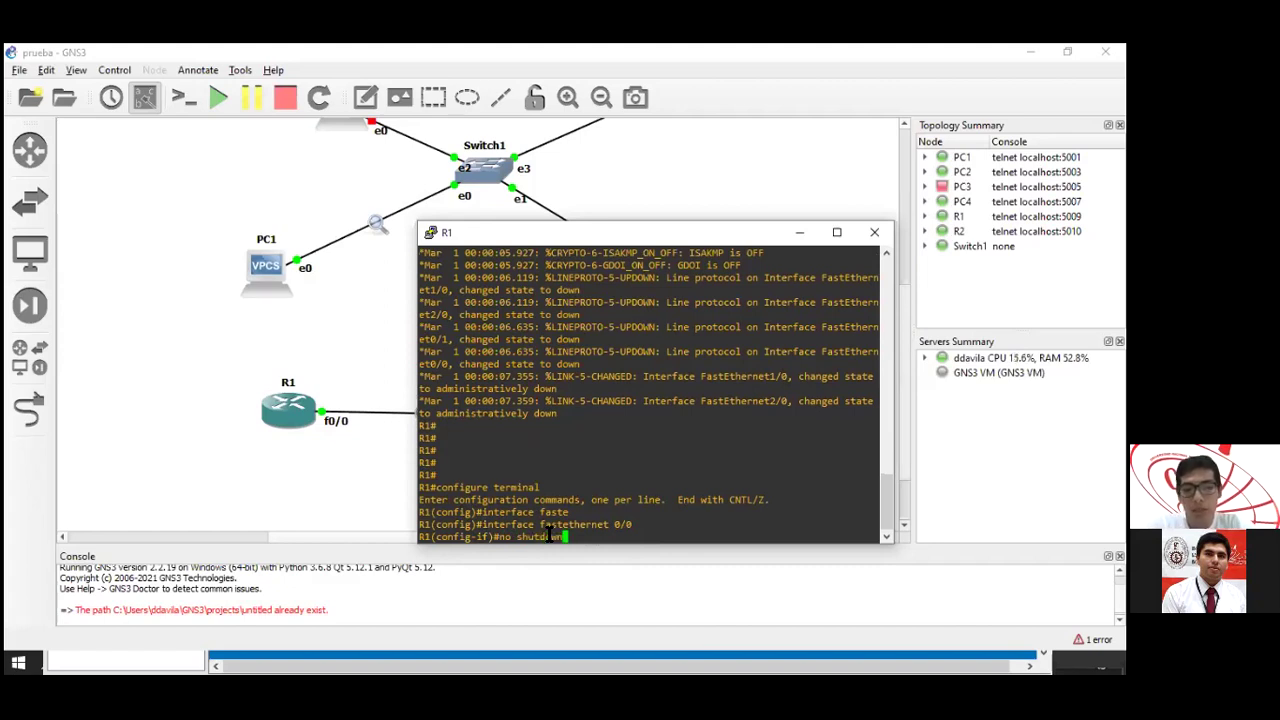
{"action": "key", "text": "Return"}
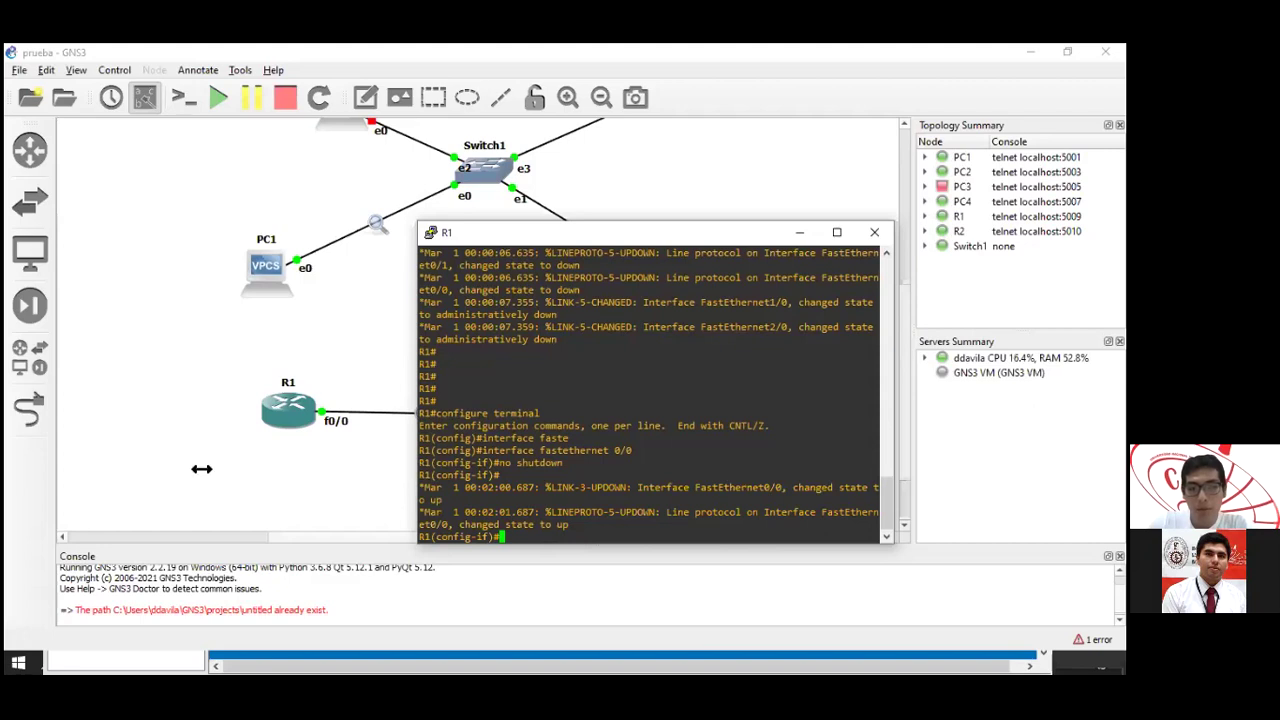
Widen R1's console window, check the R1–R2 link in the topology, and switch to the Wireshark capture of that link.
{"action": "left_click_drag", "start_coordinate": [201, 468], "coordinate": [203, 468]}
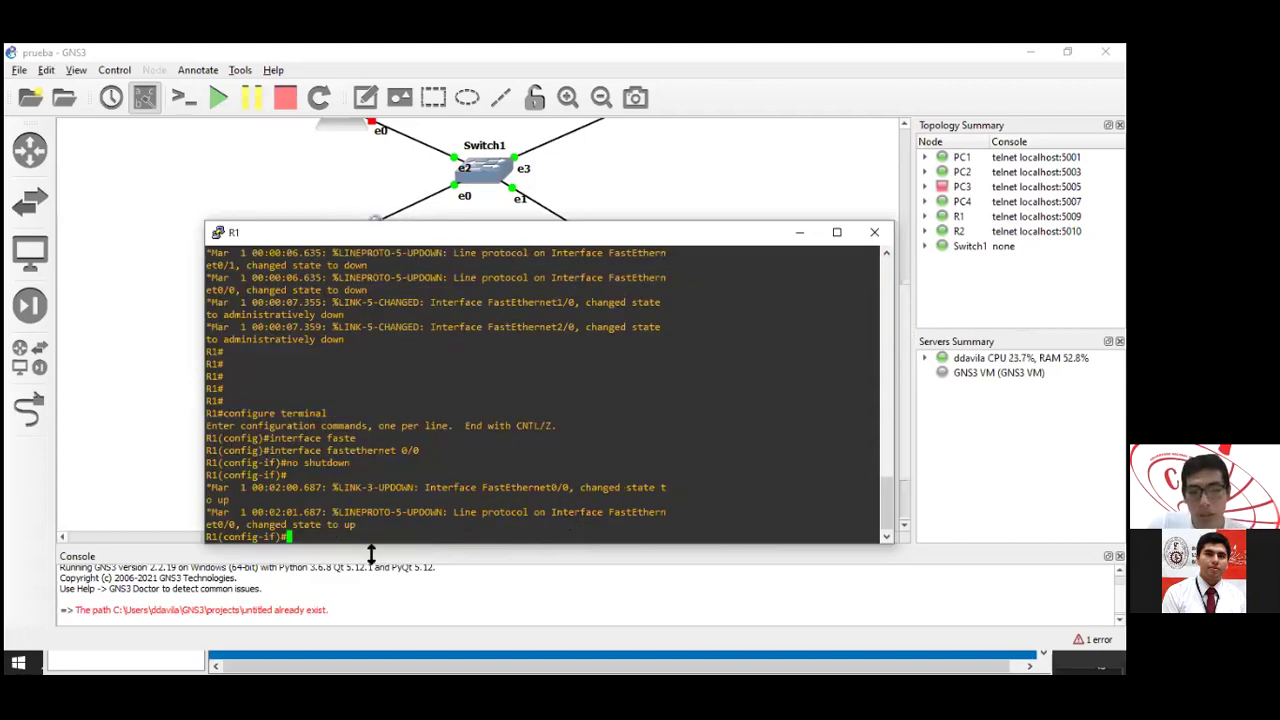
{"action": "left_click", "coordinate": [130, 470]}
{"action": "double_click", "coordinate": [281, 422]}
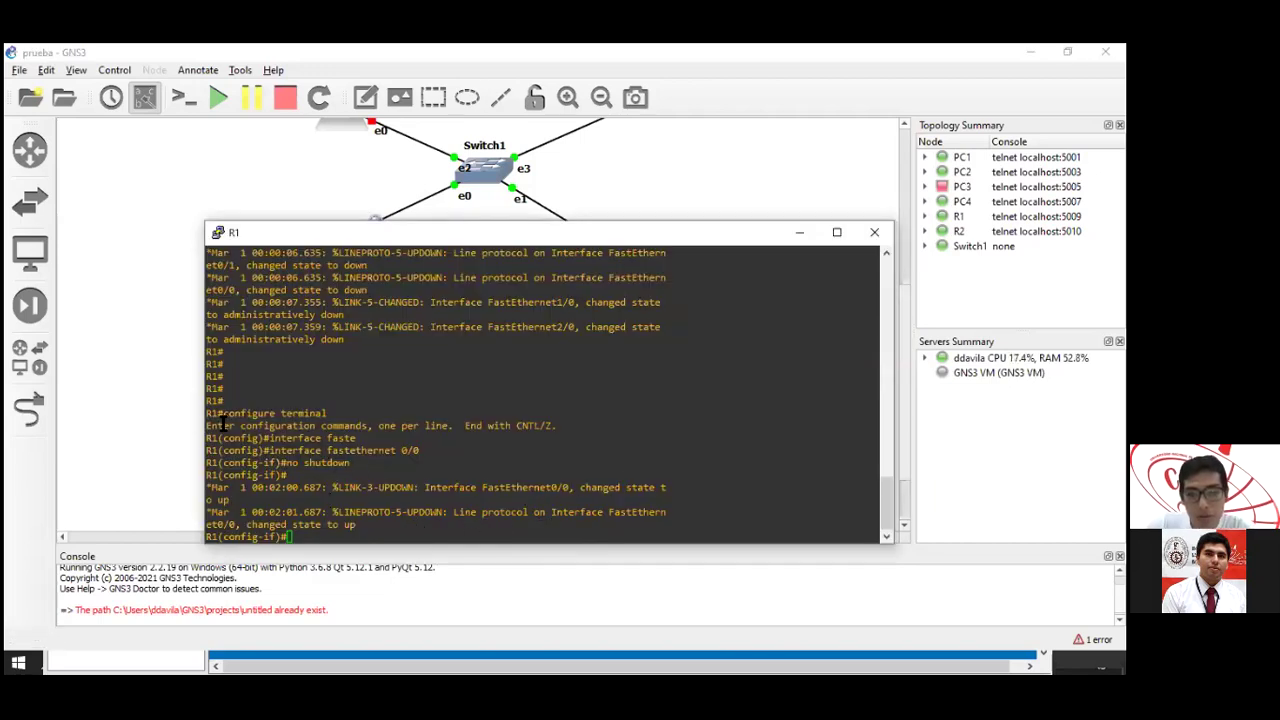
{"action": "key", "text": "alt+Tab"}
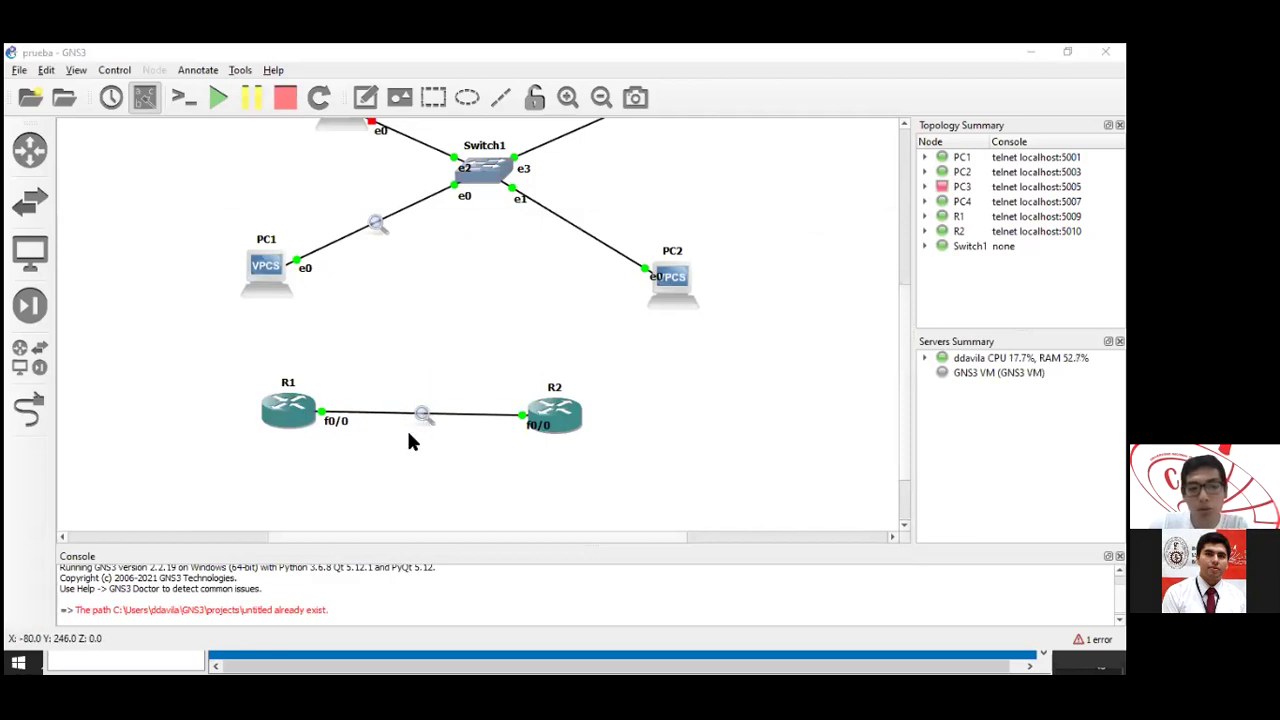
{"action": "key", "text": "alt+Tab"}
{"action": "left_click", "coordinate": [855, 235]}
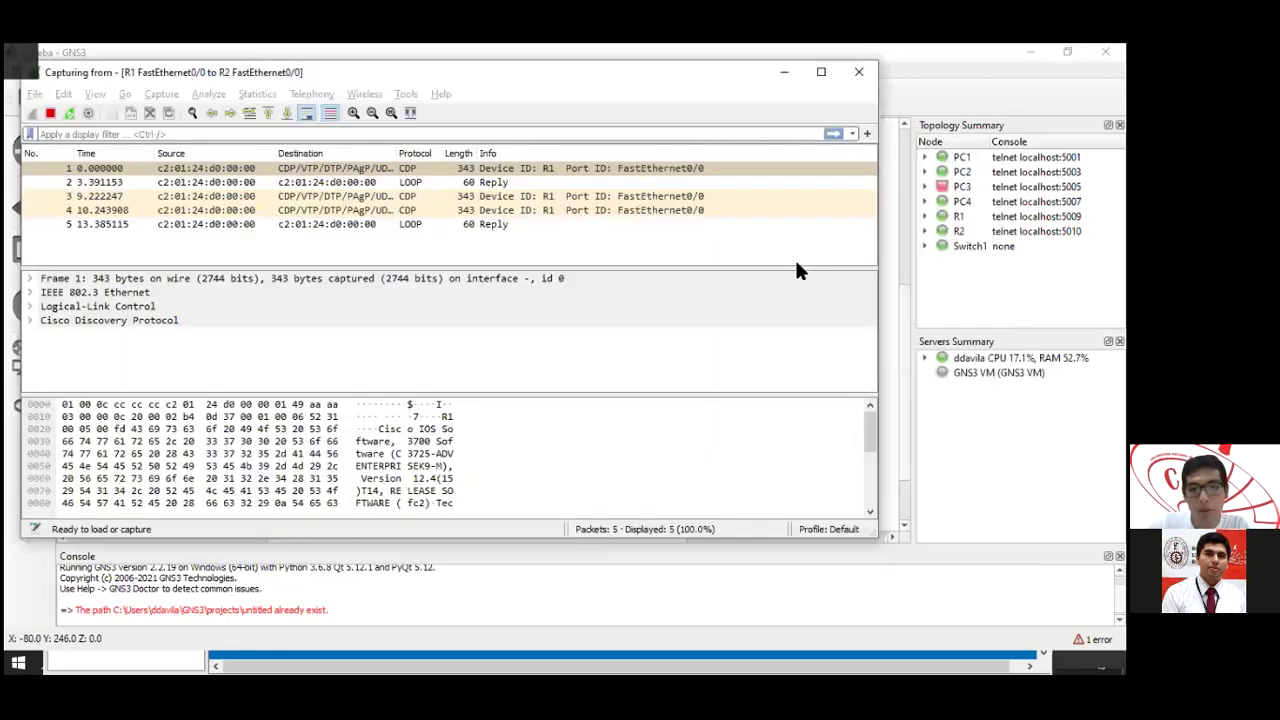
Examine the captured LOOP reply packets 2 and 5 on the R1–R2 link.
{"action": "left_click", "coordinate": [412, 183]}
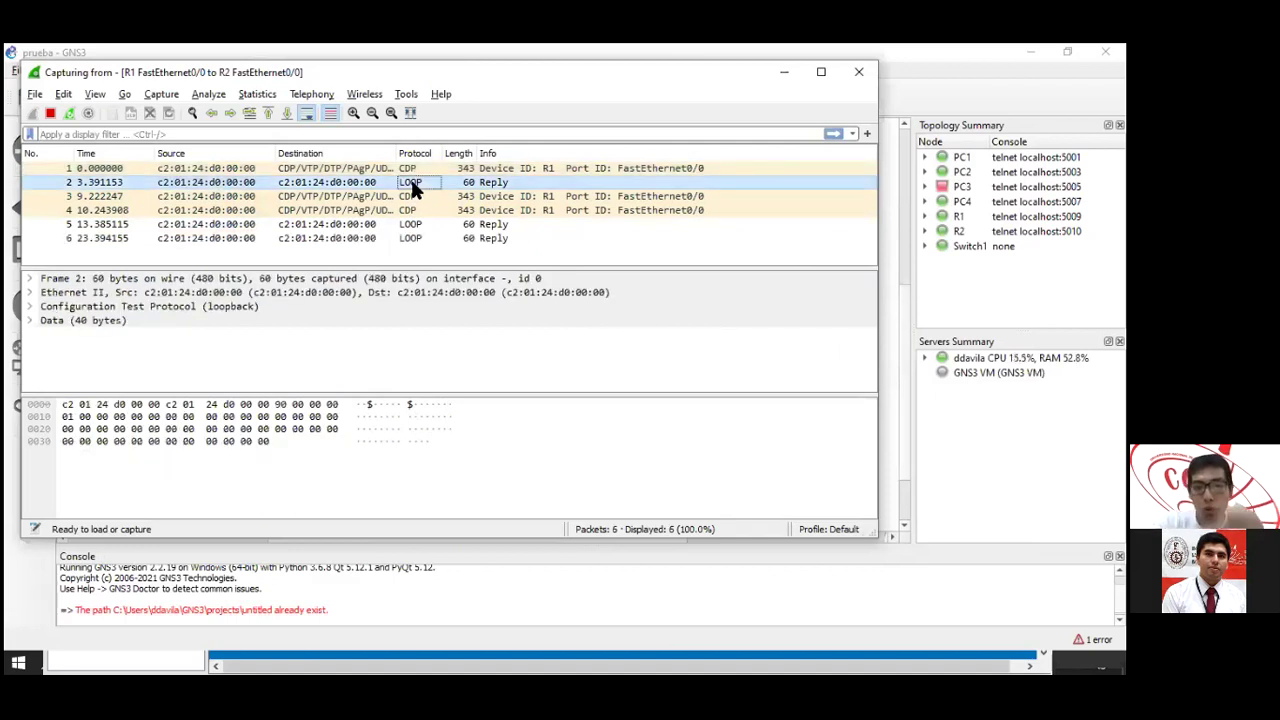
{"action": "left_click", "coordinate": [420, 224]}
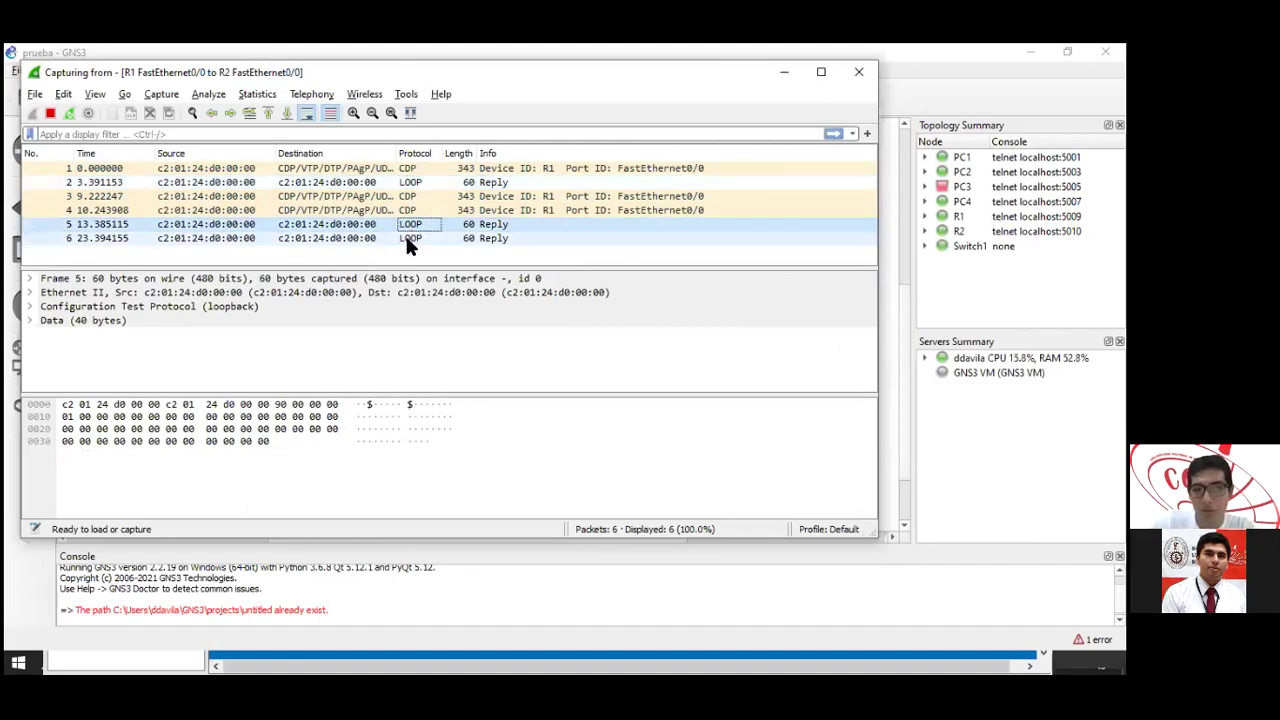
{"action": "left_click", "coordinate": [418, 183]}
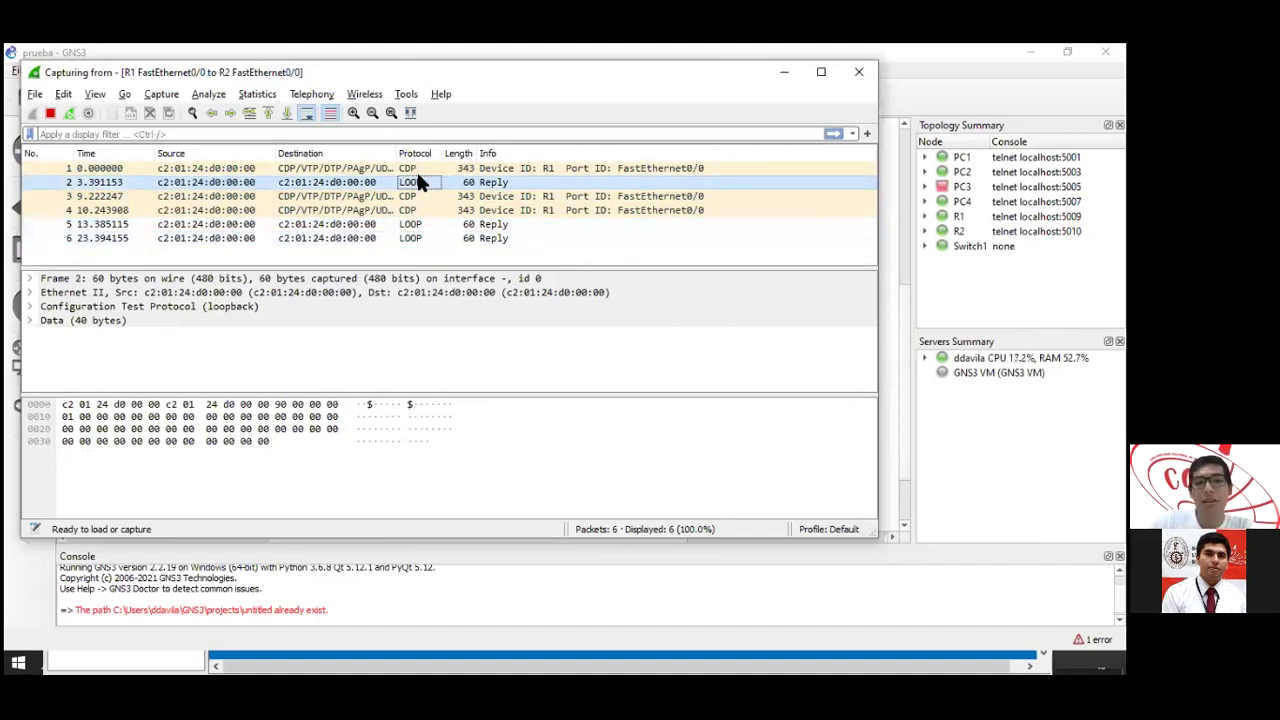
Expand the Cisco Discovery Protocol details of packet 1 and highlight its Platform field.
{"action": "left_click", "coordinate": [407, 170]}
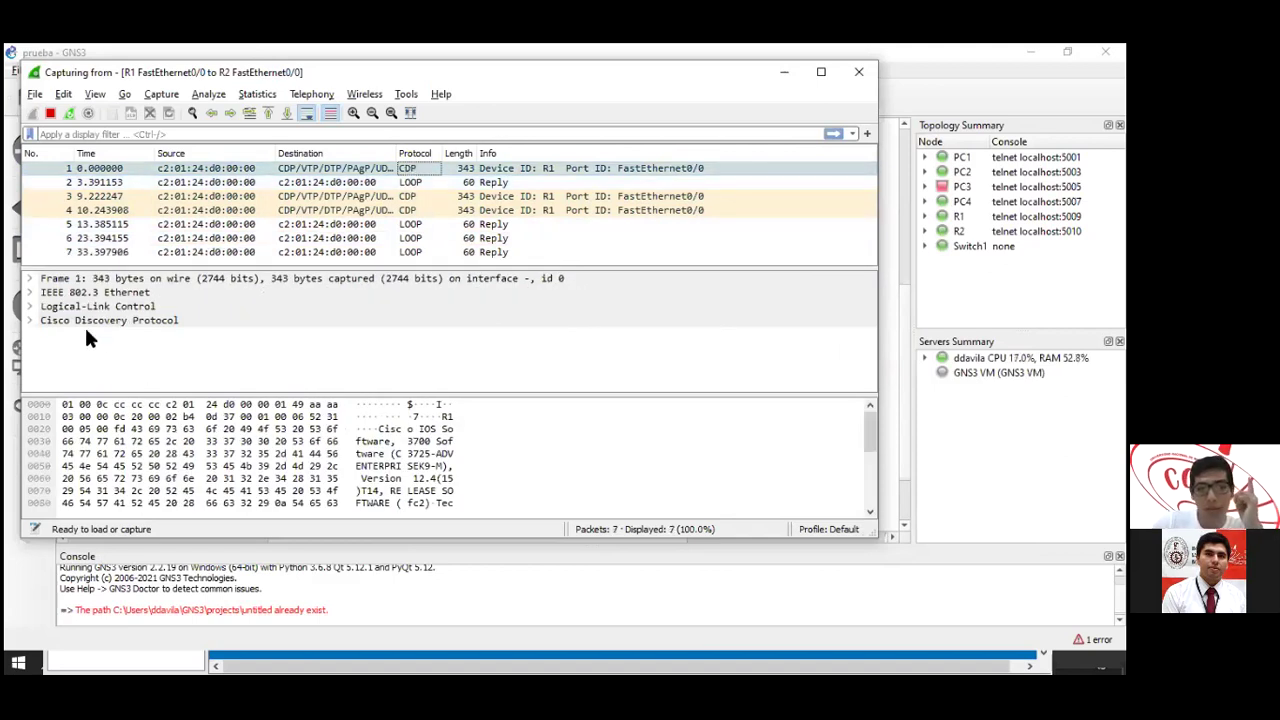
{"action": "left_click", "coordinate": [45, 320]}
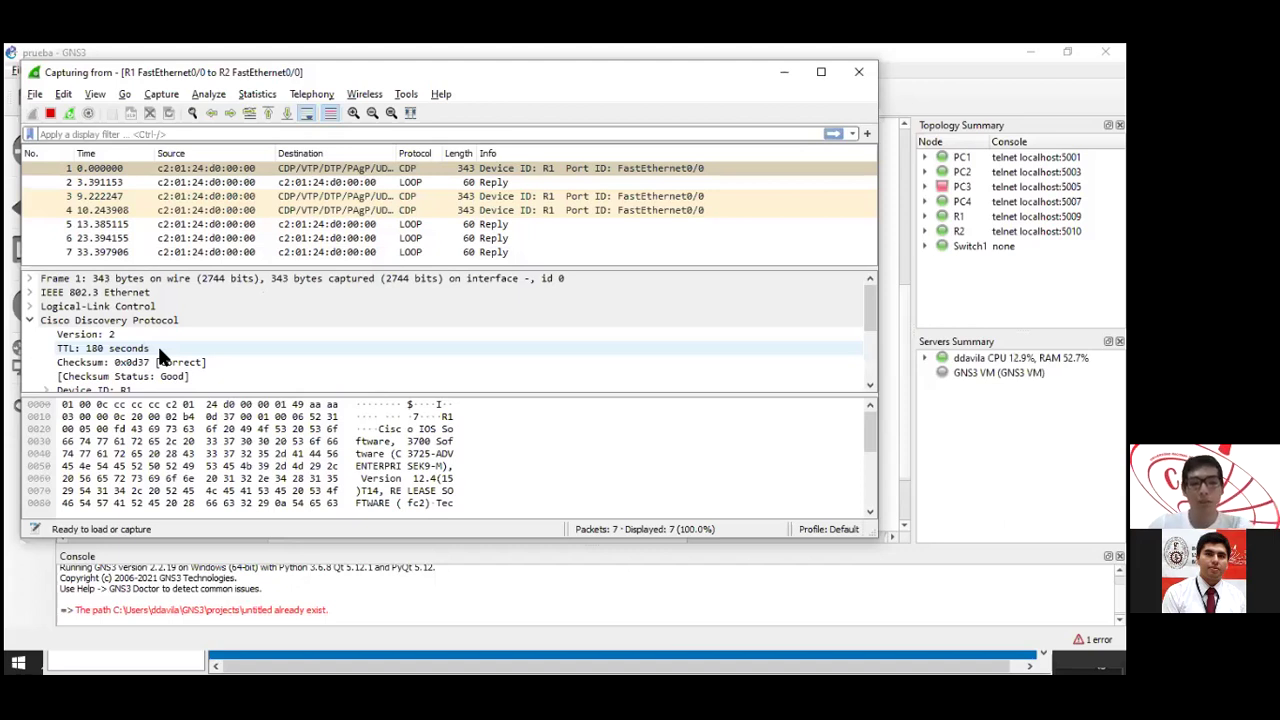
{"action": "scroll", "coordinate": [140, 341], "scroll_direction": "down", "scroll_amount": 2}
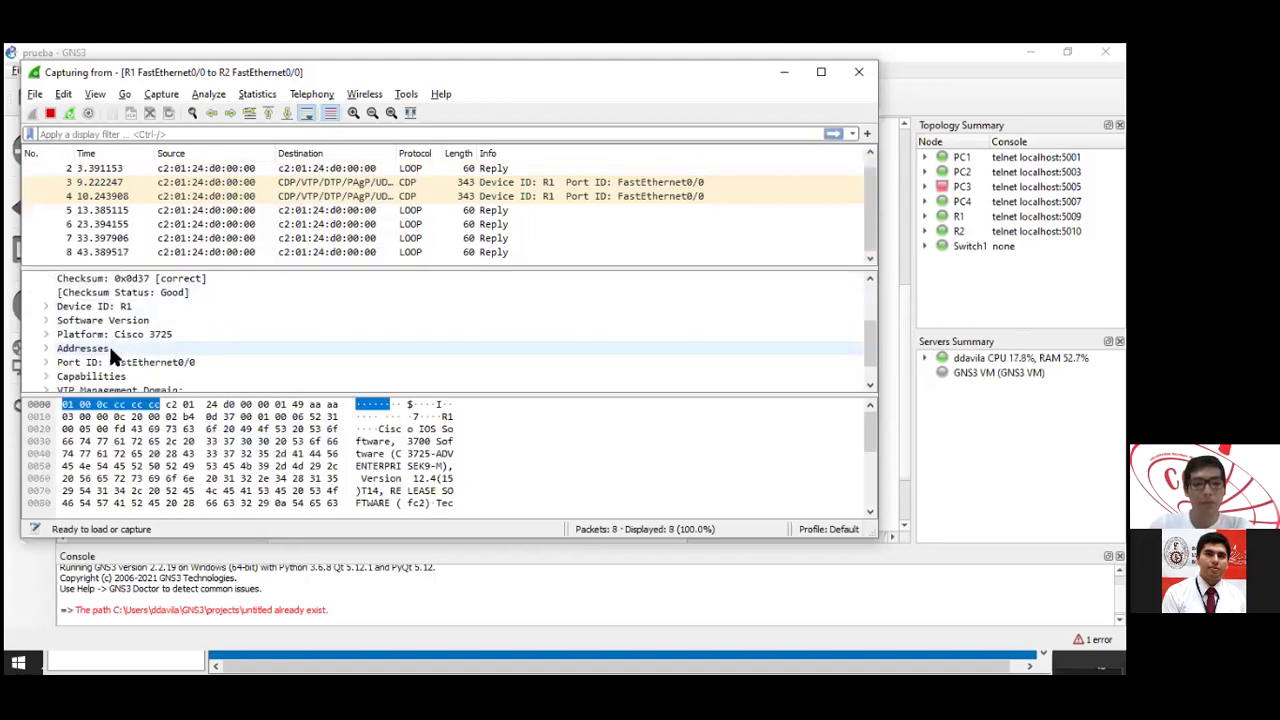
{"action": "left_click", "coordinate": [165, 336]}
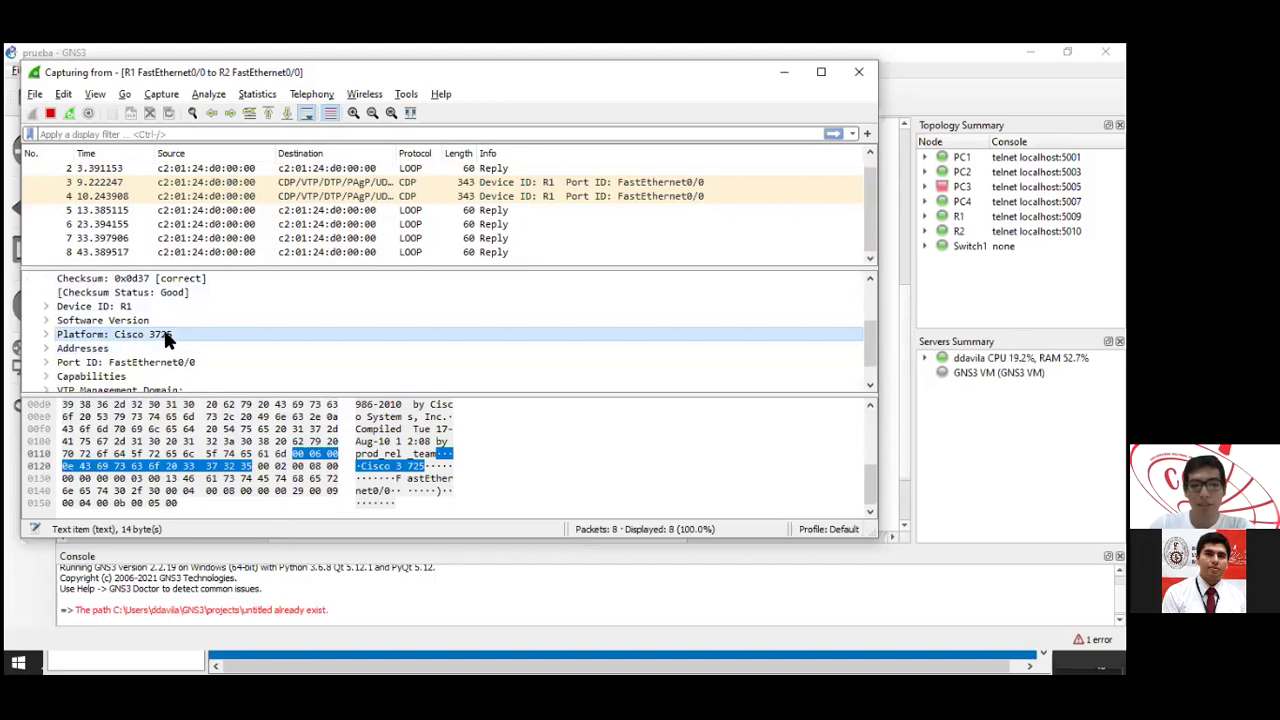
Compare the router template listed in GNS3 with the Platform field of the captured CDP packet.
{"action": "key", "text": "alt+Tab"}
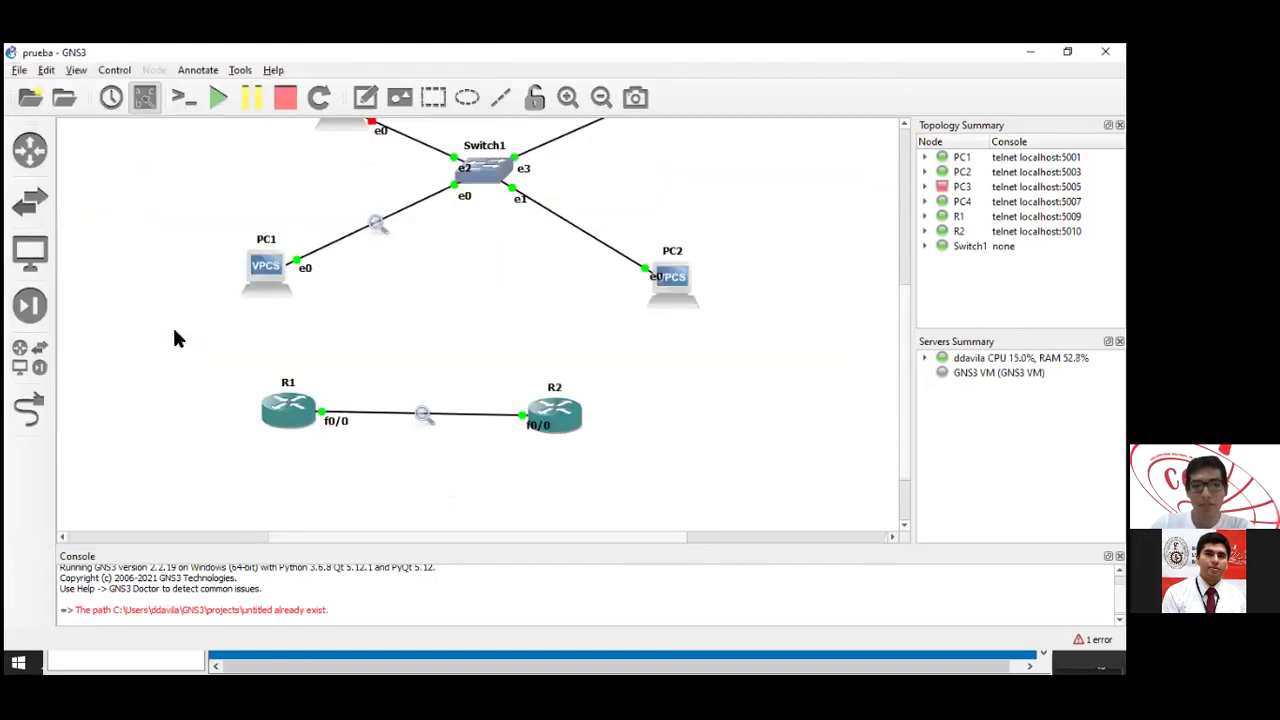
{"action": "left_click", "coordinate": [24, 312]}
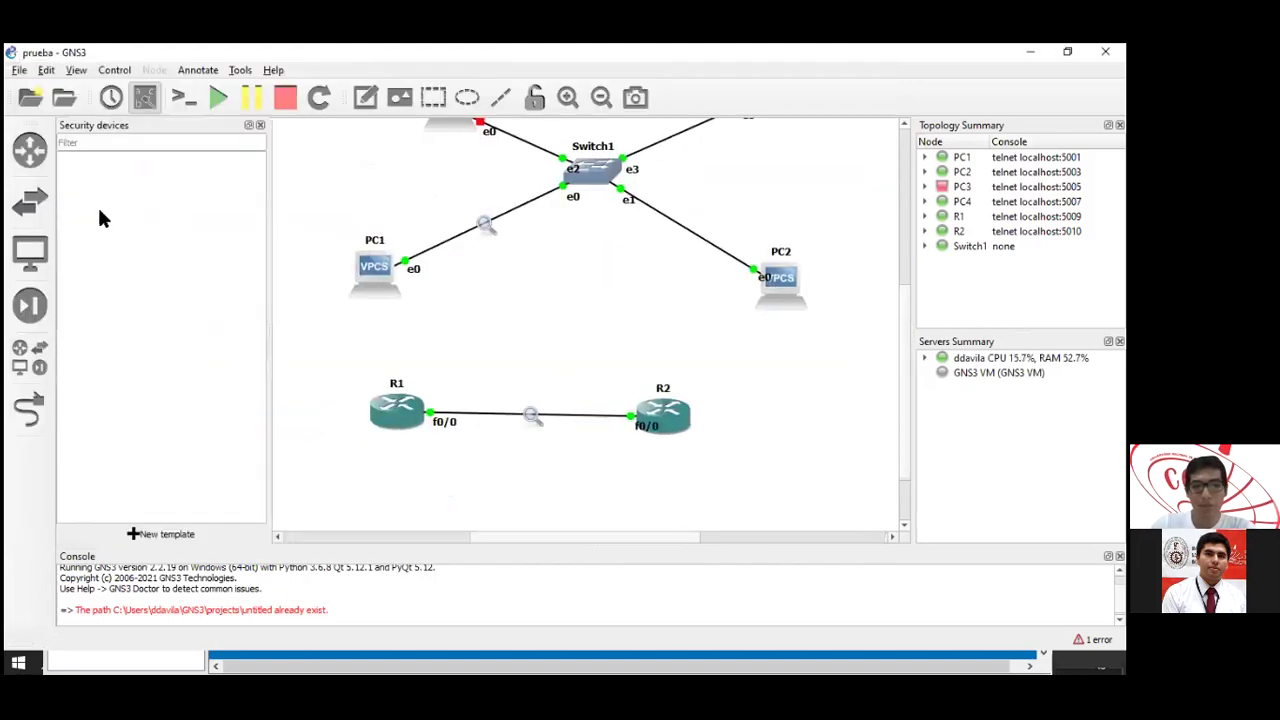
{"action": "left_click", "coordinate": [30, 303]}
{"action": "left_click", "coordinate": [30, 303]}
{"action": "left_click", "coordinate": [30, 150]}
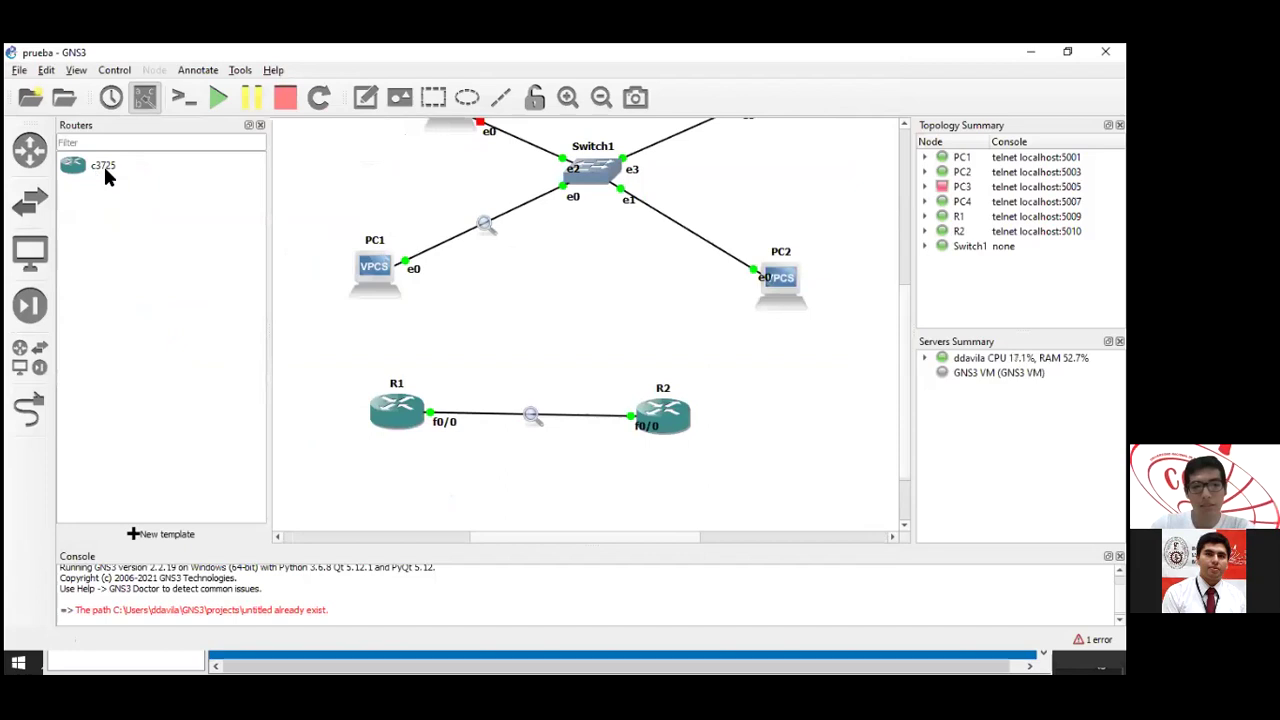
{"action": "key", "text": "alt+Tab"}
{"action": "left_click", "coordinate": [150, 340]}
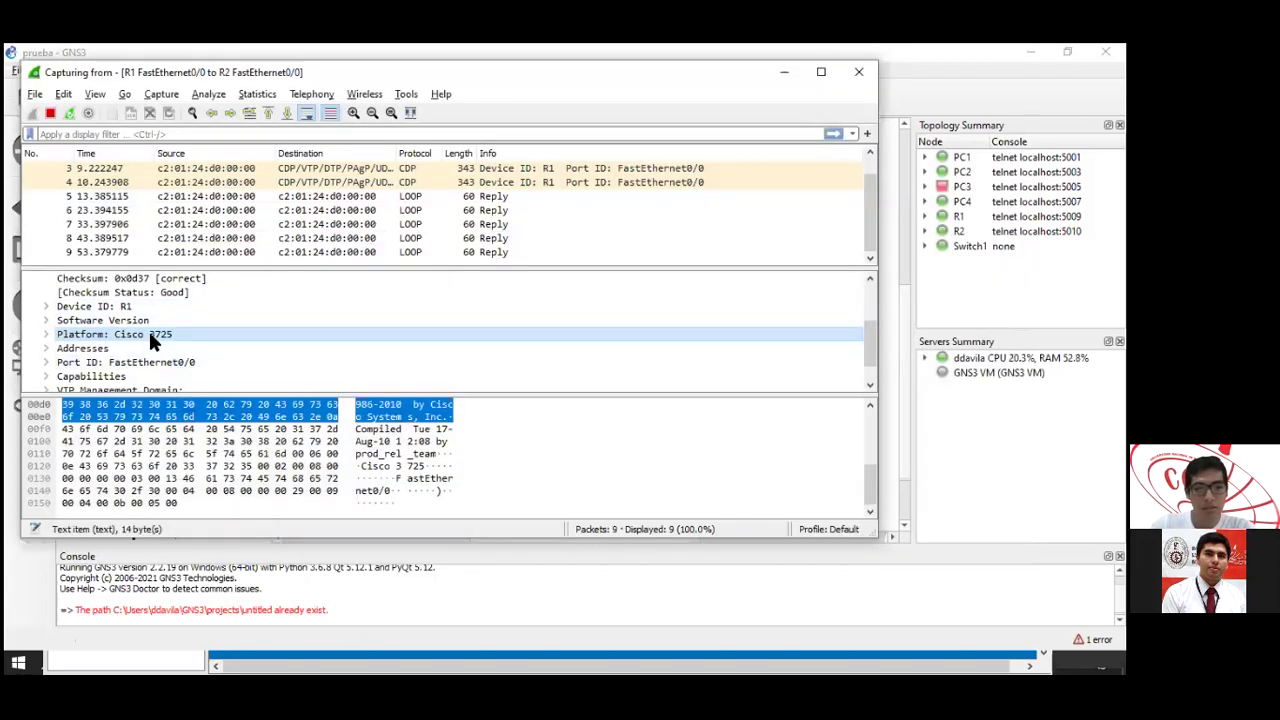
Examine the Addresses, Port ID and Duplex fields in the CDP packet's details.
{"action": "scroll", "coordinate": [172, 334], "scroll_direction": "down", "scroll_amount": 1}
{"action": "left_click", "coordinate": [94, 320]}
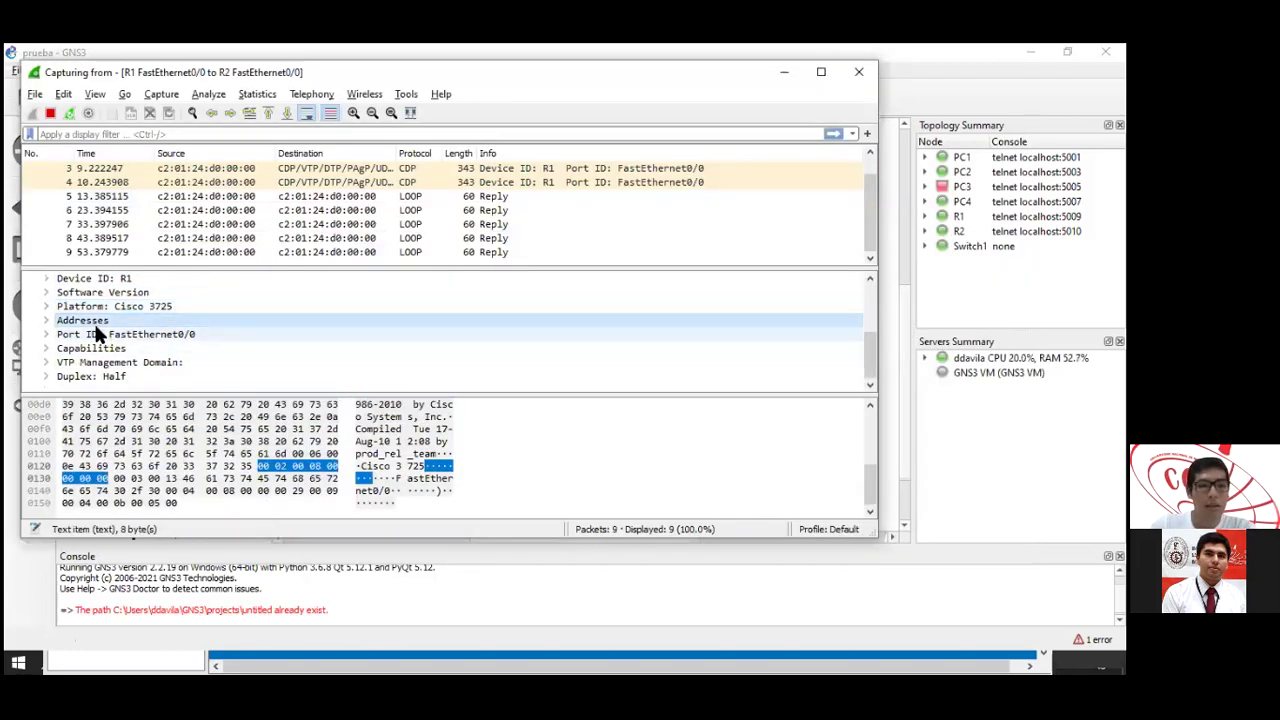
{"action": "left_click", "coordinate": [75, 333]}
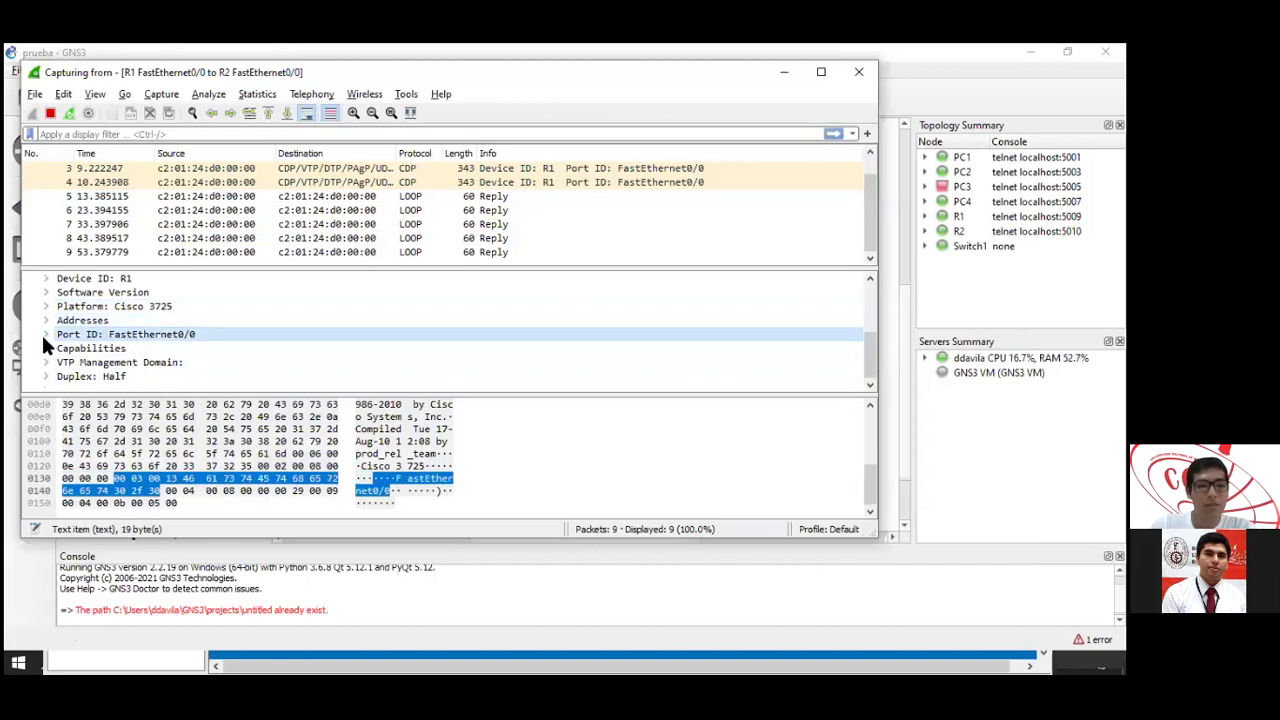
{"action": "left_click", "coordinate": [44, 335]}
{"action": "scroll", "coordinate": [146, 372], "scroll_direction": "up", "scroll_amount": 3}
{"action": "scroll", "coordinate": [146, 376], "scroll_direction": "down", "scroll_amount": 3}
{"action": "left_click", "coordinate": [88, 376]}
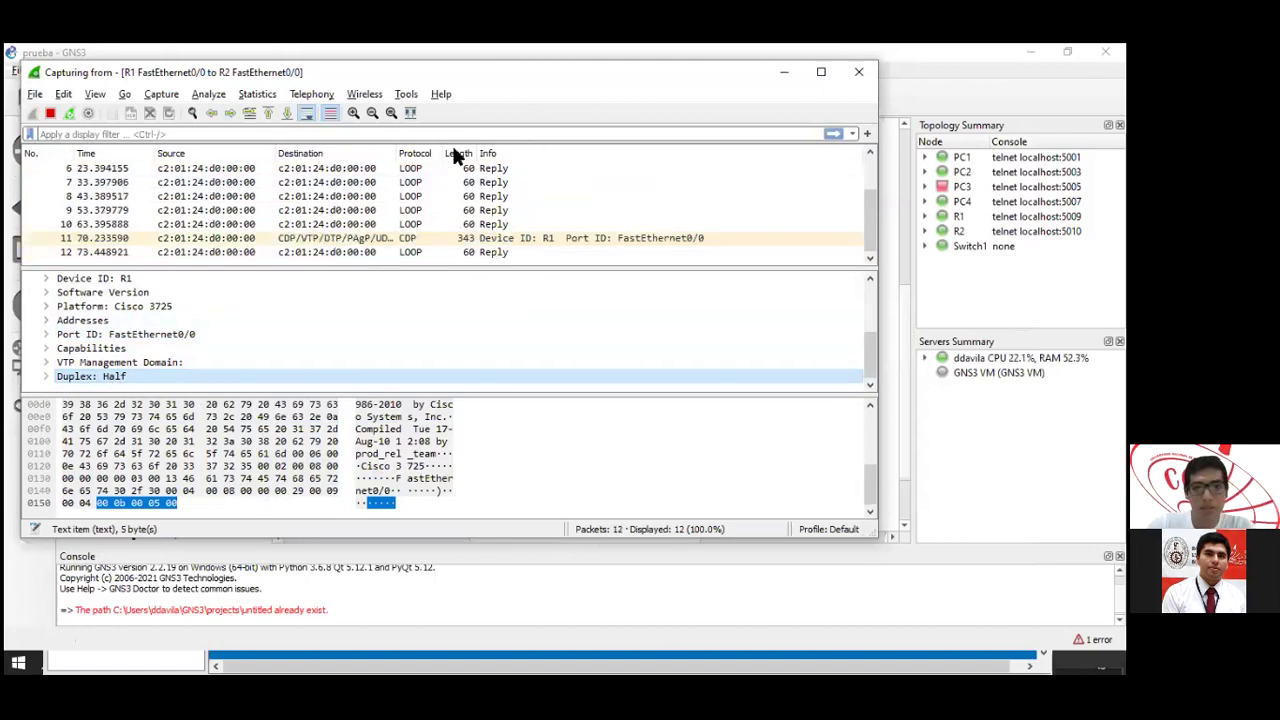
Lower the capture window slightly, move R1's console clear of R1 and the link, and return to the topology.
{"action": "left_click_drag", "start_coordinate": [790, 72], "coordinate": [796, 137]}
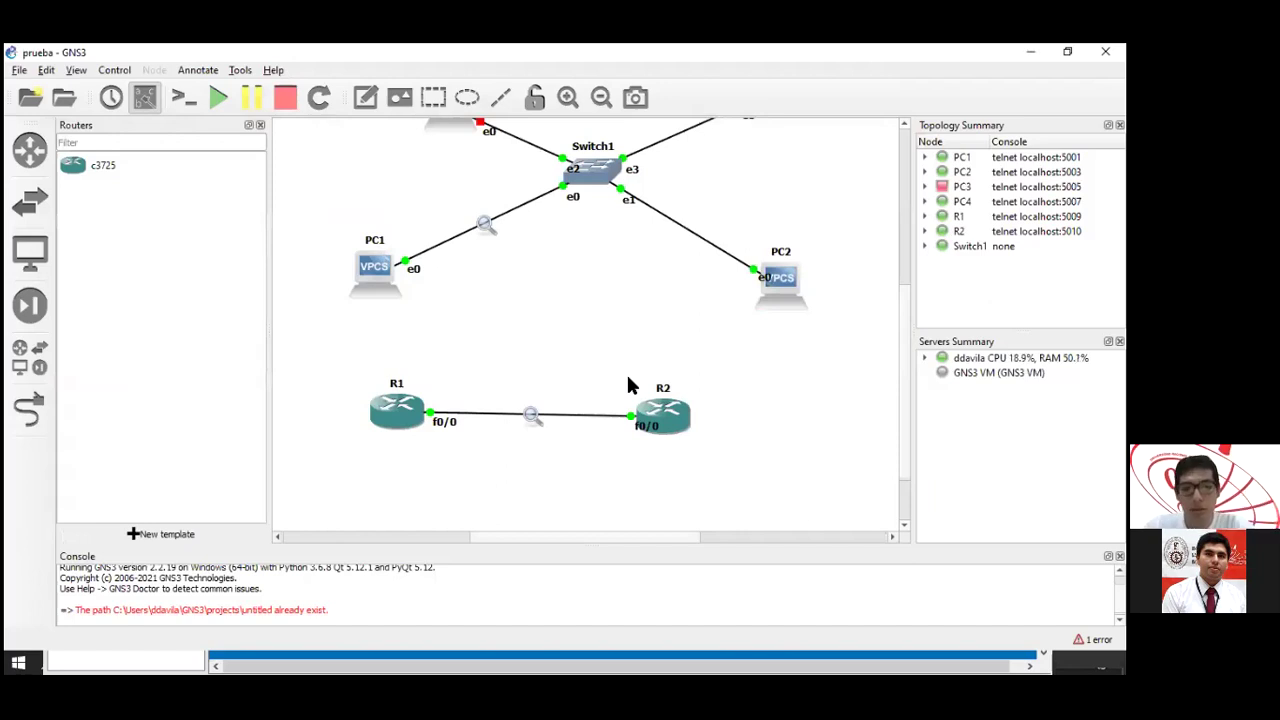
{"action": "key", "text": "alt+Tab"}
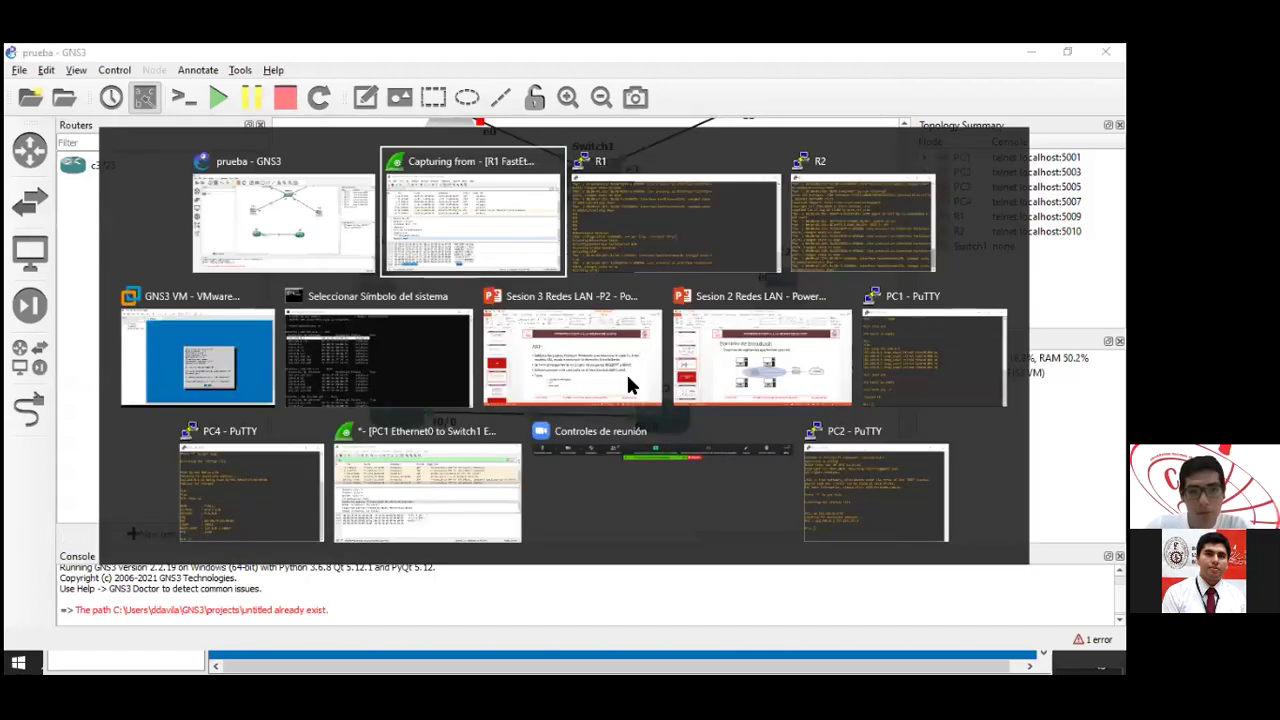
{"action": "key", "text": "alt+Tab"}
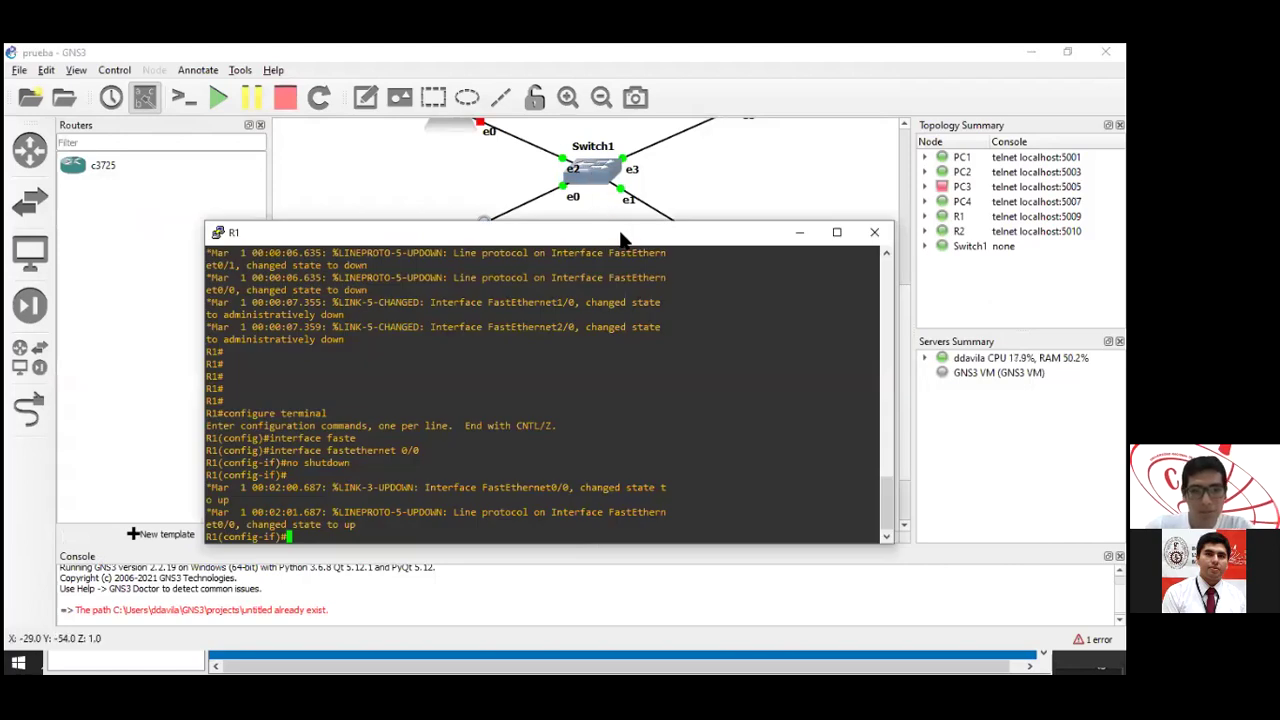
{"action": "key", "text": "alt+Tab"}
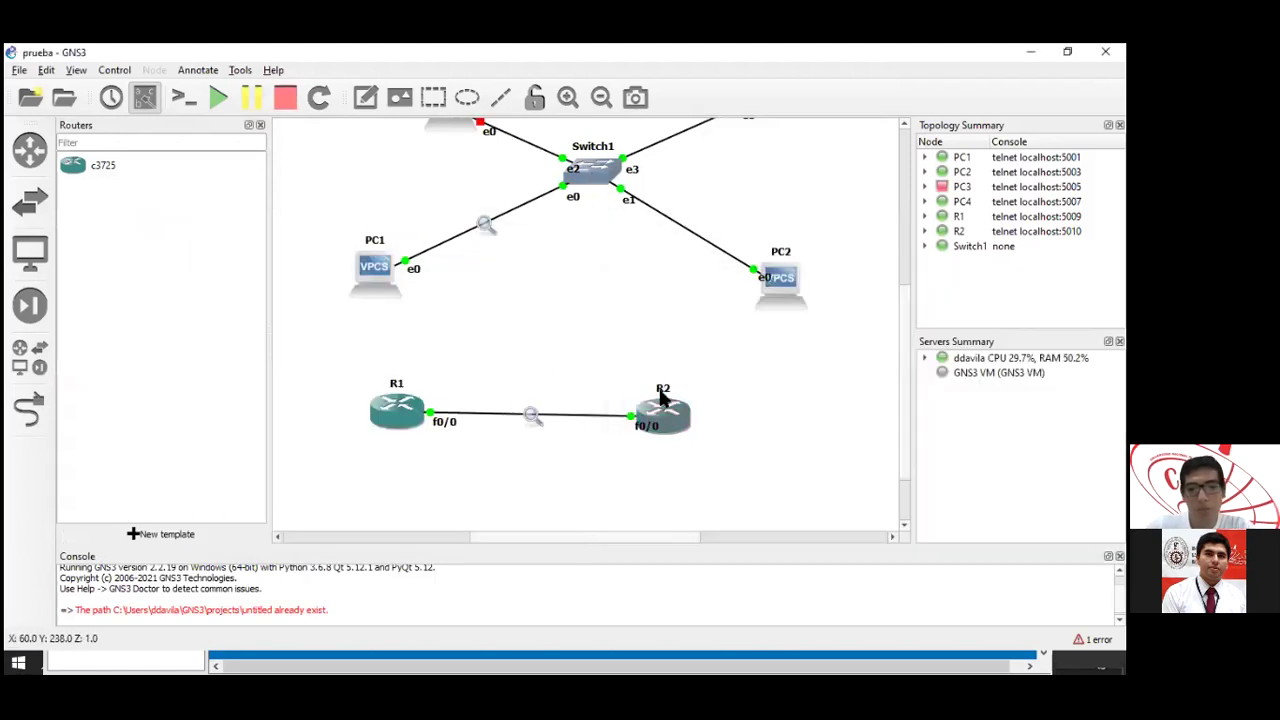
{"action": "key", "text": "alt+Tab"}
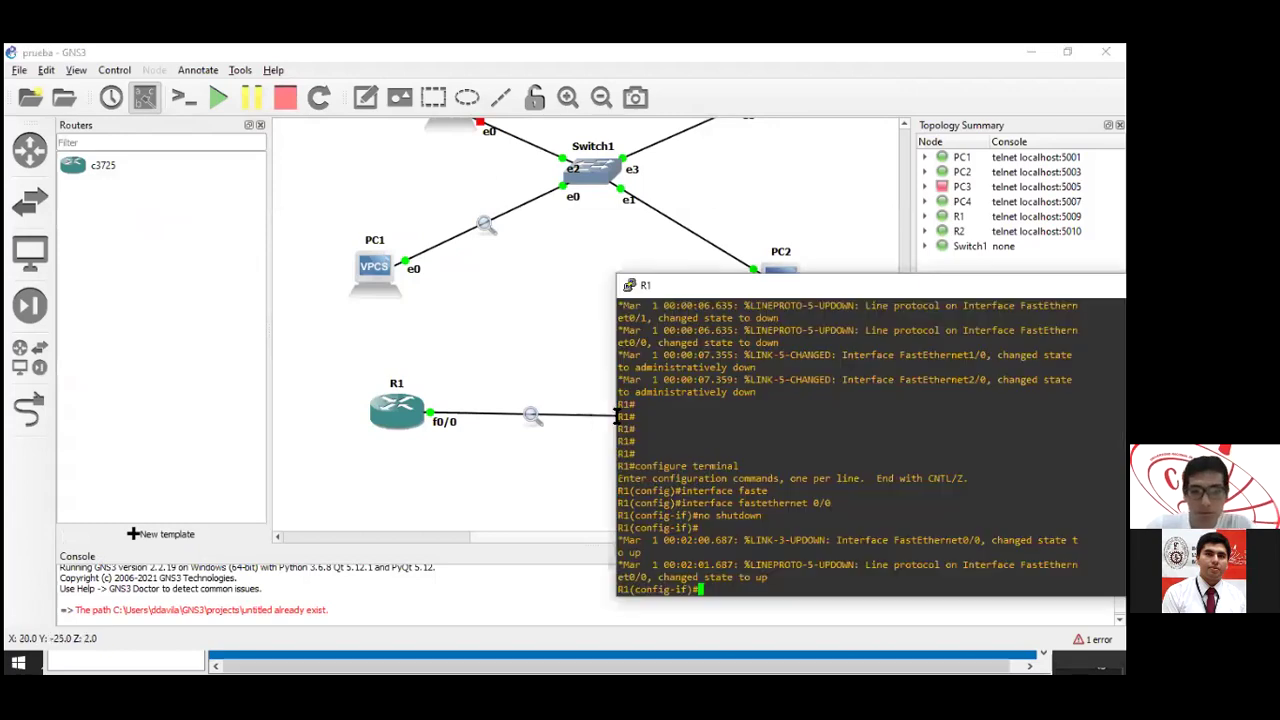
{"action": "key", "text": "alt+Tab"}
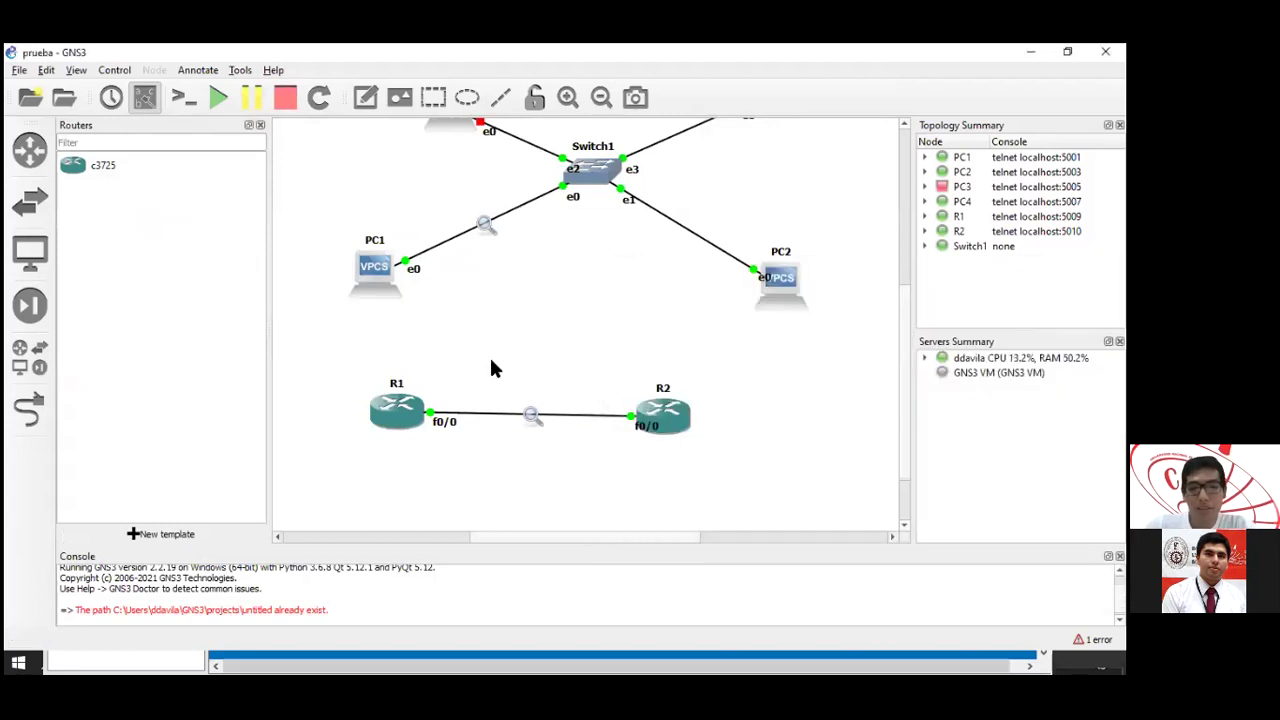
Review the R1–R2 capture's packet list from the first to the latest packets, checking it against the topology.
{"action": "key", "text": "alt+Tab"}
{"action": "key", "text": "Tab"}
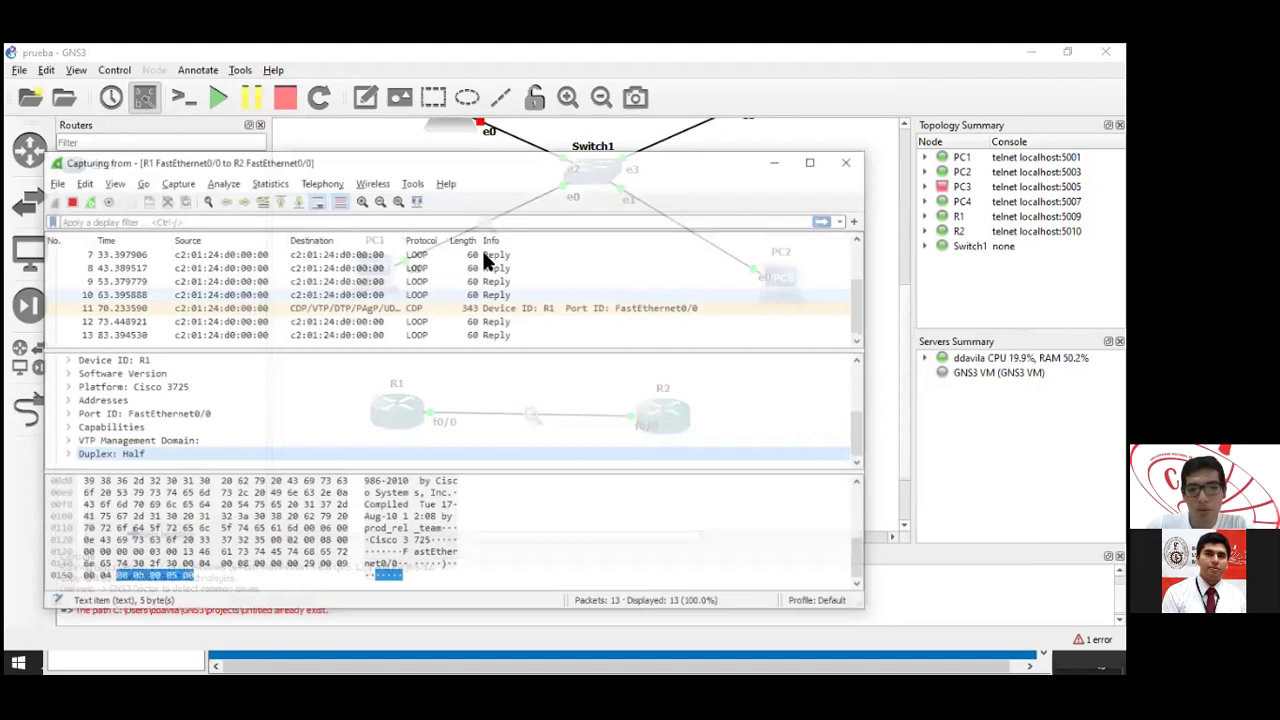
{"action": "key", "text": "alt+Tab"}
{"action": "key", "text": "alt+Tab"}
{"action": "scroll", "coordinate": [495, 290], "scroll_direction": "up", "scroll_amount": 2}
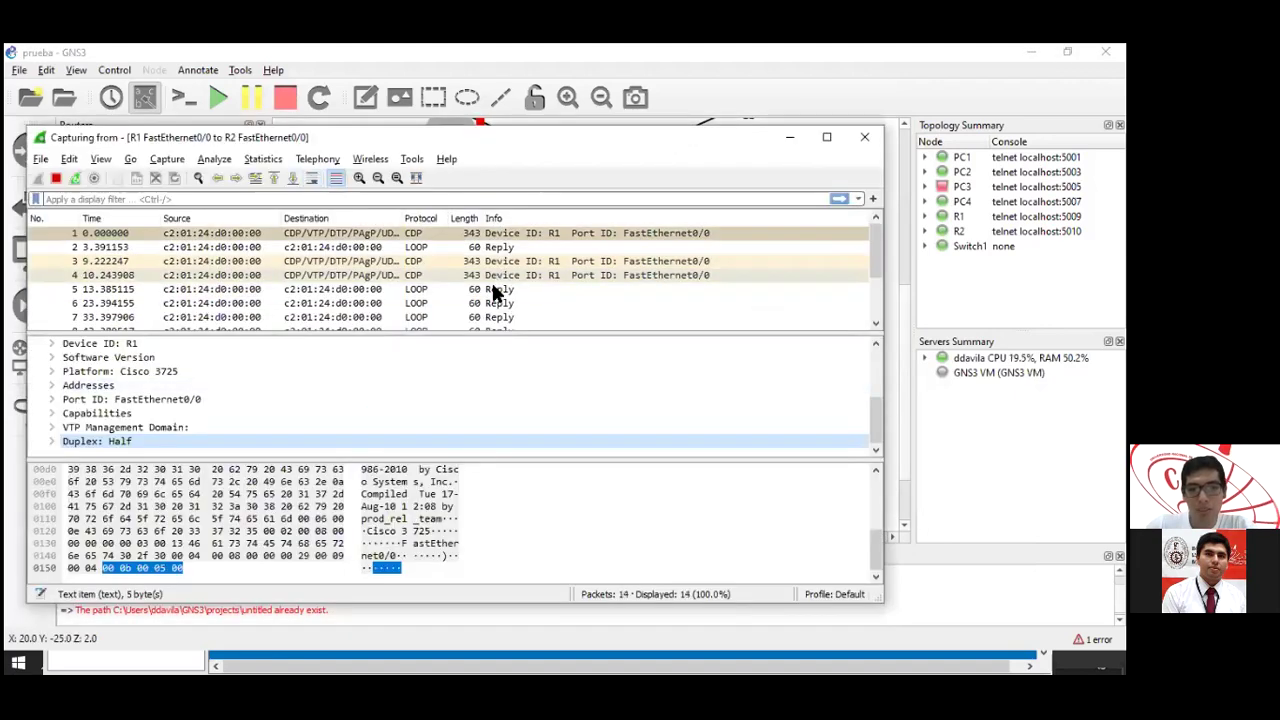
{"action": "key", "text": "alt+Tab"}
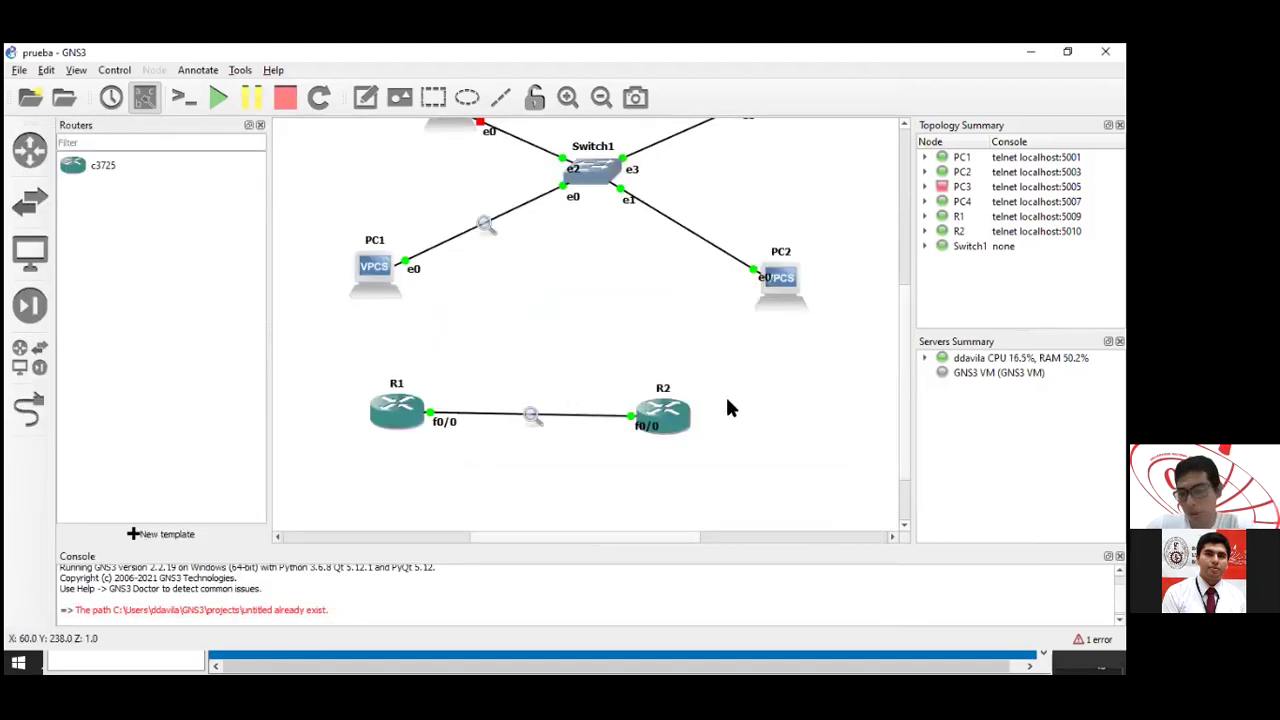
{"action": "key", "text": "alt+Tab"}
{"action": "scroll", "coordinate": [503, 272], "scroll_direction": "down", "scroll_amount": 3}
{"action": "scroll", "coordinate": [497, 291], "scroll_direction": "down", "scroll_amount": 3}
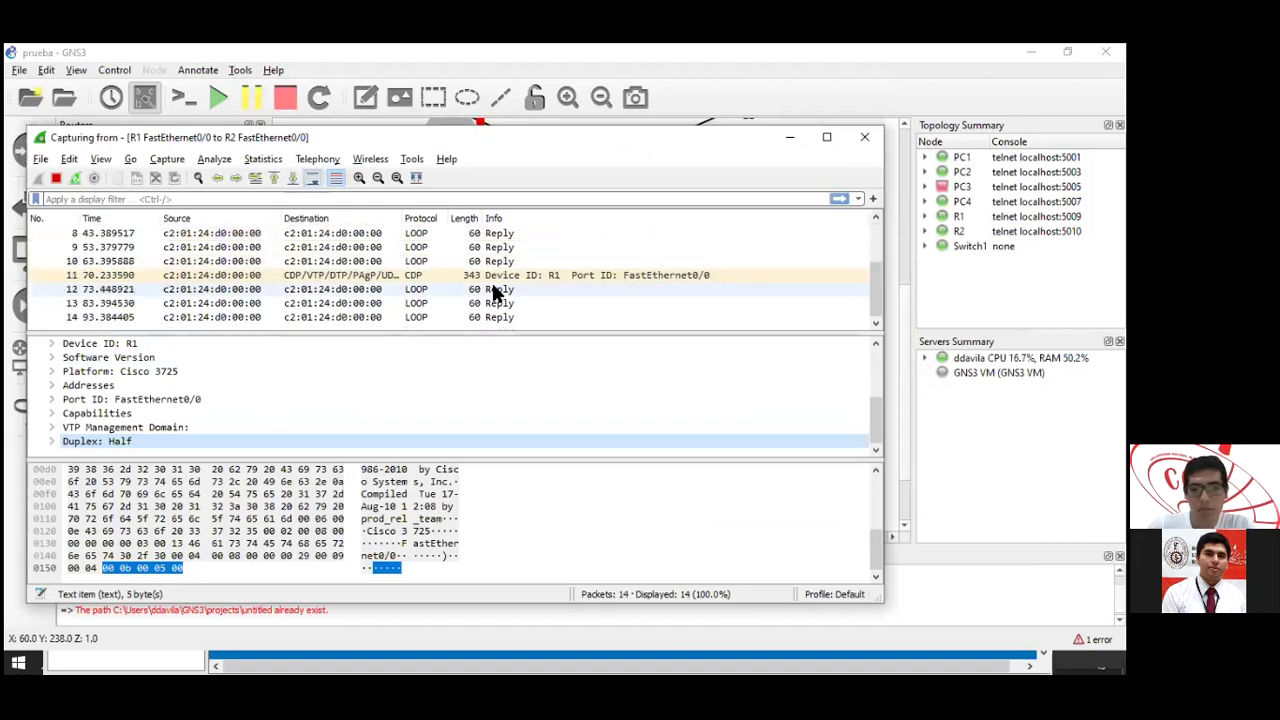
Return to R1's console and try to assign IP address 192.168.0.1 to FastEthernet 0/0 without a subnet mask.
{"action": "key", "text": "alt+Tab"}
{"action": "key", "text": "alt+Tab"}
{"action": "key", "text": "Tab"}
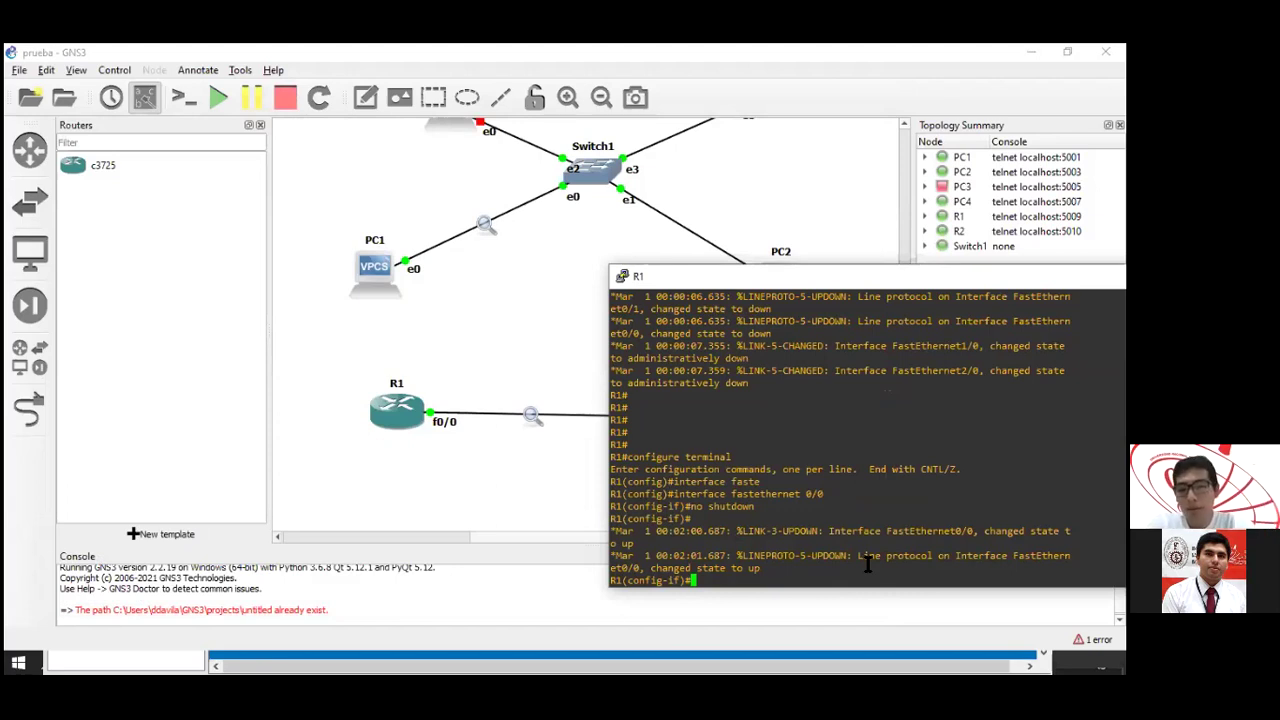
{"action": "type", "text": "ip addr"}
{"action": "key", "text": "Tab"}
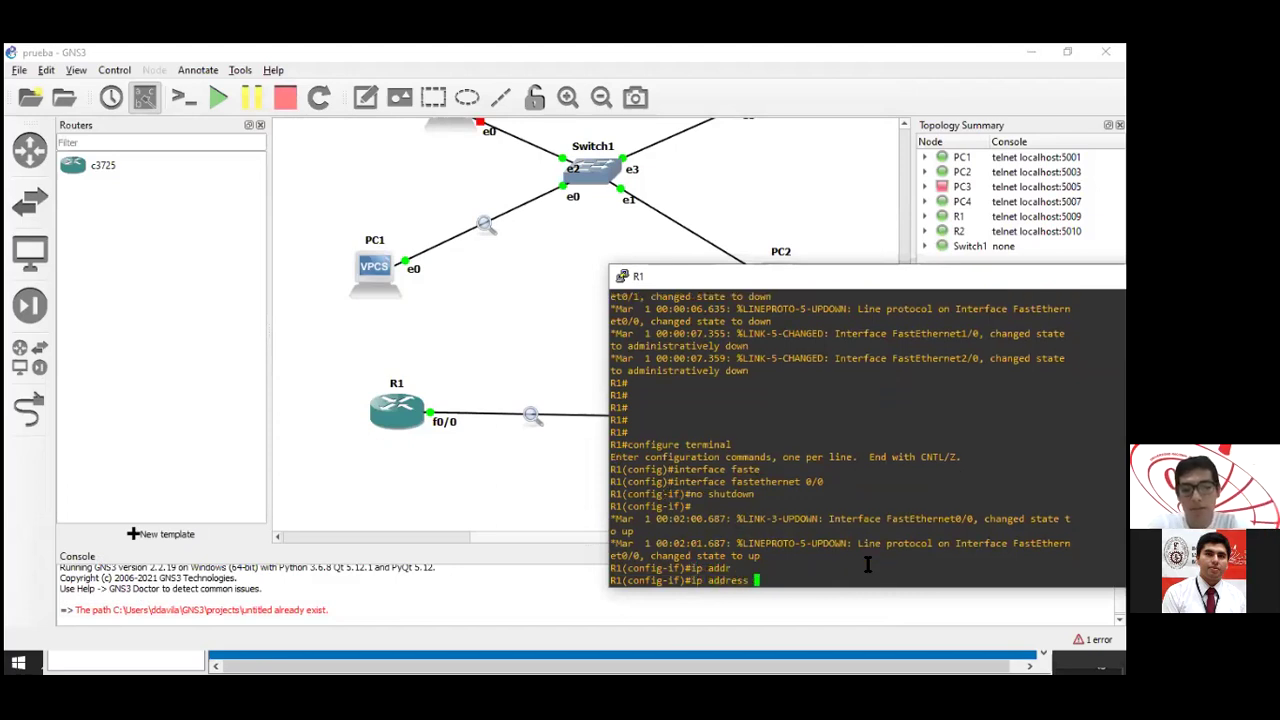
{"action": "type", "text": "192.1"}
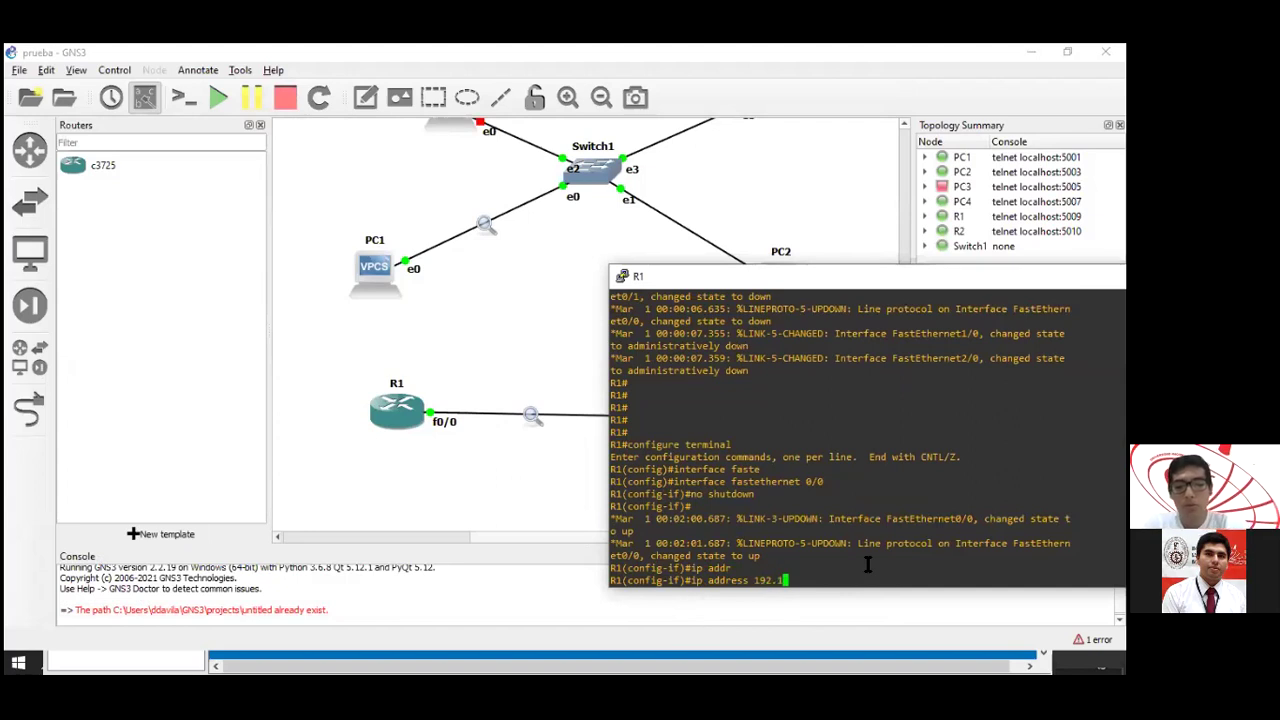
{"action": "type", "text": "68.0."}
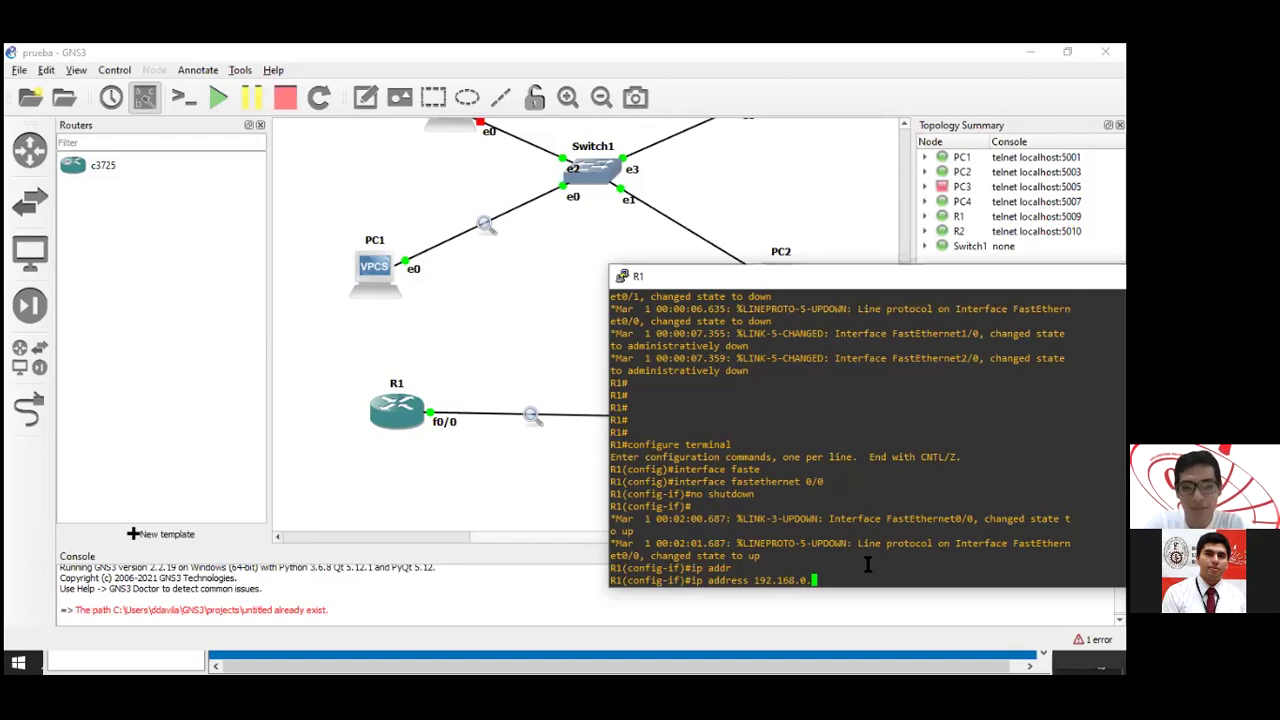
{"action": "type", "text": "1"}
{"action": "key", "text": "Return"}
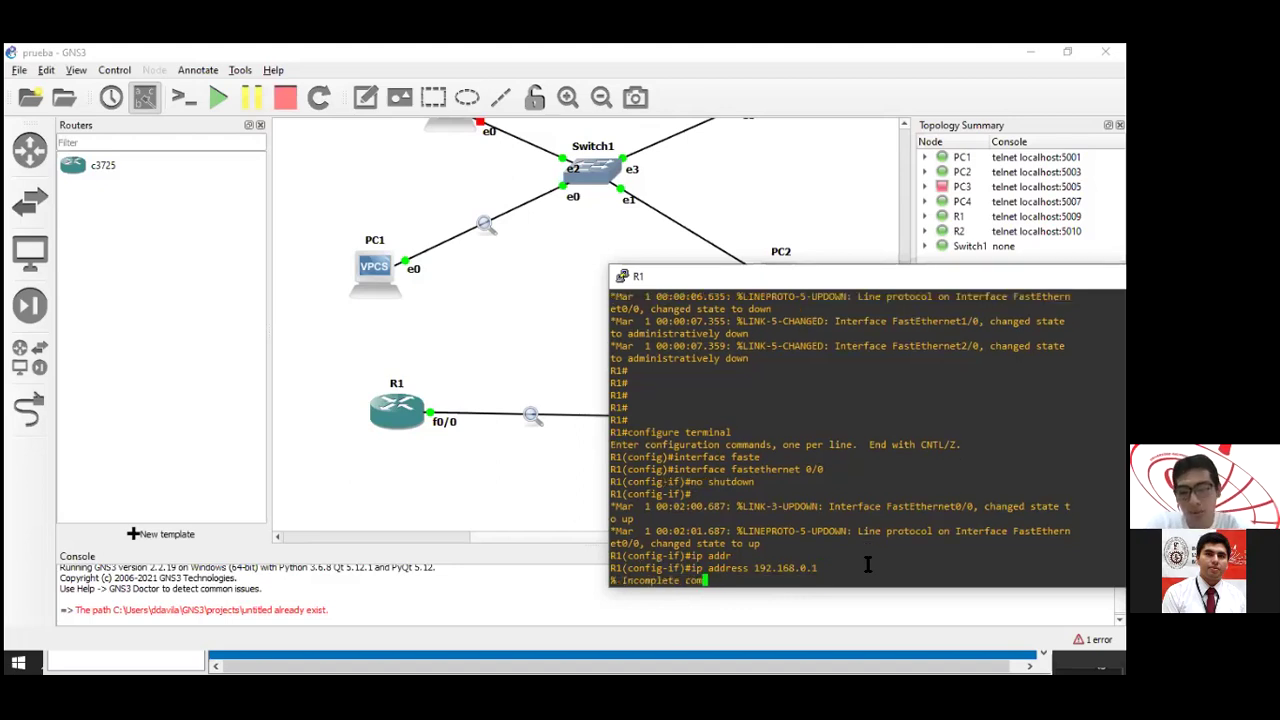
List the parameter options following ip address 192.168.0.1 on R1, examine the subnet mask hint, and retry the command without a mask.
{"action": "key", "text": "Up"}
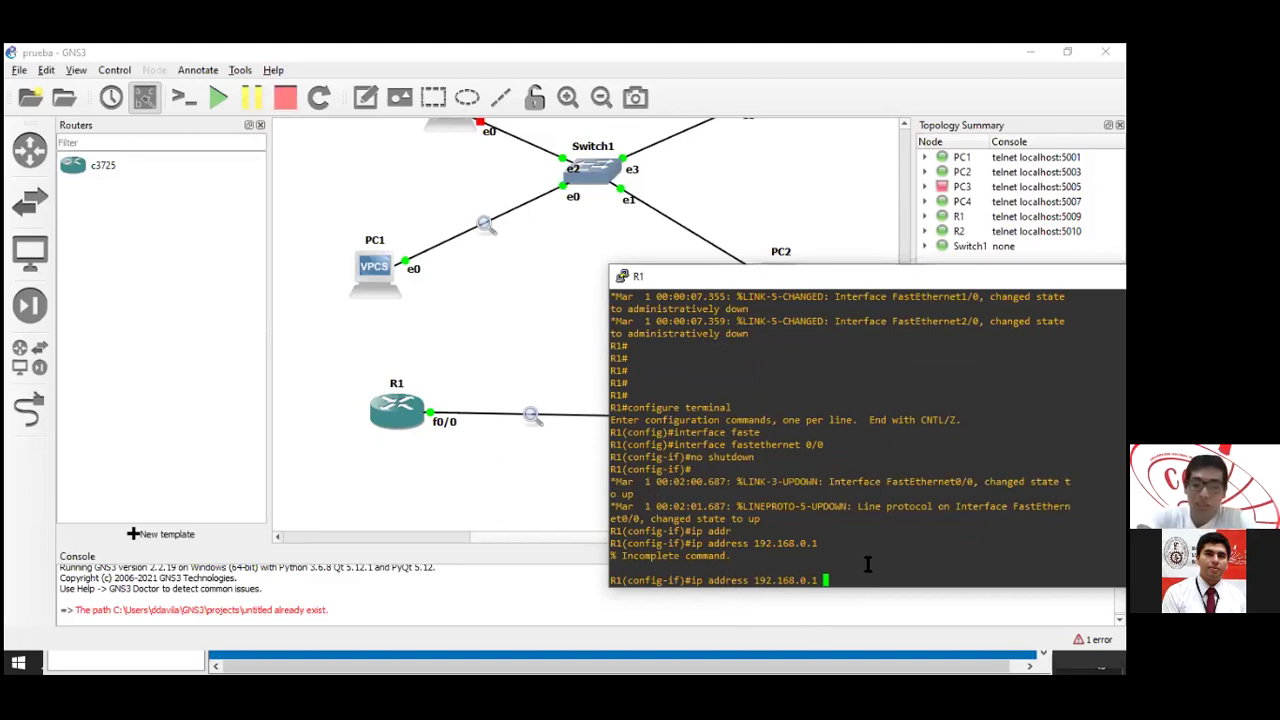
{"action": "type", "text": "?"}
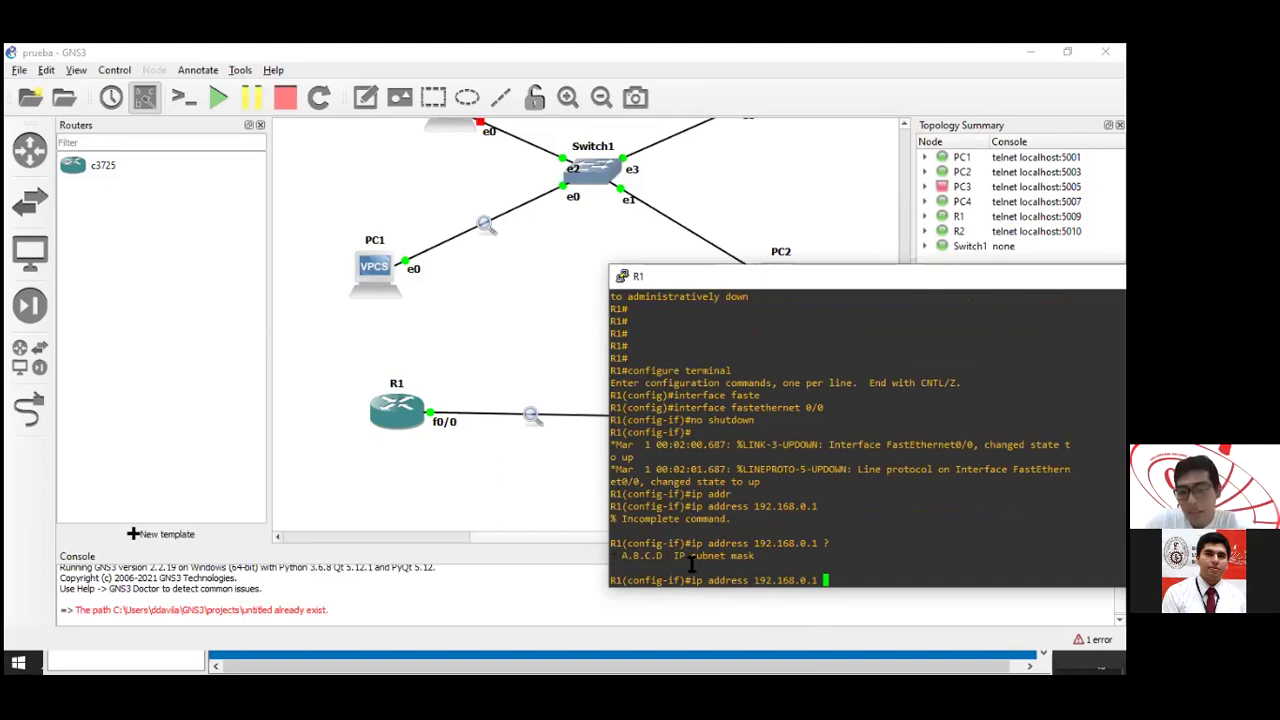
{"action": "left_click_drag", "start_coordinate": [668, 556], "coordinate": [762, 556]}
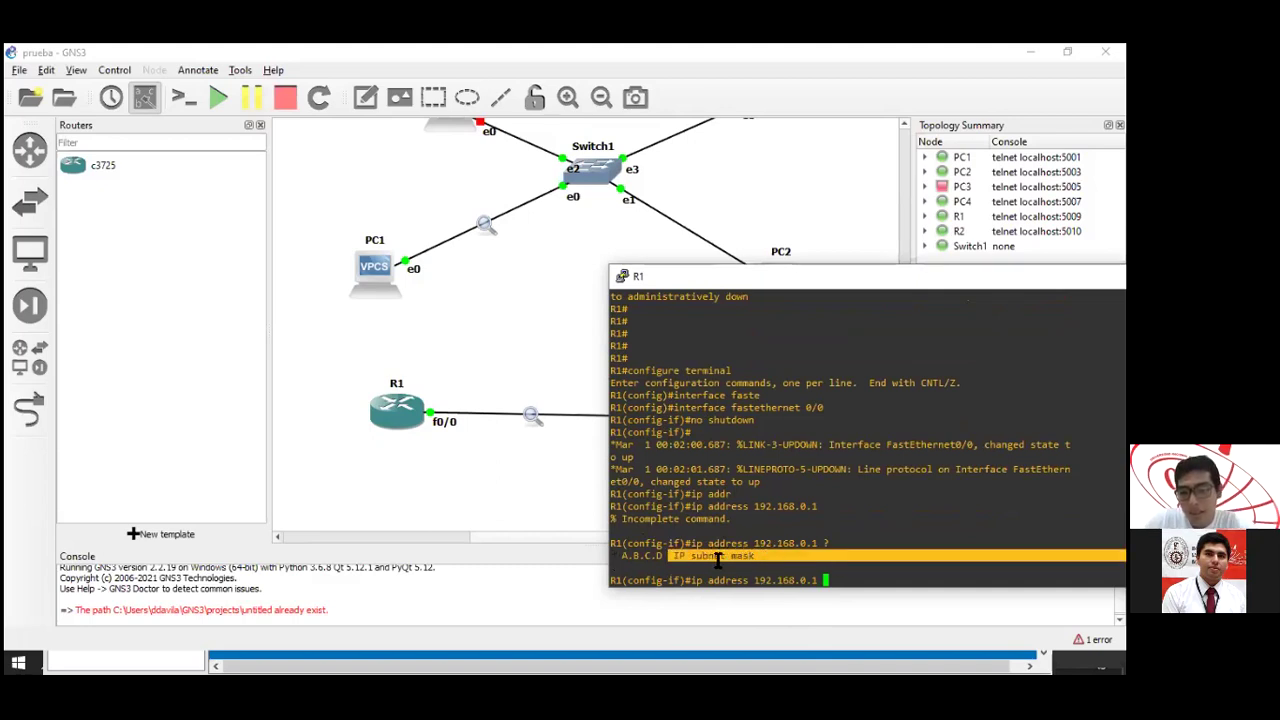
{"action": "left_click", "coordinate": [717, 562]}
{"action": "left_click", "coordinate": [827, 575]}
{"action": "key", "text": "Return"}
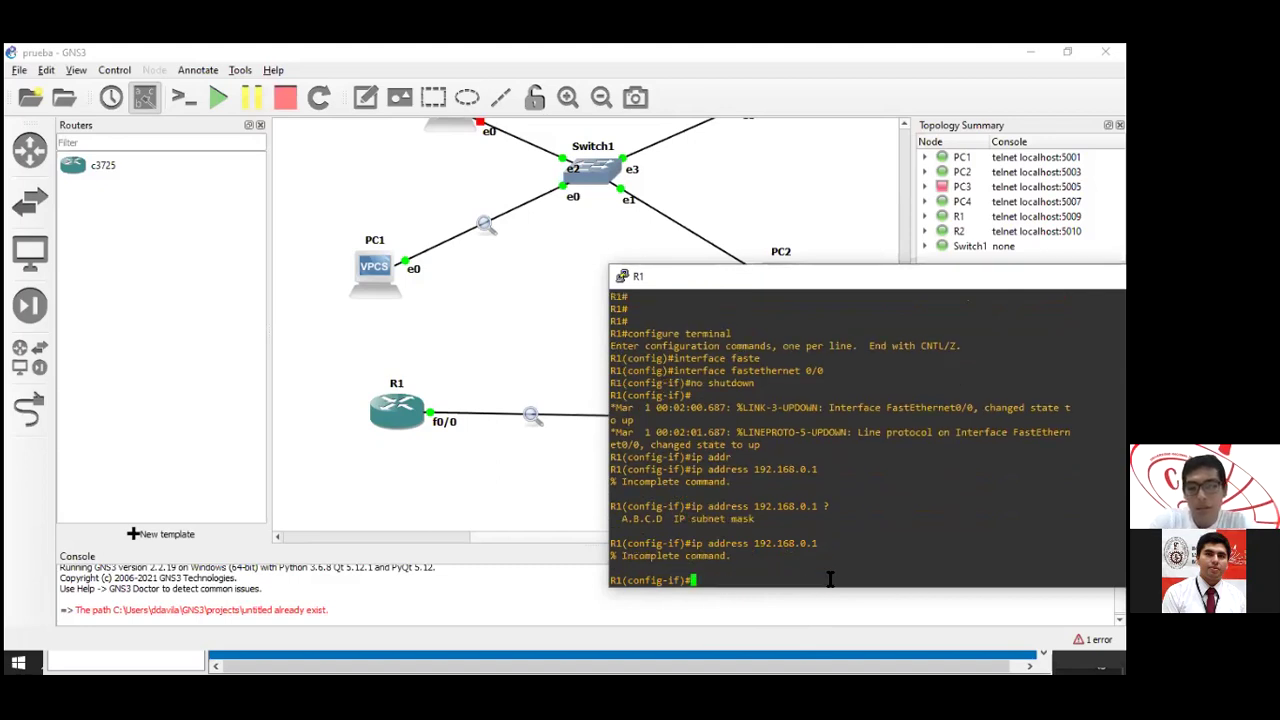
Assign IP address 192.168.0.1 with subnet mask 255.255.255.0 to R1's FastEthernet 0/0, checking the network and host portions before submitting.
{"action": "key", "text": "Up"}
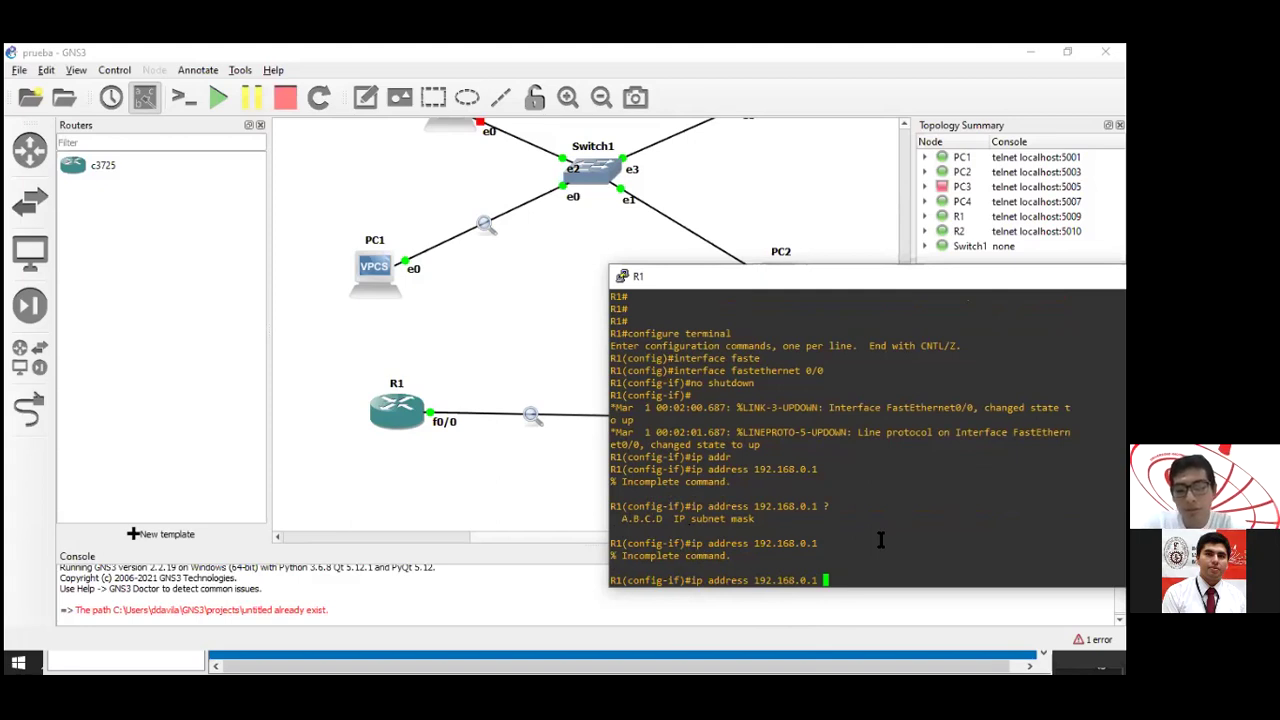
{"action": "type", "text": "255.255."}
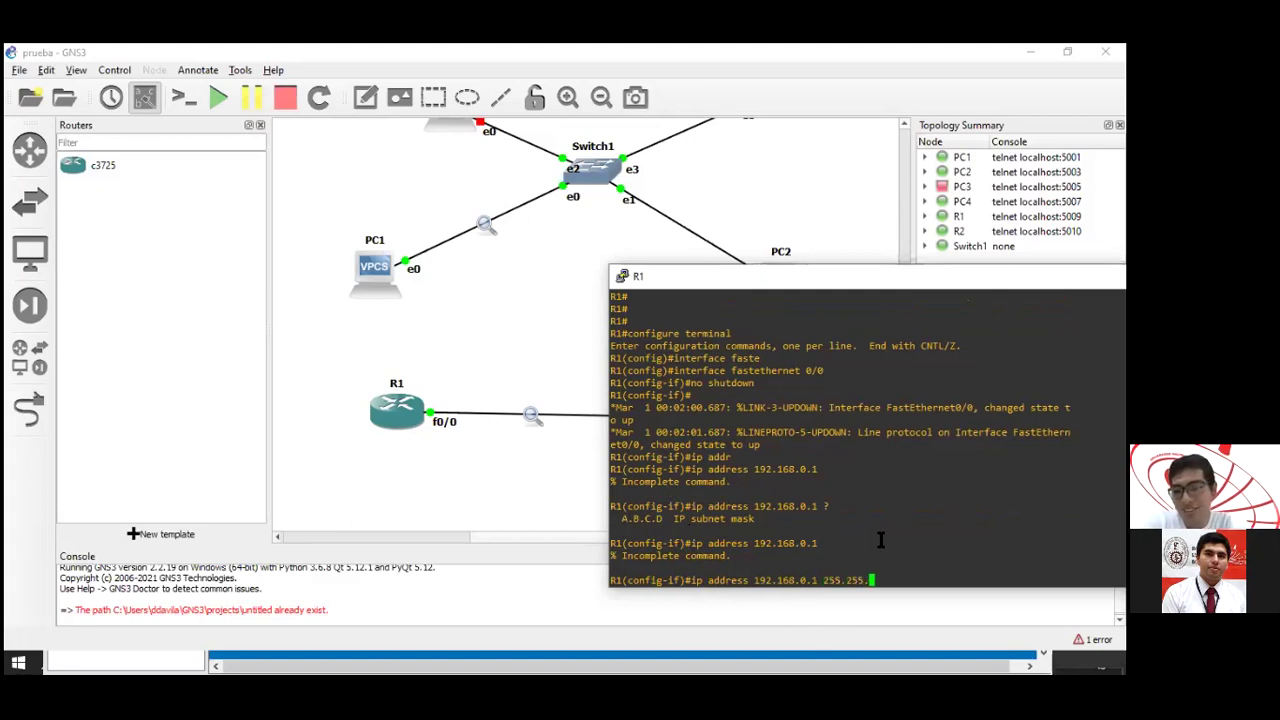
{"action": "type", "text": "255.0"}
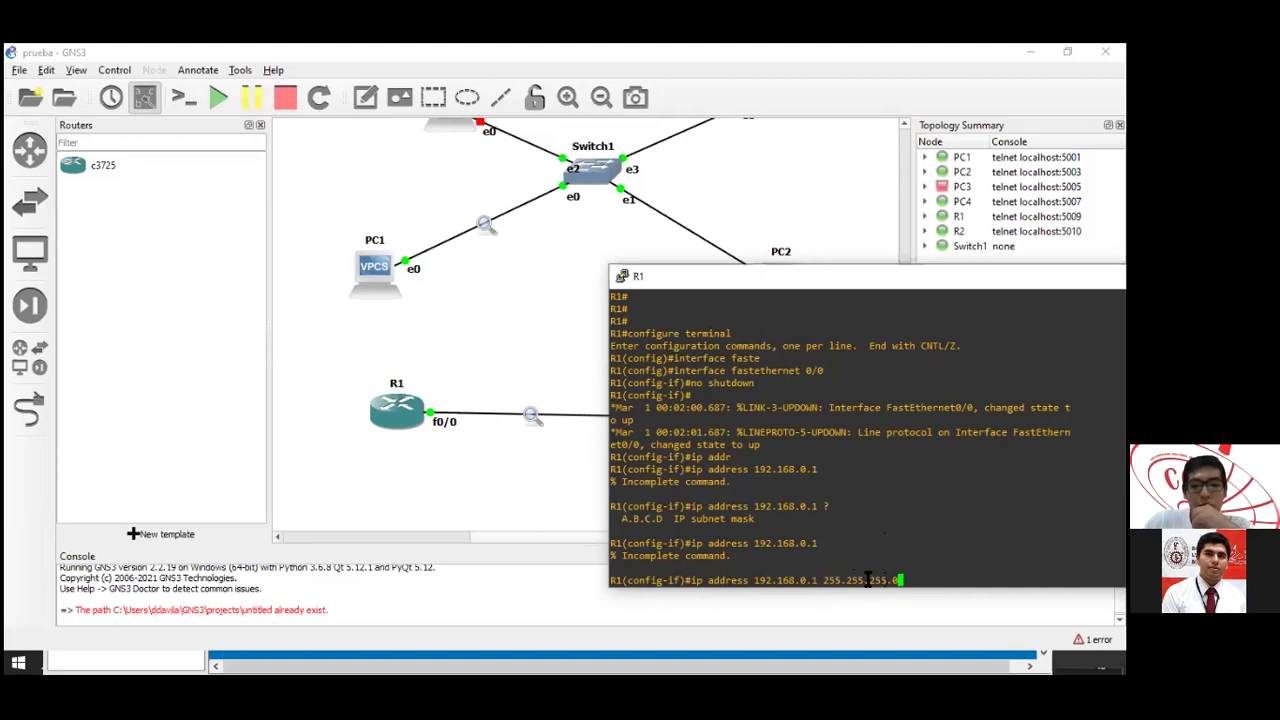
{"action": "type", "text": "0"}
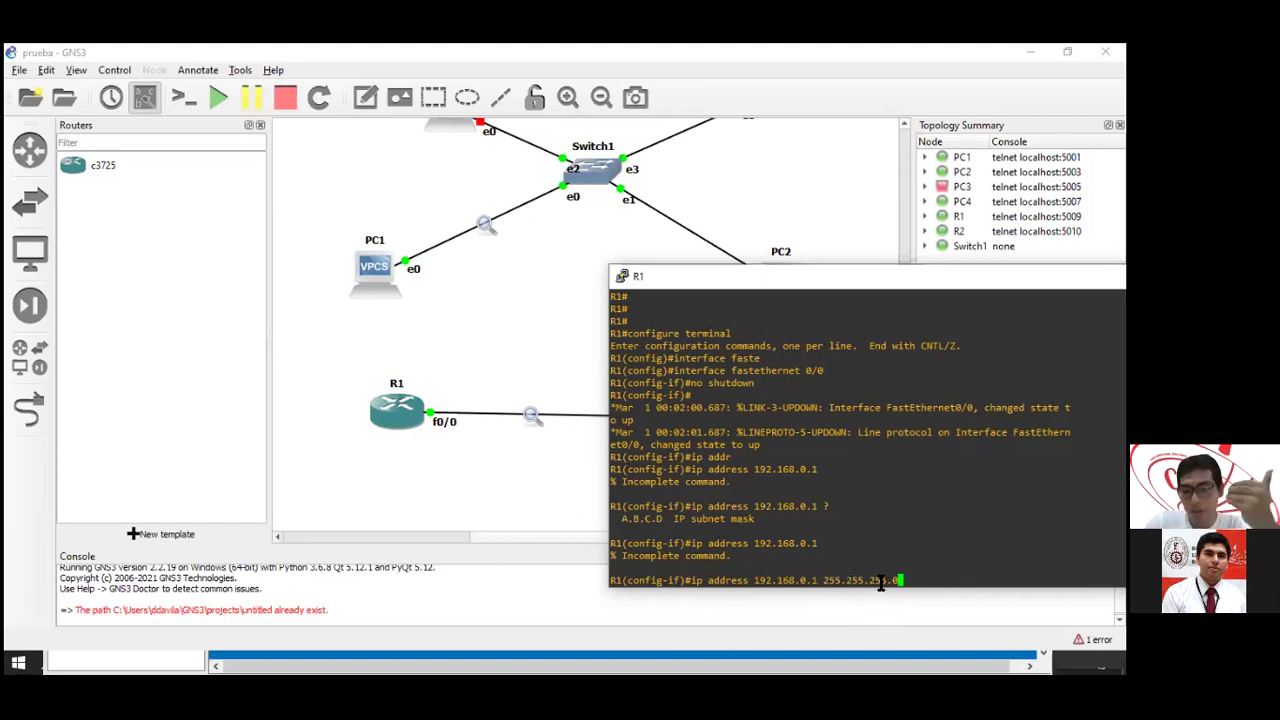
{"action": "left_click_drag", "start_coordinate": [822, 580], "coordinate": [910, 580]}
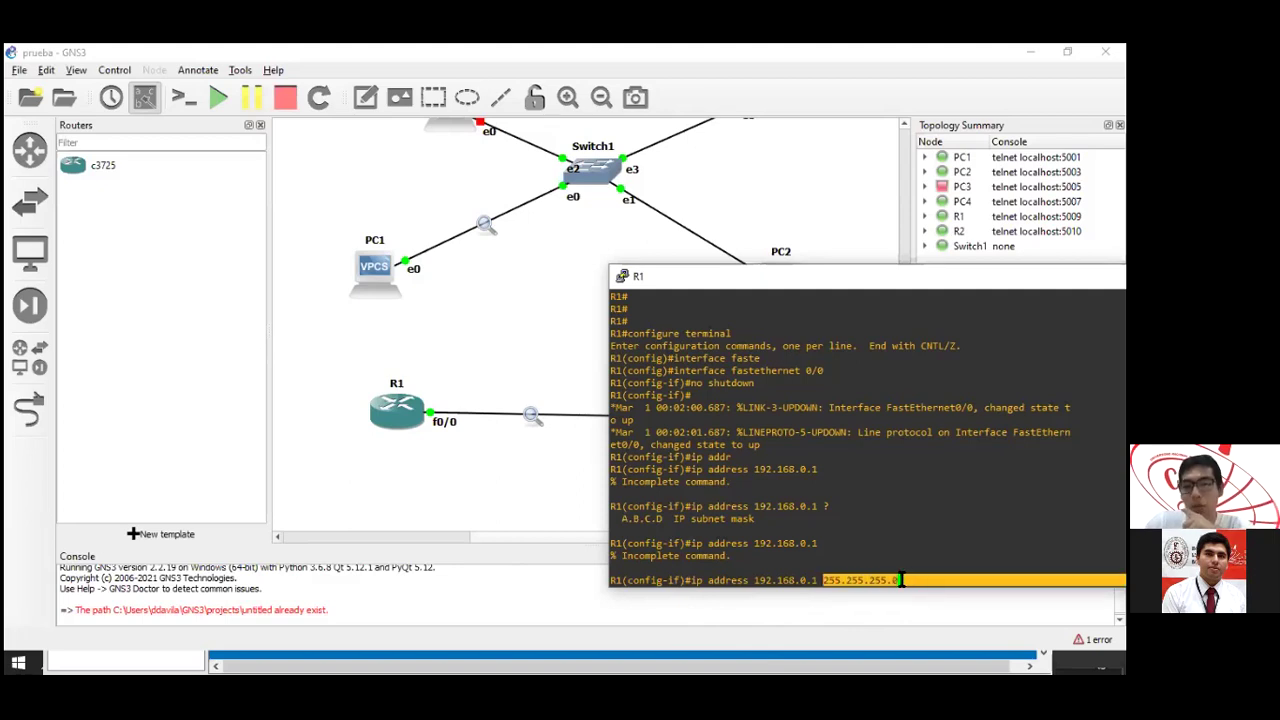
{"action": "left_click", "coordinate": [906, 580]}
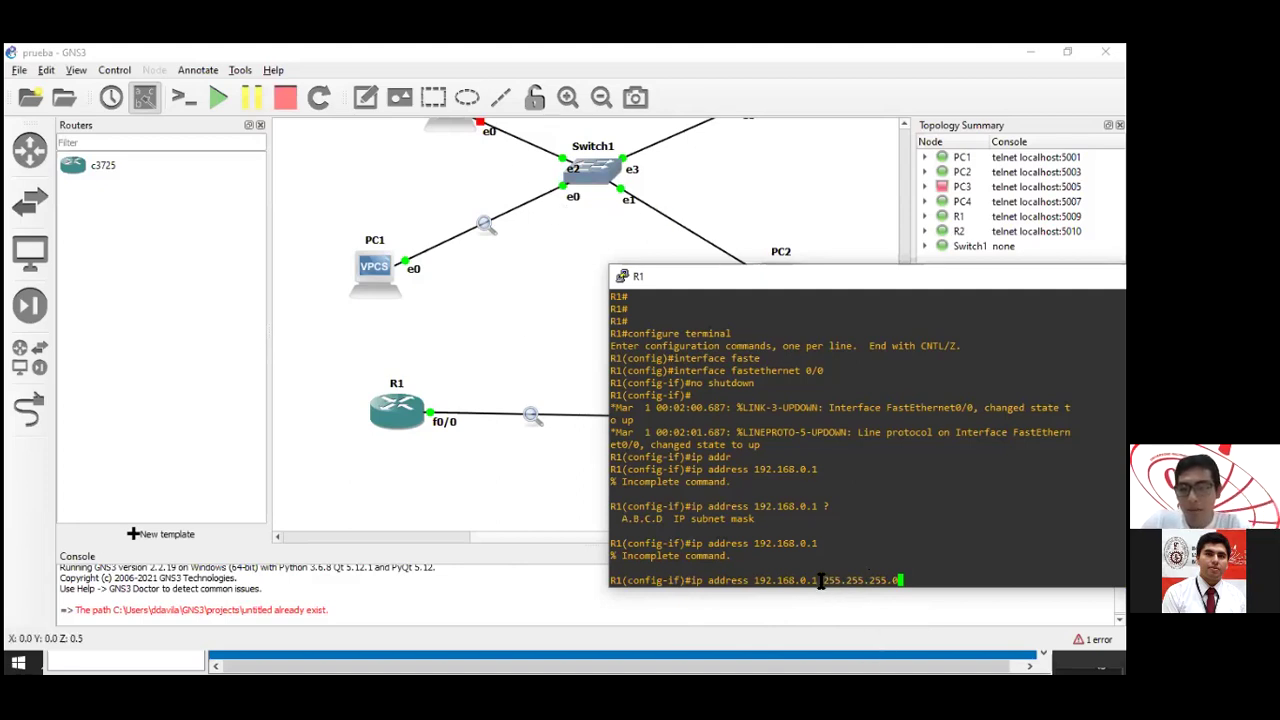
{"action": "left_click_drag", "start_coordinate": [826, 583], "coordinate": [890, 578]}
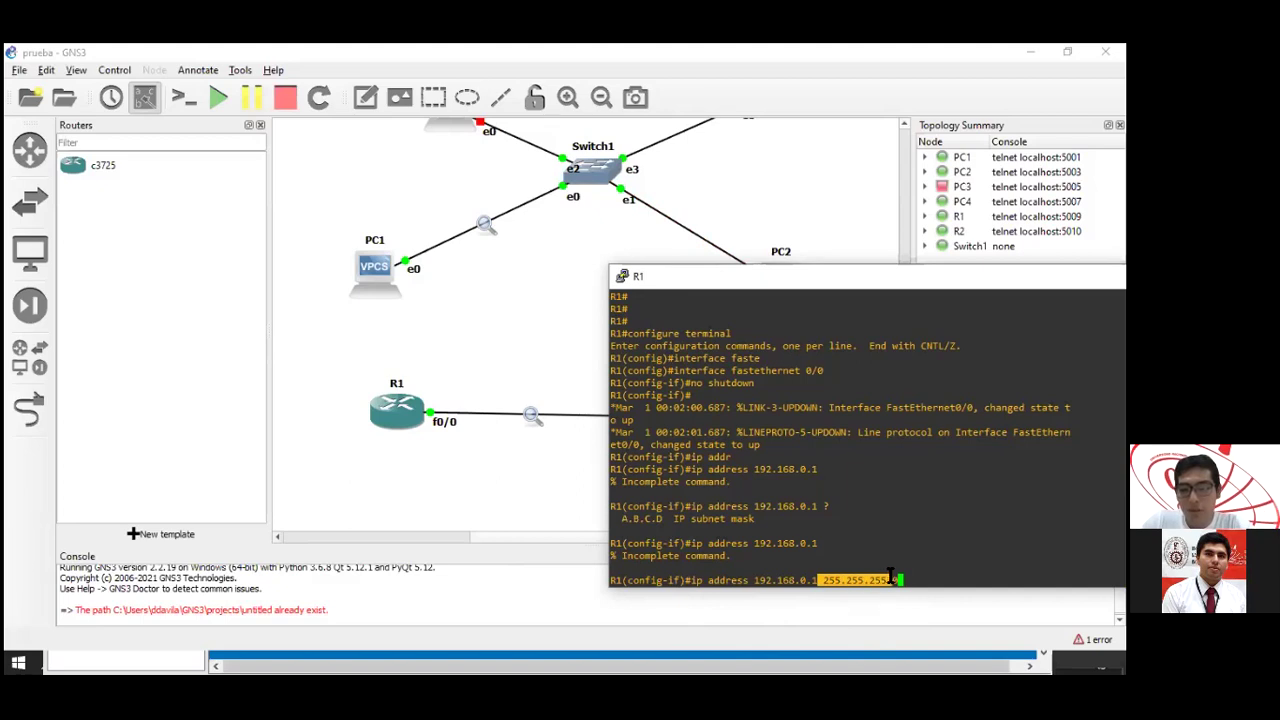
{"action": "left_click_drag", "start_coordinate": [748, 580], "coordinate": [806, 580]}
{"action": "left_click_drag", "start_coordinate": [886, 580], "coordinate": [906, 580]}
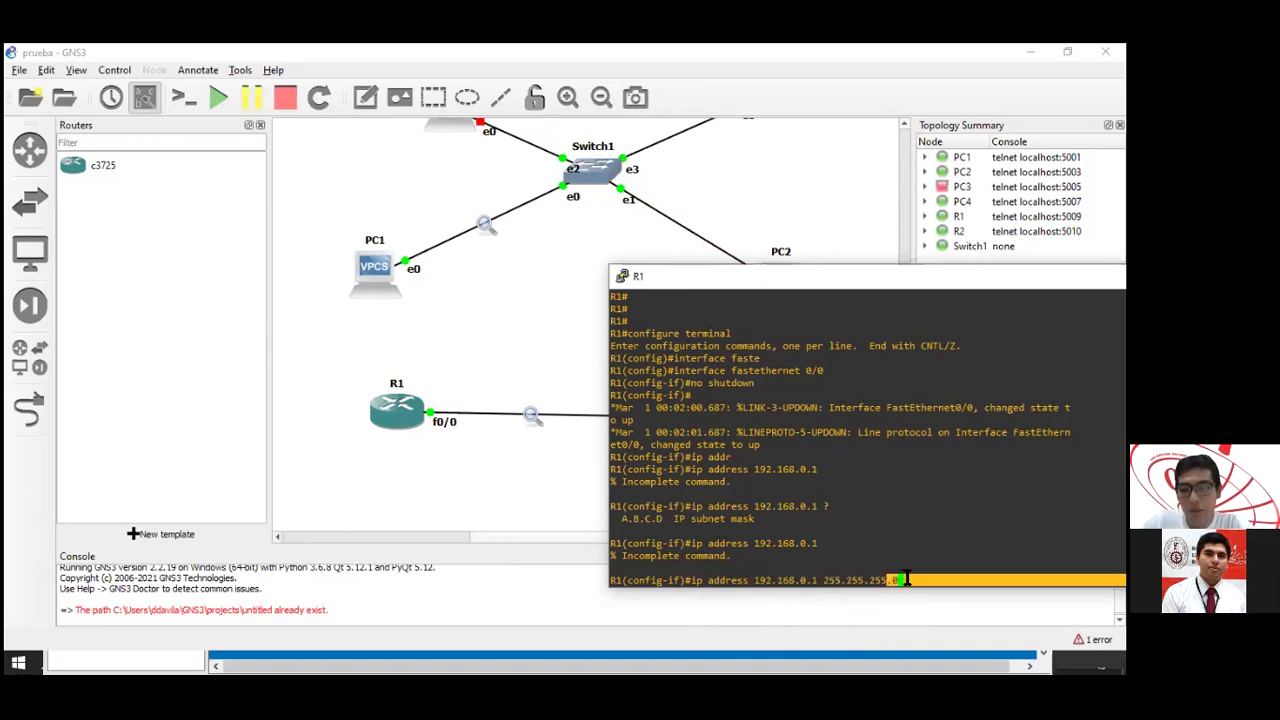
{"action": "left_click", "coordinate": [808, 580]}
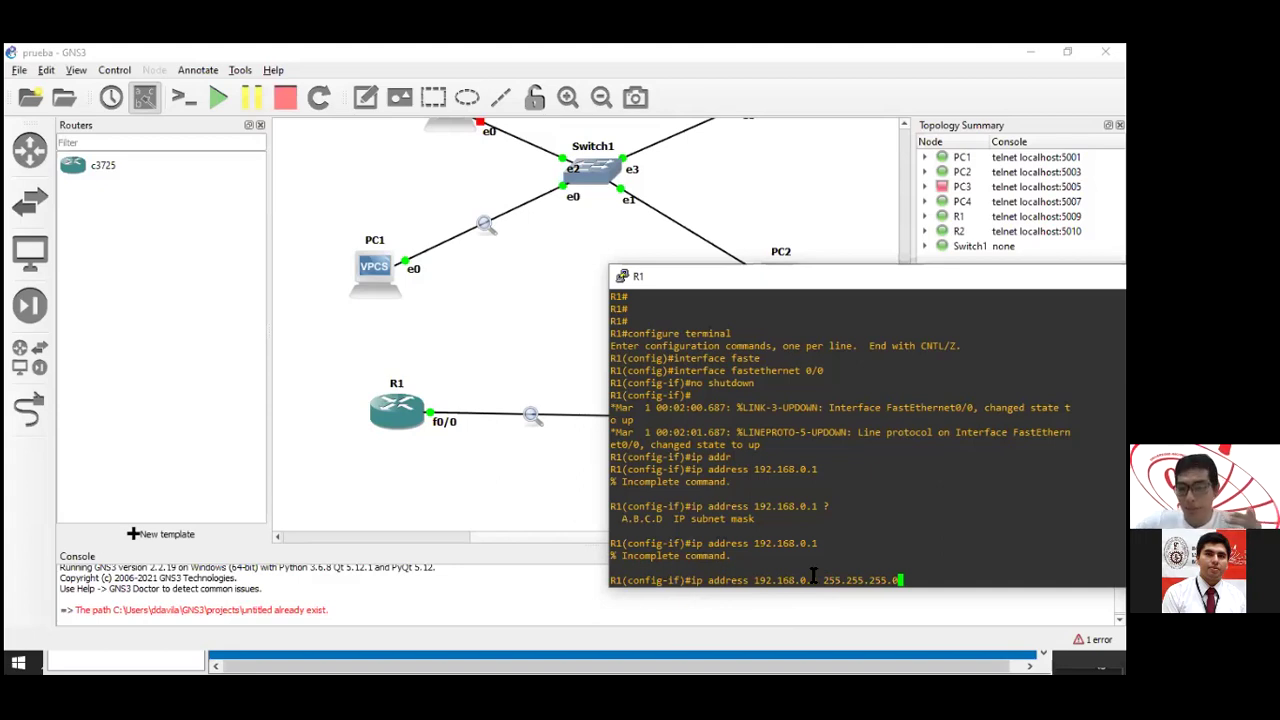
{"action": "left_click_drag", "start_coordinate": [817, 580], "coordinate": [887, 580]}
{"action": "left_click", "coordinate": [922, 578]}
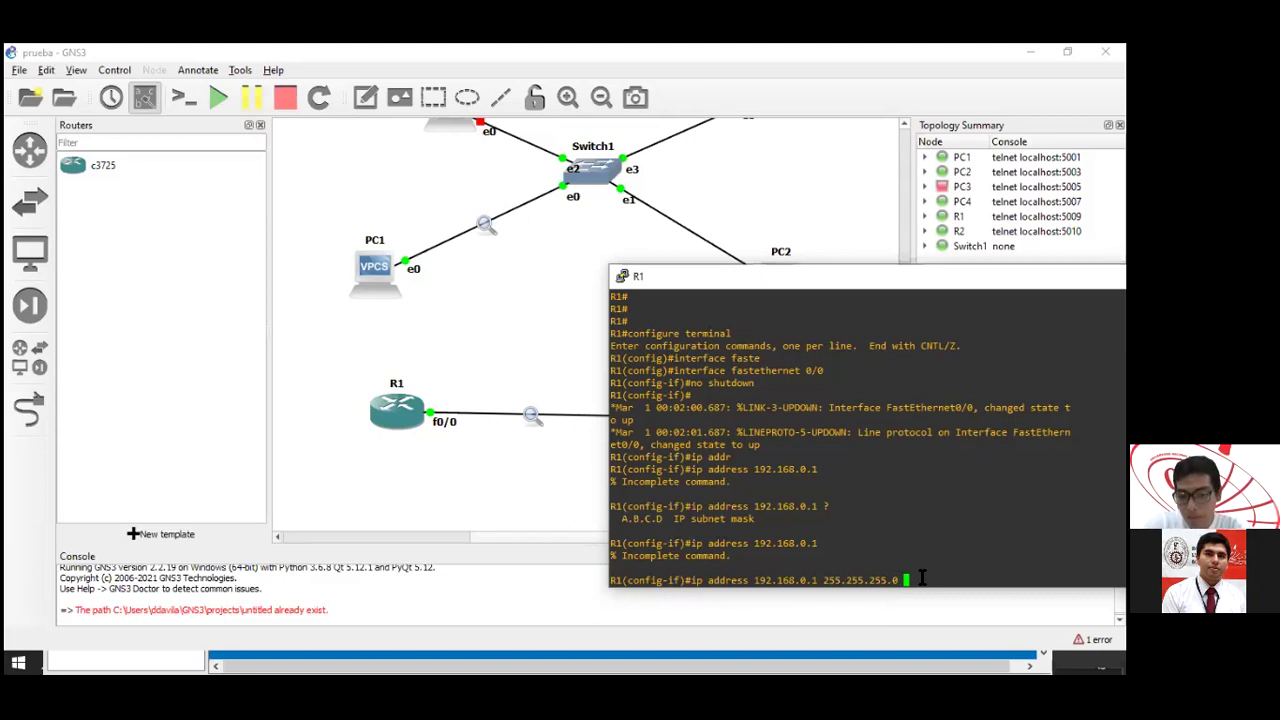
{"action": "key", "text": "Return"}
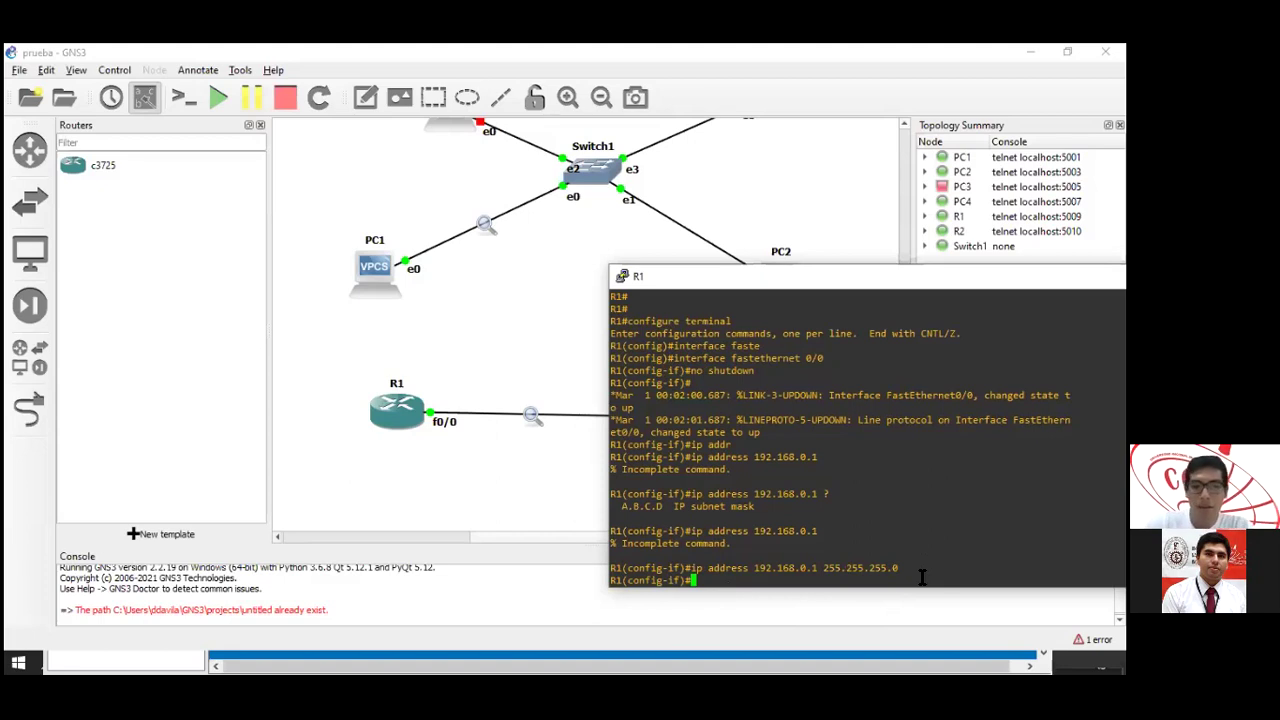
Switch to the R1–R2 capture in Wireshark and examine the CDP packet's Addresses details and the newest LOOP replies.
{"action": "key", "text": "alt+Tab"}
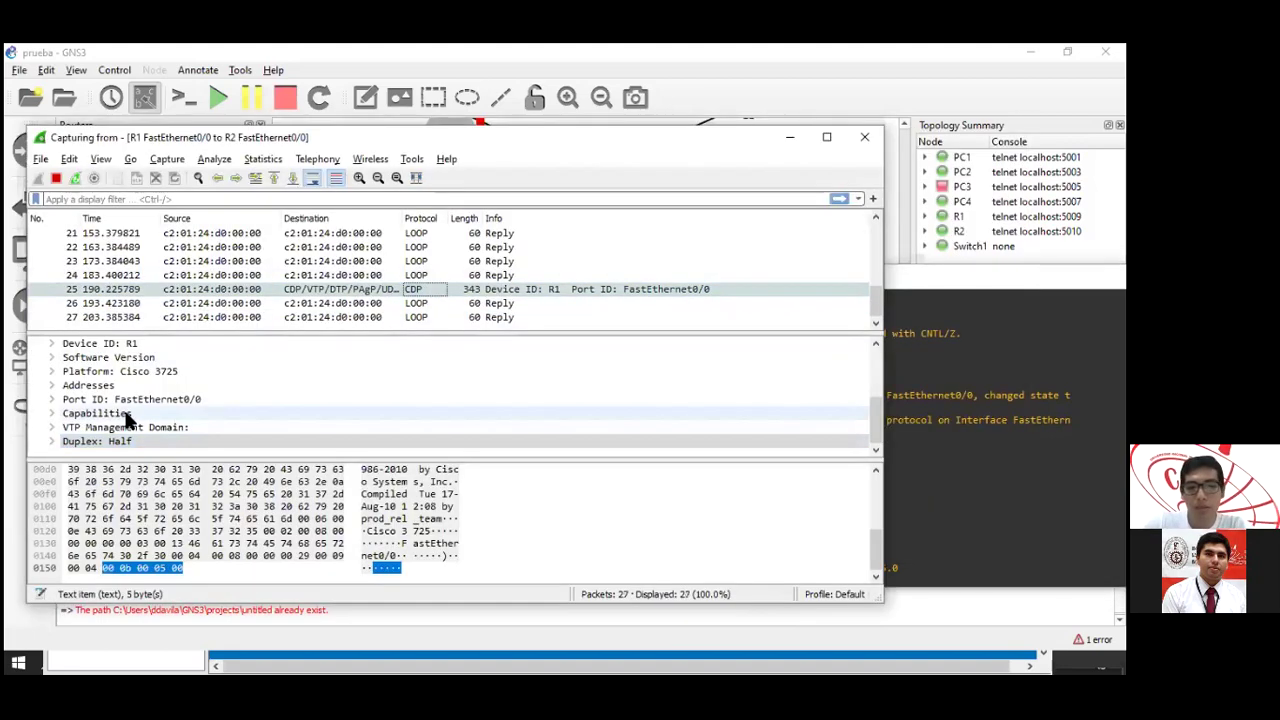
{"action": "scroll", "coordinate": [127, 418], "scroll_direction": "up", "scroll_amount": 2}
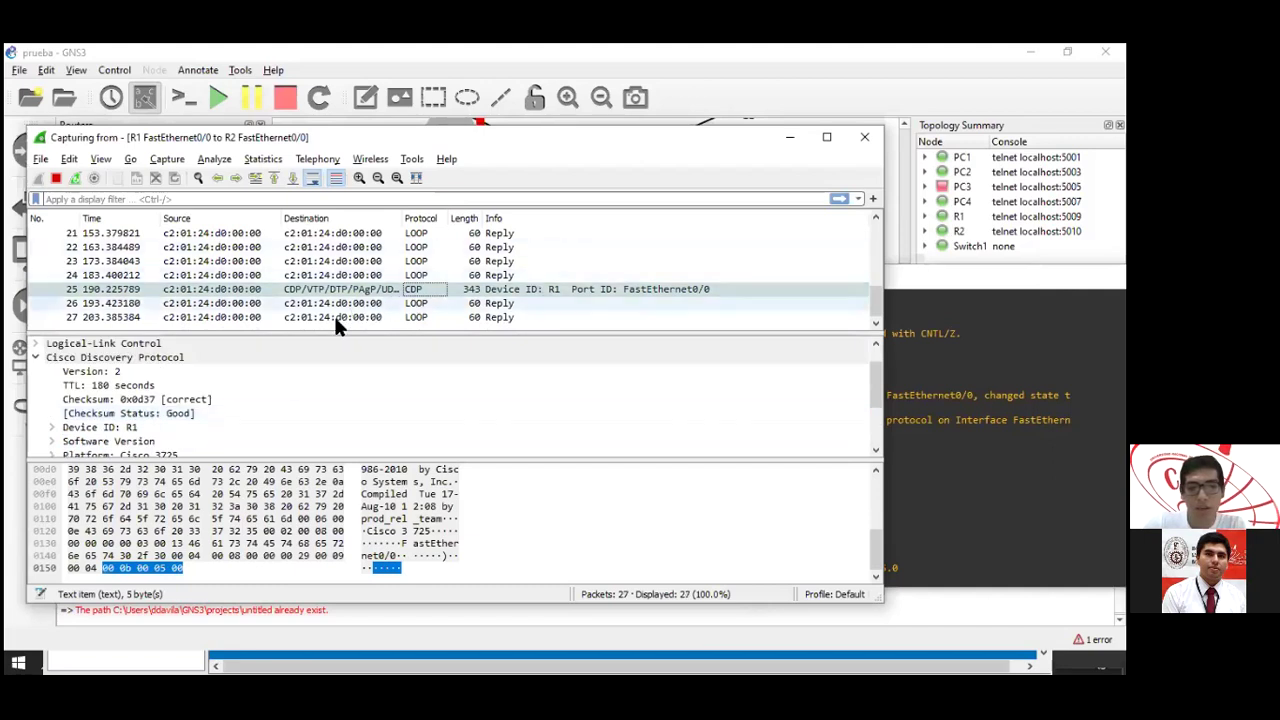
{"action": "left_click", "coordinate": [329, 316]}
{"action": "left_click", "coordinate": [346, 290]}
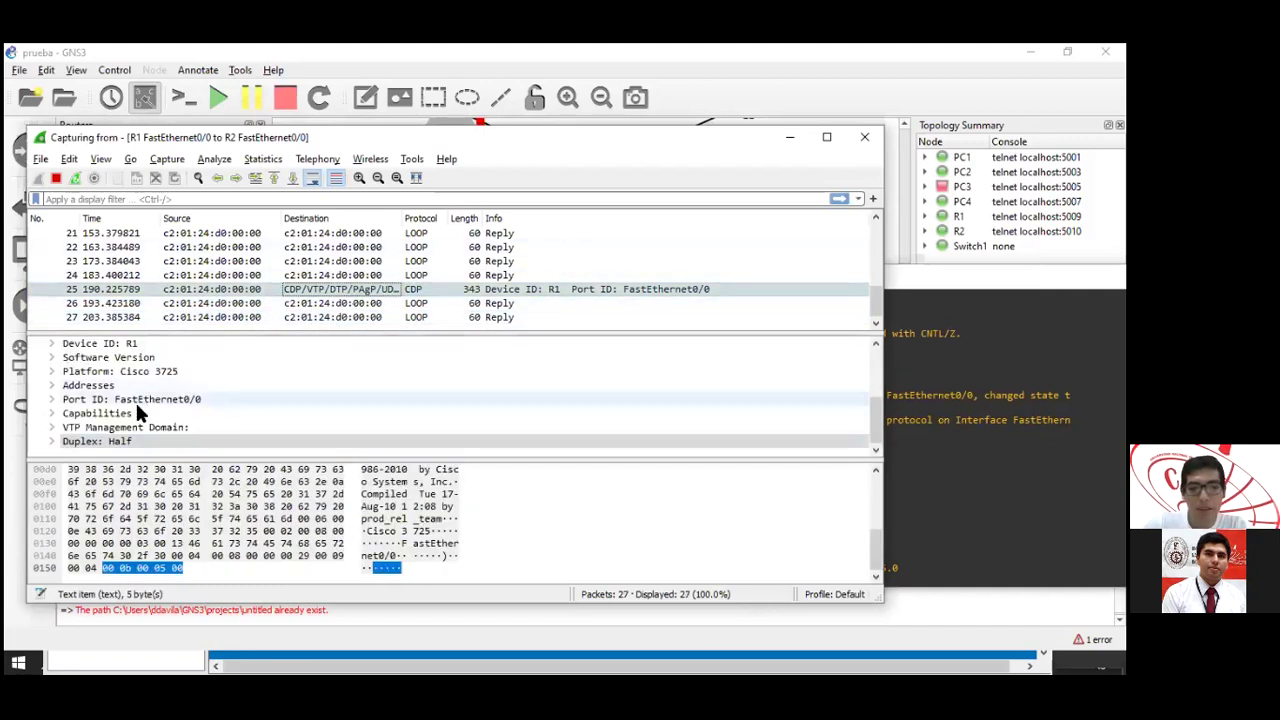
{"action": "left_click", "coordinate": [54, 382]}
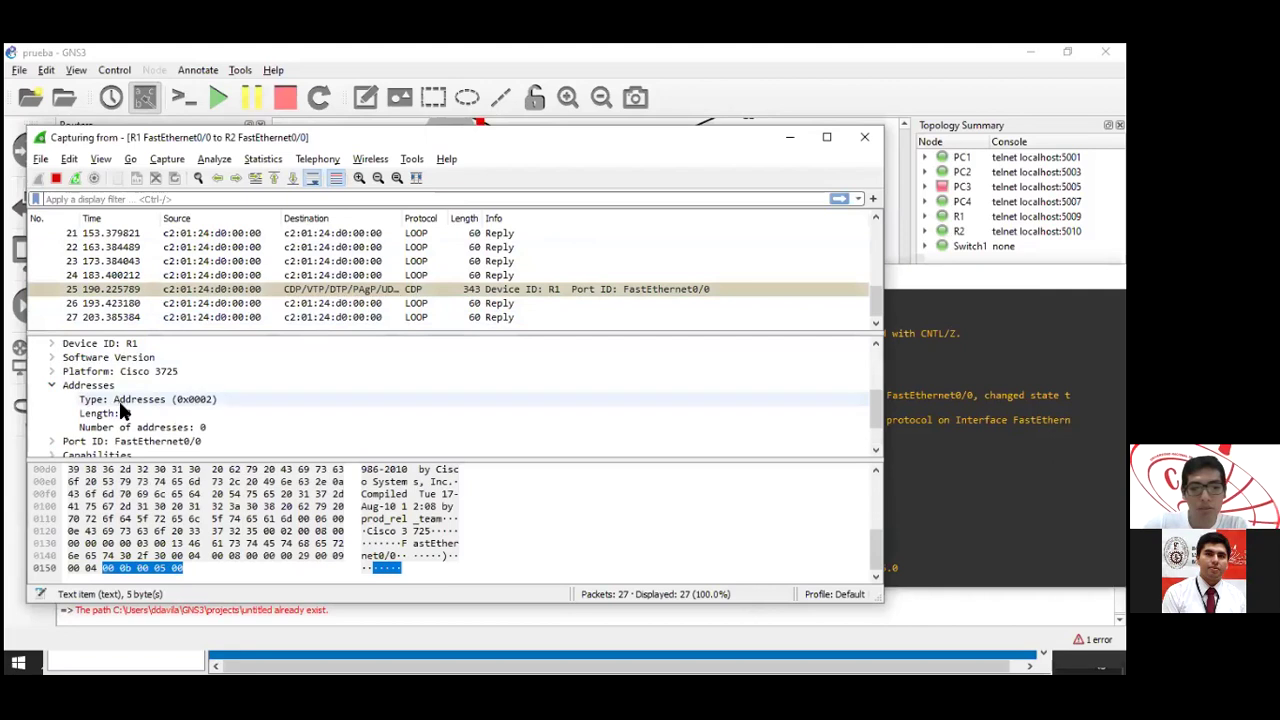
{"action": "scroll", "coordinate": [165, 396], "scroll_direction": "down", "scroll_amount": 1}
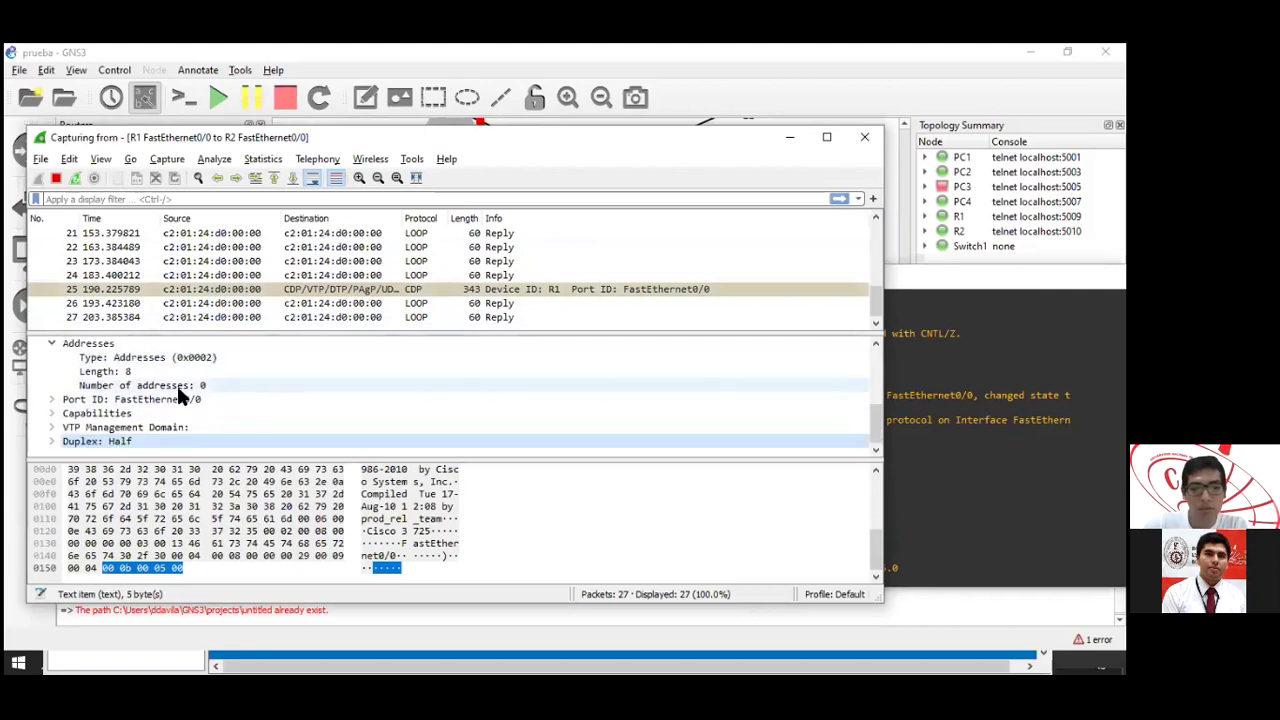
{"action": "left_click", "coordinate": [435, 304]}
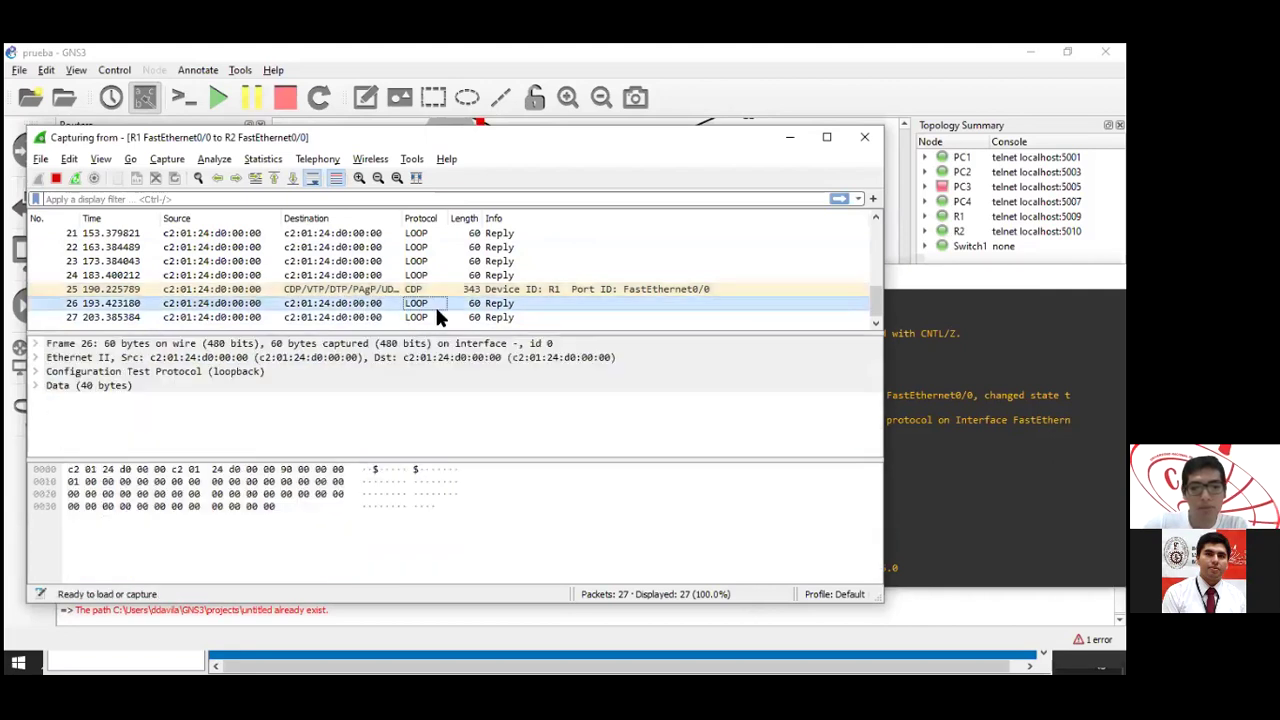
{"action": "left_click", "coordinate": [365, 318]}
{"action": "key", "text": "alt+Tab"}
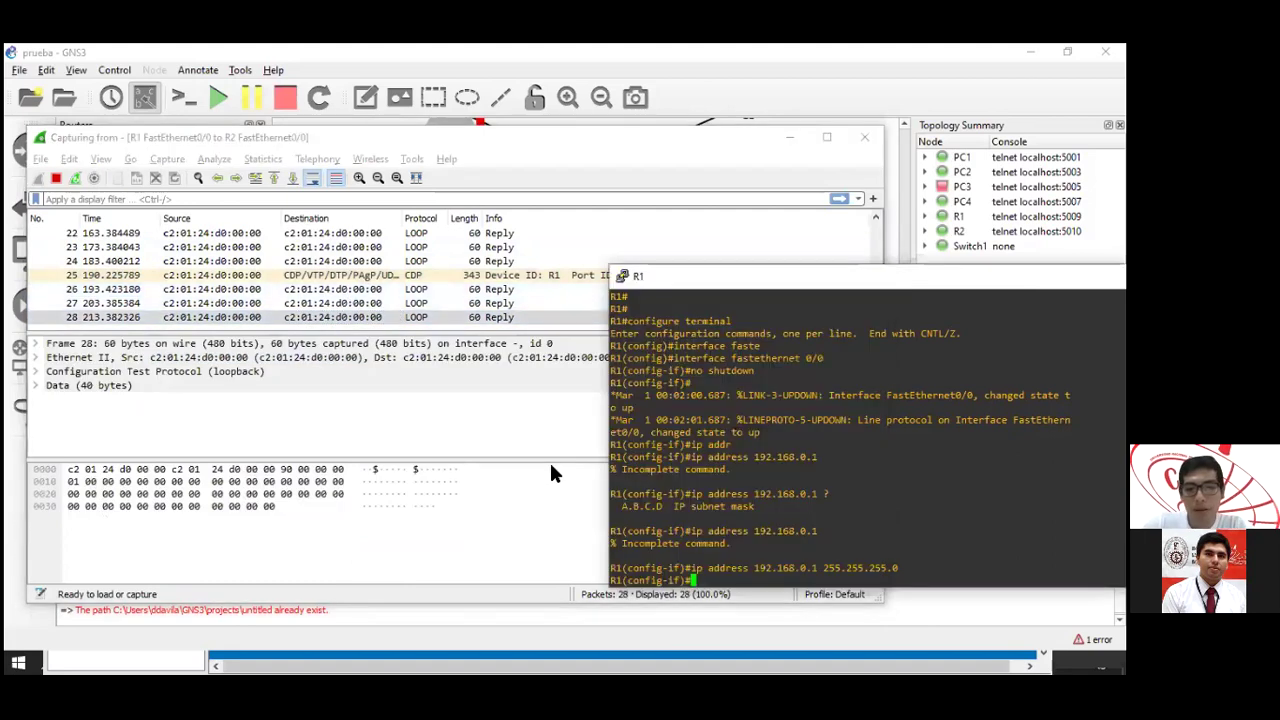
{"action": "left_click", "coordinate": [543, 457]}
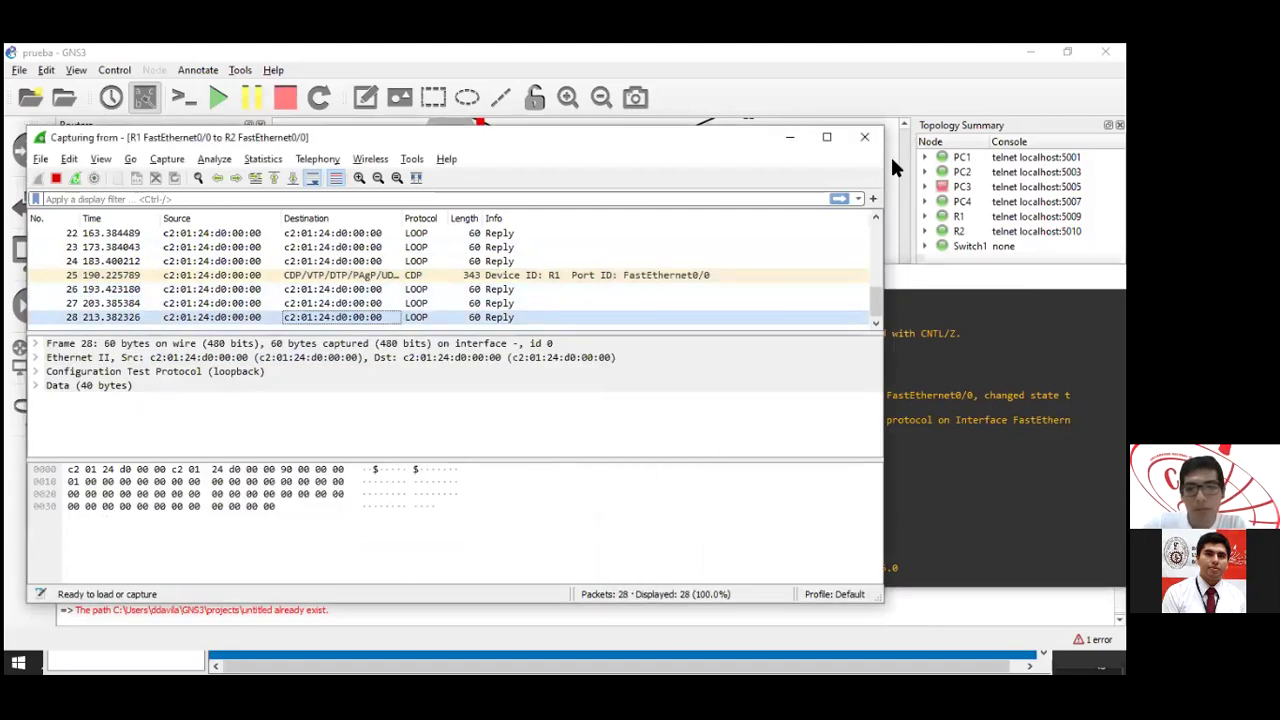
Minimize the capture, open R2's console, and enter configuration mode for FastEthernet 0/0 using the abbreviations conf t and int f0/0.
{"action": "left_click", "coordinate": [790, 137]}
{"action": "double_click", "coordinate": [665, 418]}
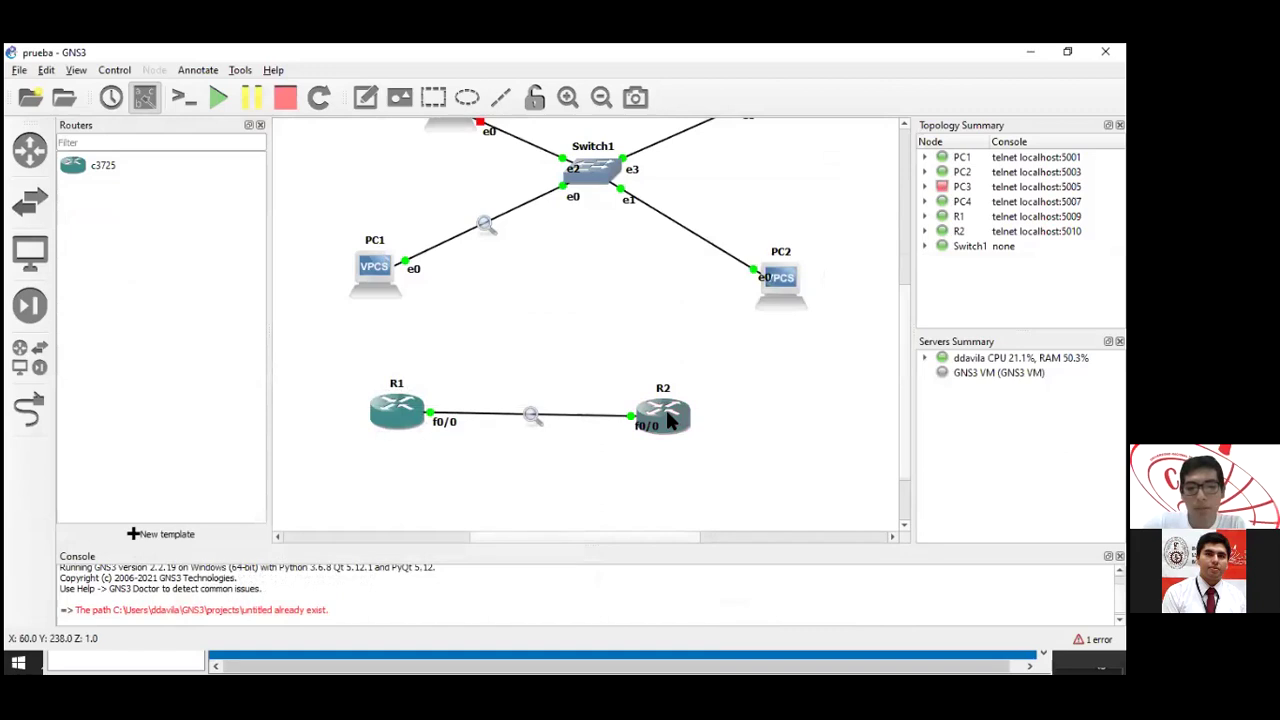
{"action": "key", "text": "Return"}
{"action": "key", "text": "Return"}
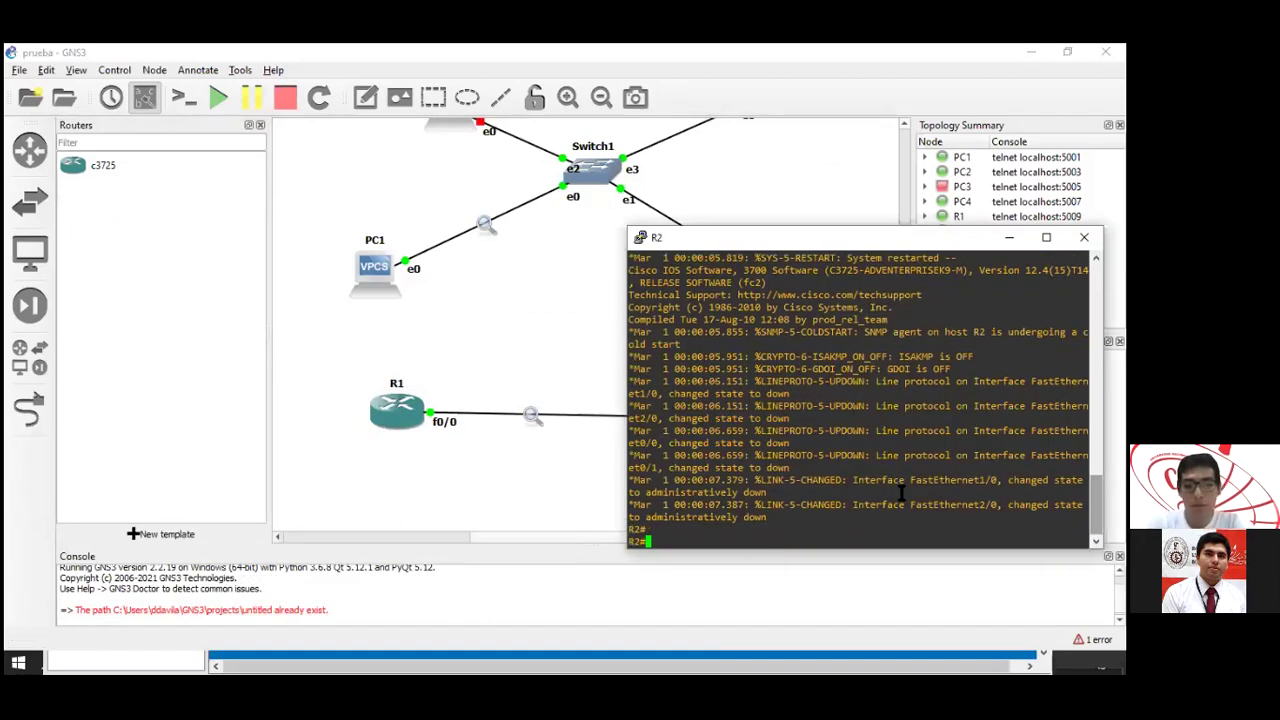
{"action": "type", "text": "conf t"}
{"action": "key", "text": "Return"}
{"action": "type", "text": "int"}
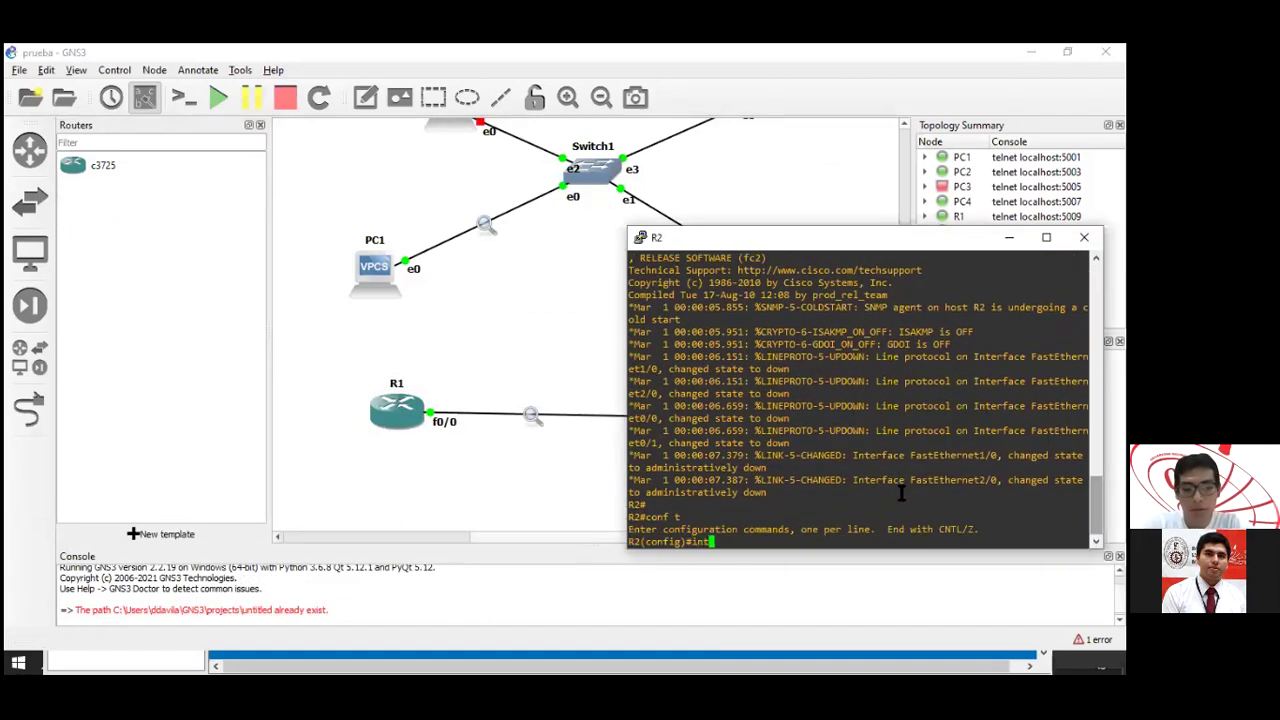
{"action": "type", "text": " f0/0"}
{"action": "key", "text": "Return"}
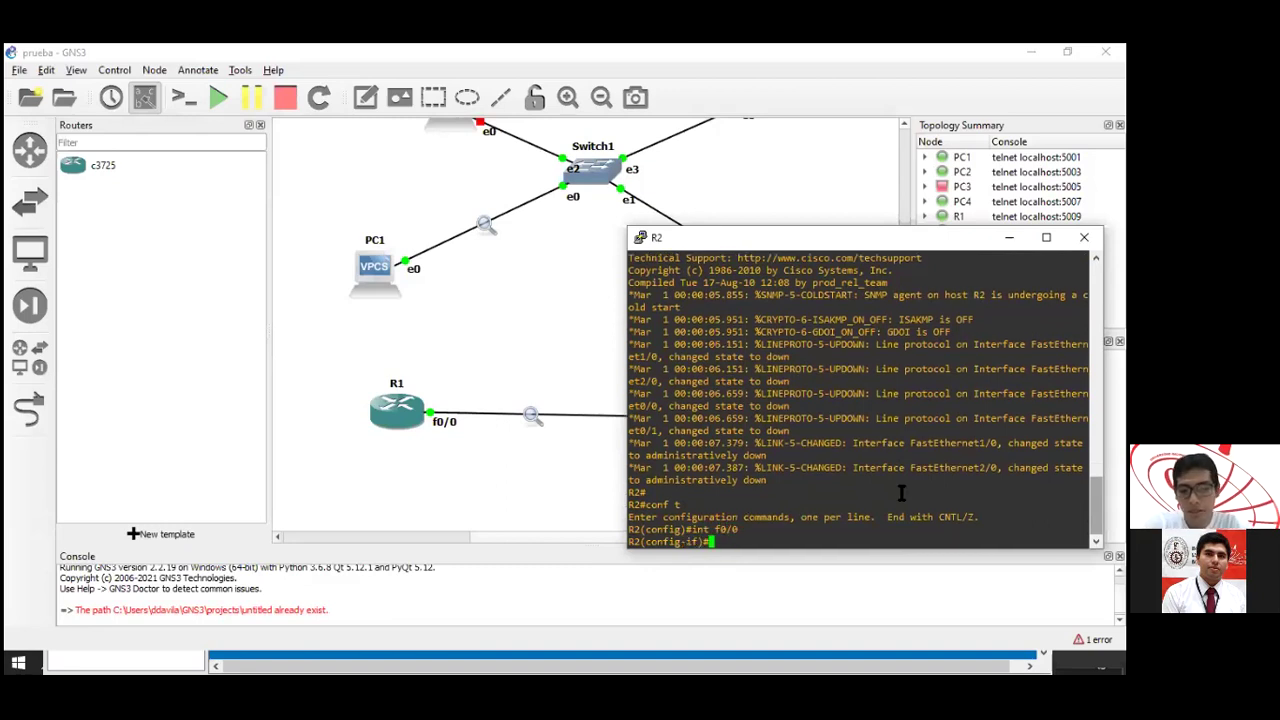
Highlight the conf t abbreviation, leave R2's configuration mode, and try to re-enter it with the shorter abbreviation con t.
{"action": "left_click_drag", "start_coordinate": [630, 529], "coordinate": [680, 504]}
{"action": "left_click", "coordinate": [696, 530]}
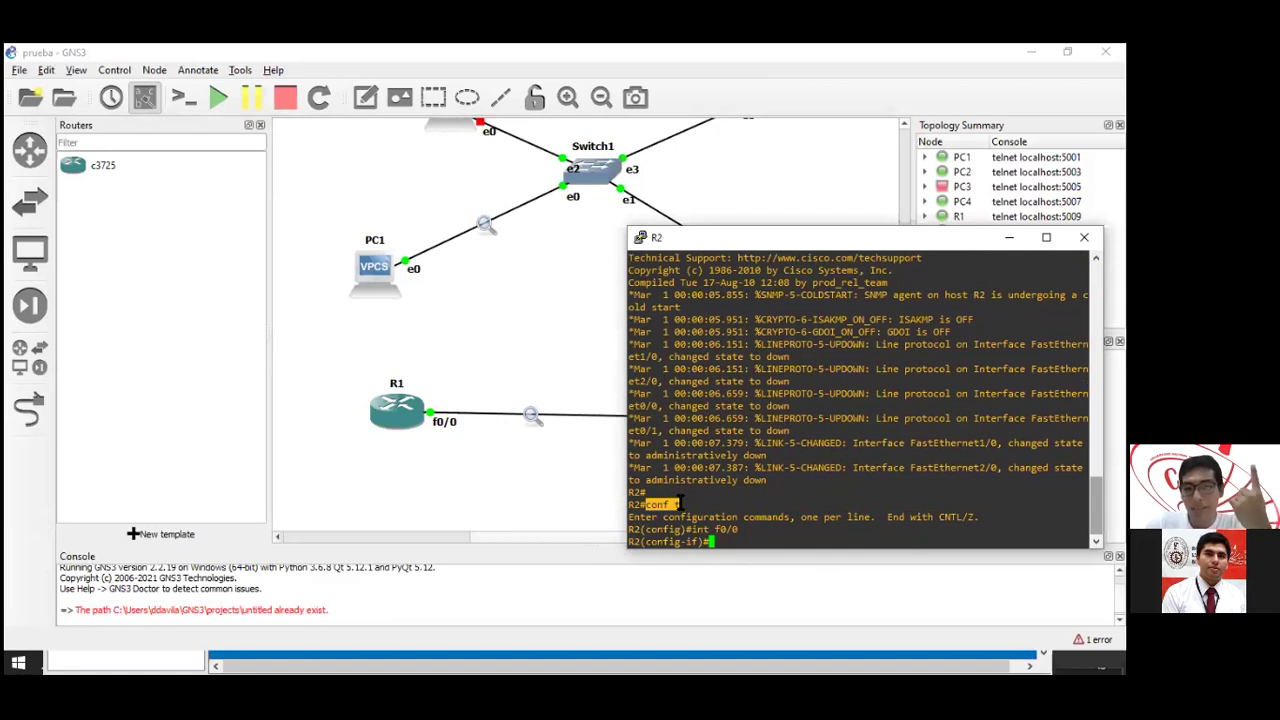
{"action": "left_click", "coordinate": [716, 528]}
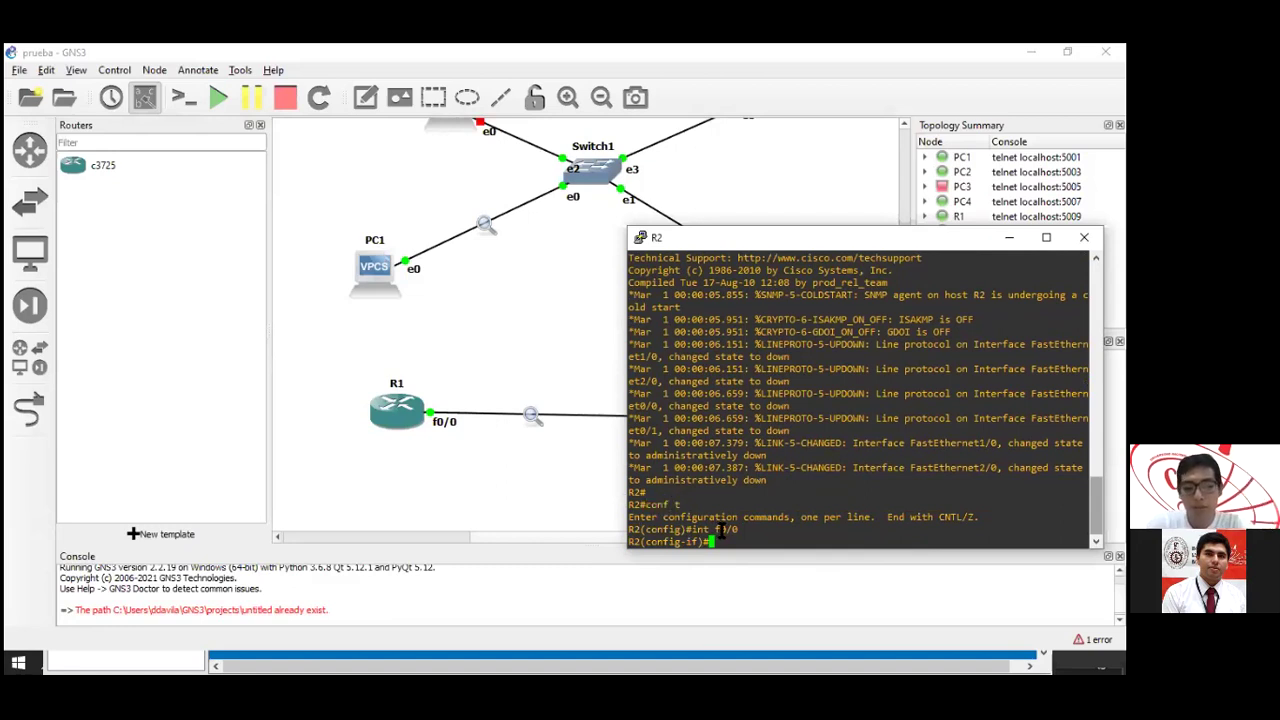
{"action": "key", "text": "ctrl+z"}
{"action": "key", "text": "Return"}
{"action": "type", "text": "con t"}
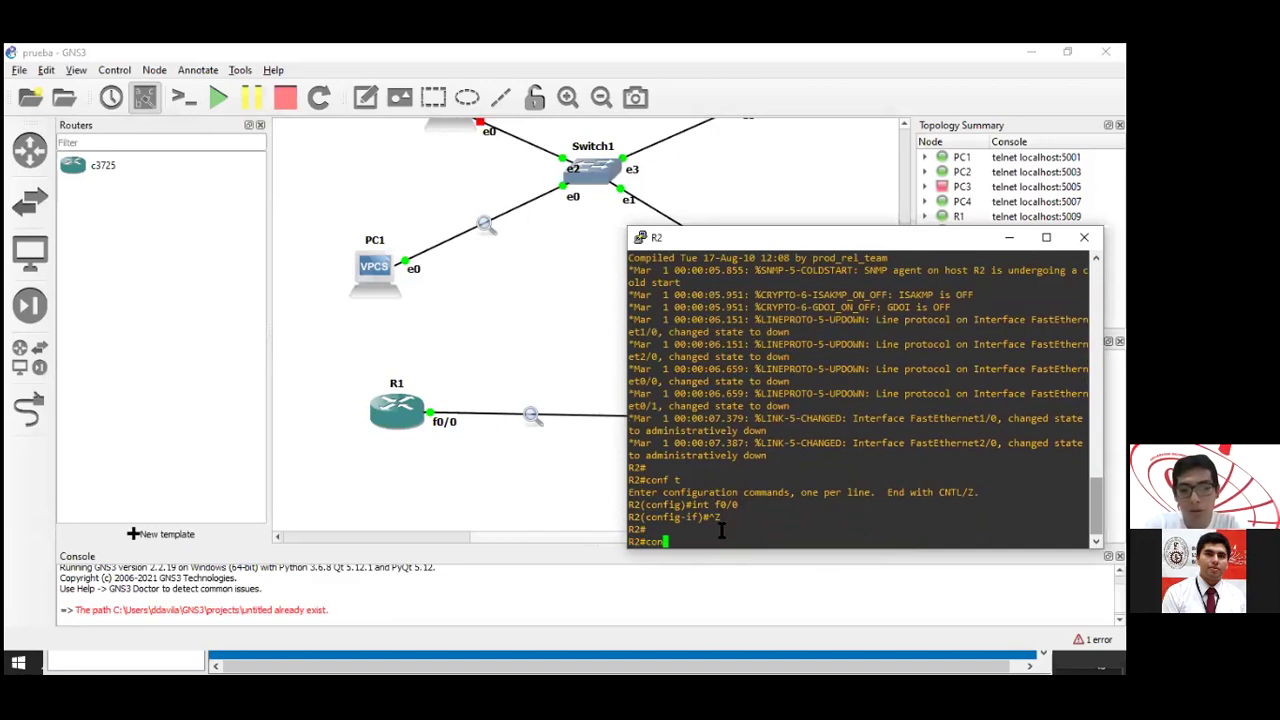
{"action": "key", "text": "Return"}
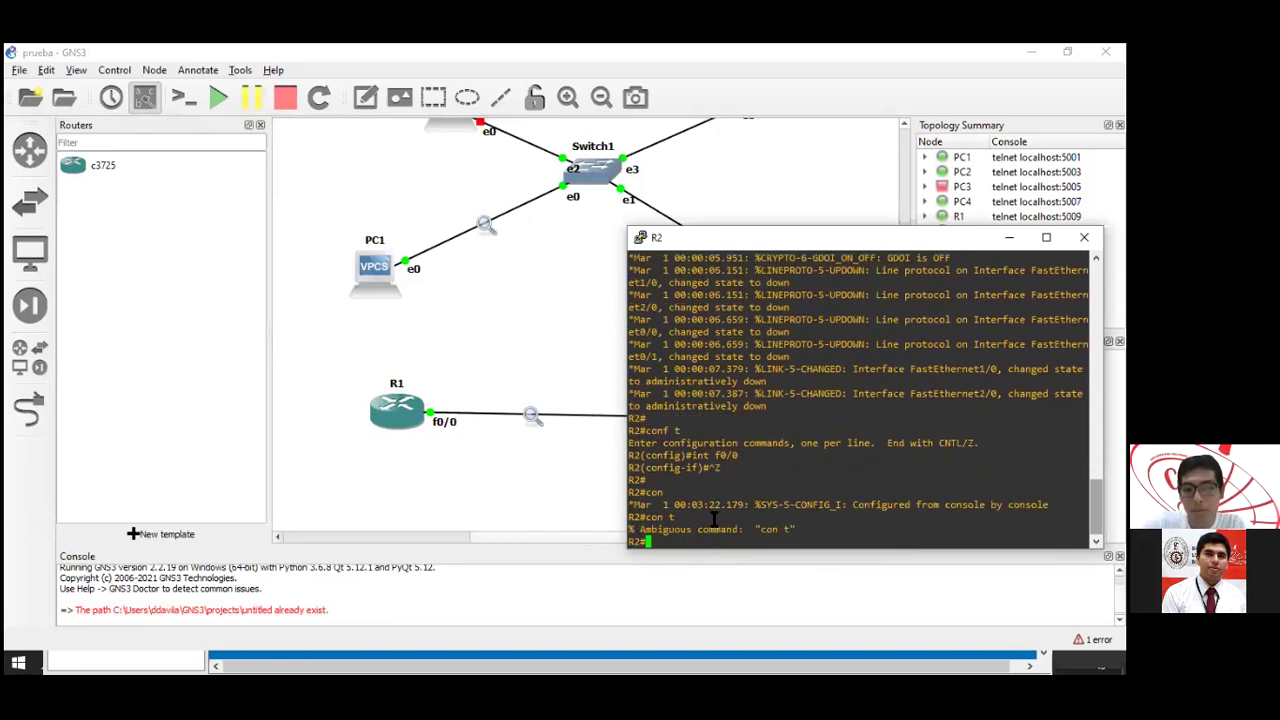
Query R2's command help for the abbreviation con, and then for conf, to compare the matching commands.
{"action": "type", "text": "con ?"}
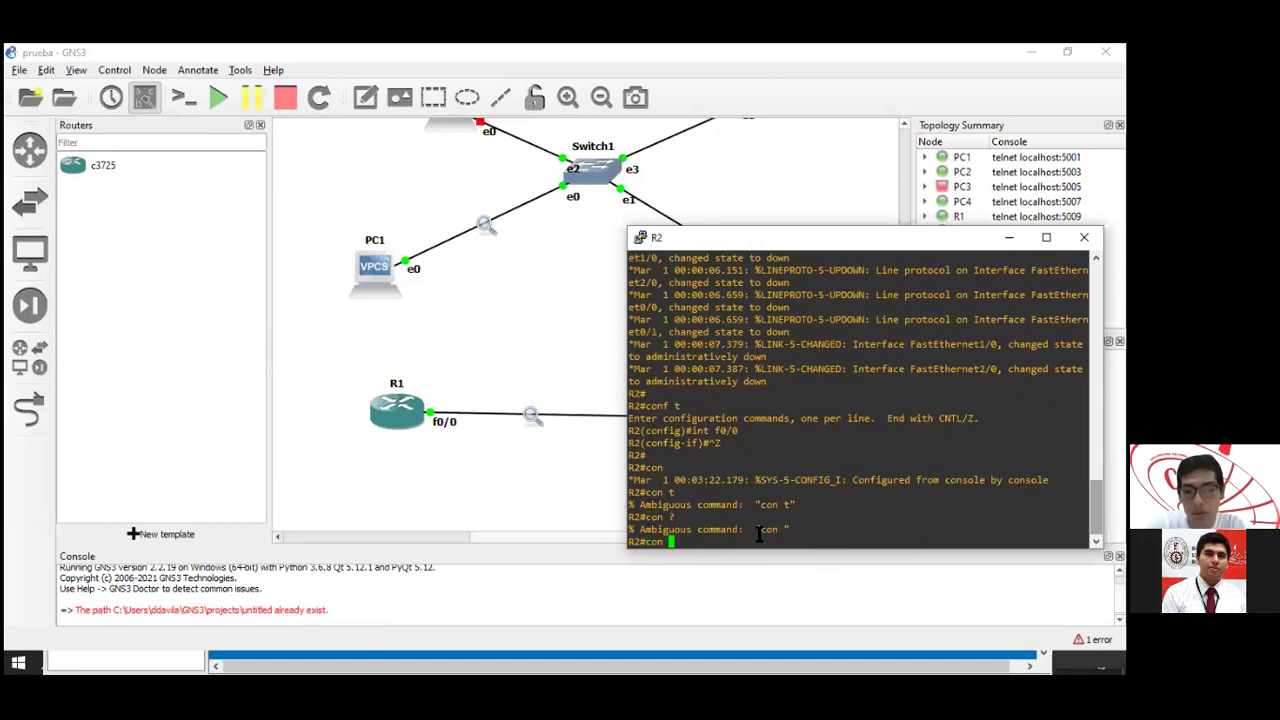
{"action": "type", "text": "con?"}
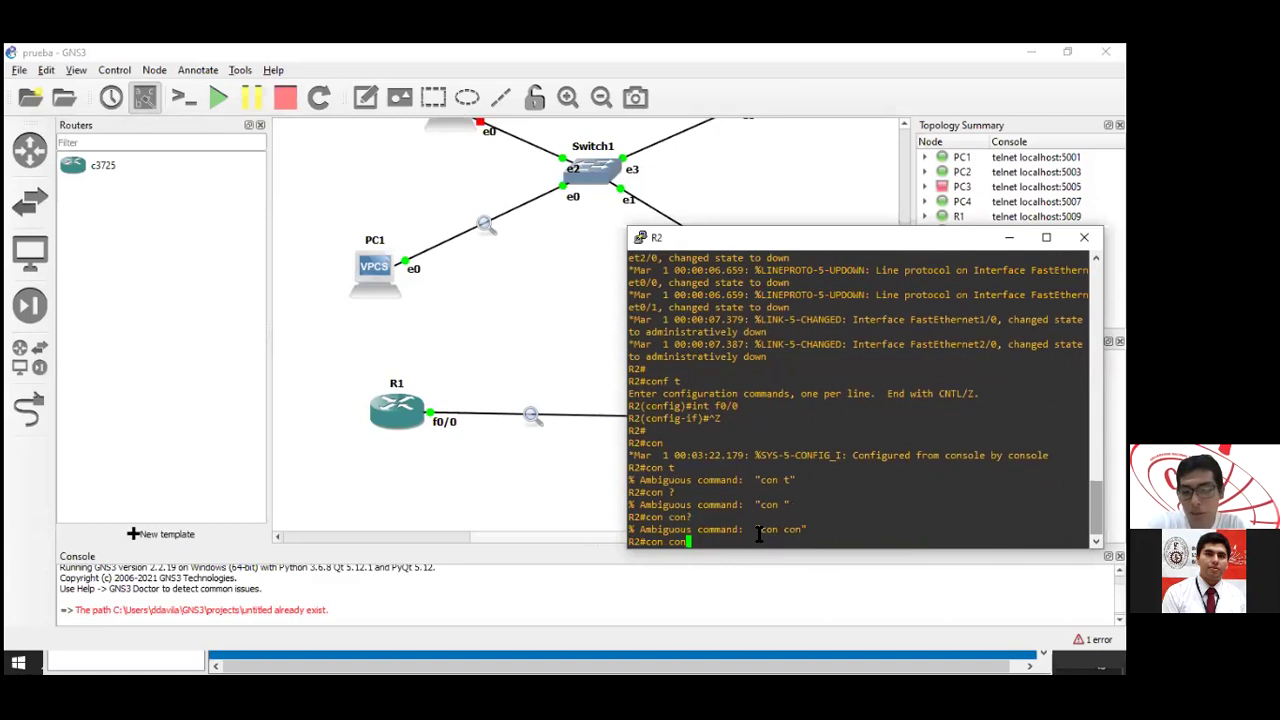
{"action": "key", "text": "BackSpace"}
{"action": "key", "text": "BackSpace"}
{"action": "key", "text": "BackSpace"}
{"action": "type", "text": "?"}
{"action": "key", "text": "BackSpace"}
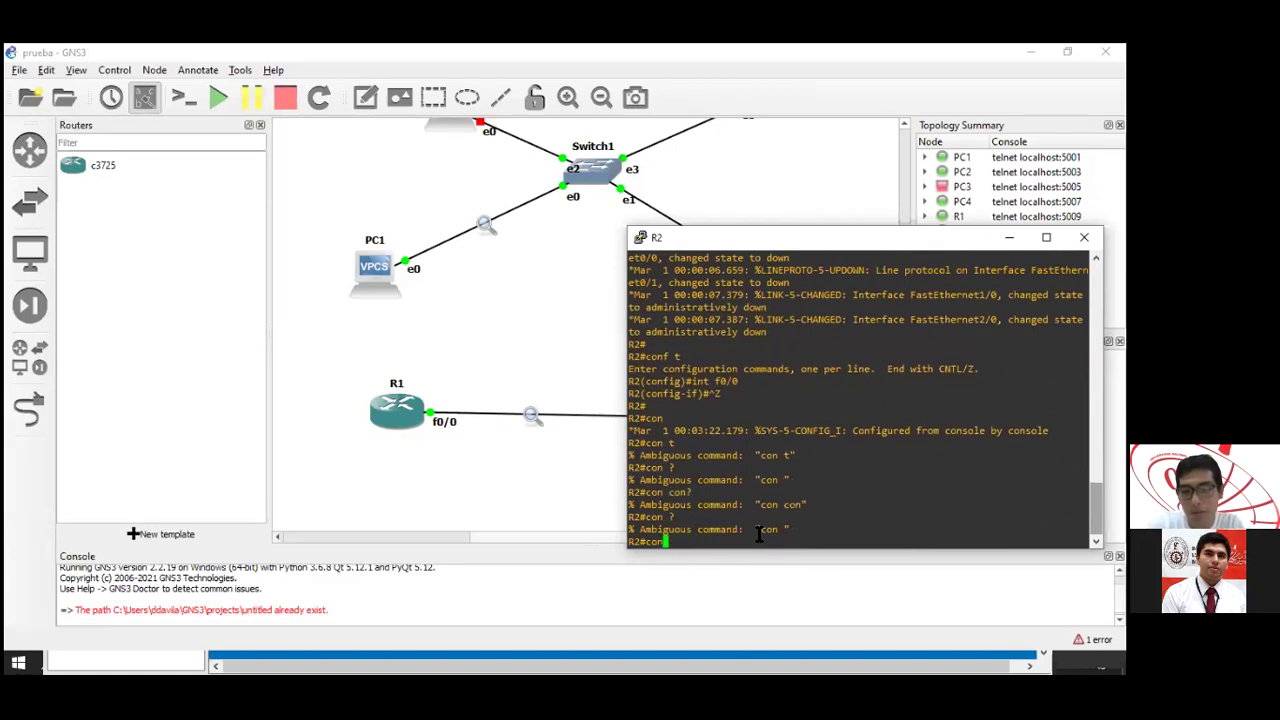
{"action": "type", "text": "f?"}
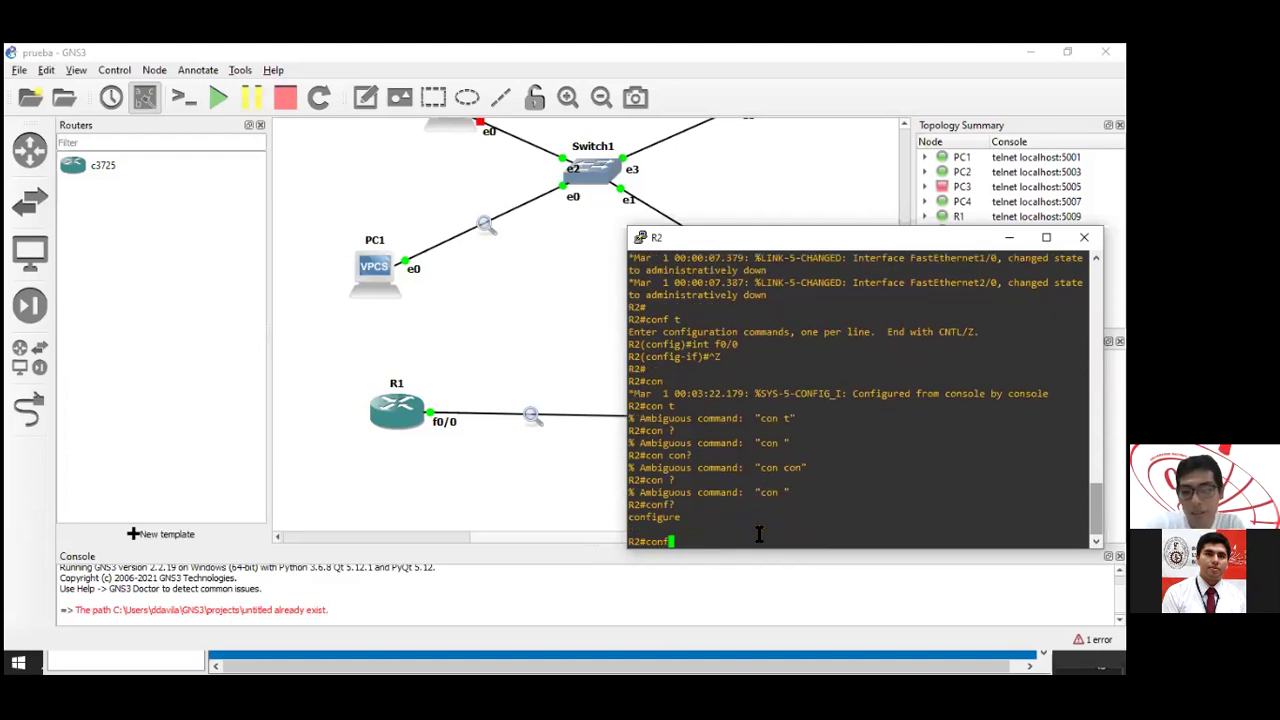
Query R2's command help for the abbreviation conf t and enter global configuration mode with it.
{"action": "left_click_drag", "start_coordinate": [632, 517], "coordinate": [685, 515]}
{"action": "left_click", "coordinate": [688, 513]}
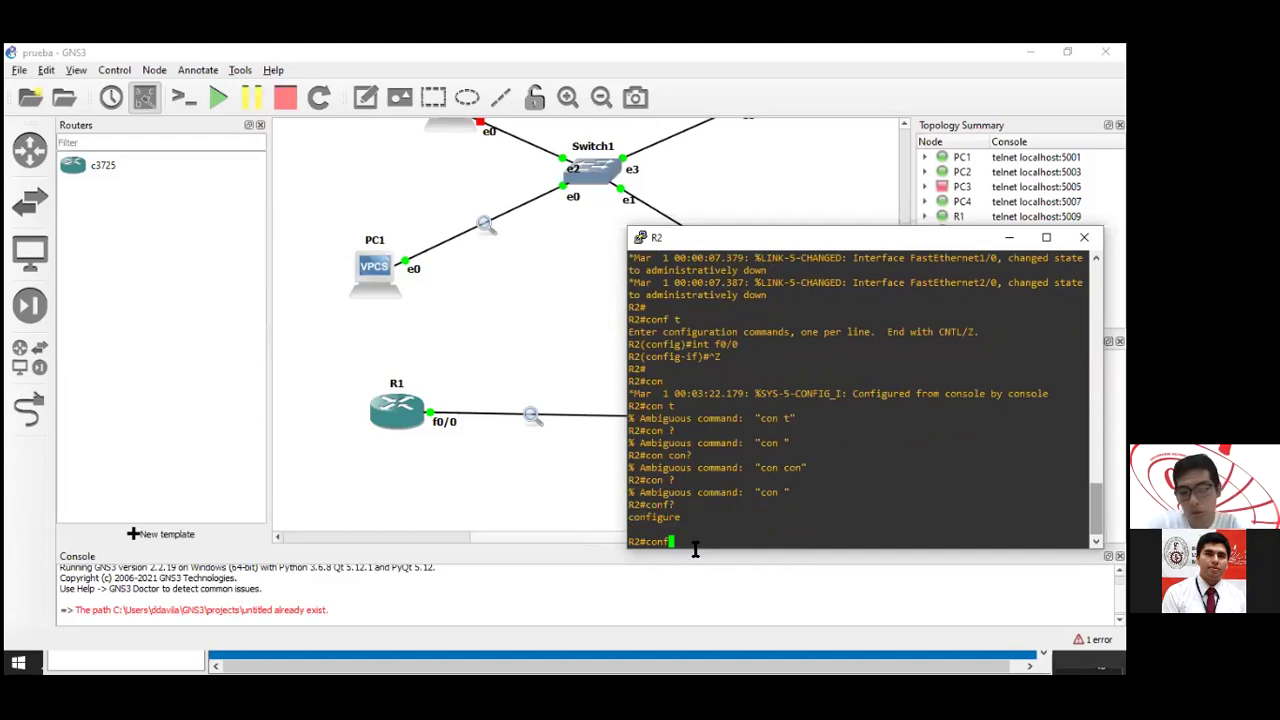
{"action": "type", "text": "t"}
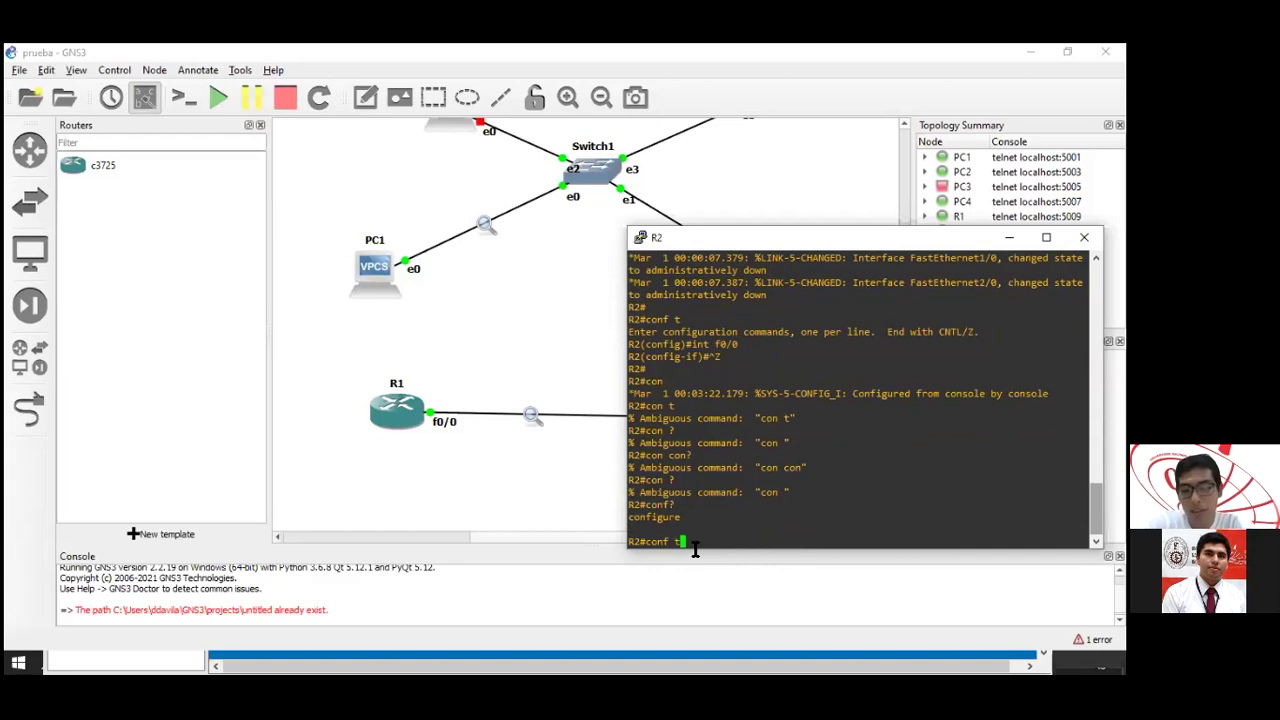
{"action": "type", "text": "er"}
{"action": "key", "text": "BackSpace"}
{"action": "key", "text": "BackSpace"}
{"action": "type", "text": "?"}
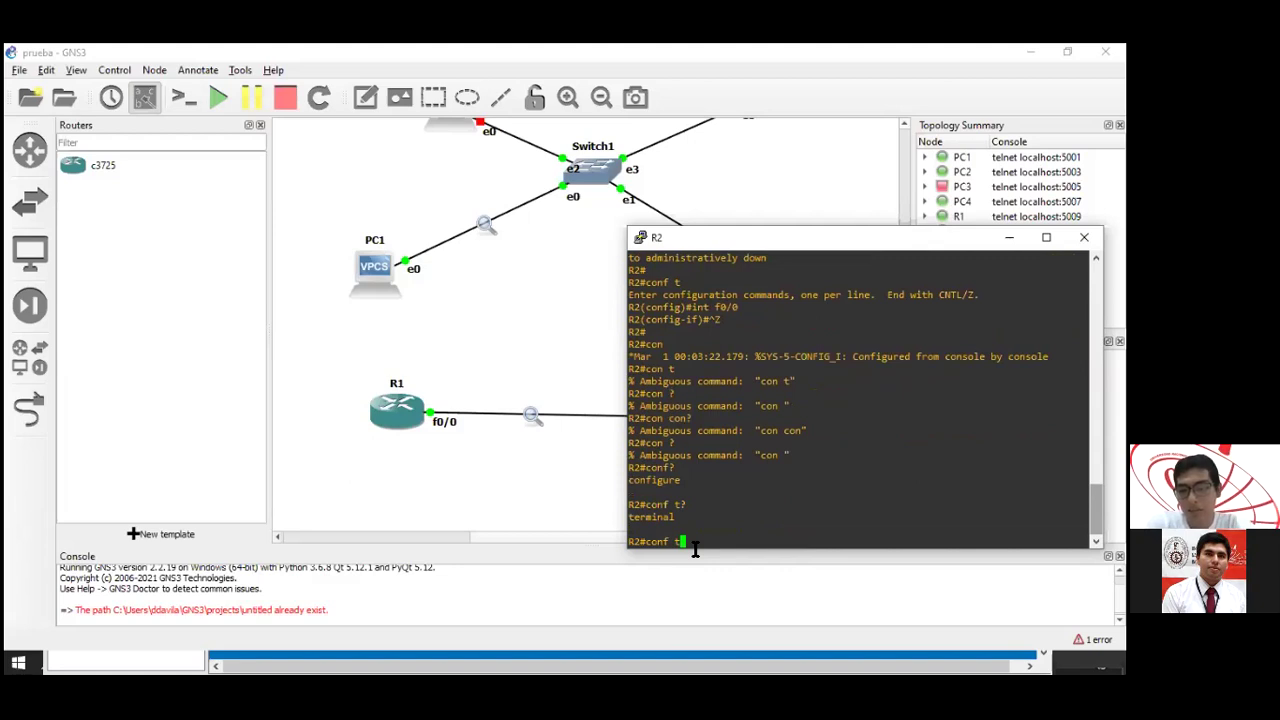
{"action": "key", "text": "Return"}
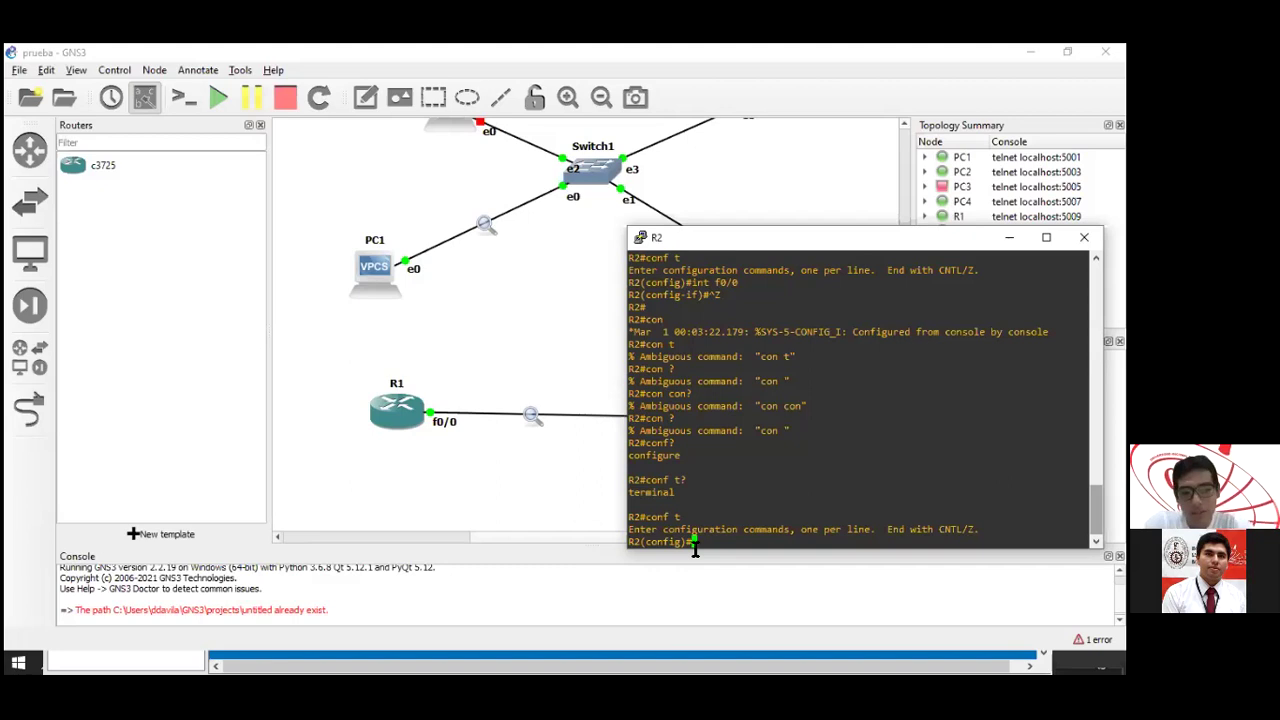
Try no shut in R2's global configuration mode, and enable FastEthernet 0/0 with no shut from its interface mode.
{"action": "type", "text": "no shut"}
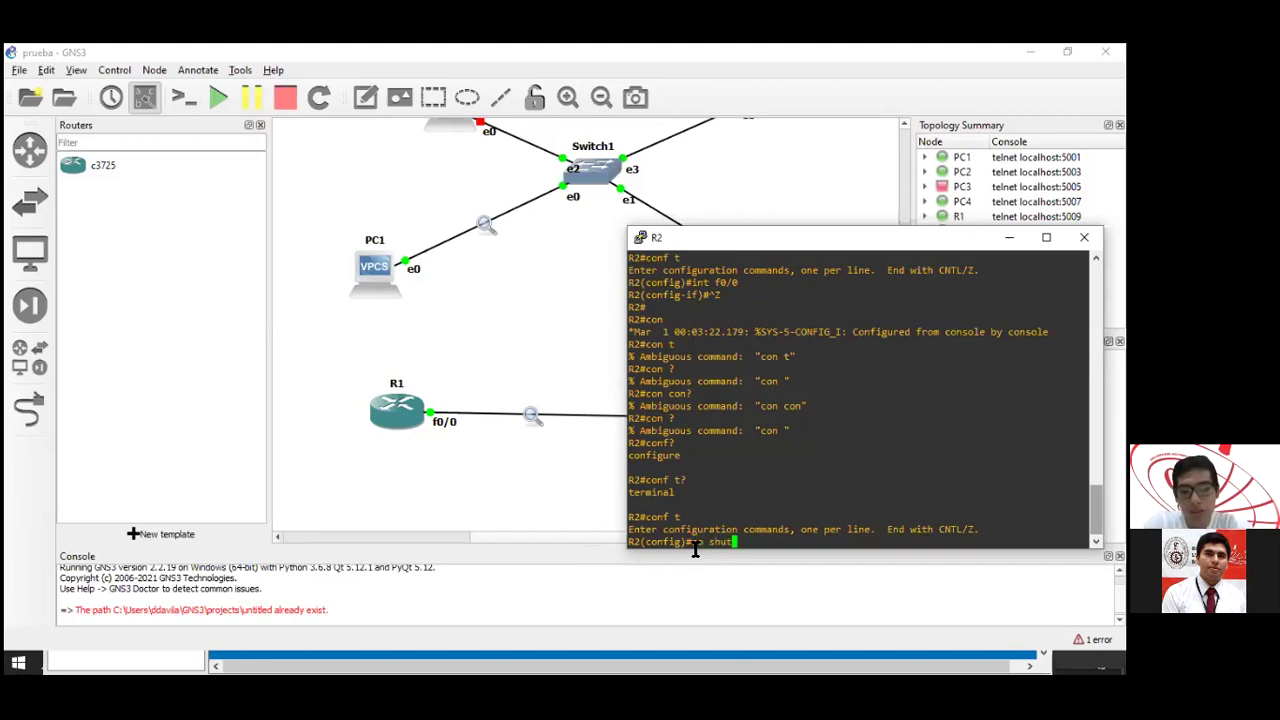
{"action": "key", "text": "Return"}
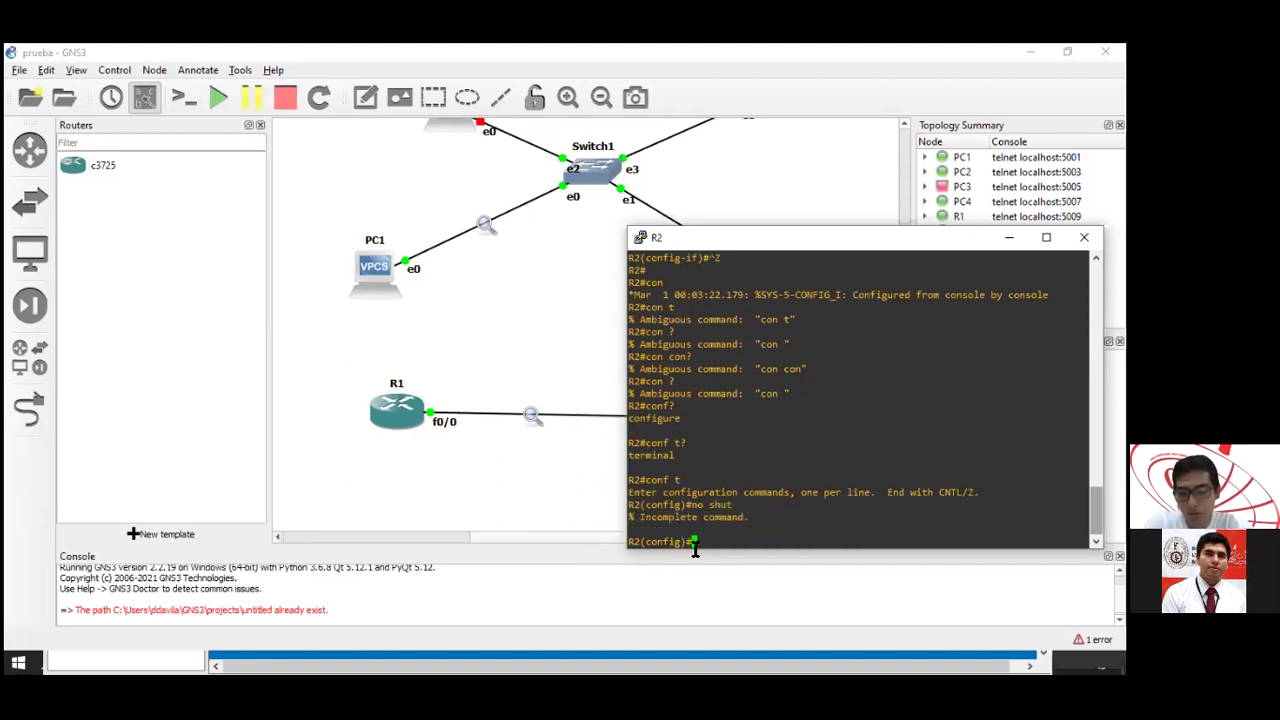
{"action": "type", "text": "int "}
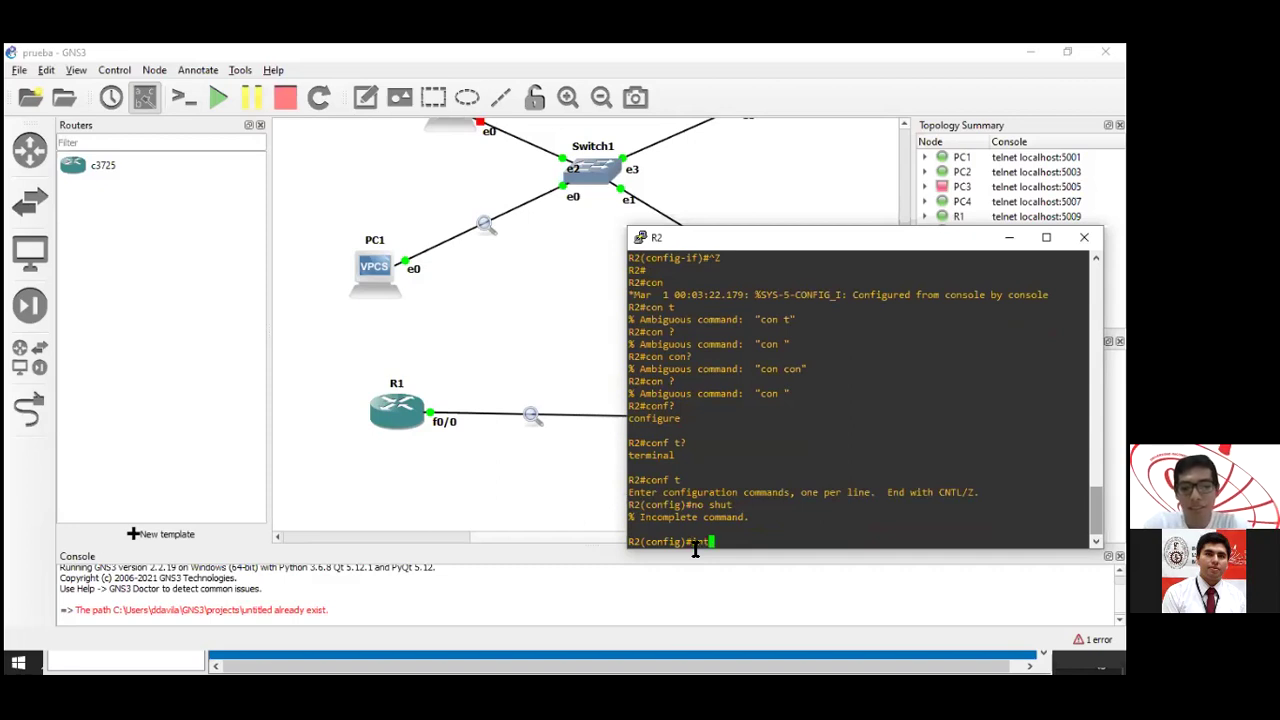
{"action": "type", "text": "f0/0"}
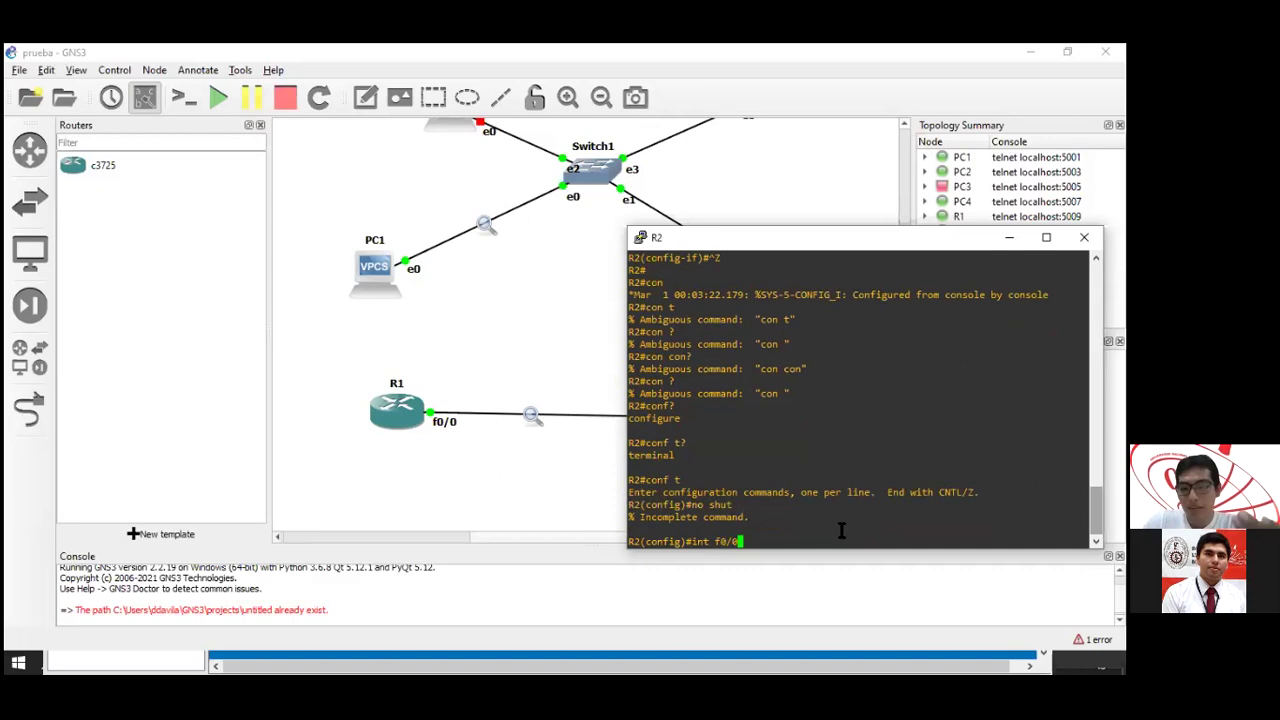
{"action": "key", "text": "Return"}
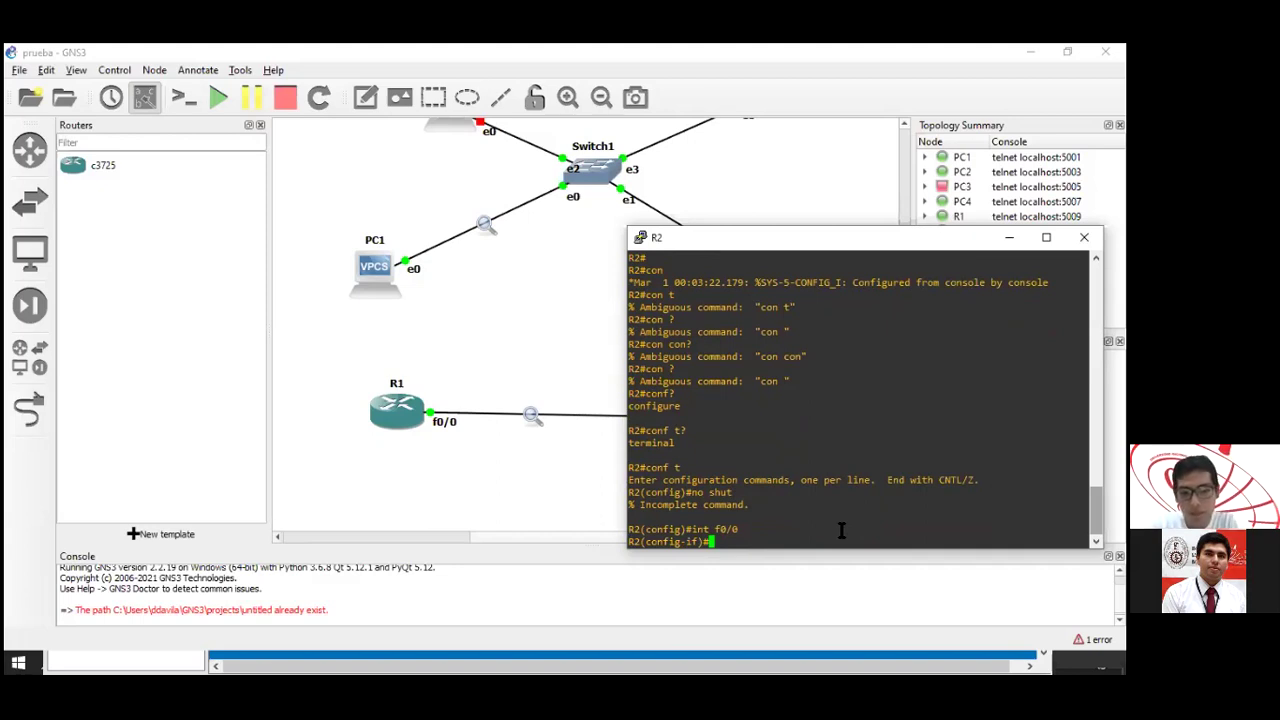
{"action": "type", "text": "no shut"}
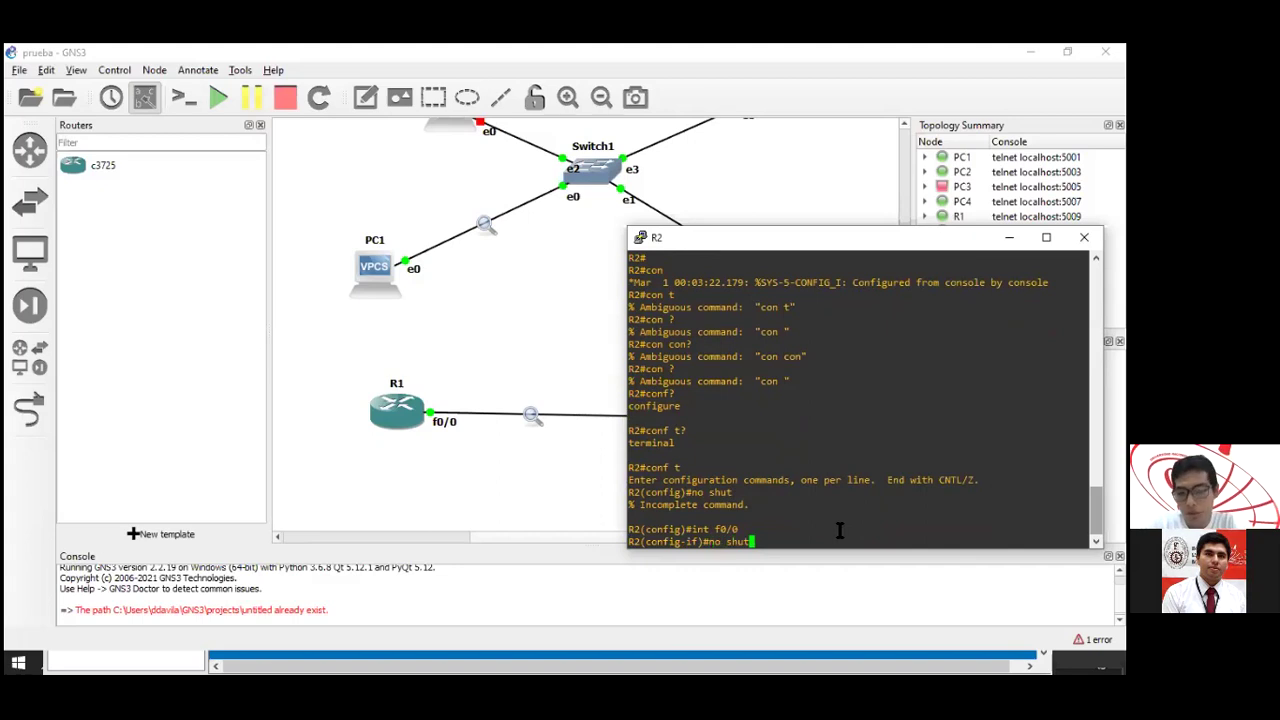
{"action": "key", "text": "Return"}
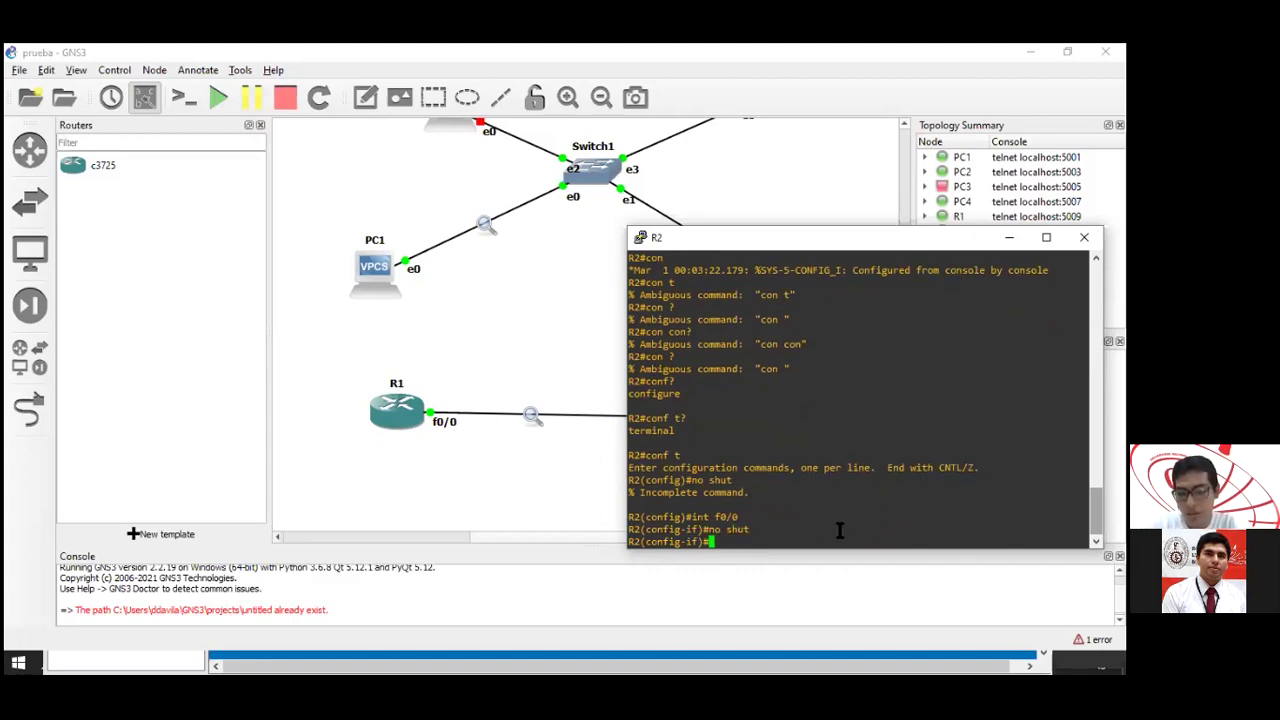
Assign IP address 192.168.0.2 with mask 255.255.255.0 to R2's FastEthernet 0/0 using the abbreviation ip add.
{"action": "type", "text": "ip add"}
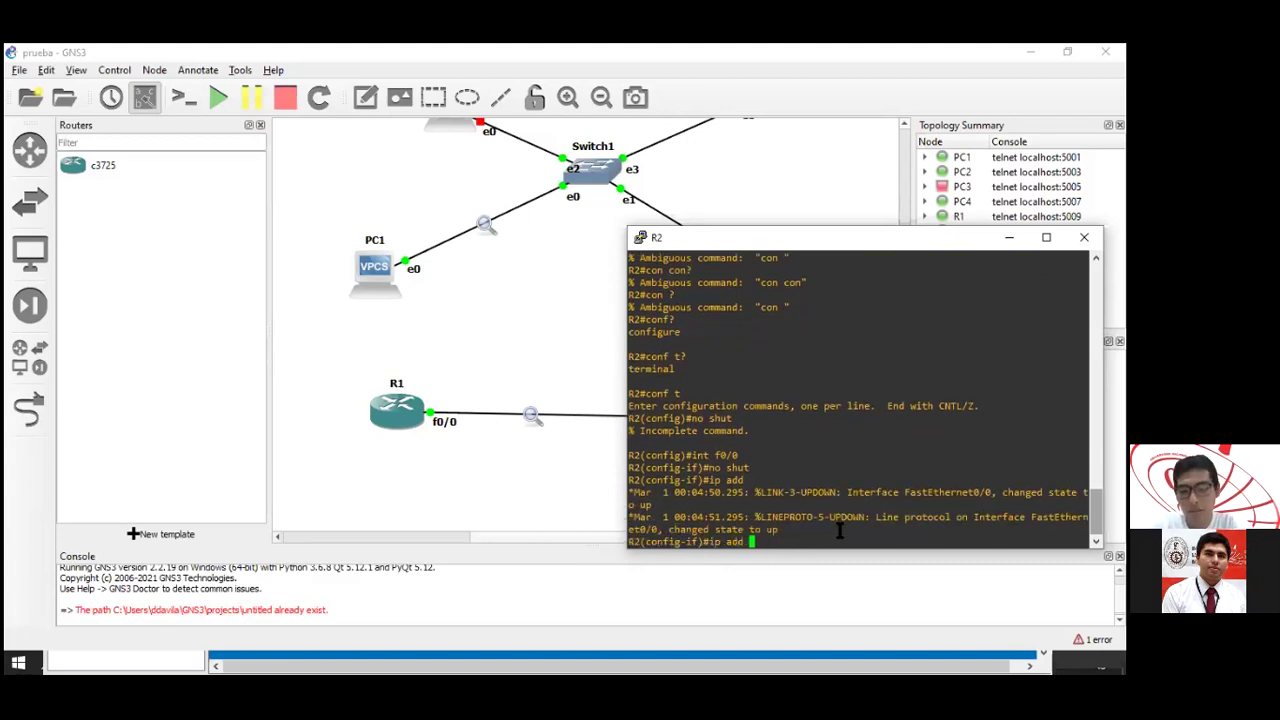
{"action": "type", "text": " 192.168."}
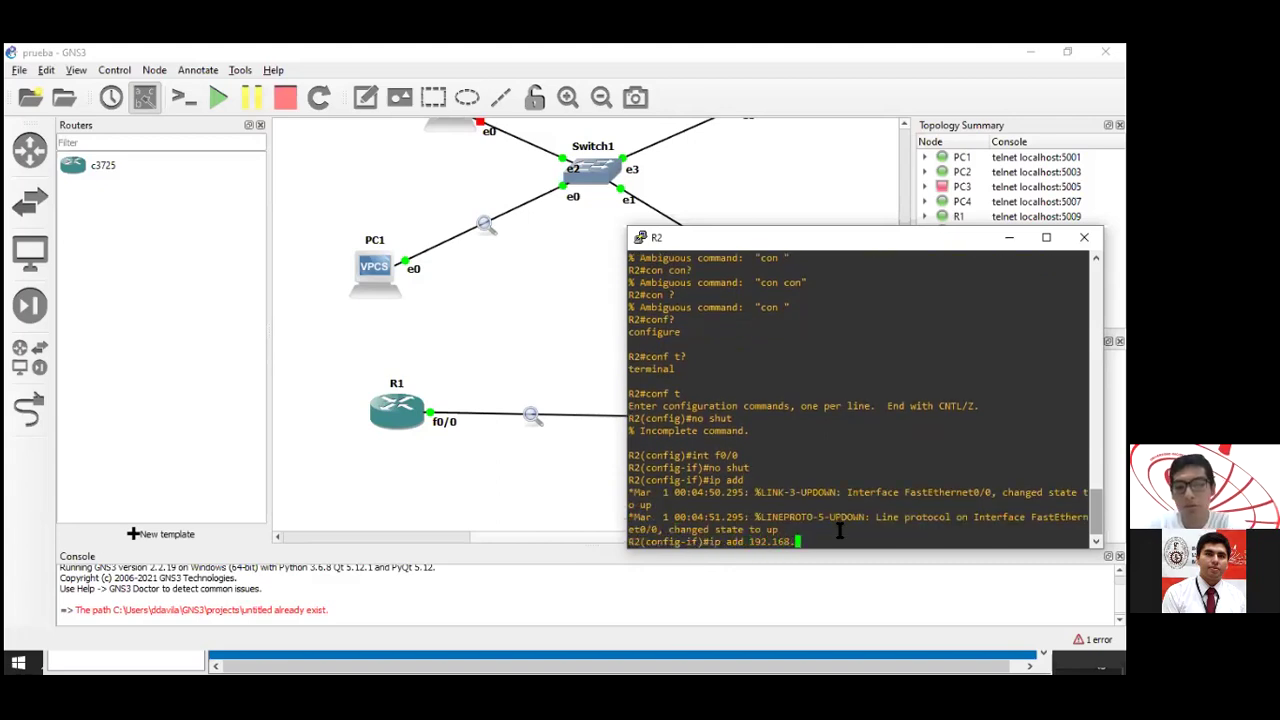
{"action": "type", "text": "0.2"}
{"action": "key", "text": "Return"}
{"action": "key", "text": "Up"}
{"action": "type", "text": "255.255.255.0"}
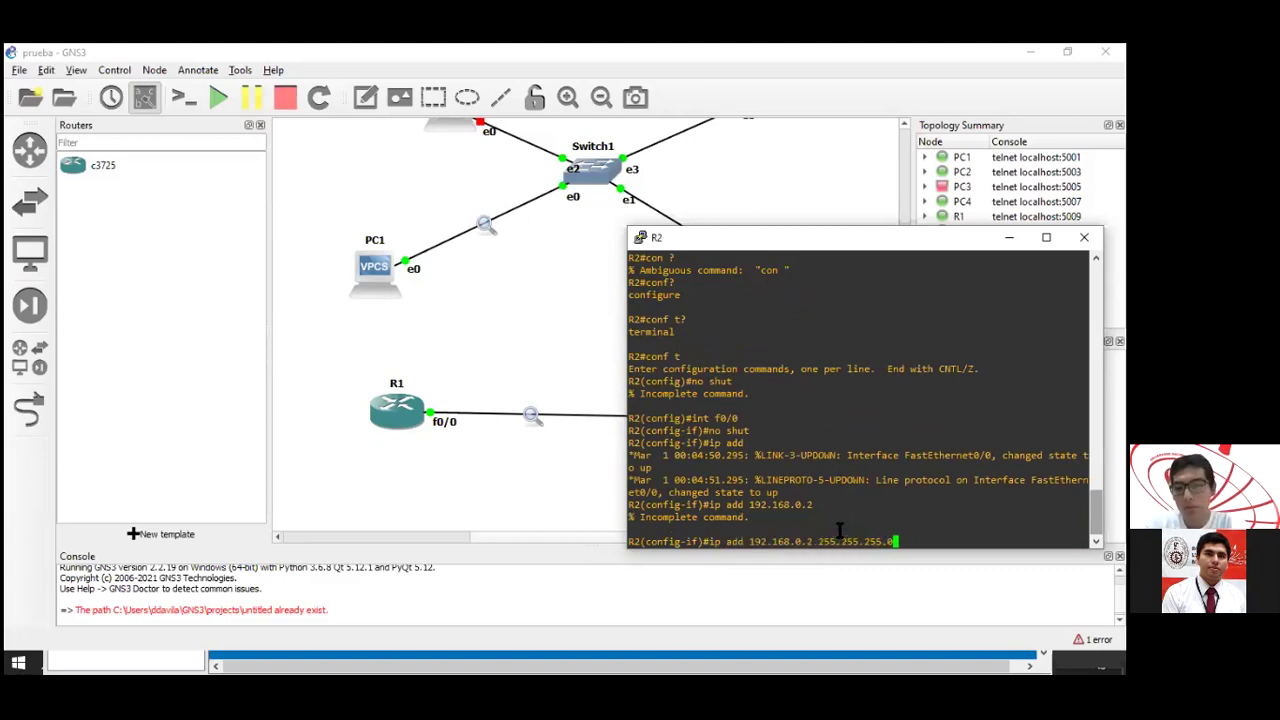
{"action": "key", "text": "Return"}
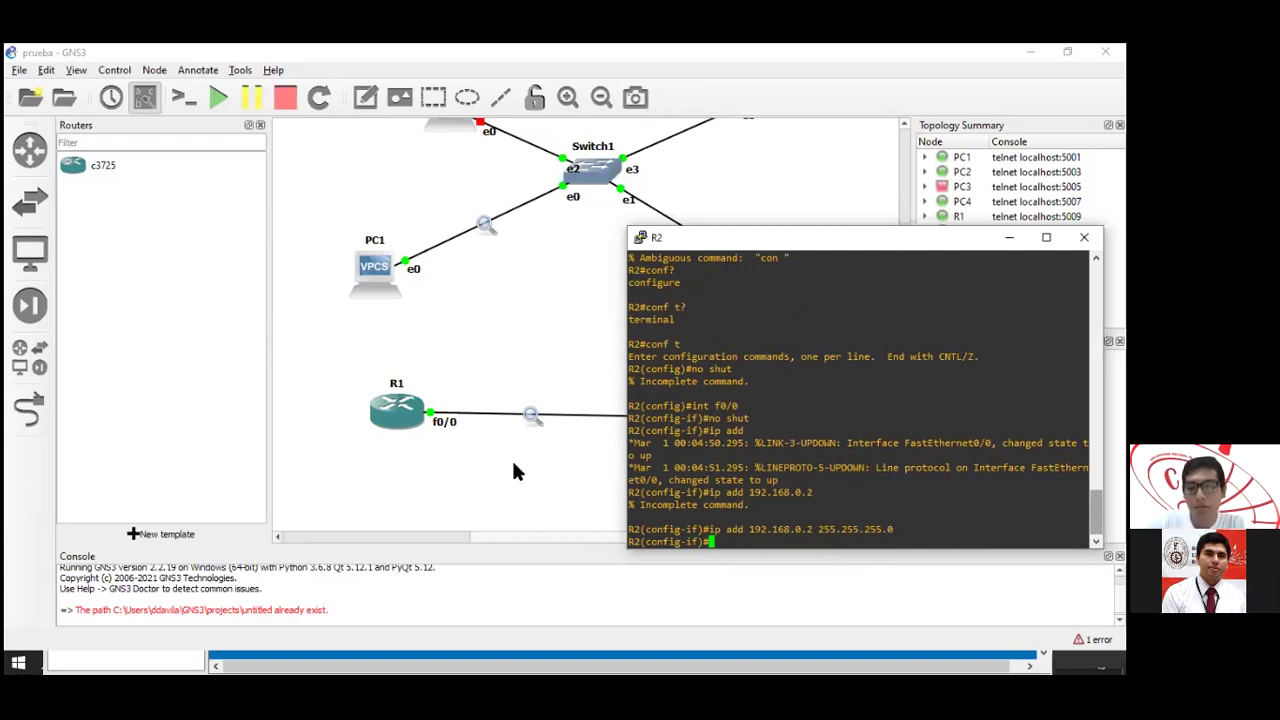
{"action": "left_click", "coordinate": [470, 430]}
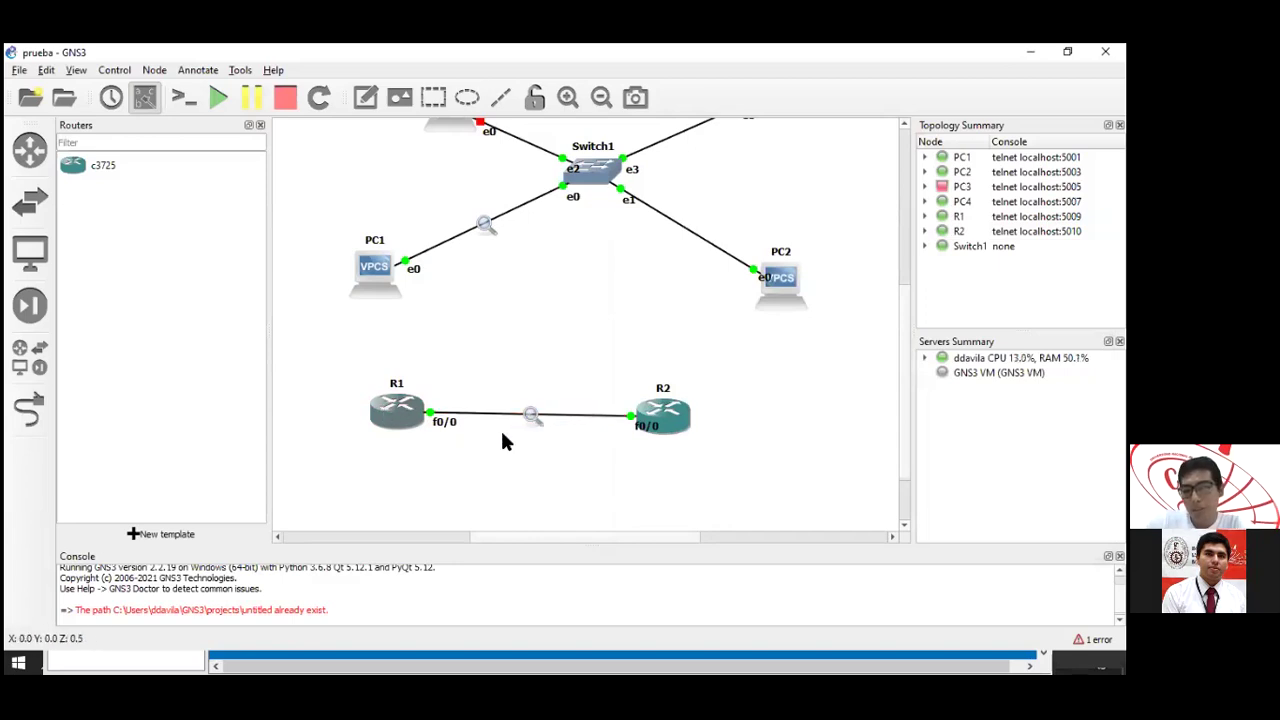
{"action": "double_click", "coordinate": [662, 412]}
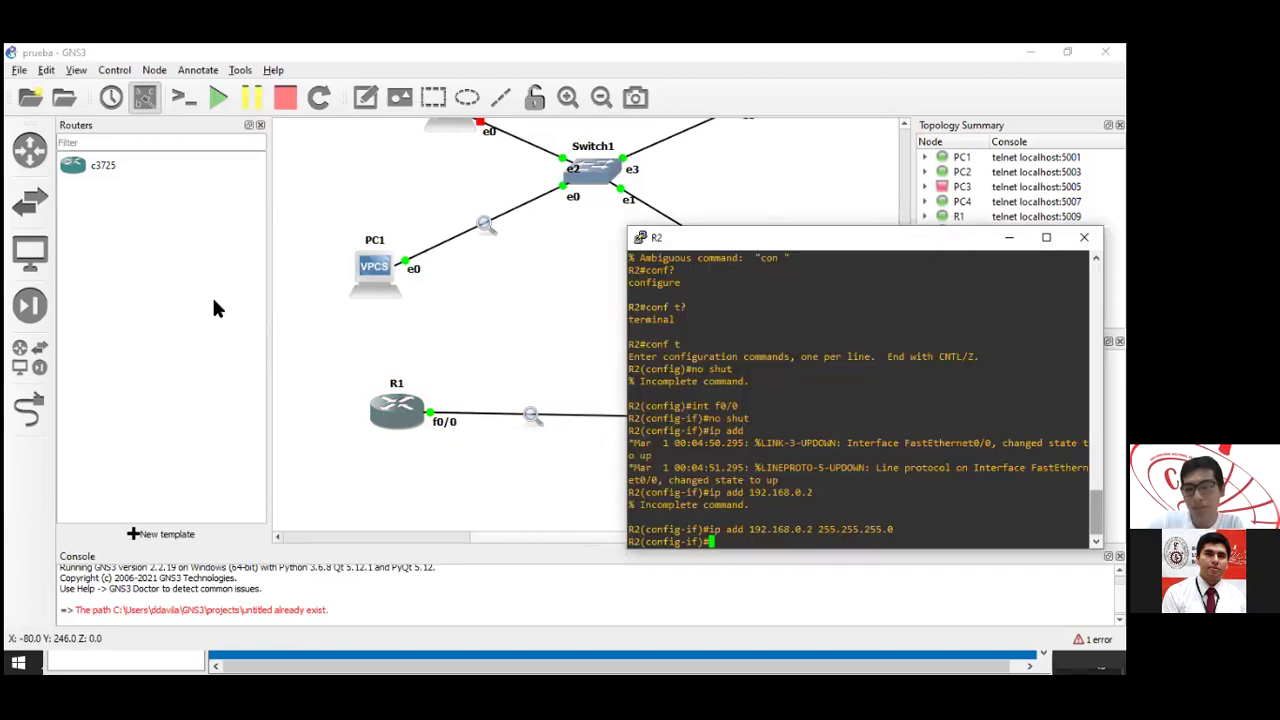
{"action": "left_click", "coordinate": [500, 463]}
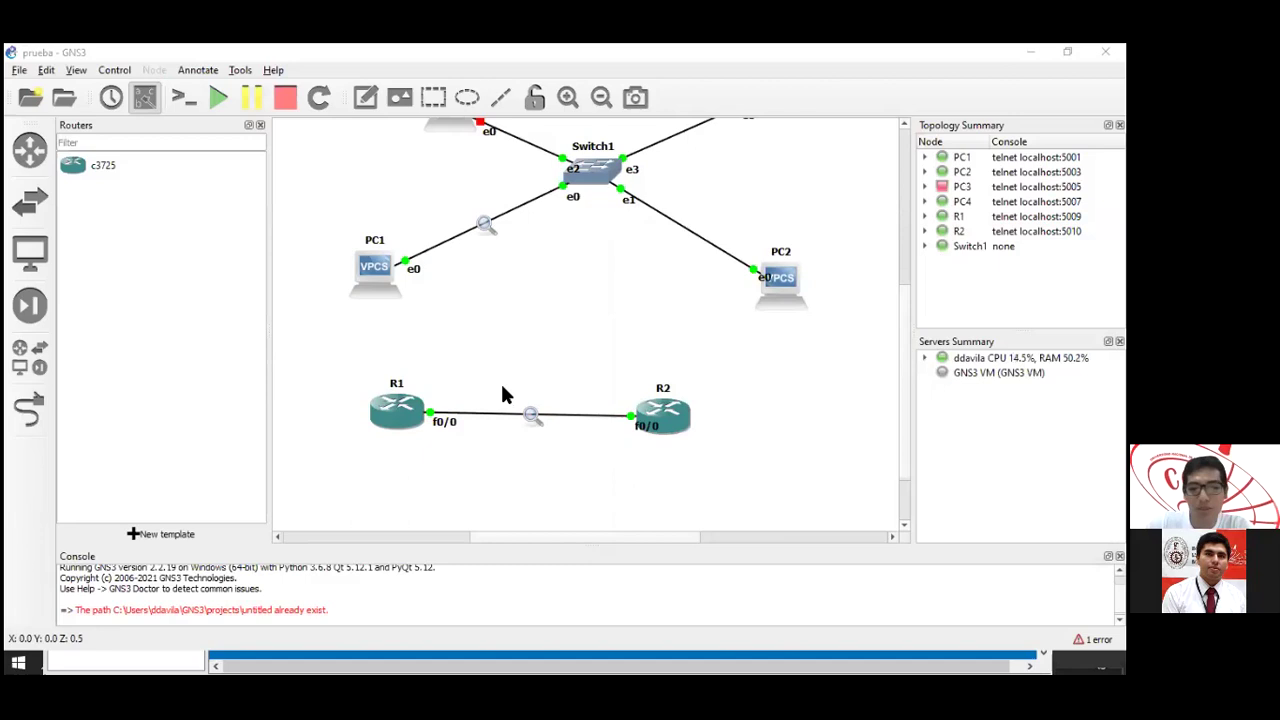
{"action": "key", "text": "alt+Tab"}
{"action": "key", "text": "alt+Tab"}
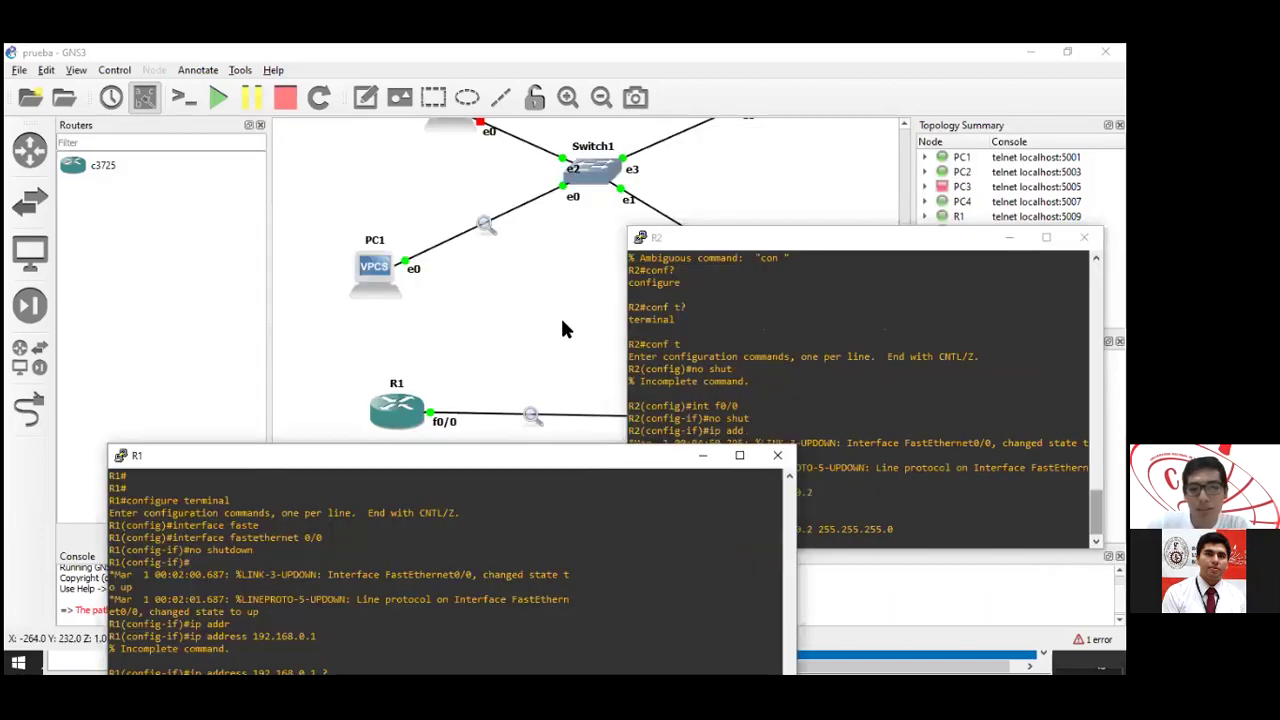
{"action": "left_click", "coordinate": [563, 323]}
{"action": "double_click", "coordinate": [378, 390]}
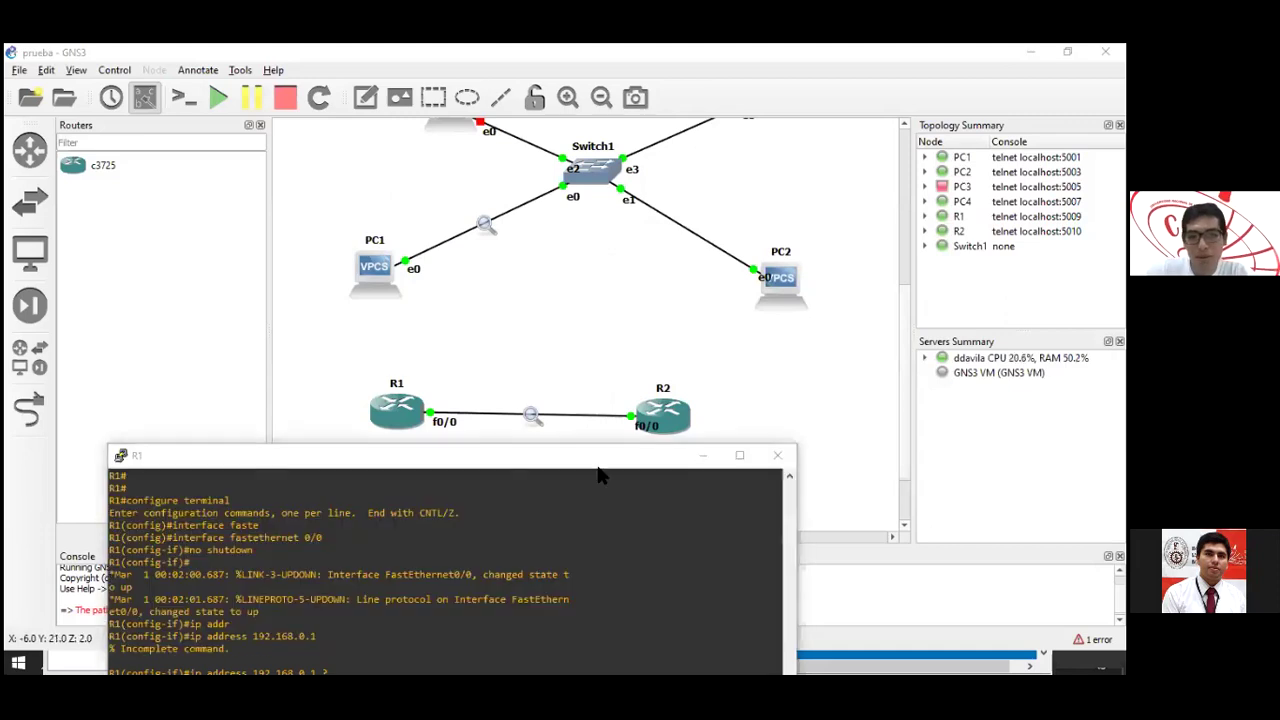
{"action": "key", "text": "alt+Tab"}
{"action": "left_click", "coordinate": [502, 336]}
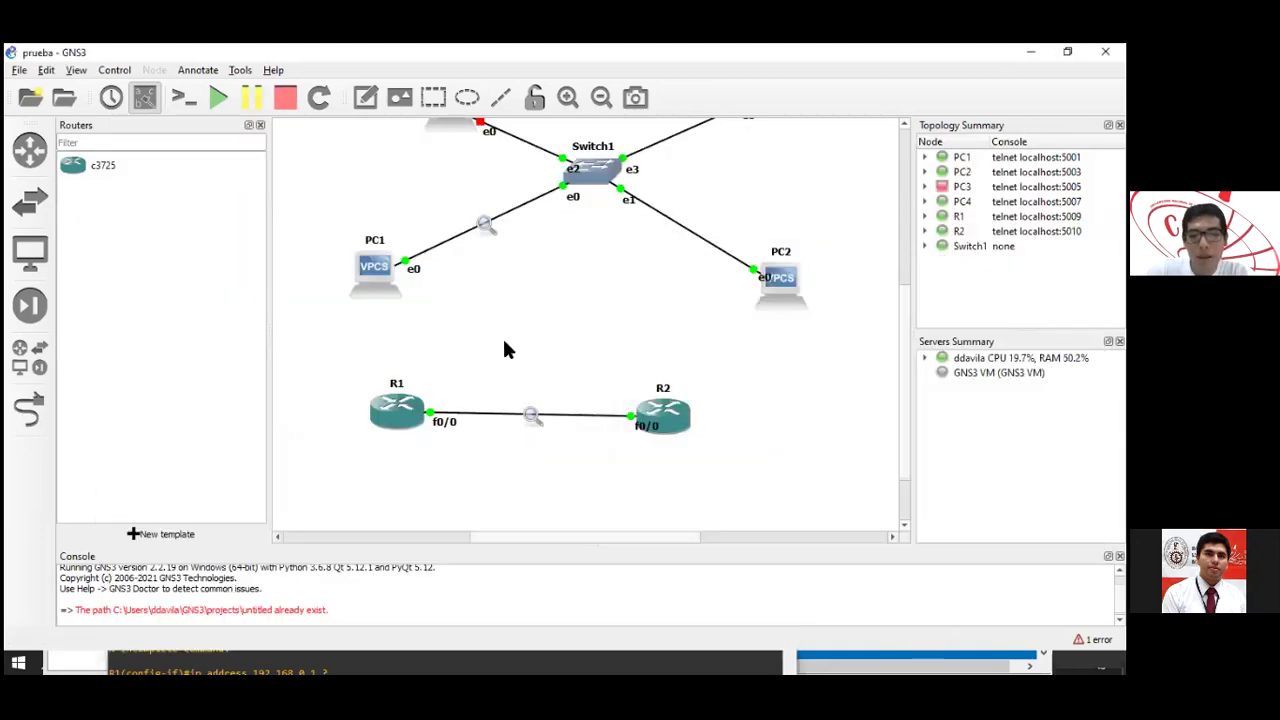
Switch to the R1–R2 capture in Wireshark and examine the number of addresses in R2's latest CDP packet.
{"action": "key", "text": "alt+Tab"}
{"action": "key", "text": "alt+Tab"}
{"action": "key", "text": "alt+Tab"}
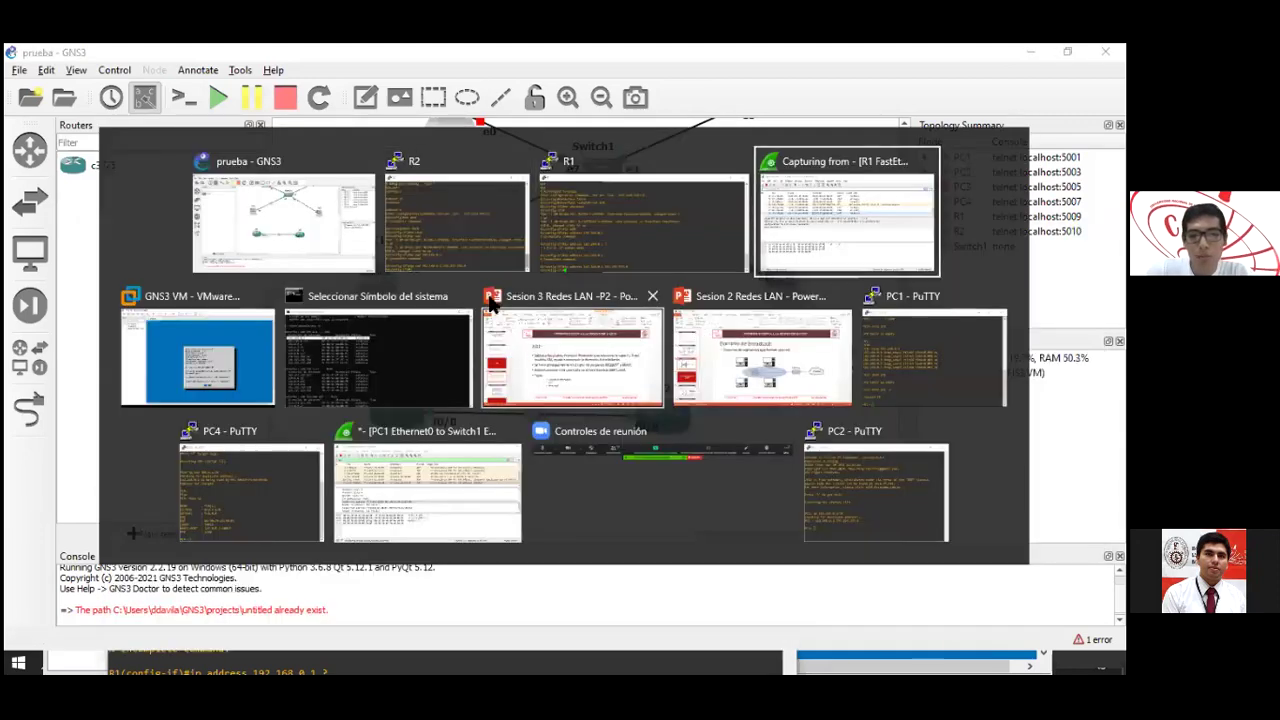
{"action": "scroll", "coordinate": [450, 300], "scroll_direction": "down", "scroll_amount": 2}
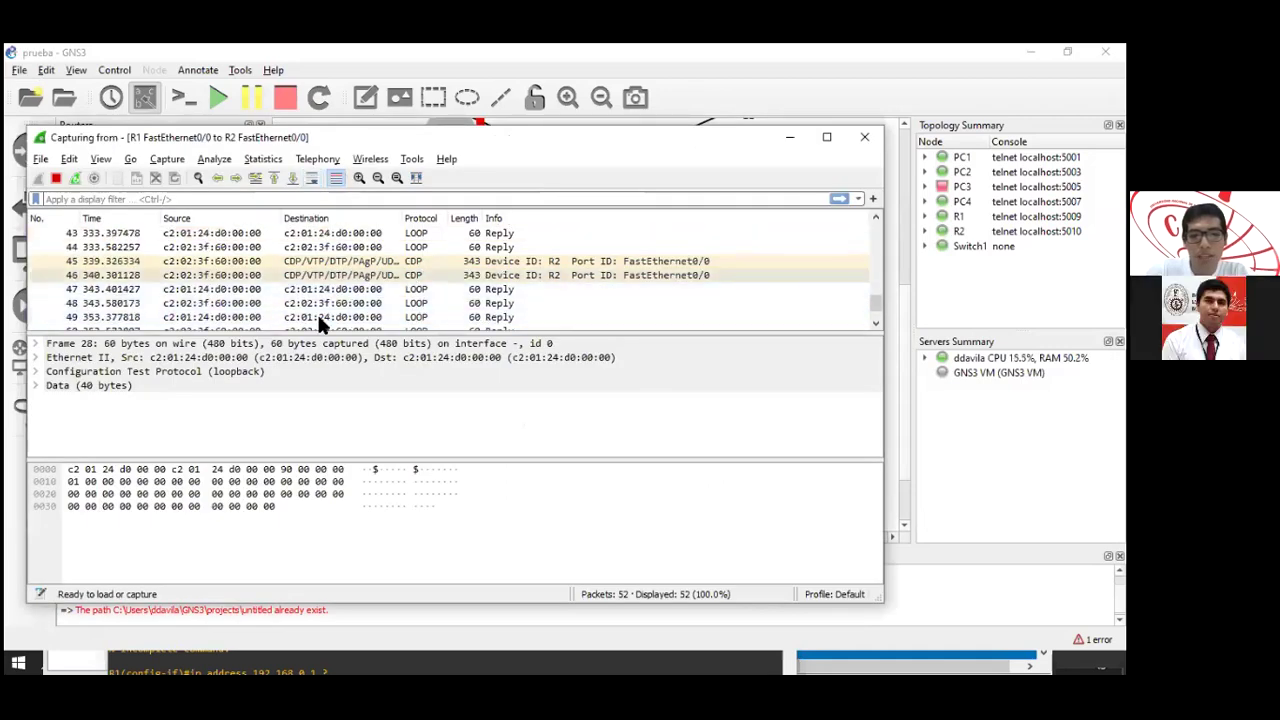
{"action": "left_click", "coordinate": [415, 275]}
{"action": "left_click", "coordinate": [103, 441]}
{"action": "scroll", "coordinate": [125, 400], "scroll_direction": "up", "scroll_amount": 1}
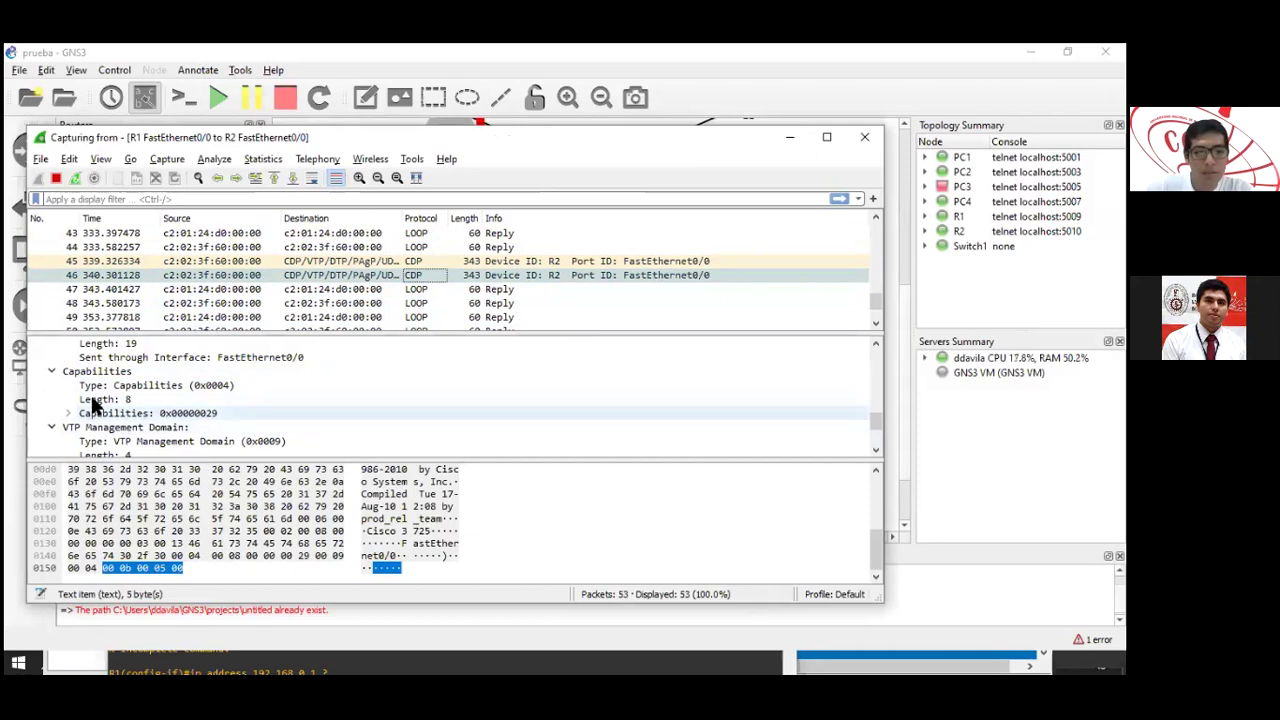
{"action": "scroll", "coordinate": [98, 390], "scroll_direction": "up", "scroll_amount": 2}
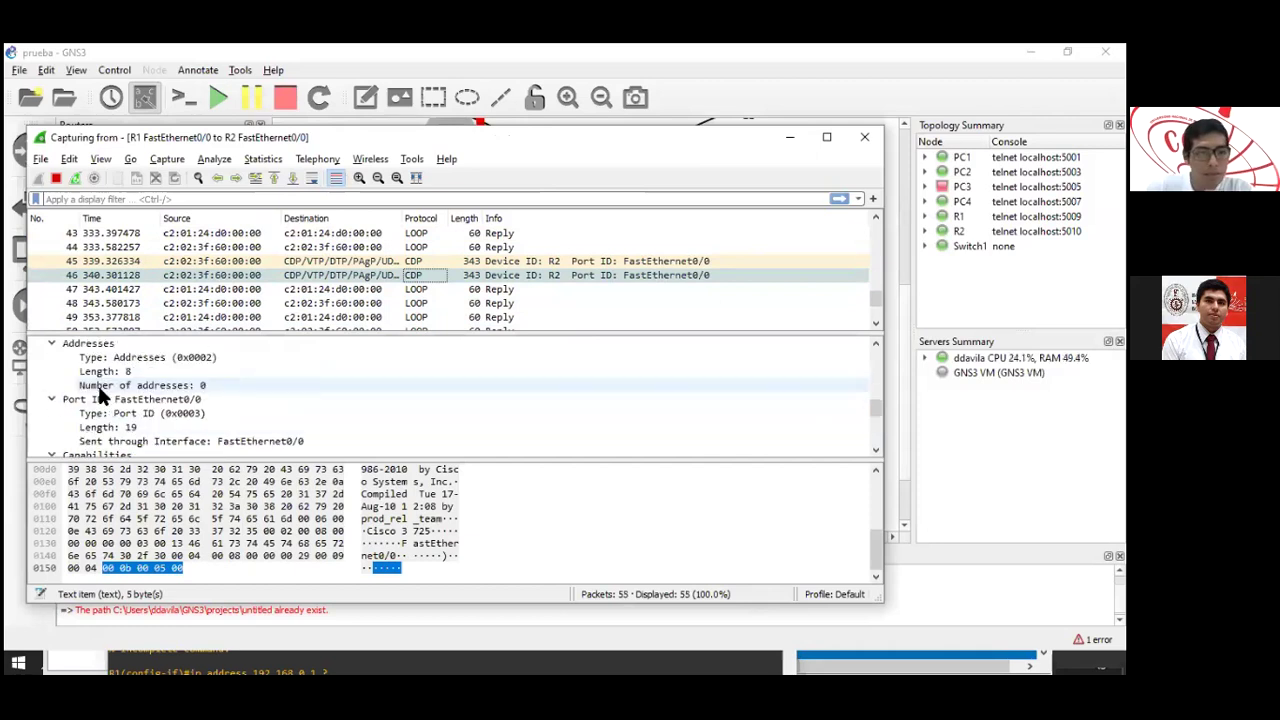
{"action": "left_click", "coordinate": [97, 385]}
{"action": "scroll", "coordinate": [397, 304], "scroll_direction": "down", "scroll_amount": 2}
Select R1's newest CDP packet and expand its IP address entry to examine the advertised address details.
{"action": "left_click", "coordinate": [384, 289]}
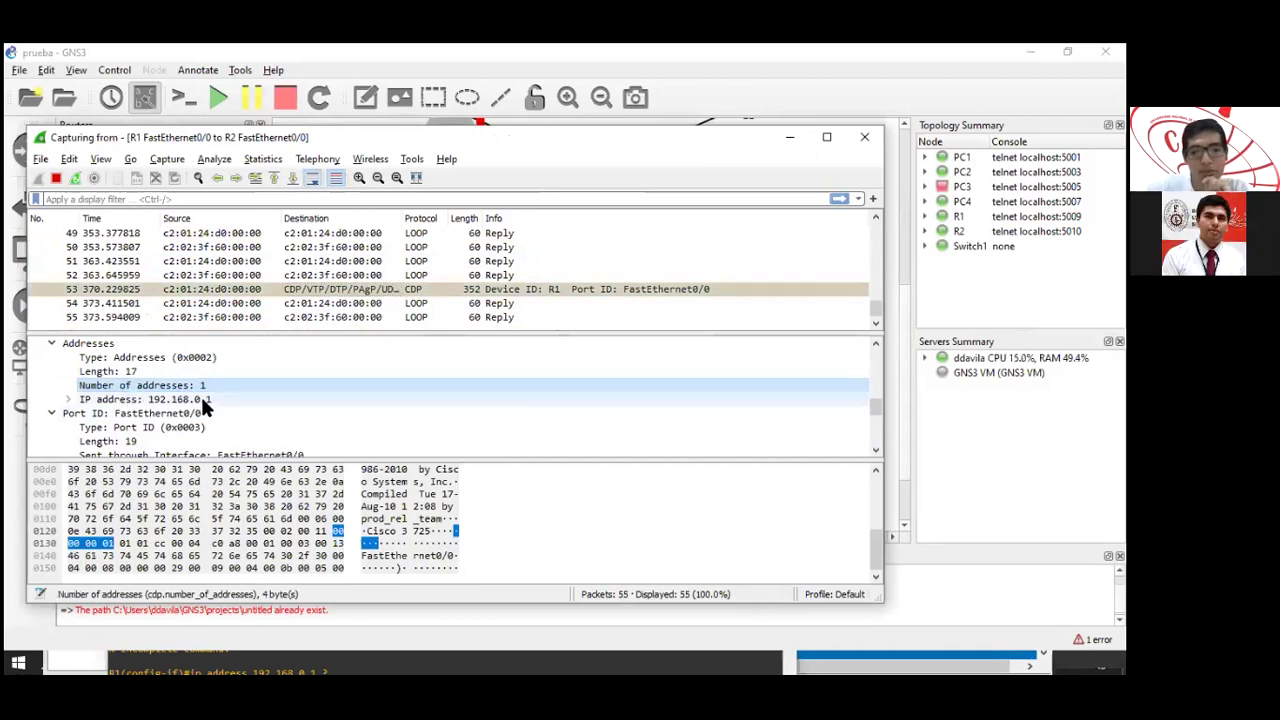
{"action": "left_click", "coordinate": [69, 399]}
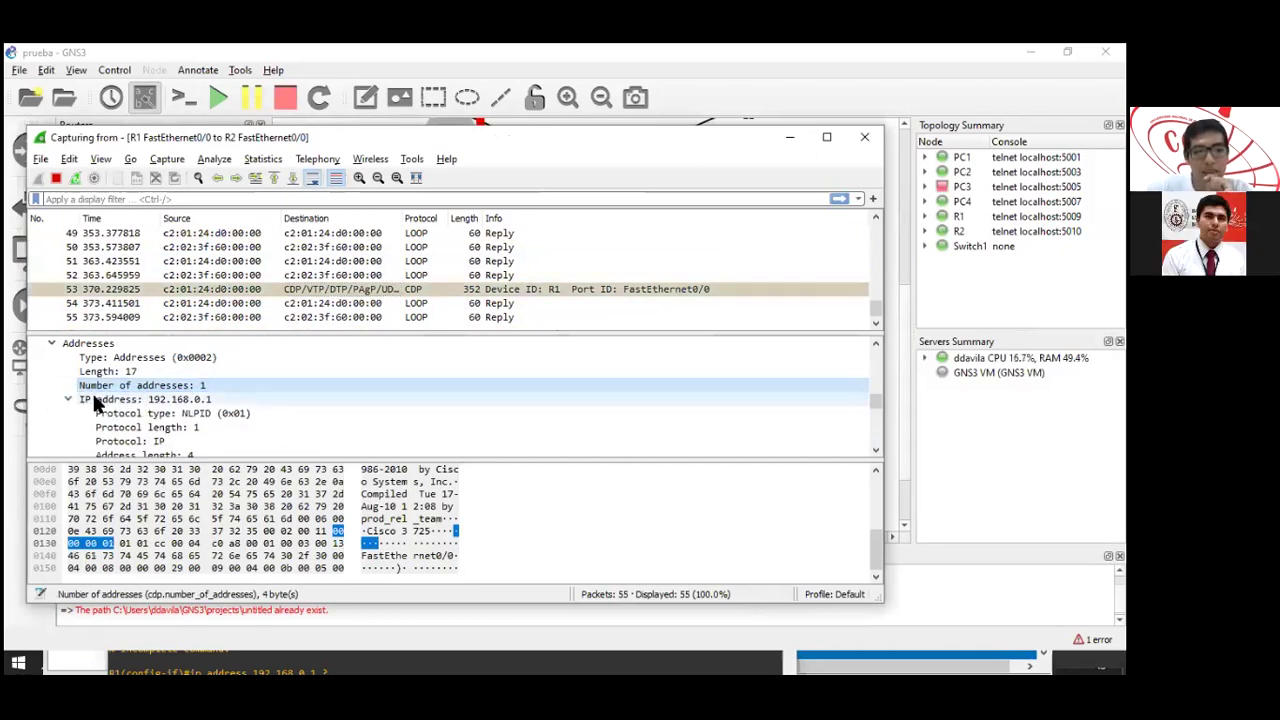
{"action": "scroll", "coordinate": [195, 390], "scroll_direction": "down", "scroll_amount": 1}
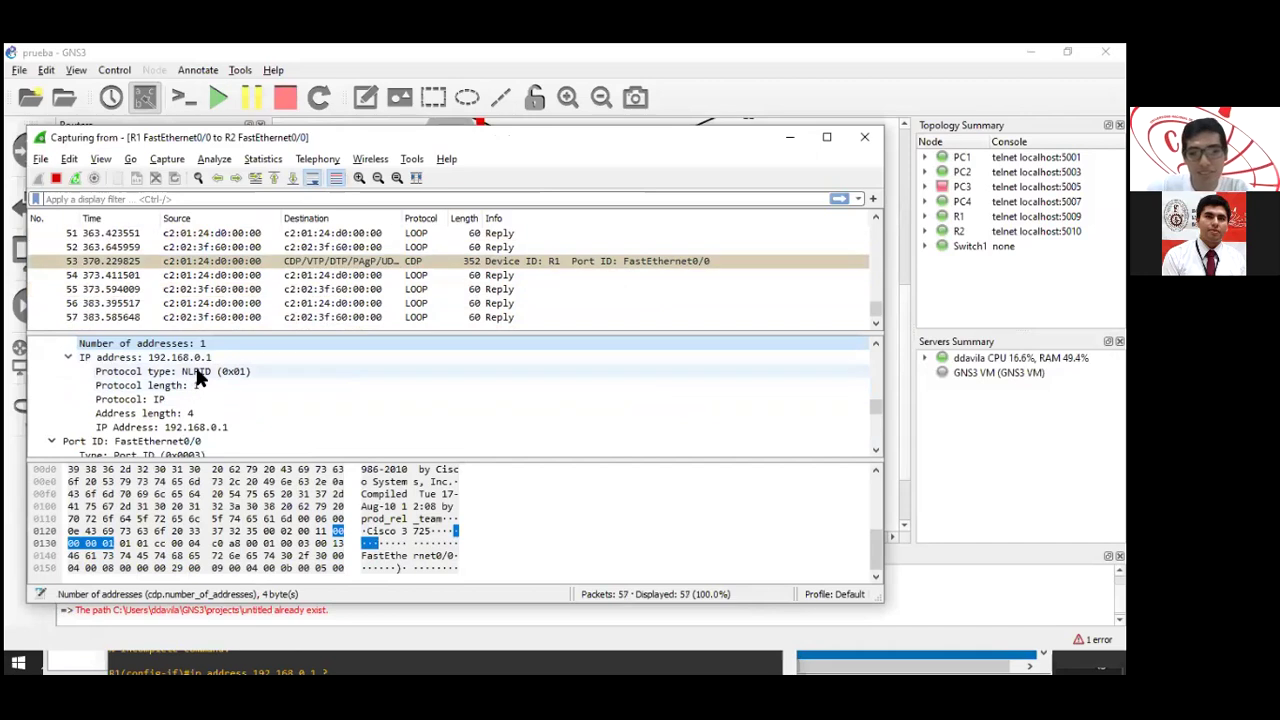
Return to R1's console, move its window beside R2's, leave configuration mode, and ping 192.168.0.2.
{"action": "key", "text": "alt+Tab"}
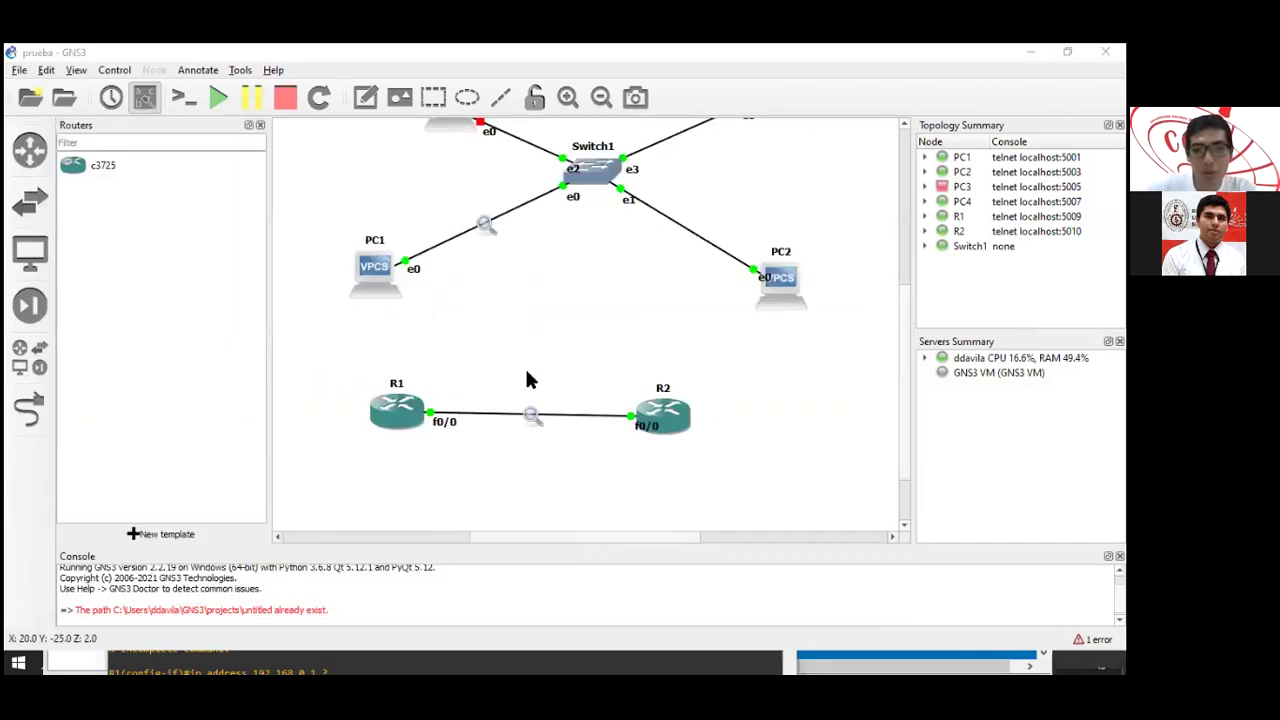
{"action": "key", "text": "alt+Tab"}
{"action": "key", "text": "alt+Tab"}
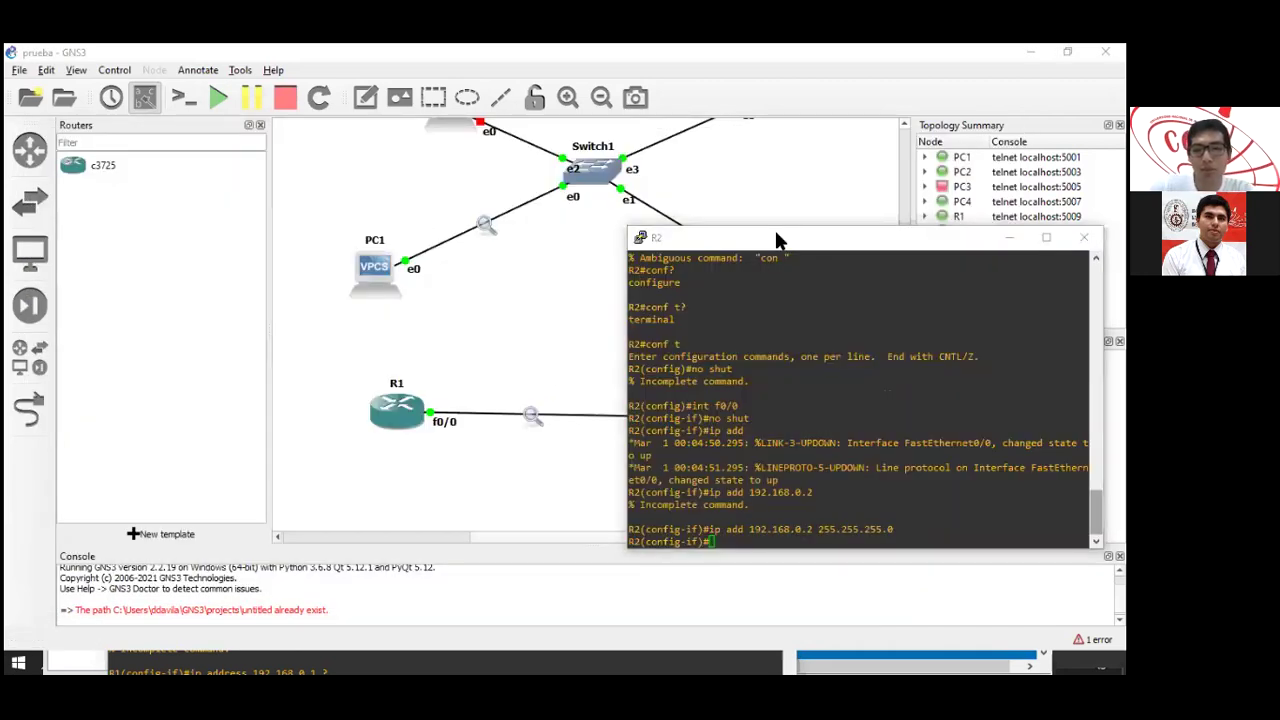
{"action": "key", "text": "alt+Tab"}
{"action": "key", "text": "alt+Tab"}
{"action": "key", "text": "alt+Tab"}
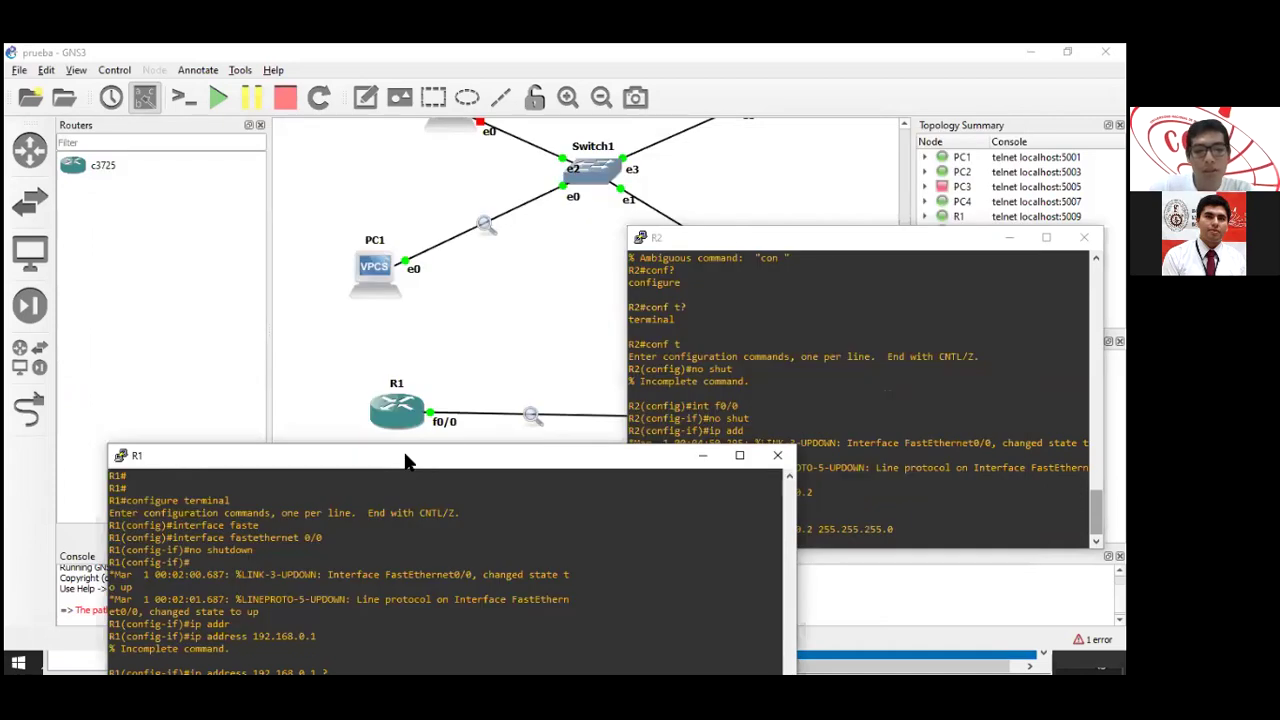
{"action": "left_click_drag", "start_coordinate": [412, 457], "coordinate": [343, 291]}
{"action": "key", "text": "ctrl+z"}
{"action": "key", "text": "Return"}
{"action": "type", "text": "ping 192.168.0.2"}
{"action": "key", "text": "Return"}
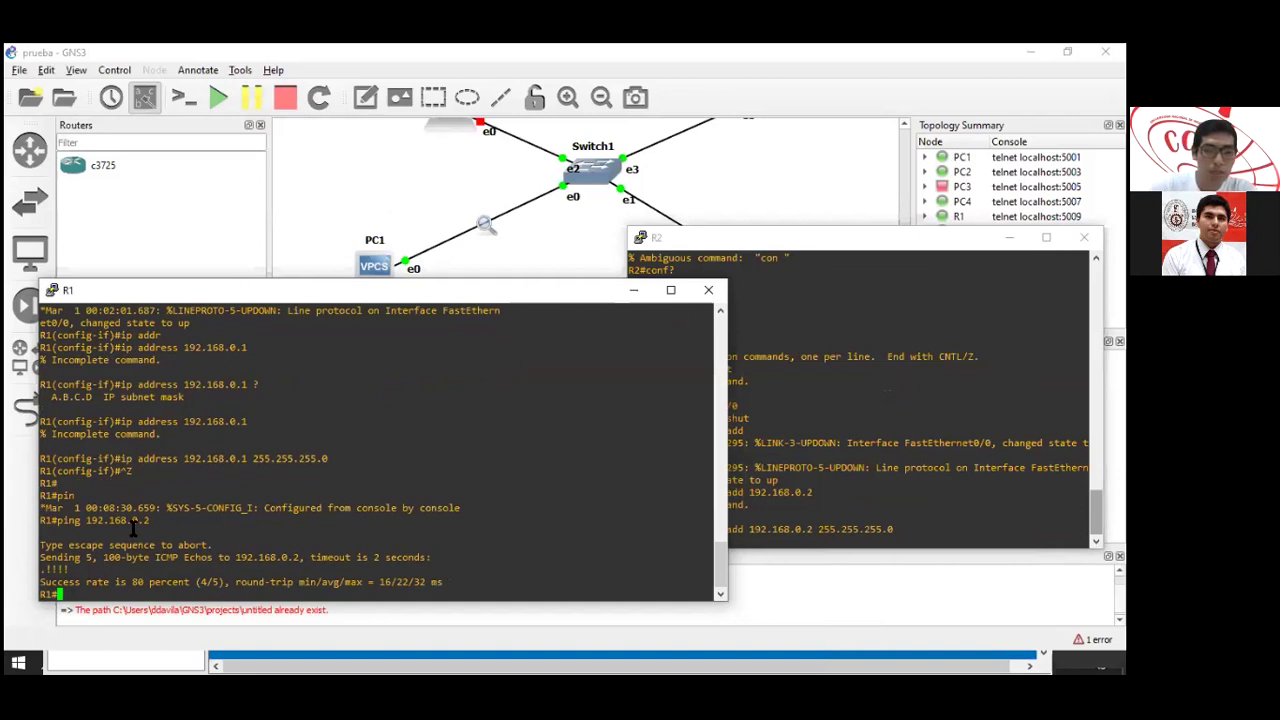
Highlight the ping's reply marks in R1's console and select the ARP broadcast request in the R1–R2 Wireshark capture.
{"action": "left_click_drag", "start_coordinate": [42, 569], "coordinate": [92, 568]}
{"action": "key", "text": "alt+Tab"}
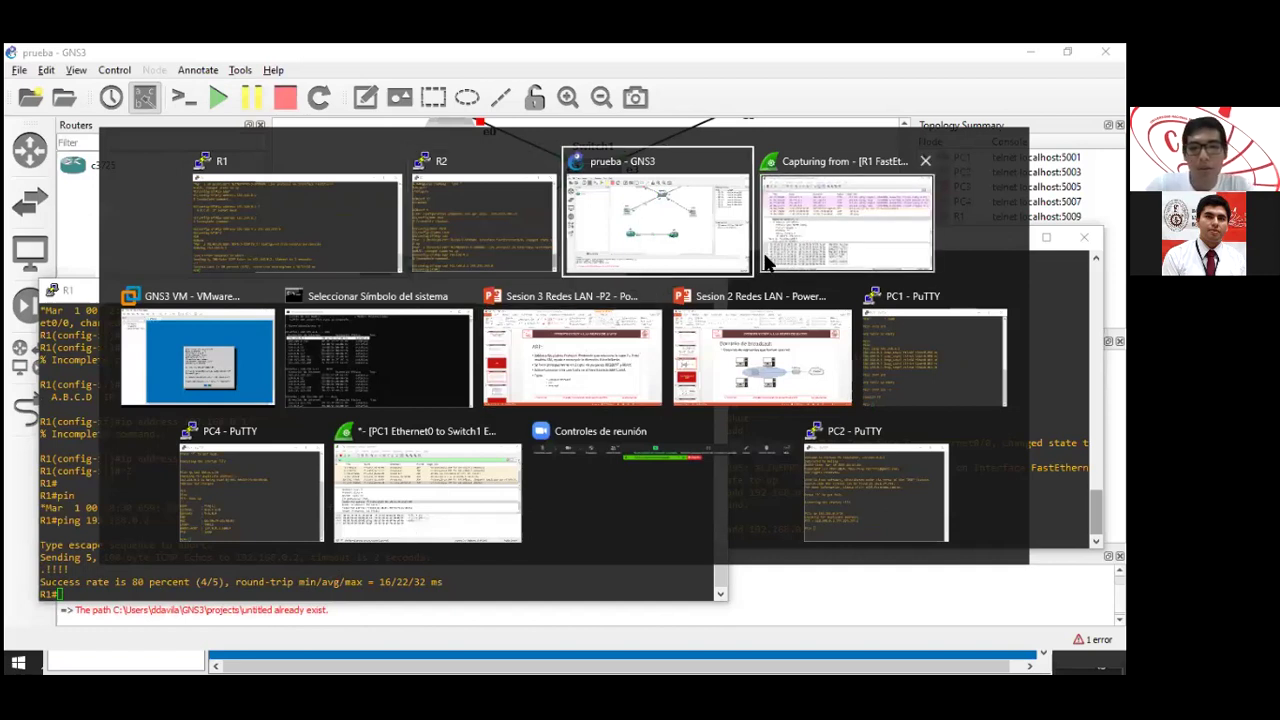
{"action": "left_click", "coordinate": [798, 227]}
{"action": "scroll", "coordinate": [570, 296], "scroll_direction": "up", "scroll_amount": 3}
{"action": "scroll", "coordinate": [487, 308], "scroll_direction": "down", "scroll_amount": 1}
{"action": "left_click", "coordinate": [330, 281]}
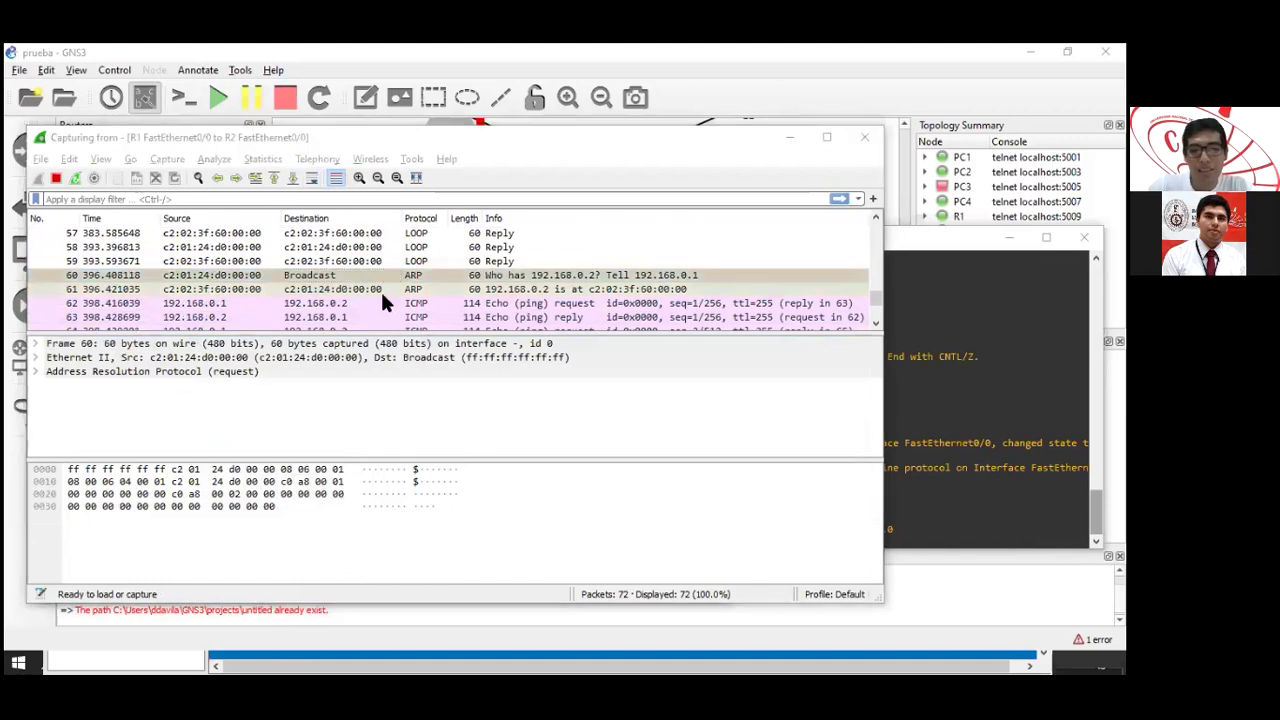
Switch from the capture to the GNS3 VM window in VMware Workstation.
{"action": "key", "text": "alt+Tab"}
{"action": "key", "text": "Right"}
{"action": "key", "text": "Right"}
{"action": "key", "text": "Right"}
{"action": "key", "text": "Return"}
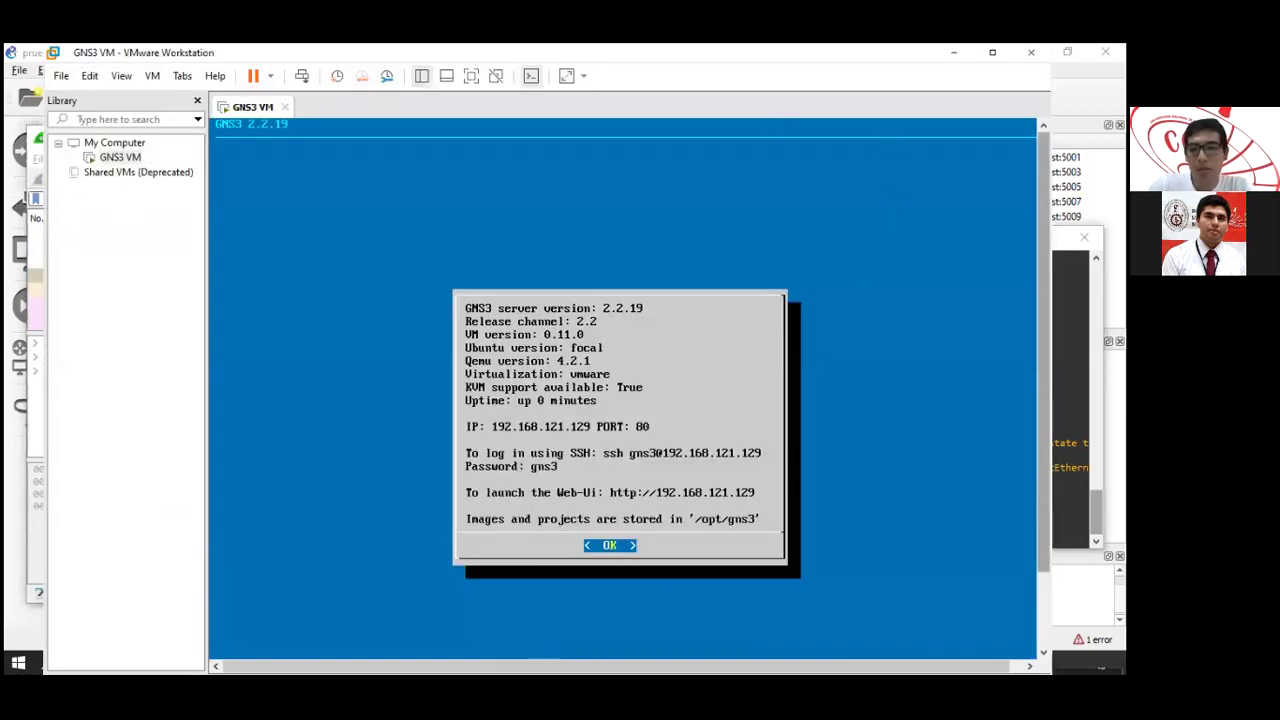
Restore R2's console to a smaller window and minimize the GNS3 VM and Wireshark capture windows to return to the GNS3 topology.
{"action": "key", "text": "alt+Tab"}
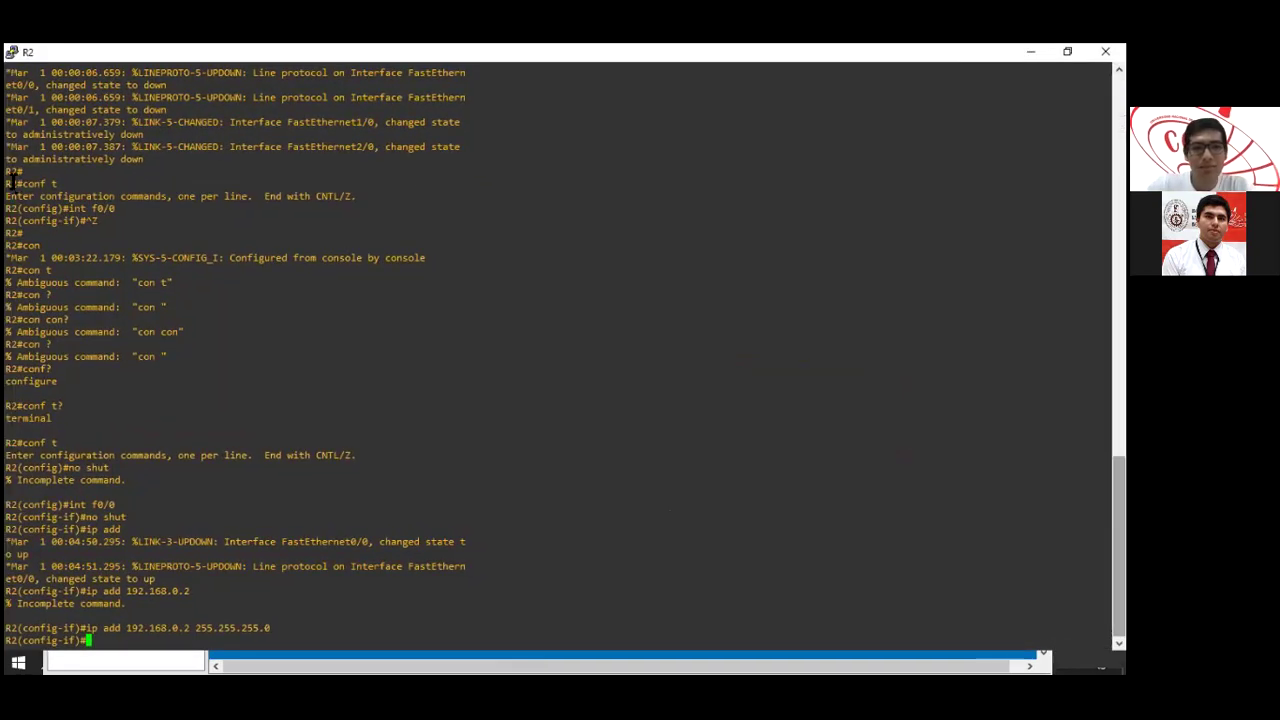
{"action": "double_click", "coordinate": [55, 50]}
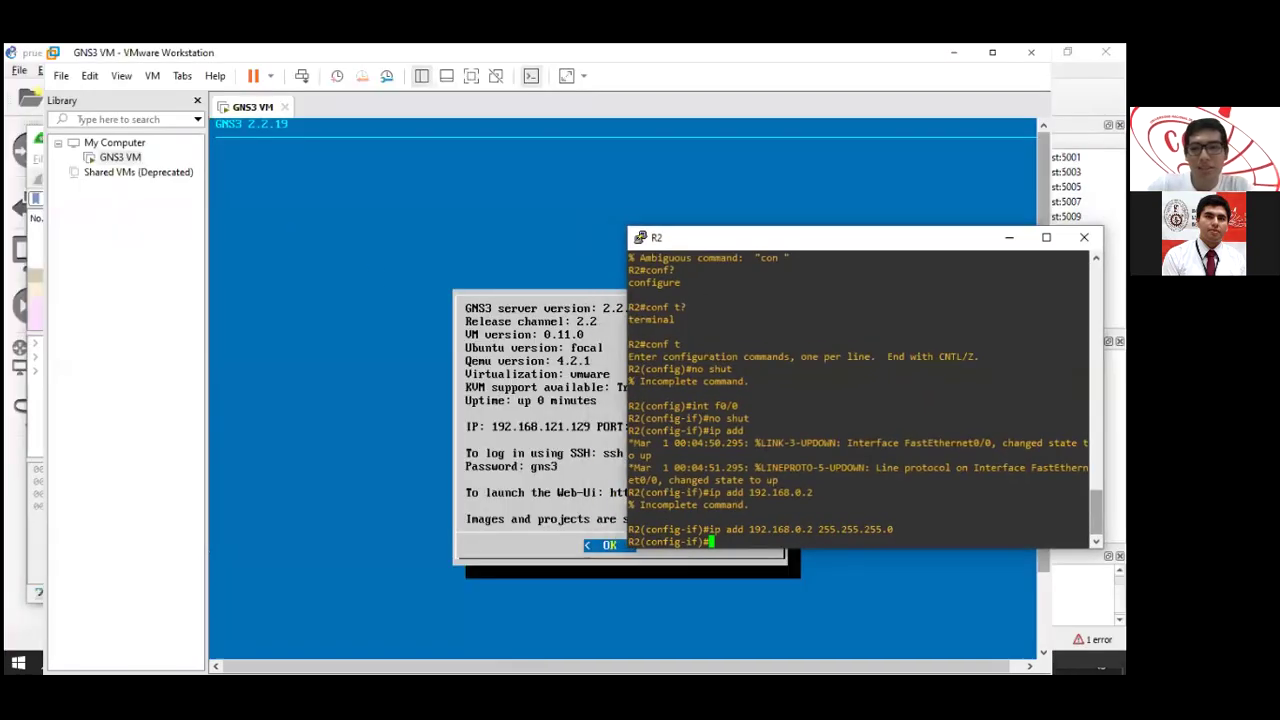
{"action": "left_click", "coordinate": [66, 51]}
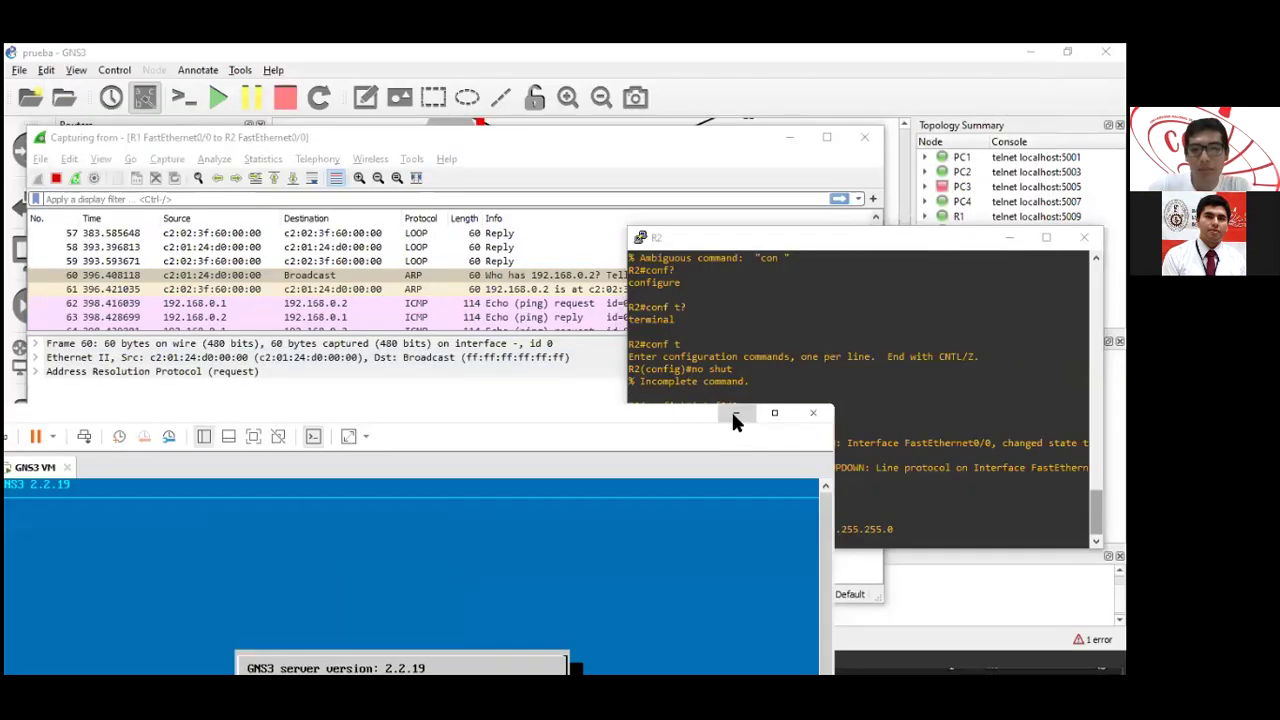
{"action": "left_click", "coordinate": [731, 411]}
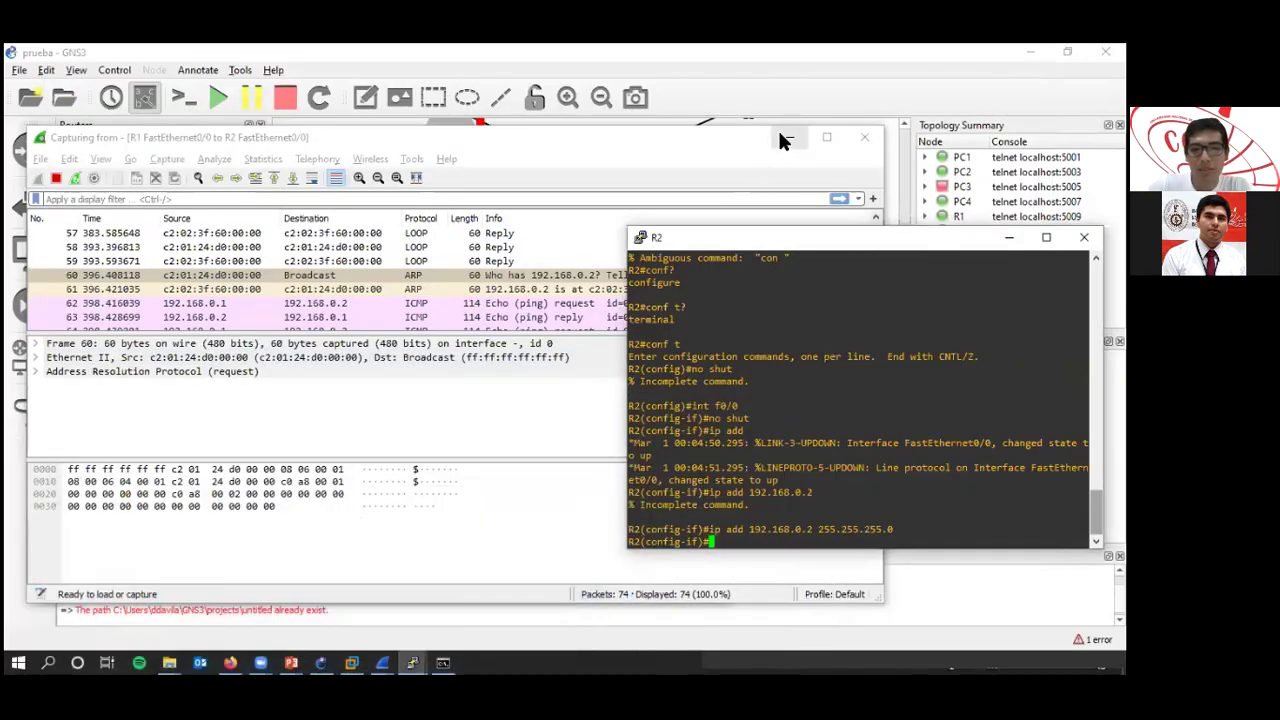
{"action": "left_click", "coordinate": [787, 137]}
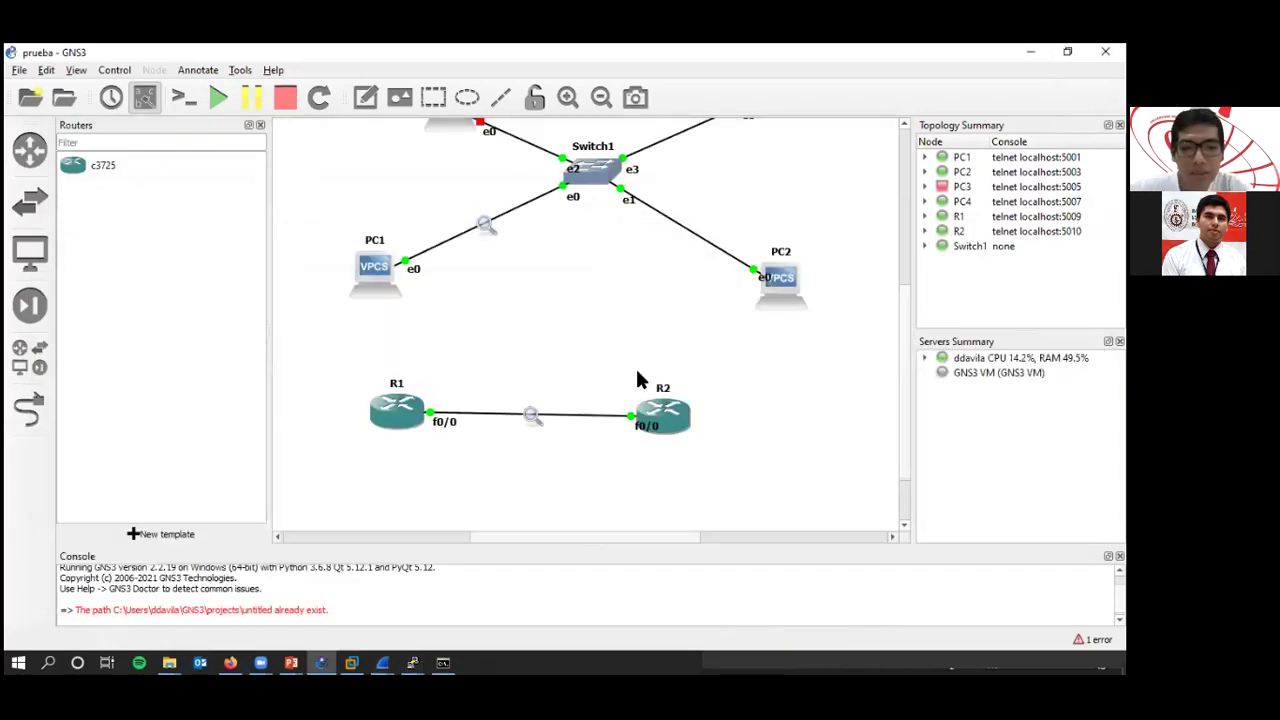
Return to the R1–R2 capture and expand the request's Address Resolution Protocol section to examine its sender and target addresses.
{"action": "key", "text": "alt+Tab"}
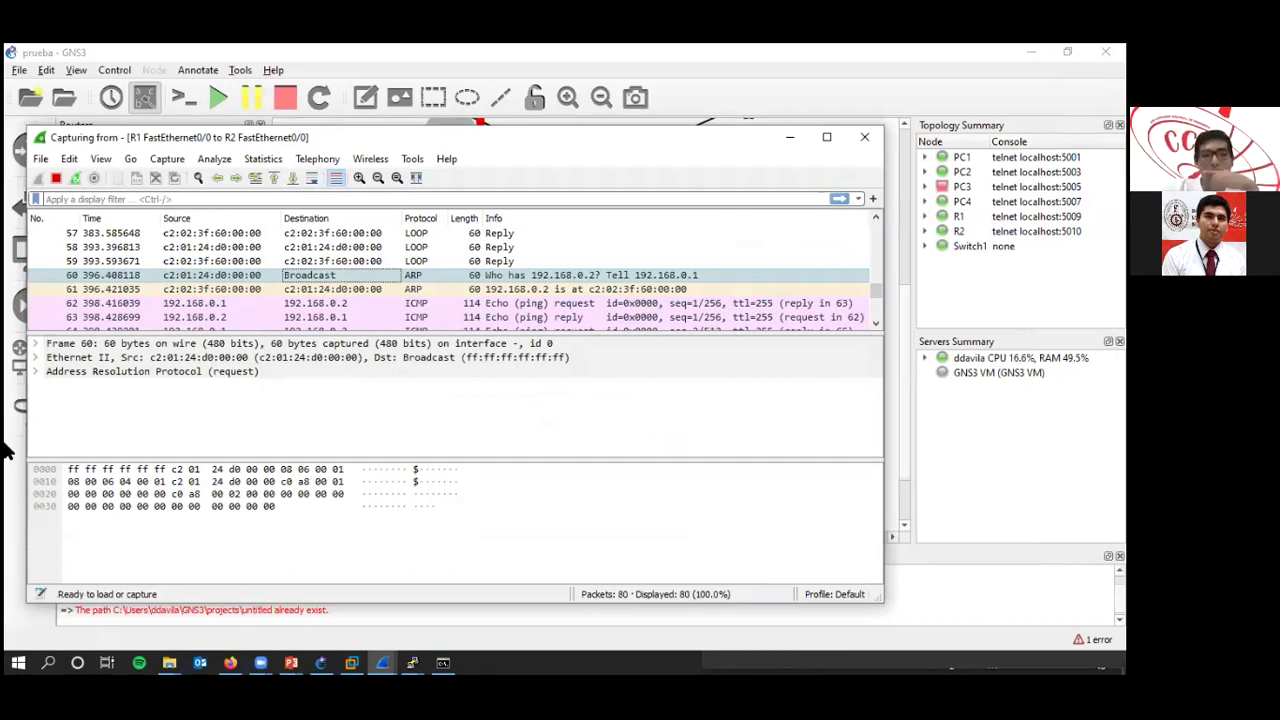
{"action": "left_click", "coordinate": [32, 371]}
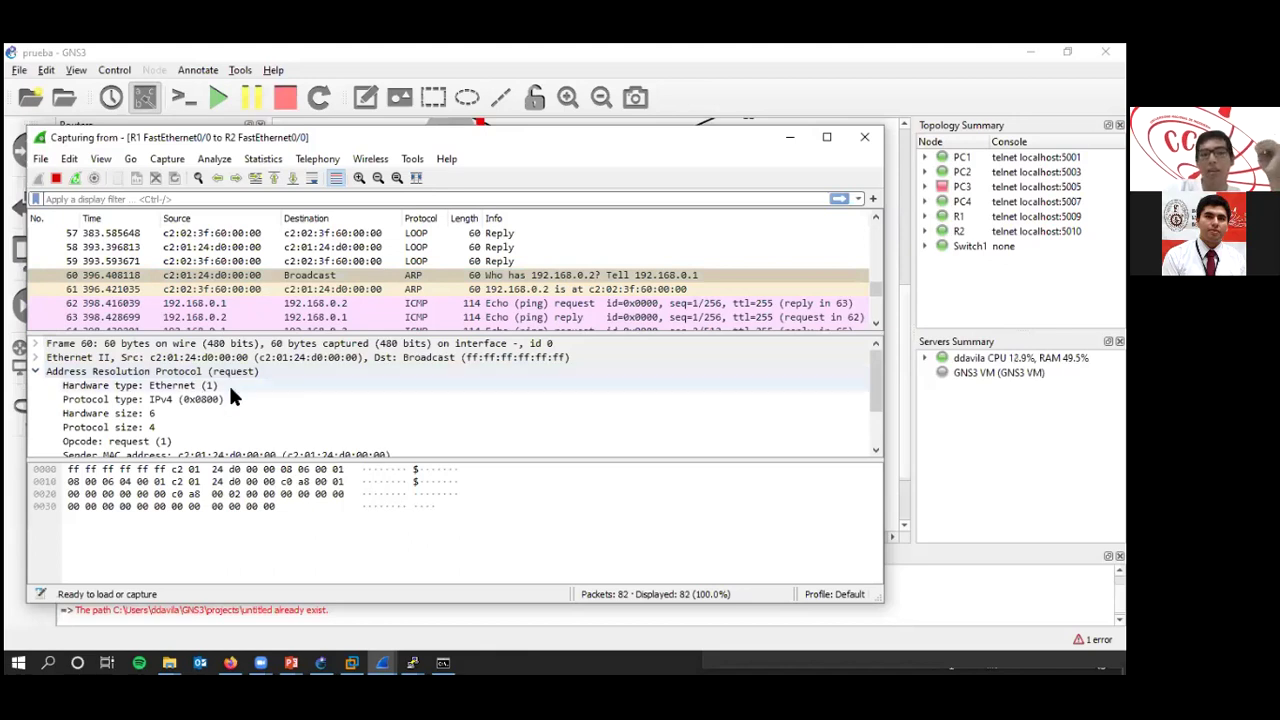
{"action": "left_click", "coordinate": [126, 374]}
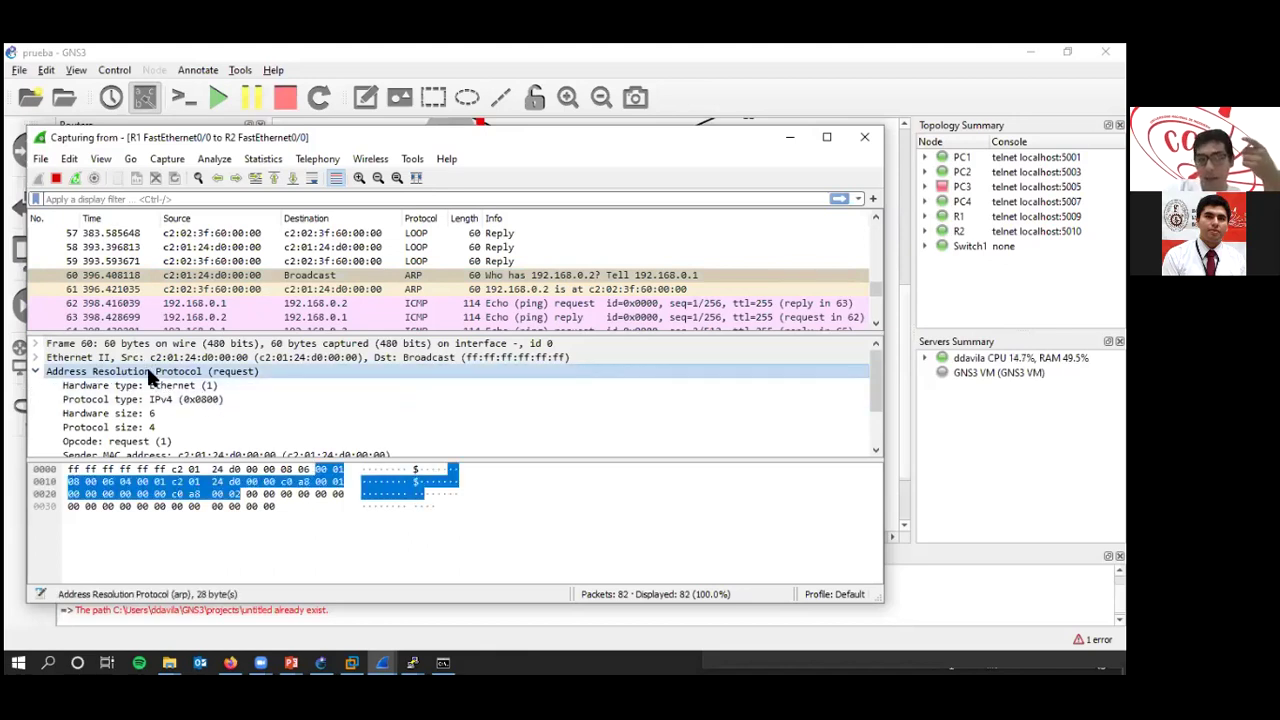
{"action": "scroll", "coordinate": [190, 395], "scroll_direction": "down", "scroll_amount": 2}
{"action": "left_click", "coordinate": [74, 427]}
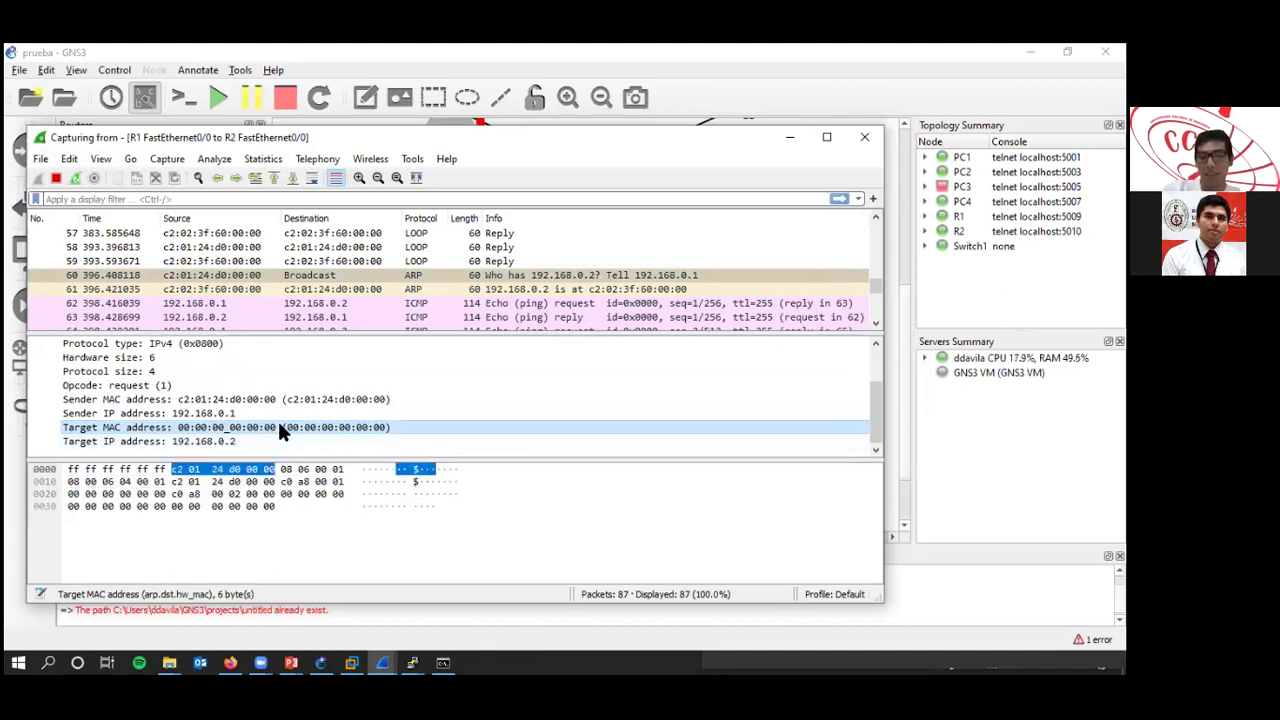
{"action": "scroll", "coordinate": [280, 430], "scroll_direction": "up", "scroll_amount": 1}
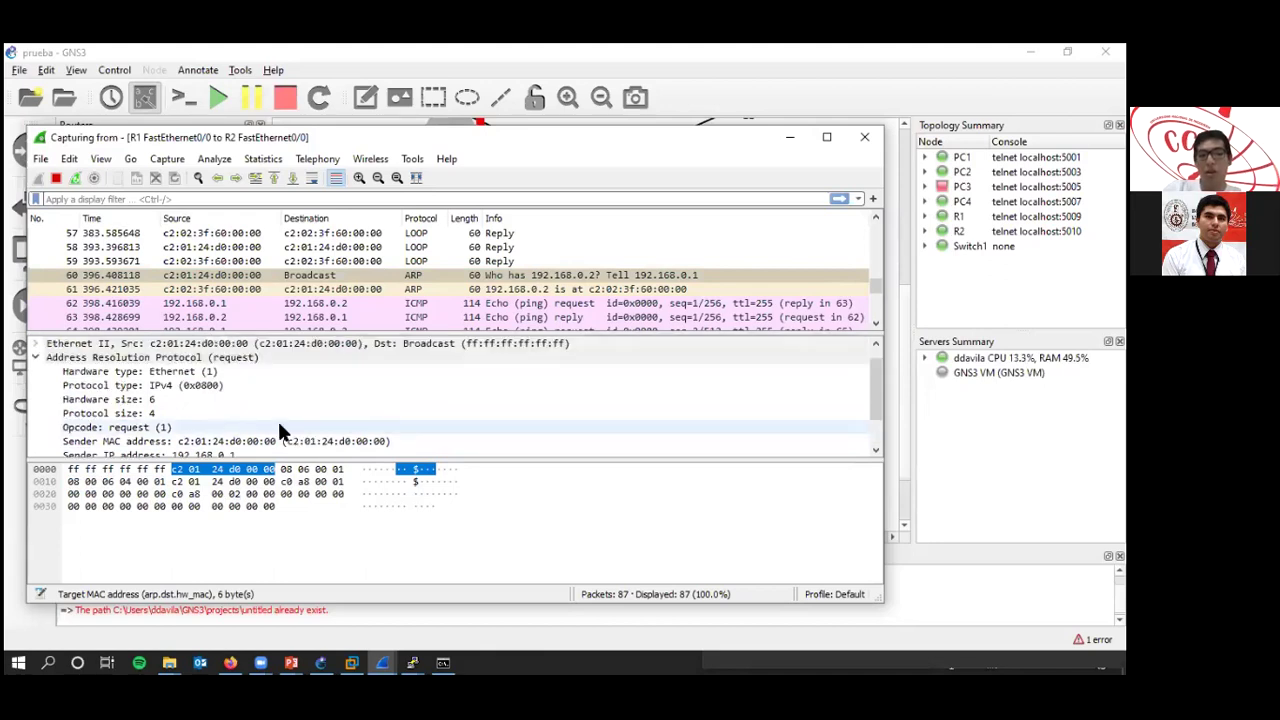
{"action": "scroll", "coordinate": [270, 430], "scroll_direction": "down", "scroll_amount": 1}
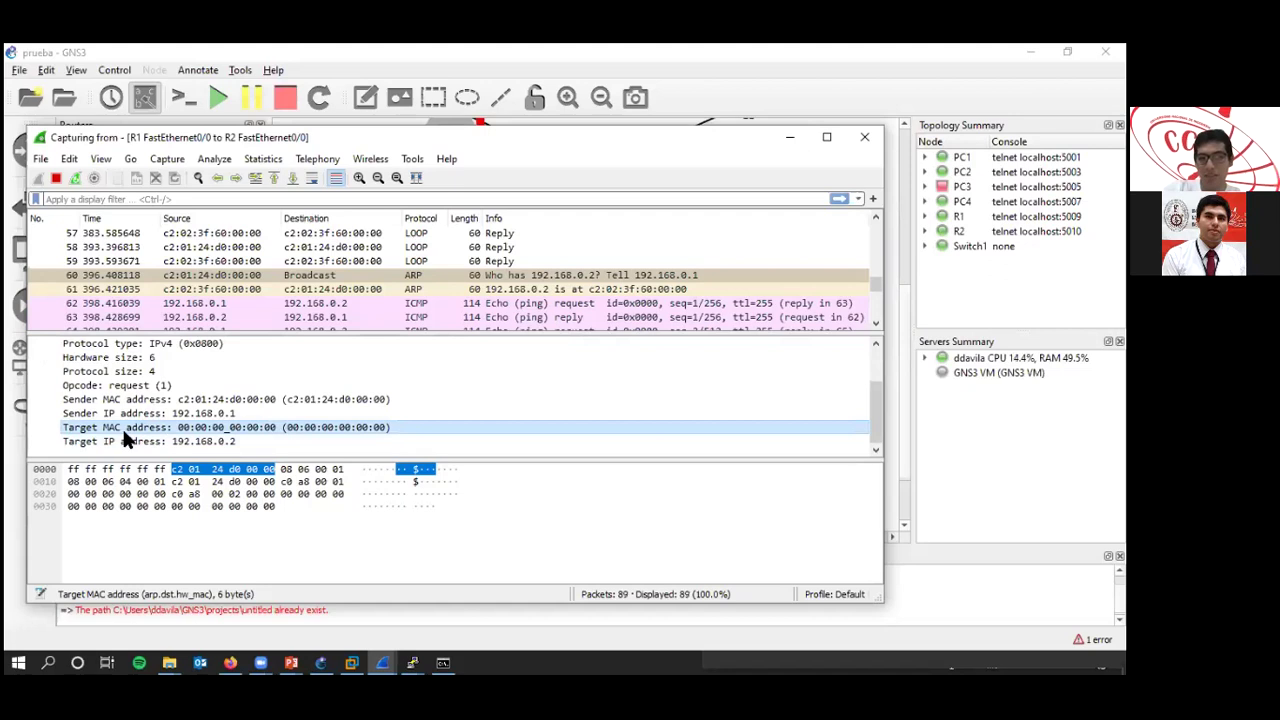
Expand the ARP request's Ethernet II header to examine its destination, and compare it with the ARP reply's destination.
{"action": "scroll", "coordinate": [122, 437], "scroll_direction": "up", "scroll_amount": 1}
{"action": "left_click", "coordinate": [62, 345]}
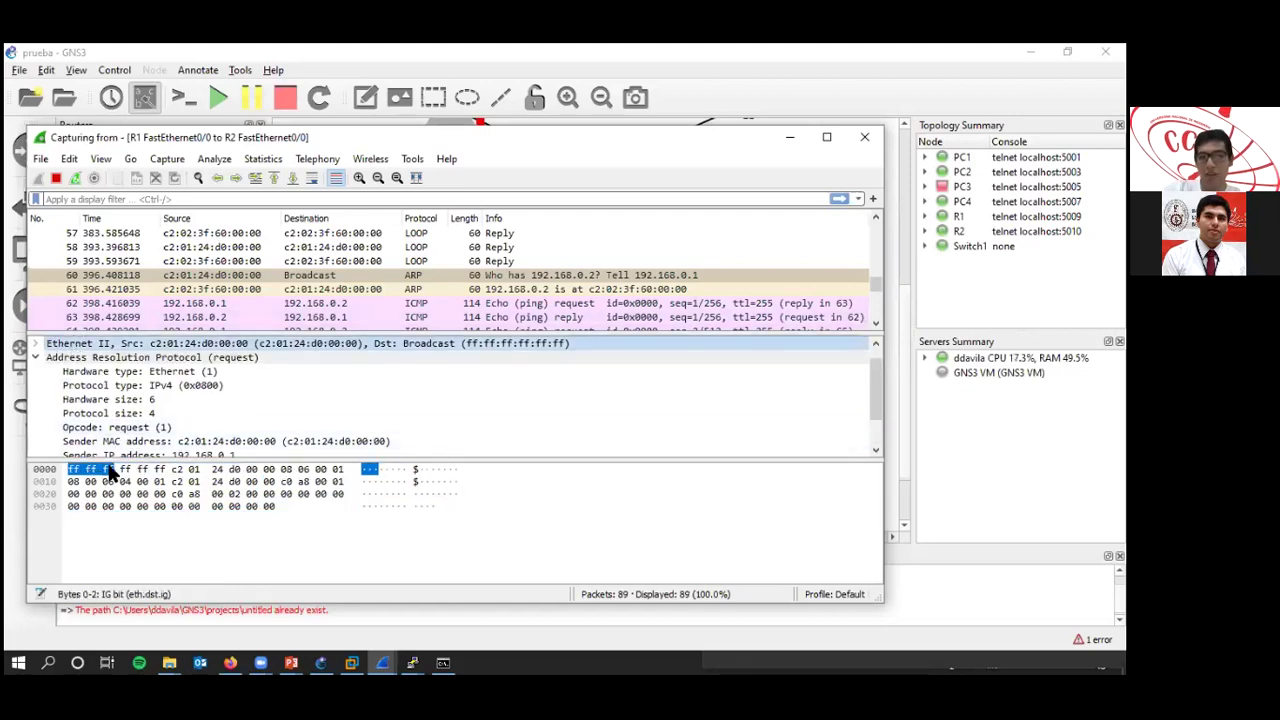
{"action": "left_click", "coordinate": [35, 343]}
{"action": "left_click", "coordinate": [104, 358]}
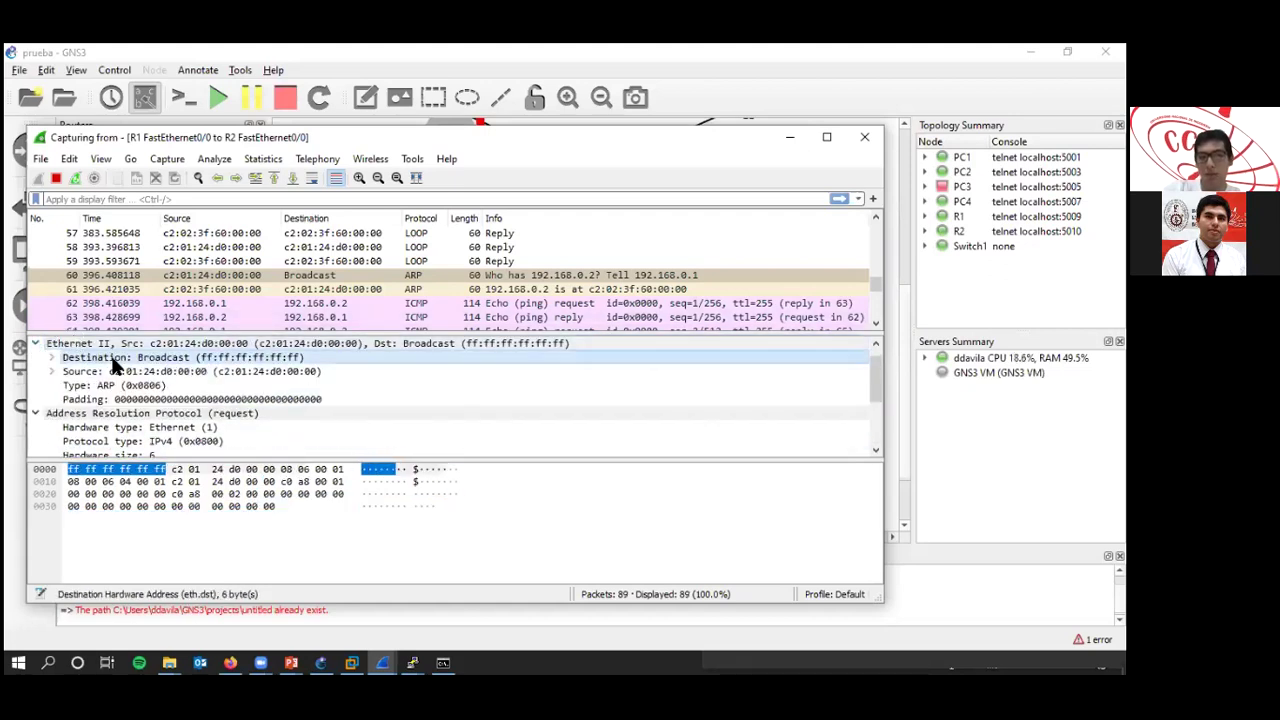
{"action": "left_click", "coordinate": [293, 287]}
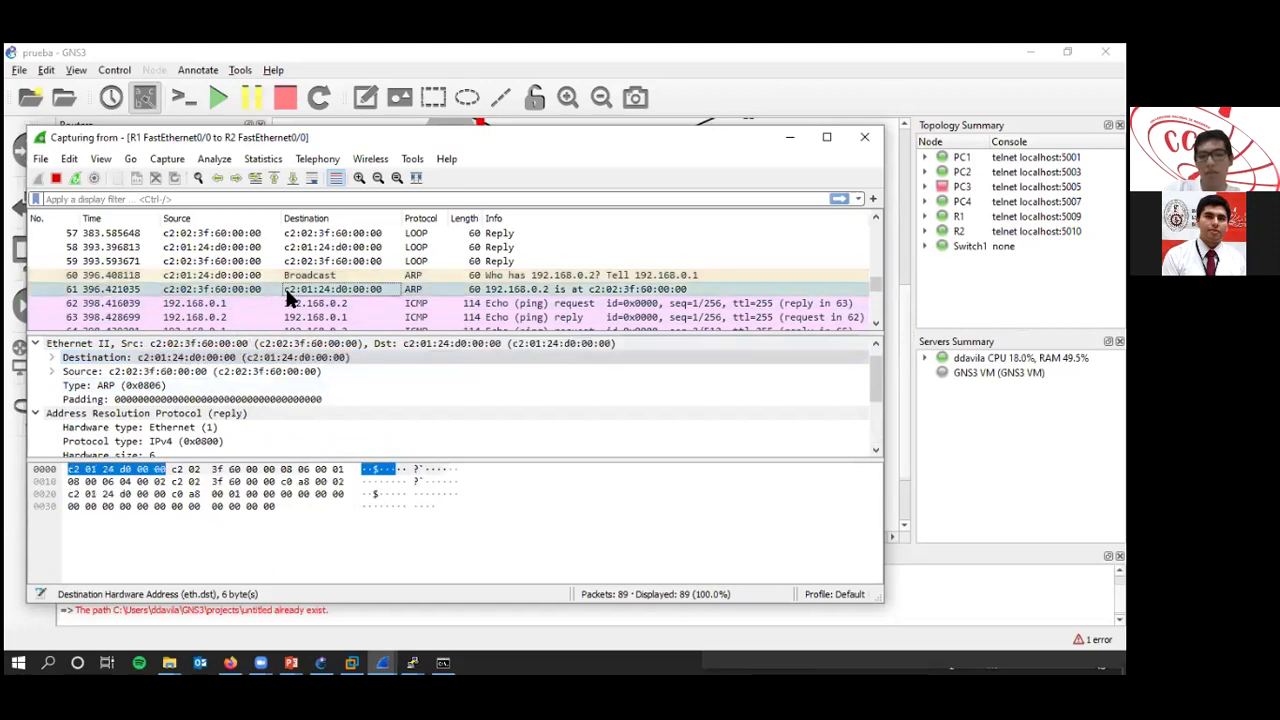
{"action": "left_click", "coordinate": [893, 270]}
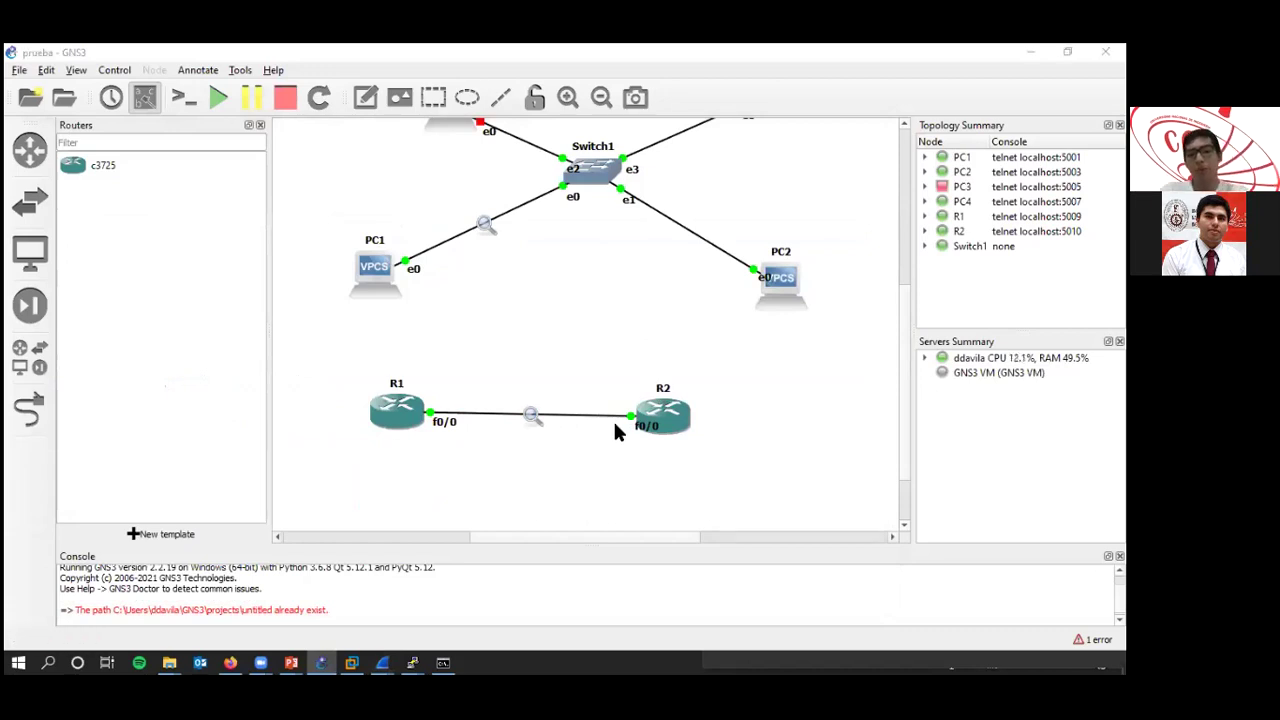
Return to the R1–R2 capture and select successive ICMP echo request and reply packets to examine their source and destination addresses.
{"action": "key", "text": "alt+Tab"}
{"action": "left_click", "coordinate": [568, 304]}
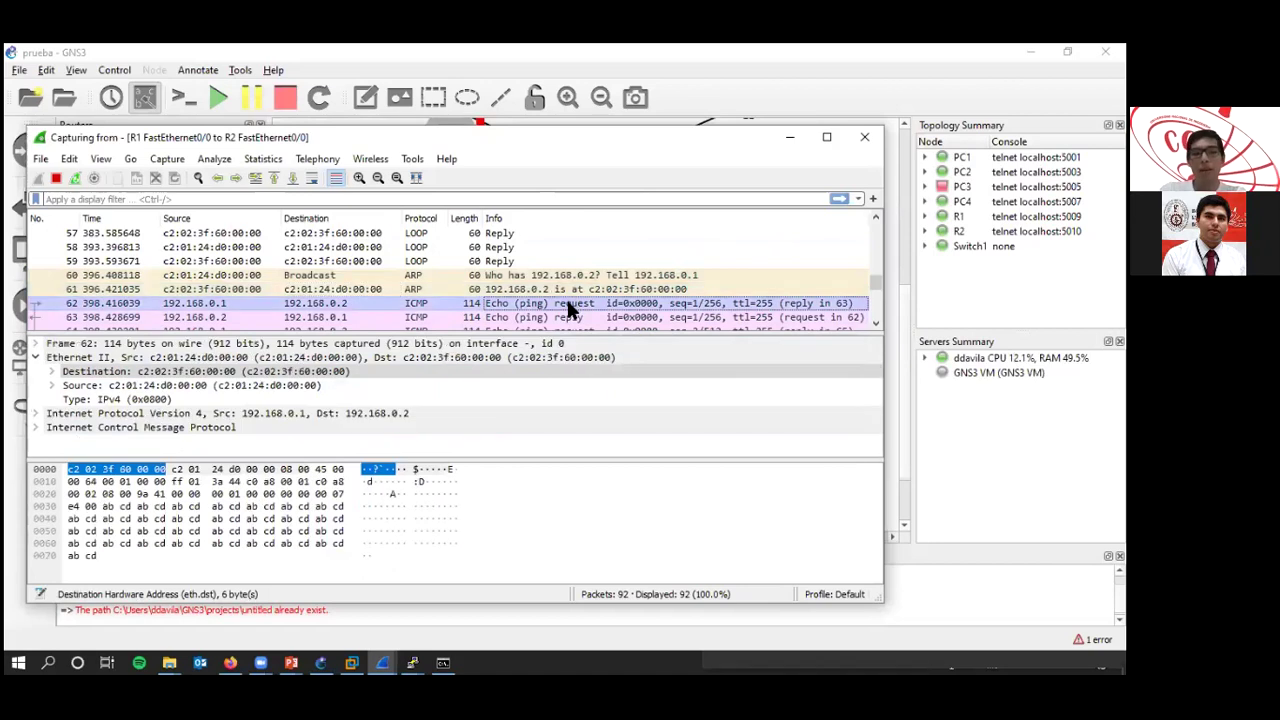
{"action": "scroll", "coordinate": [568, 310], "scroll_direction": "down", "scroll_amount": 1}
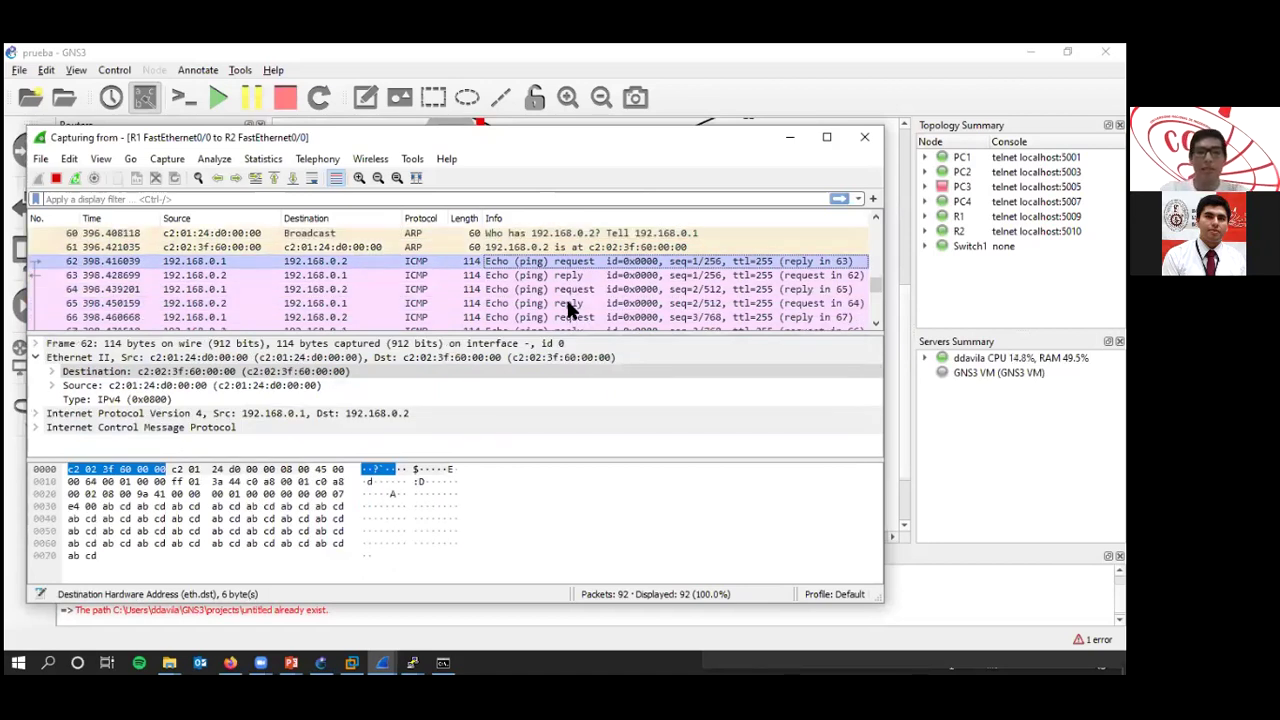
{"action": "left_click", "coordinate": [431, 287]}
{"action": "left_click", "coordinate": [428, 303]}
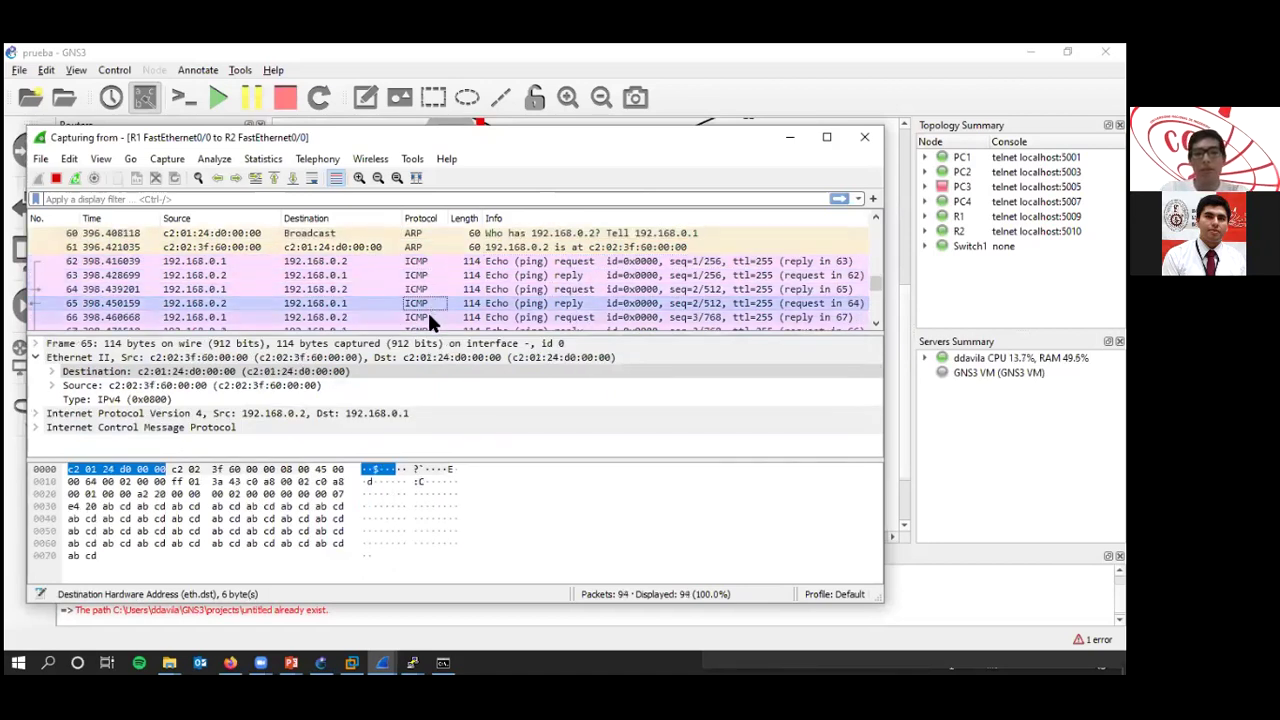
{"action": "left_click", "coordinate": [430, 318]}
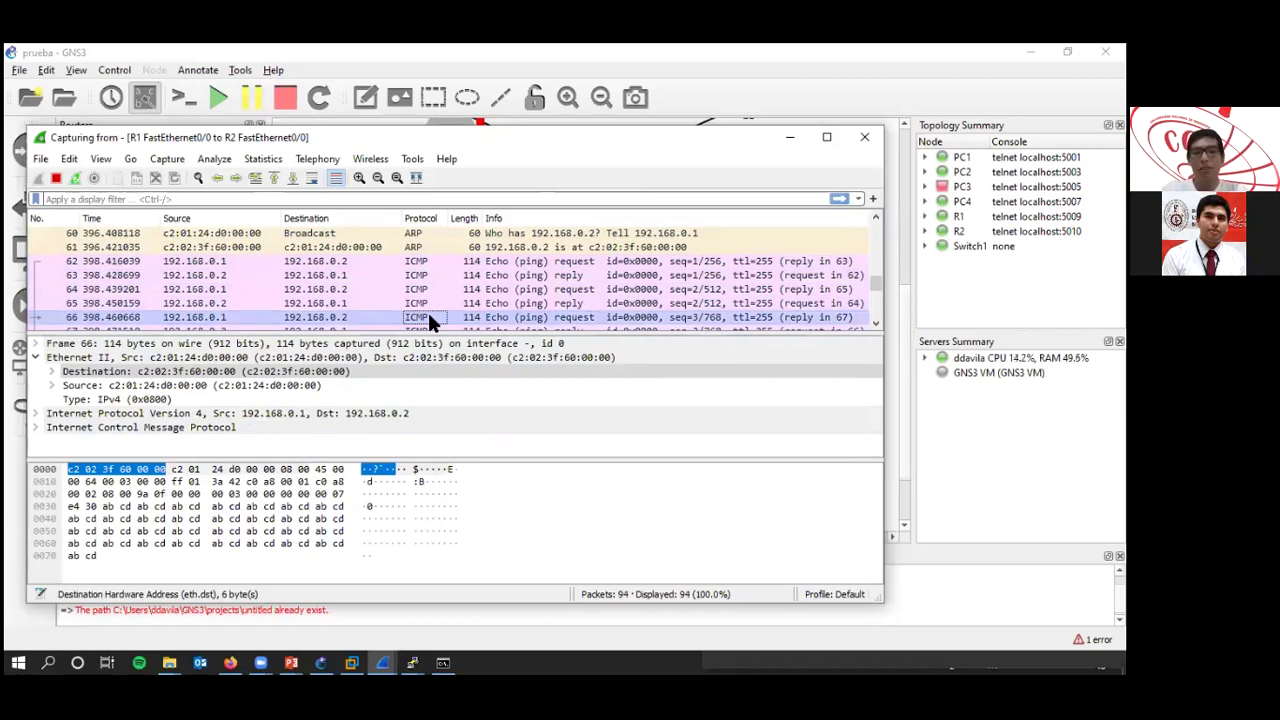
Expand the Internet Protocol Version 4 header of ICMP packet 66 and collapse its Ethernet II section.
{"action": "left_click", "coordinate": [35, 413]}
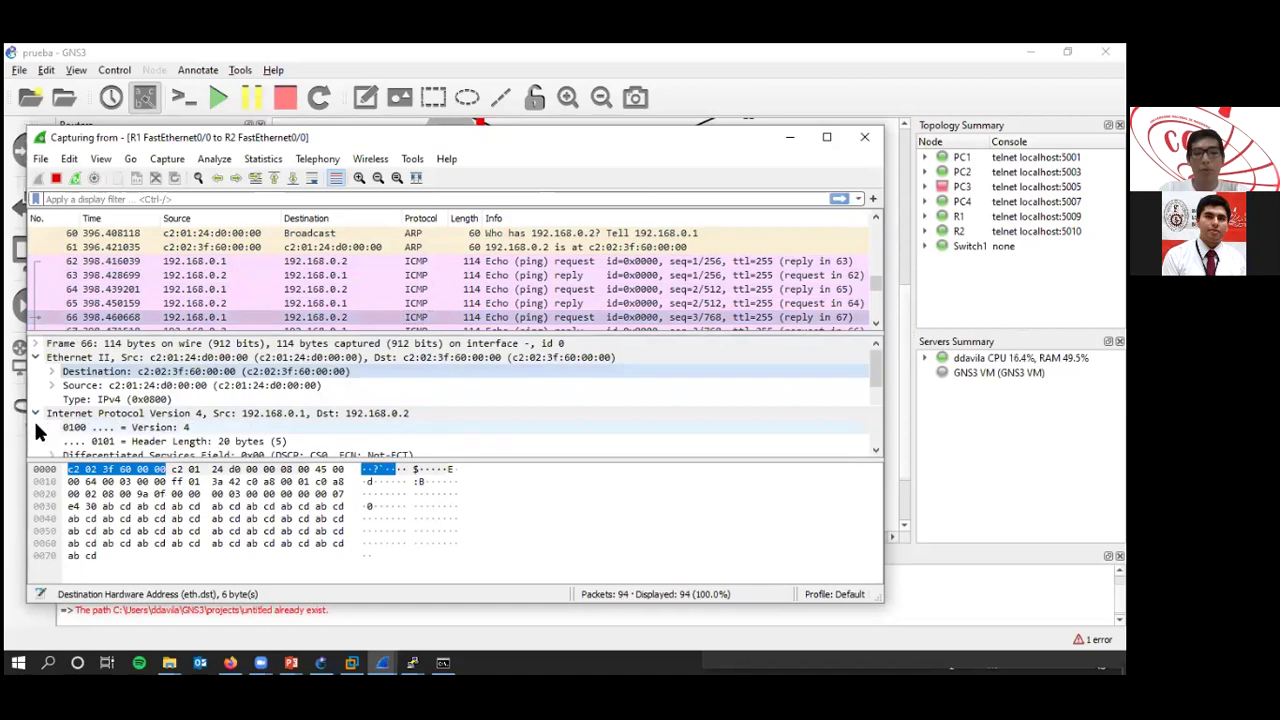
{"action": "left_click", "coordinate": [42, 411]}
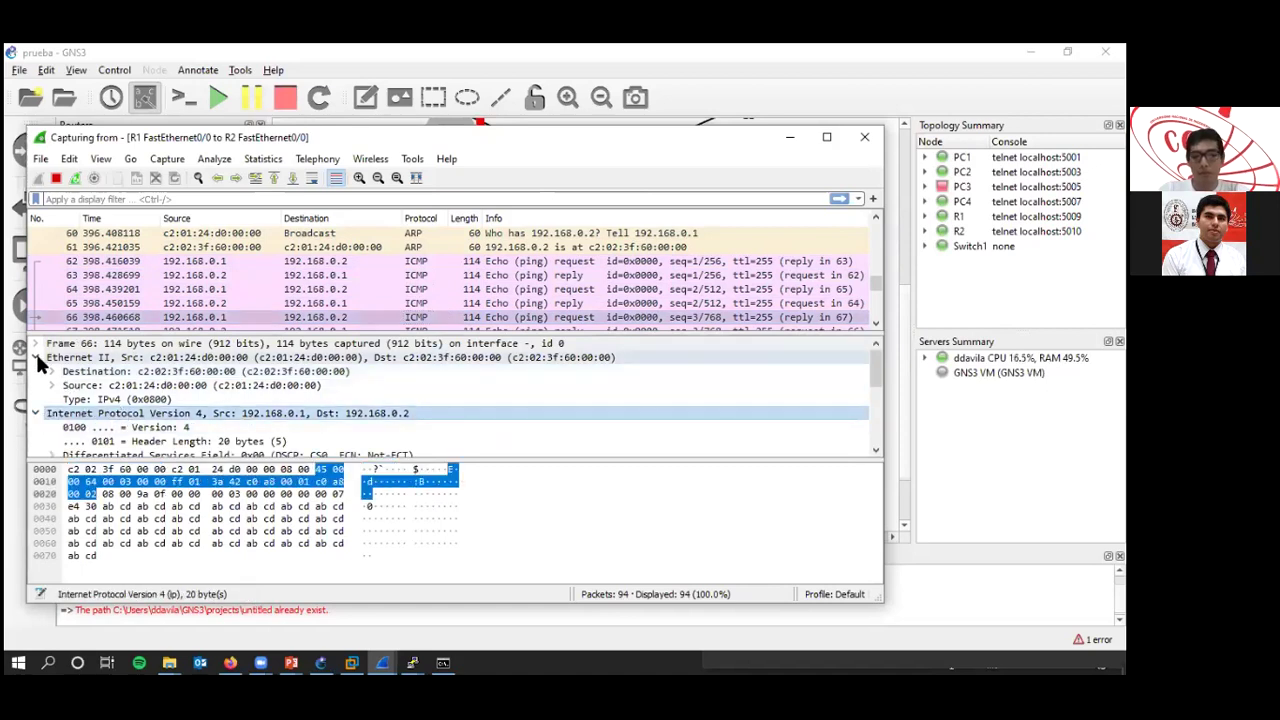
{"action": "left_click", "coordinate": [36, 358]}
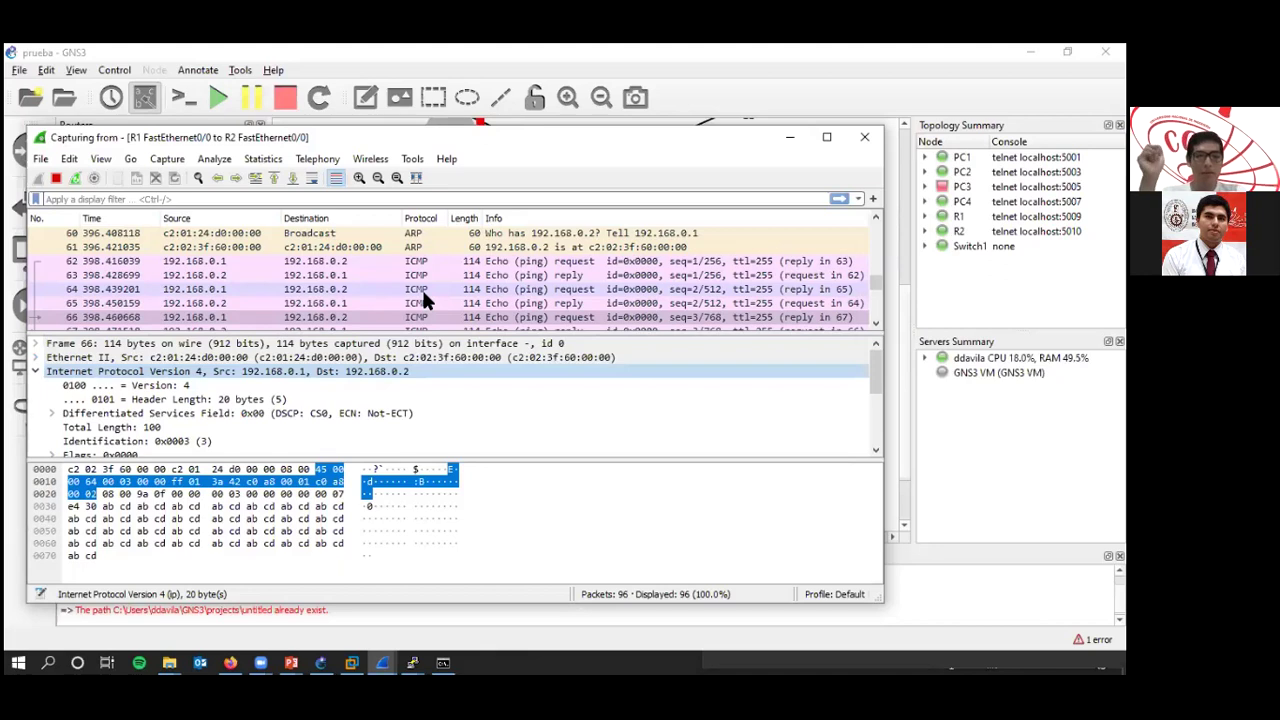
Return to the GNS3 topology, move R1 and R2 up closer to the PCs, and shift PC2 slightly down.
{"action": "left_click", "coordinate": [789, 137]}
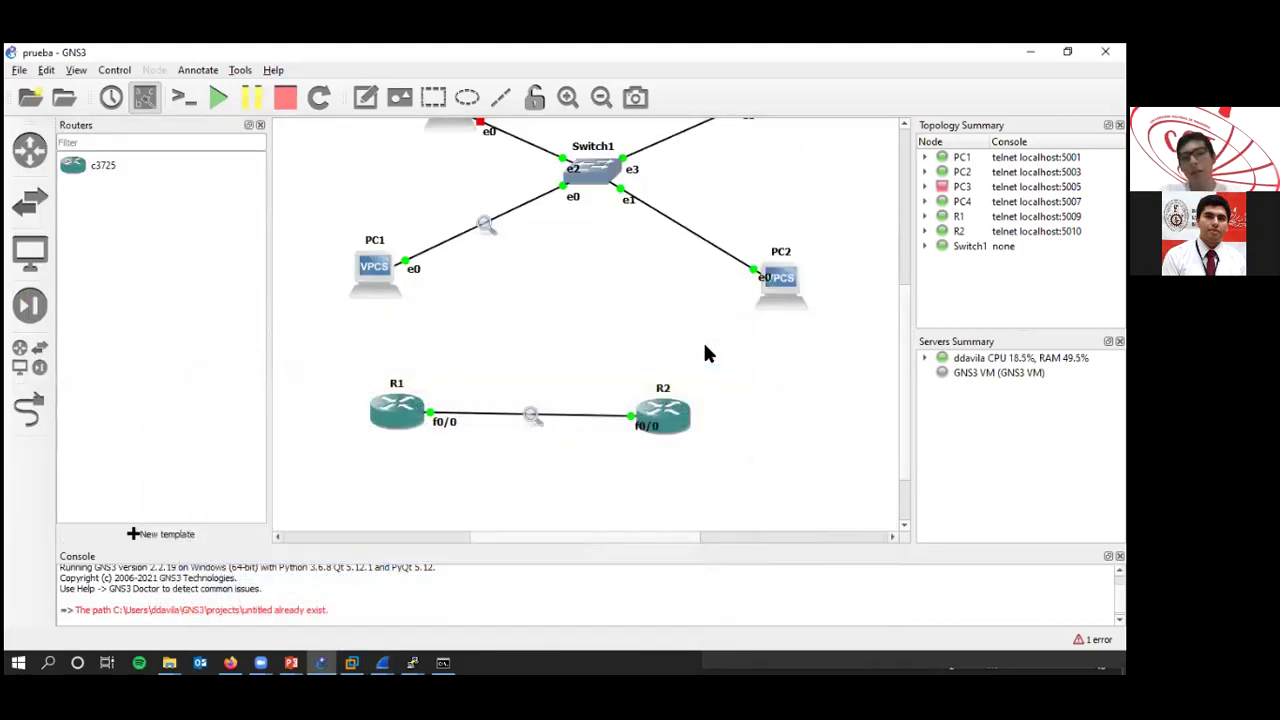
{"action": "key", "text": "alt+Tab"}
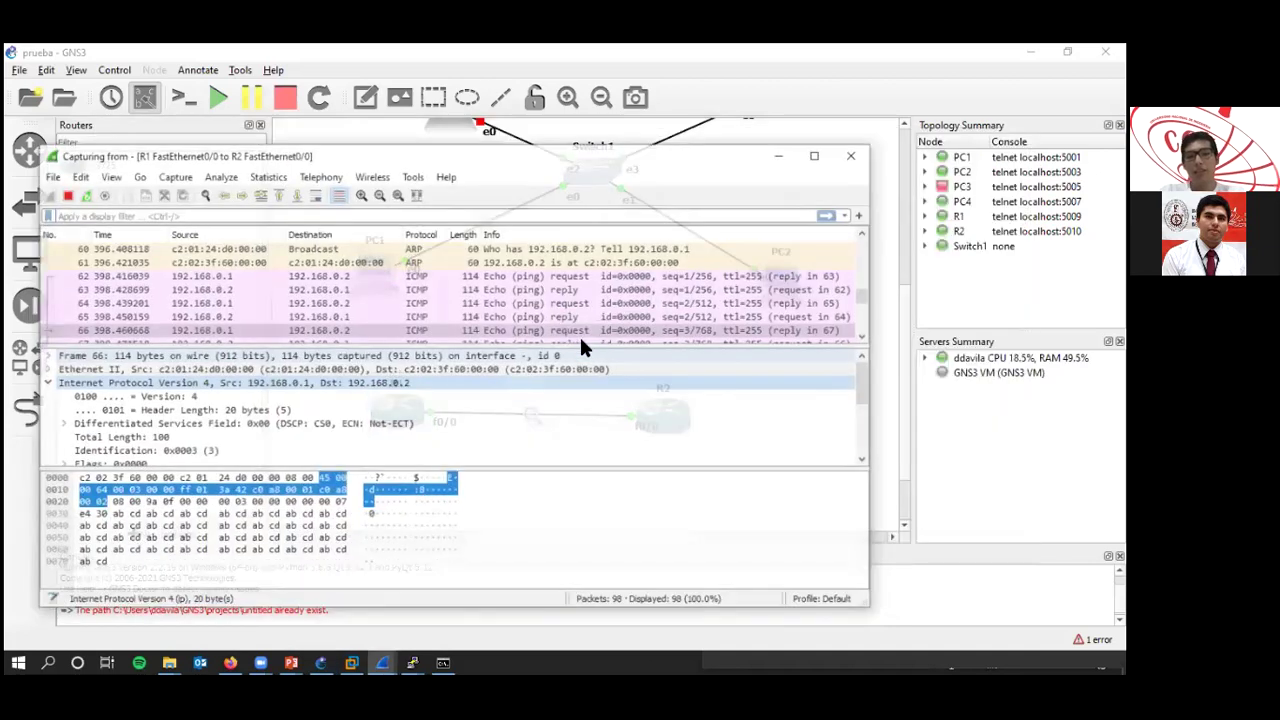
{"action": "key", "text": "alt+Tab"}
{"action": "left_click_drag", "start_coordinate": [338, 424], "coordinate": [736, 524]}
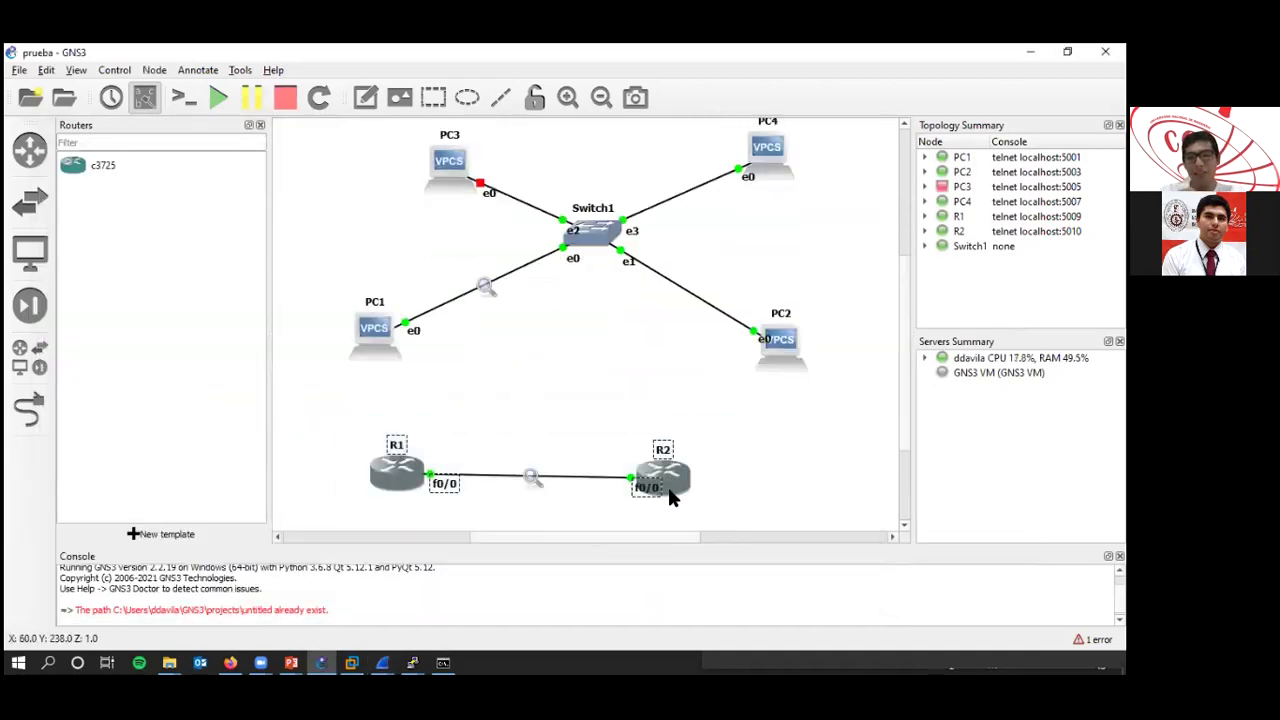
{"action": "left_click_drag", "start_coordinate": [672, 495], "coordinate": [720, 420]}
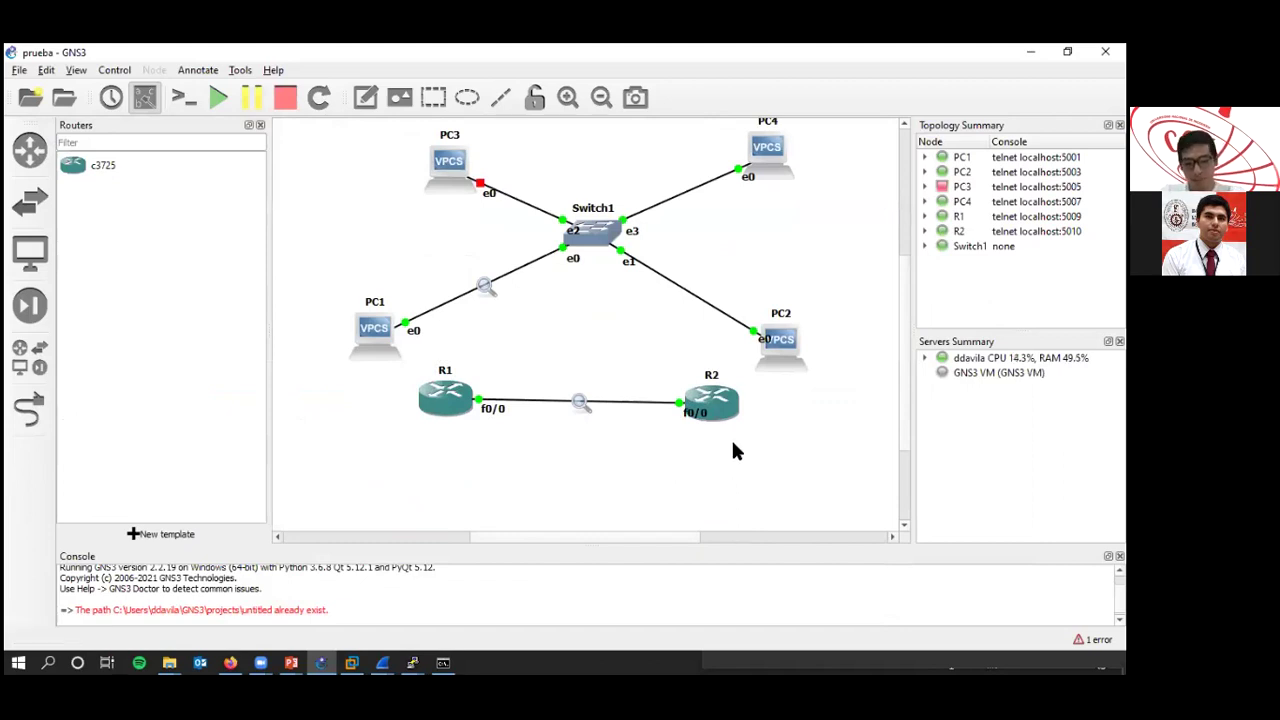
{"action": "left_click_drag", "start_coordinate": [374, 420], "coordinate": [776, 362]}
{"action": "left_click_drag", "start_coordinate": [729, 423], "coordinate": [735, 472]}
{"action": "left_click", "coordinate": [793, 458]}
{"action": "left_click", "coordinate": [766, 368]}
{"action": "left_click", "coordinate": [818, 400]}
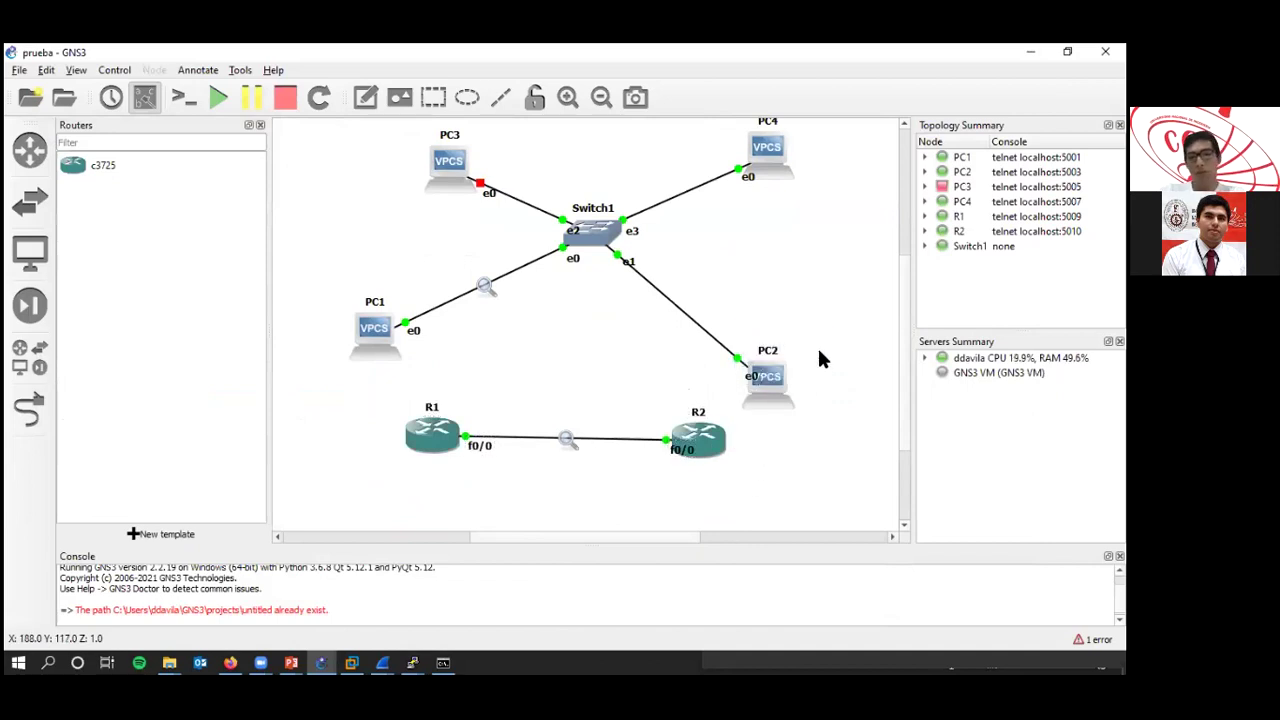
Switch to the Sesion 3 Redes LAN -P2 presentation in PowerPoint.
{"action": "key", "text": "alt+Tab"}
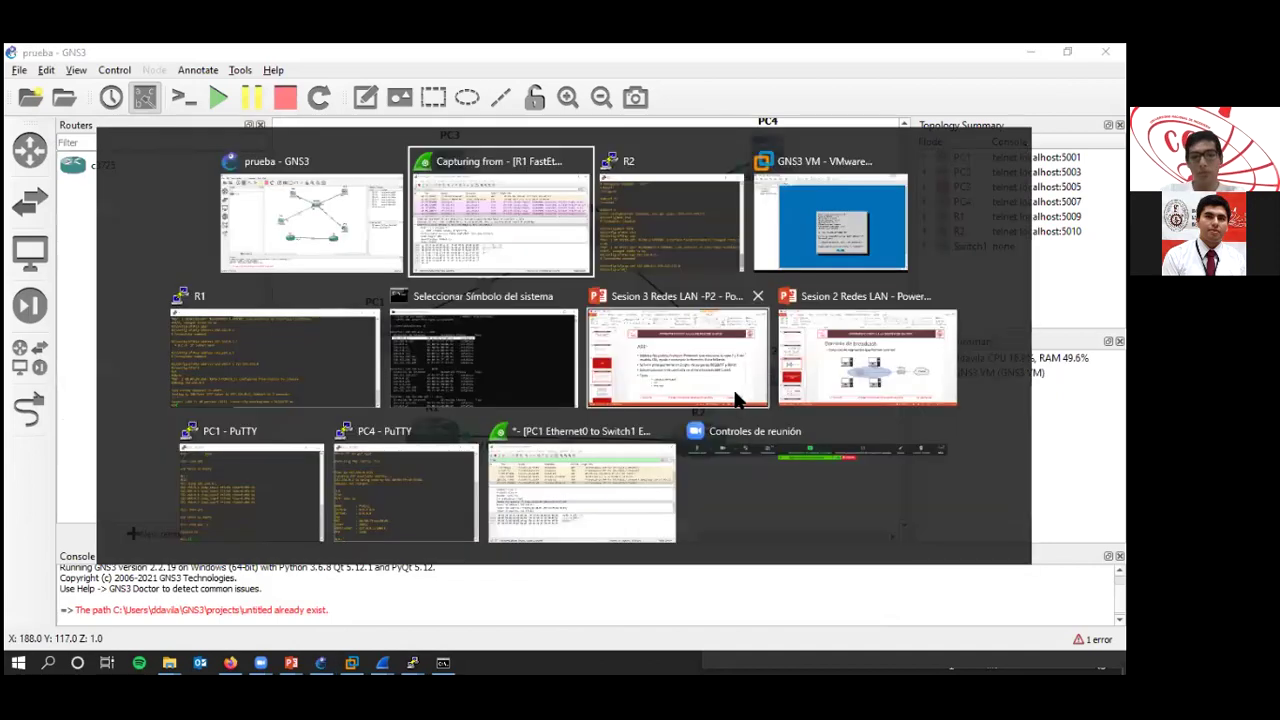
{"action": "key", "text": "alt+Tab"}
{"action": "key", "text": "alt+Tab"}
{"action": "key", "text": "alt+Tab"}
{"action": "key", "text": "alt+Tab"}
{"action": "key", "text": "alt+Tab"}
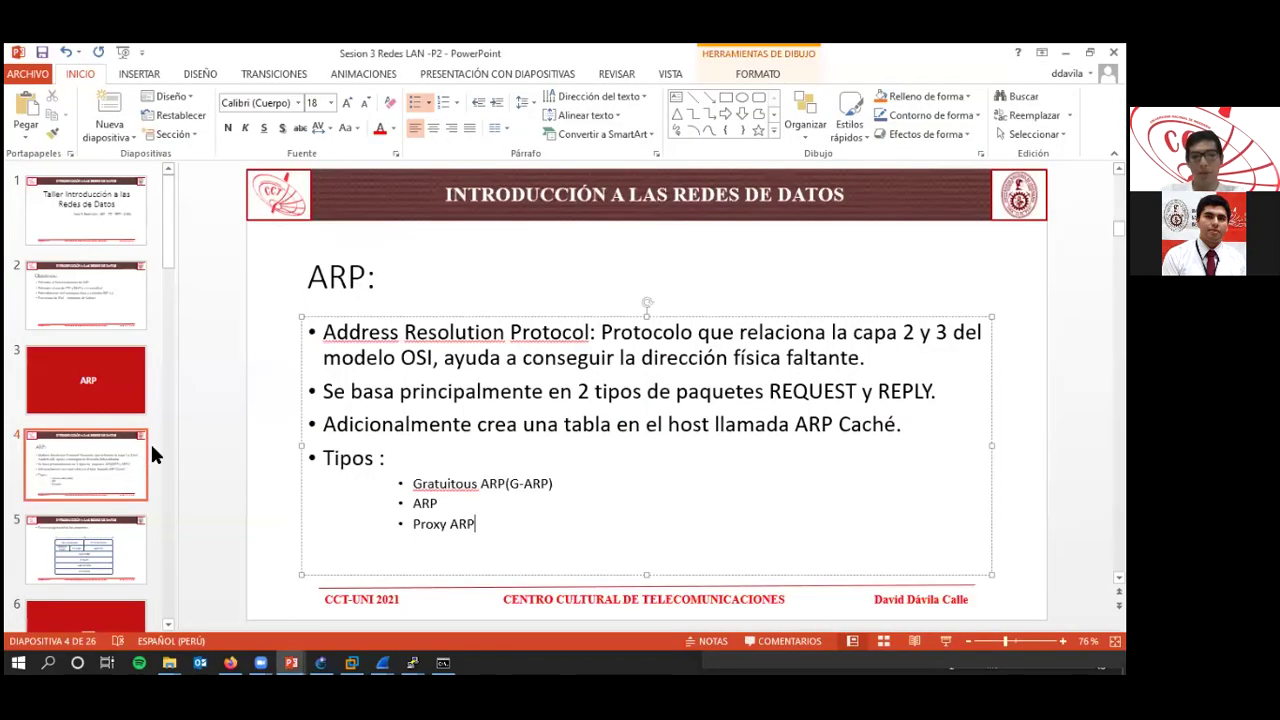
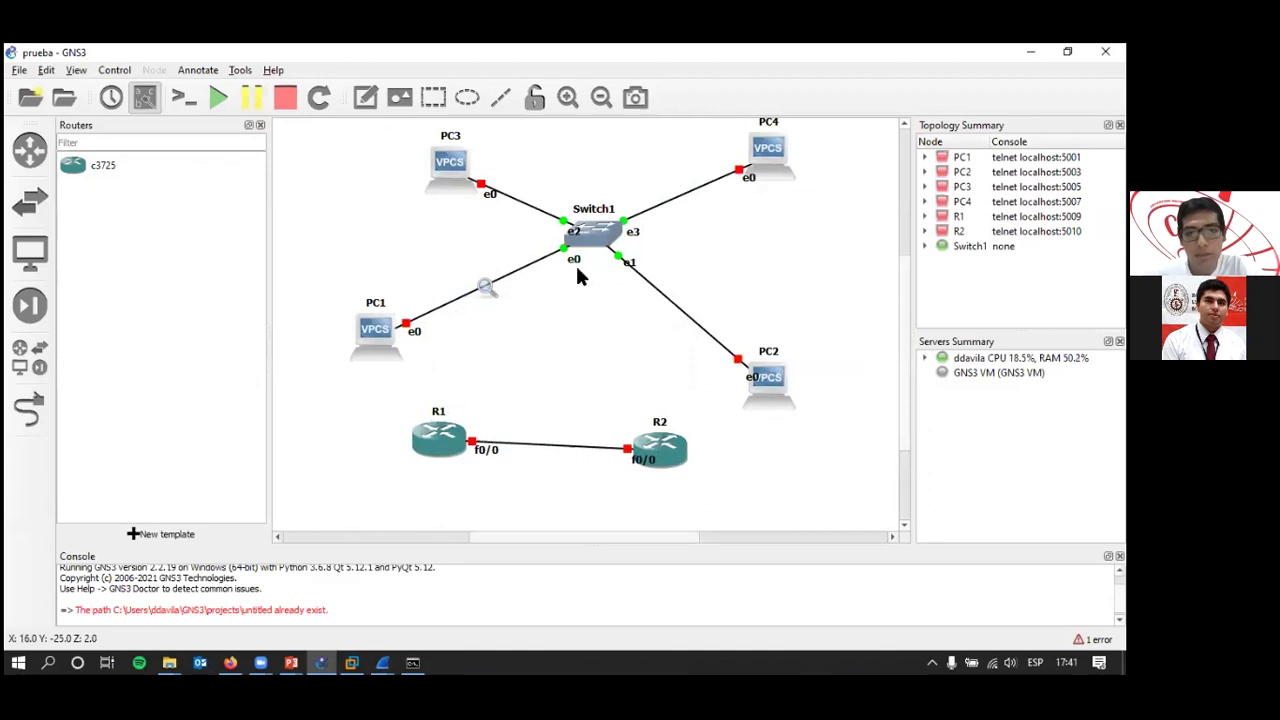
{"action": "left_click_drag", "start_coordinate": [774, 453], "coordinate": [328, 118]}
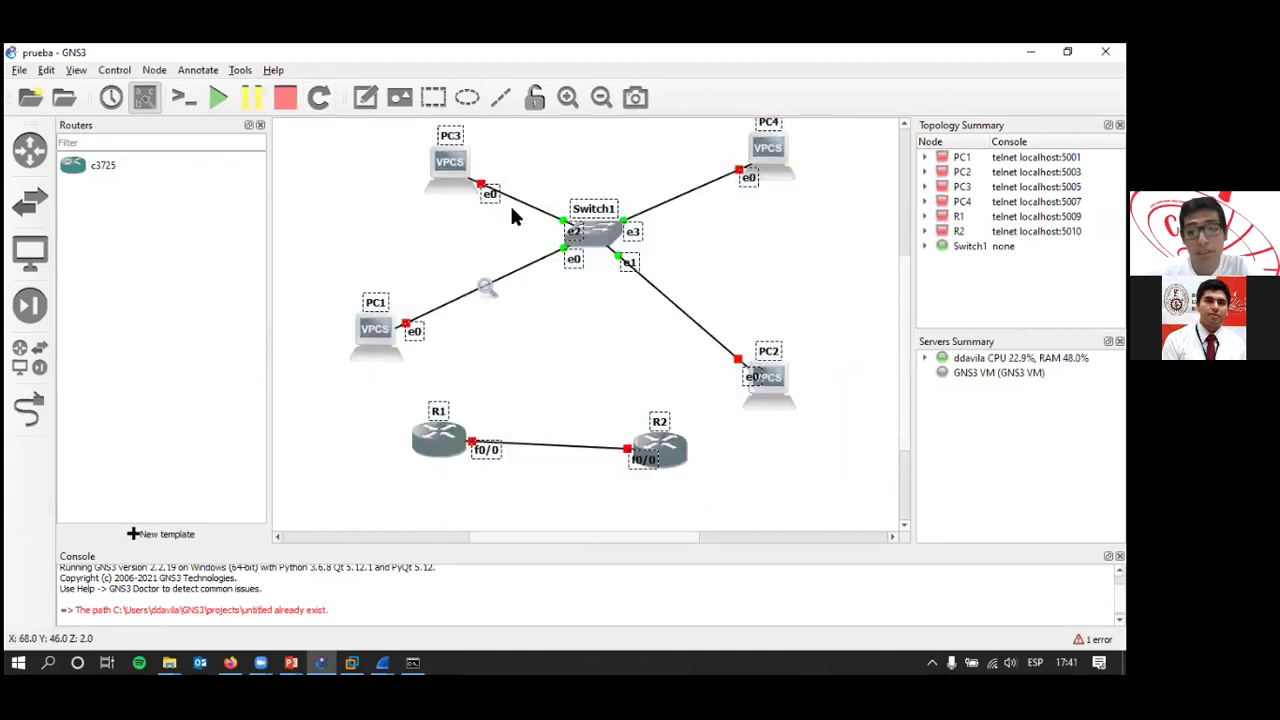
{"action": "double_click", "coordinate": [594, 232]}
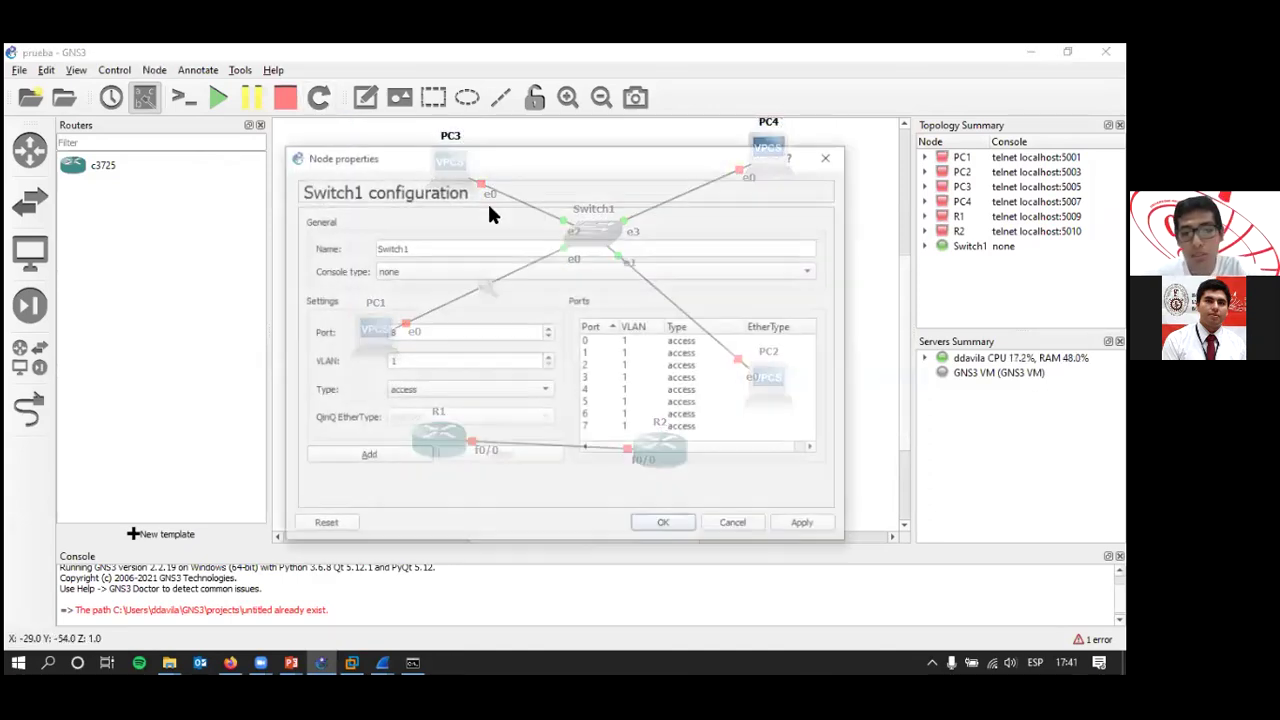
{"action": "left_click", "coordinate": [829, 156]}
Delete all nodes from the prueba topology, including the remaining PC1, and confirm their permanent removal.
{"action": "left_click_drag", "start_coordinate": [822, 470], "coordinate": [397, 128]}
{"action": "key", "text": "Delete"}
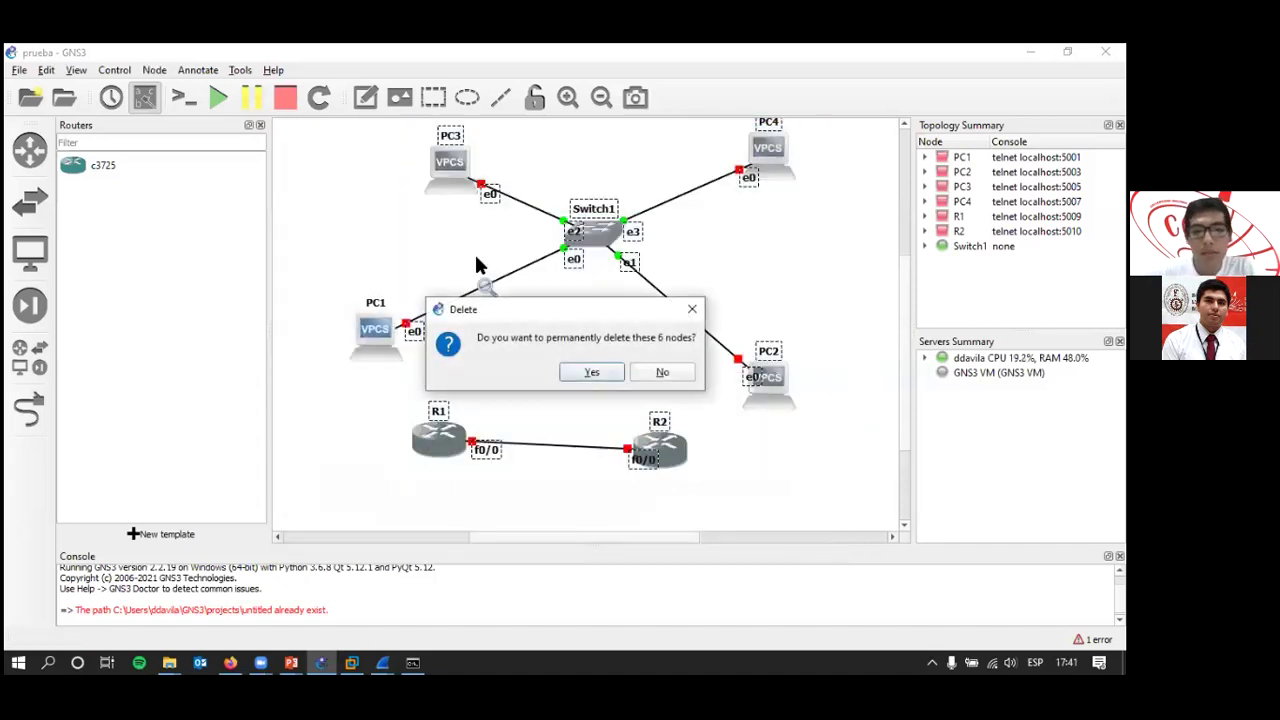
{"action": "left_click", "coordinate": [600, 367]}
{"action": "right_click", "coordinate": [373, 321]}
{"action": "left_click", "coordinate": [505, 465]}
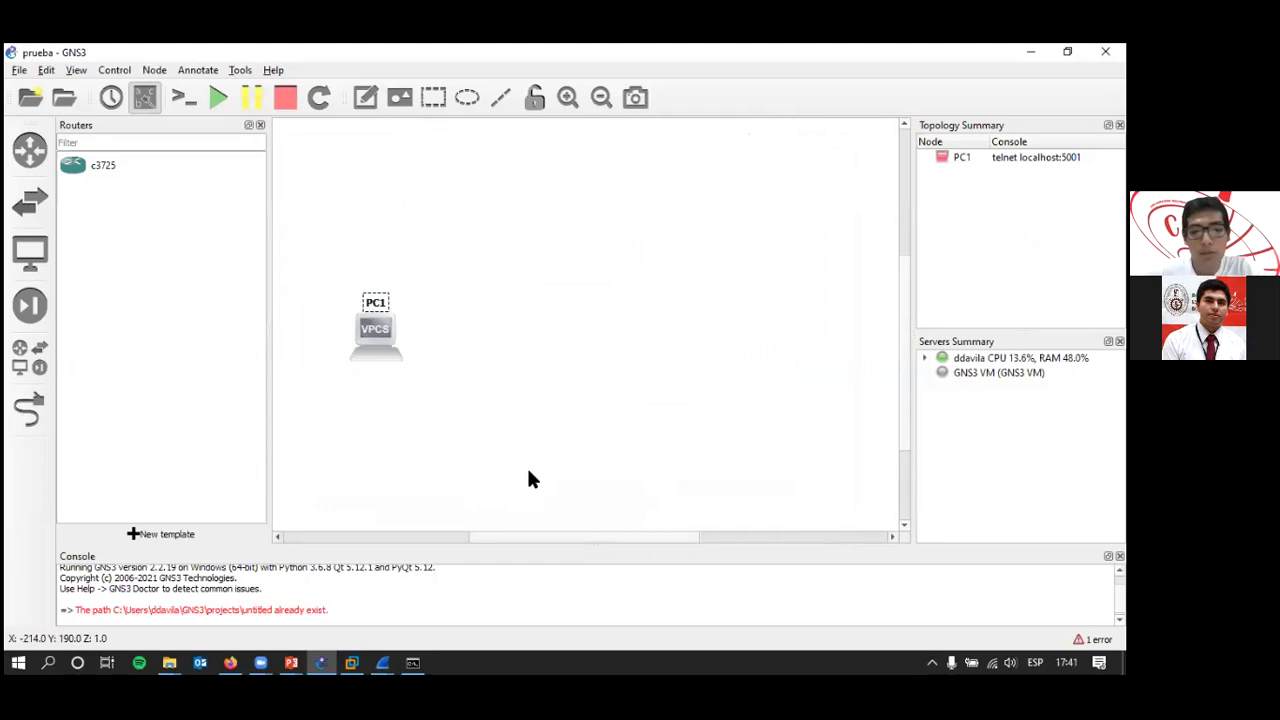
{"action": "left_click", "coordinate": [570, 371]}
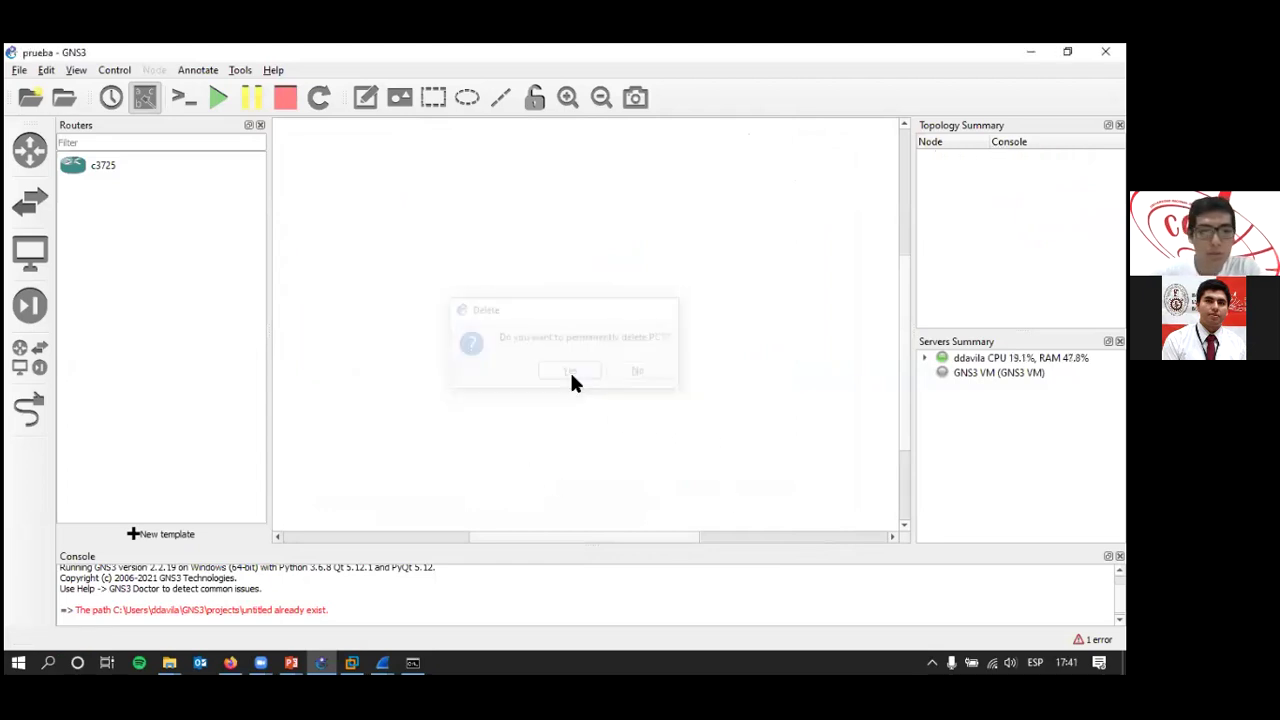
Delete the Cisco IOSvL2 15.2(20170321:233949) template from the switches and confirm its removal.
{"action": "left_click", "coordinate": [28, 308]}
{"action": "left_click", "coordinate": [28, 256]}
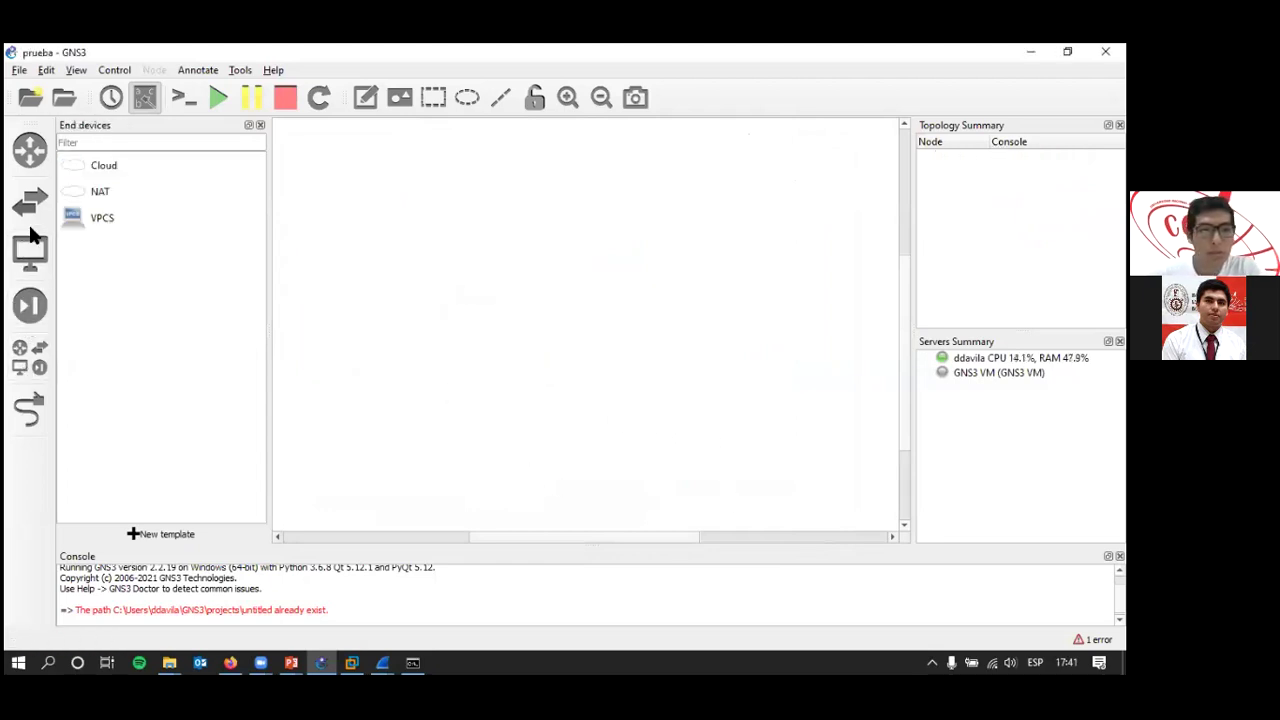
{"action": "left_click", "coordinate": [27, 205]}
{"action": "right_click", "coordinate": [116, 193]}
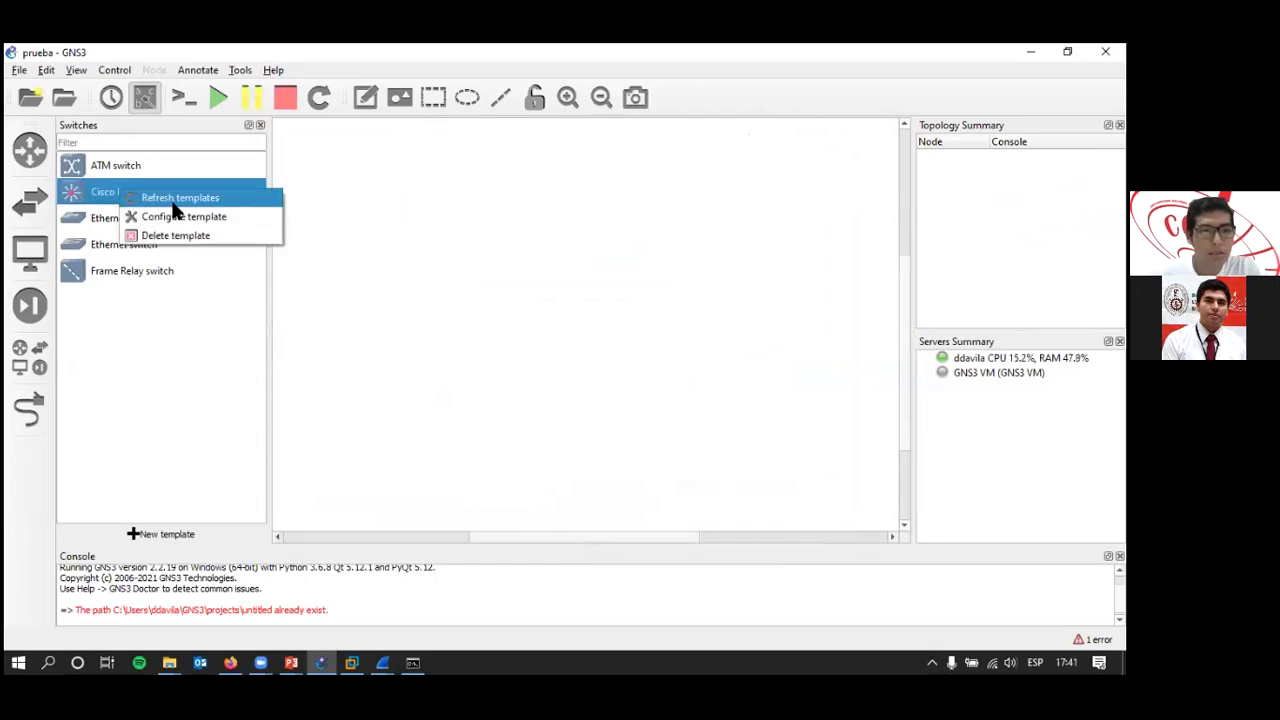
{"action": "left_click", "coordinate": [195, 236]}
{"action": "left_click", "coordinate": [612, 374]}
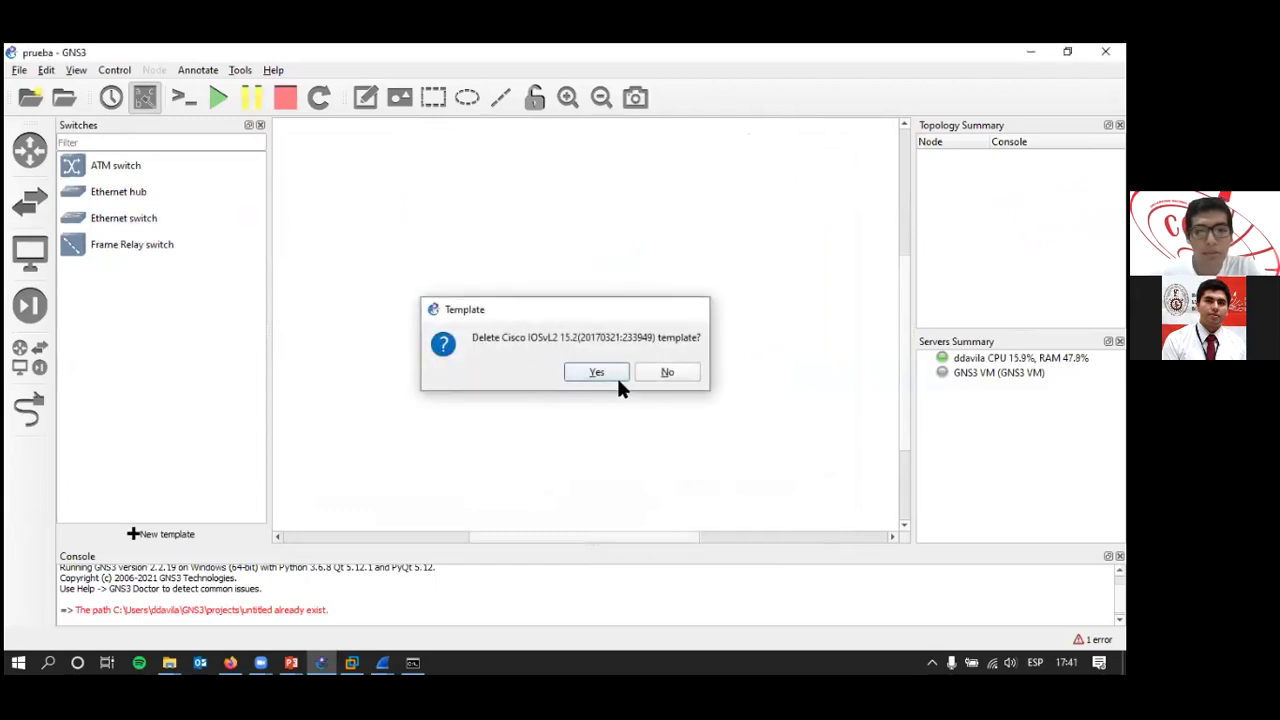
Try to install the Cisco IOSvL2 switch appliance from the GNS3 server as a new template, using the GNS3 VM as its server.
{"action": "left_click", "coordinate": [24, 200]}
{"action": "left_click", "coordinate": [29, 201]}
{"action": "left_click", "coordinate": [160, 532]}
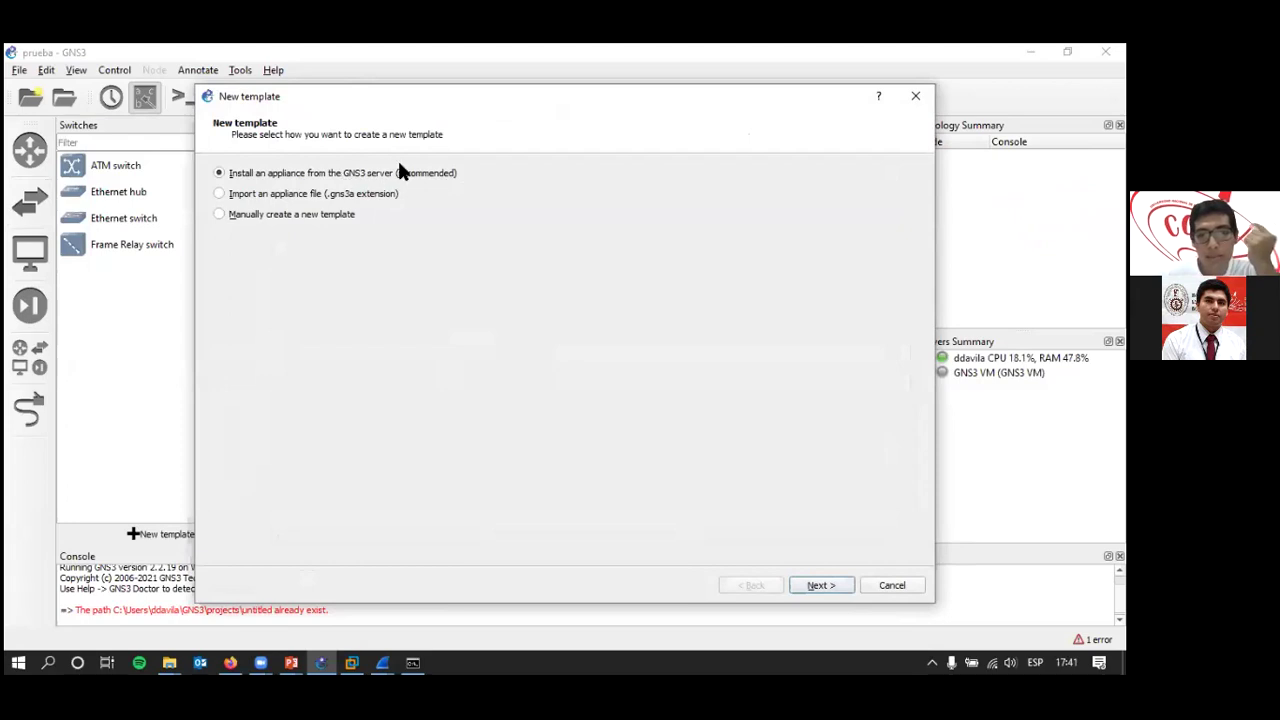
{"action": "left_click", "coordinate": [819, 588]}
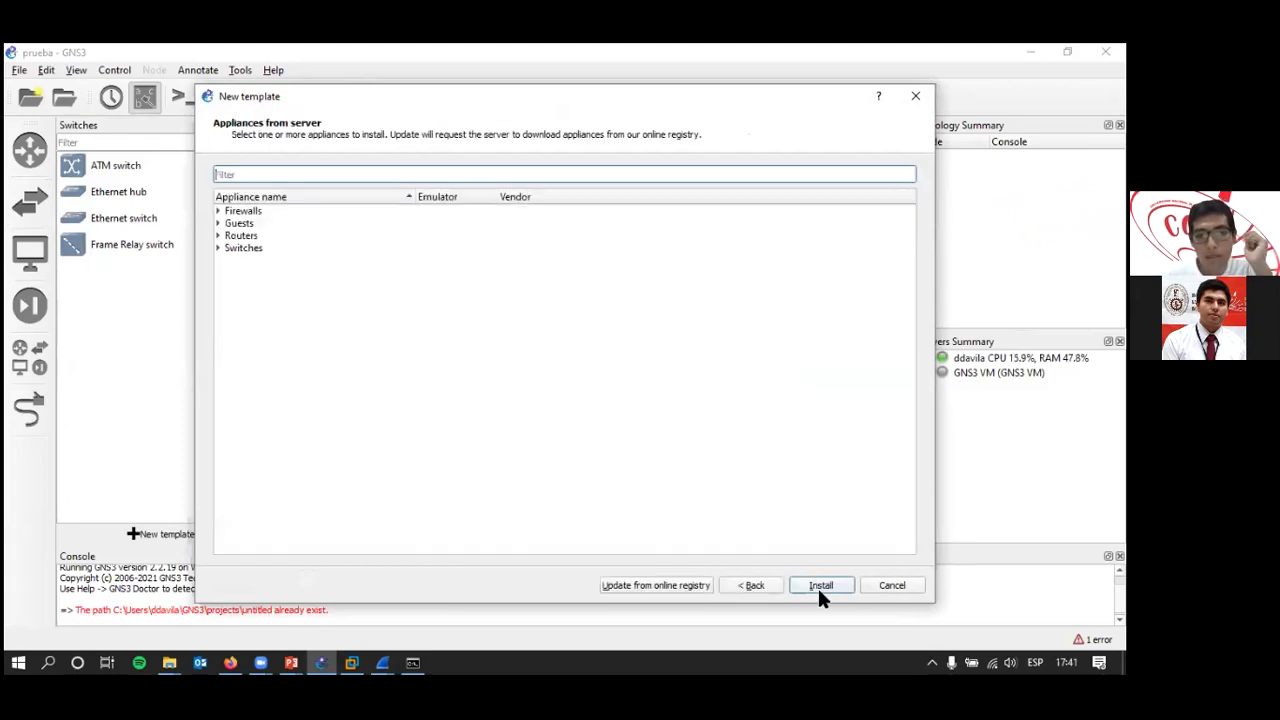
{"action": "left_click", "coordinate": [220, 247]}
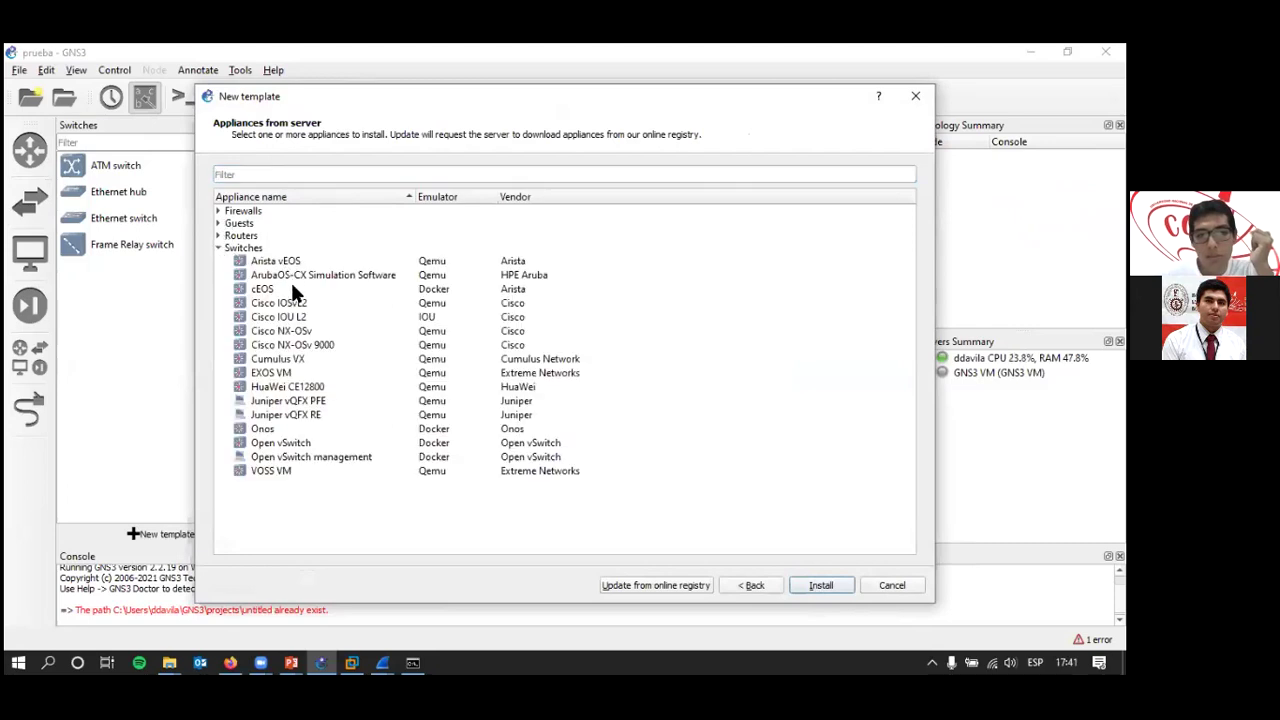
{"action": "left_click", "coordinate": [296, 303]}
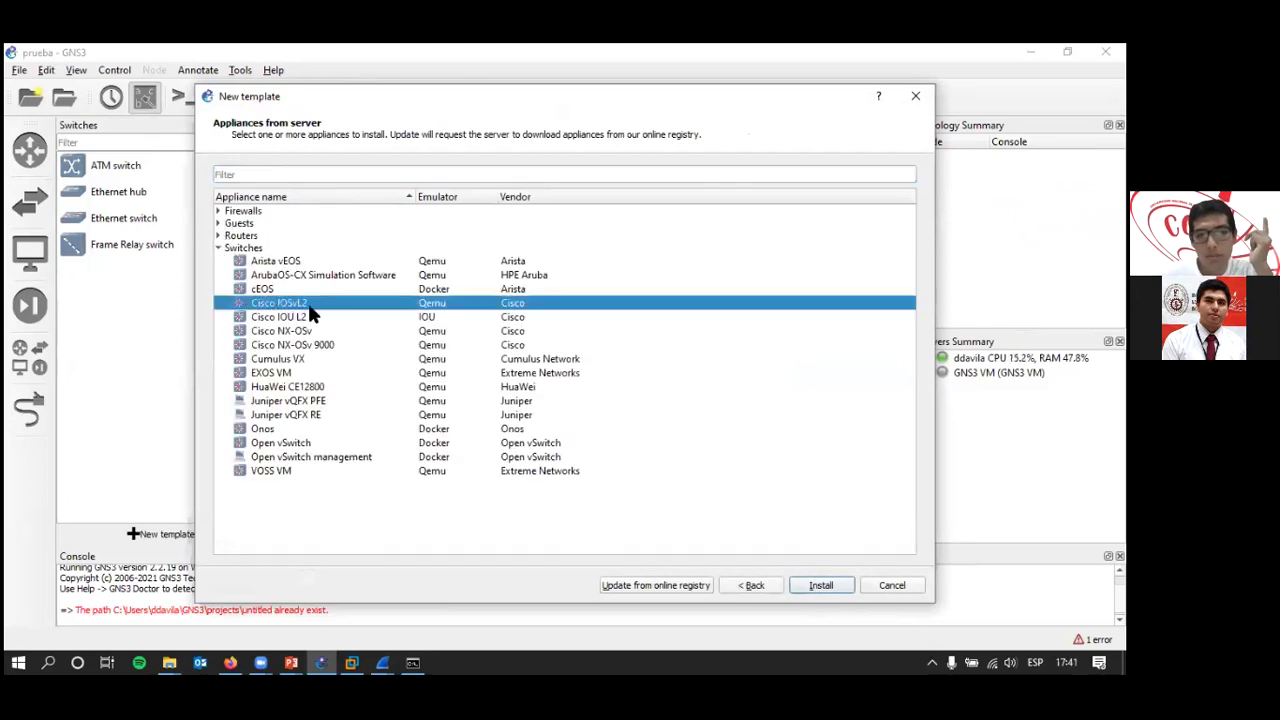
{"action": "left_click", "coordinate": [805, 582]}
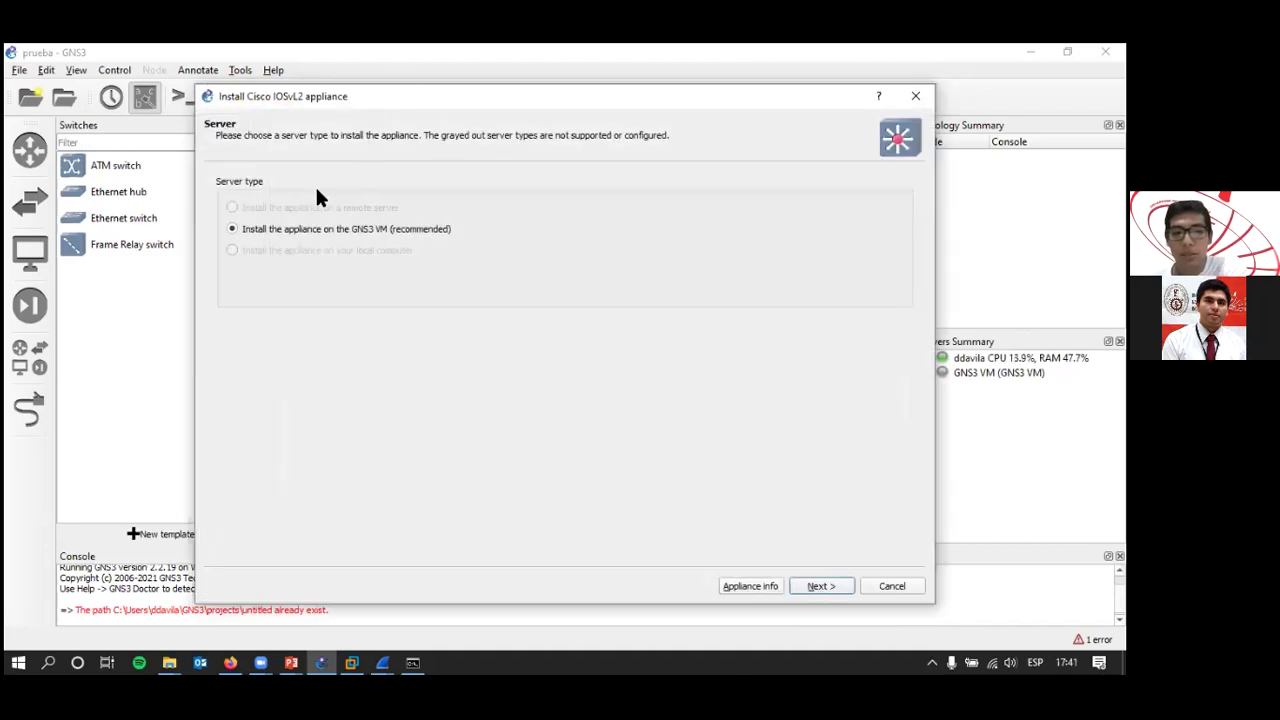
{"action": "left_click", "coordinate": [816, 585]}
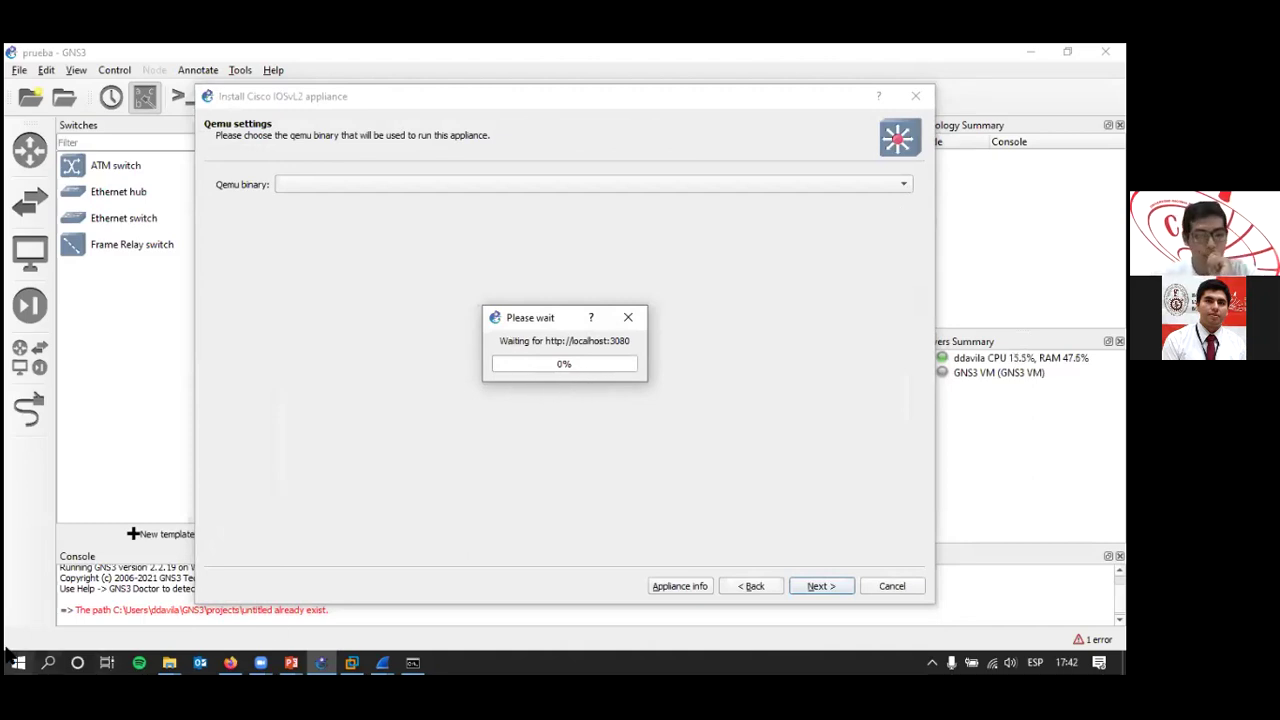
Locate the vios_l2-adventerprisek9-m.03.2017.qcow2 image in the Descargas folder in File Explorer and minimize that window.
{"action": "left_click", "coordinate": [169, 662]}
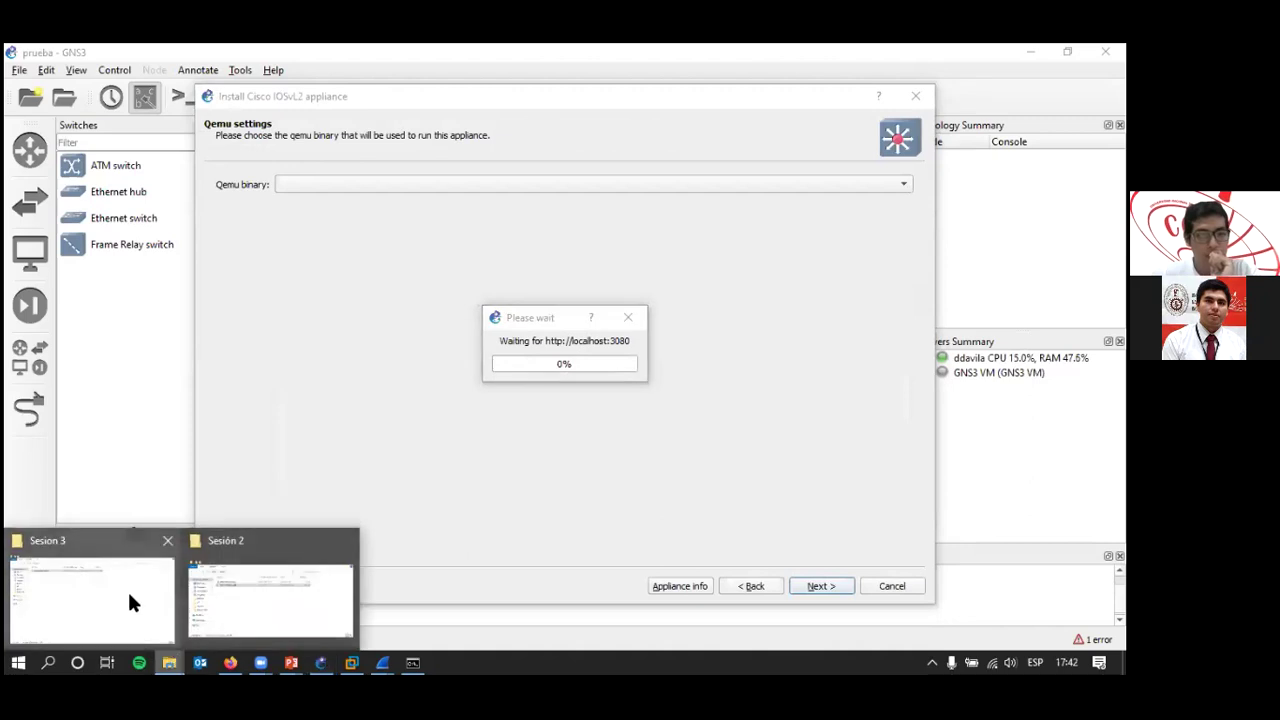
{"action": "left_click", "coordinate": [213, 598]}
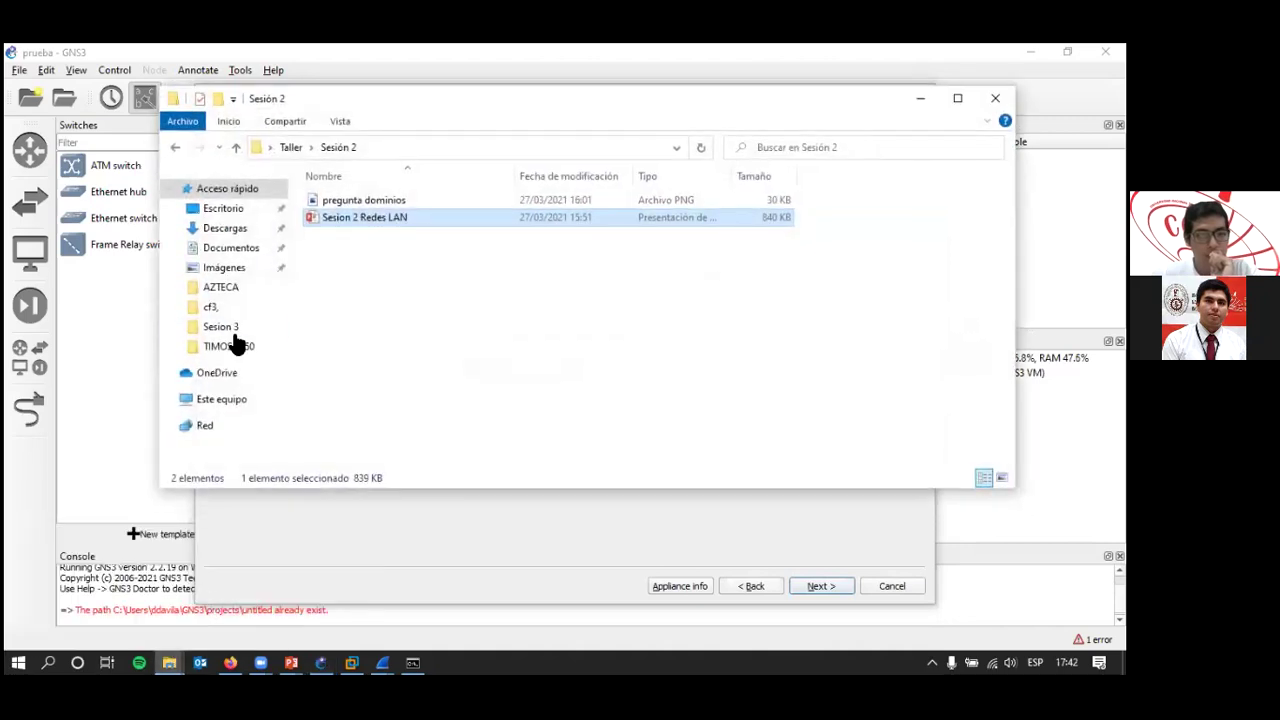
{"action": "left_click", "coordinate": [228, 229]}
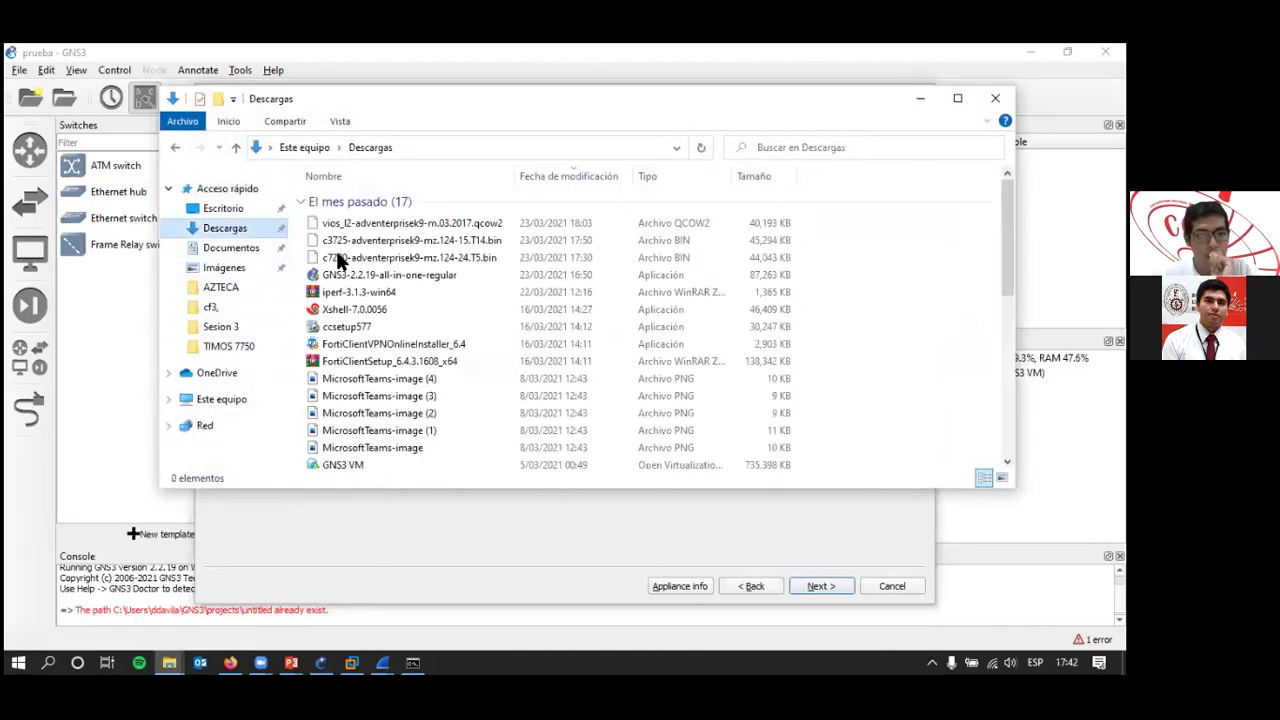
{"action": "left_click", "coordinate": [452, 225]}
{"action": "left_click", "coordinate": [508, 540]}
{"action": "left_click", "coordinate": [921, 98]}
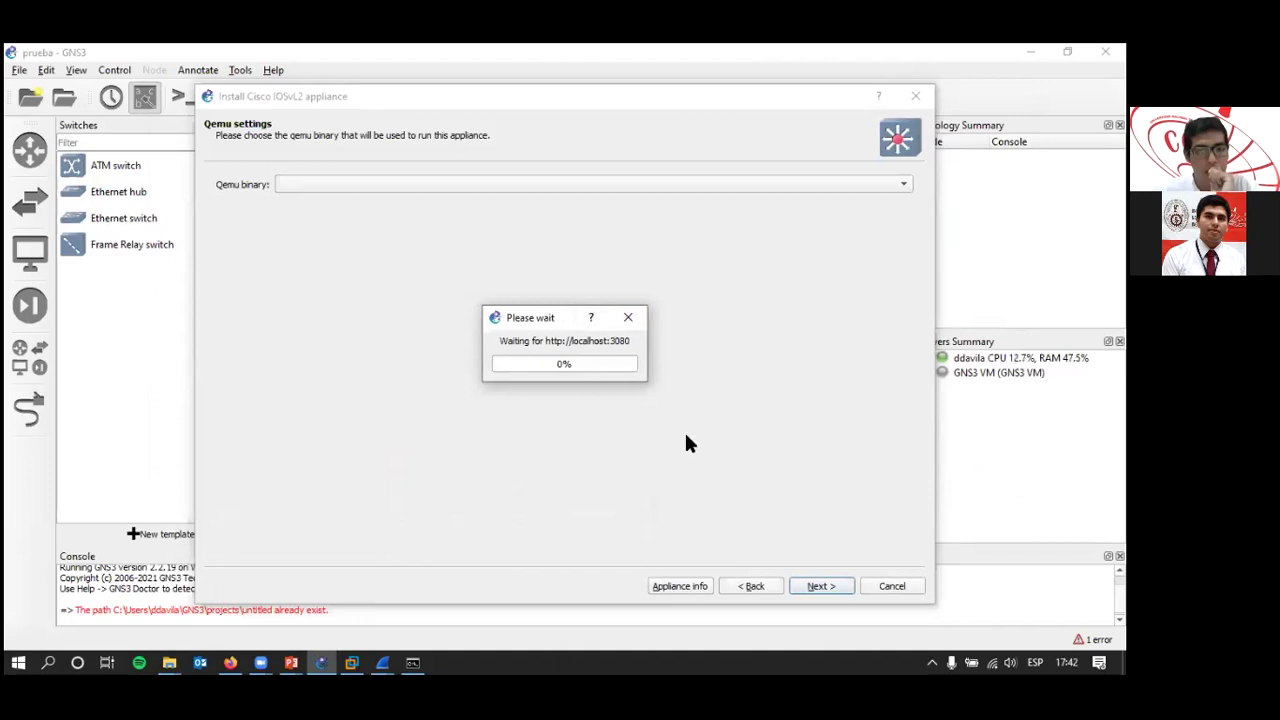
Dismiss the KVM support error in the appliance installation and check the GNS3 VM console in VMware Workstation.
{"action": "left_click", "coordinate": [752, 586]}
{"action": "left_click", "coordinate": [818, 586]}
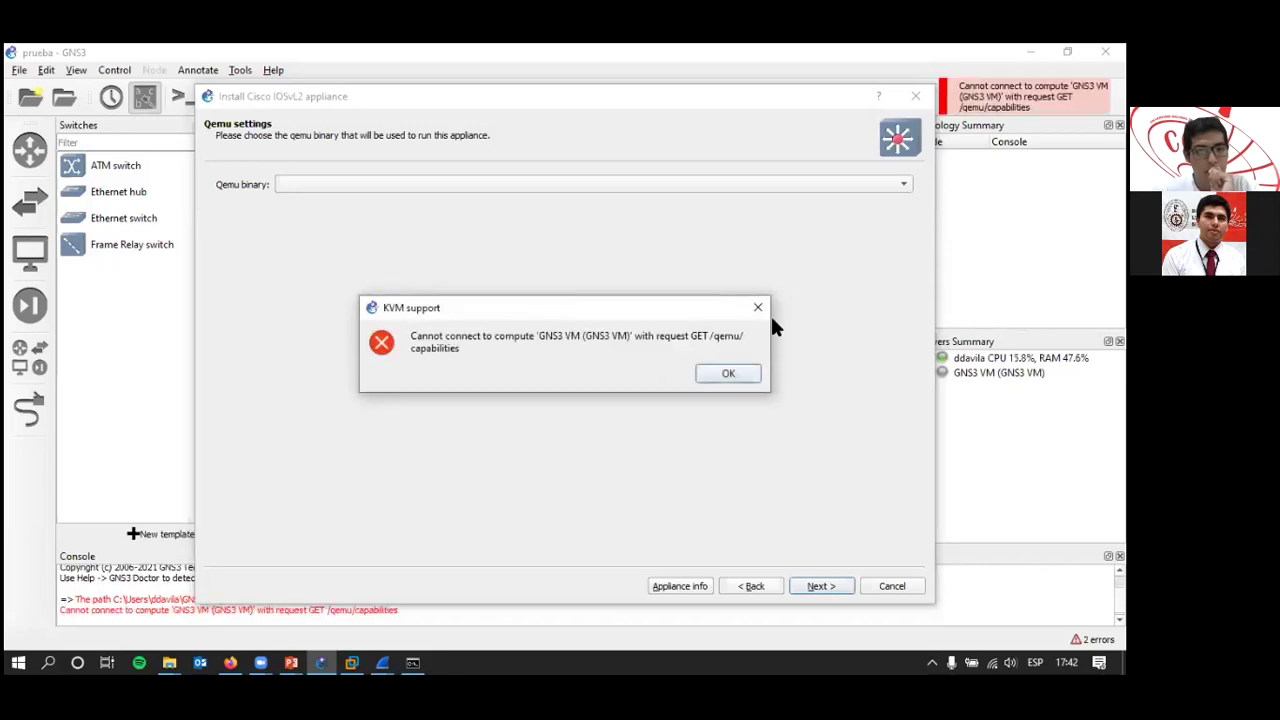
{"action": "left_click", "coordinate": [725, 370]}
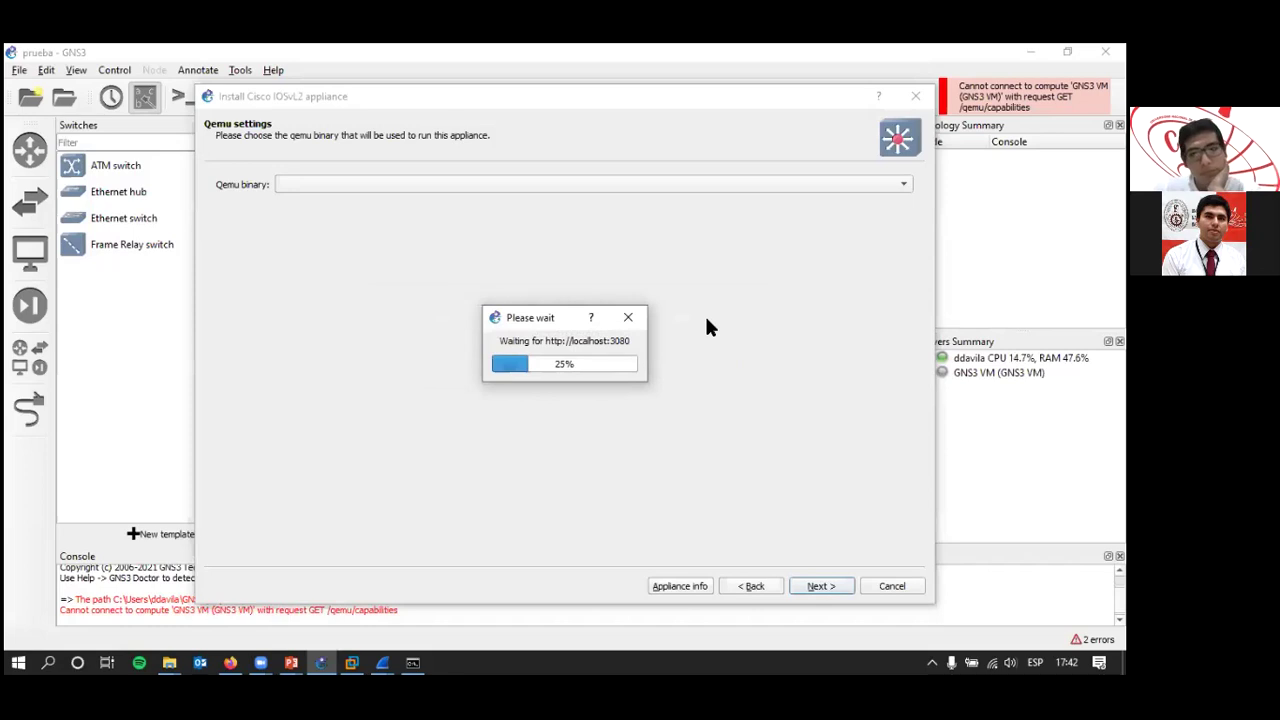
{"action": "left_click", "coordinate": [351, 663]}
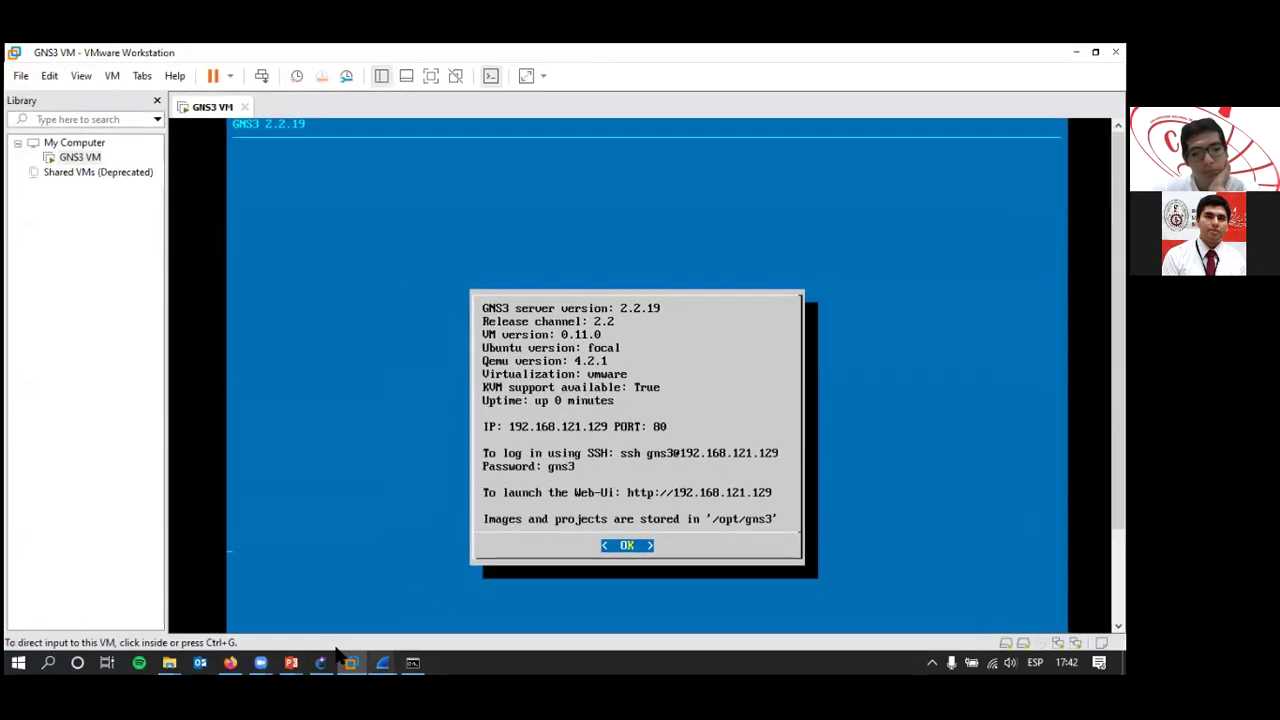
{"action": "left_click", "coordinate": [322, 660]}
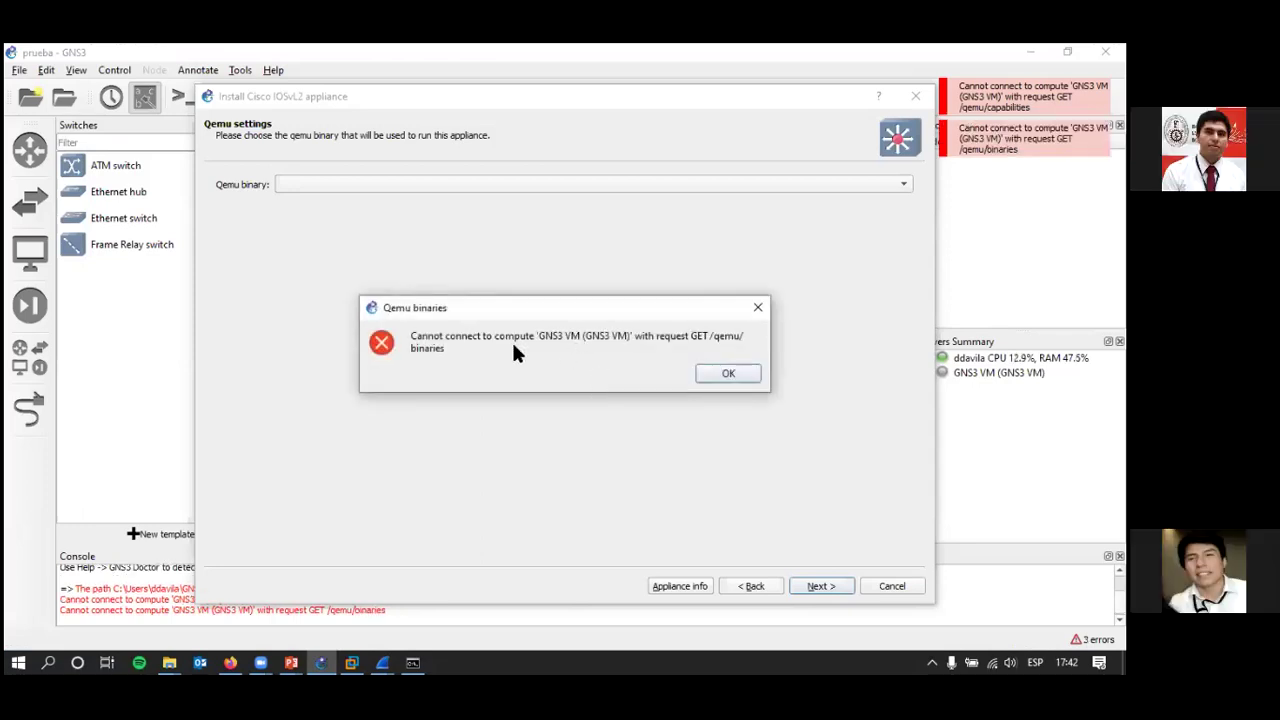
Dismiss the remaining Qemu error dialogs and cancel the Cisco IOSvL2 appliance installation.
{"action": "left_click", "coordinate": [728, 374]}
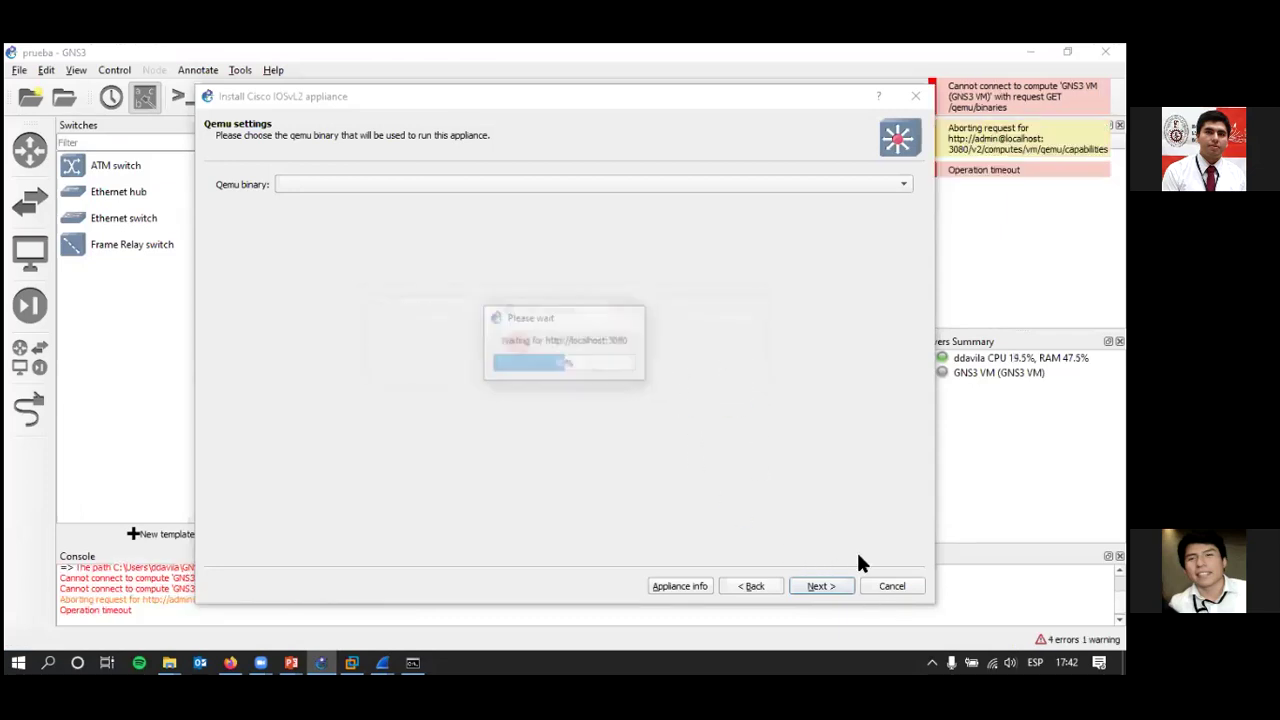
{"action": "left_click", "coordinate": [593, 369]}
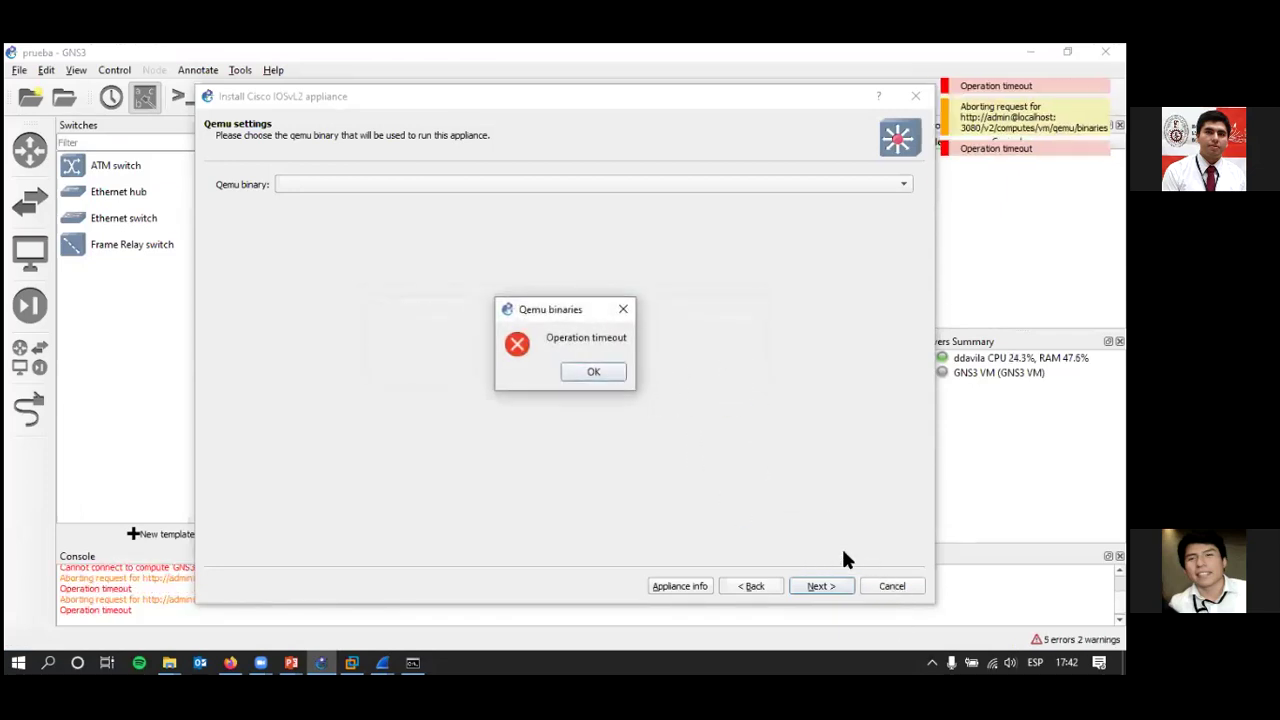
{"action": "left_click", "coordinate": [590, 375]}
{"action": "left_click", "coordinate": [882, 586]}
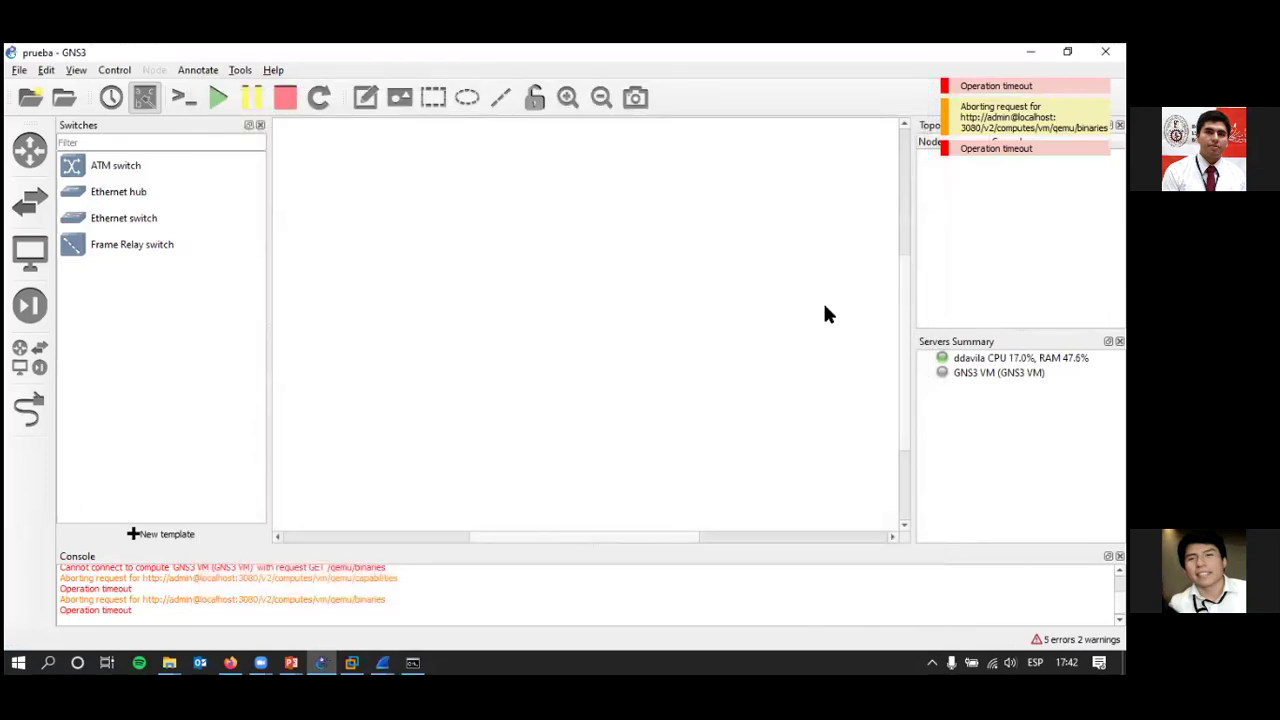
Close GNS3 and relaunch it from the Windows desktop.
{"action": "key", "text": "alt+F4"}
{"action": "right_click", "coordinate": [518, 663]}
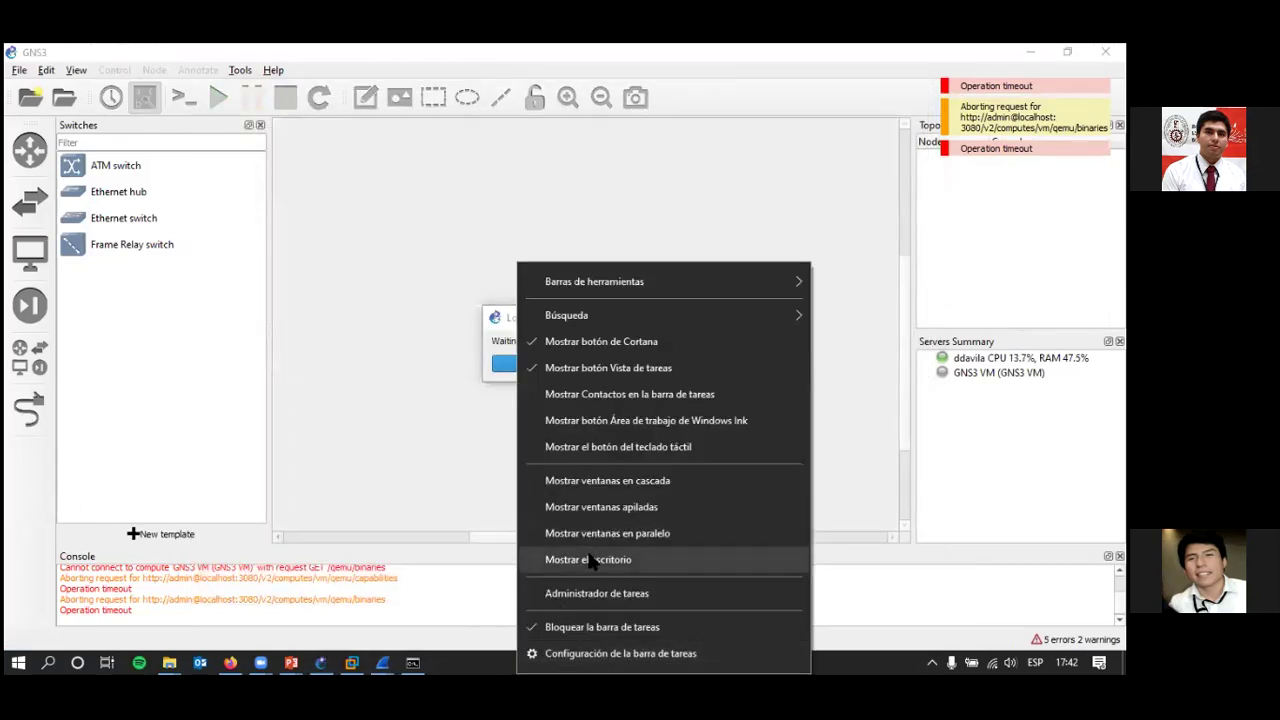
{"action": "left_click", "coordinate": [588, 559]}
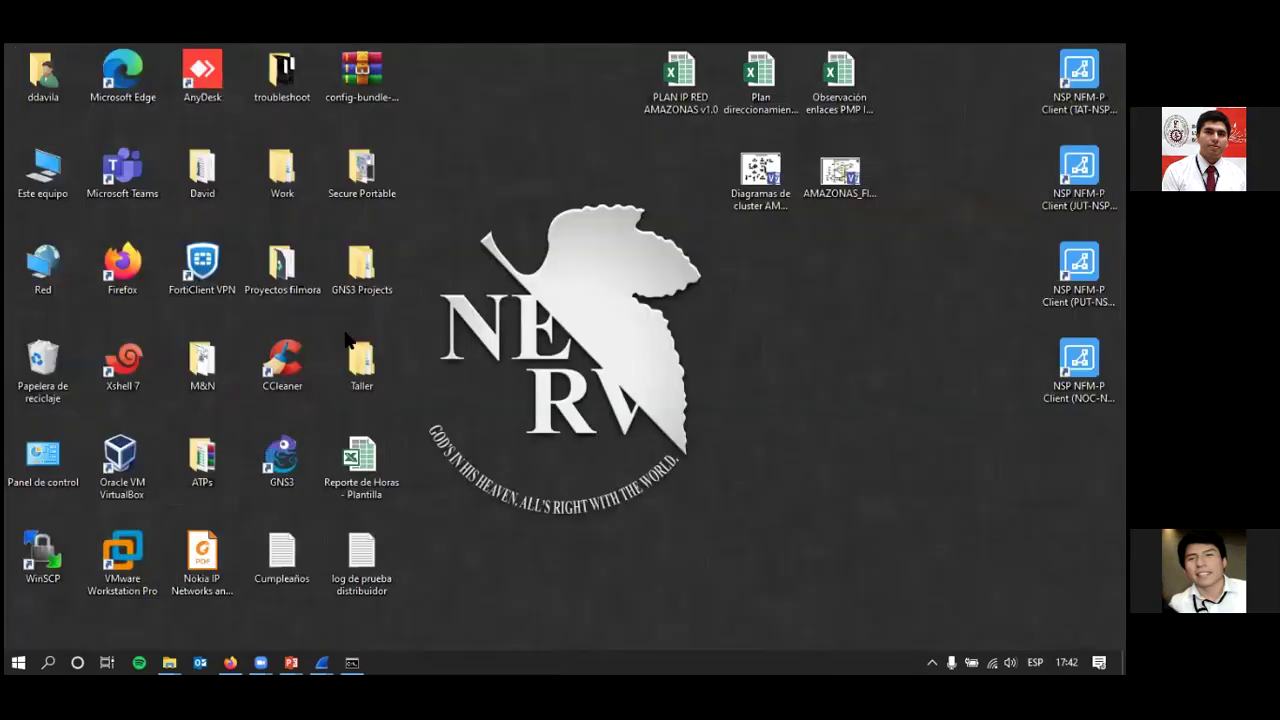
{"action": "right_click", "coordinate": [270, 455]}
{"action": "left_click", "coordinate": [340, 354]}
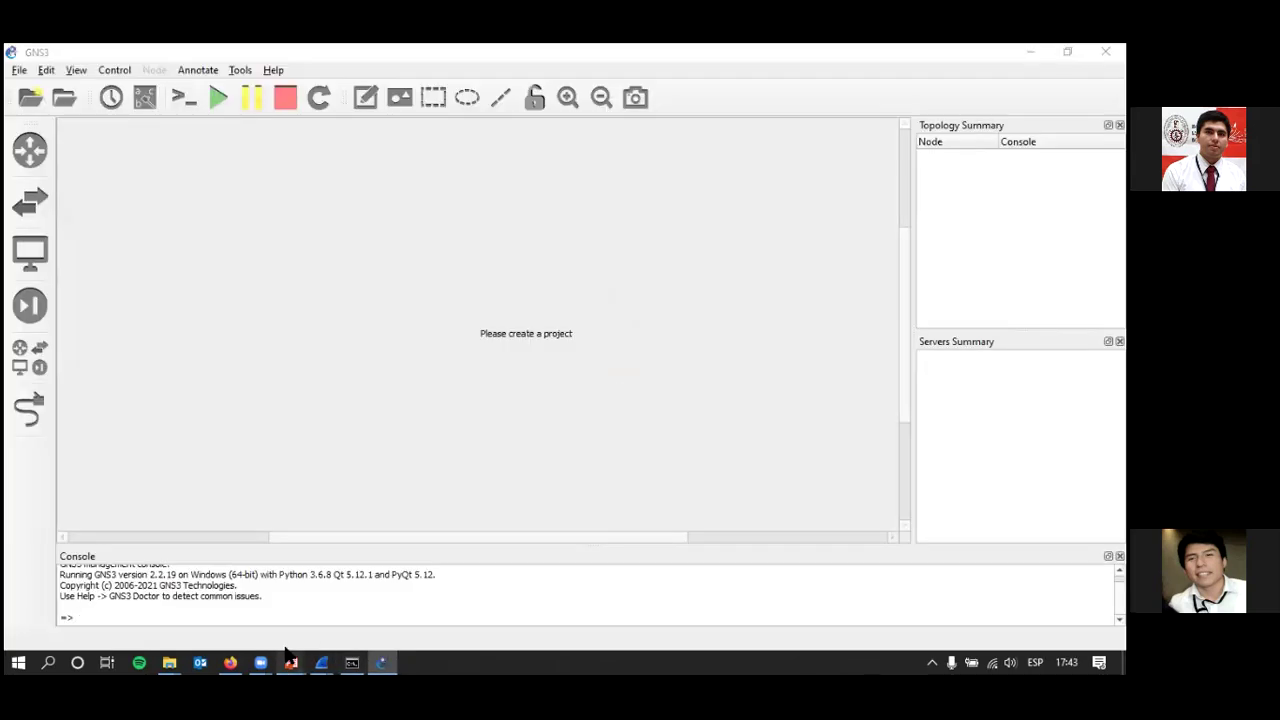
View the port roles slide in the Sesion 3 Redes LAN -P2 presentation in PowerPoint and show the desktop.
{"action": "left_click", "coordinate": [290, 661]}
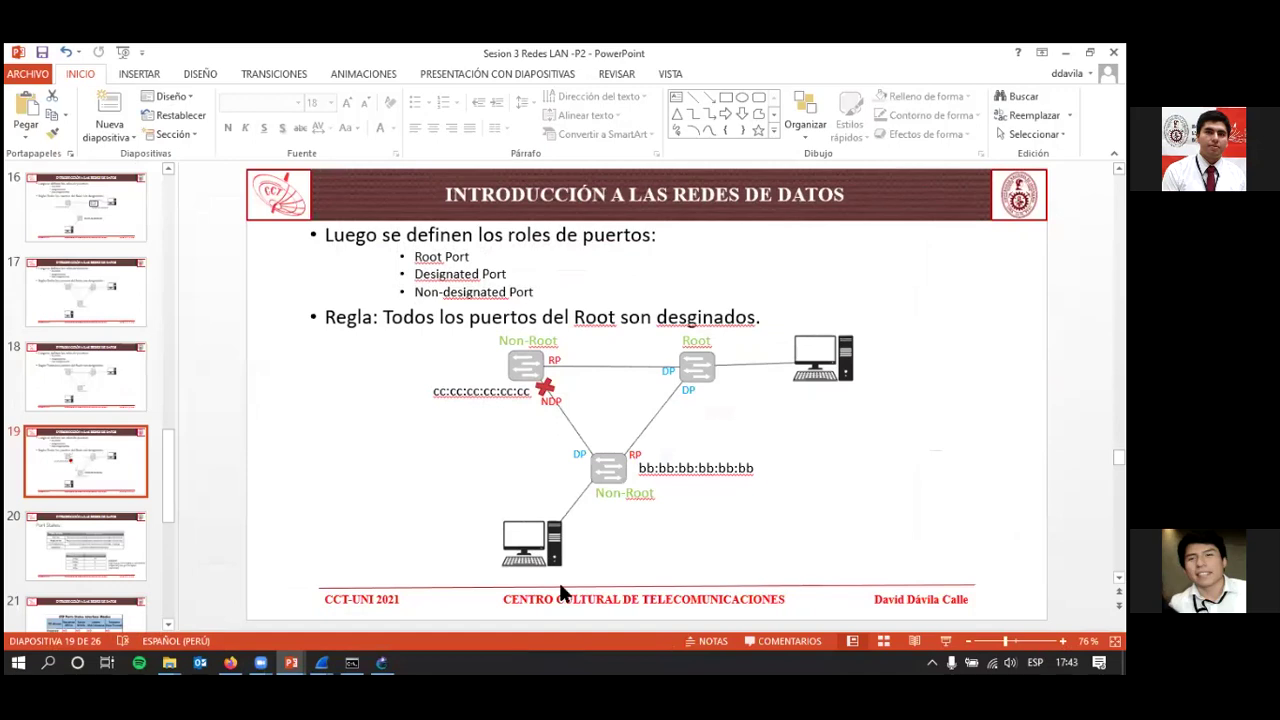
{"action": "right_click", "coordinate": [512, 655]}
{"action": "left_click", "coordinate": [600, 557]}
Return to GNS3 and open the Project dialog for a new blank project.
{"action": "left_click", "coordinate": [388, 661]}
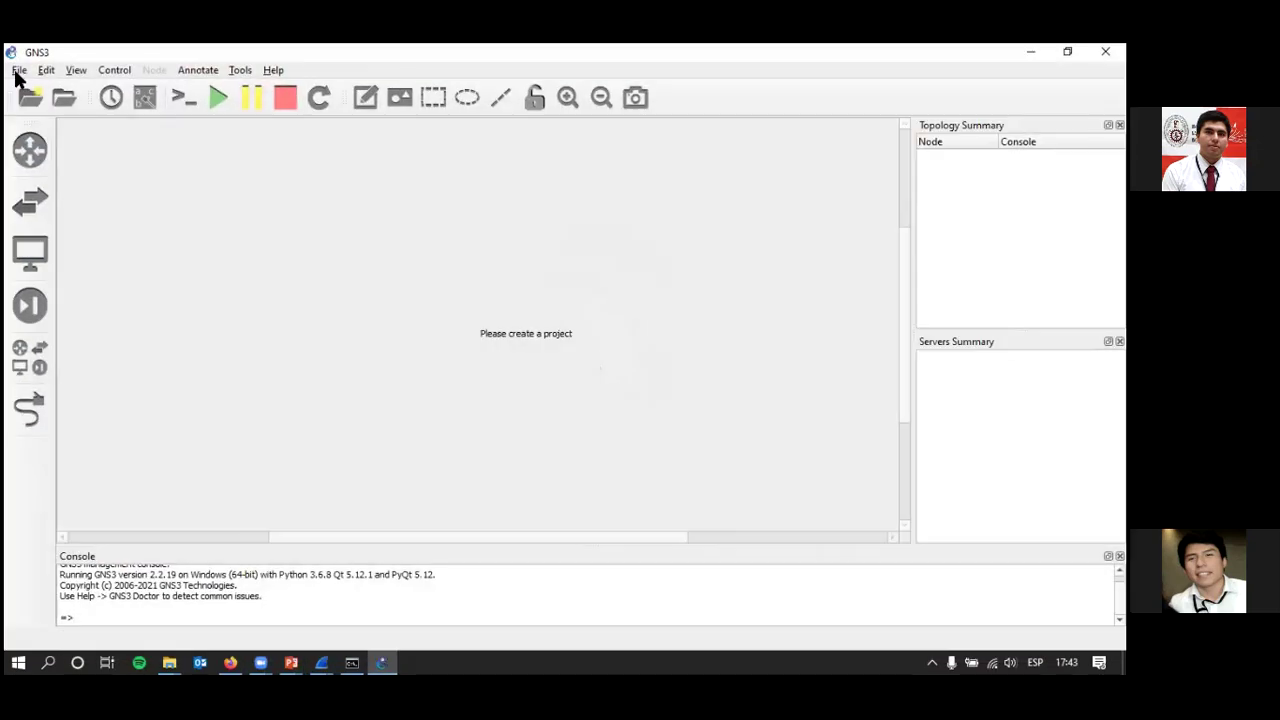
{"action": "left_click", "coordinate": [16, 74]}
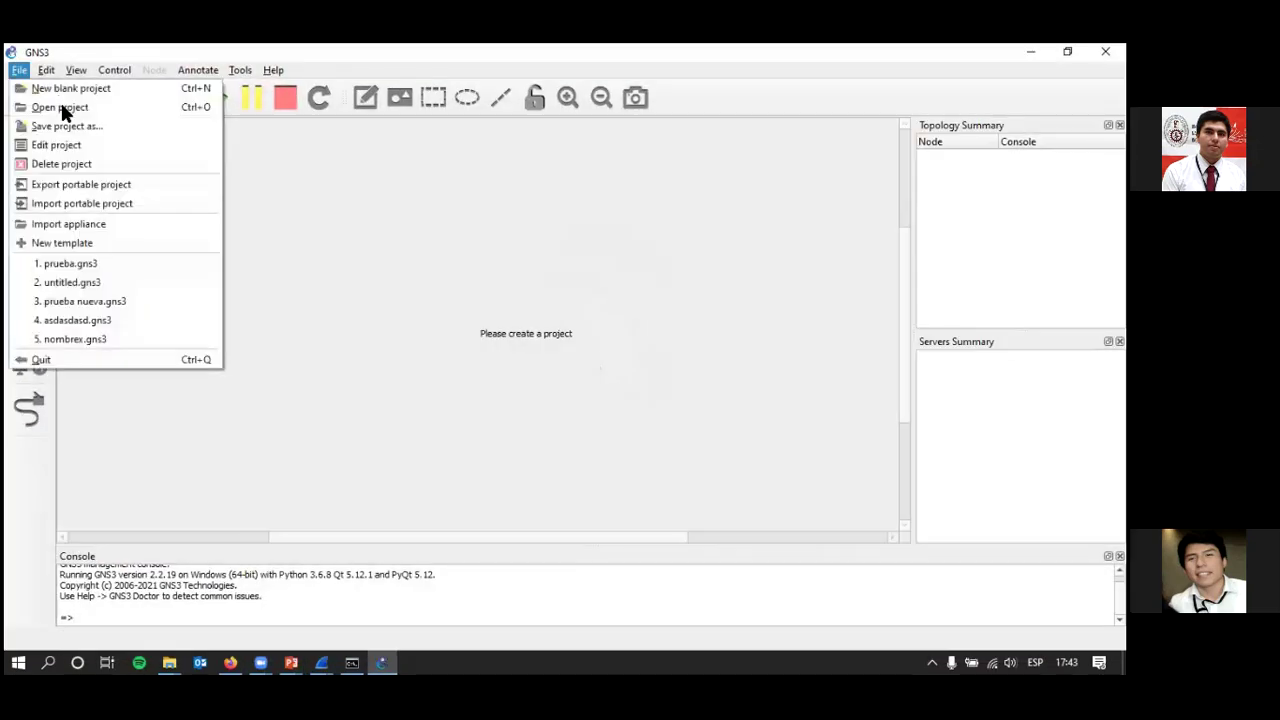
{"action": "left_click", "coordinate": [22, 90]}
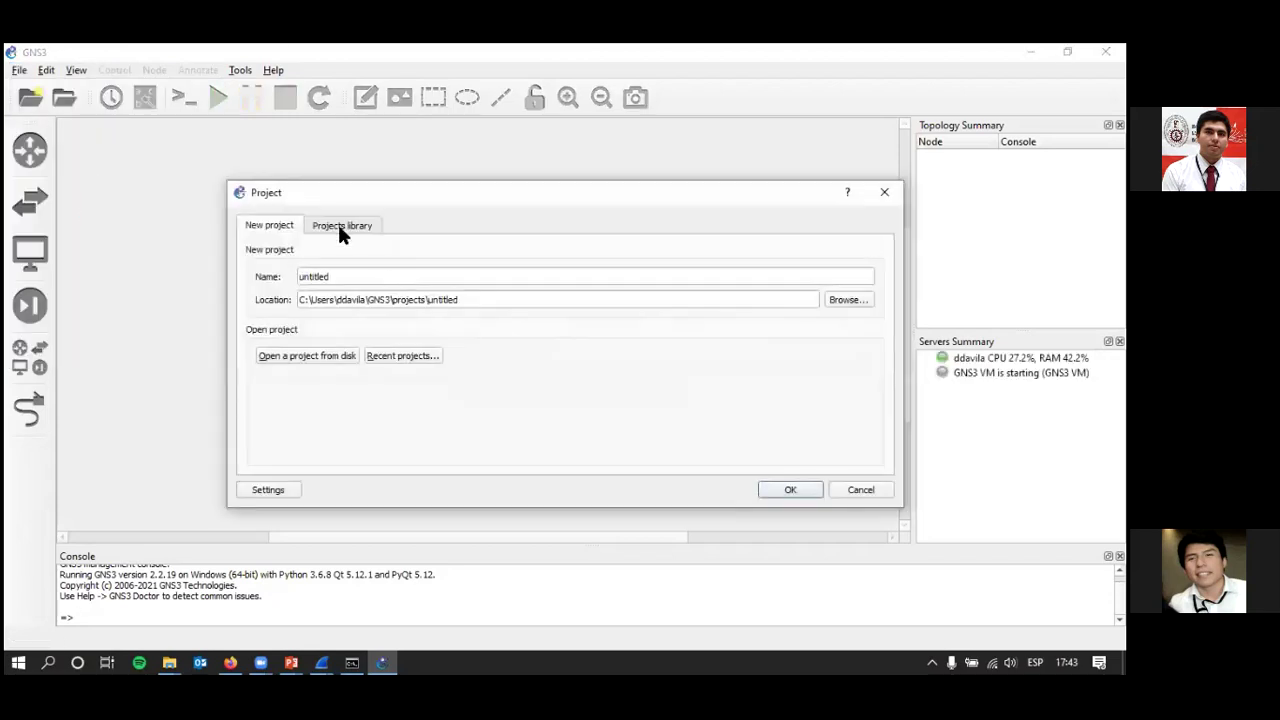
Create a new project named stp in its default location.
{"action": "left_click", "coordinate": [337, 225]}
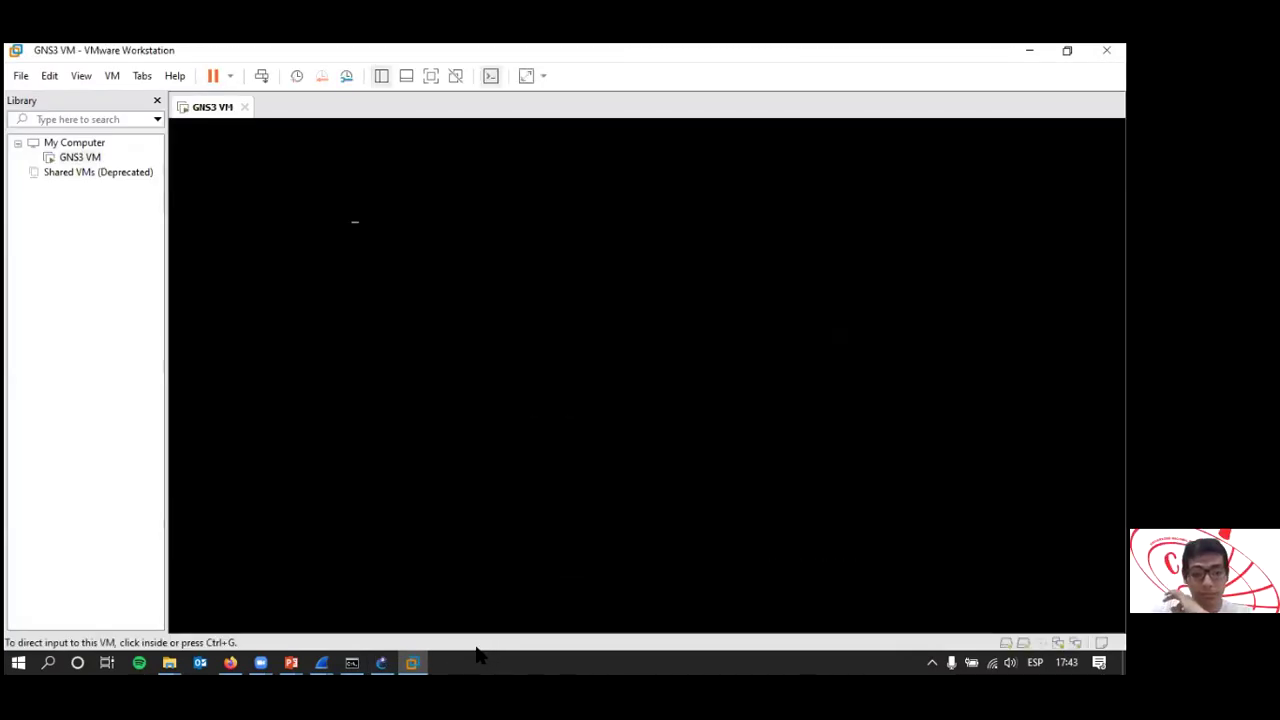
{"action": "left_click", "coordinate": [381, 660]}
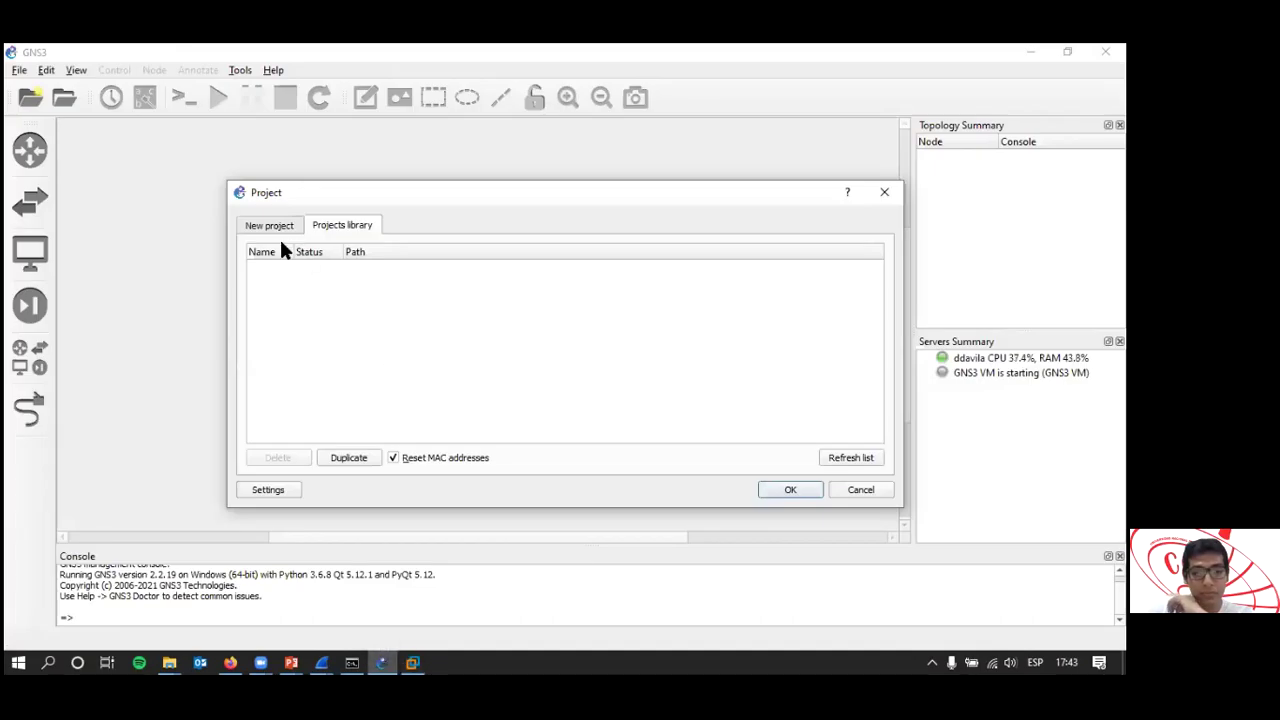
{"action": "left_click", "coordinate": [270, 226]}
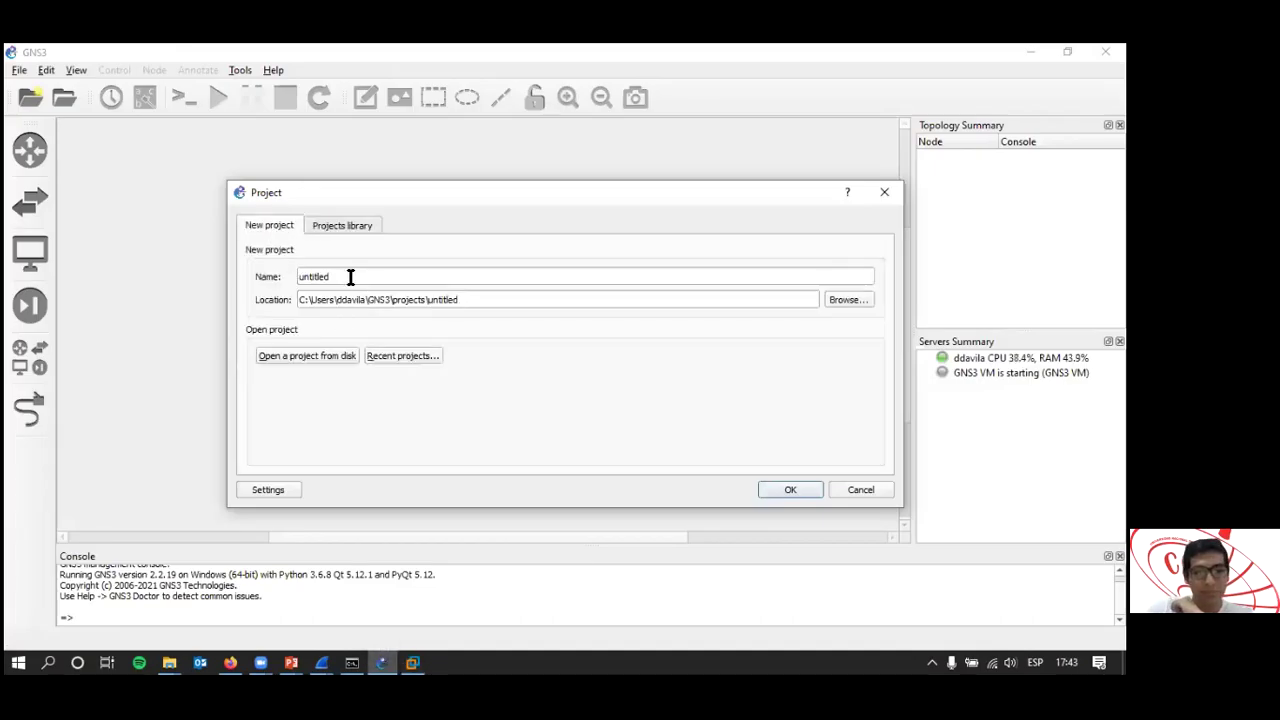
{"action": "left_click_drag", "start_coordinate": [350, 277], "coordinate": [210, 268]}
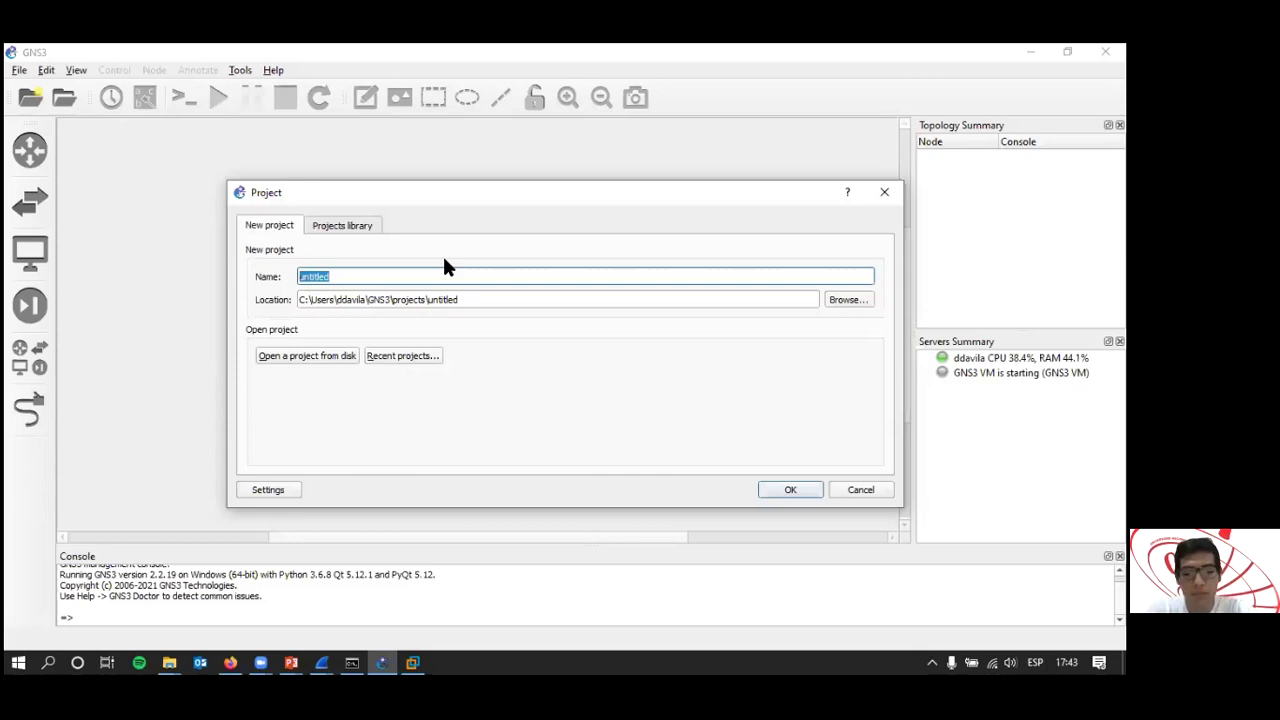
{"action": "type", "text": "rad"}
{"action": "key", "text": "BackSpace"}
{"action": "key", "text": "BackSpace"}
{"action": "key", "text": "BackSpace"}
{"action": "type", "text": "stp"}
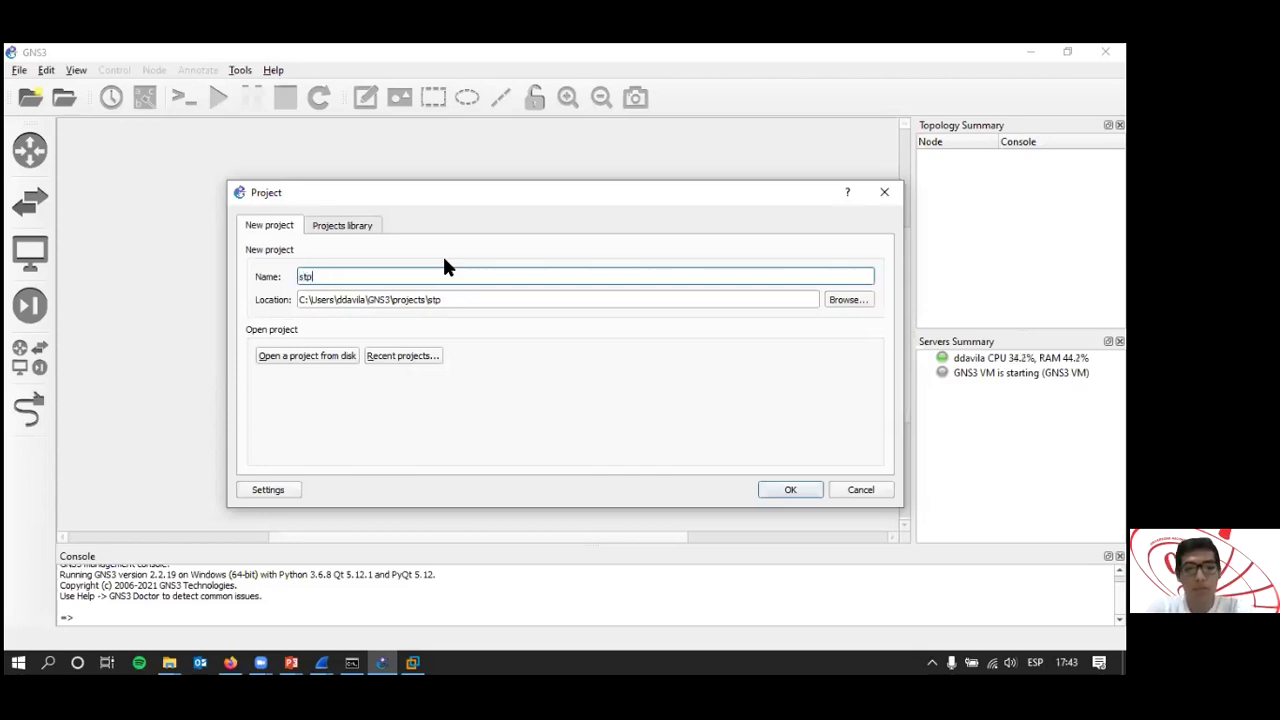
{"action": "left_click", "coordinate": [790, 489]}
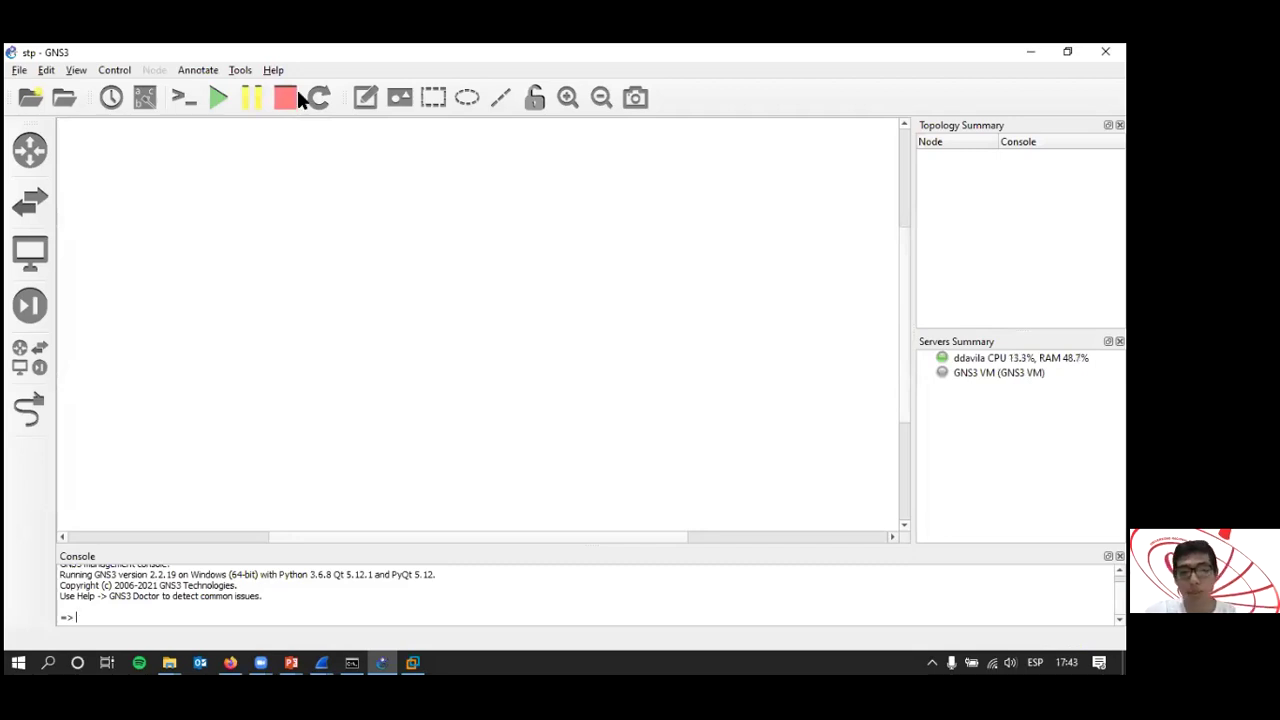
Start a new switch template from the GNS3 server appliances, choosing Cisco IOSvL2 and installing it on the GNS3 VM.
{"action": "left_click", "coordinate": [26, 205]}
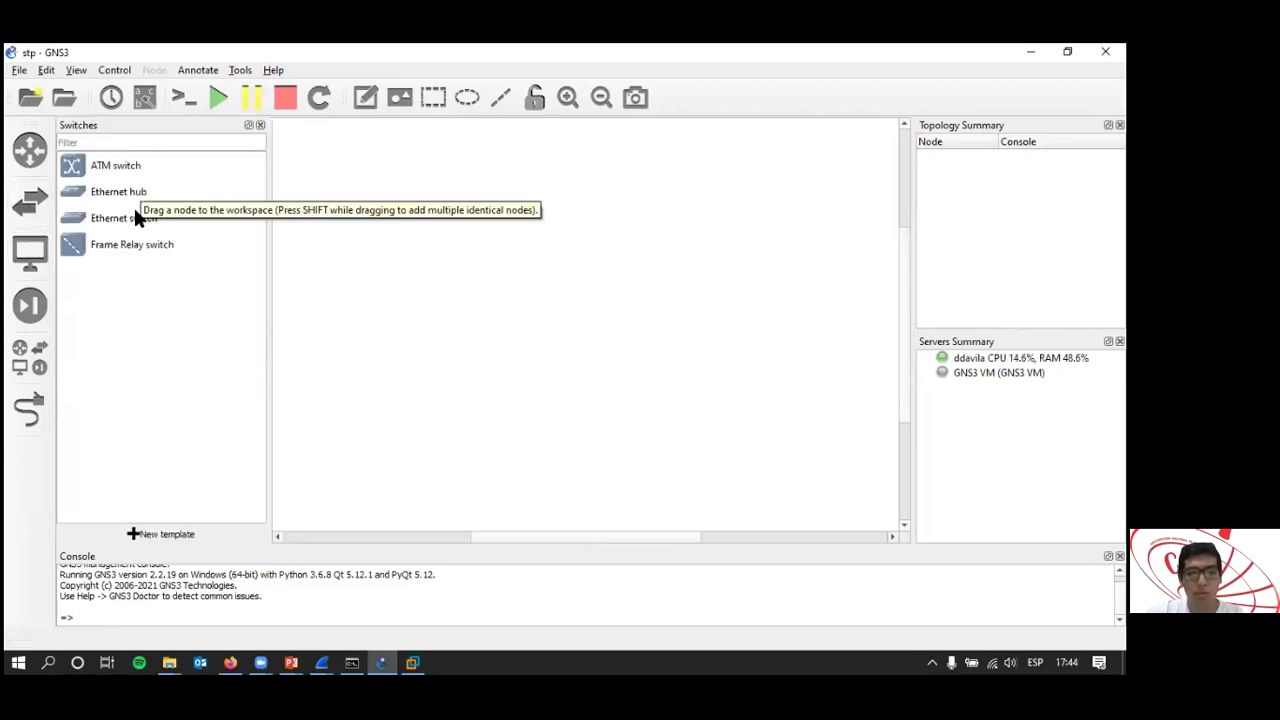
{"action": "left_click", "coordinate": [155, 536]}
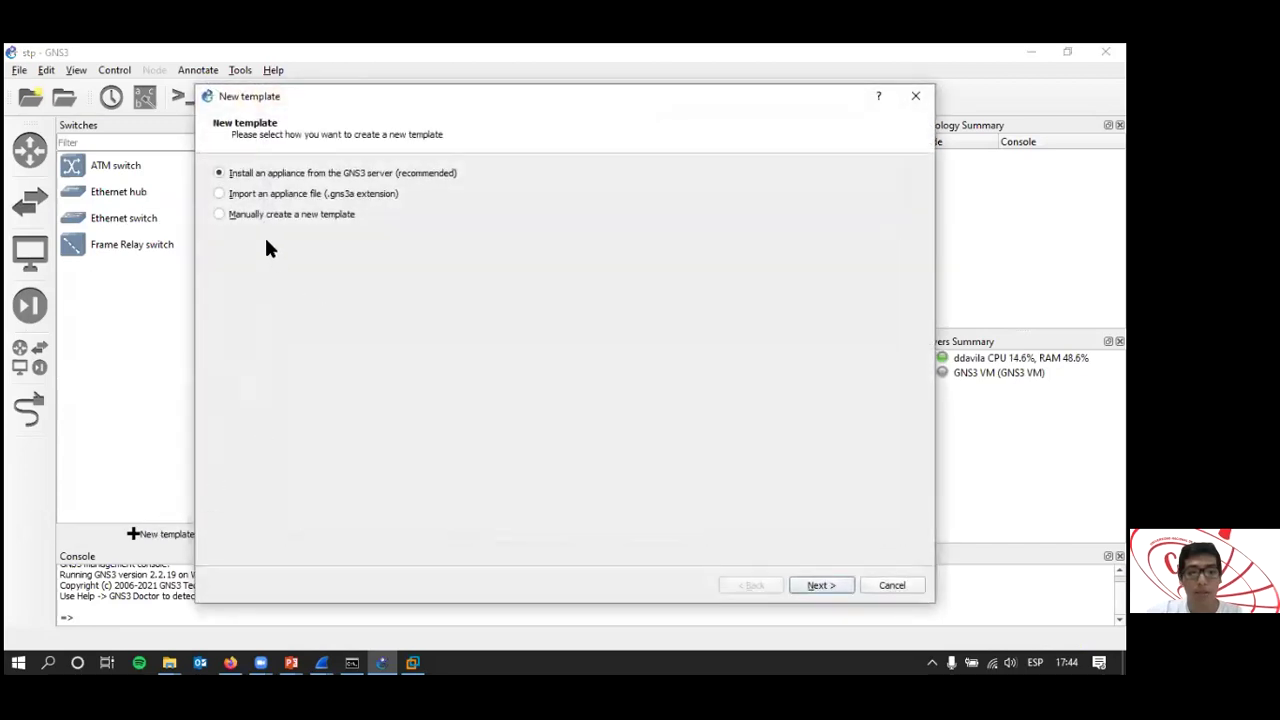
{"action": "left_click", "coordinate": [825, 585]}
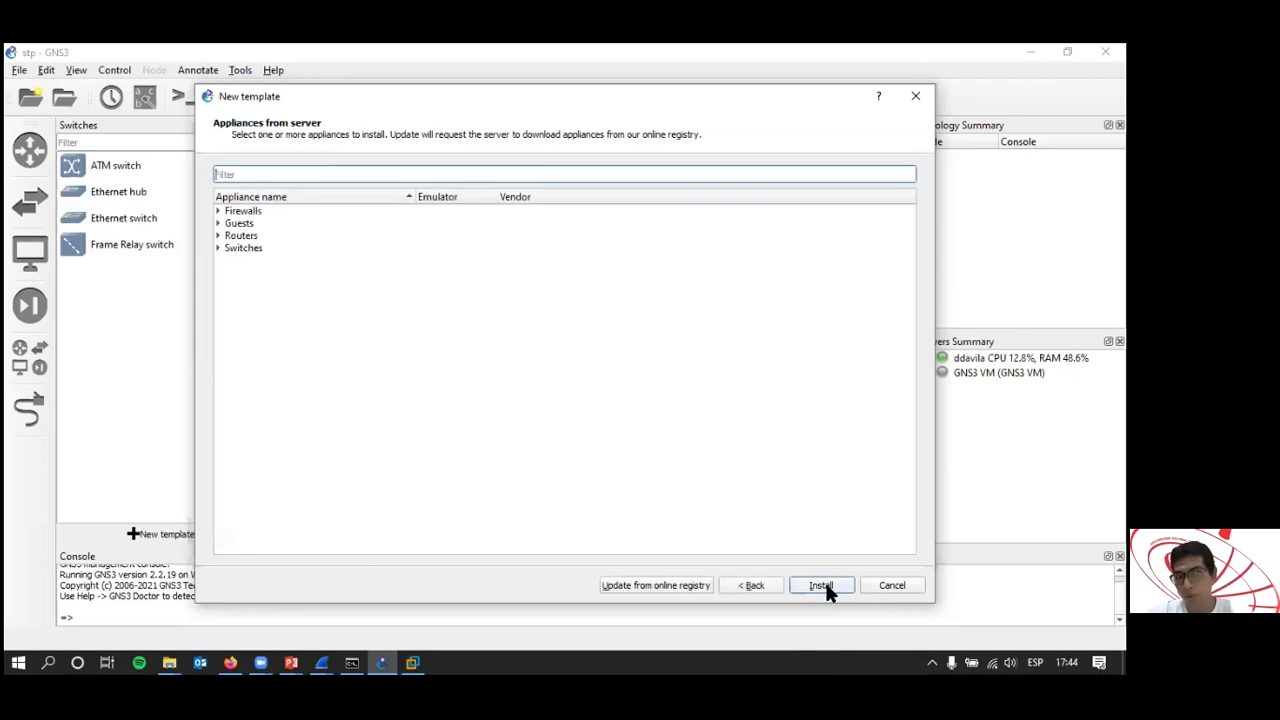
{"action": "left_click", "coordinate": [220, 234]}
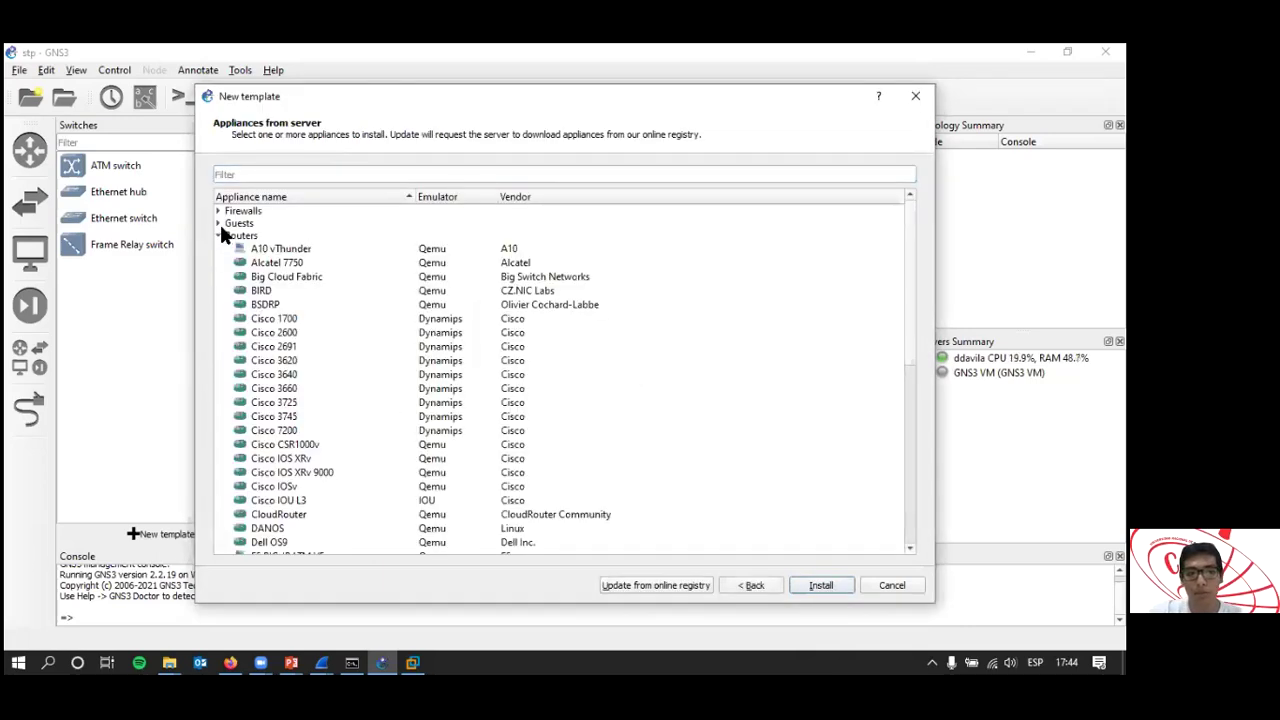
{"action": "left_click", "coordinate": [220, 233]}
{"action": "left_click", "coordinate": [219, 248]}
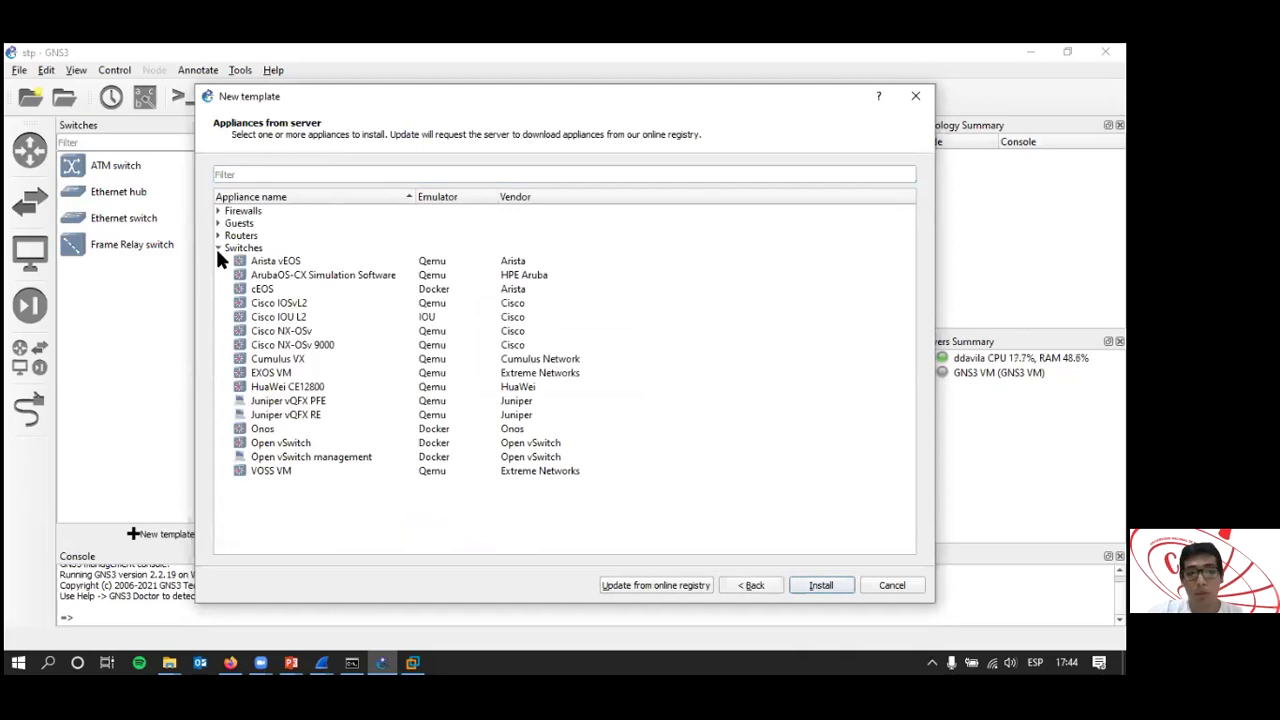
{"action": "left_click", "coordinate": [300, 303]}
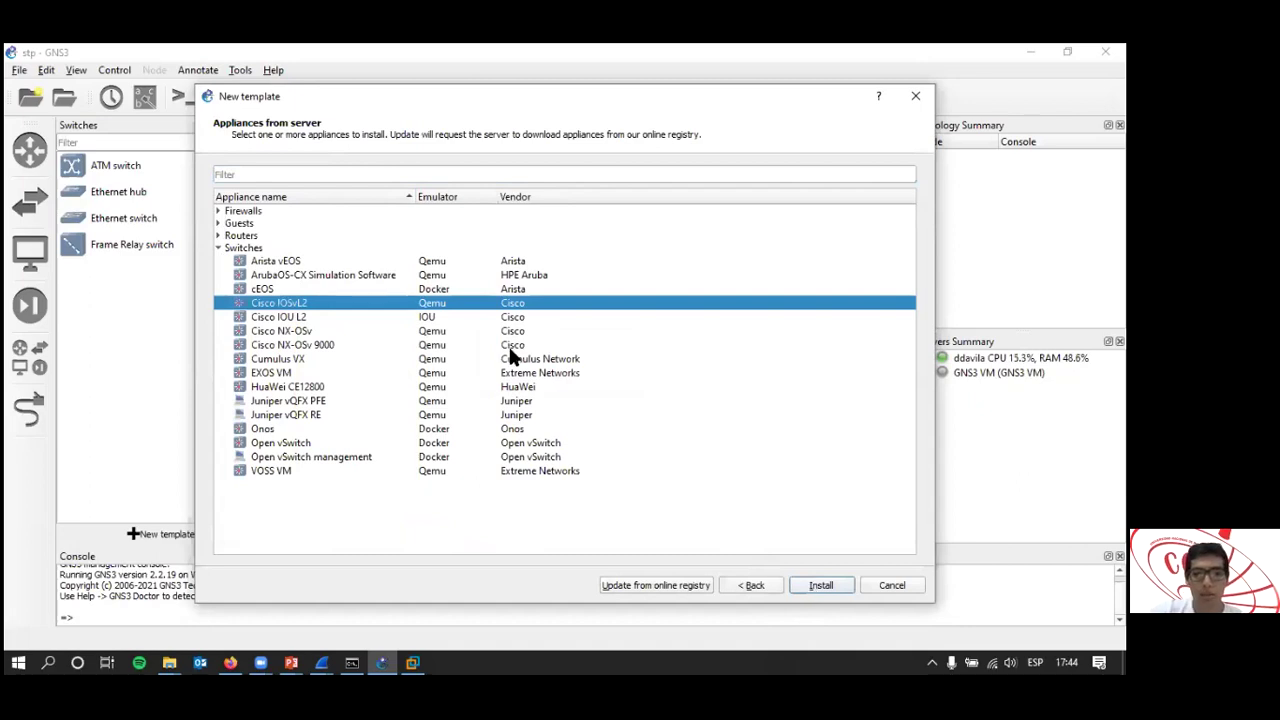
{"action": "left_click", "coordinate": [818, 586]}
{"action": "left_click", "coordinate": [818, 586]}
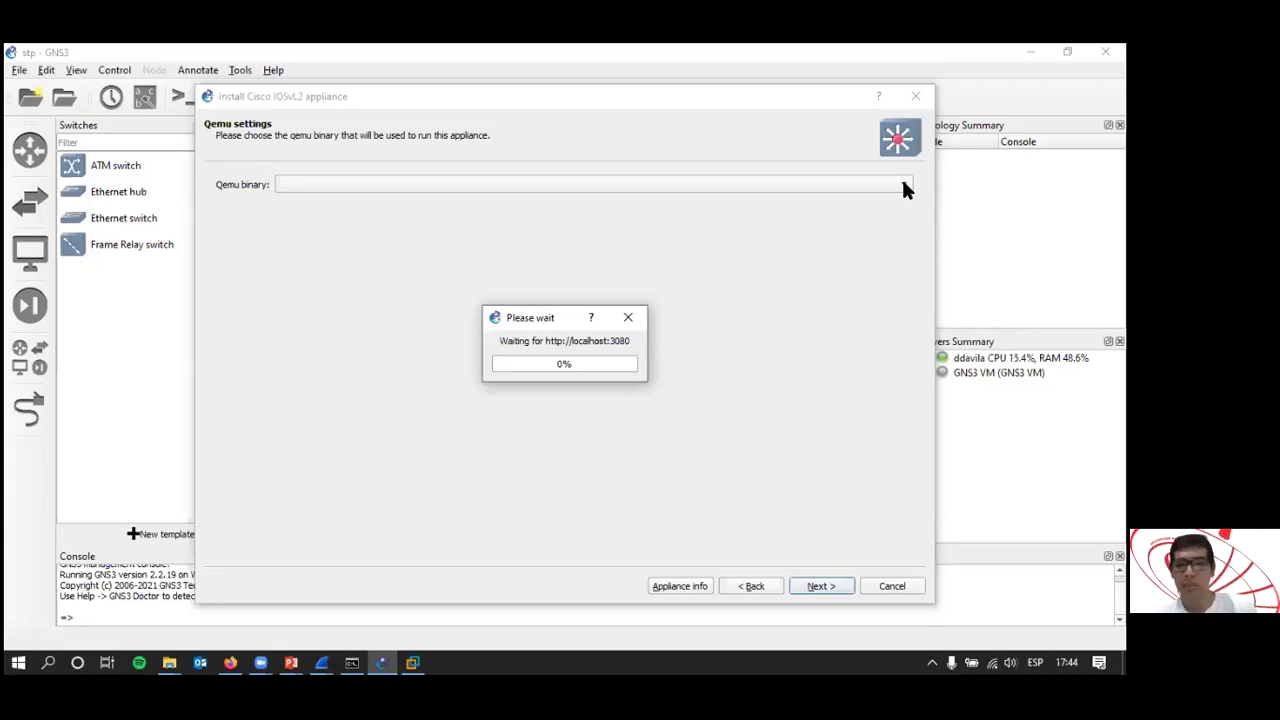
Retry loading the Qemu settings for the Cisco IOSvL2 appliance on the GNS3 VM, and close the installation.
{"action": "left_click", "coordinate": [627, 319]}
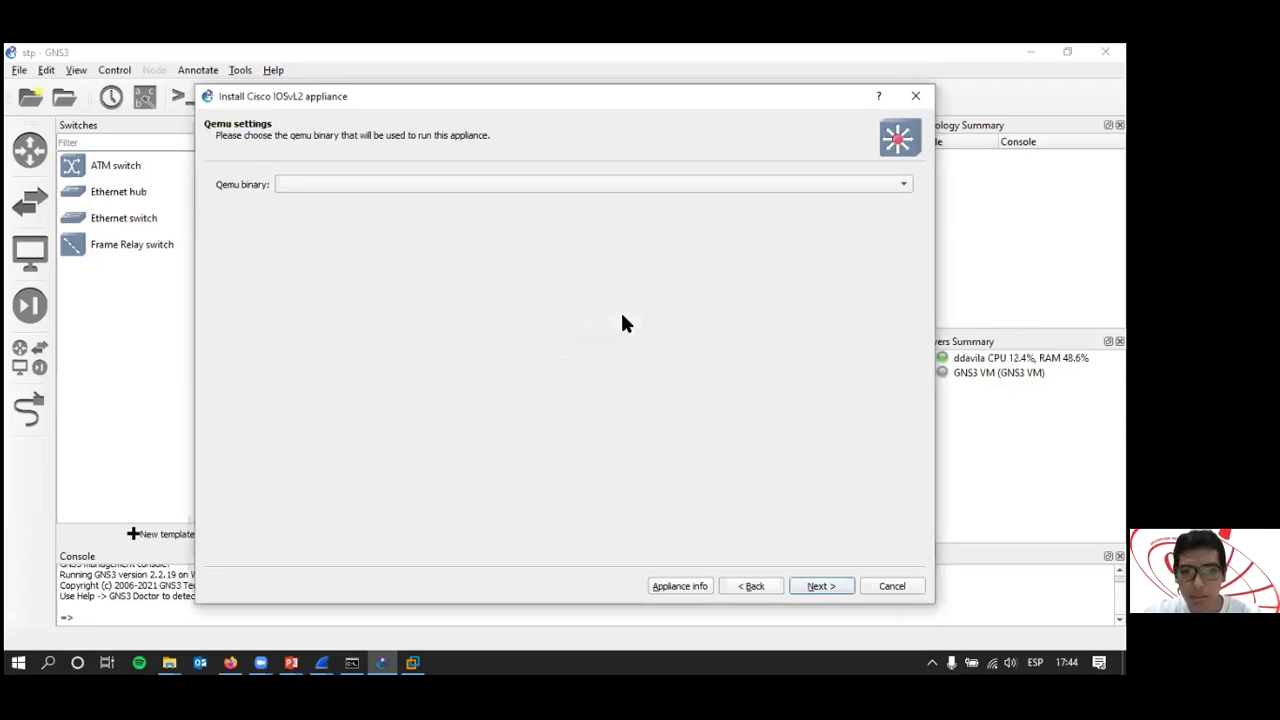
{"action": "left_click", "coordinate": [751, 586]}
{"action": "left_click", "coordinate": [816, 586]}
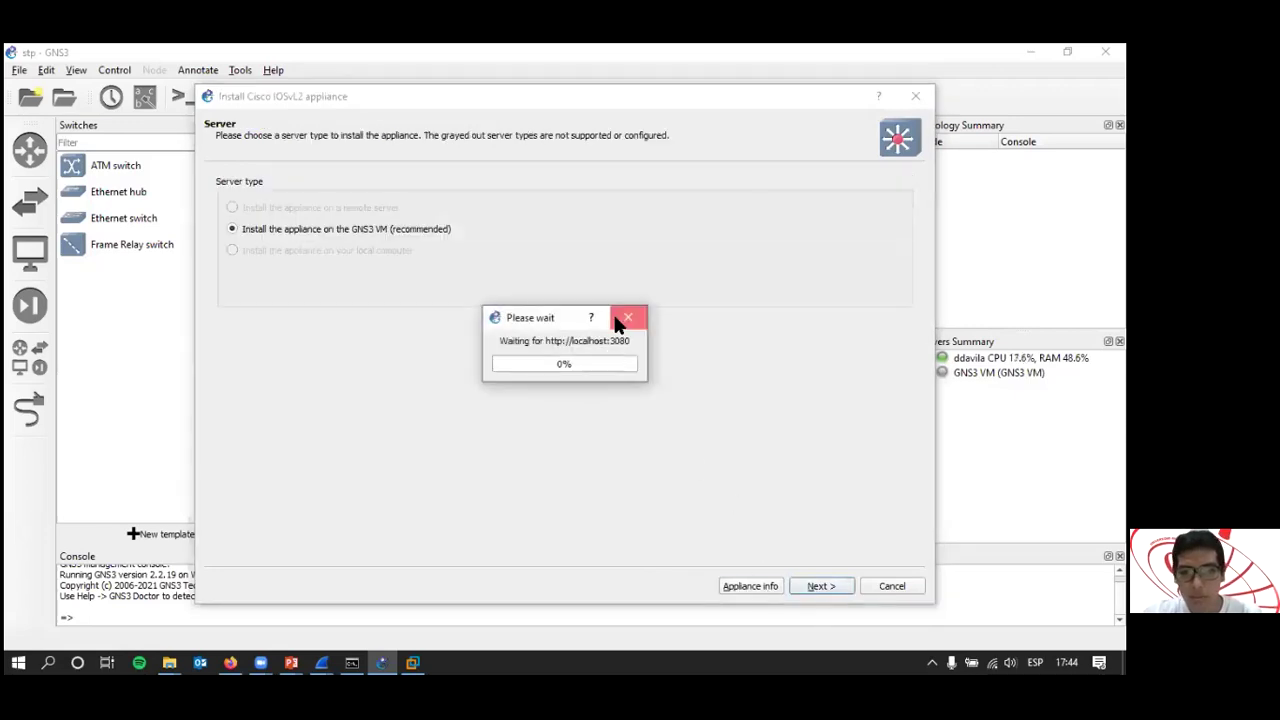
{"action": "left_click", "coordinate": [627, 317]}
{"action": "left_click", "coordinate": [802, 582]}
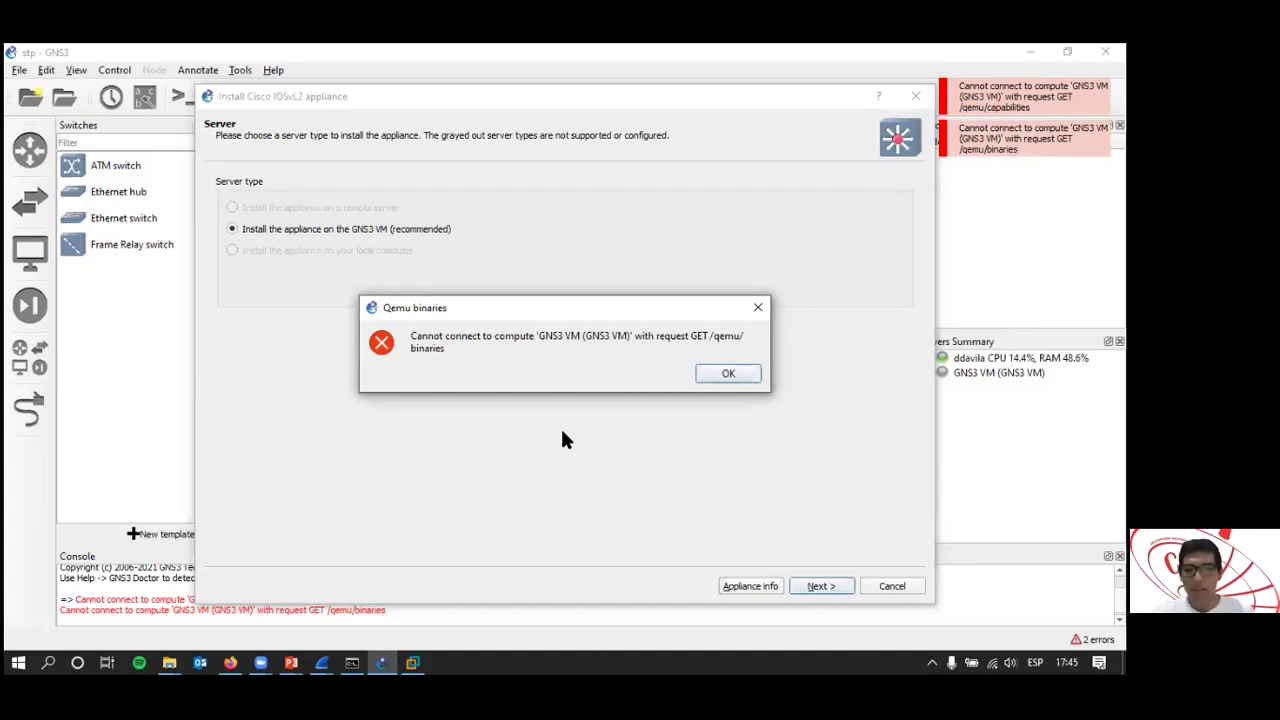
{"action": "left_click", "coordinate": [727, 374]}
{"action": "left_click", "coordinate": [889, 586]}
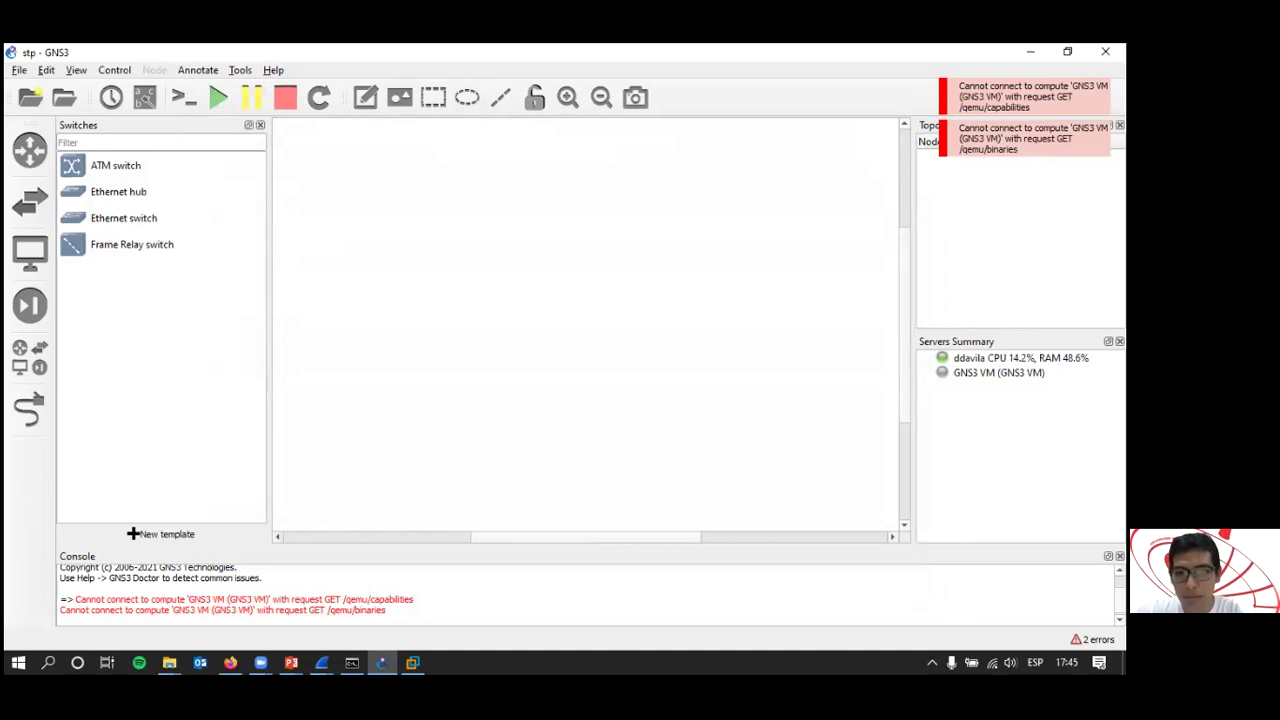
Check the GNS3 VM's console in VMware Workstation, and return to GNS3 to inspect its server entry.
{"action": "left_click", "coordinate": [411, 662]}
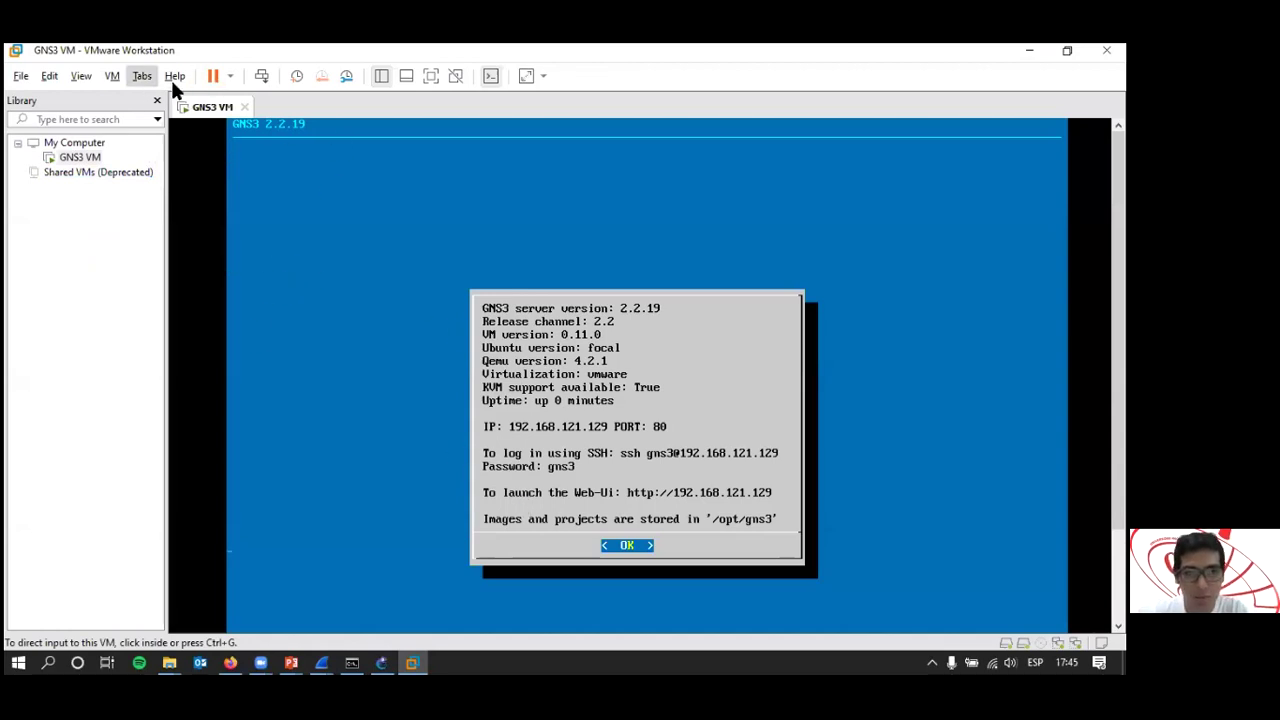
{"action": "left_click", "coordinate": [381, 663]}
{"action": "left_click", "coordinate": [948, 375]}
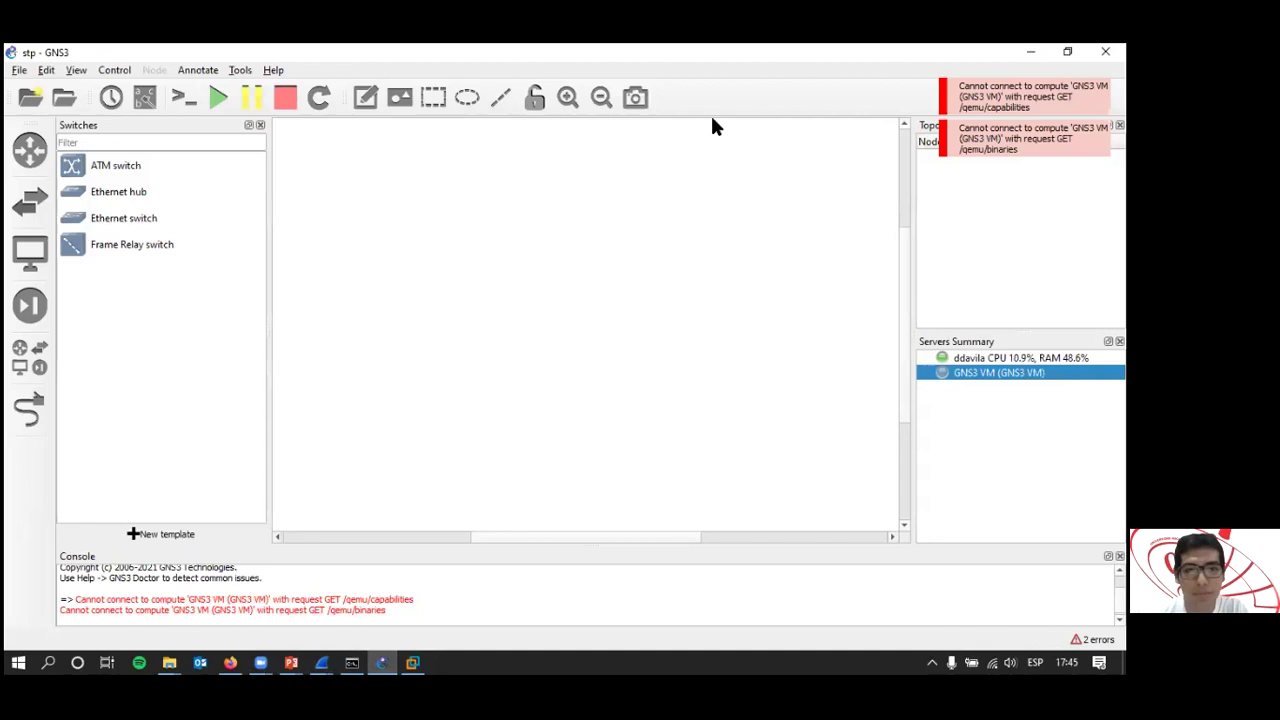
Configure the server through the Setup Wizard to run appliances in the VMware virtual machine GNS3 VM with 1 vCPU and 2048 MB RAM.
{"action": "left_click", "coordinate": [241, 71]}
{"action": "mouse_move", "coordinate": [271, 78]}
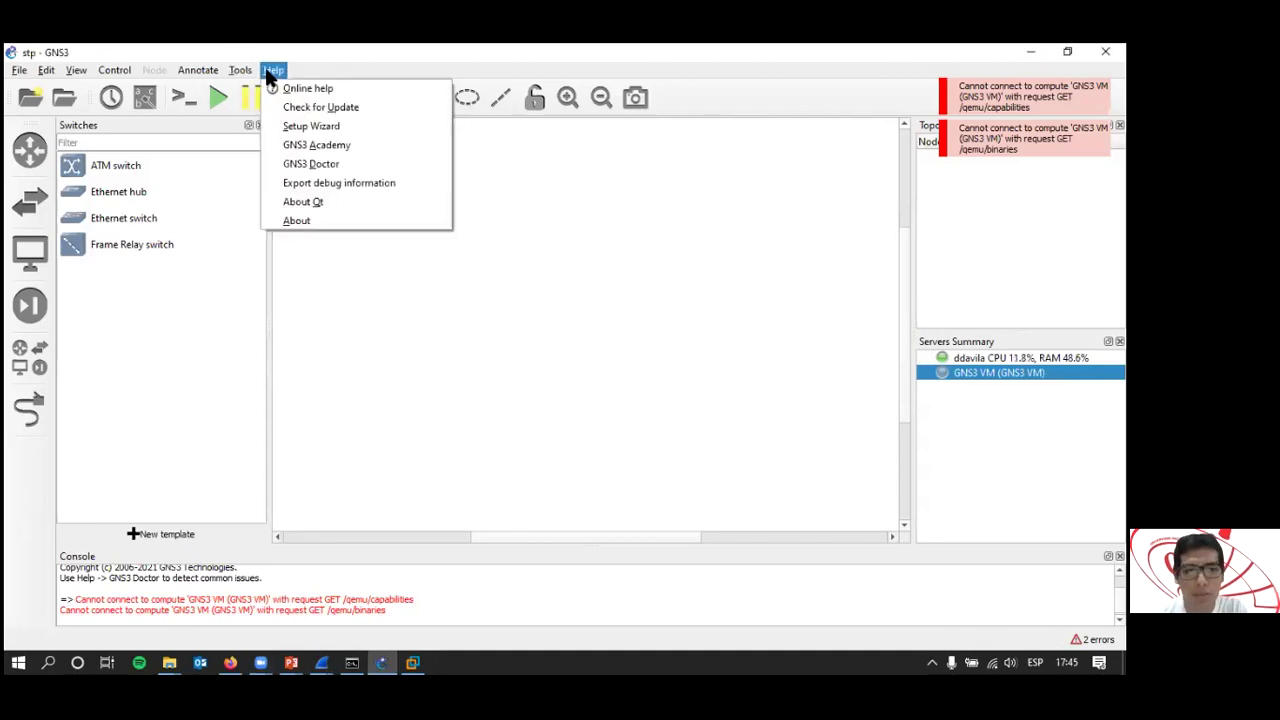
{"action": "left_click", "coordinate": [321, 126]}
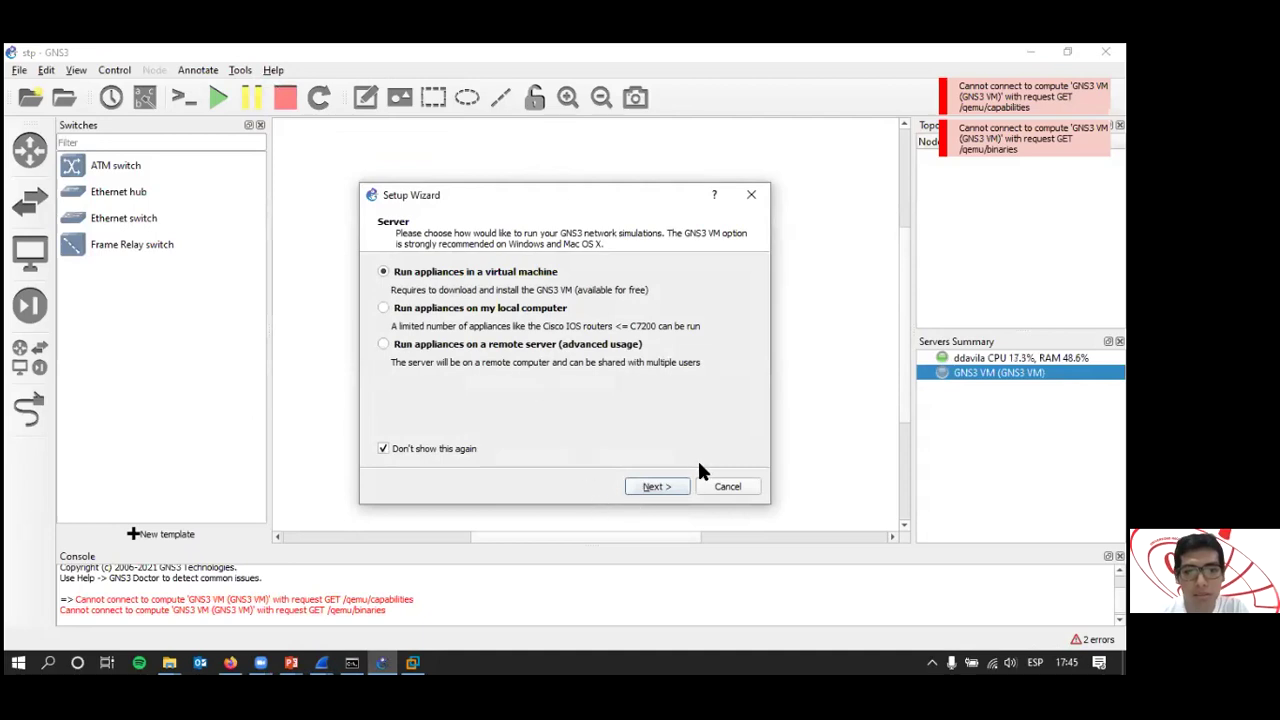
{"action": "left_click", "coordinate": [656, 488]}
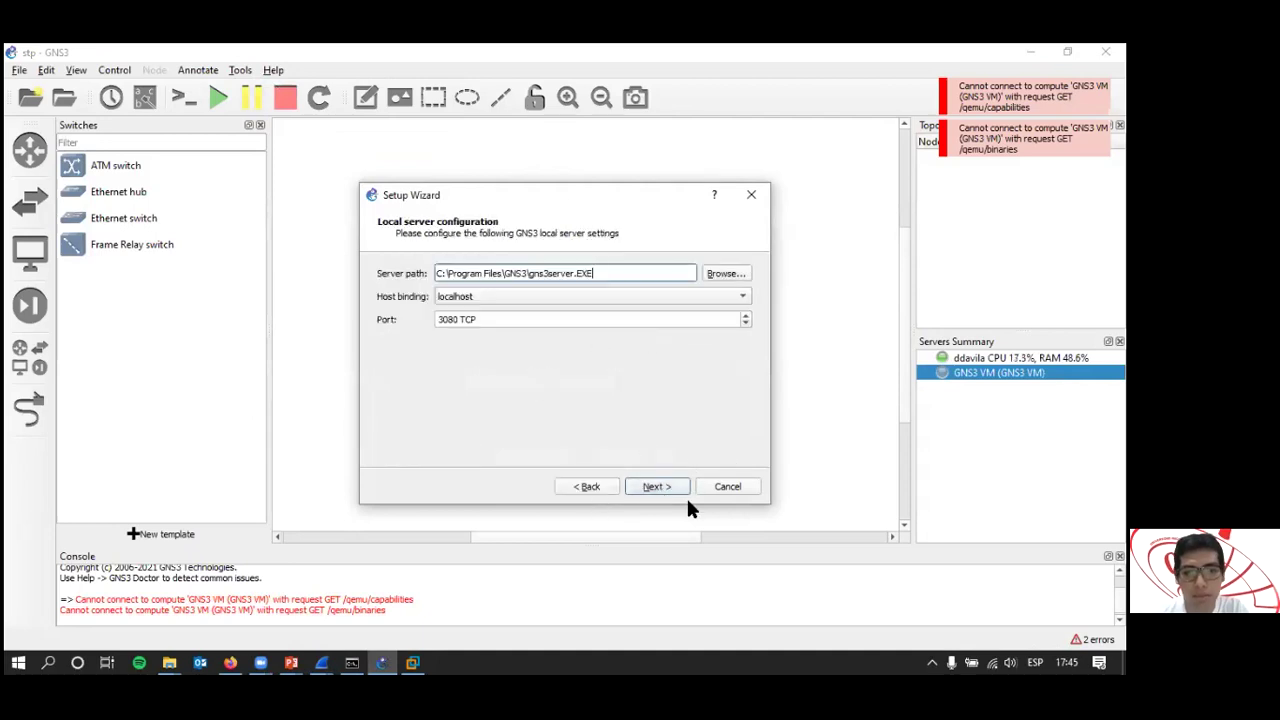
{"action": "left_click", "coordinate": [652, 486]}
{"action": "left_click", "coordinate": [653, 487]}
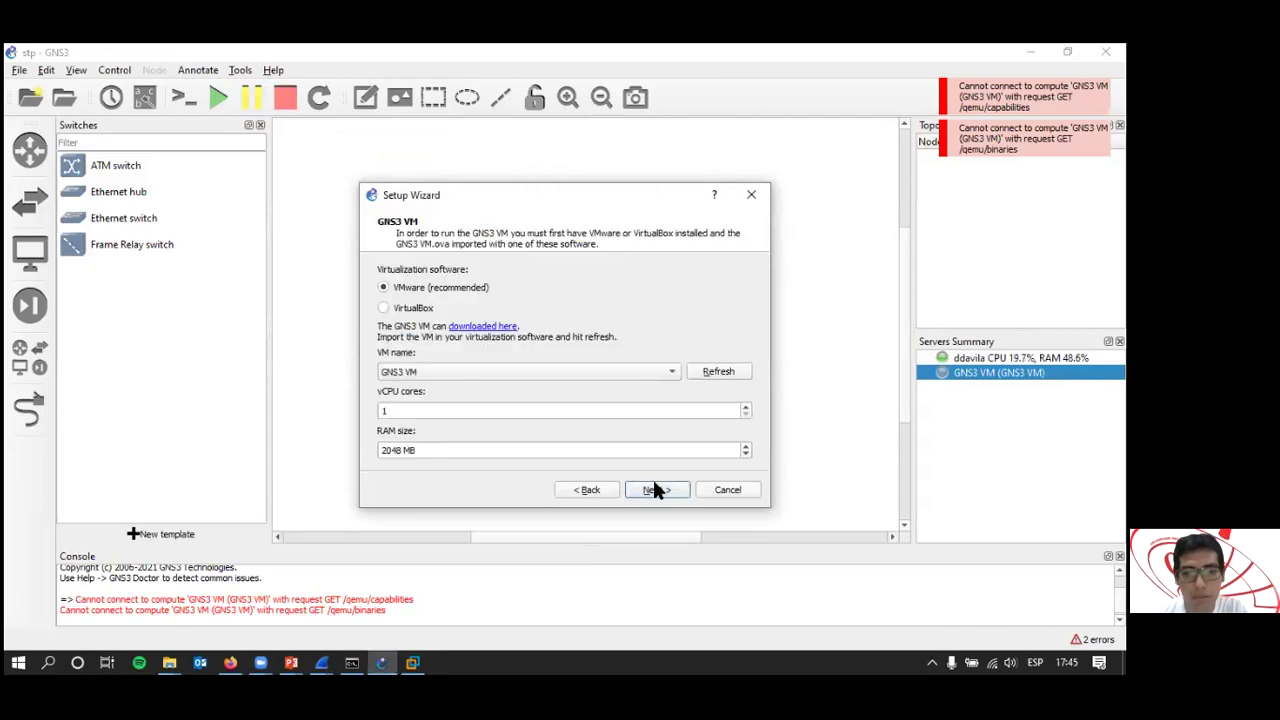
{"action": "left_click", "coordinate": [656, 490]}
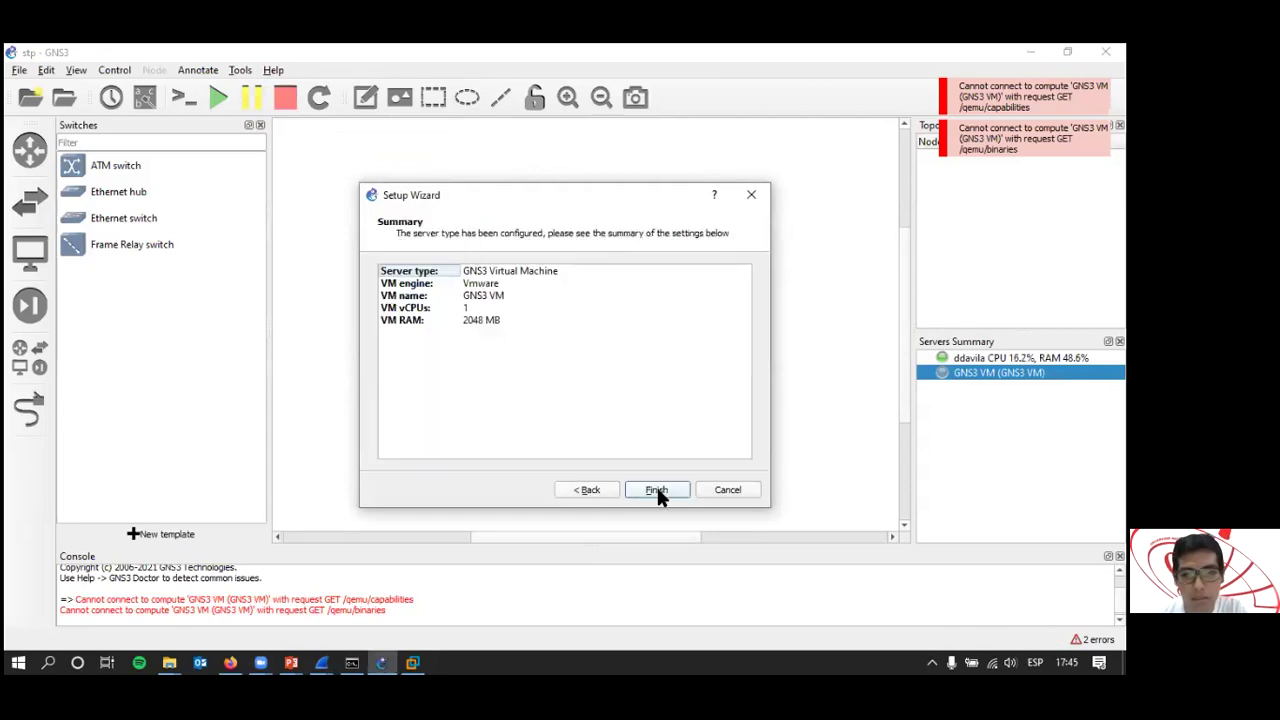
{"action": "left_click", "coordinate": [656, 488]}
Inspect the GNS3 VM entry in the server summary and the VM's state in VMware Workstation, returning to GNS3.
{"action": "left_click", "coordinate": [945, 376]}
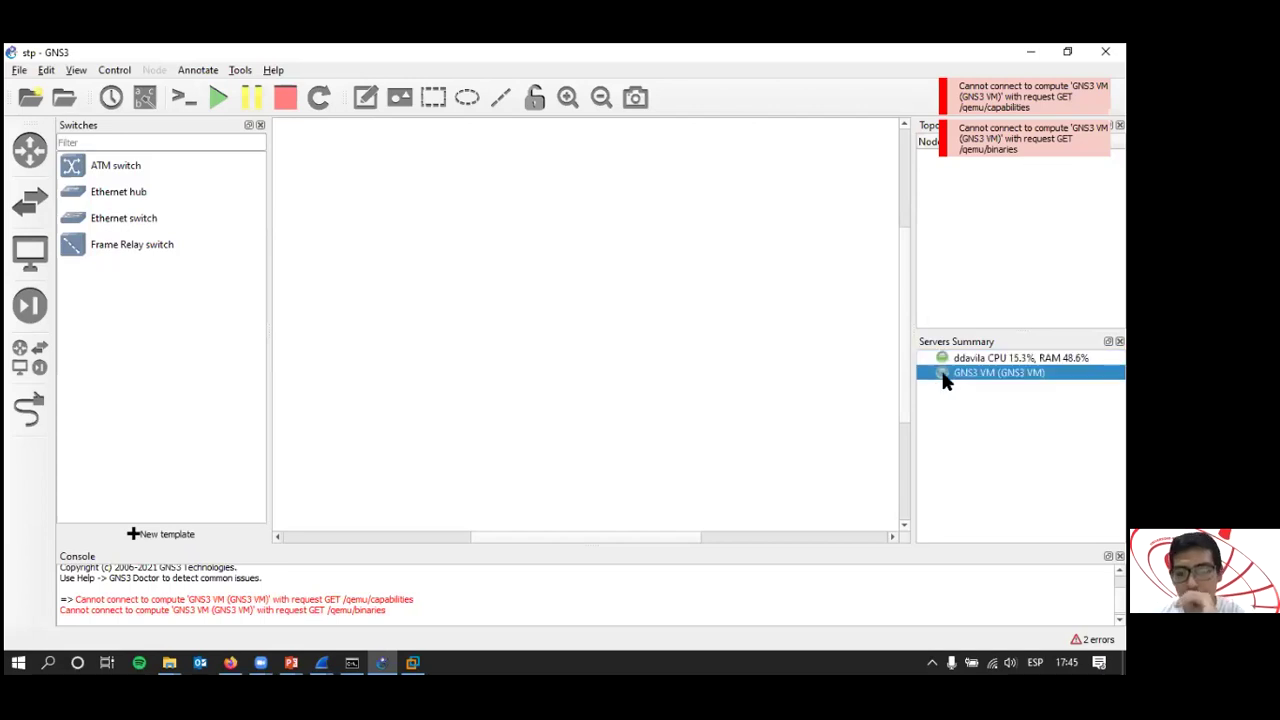
{"action": "mouse_move", "coordinate": [950, 375]}
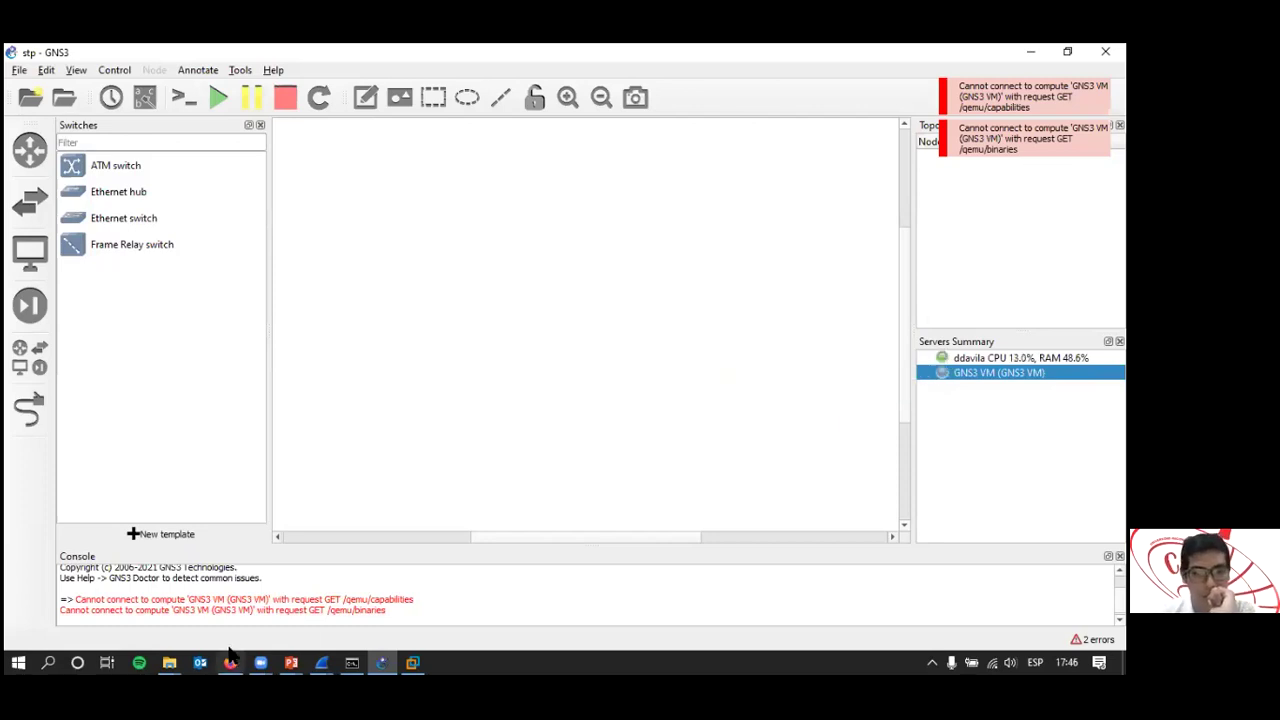
{"action": "left_click", "coordinate": [412, 662]}
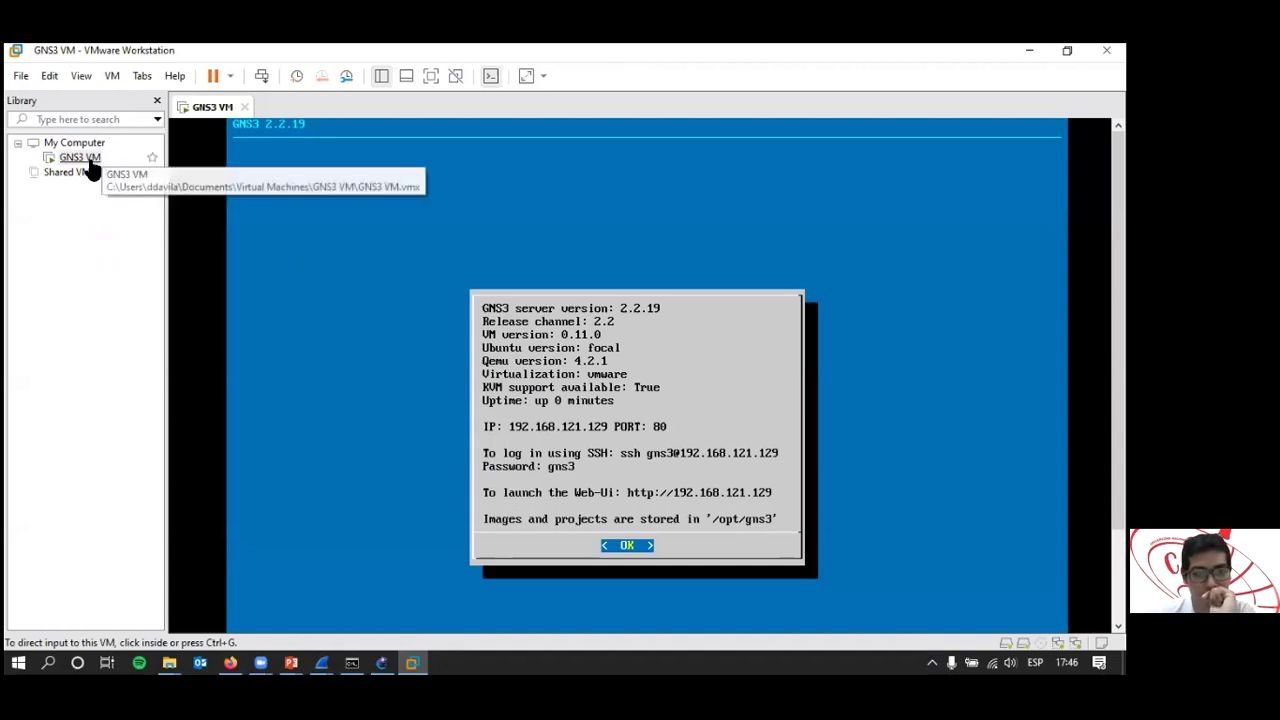
{"action": "key", "text": "alt+Tab"}
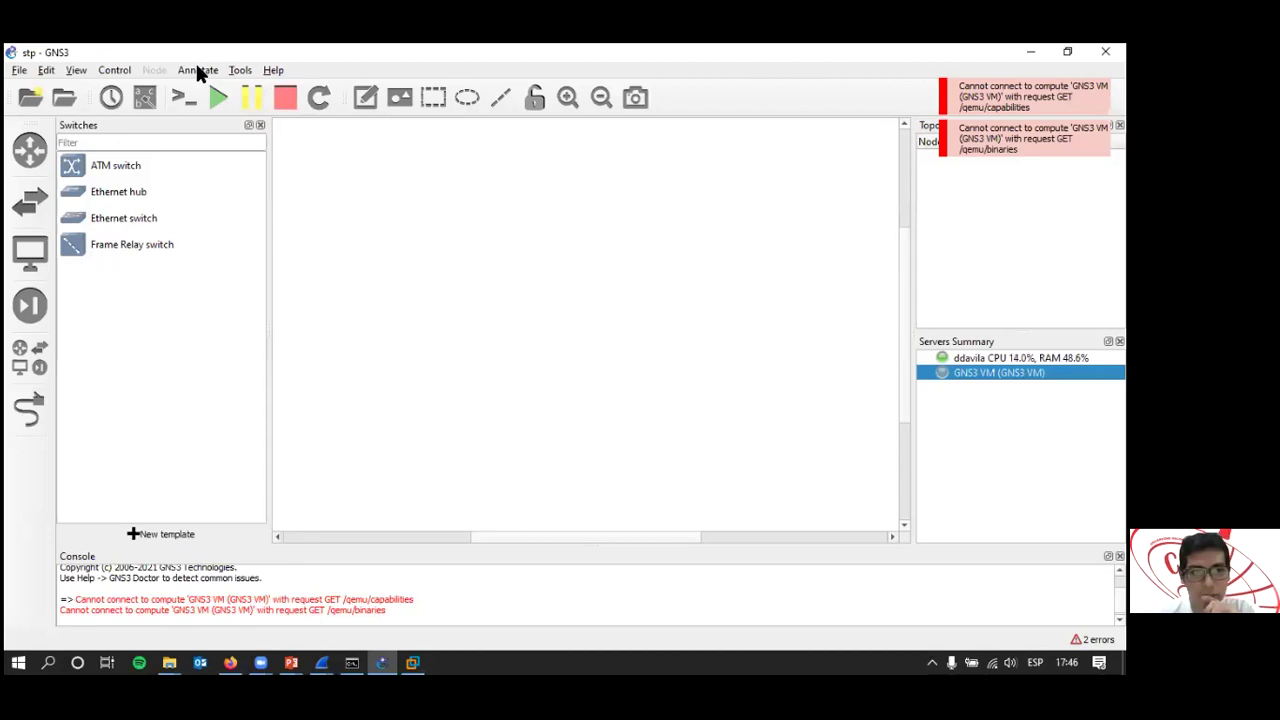
{"action": "left_click", "coordinate": [240, 70]}
{"action": "left_click", "coordinate": [240, 70]}
{"action": "left_click", "coordinate": [271, 71]}
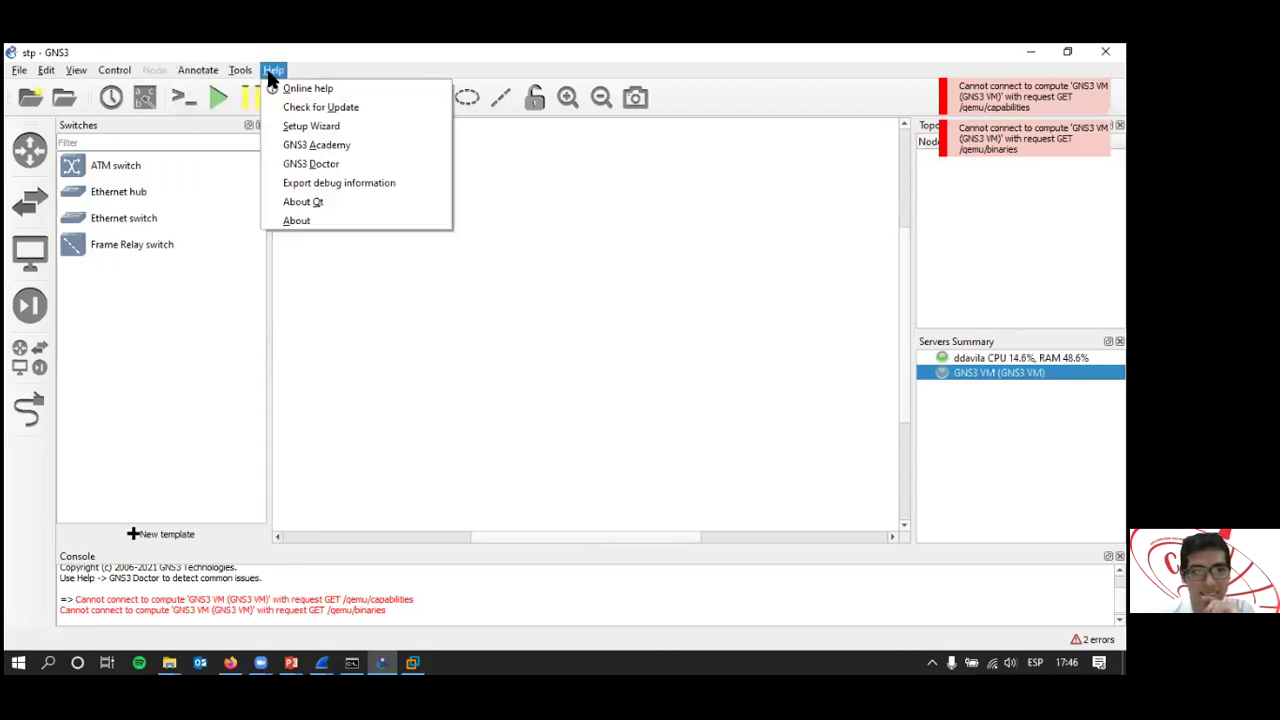
{"action": "left_click", "coordinate": [328, 127]}
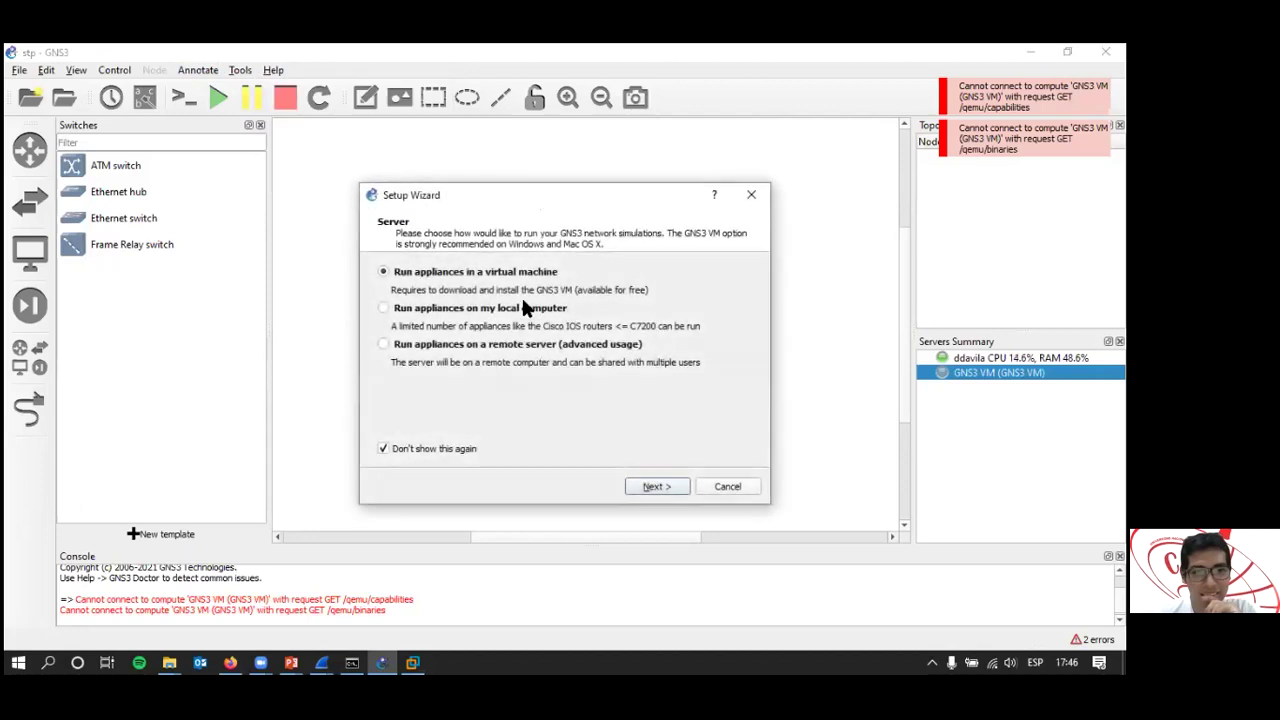
{"action": "left_click", "coordinate": [662, 486]}
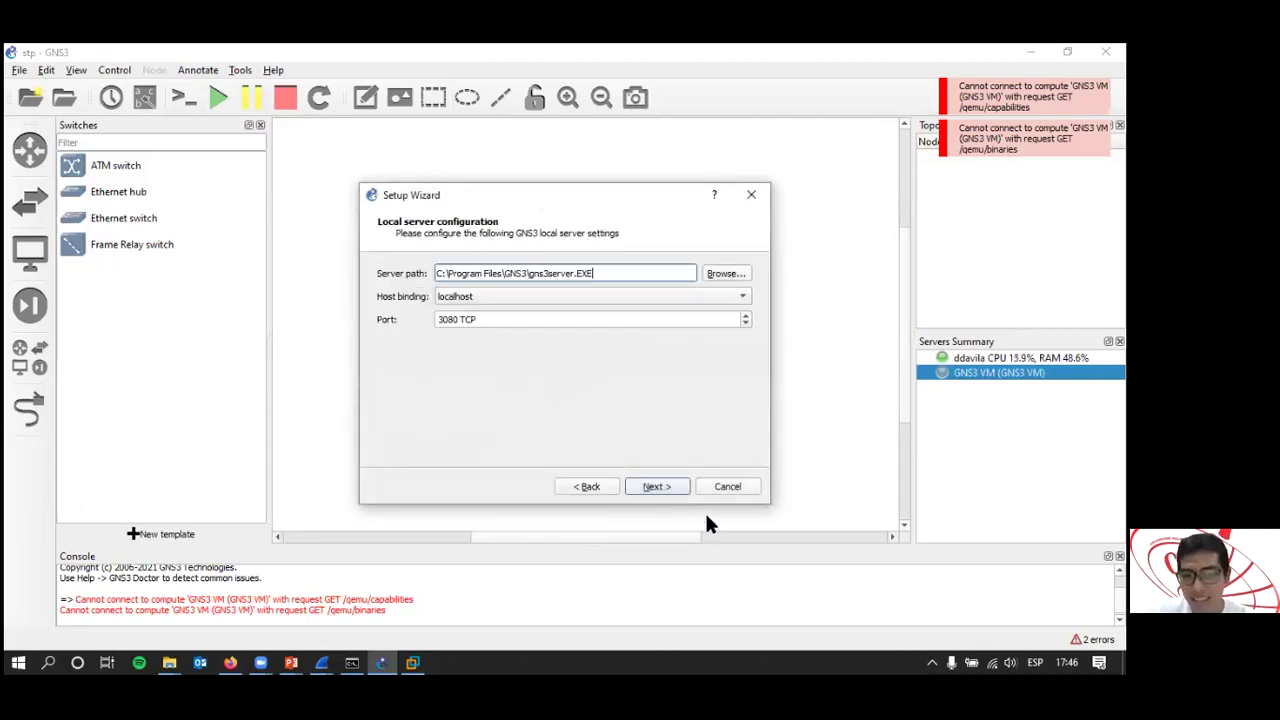
{"action": "left_click", "coordinate": [725, 489]}
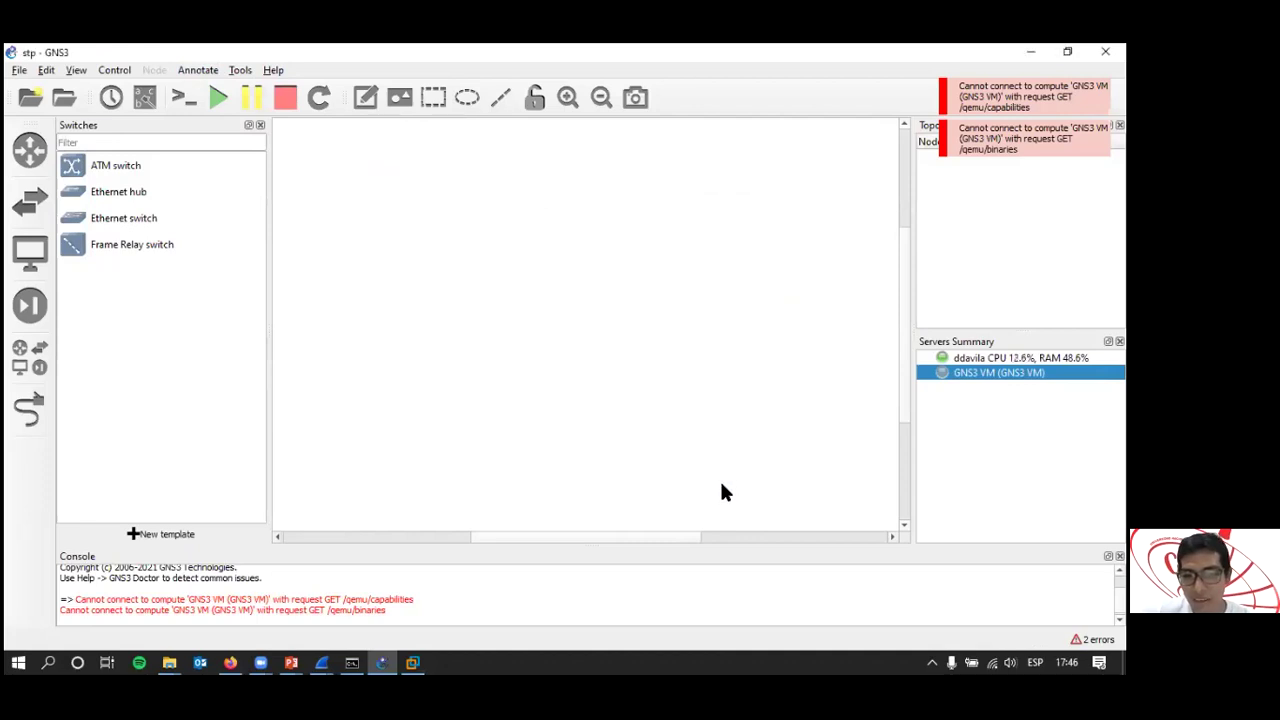
Switch to VMware Workstation and shut down the guest operating system of the GNS3 VM.
{"action": "left_click", "coordinate": [411, 662]}
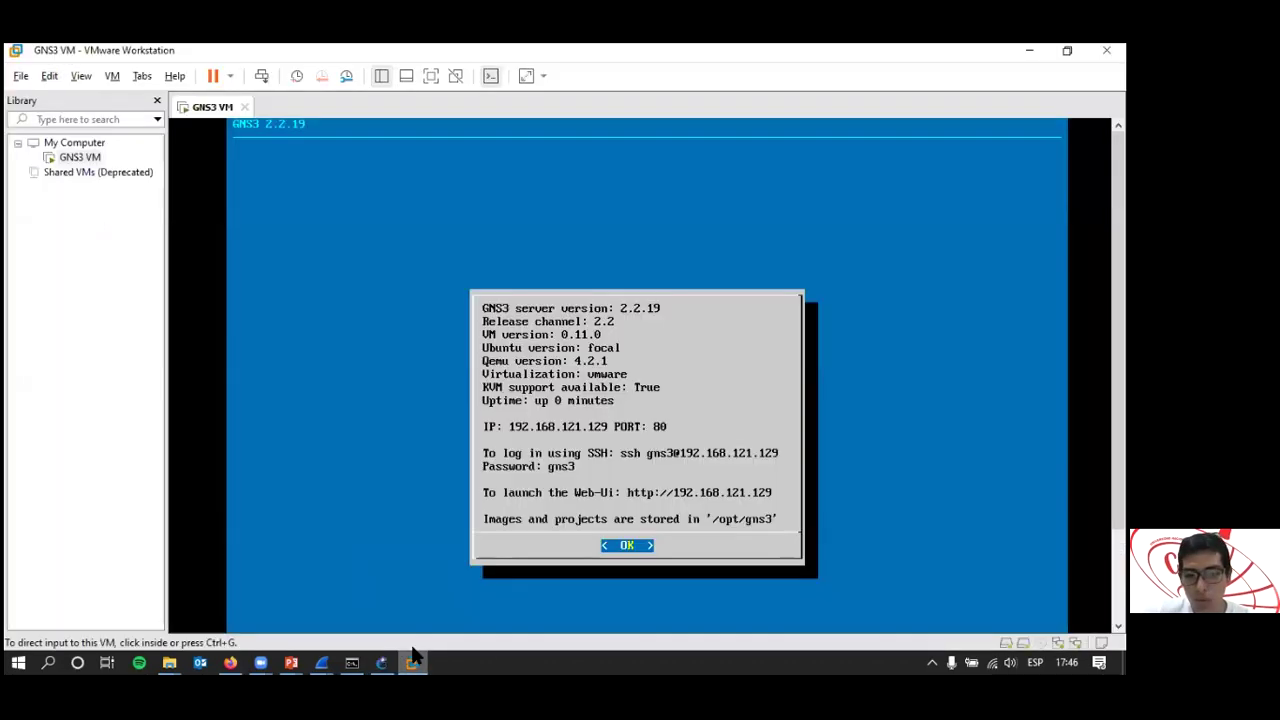
{"action": "left_click", "coordinate": [20, 76]}
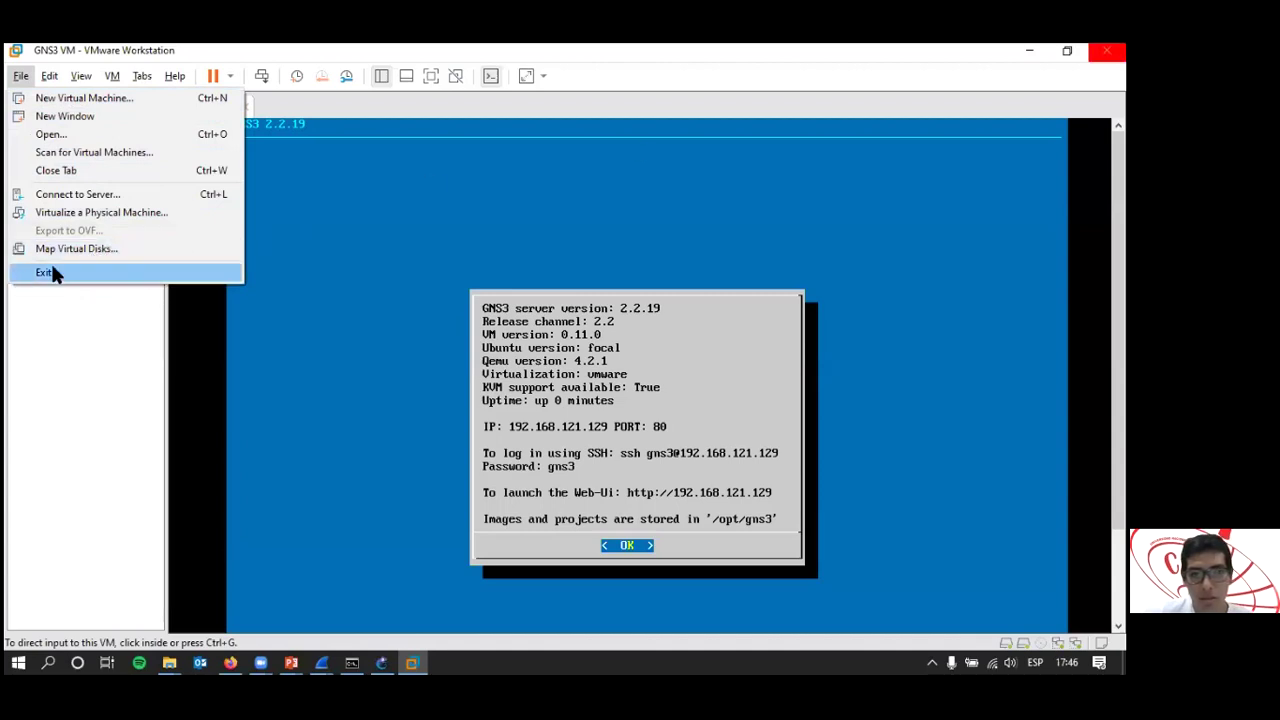
{"action": "left_click", "coordinate": [46, 366]}
{"action": "right_click", "coordinate": [84, 159]}
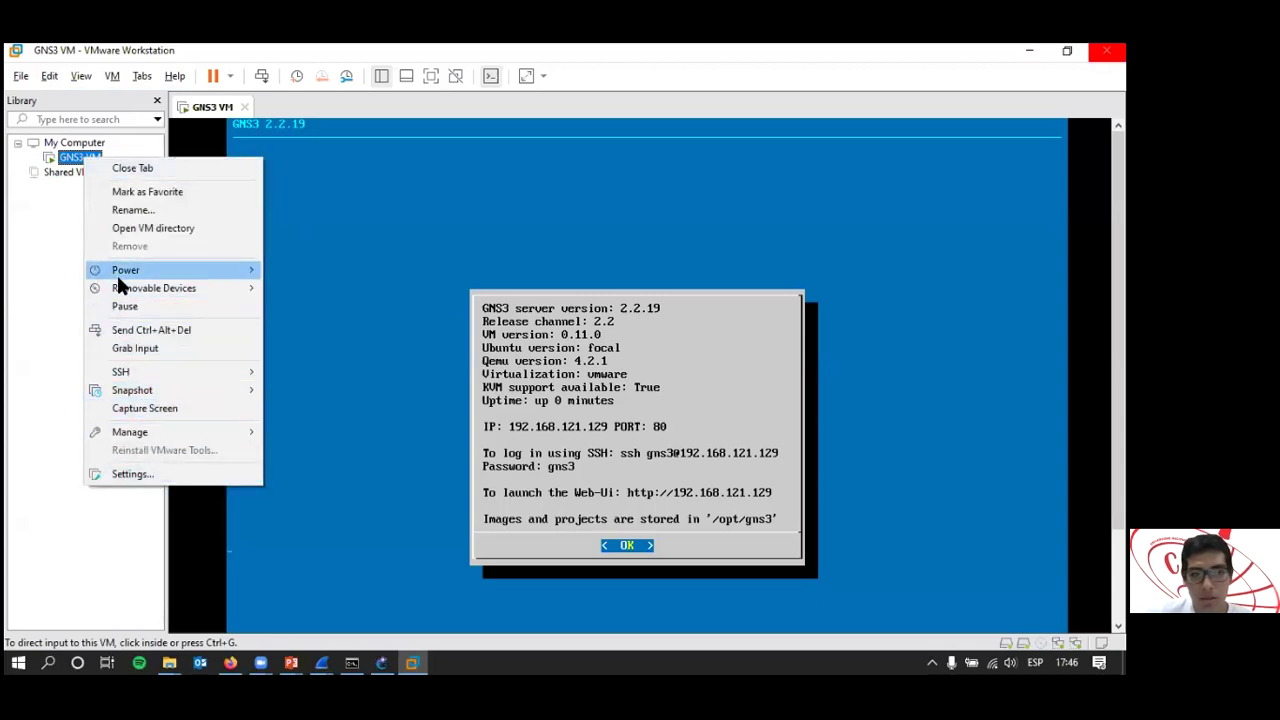
{"action": "mouse_move", "coordinate": [116, 272]}
{"action": "left_click", "coordinate": [324, 291]}
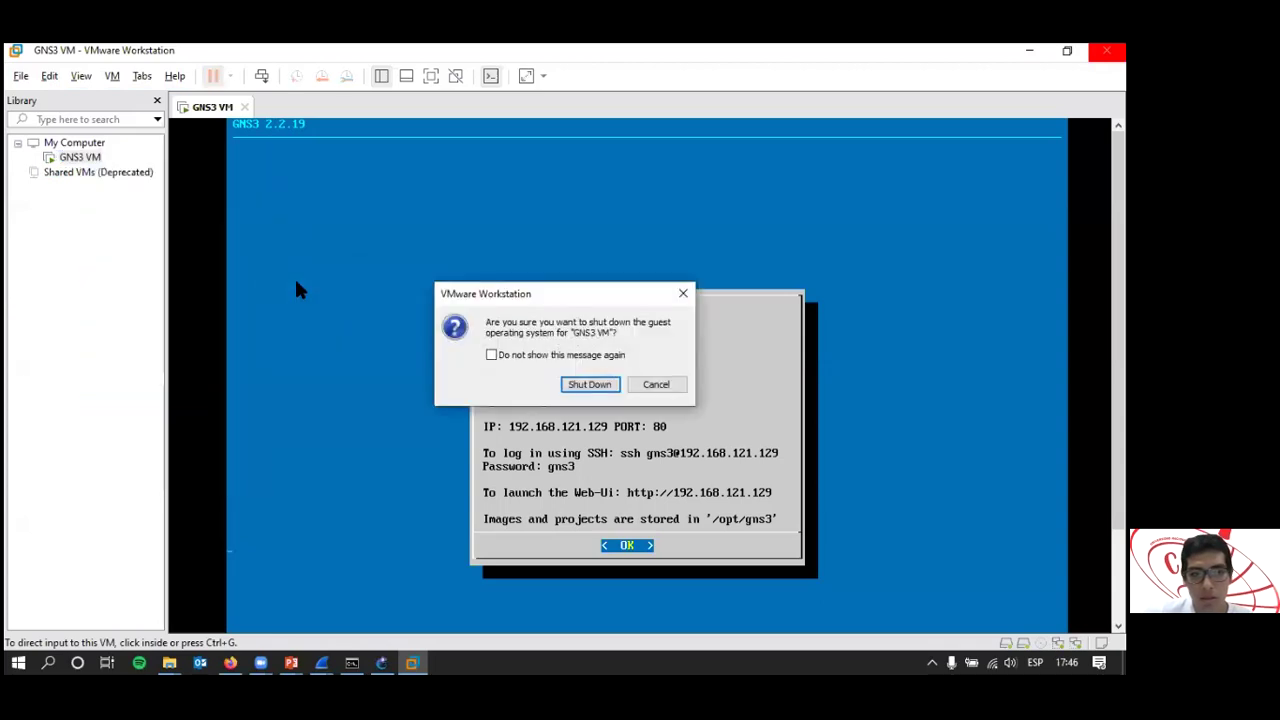
{"action": "left_click", "coordinate": [589, 385]}
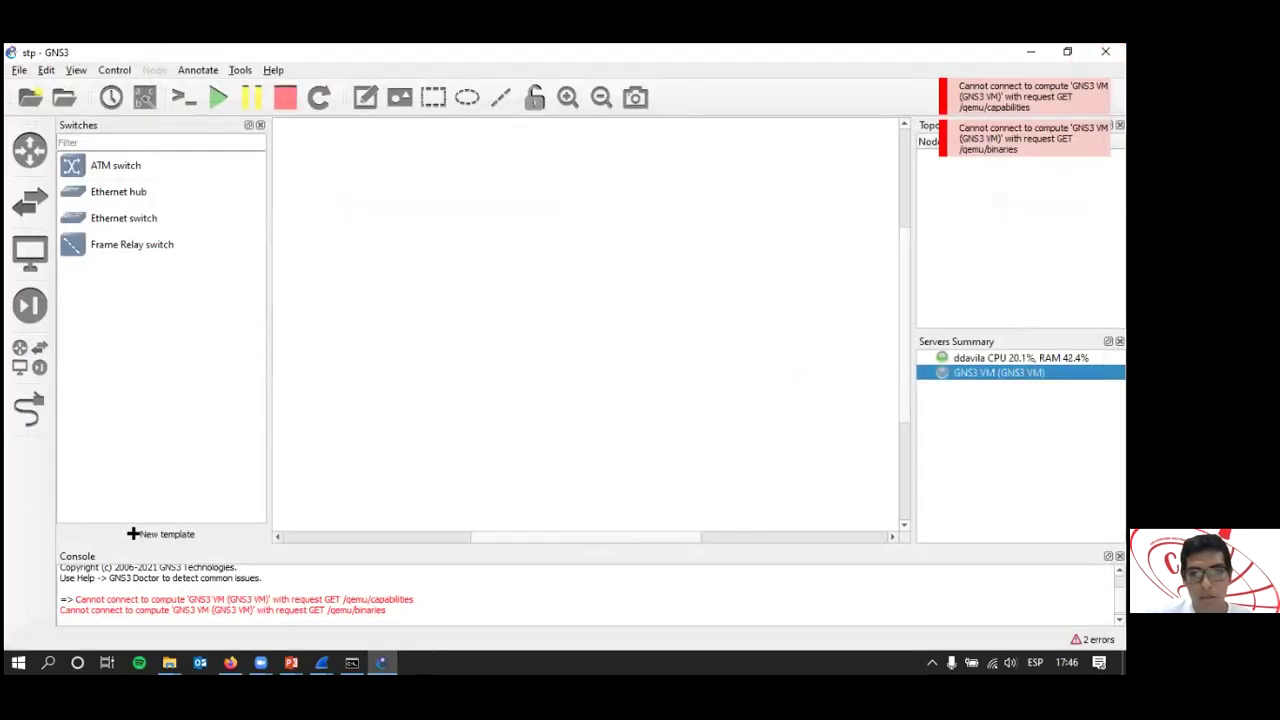
Close GNS3 with its stp project and return to the desktop.
{"action": "key", "text": "alt+F4"}
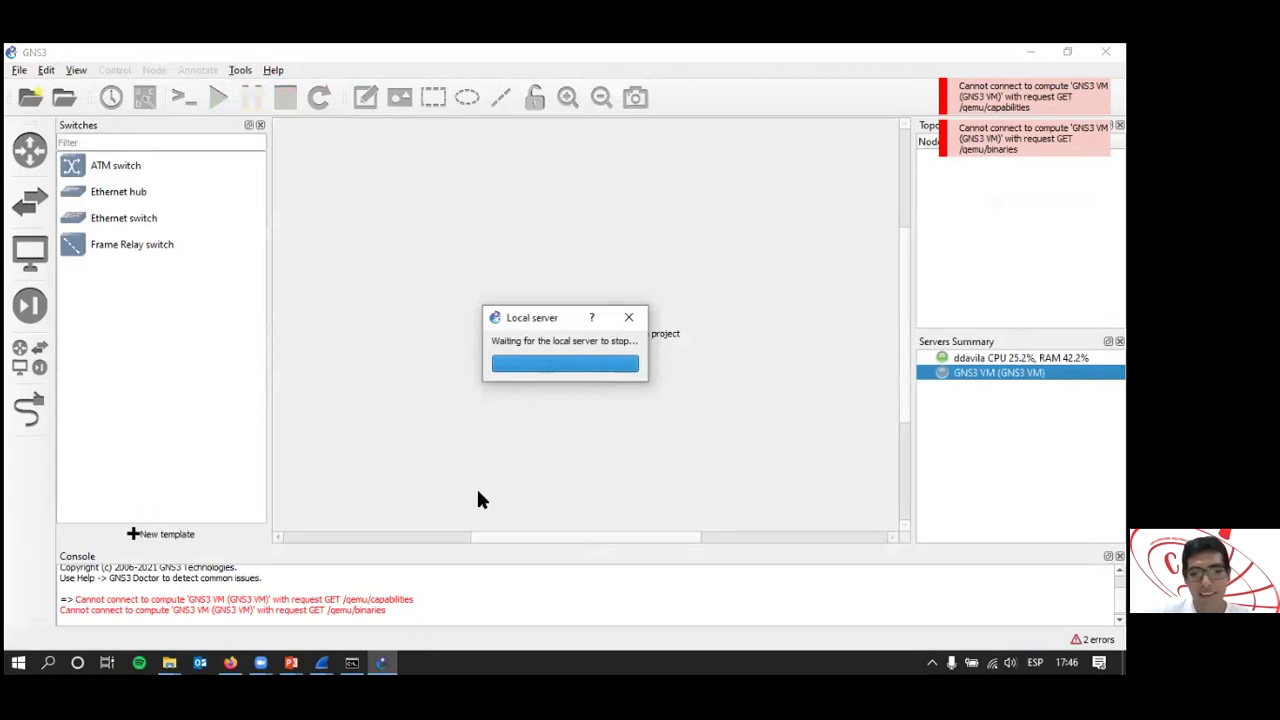
{"action": "right_click", "coordinate": [484, 655]}
{"action": "left_click", "coordinate": [547, 554]}
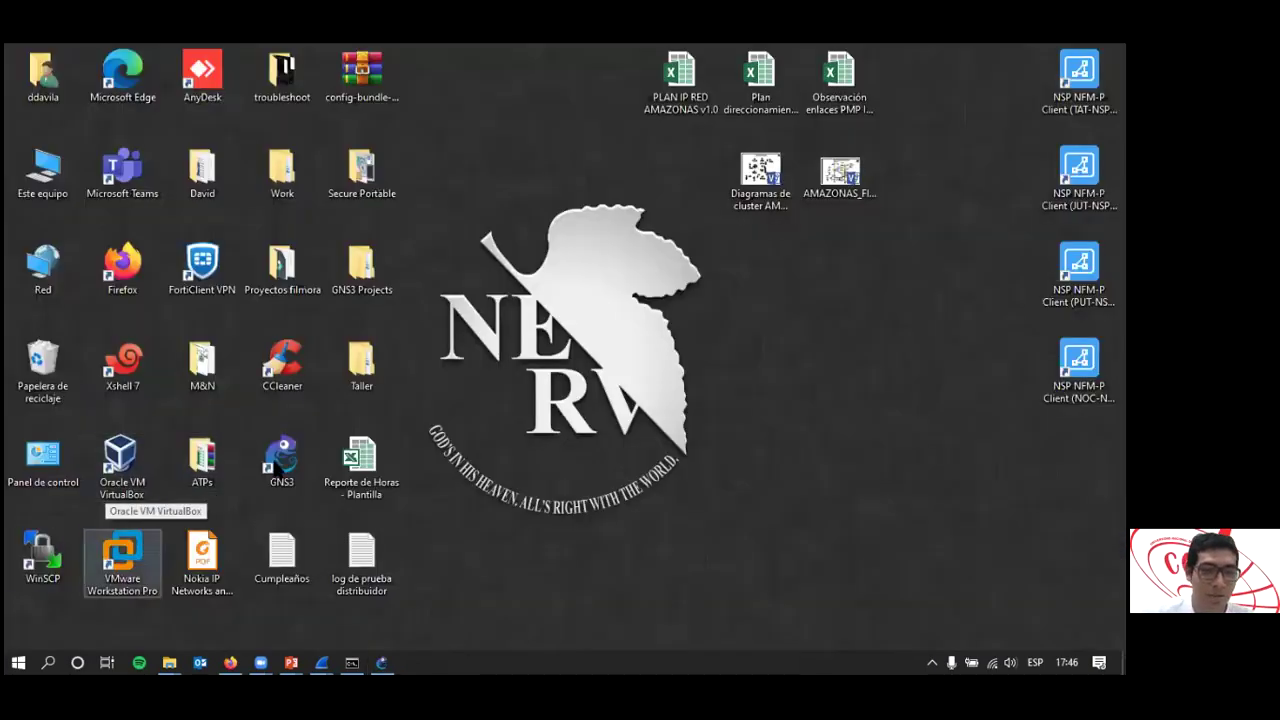
Reopen VMware Workstation and open the Virtual Network Editor with administrator privileges to allow network configuration changes.
{"action": "left_click", "coordinate": [120, 556]}
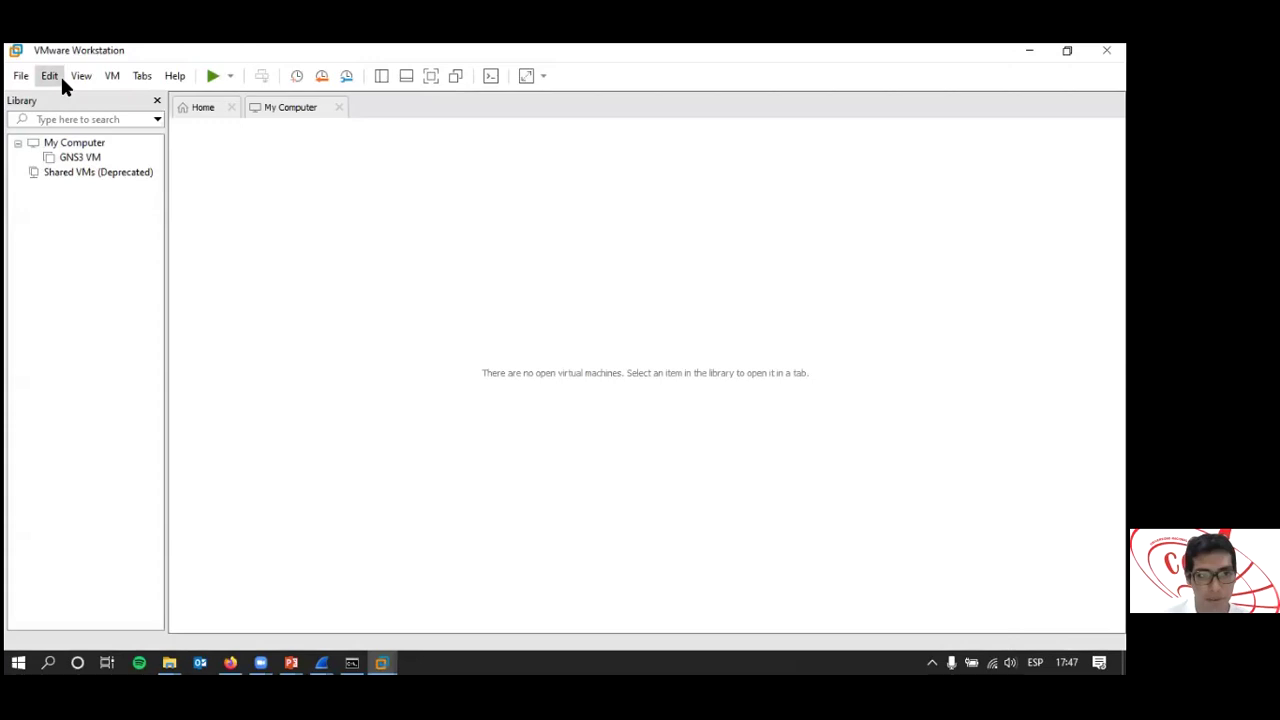
{"action": "left_click", "coordinate": [20, 76]}
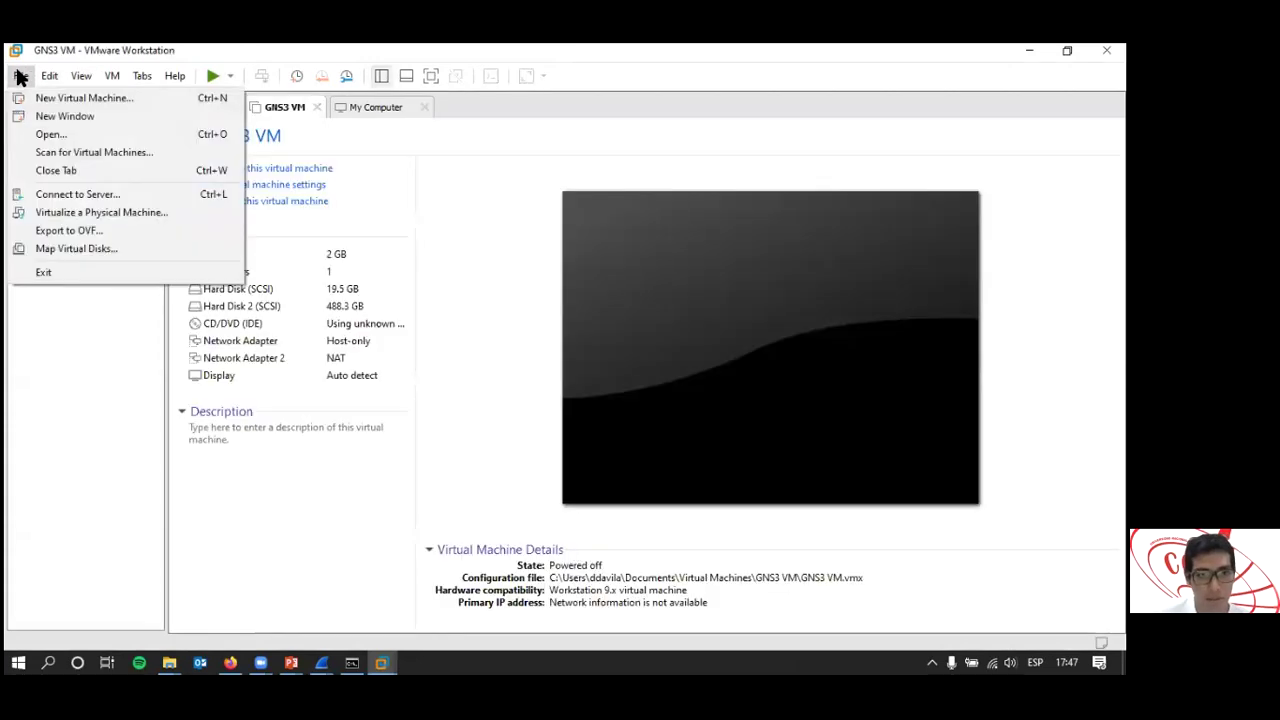
{"action": "mouse_move", "coordinate": [49, 76]}
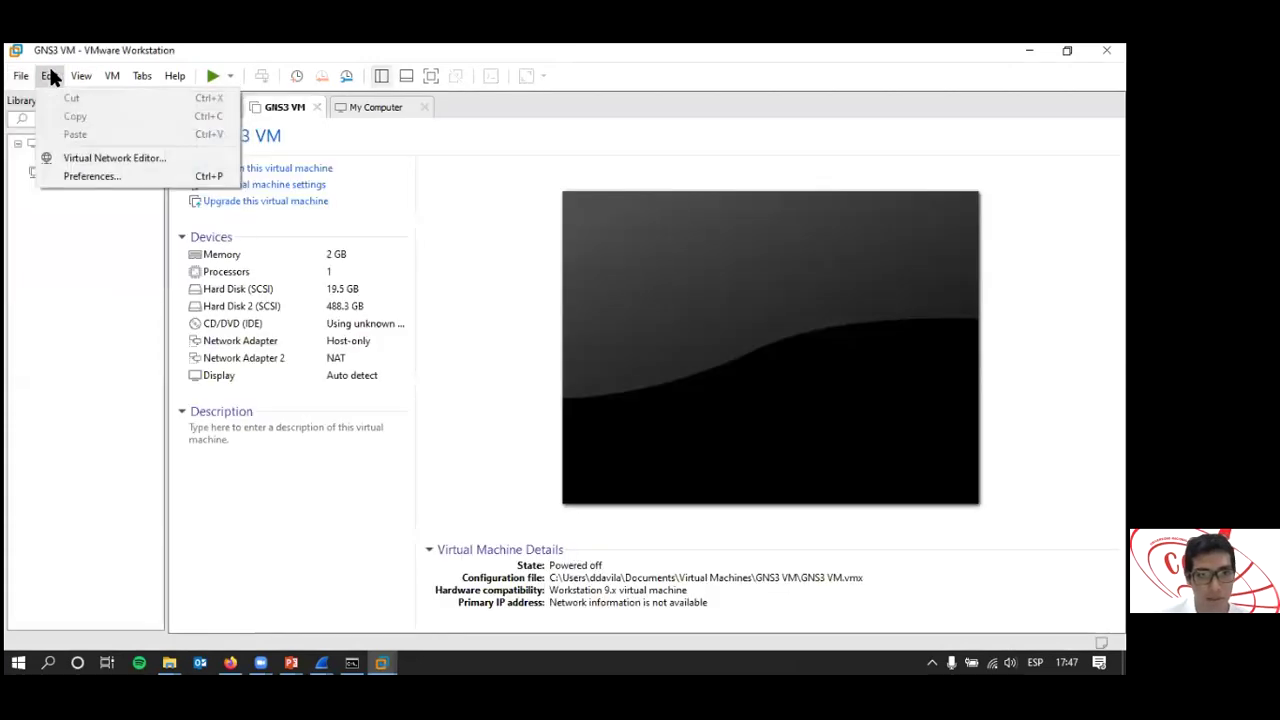
{"action": "left_click", "coordinate": [90, 176]}
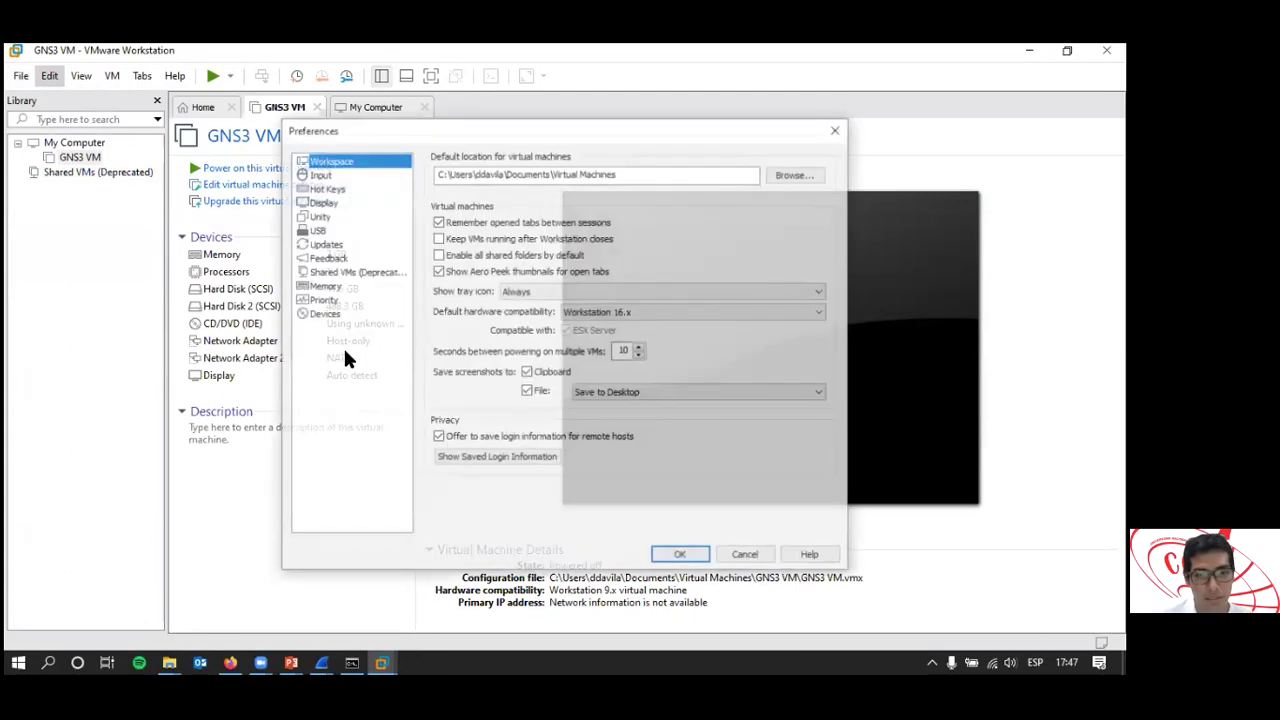
{"action": "left_click", "coordinate": [832, 129]}
{"action": "left_click", "coordinate": [49, 76]}
{"action": "left_click", "coordinate": [88, 158]}
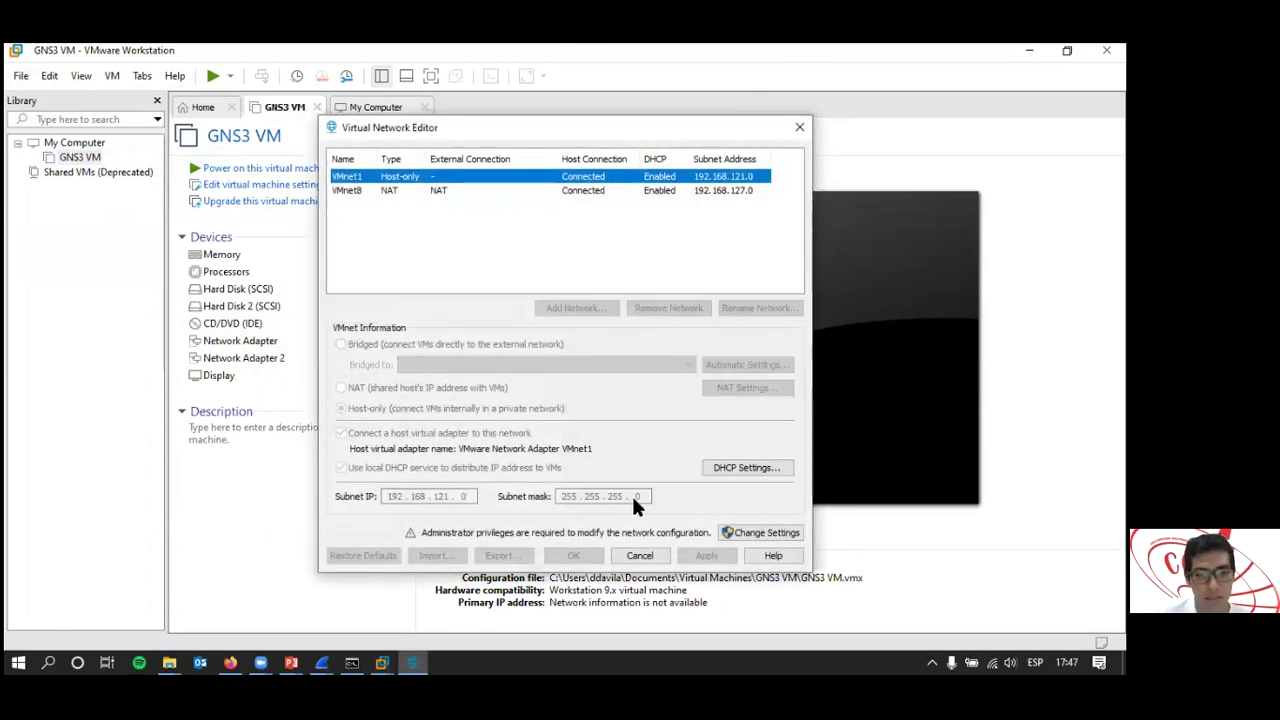
{"action": "left_click", "coordinate": [752, 532]}
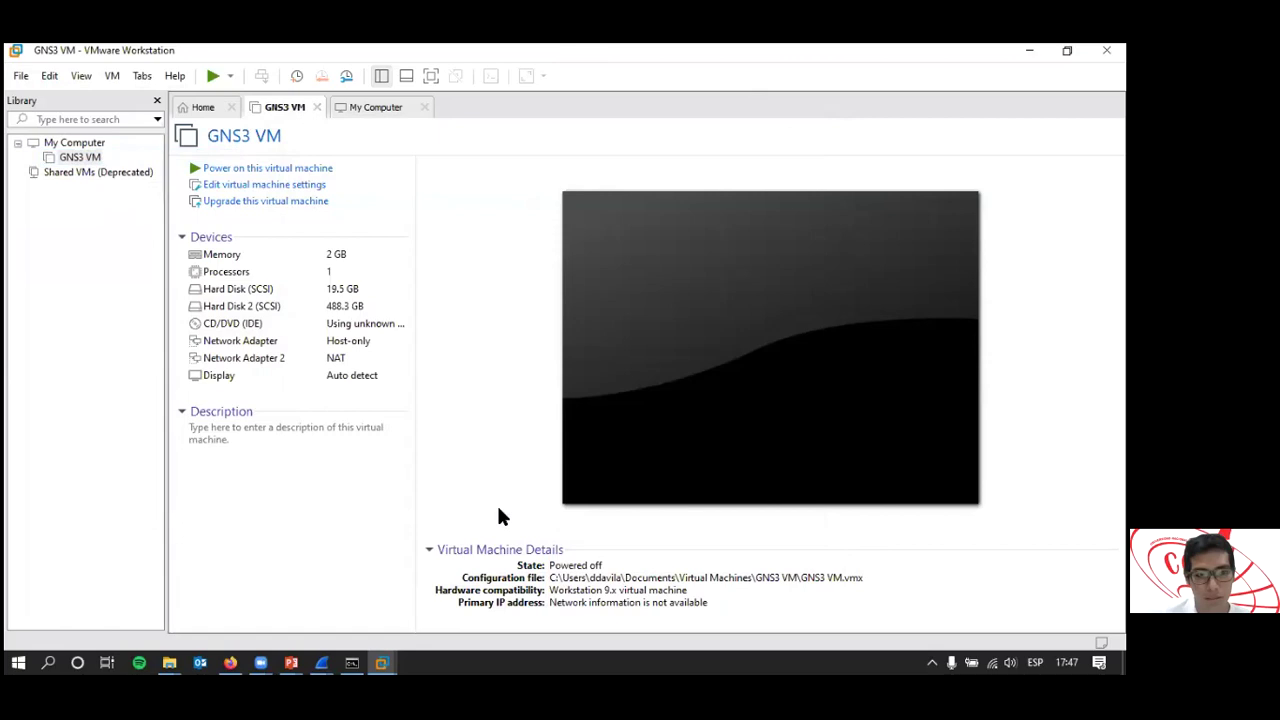
Restore the virtual networks to their default settings in the Virtual Network Editor and accept the configuration.
{"action": "left_click", "coordinate": [50, 76]}
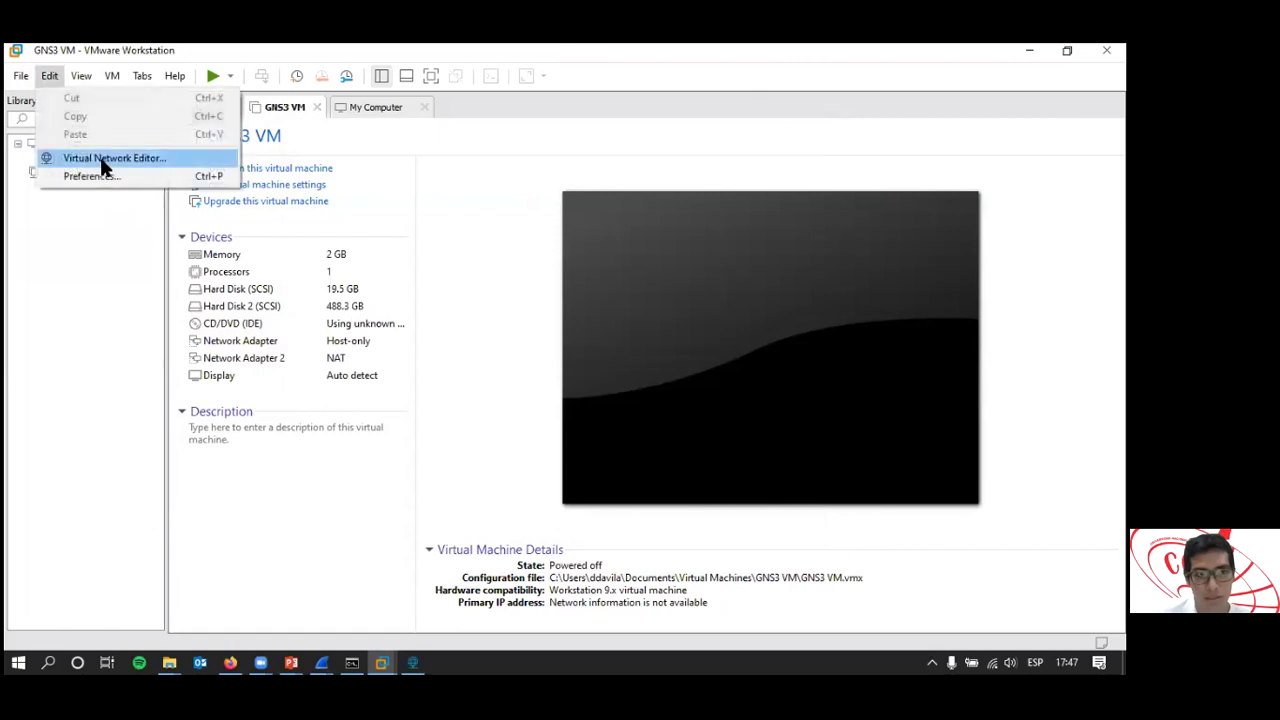
{"action": "left_click", "coordinate": [103, 167]}
{"action": "left_click", "coordinate": [350, 538]}
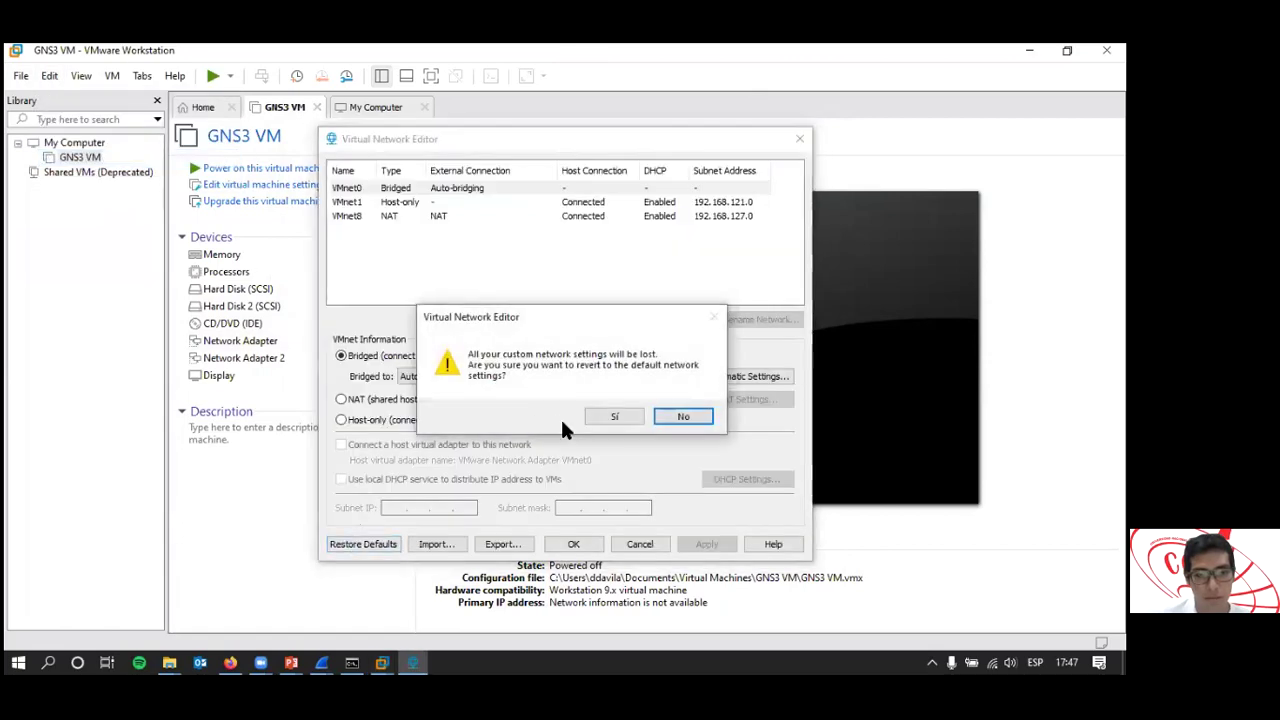
{"action": "left_click", "coordinate": [599, 418]}
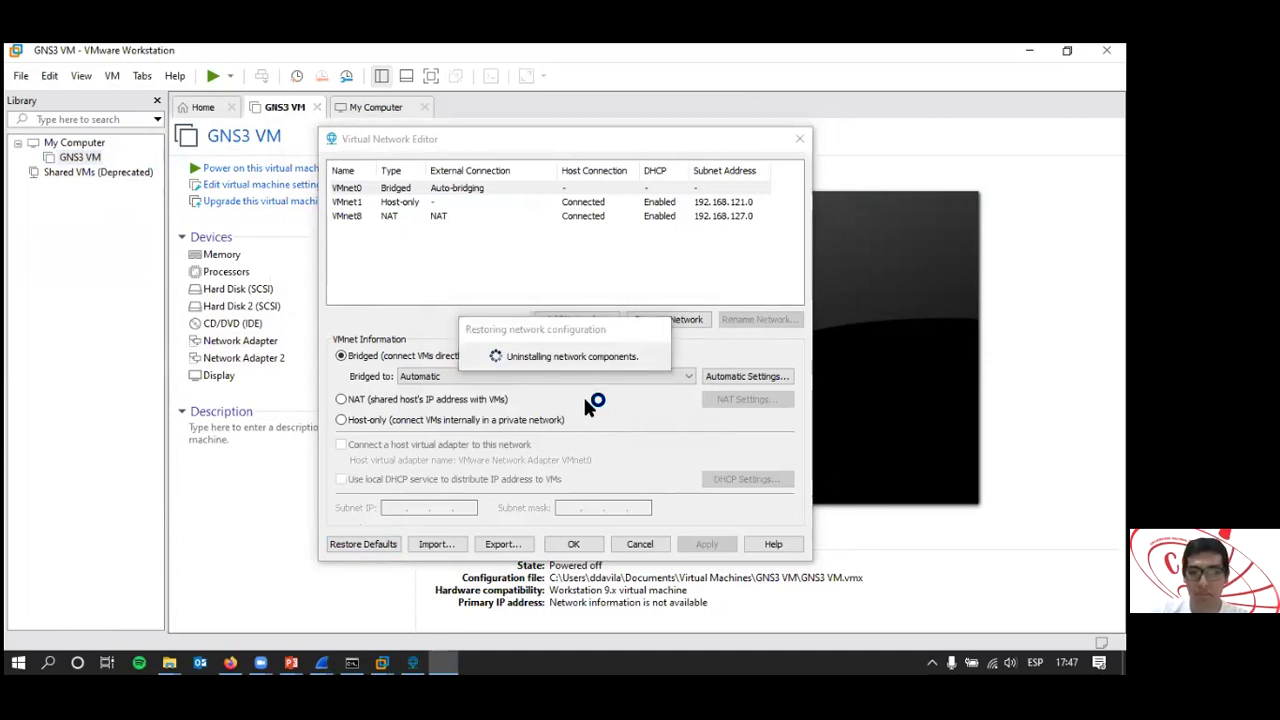
{"action": "mouse_move", "coordinate": [408, 662]}
{"action": "left_click", "coordinate": [487, 656]}
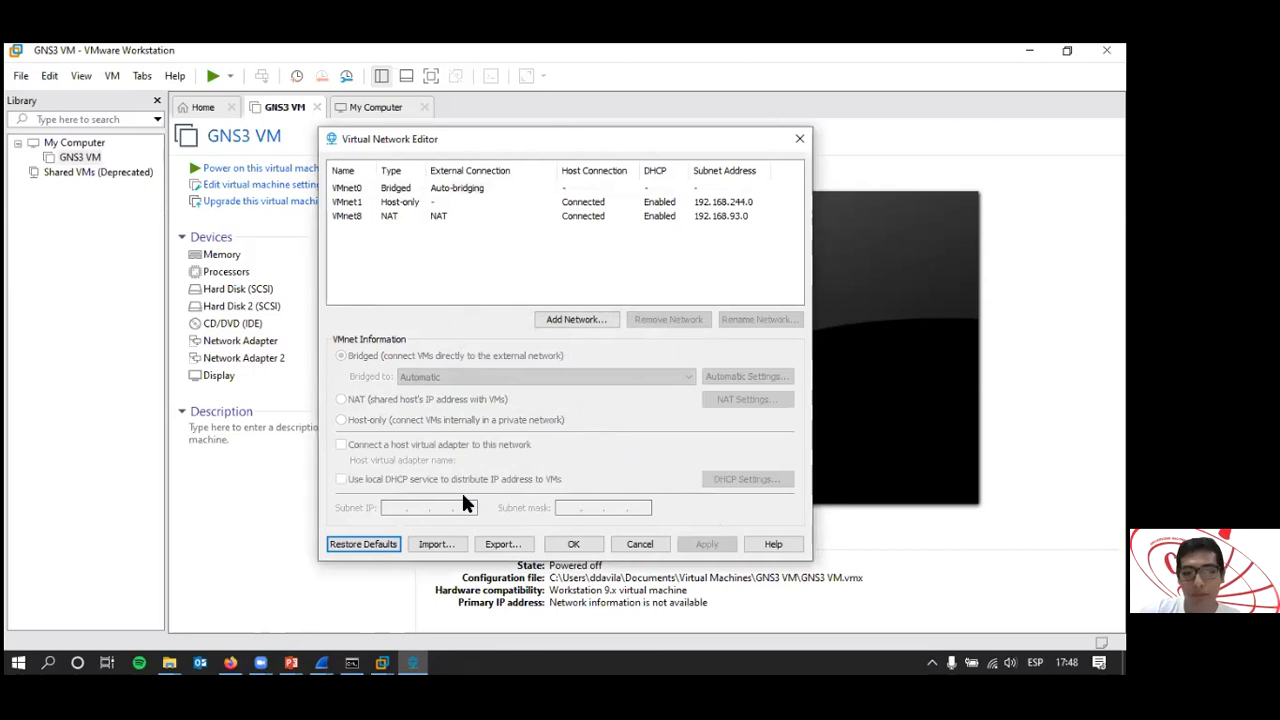
{"action": "left_click", "coordinate": [580, 545]}
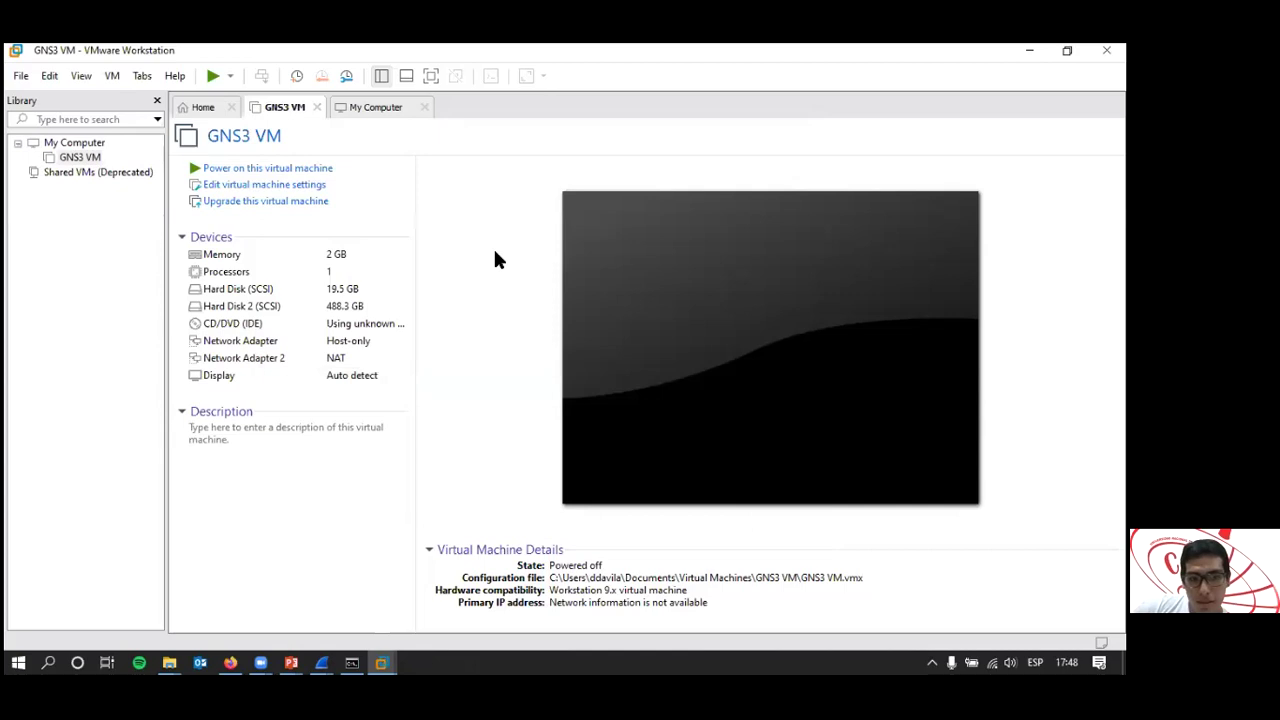
Close VMware Workstation and launch GNS3 as administrator, allowing it to make changes.
{"action": "key", "text": "alt+F4"}
{"action": "right_click", "coordinate": [271, 457]}
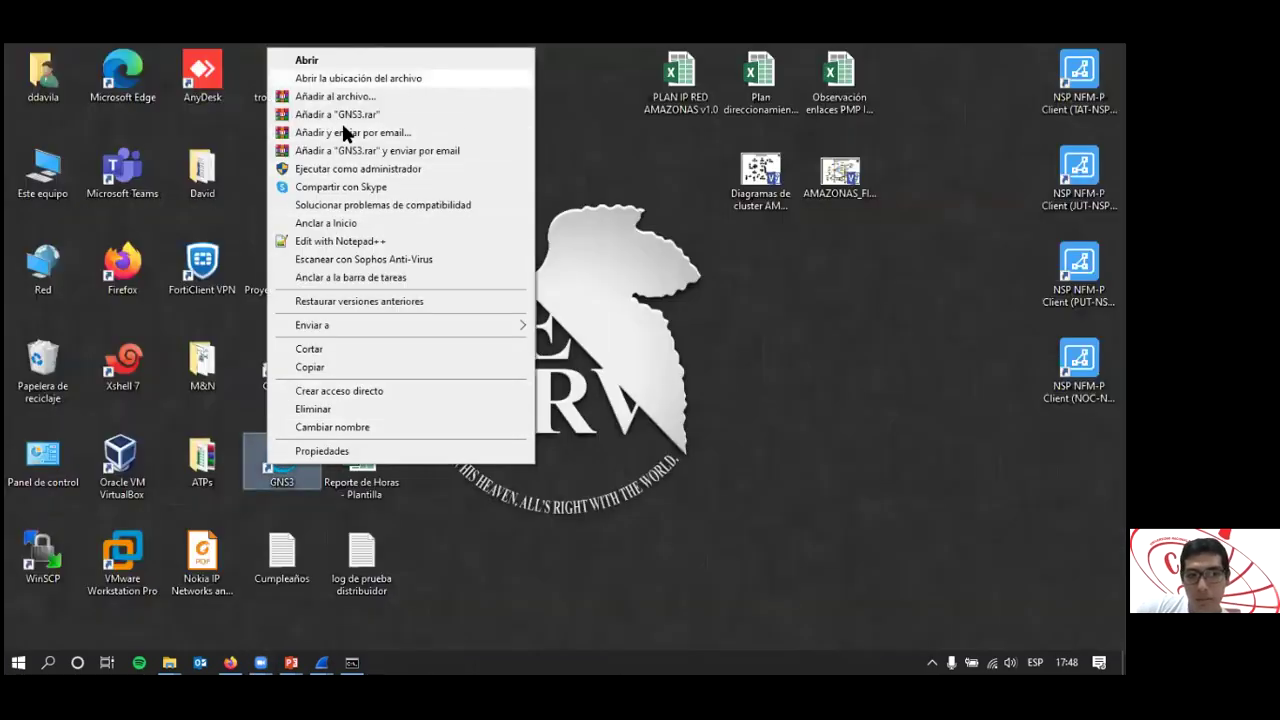
{"action": "left_click", "coordinate": [345, 169]}
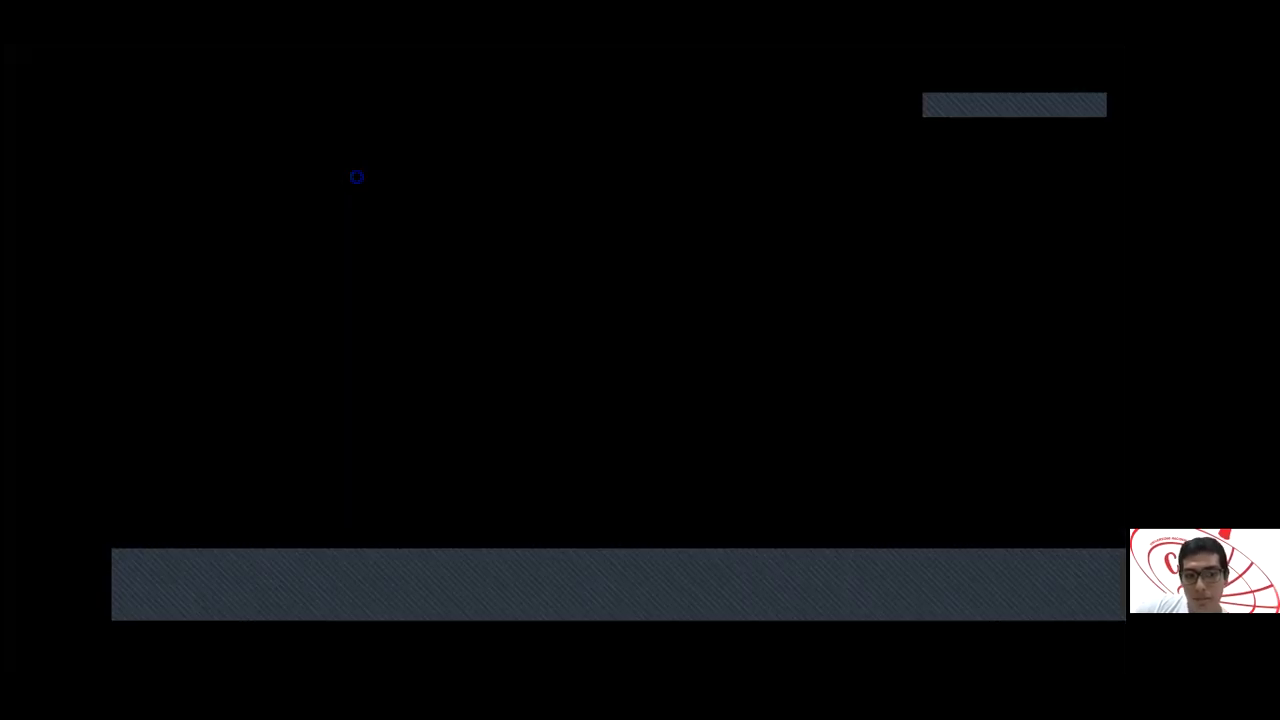
{"action": "left_click", "coordinate": [479, 431]}
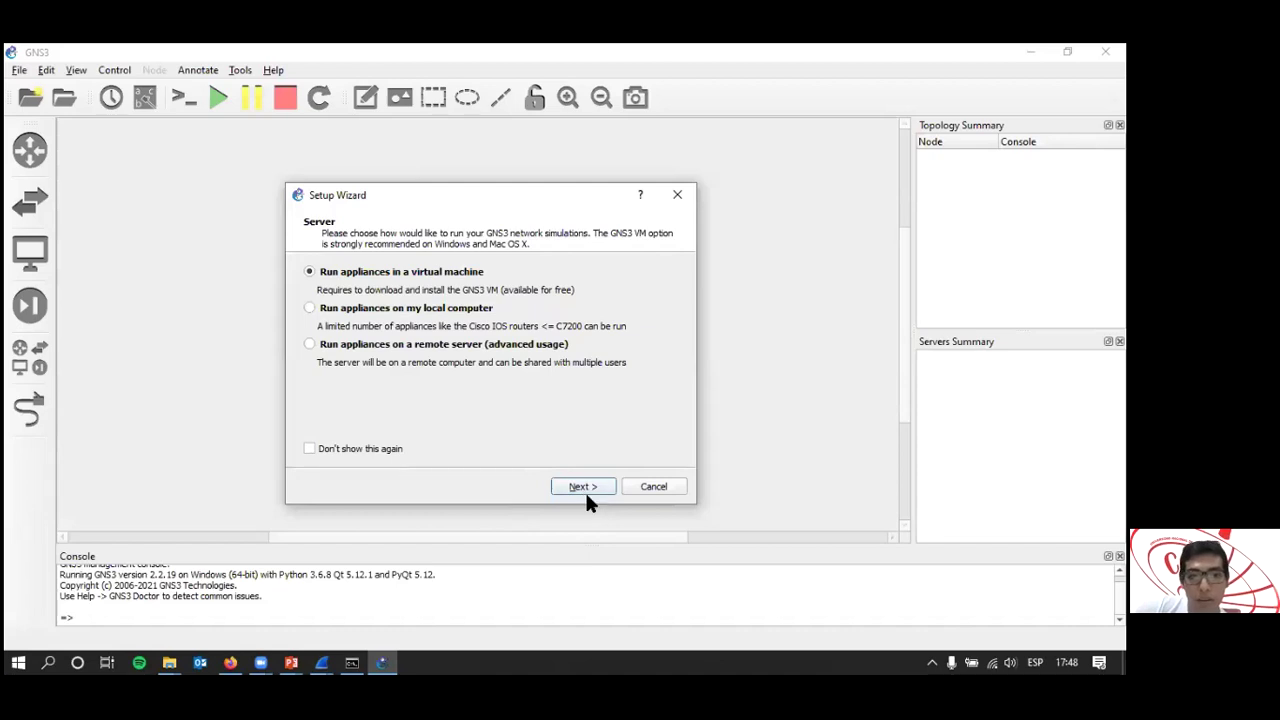
Examine the local server path and host binding options in the Setup Wizard, keeping localhost, and cancel the wizard.
{"action": "left_click", "coordinate": [581, 486]}
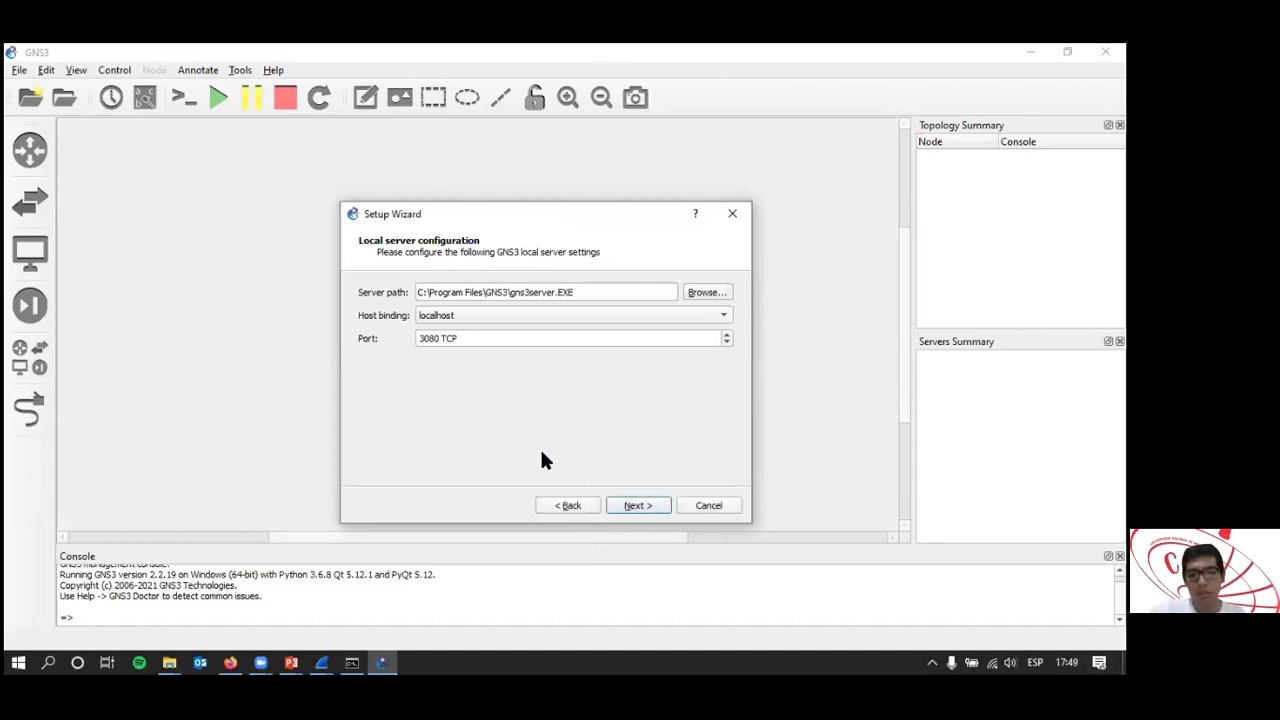
{"action": "left_click_drag", "start_coordinate": [575, 221], "coordinate": [576, 284]}
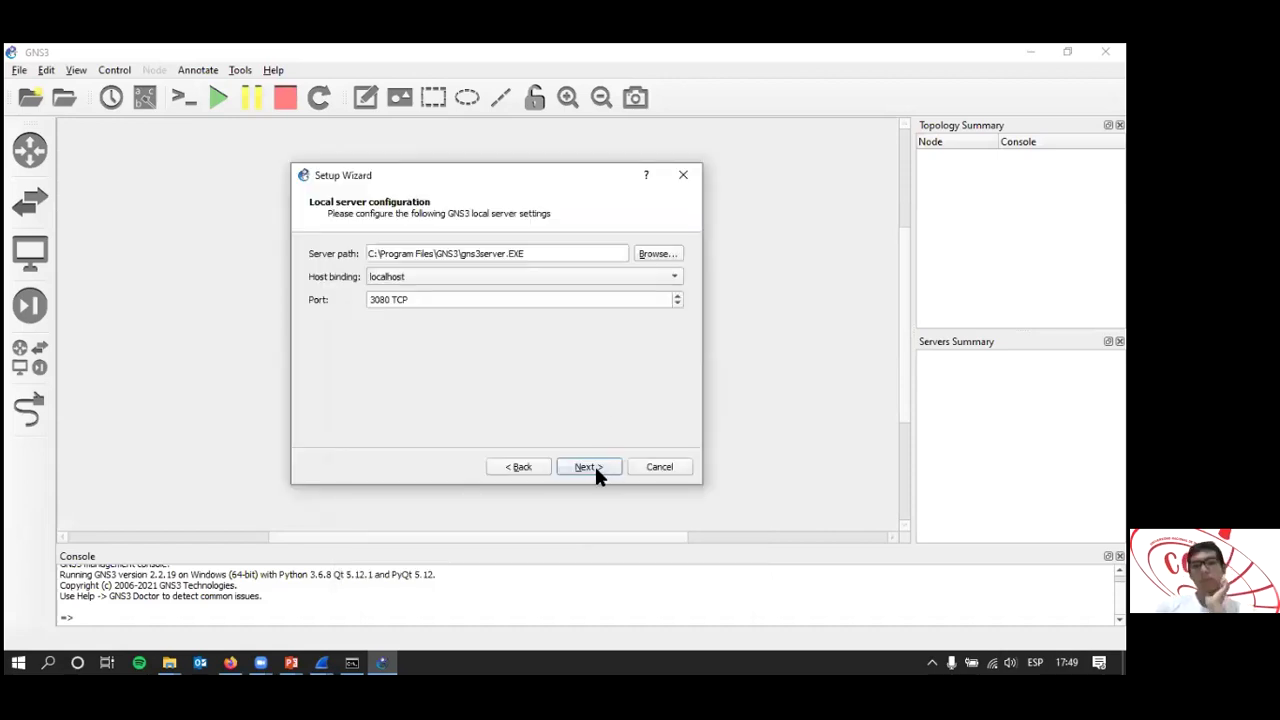
{"action": "left_click", "coordinate": [520, 464]}
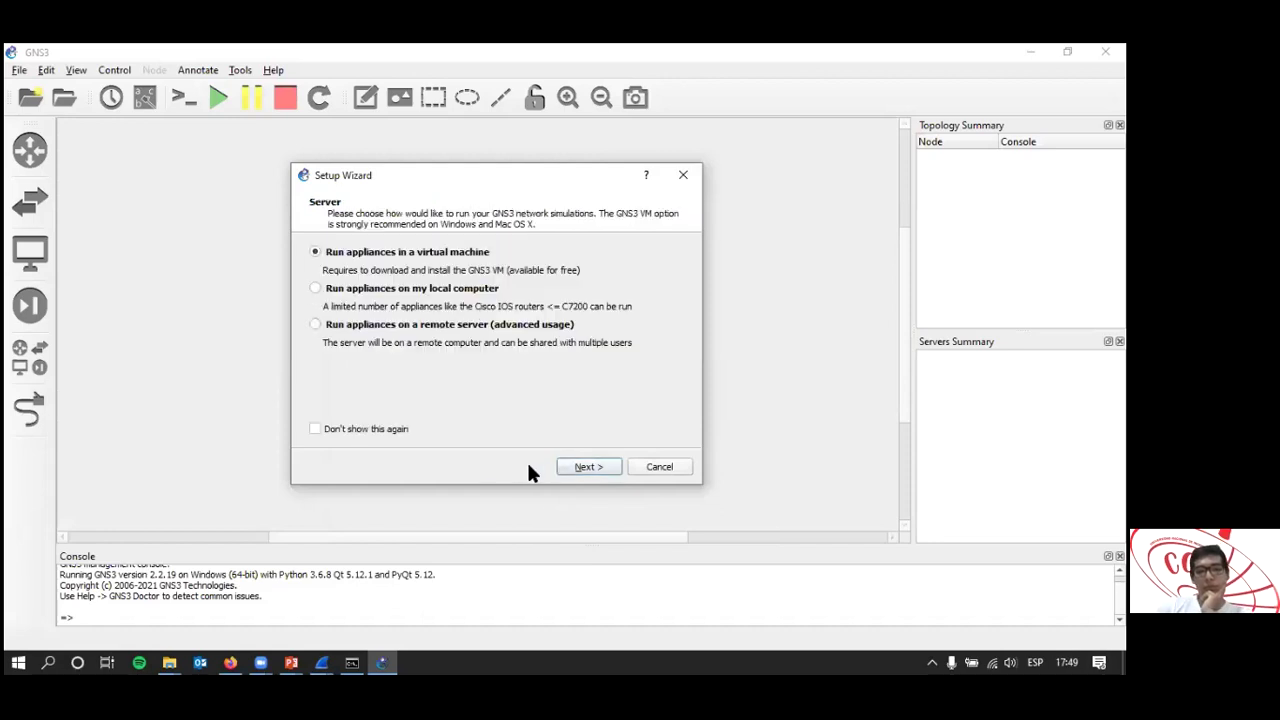
{"action": "left_click", "coordinate": [581, 470]}
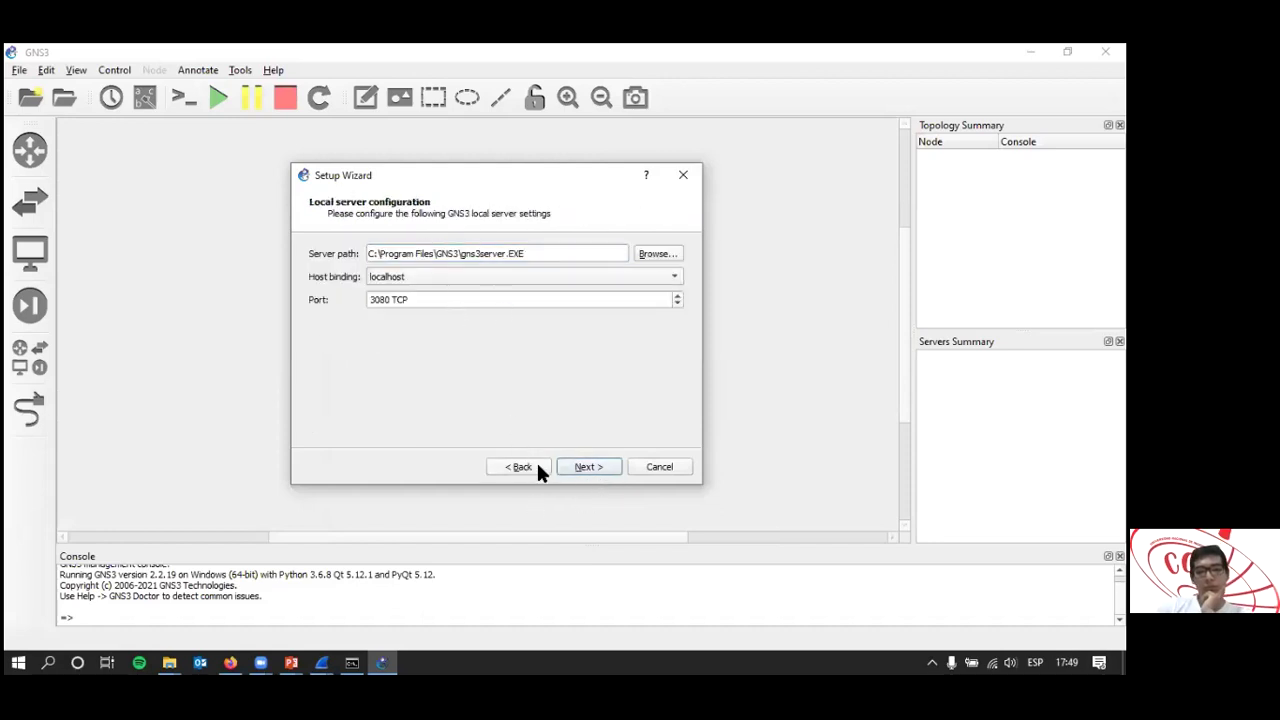
{"action": "left_click", "coordinate": [657, 253]}
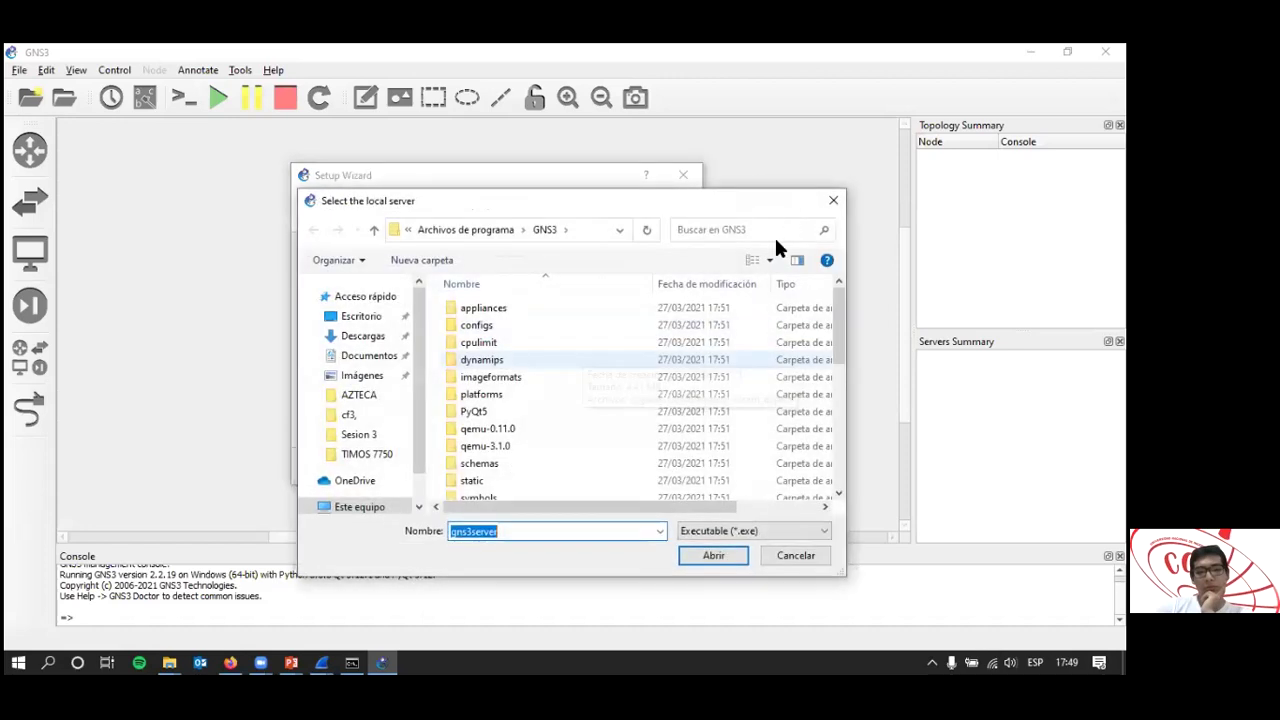
{"action": "left_click", "coordinate": [832, 200]}
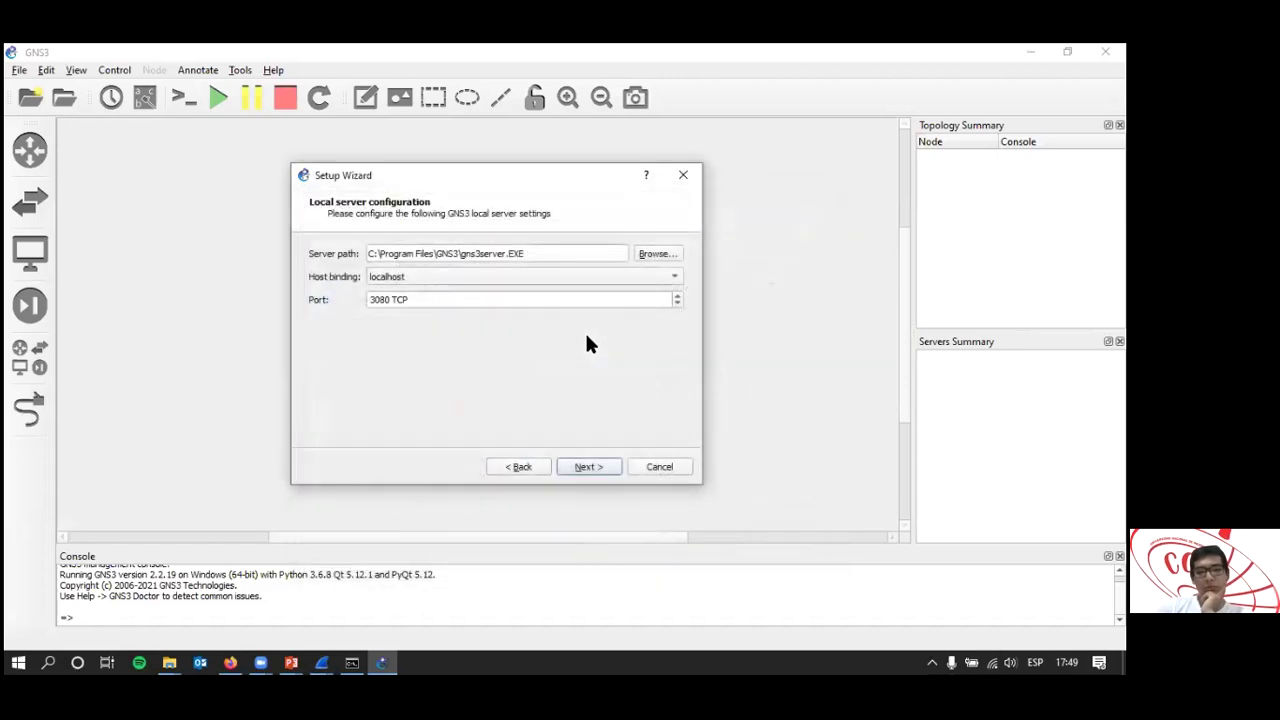
{"action": "left_click", "coordinate": [634, 276]}
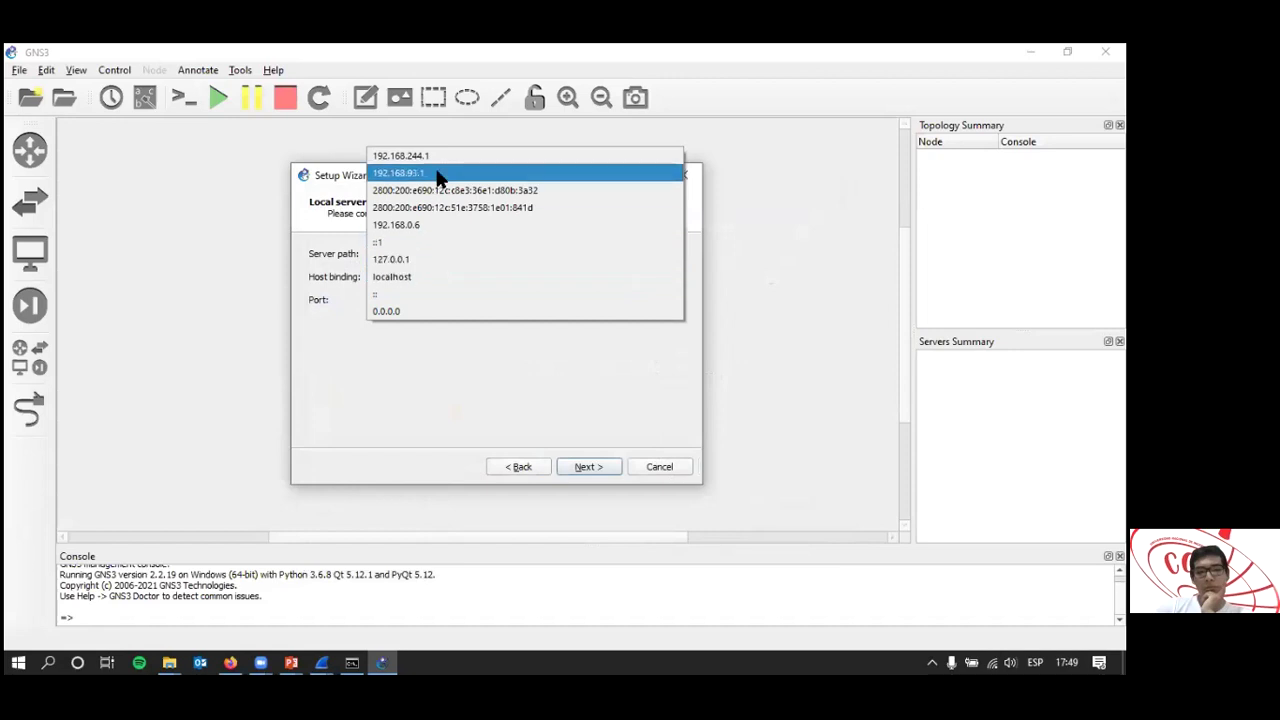
{"action": "left_click", "coordinate": [400, 276]}
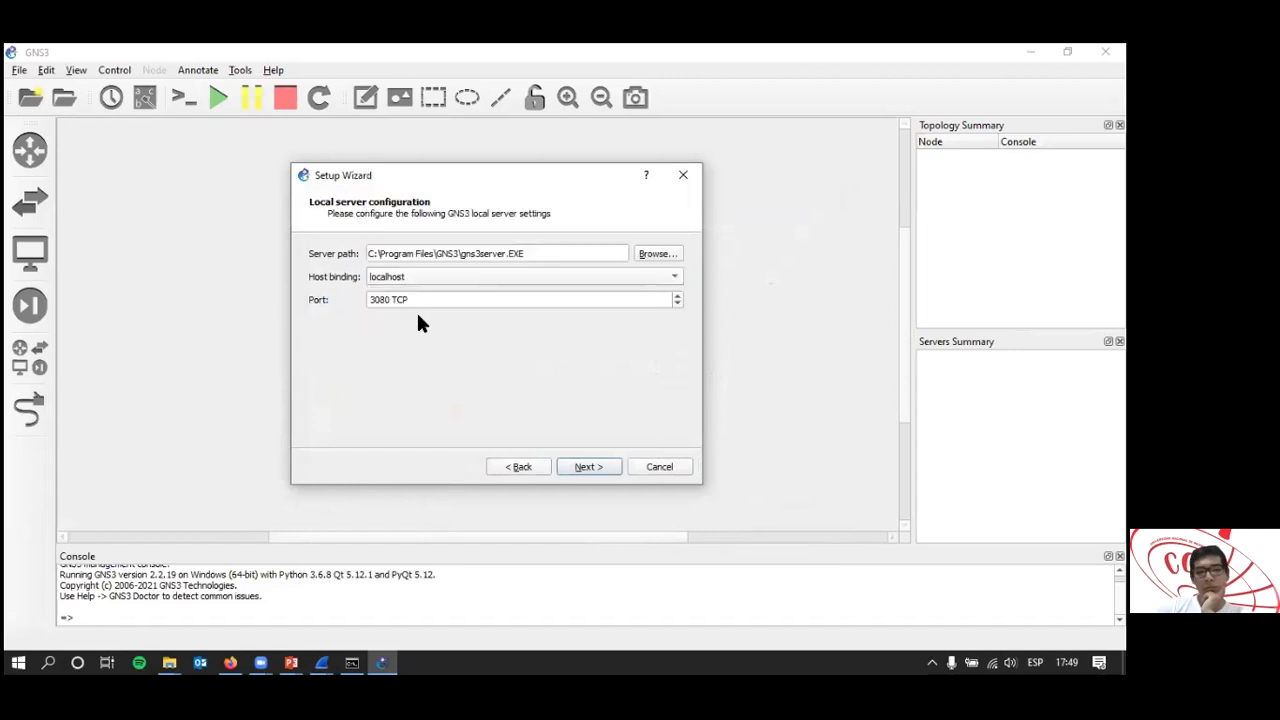
{"action": "left_click", "coordinate": [660, 467]}
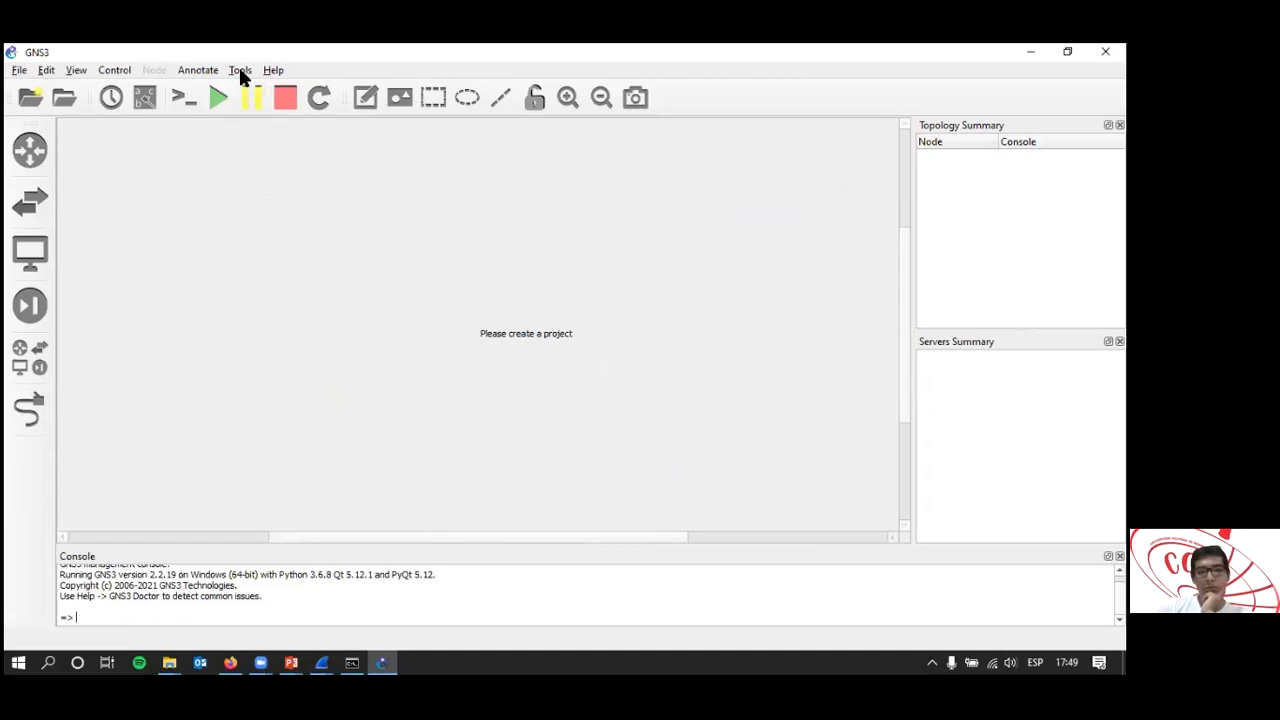
{"action": "left_click", "coordinate": [273, 70]}
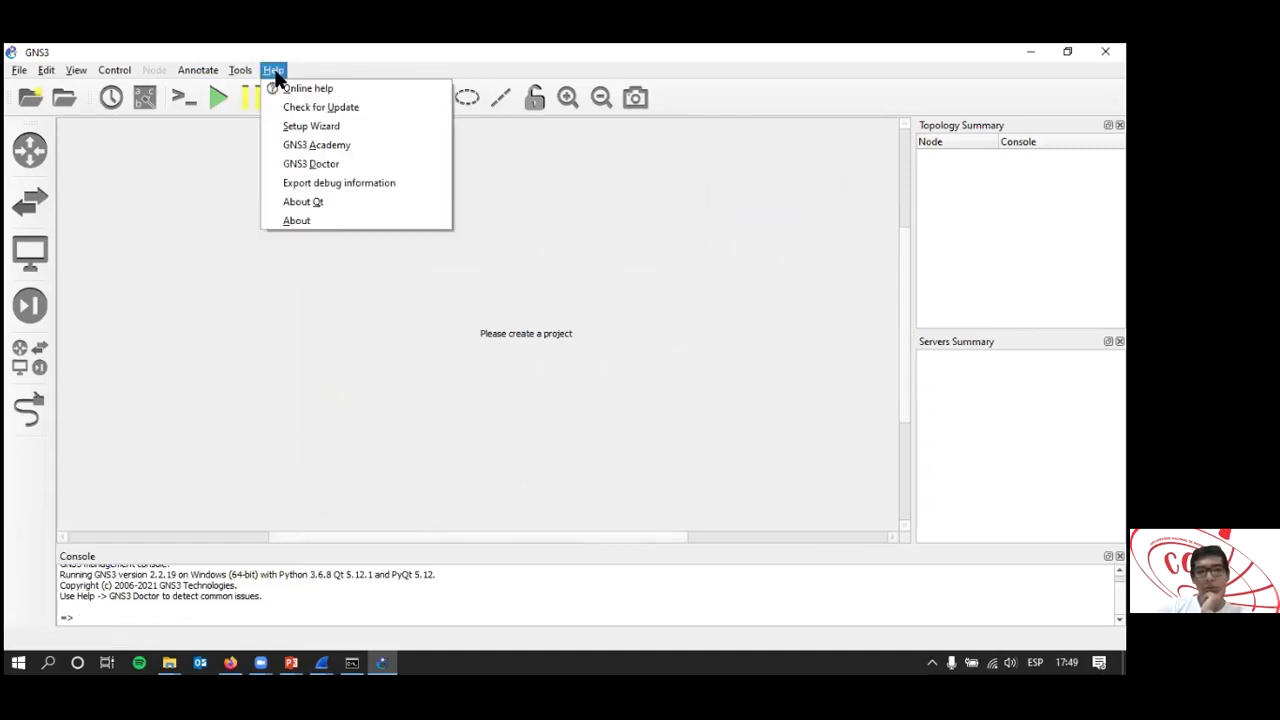
{"action": "left_click", "coordinate": [326, 143]}
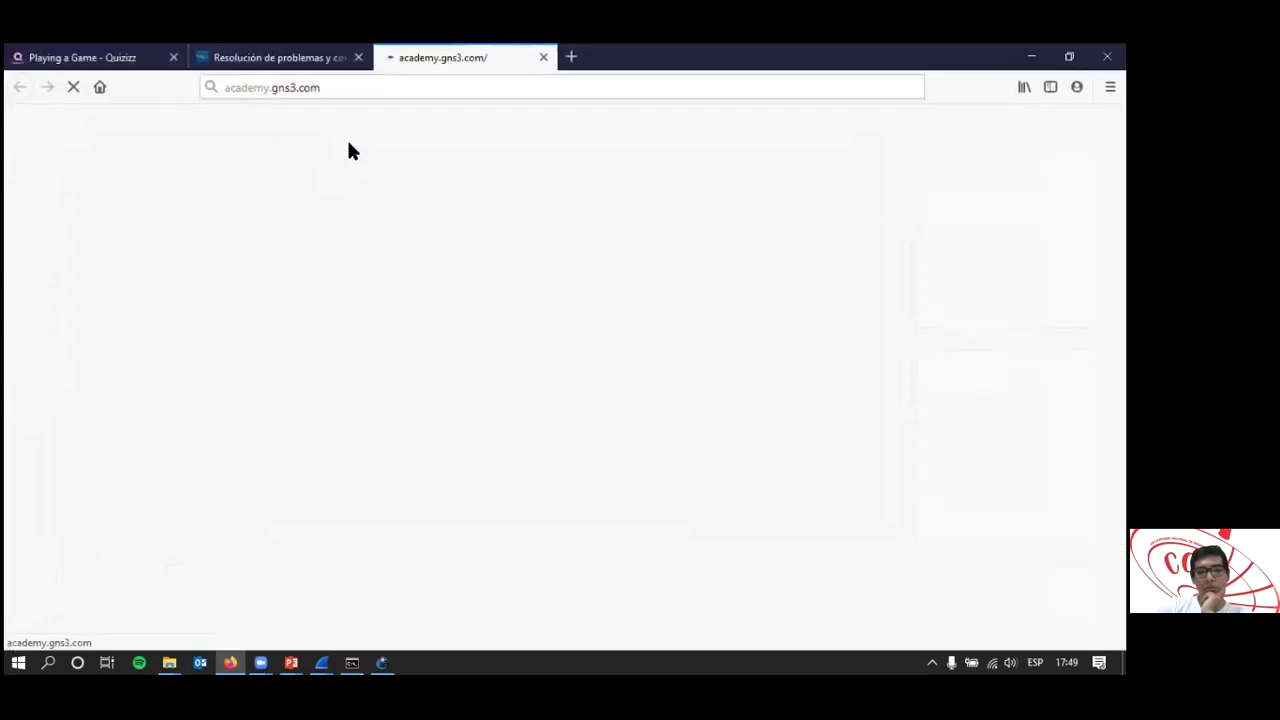
{"action": "left_click", "coordinate": [542, 55]}
{"action": "key", "text": "alt+Tab"}
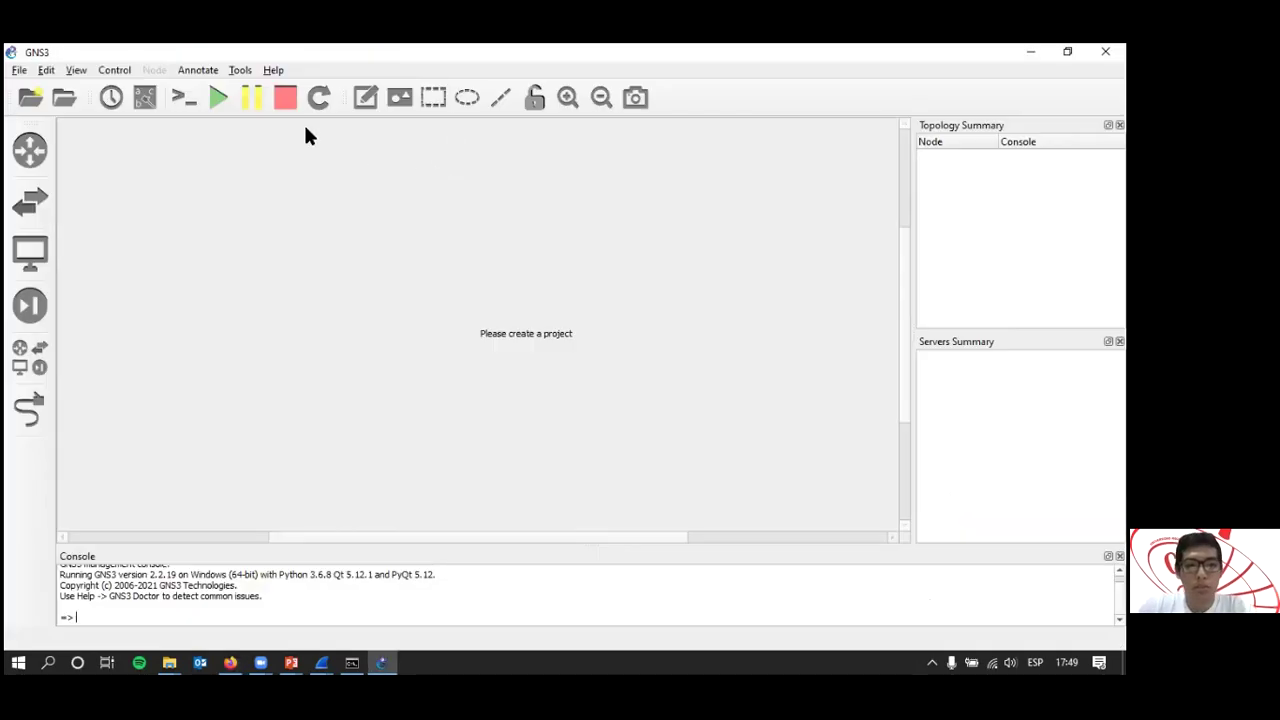
{"action": "left_click", "coordinate": [273, 70]}
{"action": "left_click", "coordinate": [318, 125]}
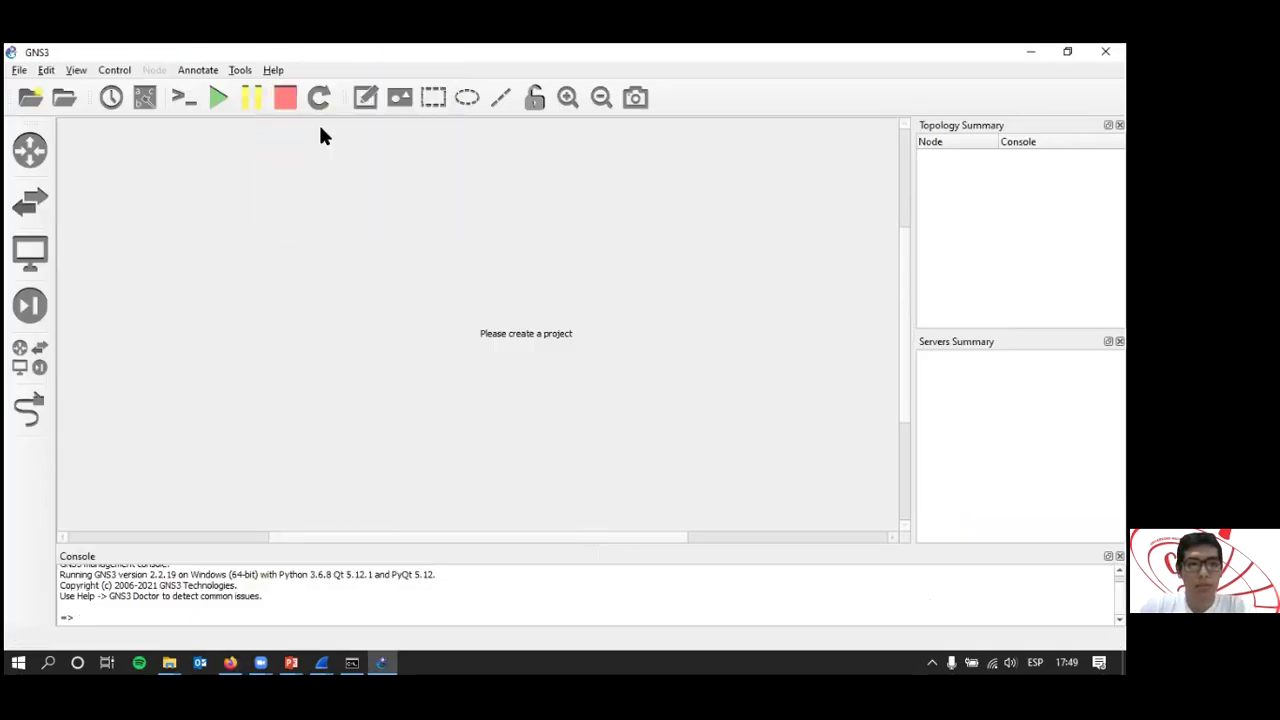
{"action": "left_click", "coordinate": [660, 486]}
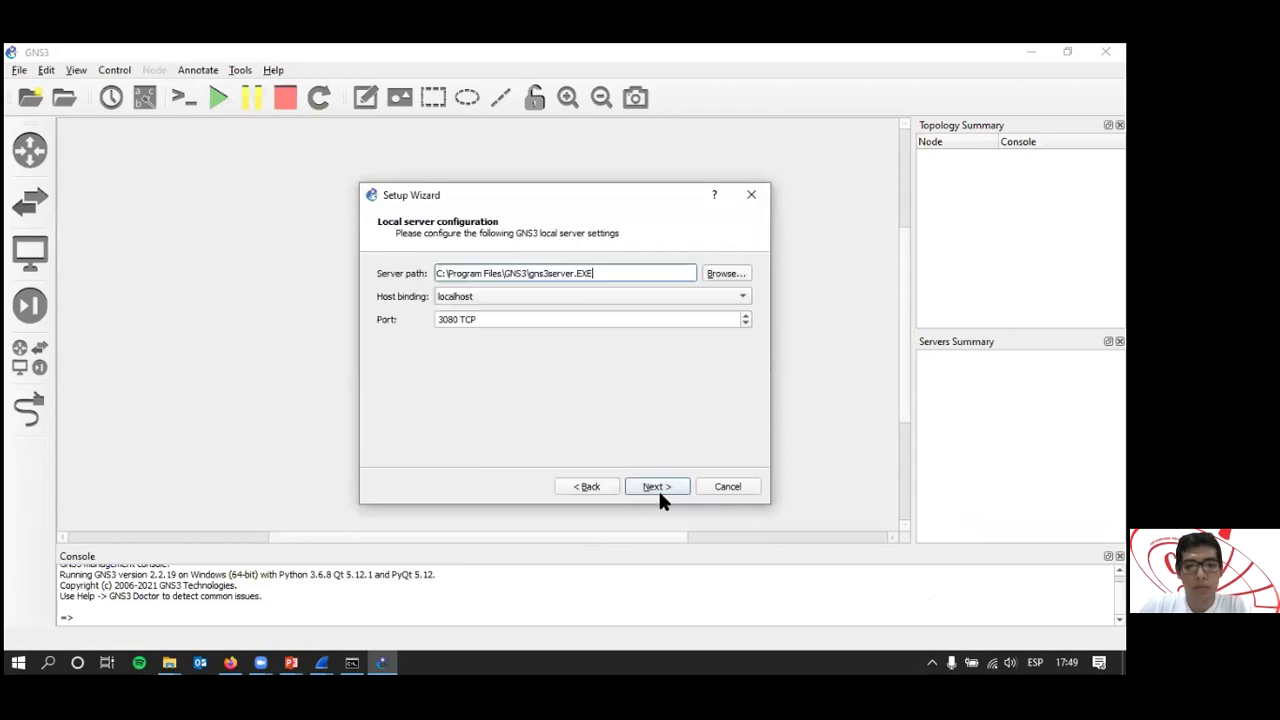
{"action": "left_click", "coordinate": [726, 487]}
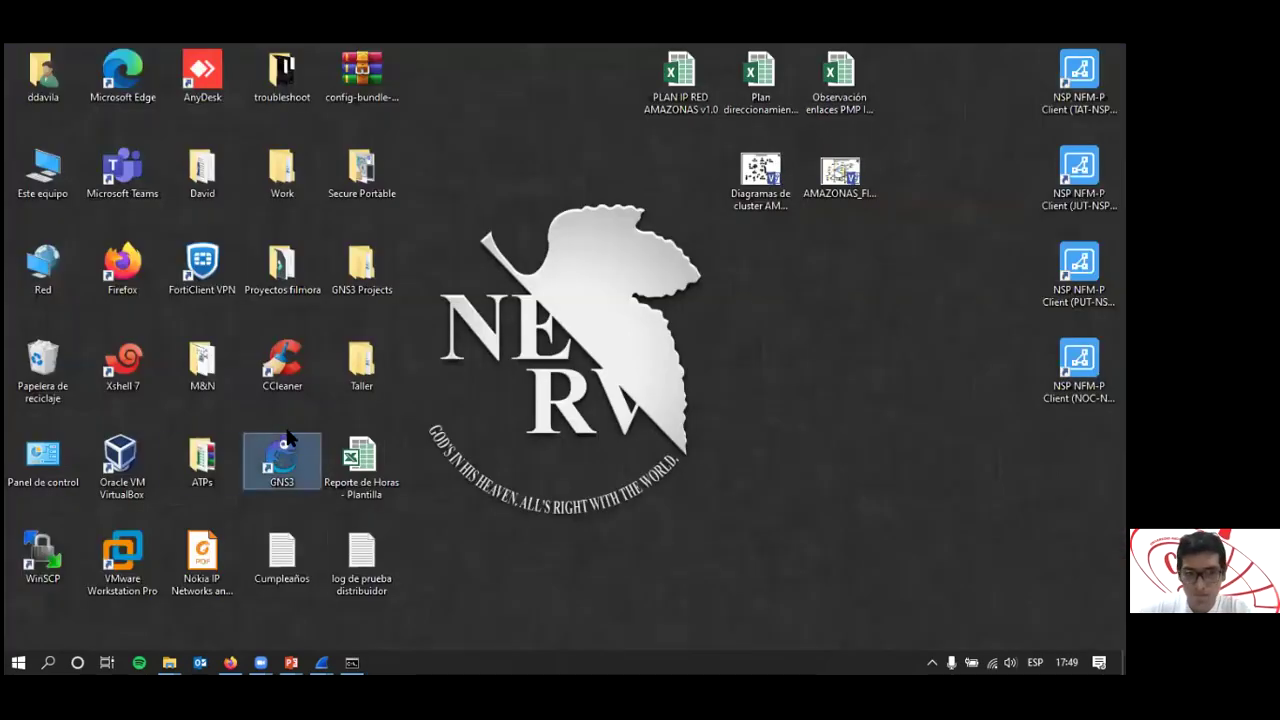
Relaunch GNS3 as administrator and advance the Setup Wizard to the local server configuration, running appliances in a virtual machine.
{"action": "right_click", "coordinate": [271, 444]}
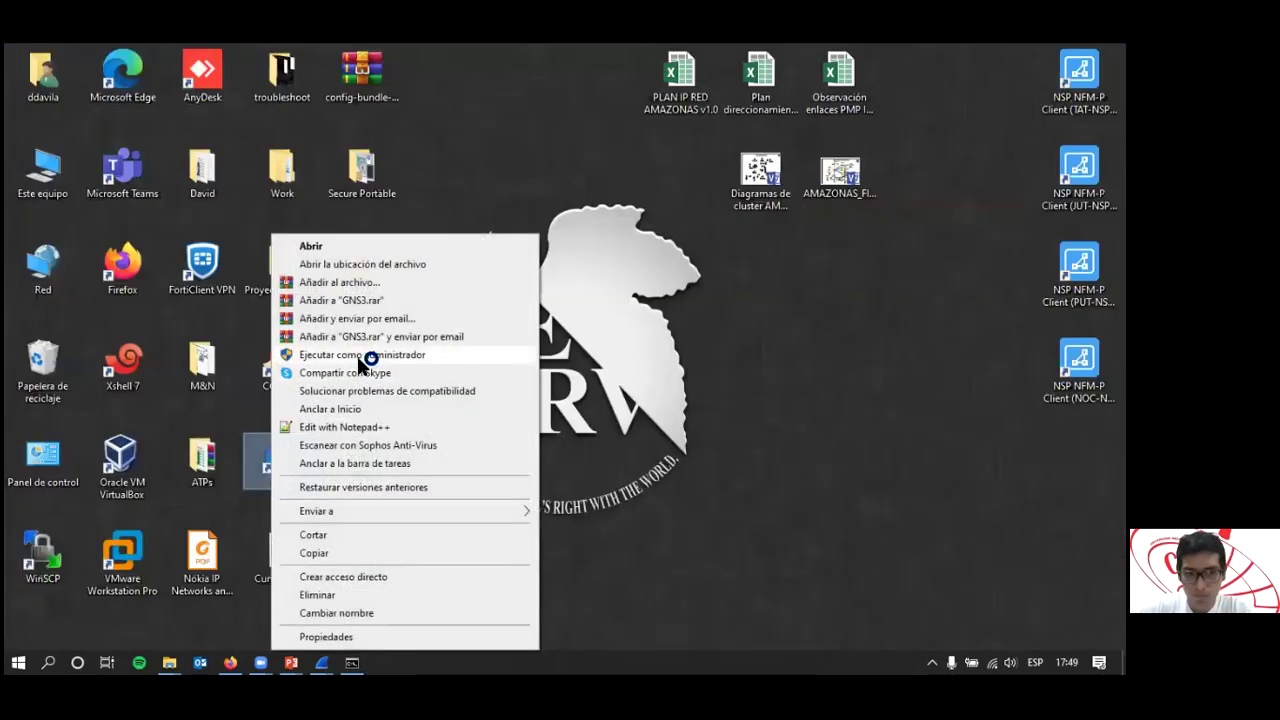
{"action": "left_click", "coordinate": [361, 355]}
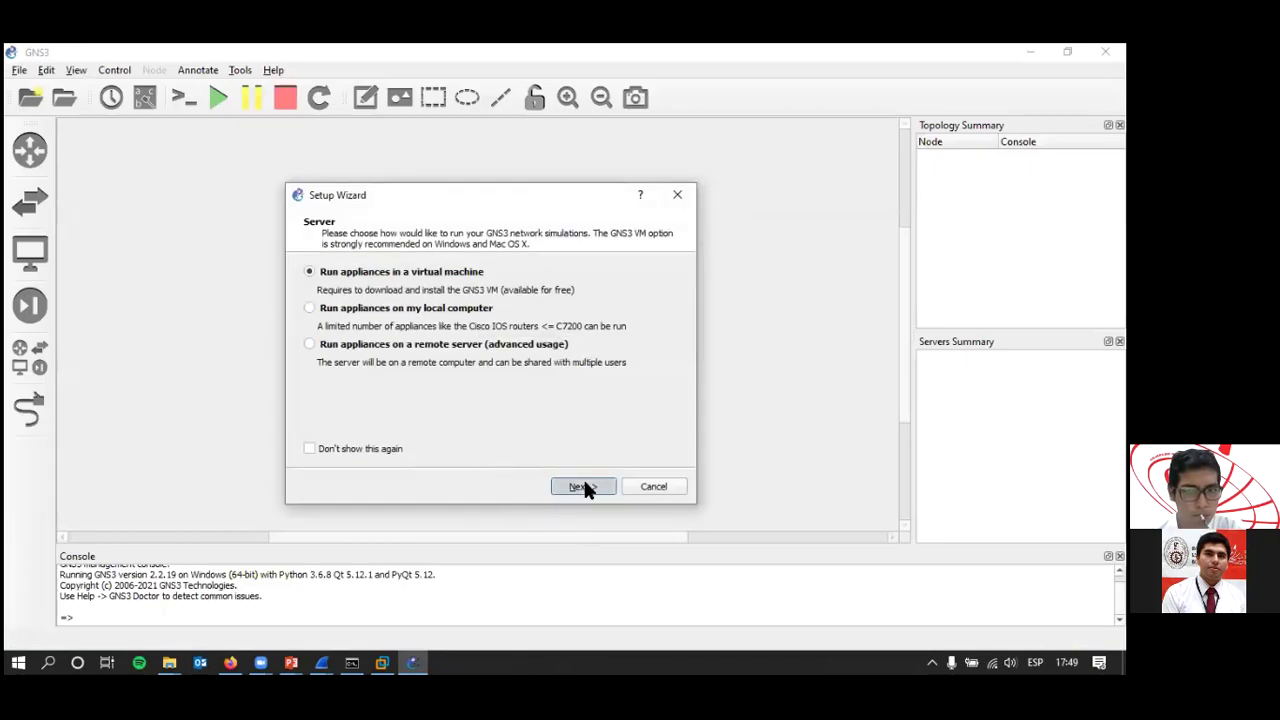
{"action": "left_click", "coordinate": [583, 487]}
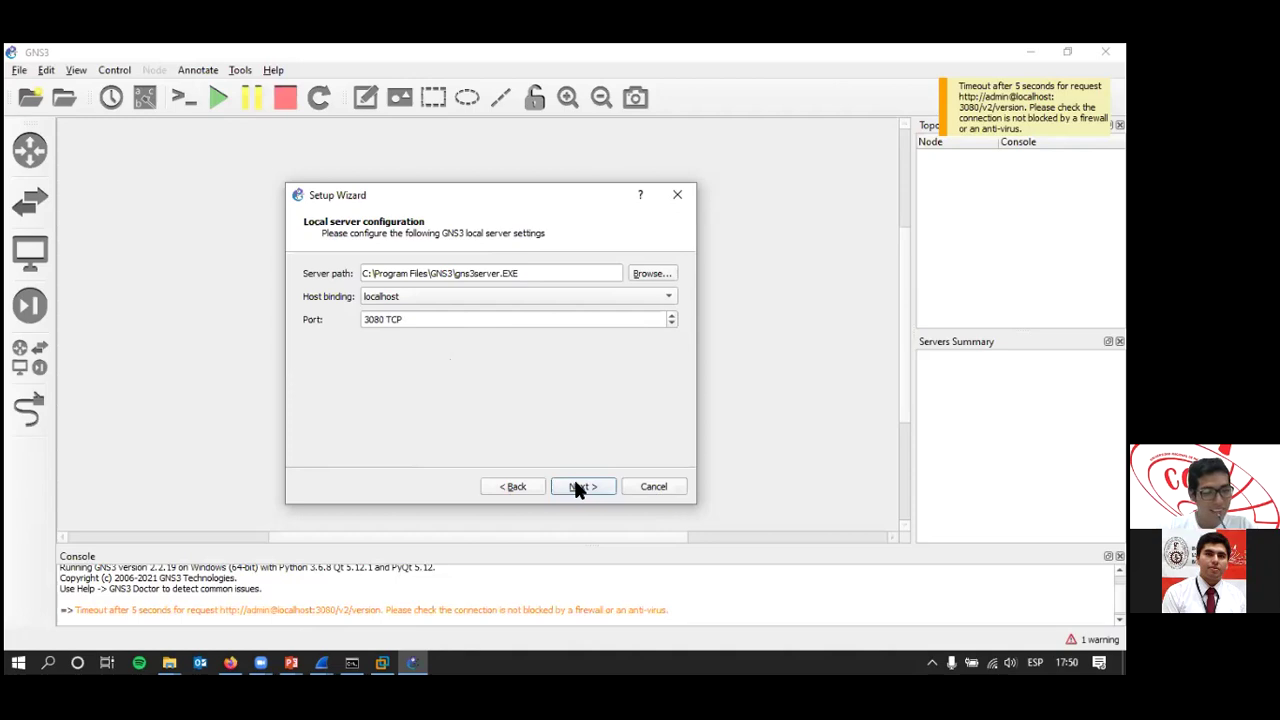
{"action": "left_click", "coordinate": [514, 488]}
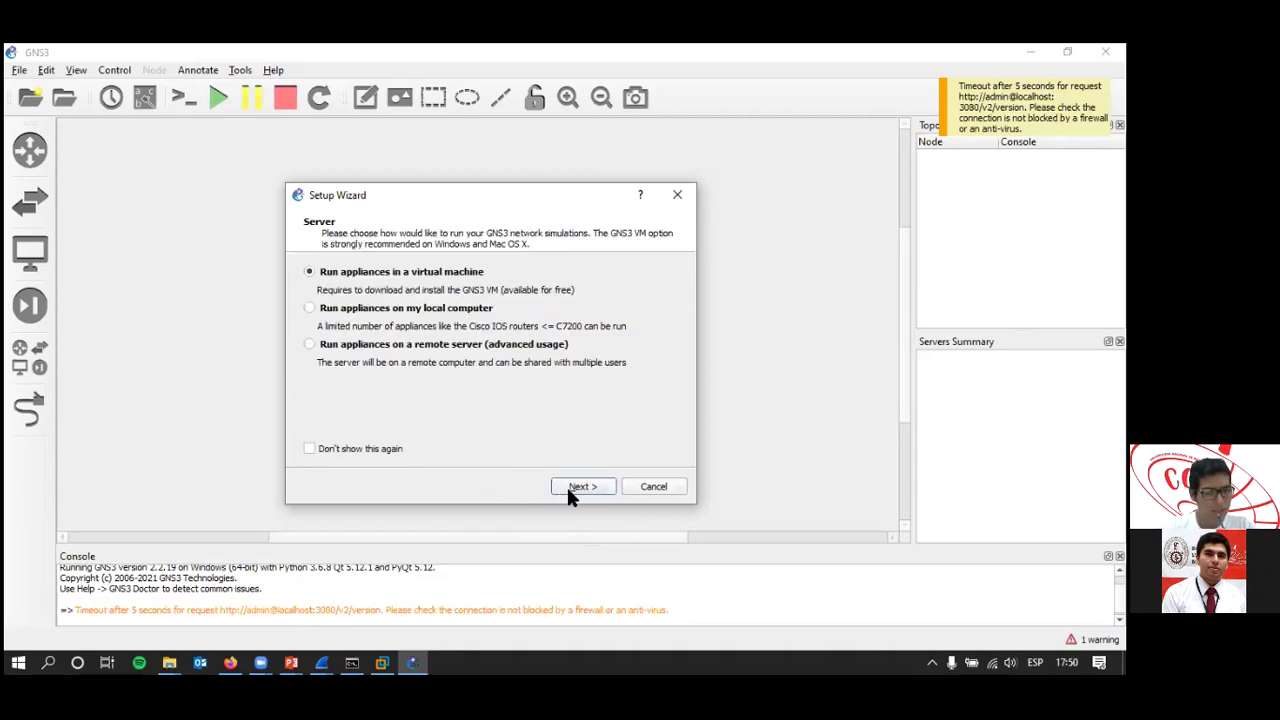
{"action": "left_click", "coordinate": [568, 490]}
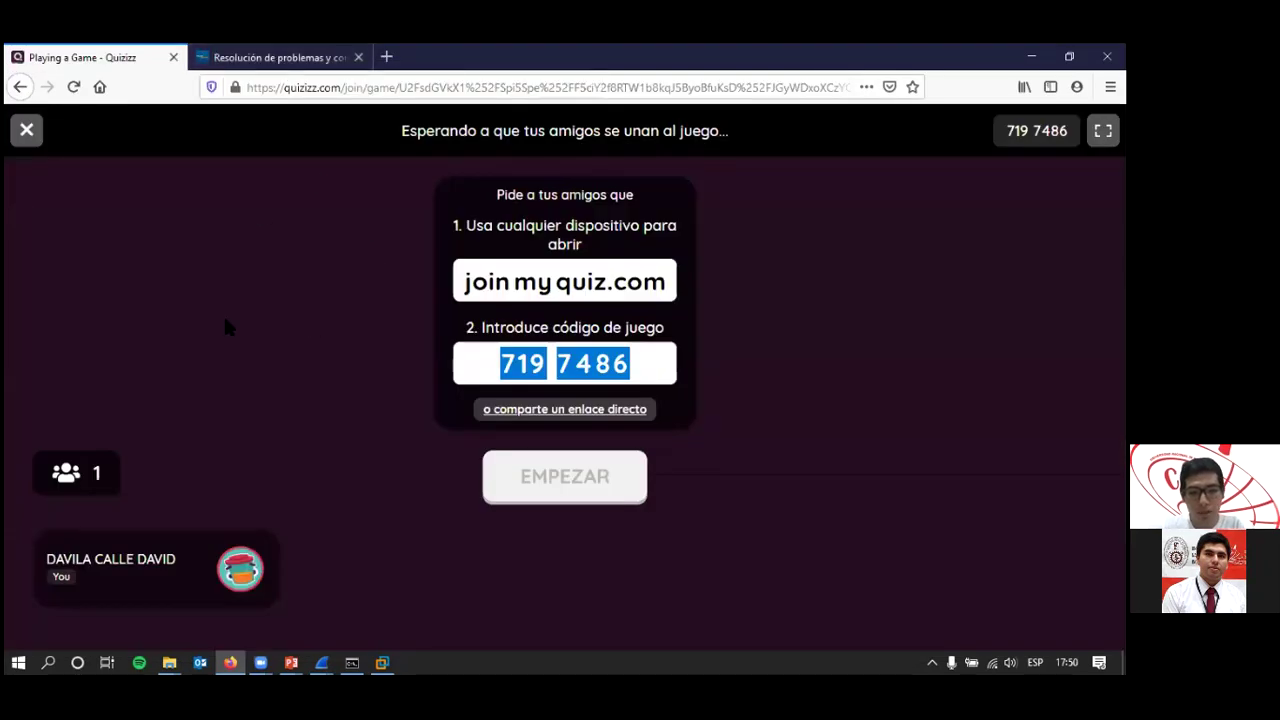
Switch to the Quizizz game lobby in the browser, copy its direct join link, and switch to Zoom.
{"action": "left_click", "coordinate": [572, 411]}
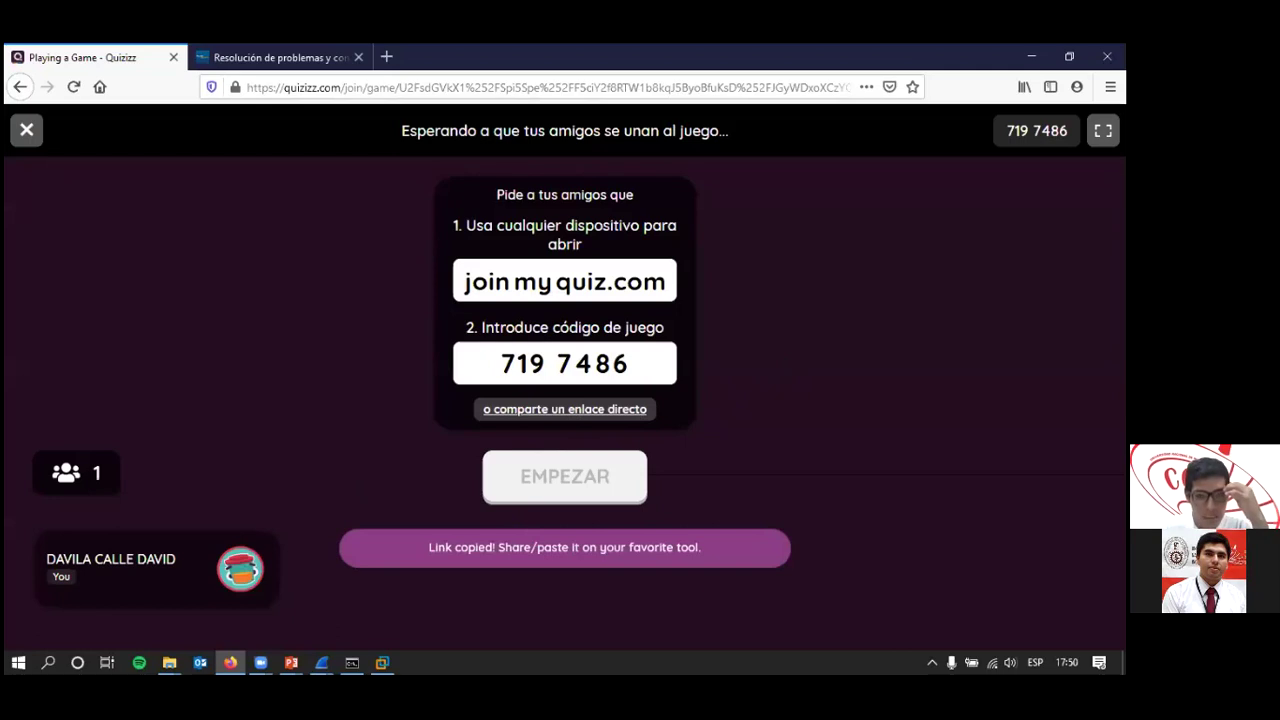
{"action": "mouse_move", "coordinate": [265, 655]}
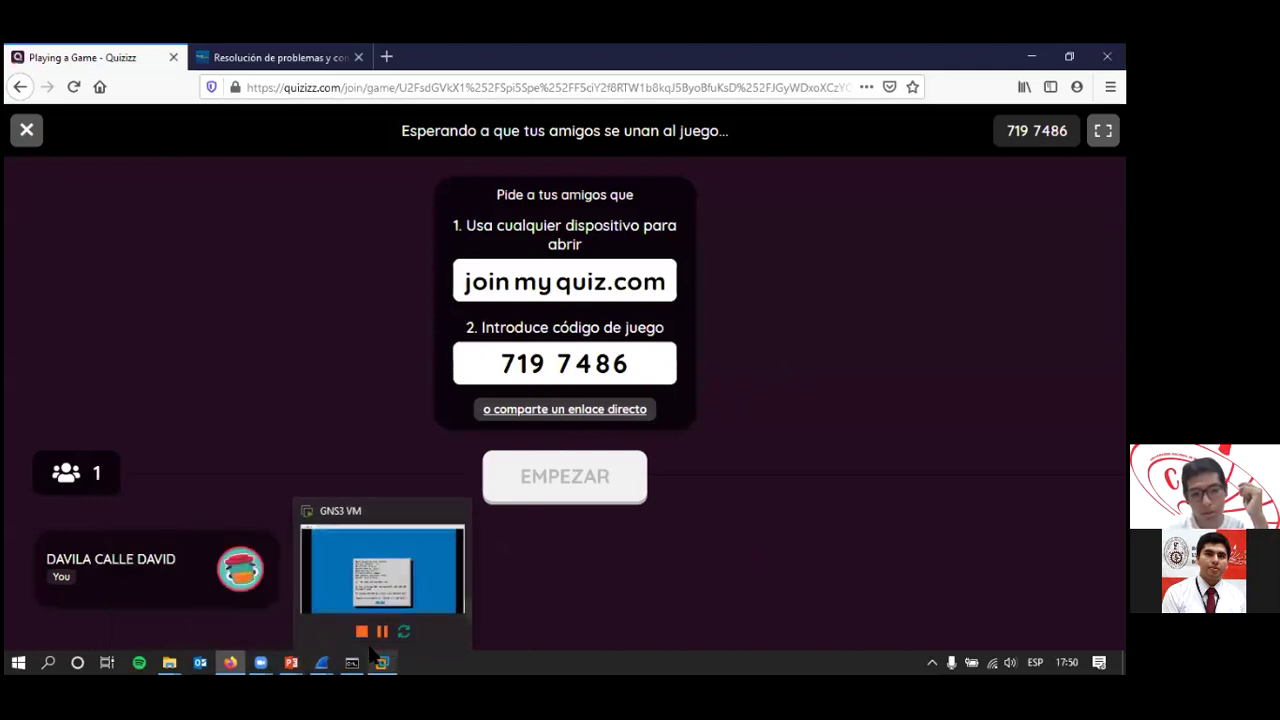
{"action": "mouse_move", "coordinate": [344, 655]}
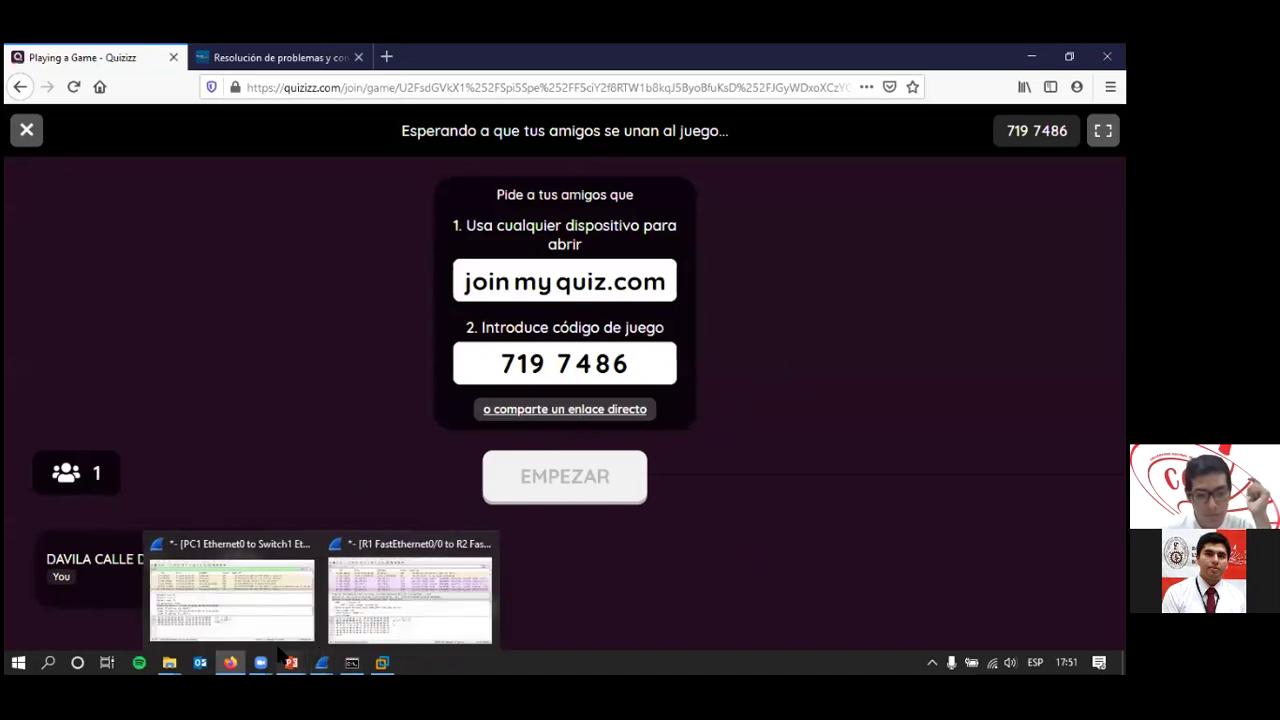
{"action": "mouse_move", "coordinate": [248, 655]}
{"action": "left_click", "coordinate": [222, 632]}
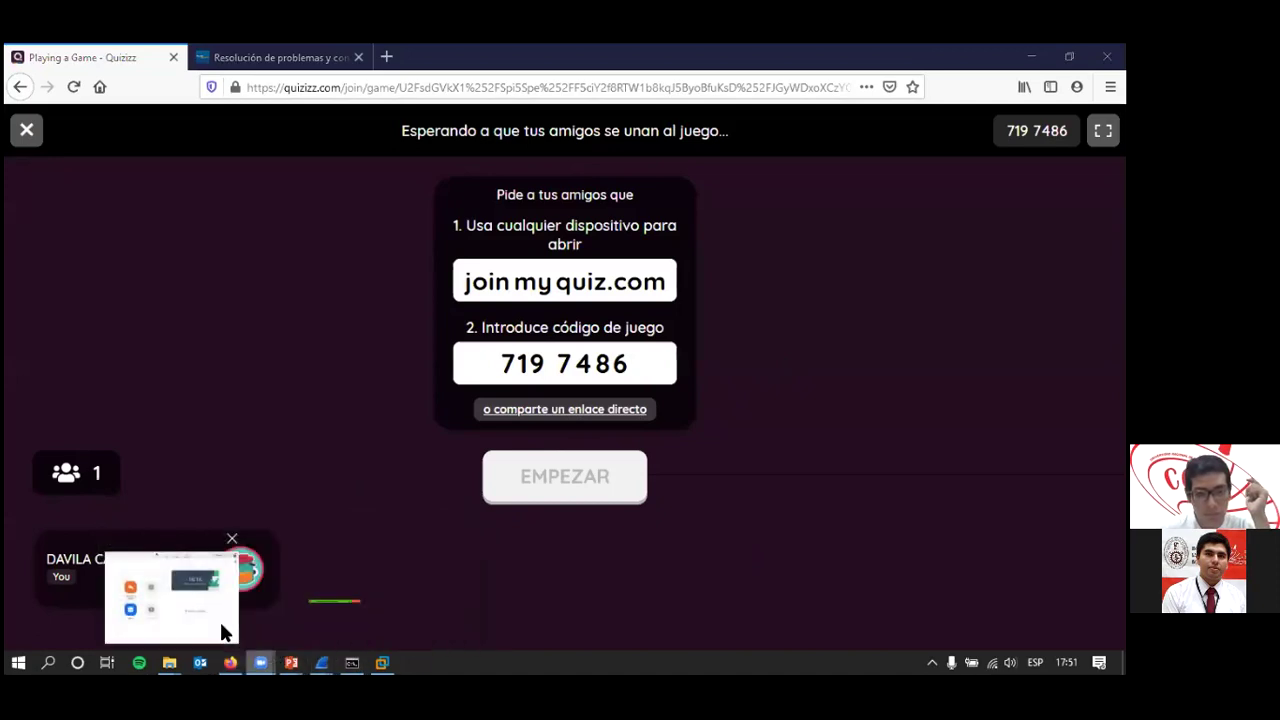
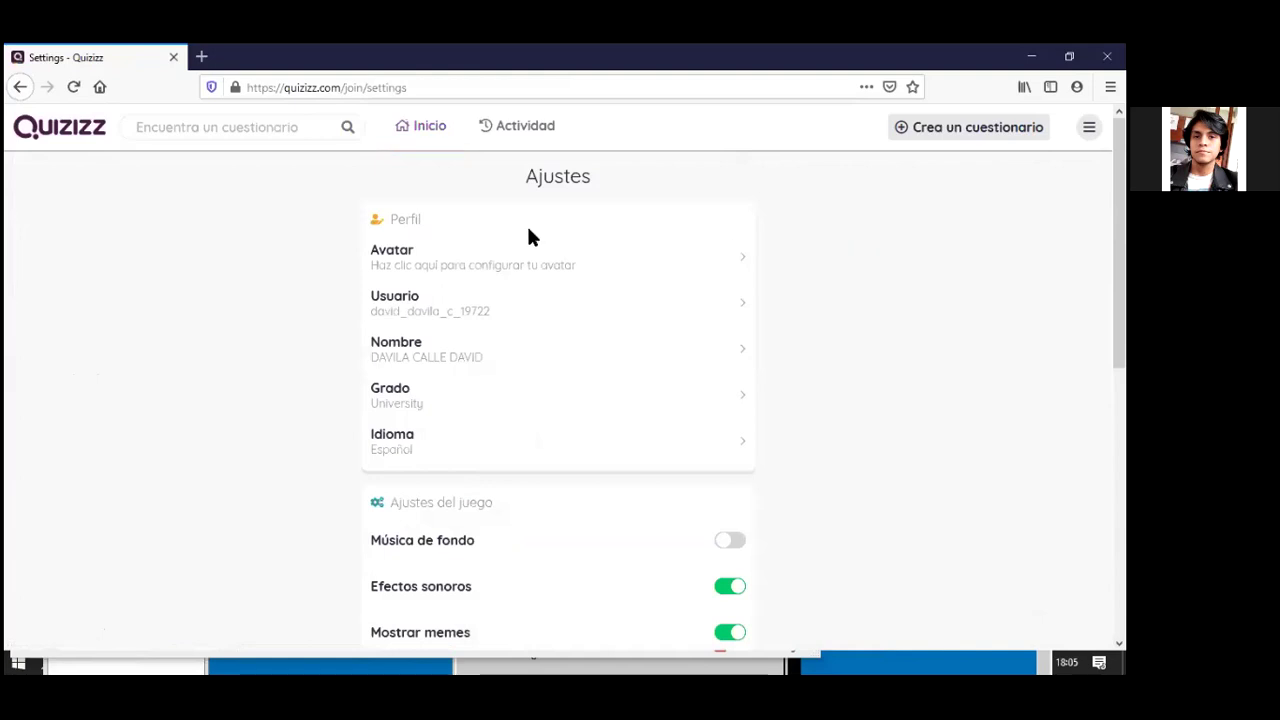
Find the created quiz "Cuestionario 1 Int. Redes de Datos" in the Quizizz activity and open it in the quiz editor.
{"action": "left_click", "coordinate": [20, 87]}
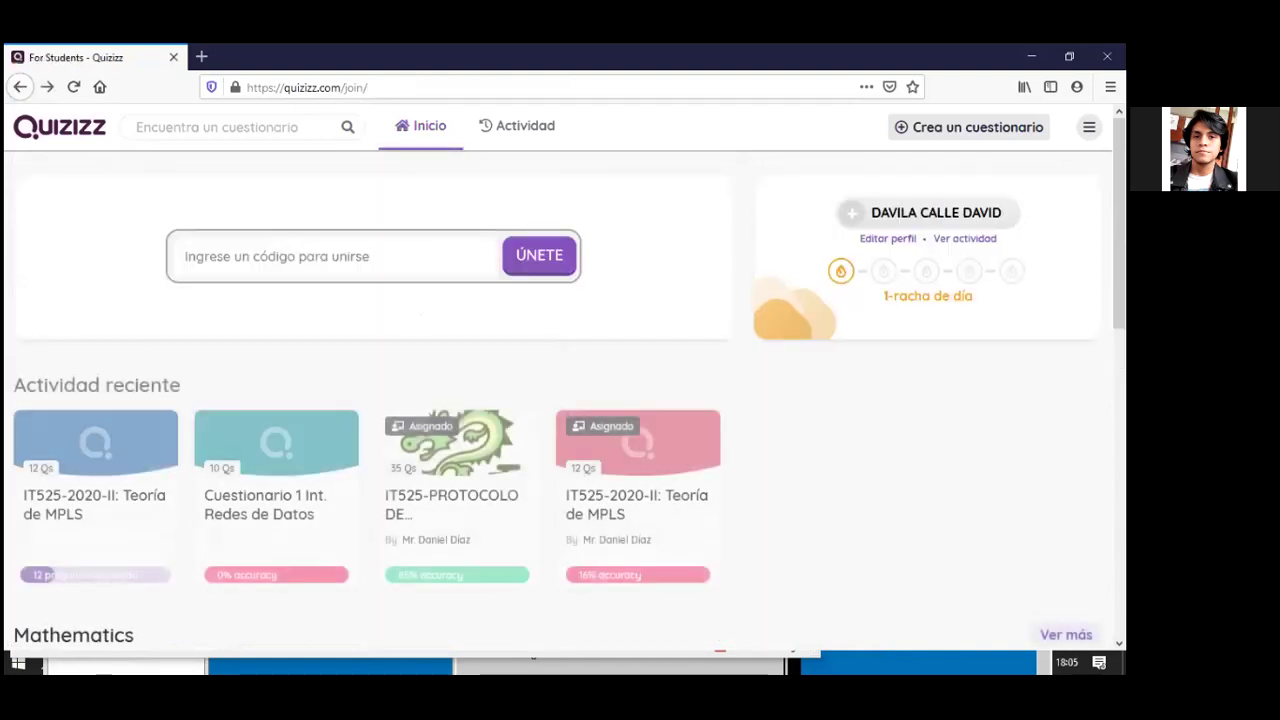
{"action": "left_click", "coordinate": [965, 238]}
{"action": "left_click", "coordinate": [281, 202]}
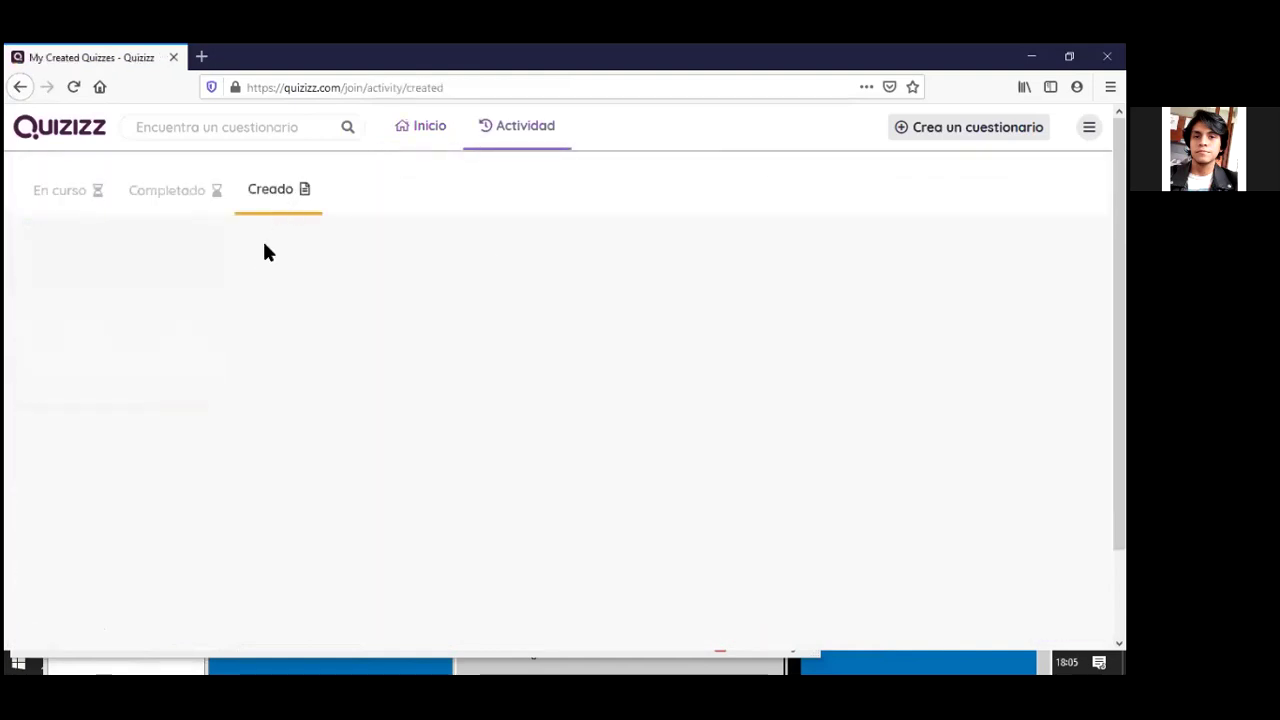
{"action": "right_click", "coordinate": [165, 306]}
{"action": "left_click", "coordinate": [354, 238]}
{"action": "left_click", "coordinate": [185, 343]}
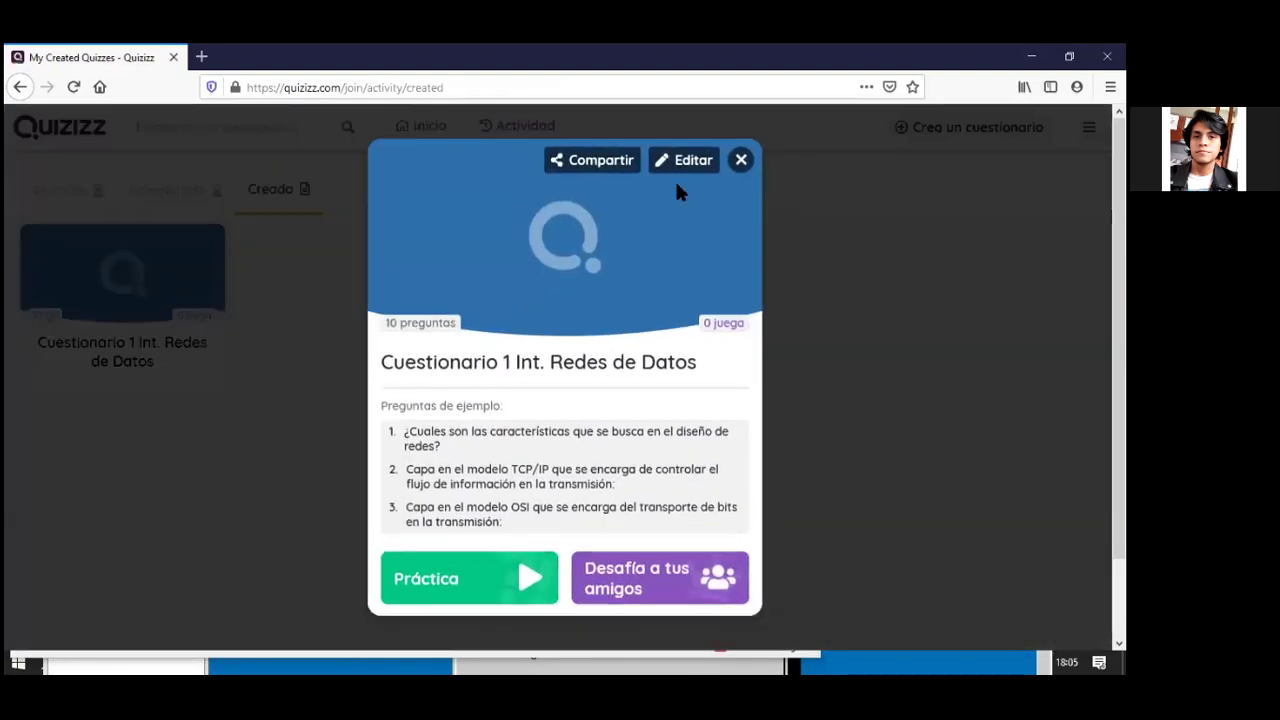
{"action": "left_click", "coordinate": [679, 164]}
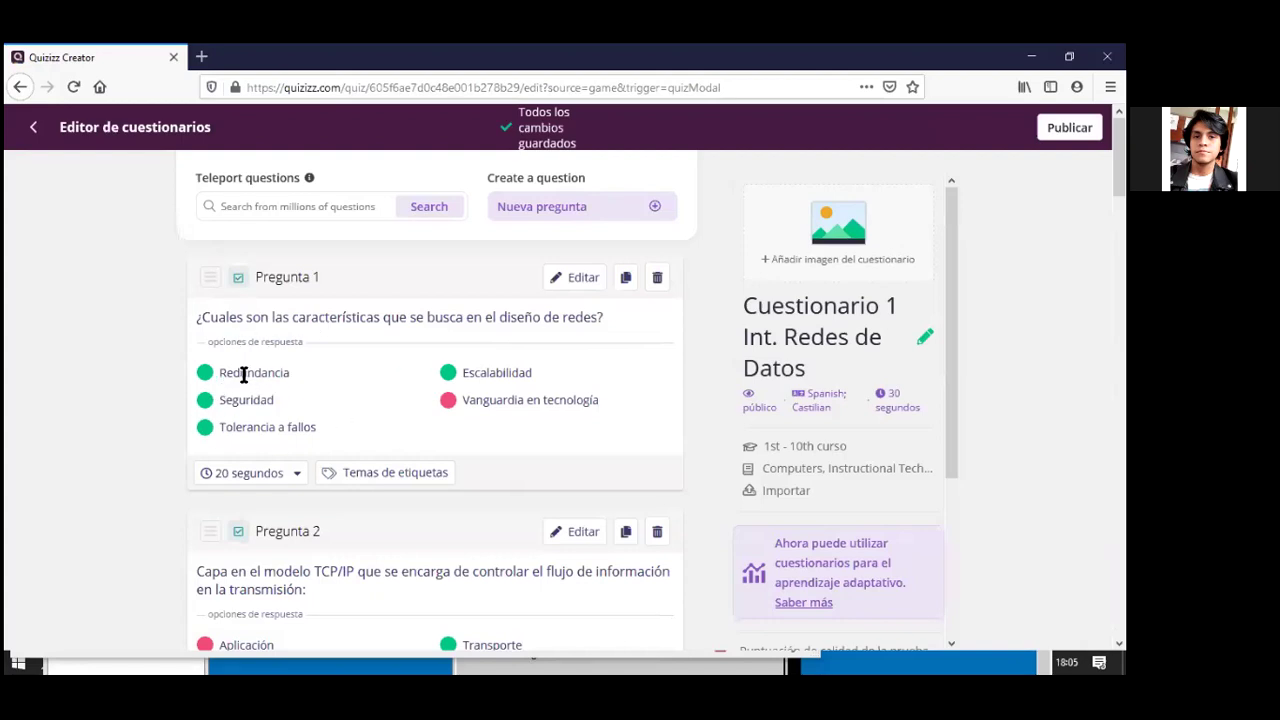
Review the answer options of question 1 on network design characteristics, including Redundancia, Escalabilidad, Tolerancia a fallos and Vanguardia en tecnología.
{"action": "left_click_drag", "start_coordinate": [241, 372], "coordinate": [324, 392]}
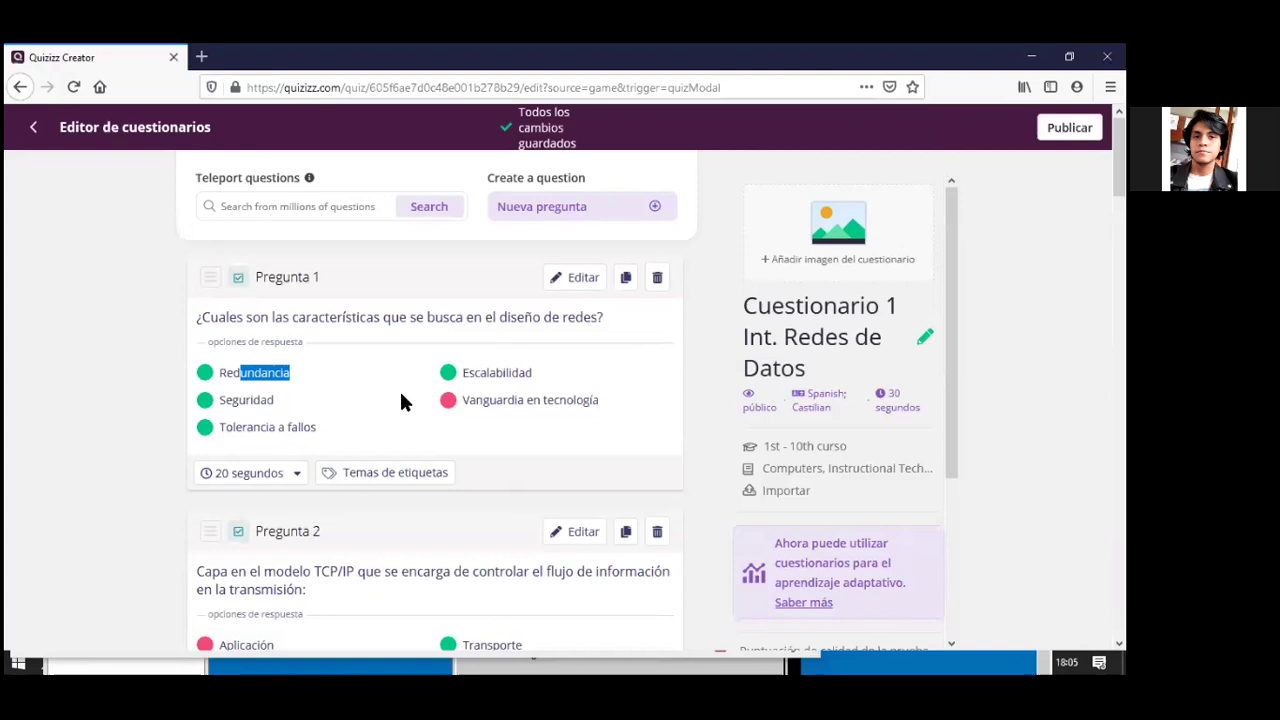
{"action": "left_click_drag", "start_coordinate": [459, 370], "coordinate": [535, 370]}
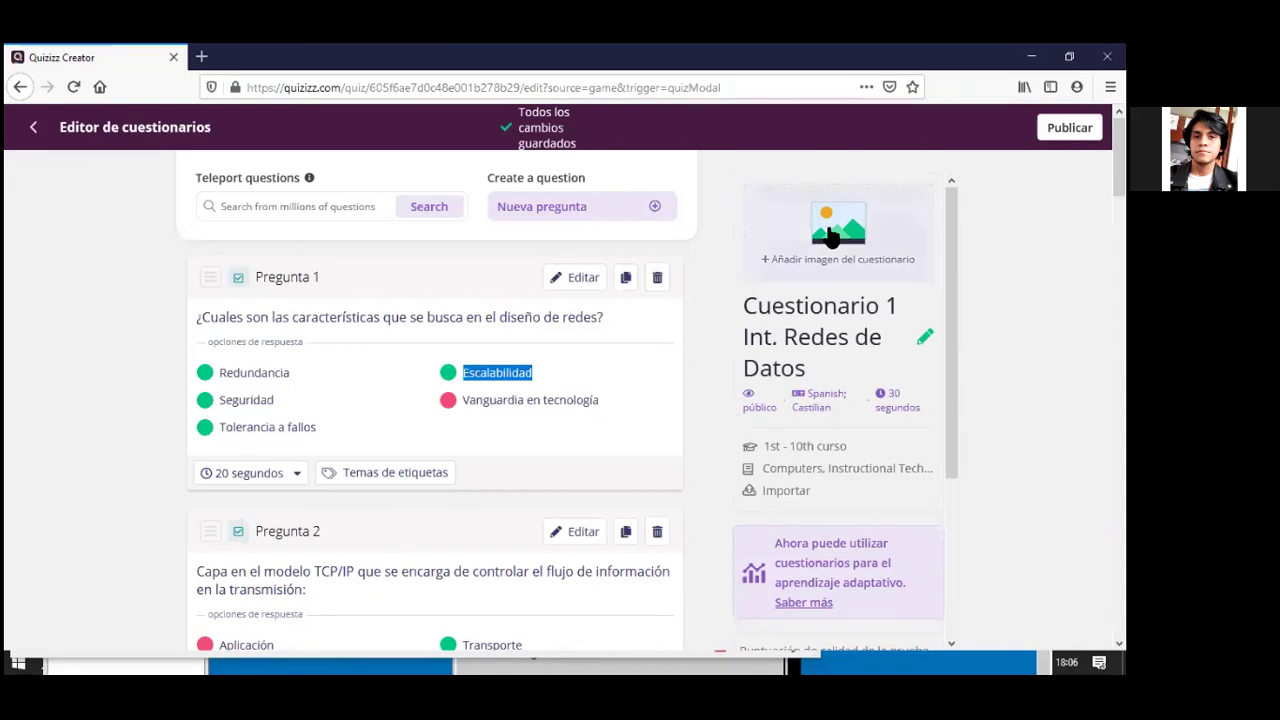
{"action": "left_click", "coordinate": [508, 380]}
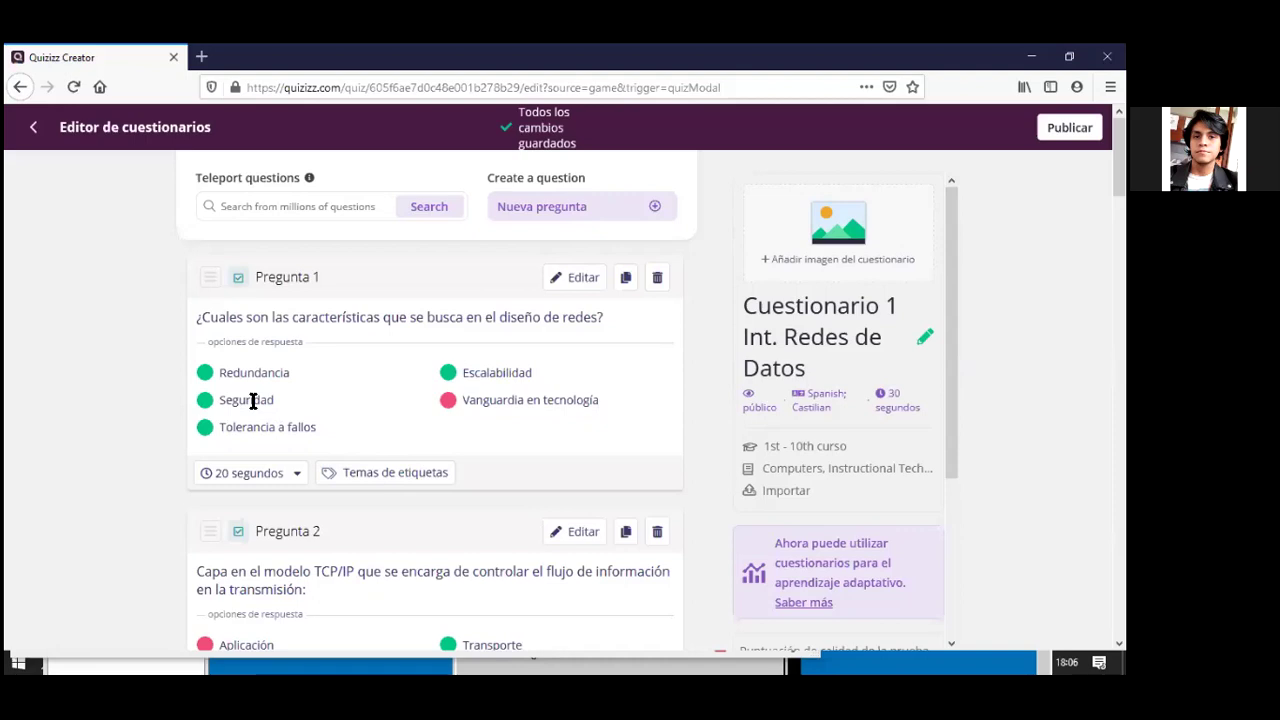
{"action": "left_click_drag", "start_coordinate": [224, 430], "coordinate": [314, 429]}
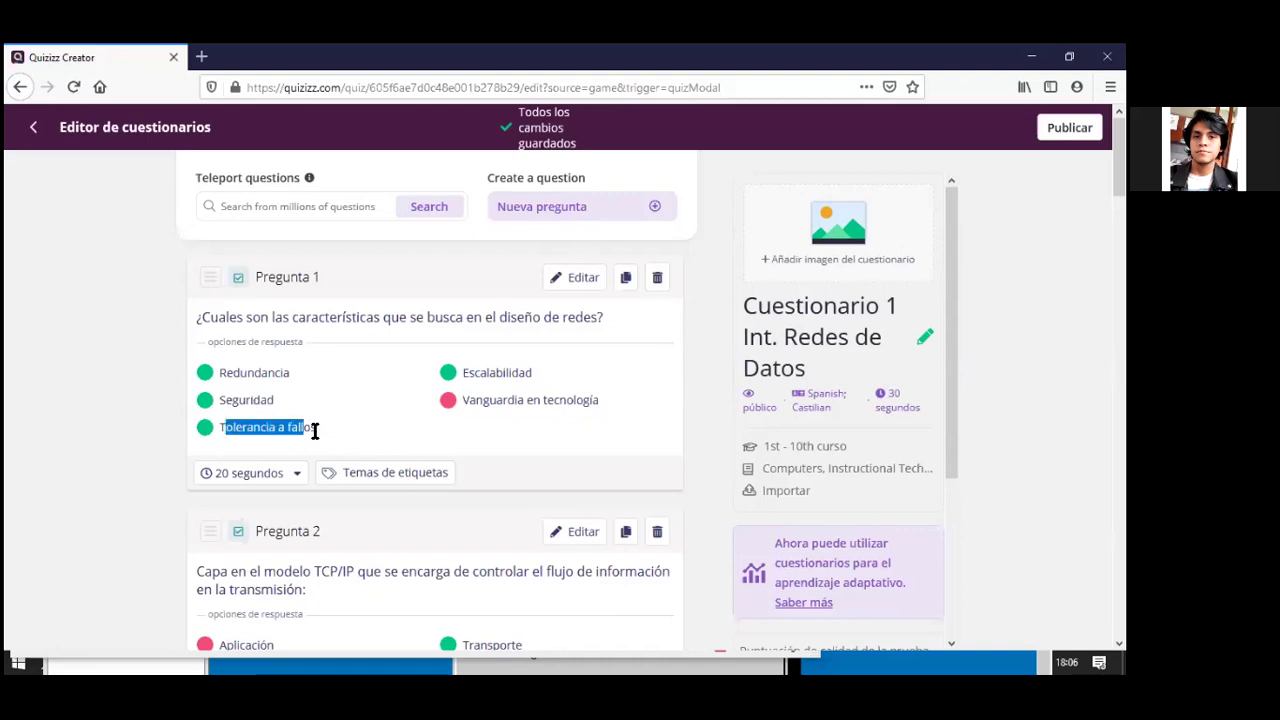
{"action": "left_click", "coordinate": [298, 429]}
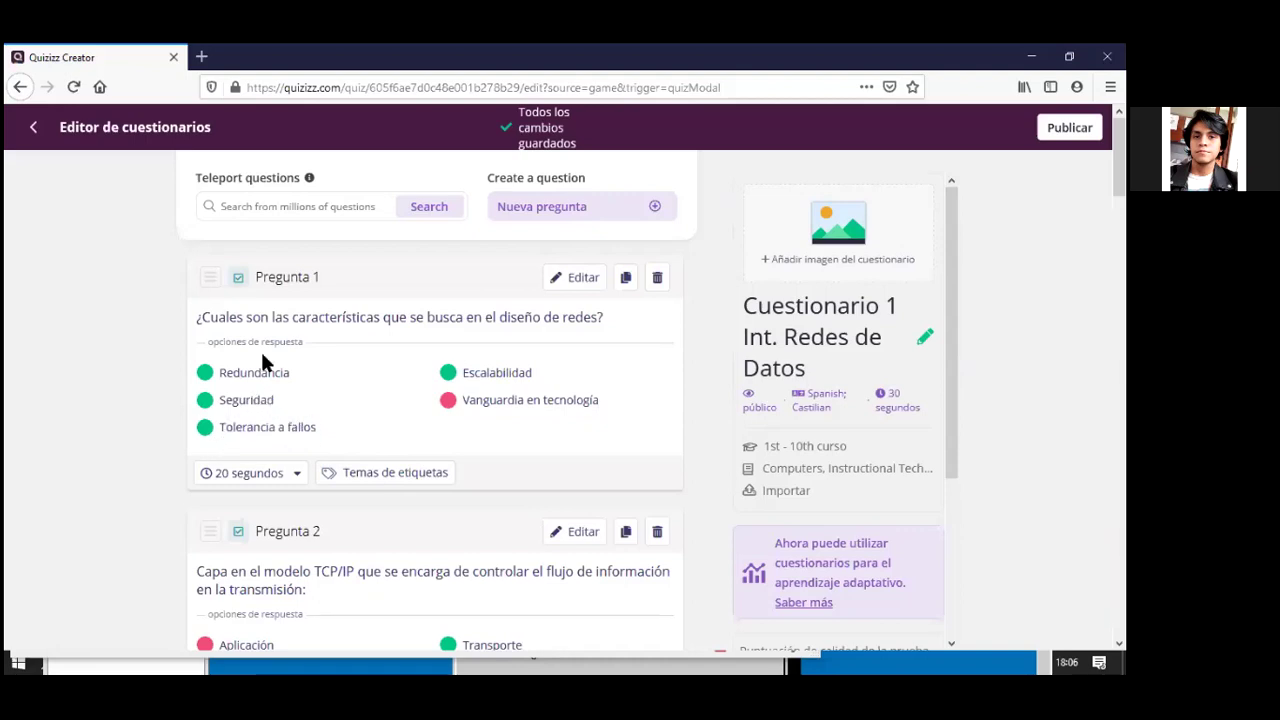
{"action": "left_click_drag", "start_coordinate": [472, 405], "coordinate": [562, 402]}
{"action": "left_click", "coordinate": [562, 403]}
{"action": "left_click_drag", "start_coordinate": [463, 400], "coordinate": [594, 401]}
{"action": "left_click", "coordinate": [594, 401]}
{"action": "left_click_drag", "start_coordinate": [468, 400], "coordinate": [572, 398]}
{"action": "left_click", "coordinate": [573, 396]}
Review question 2 on flow control in the TCP/IP model, comparing the Transporte and Acceso al medio answers with the other layers.
{"action": "scroll", "coordinate": [397, 380], "scroll_direction": "down", "scroll_amount": 2}
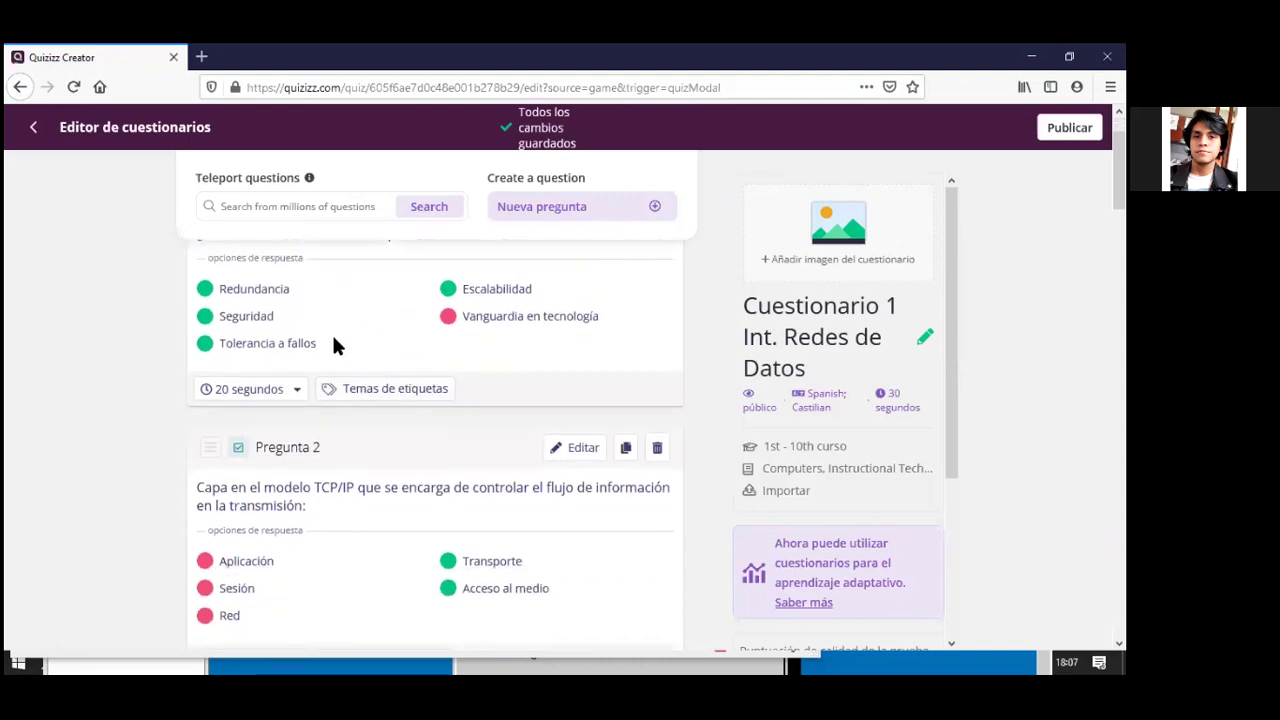
{"action": "scroll", "coordinate": [335, 340], "scroll_direction": "down", "scroll_amount": 4}
{"action": "scroll", "coordinate": [347, 351], "scroll_direction": "up", "scroll_amount": 4}
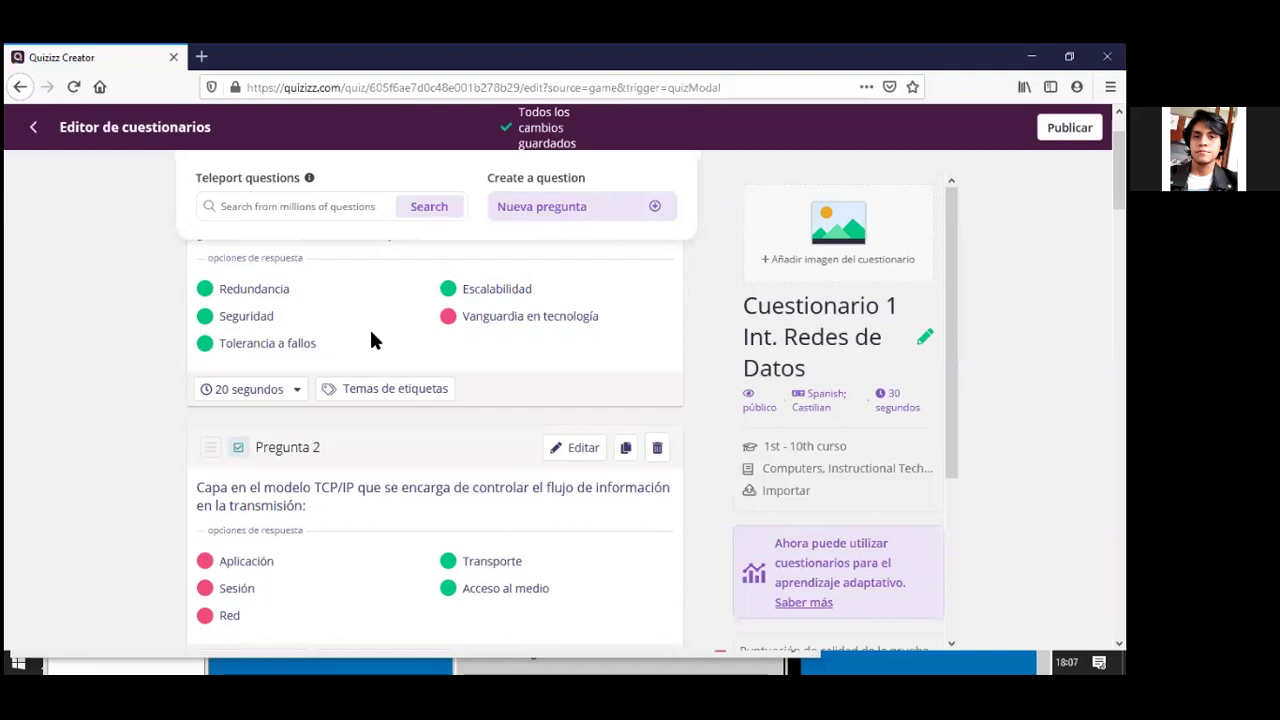
{"action": "scroll", "coordinate": [360, 438], "scroll_direction": "down", "scroll_amount": 4}
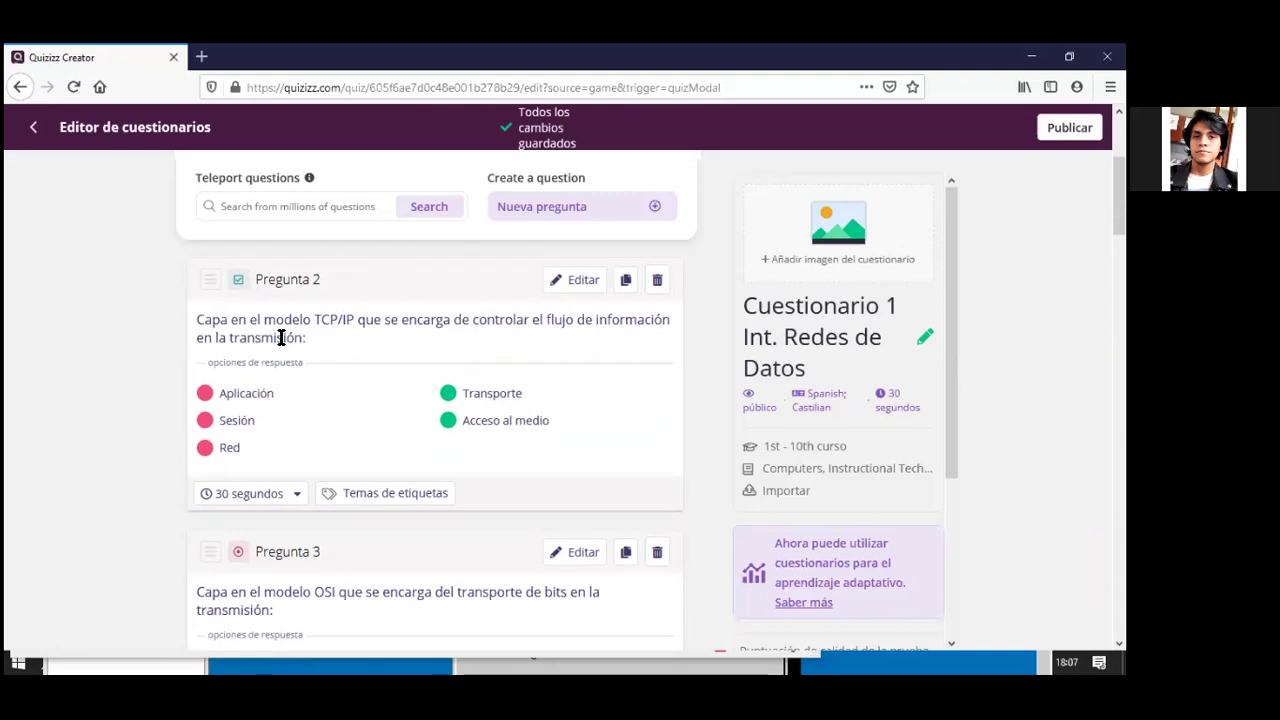
{"action": "double_click", "coordinate": [470, 392]}
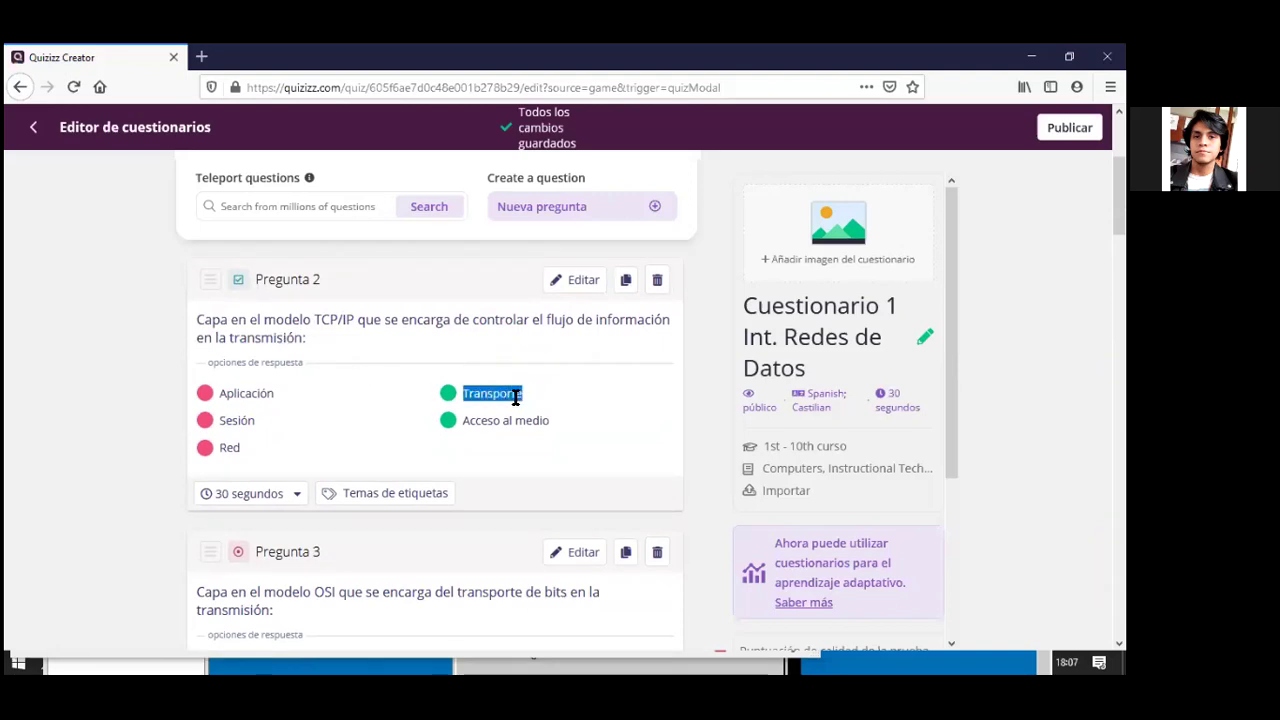
{"action": "left_click", "coordinate": [472, 423]}
{"action": "left_click_drag", "start_coordinate": [463, 421], "coordinate": [557, 424]}
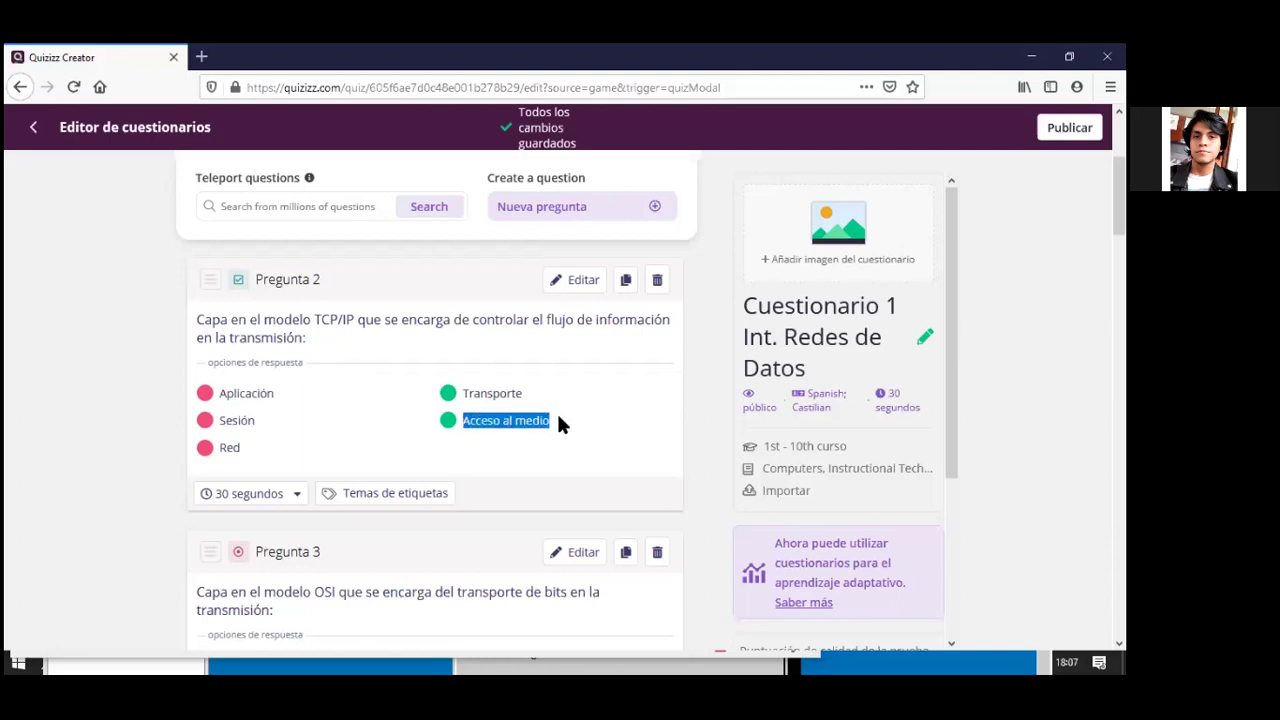
{"action": "left_click_drag", "start_coordinate": [524, 320], "coordinate": [604, 328]}
{"action": "left_click", "coordinate": [604, 328]}
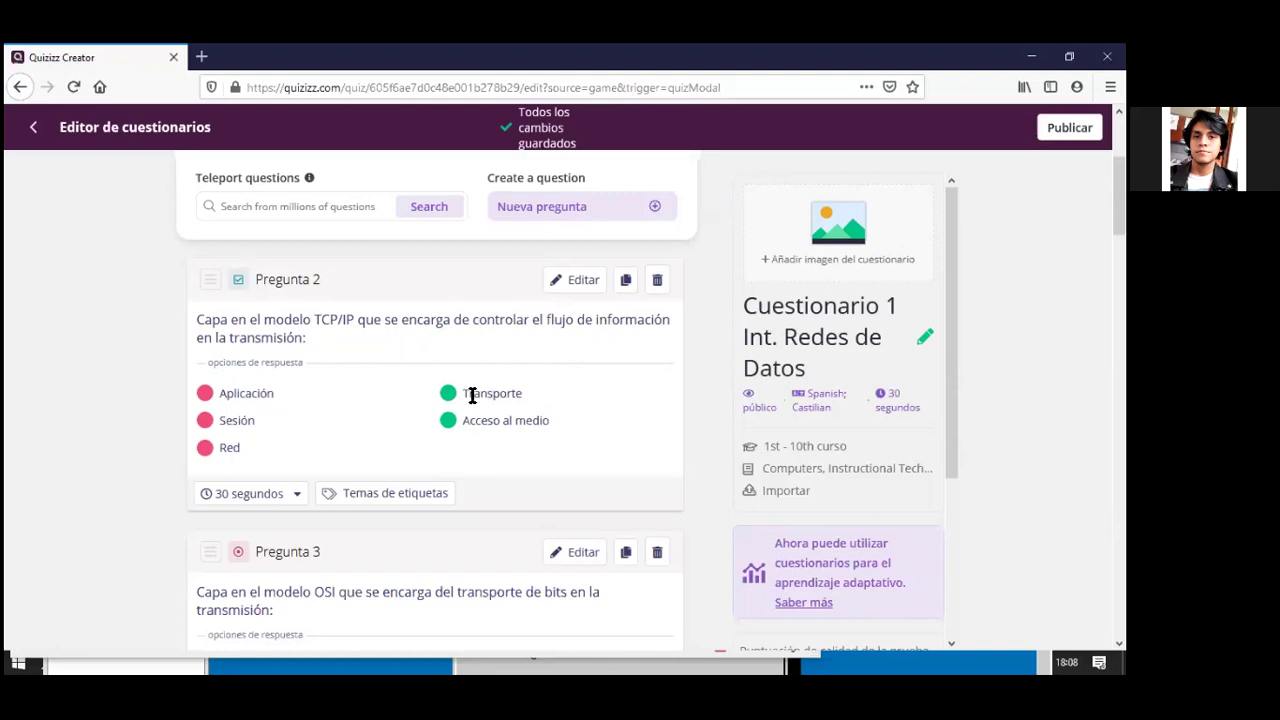
{"action": "left_click_drag", "start_coordinate": [472, 393], "coordinate": [534, 394]}
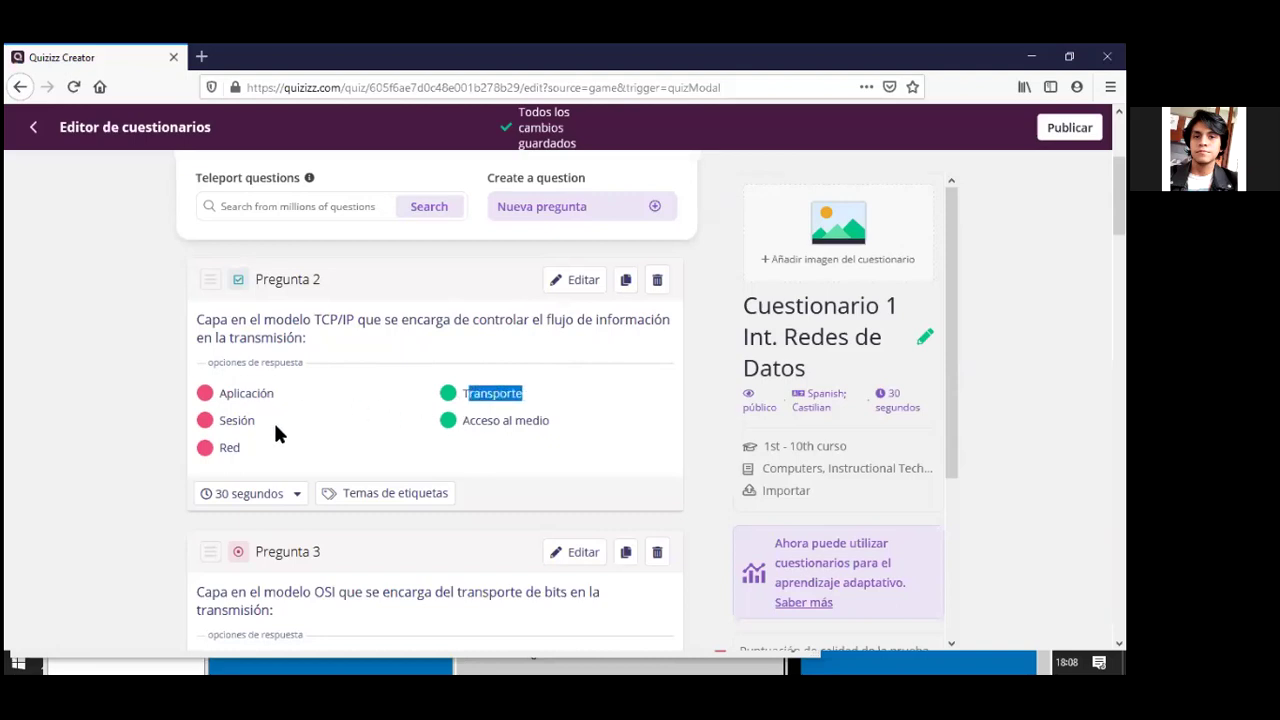
{"action": "left_click_drag", "start_coordinate": [246, 393], "coordinate": [268, 455]}
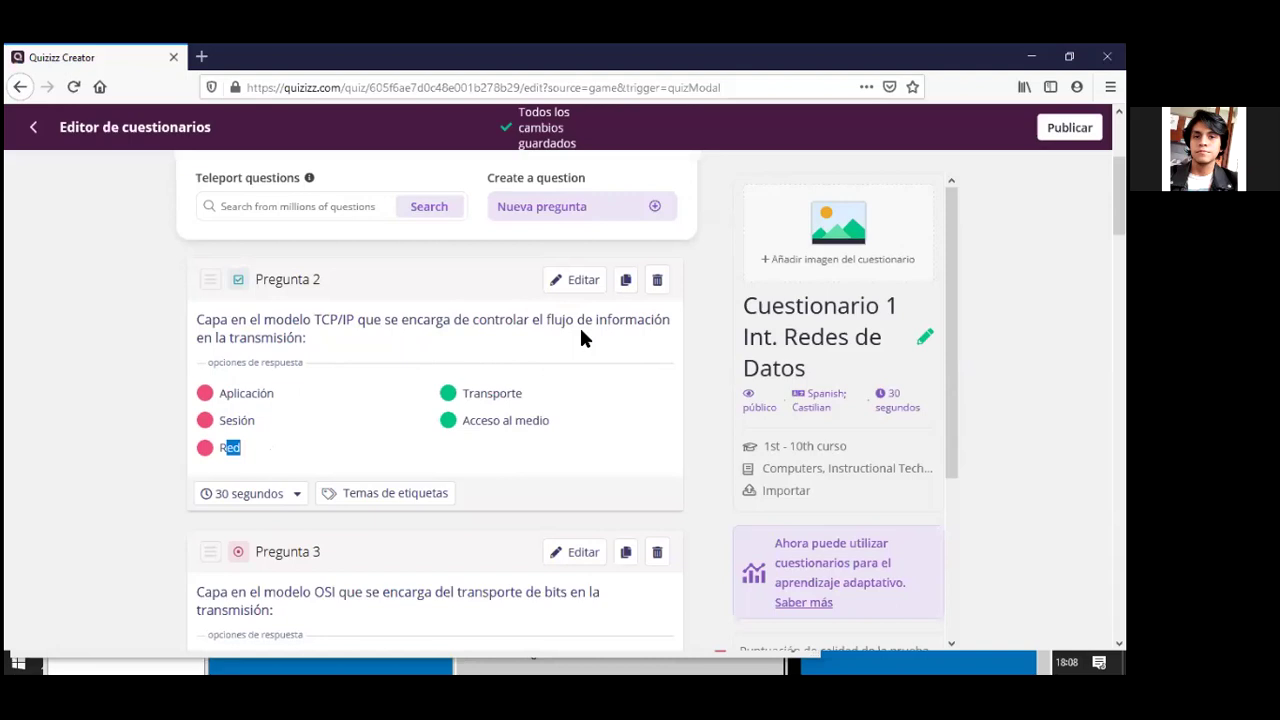
{"action": "left_click_drag", "start_coordinate": [464, 421], "coordinate": [552, 424]}
{"action": "left_click", "coordinate": [536, 427]}
Review question 3 on the OSI layer that transports bits, comparing Física with the Internet, Red and Aplicación options.
{"action": "scroll", "coordinate": [548, 420], "scroll_direction": "down", "scroll_amount": 3}
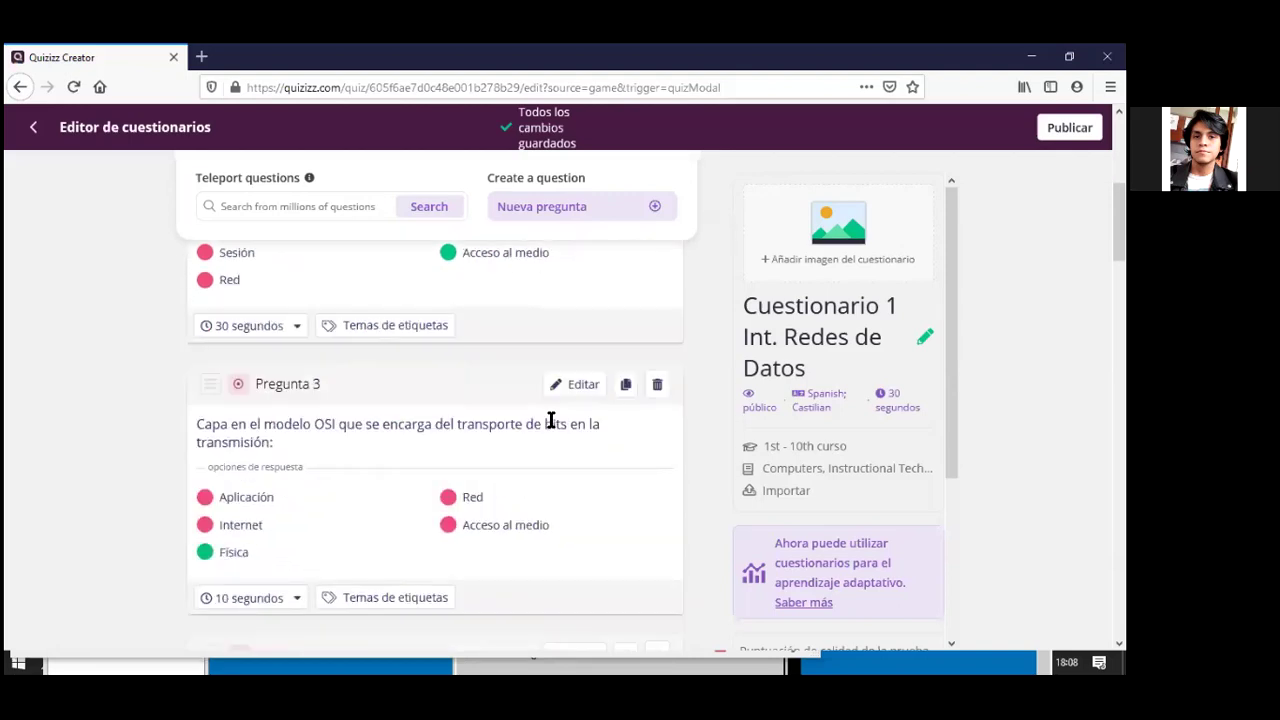
{"action": "scroll", "coordinate": [548, 415], "scroll_direction": "down", "scroll_amount": 2}
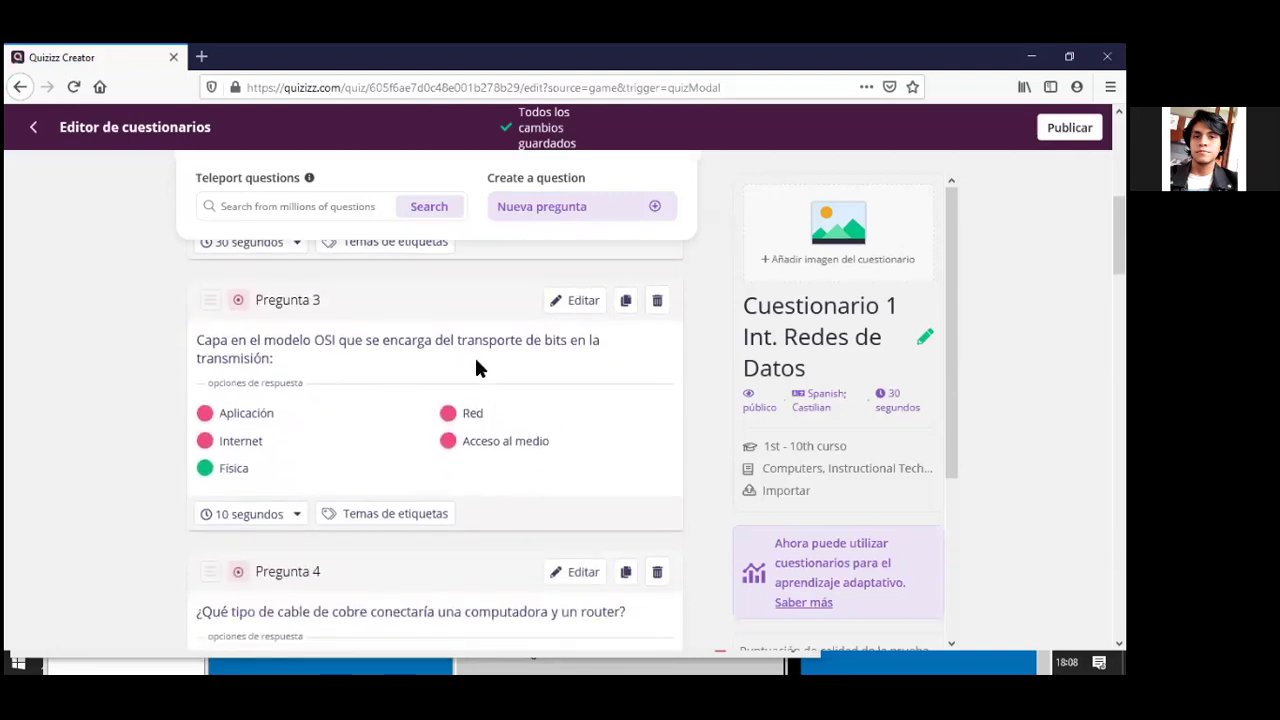
{"action": "left_click_drag", "start_coordinate": [222, 468], "coordinate": [252, 472]}
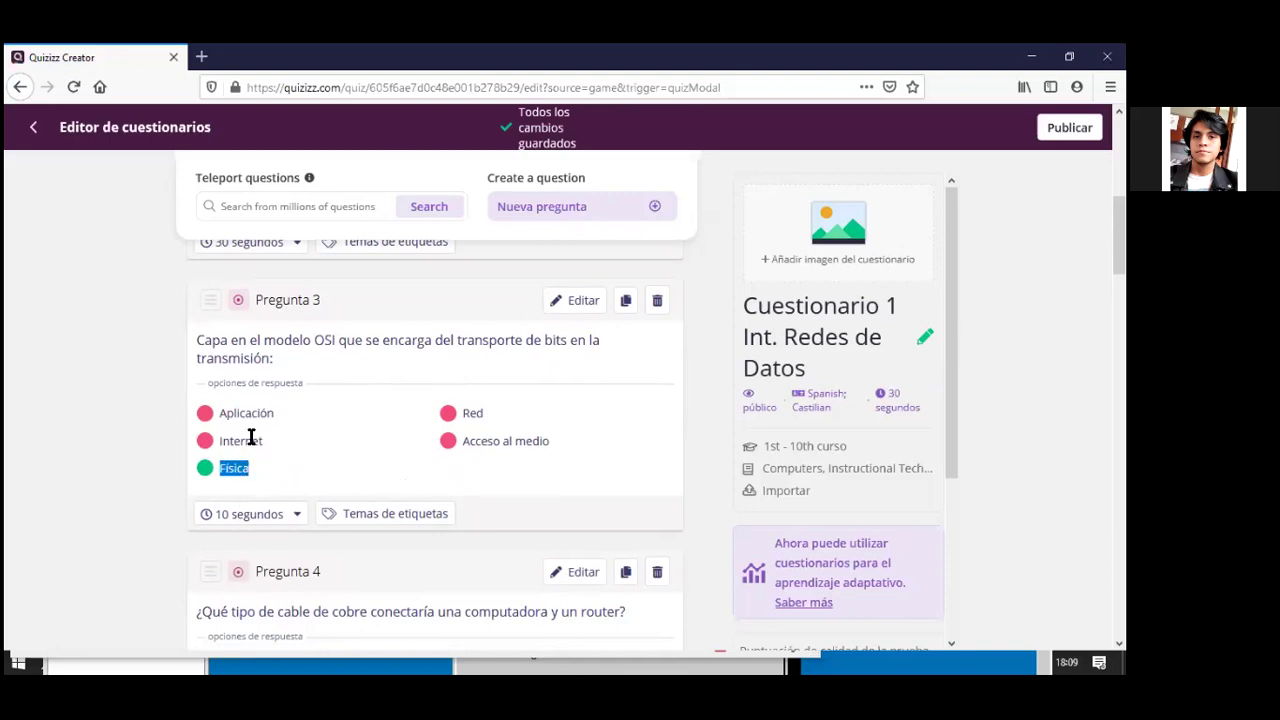
{"action": "left_click_drag", "start_coordinate": [214, 441], "coordinate": [264, 441]}
{"action": "left_click_drag", "start_coordinate": [460, 413], "coordinate": [485, 413]}
{"action": "left_click_drag", "start_coordinate": [257, 413], "coordinate": [245, 413]}
{"action": "left_click", "coordinate": [285, 425]}
Change the correct answer of question 4 on the computer-to-router copper cable to Cable cruzado and save the question.
{"action": "scroll", "coordinate": [330, 500], "scroll_direction": "down", "scroll_amount": 3}
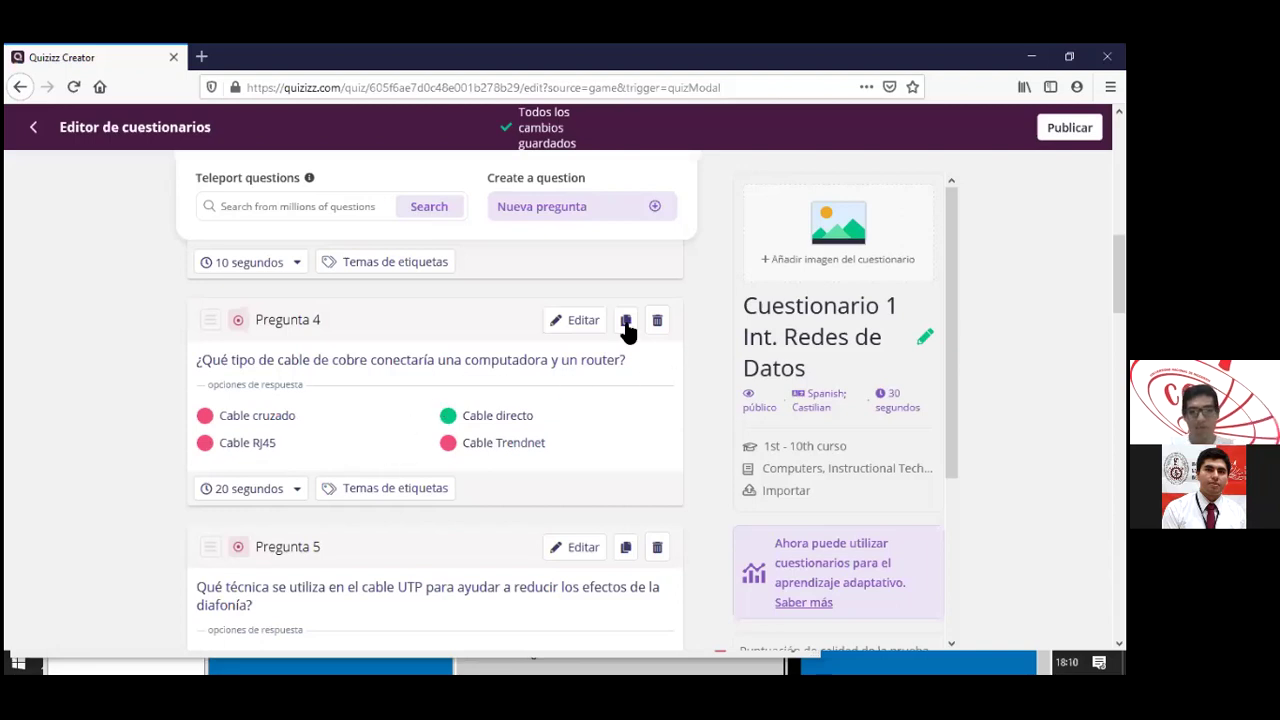
{"action": "left_click", "coordinate": [585, 322]}
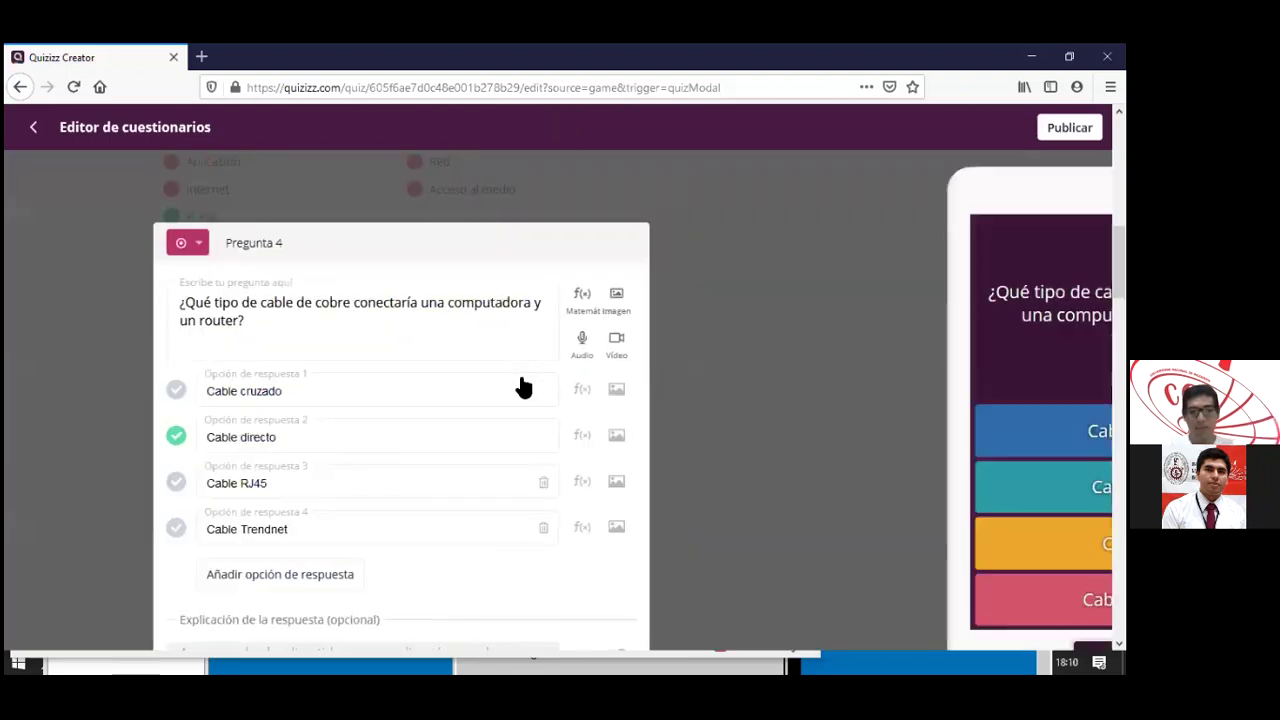
{"action": "left_click", "coordinate": [122, 335]}
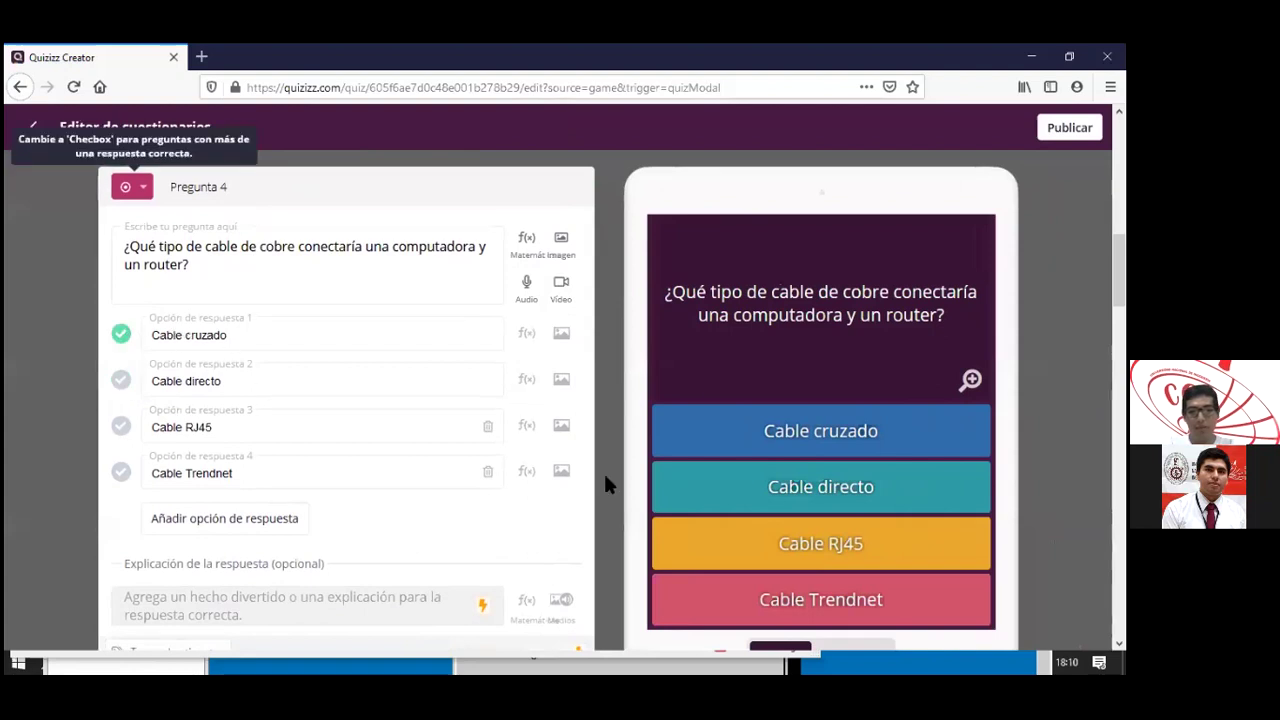
{"action": "scroll", "coordinate": [580, 400], "scroll_direction": "down", "scroll_amount": 3}
{"action": "left_click", "coordinate": [545, 437]}
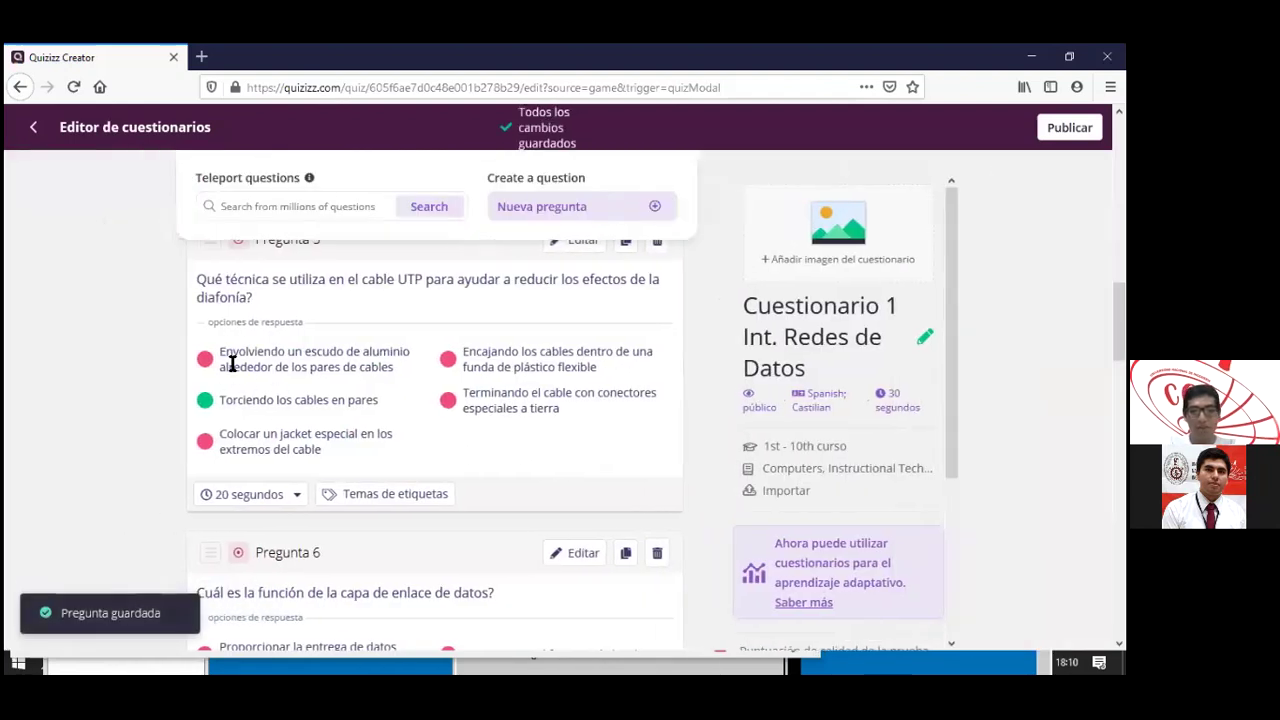
{"action": "scroll", "coordinate": [346, 443], "scroll_direction": "up", "scroll_amount": 3}
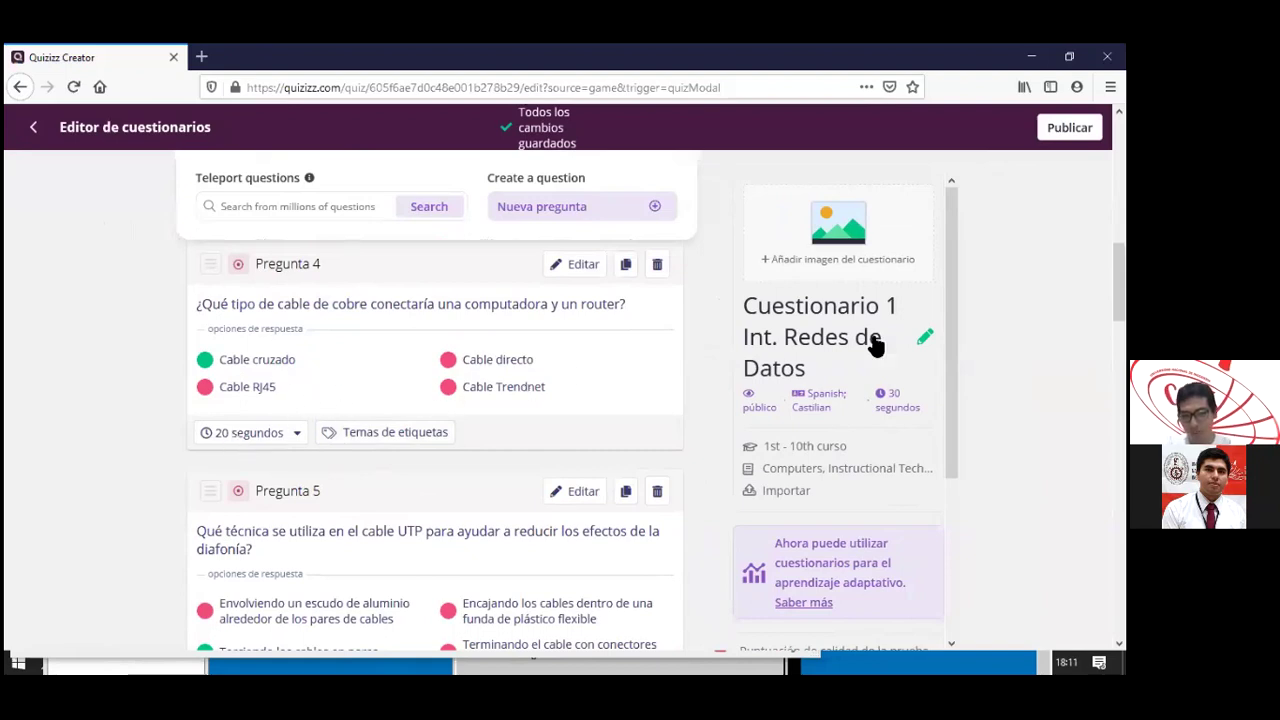
Review question 5 on reducing crosstalk in UTP cable, highlighting the answer Torciendo los cables en pares.
{"action": "scroll", "coordinate": [380, 457], "scroll_direction": "down", "scroll_amount": 3}
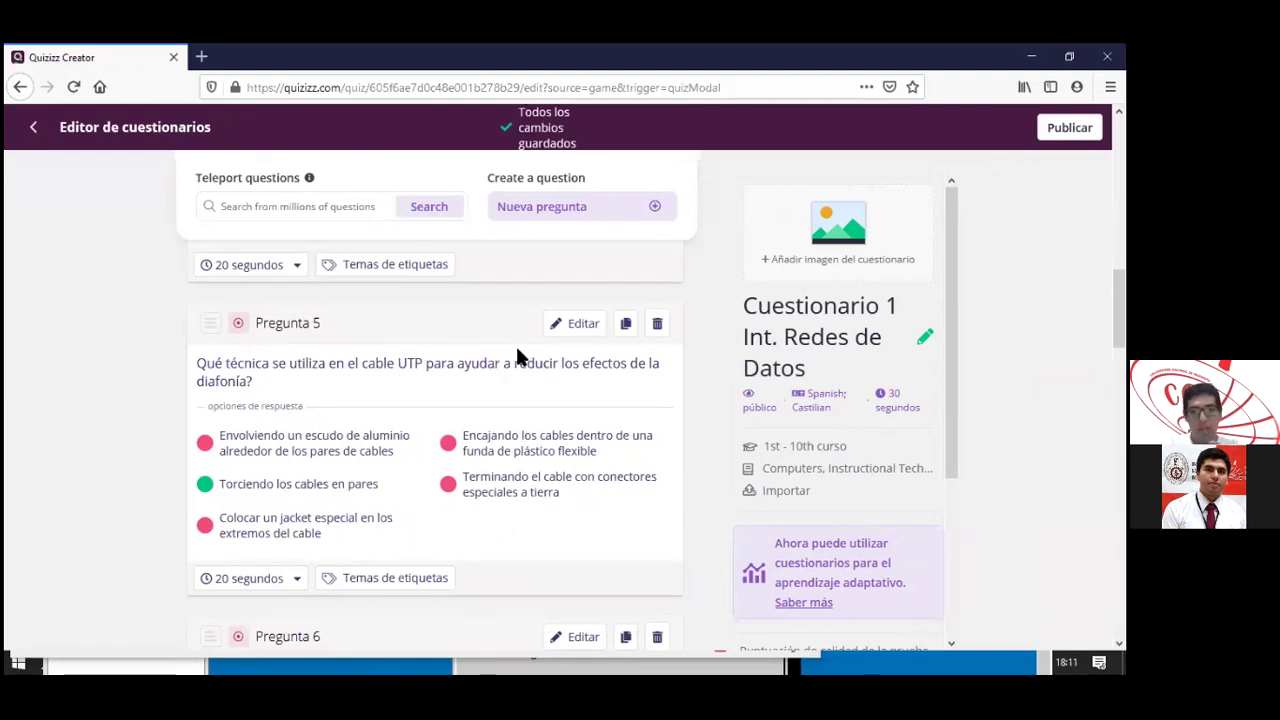
{"action": "triple_click", "coordinate": [291, 484]}
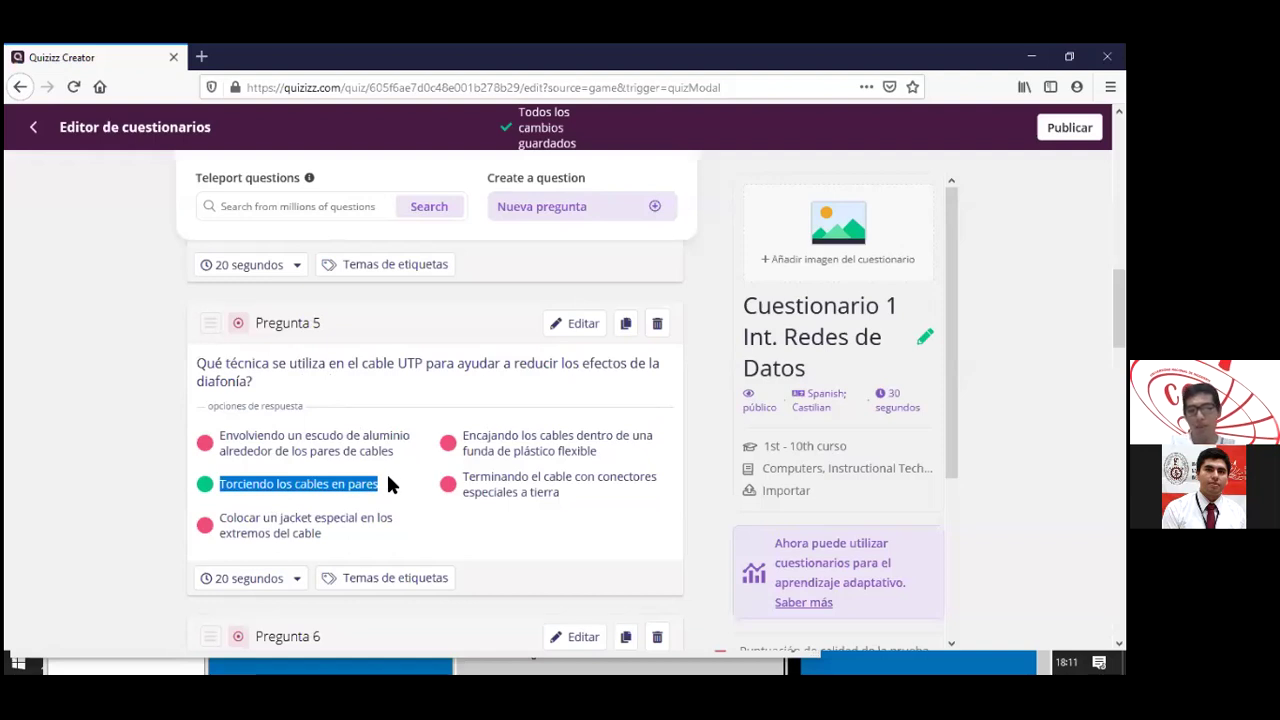
{"action": "left_click", "coordinate": [279, 488]}
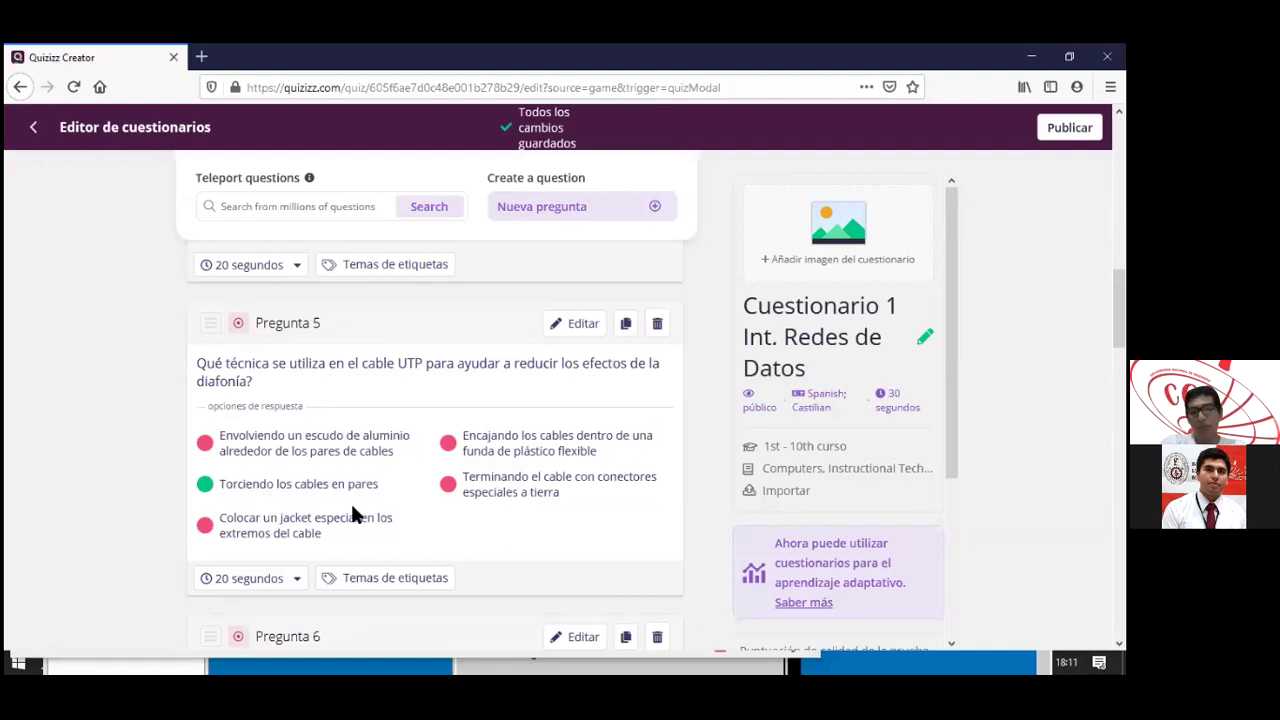
{"action": "left_click_drag", "start_coordinate": [224, 485], "coordinate": [336, 485]}
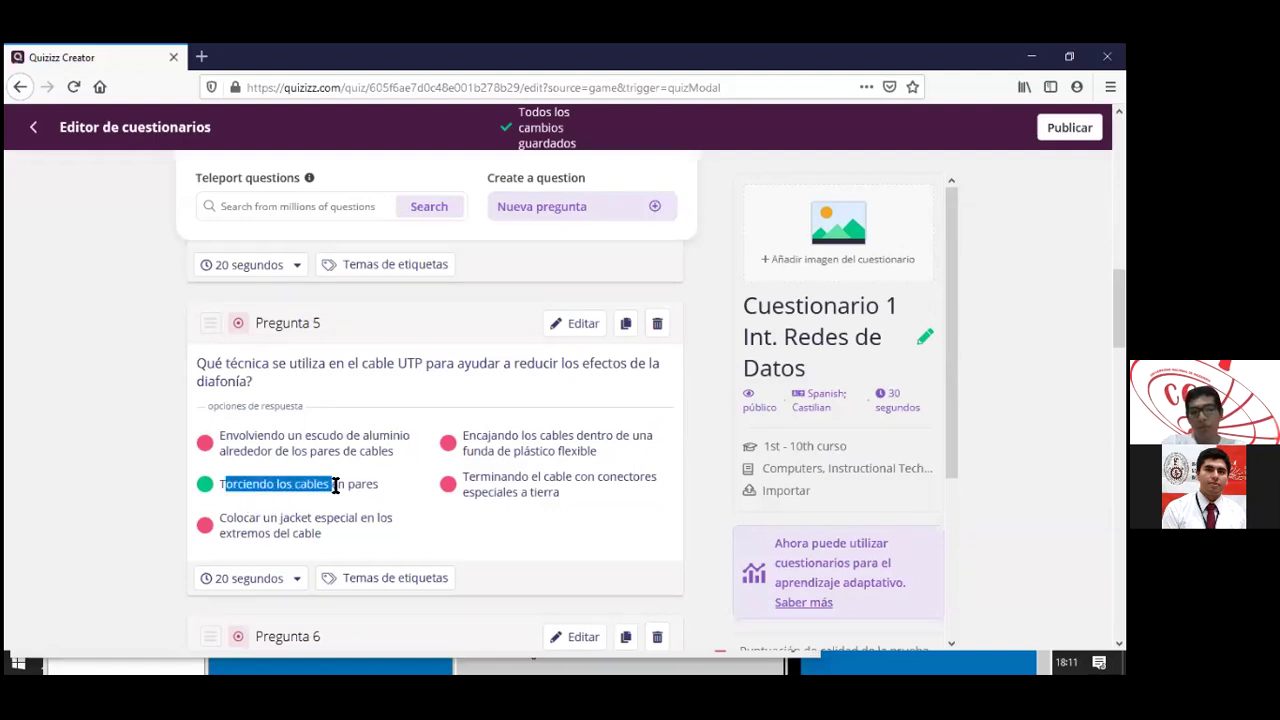
{"action": "left_click", "coordinate": [87, 481]}
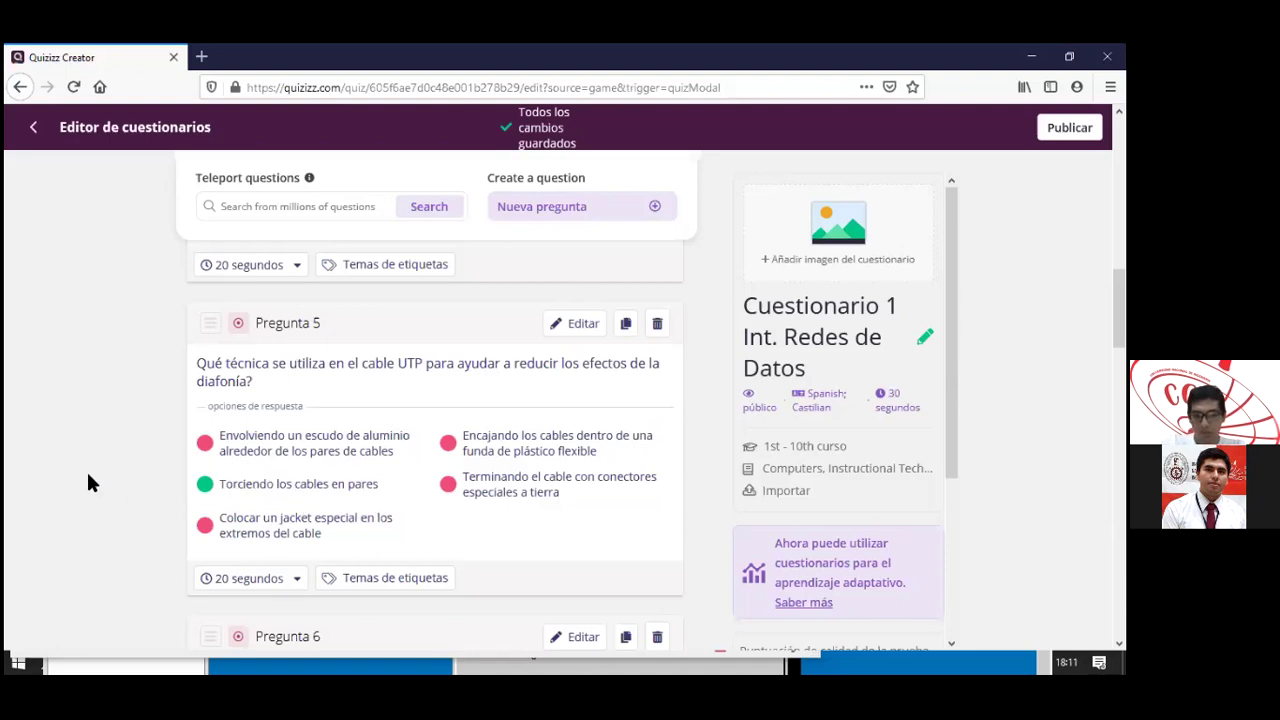
Review question 6 on the data link layer's function and compare questions 7 and 8 on the OSI network layer's two functions.
{"action": "scroll", "coordinate": [88, 483], "scroll_direction": "down", "scroll_amount": 3}
{"action": "scroll", "coordinate": [87, 483], "scroll_direction": "down", "scroll_amount": 1}
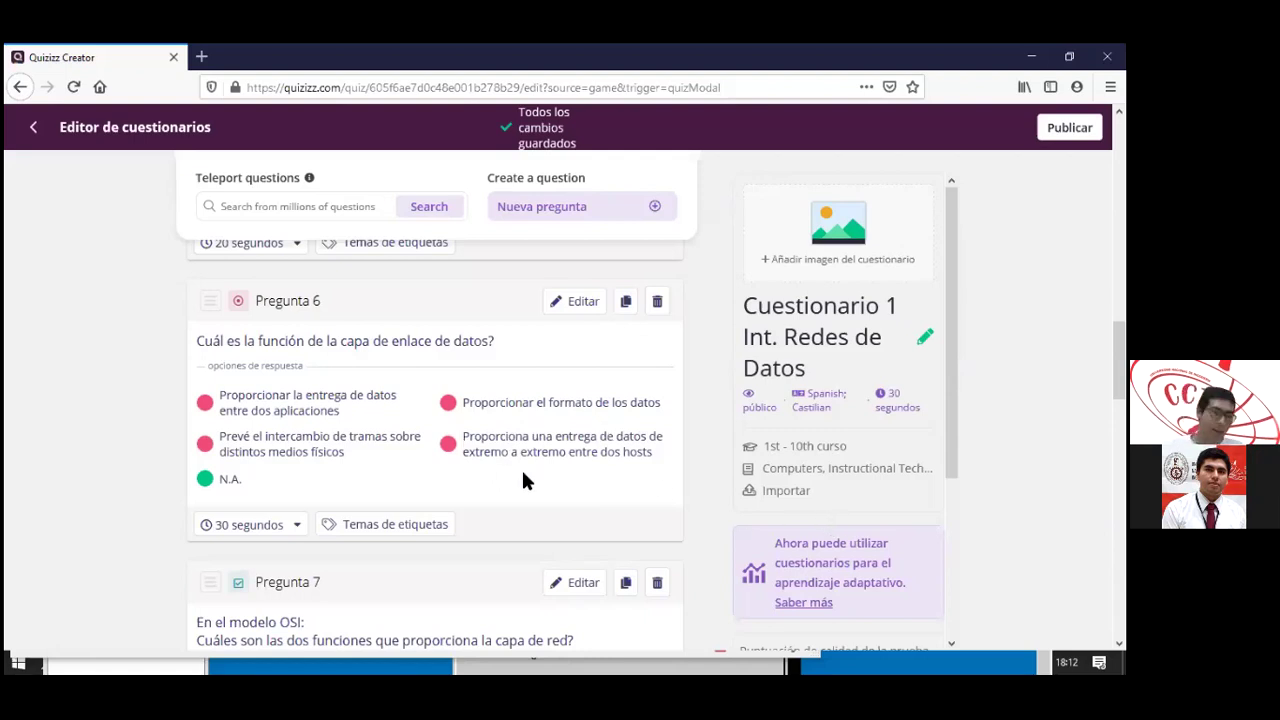
{"action": "scroll", "coordinate": [521, 478], "scroll_direction": "down", "scroll_amount": 3}
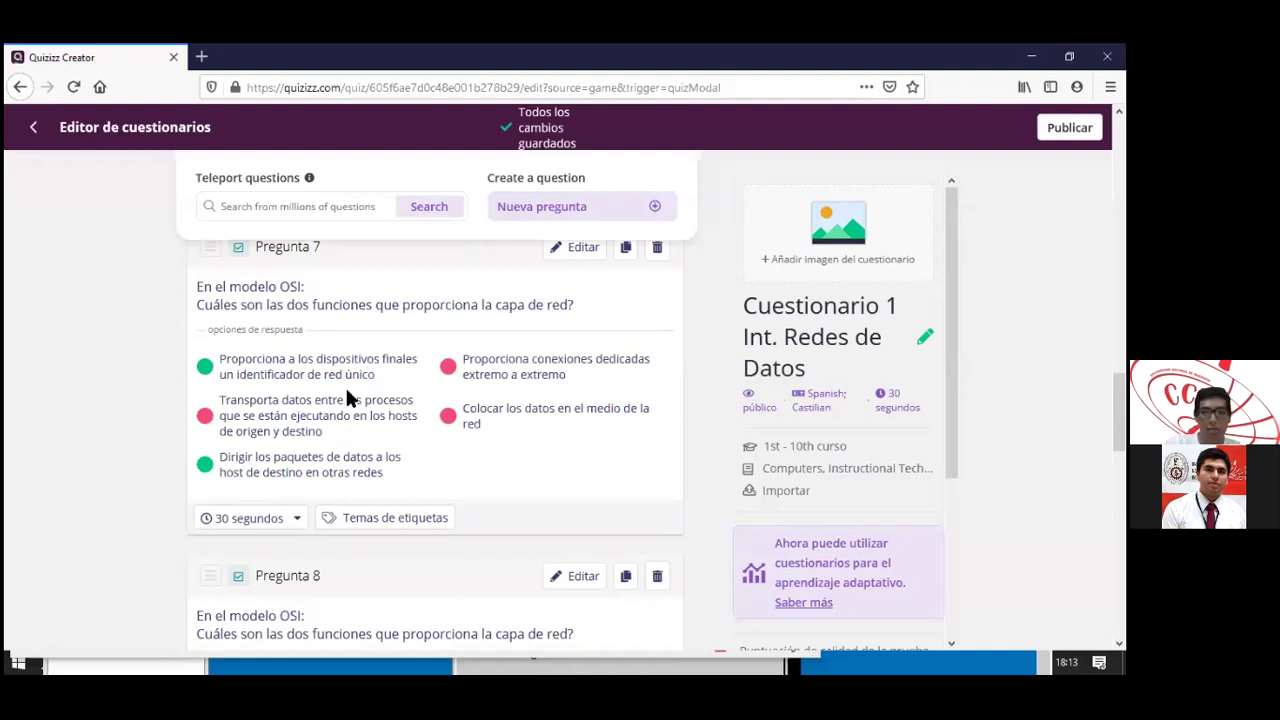
{"action": "scroll", "coordinate": [580, 440], "scroll_direction": "down", "scroll_amount": 5}
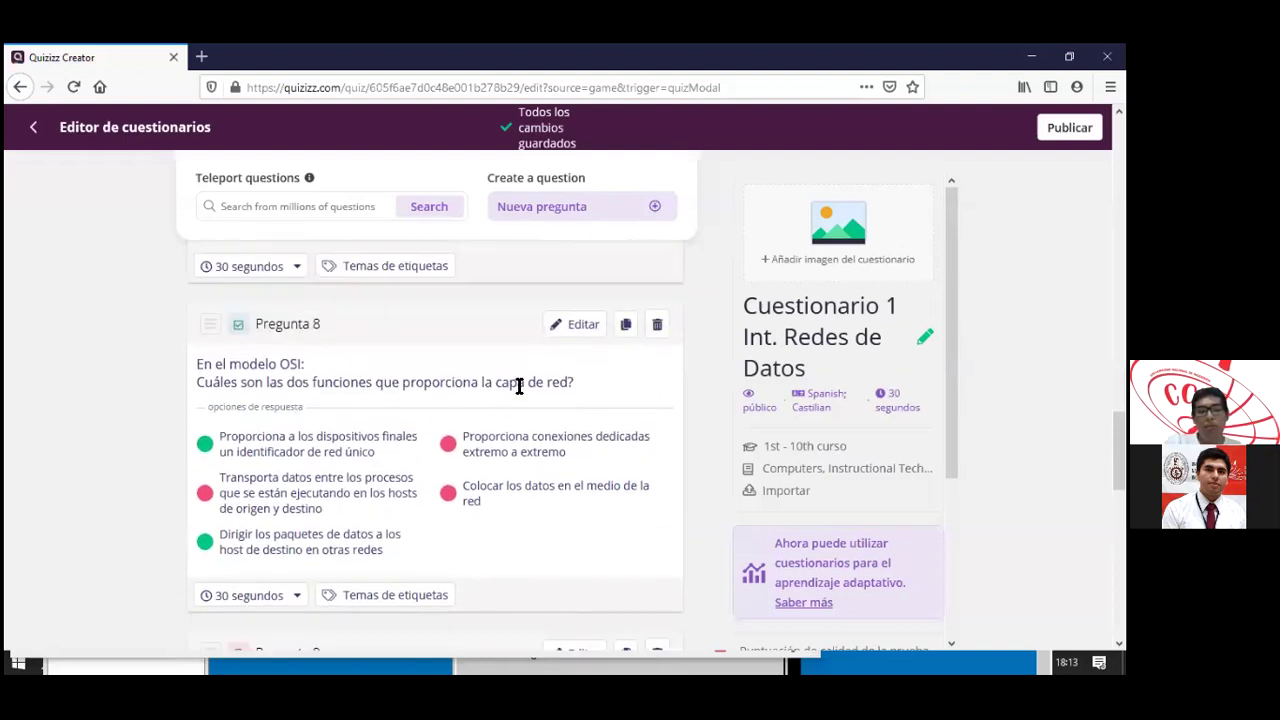
{"action": "scroll", "coordinate": [305, 432], "scroll_direction": "up", "scroll_amount": 3}
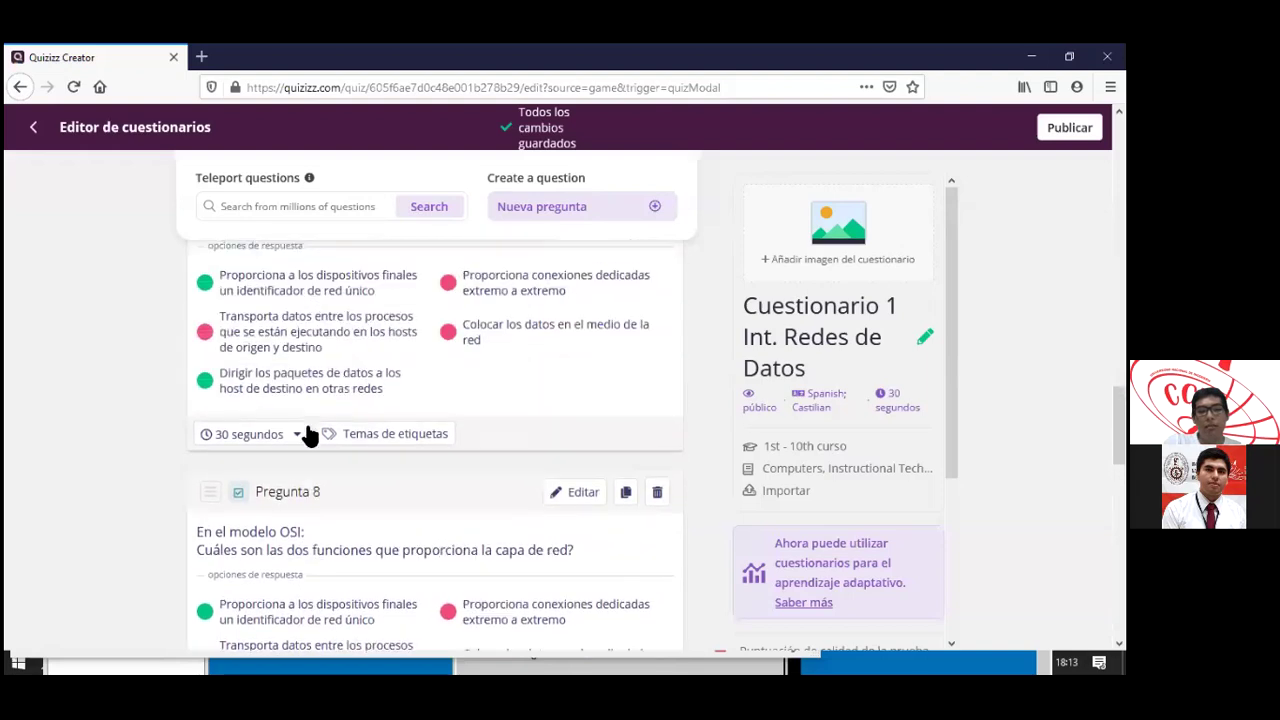
{"action": "scroll", "coordinate": [308, 435], "scroll_direction": "up", "scroll_amount": 3}
{"action": "scroll", "coordinate": [305, 428], "scroll_direction": "down", "scroll_amount": 3}
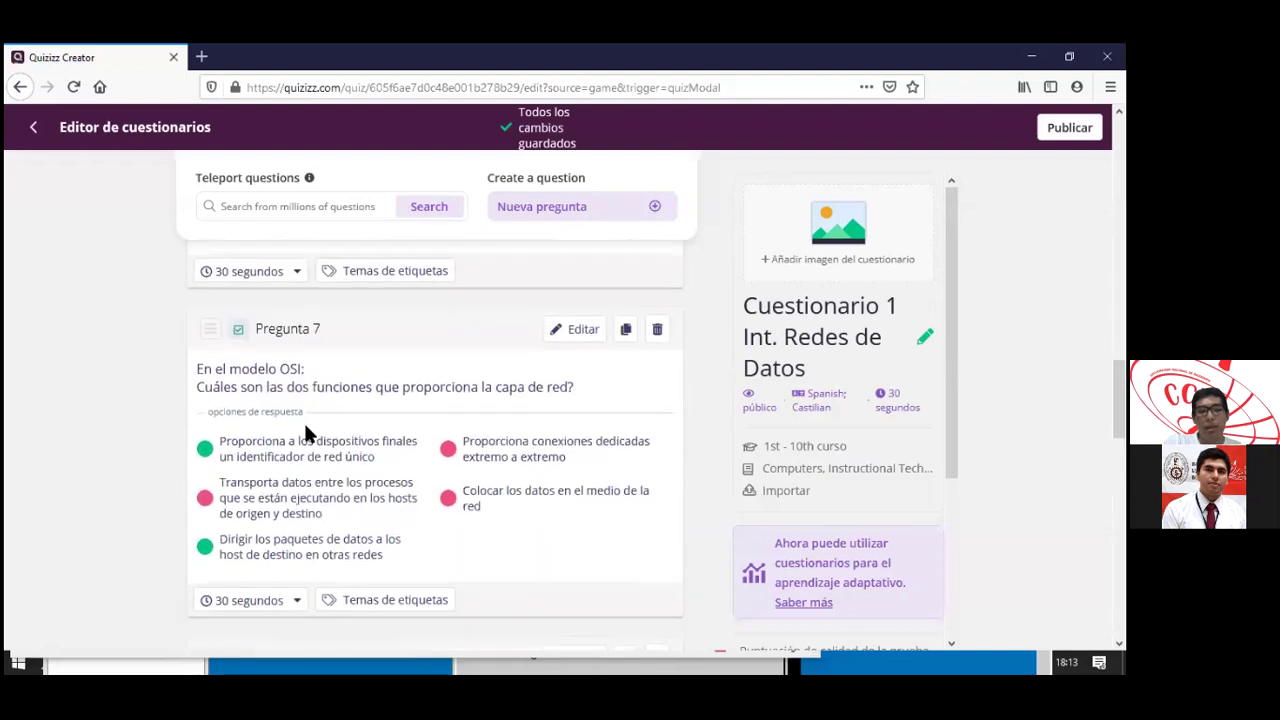
{"action": "scroll", "coordinate": [309, 474], "scroll_direction": "up", "scroll_amount": 3}
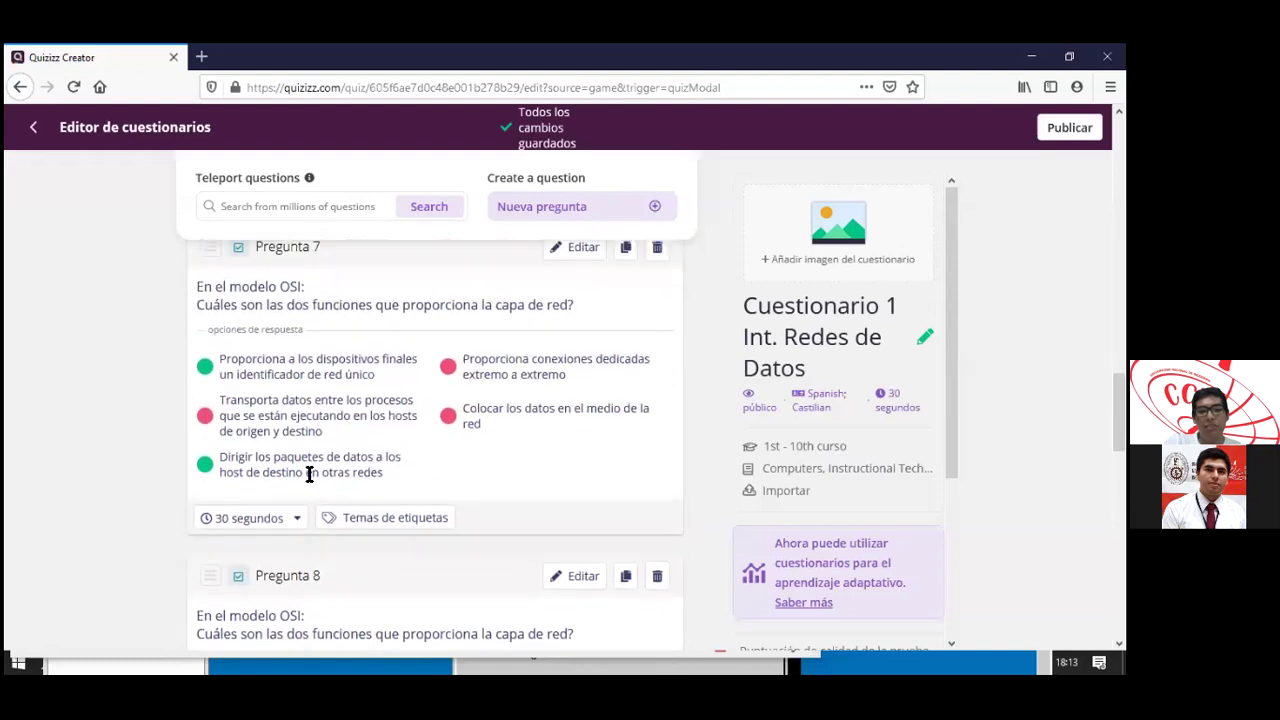
{"action": "scroll", "coordinate": [309, 474], "scroll_direction": "down", "scroll_amount": 3}
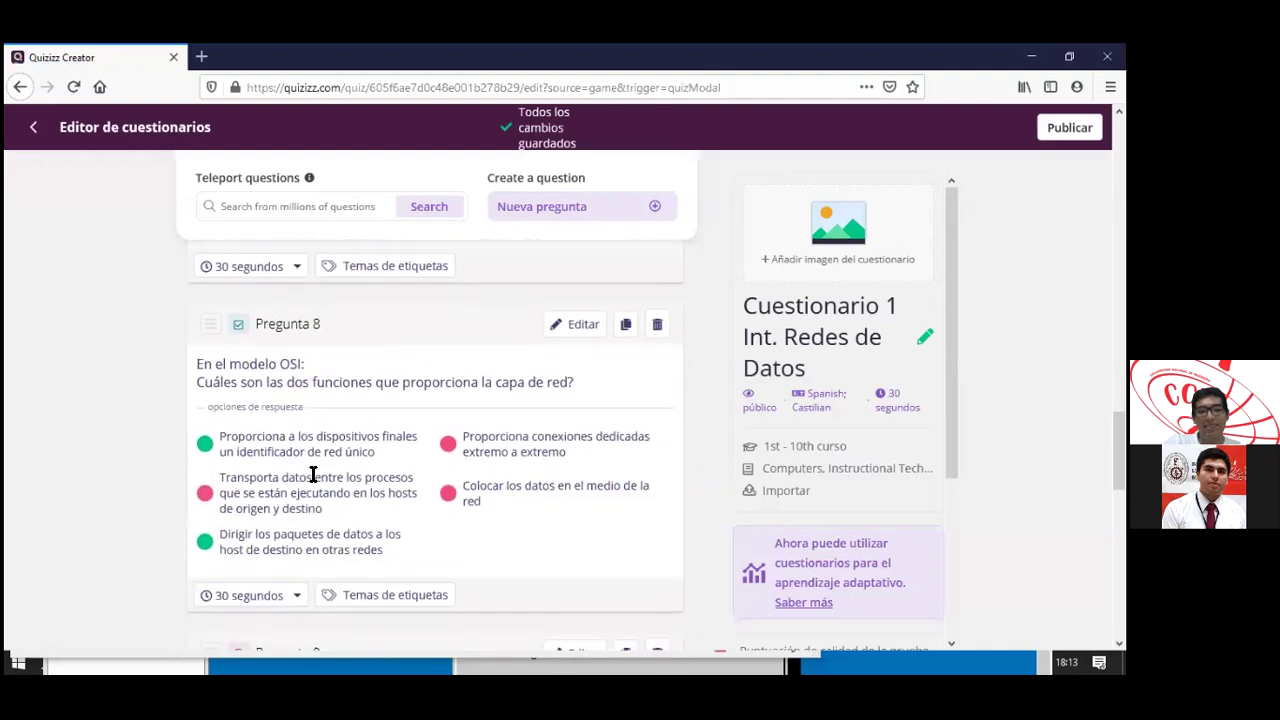
Examine question 9 on the TCP/IP data link layer, highlighting "enlace de datos" and the option about generating electrical or optical signals.
{"action": "scroll", "coordinate": [367, 522], "scroll_direction": "down", "scroll_amount": 3}
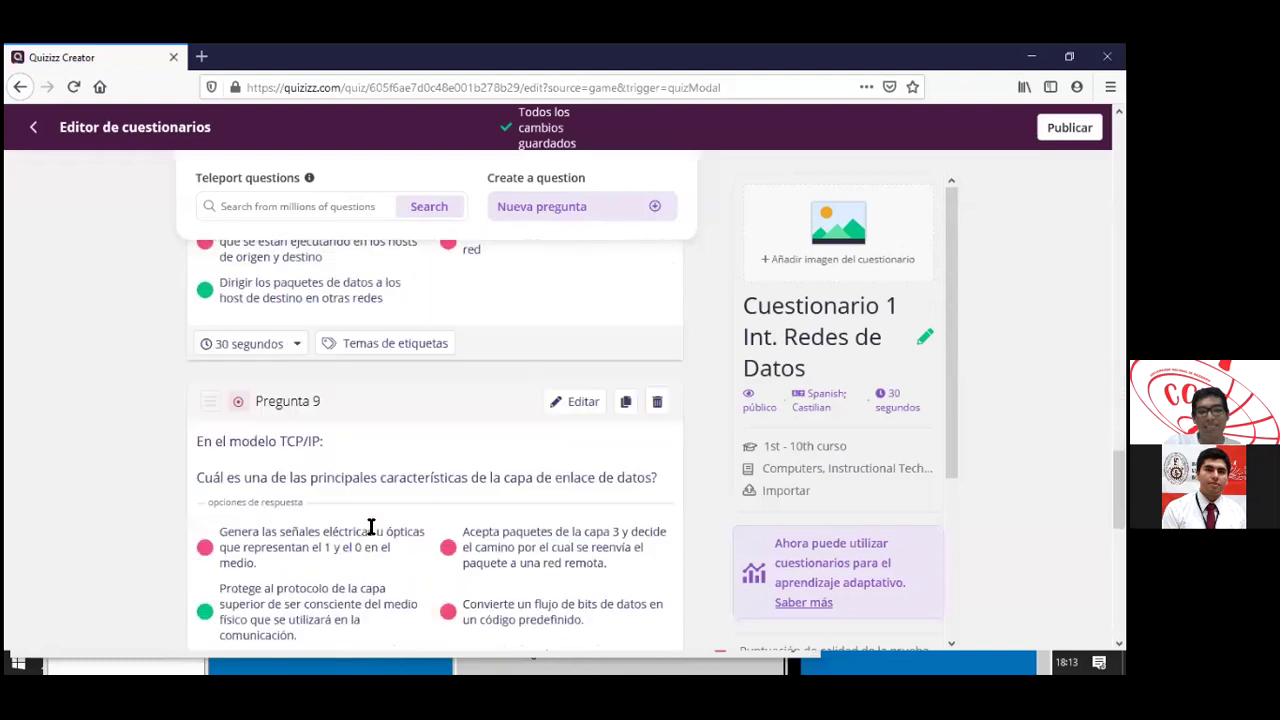
{"action": "scroll", "coordinate": [370, 527], "scroll_direction": "down", "scroll_amount": 1}
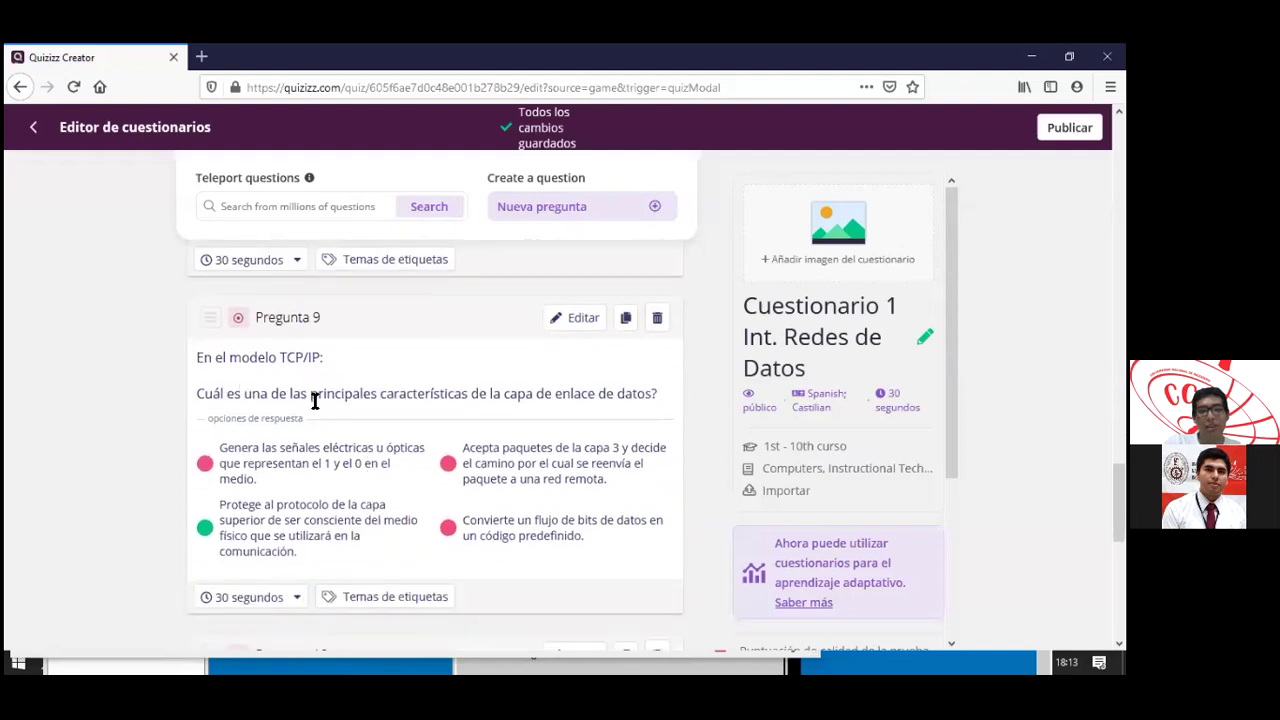
{"action": "scroll", "coordinate": [563, 480], "scroll_direction": "down", "scroll_amount": 1}
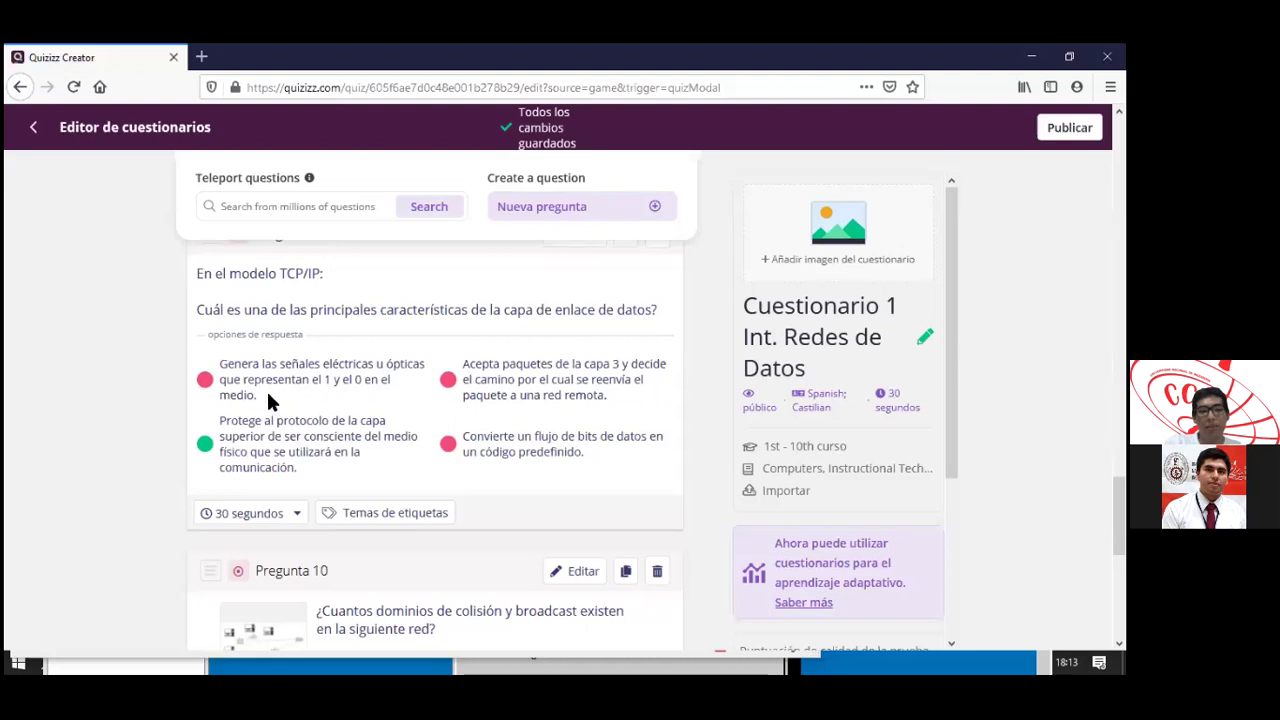
{"action": "left_click_drag", "start_coordinate": [556, 310], "coordinate": [658, 310]}
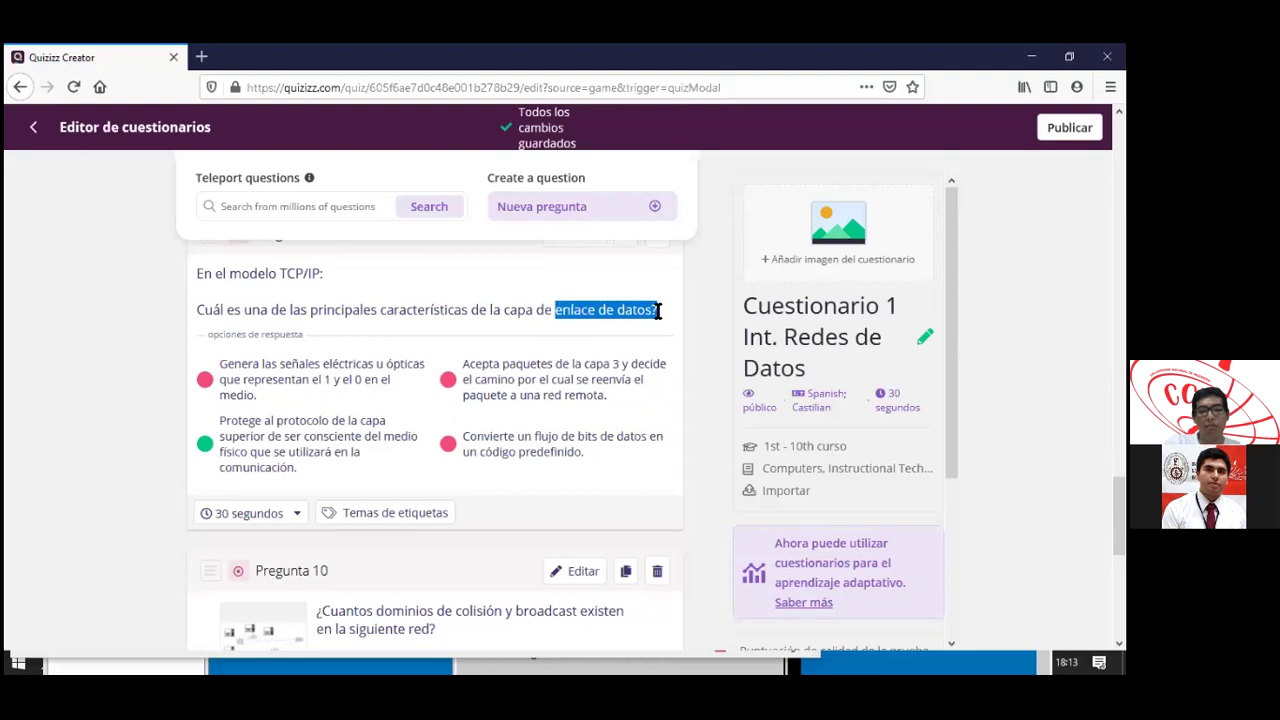
{"action": "left_click_drag", "start_coordinate": [222, 362], "coordinate": [285, 405]}
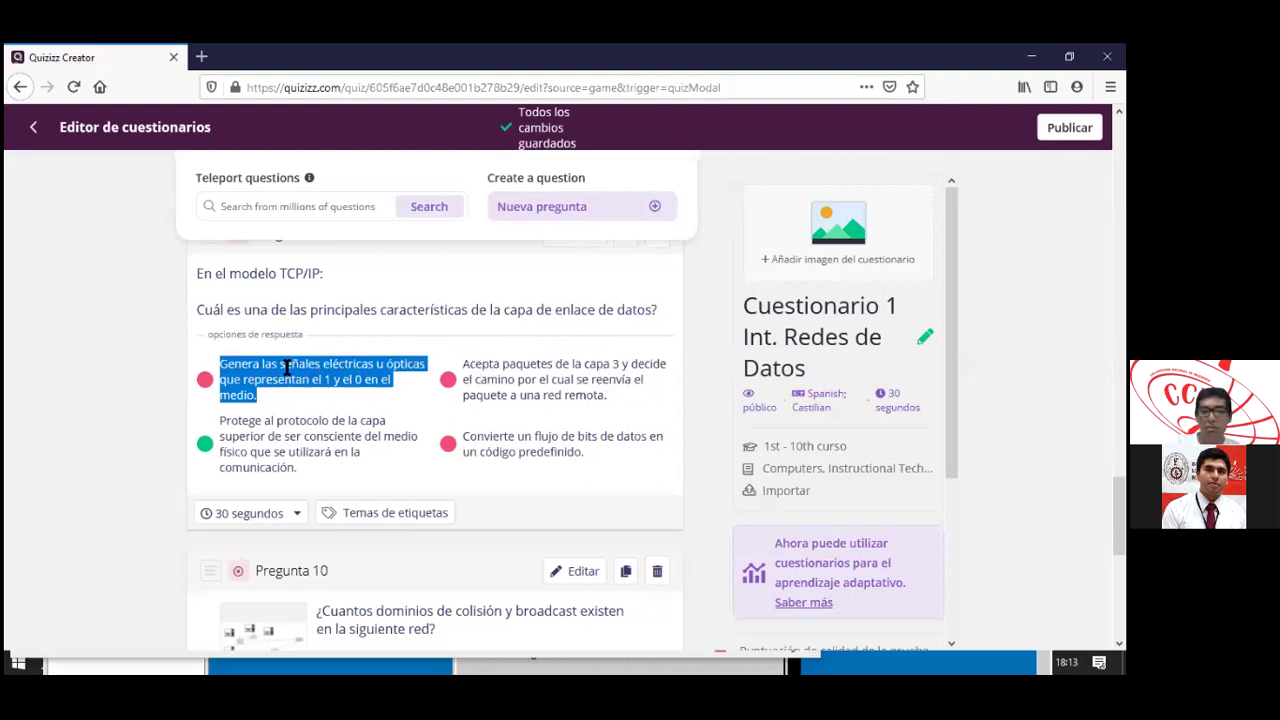
{"action": "left_click", "coordinate": [461, 366]}
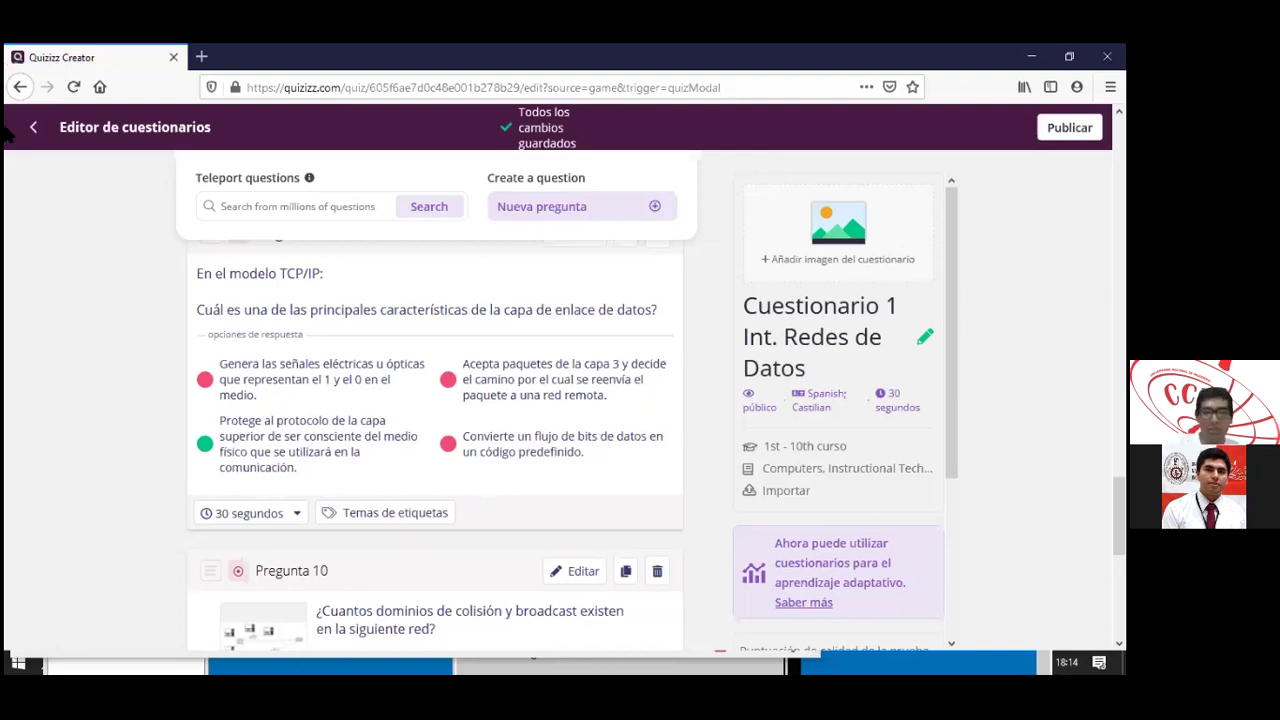
{"action": "scroll", "coordinate": [460, 430], "scroll_direction": "up", "scroll_amount": 1}
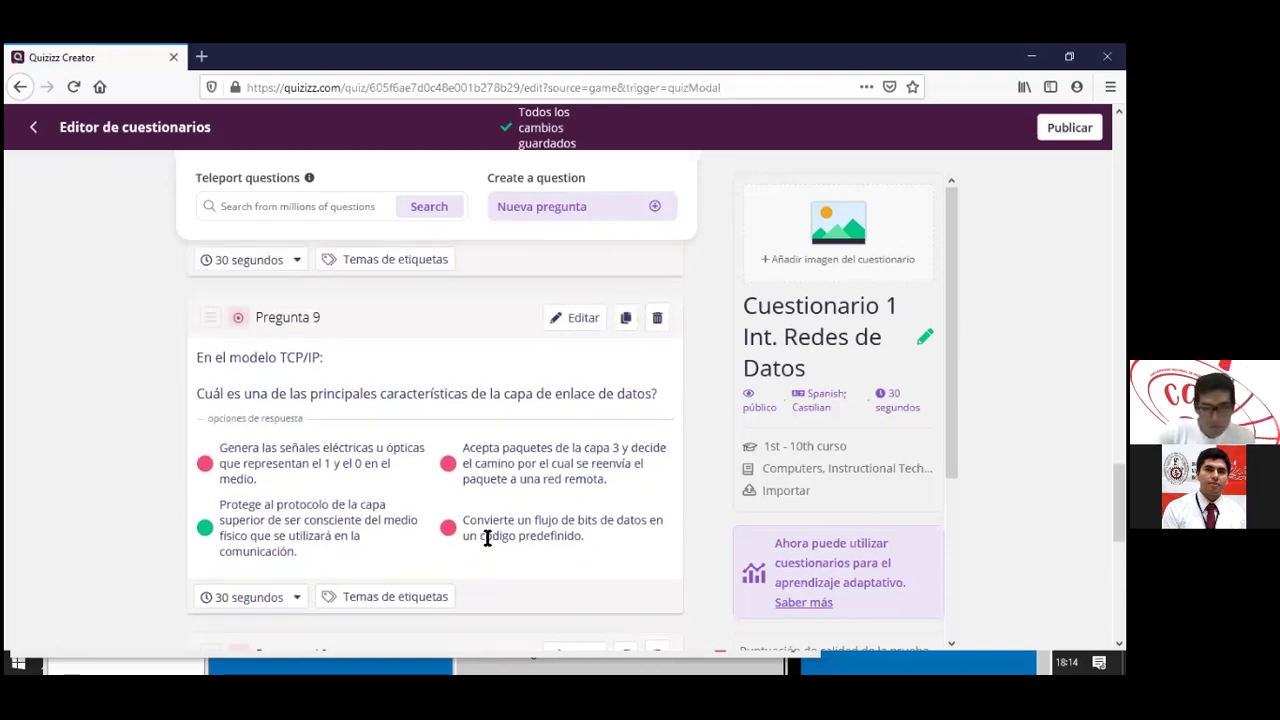
Compare question 9's answer about protecting the upper-layer protocol from awareness of the physical medium with the "enlace de datos" wording.
{"action": "left_click_drag", "start_coordinate": [289, 541], "coordinate": [222, 503]}
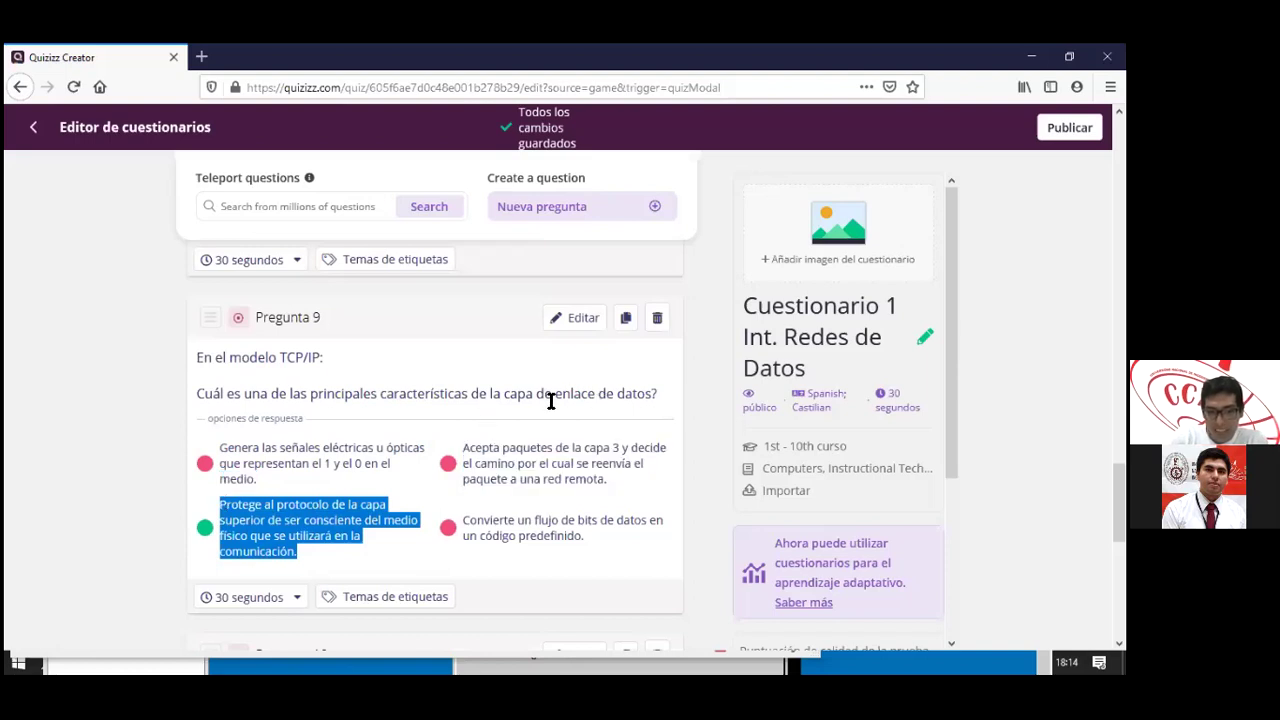
{"action": "left_click_drag", "start_coordinate": [544, 395], "coordinate": [646, 401]}
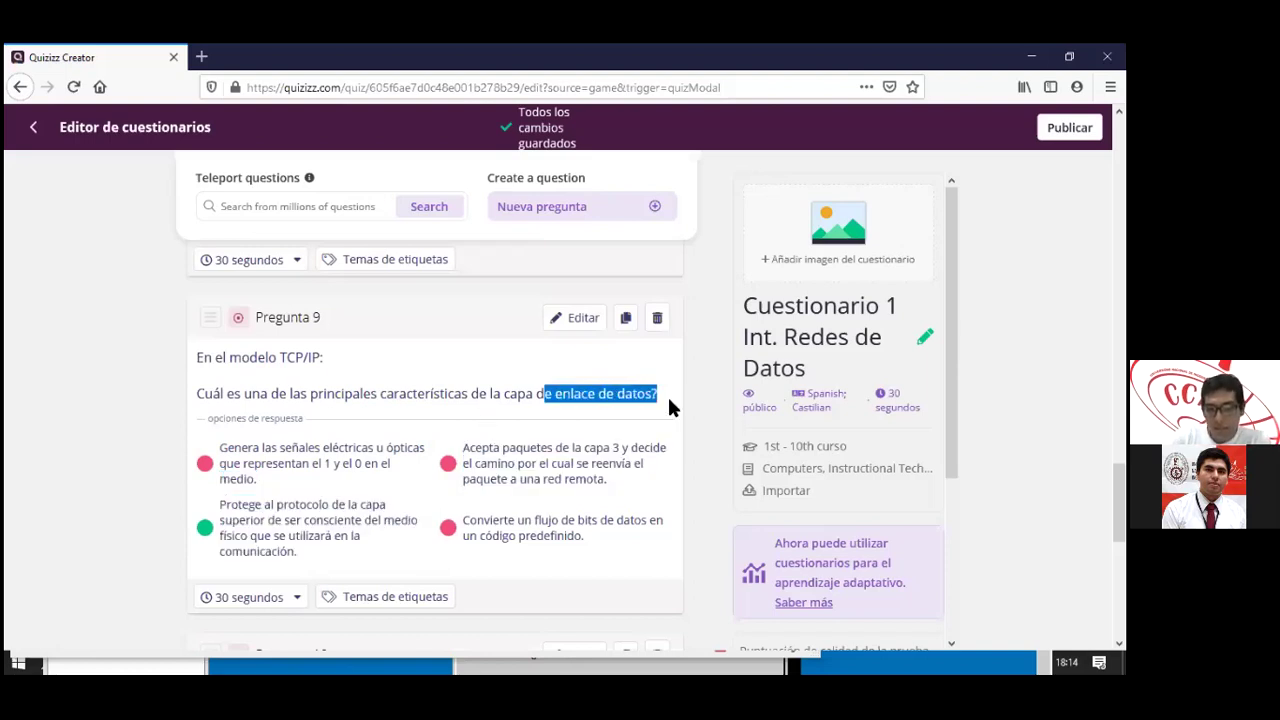
{"action": "left_click_drag", "start_coordinate": [224, 503], "coordinate": [296, 550]}
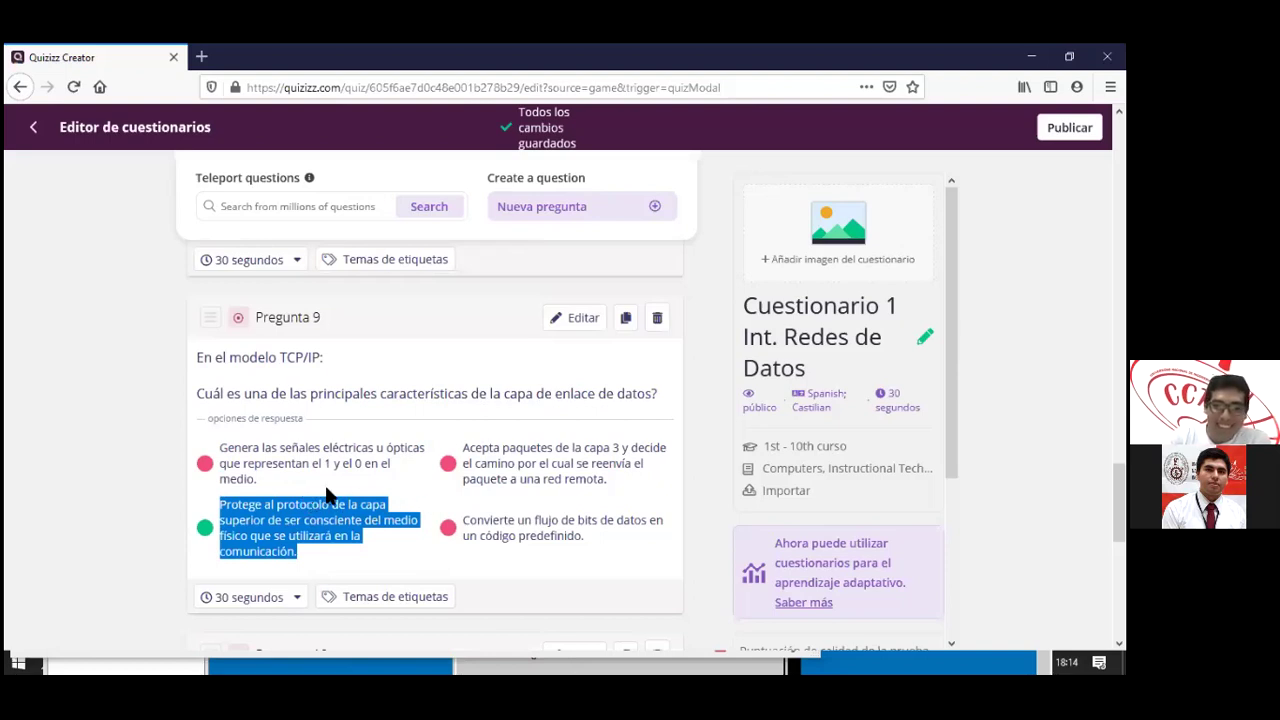
{"action": "left_click", "coordinate": [249, 527]}
{"action": "left_click_drag", "start_coordinate": [221, 505], "coordinate": [250, 535]}
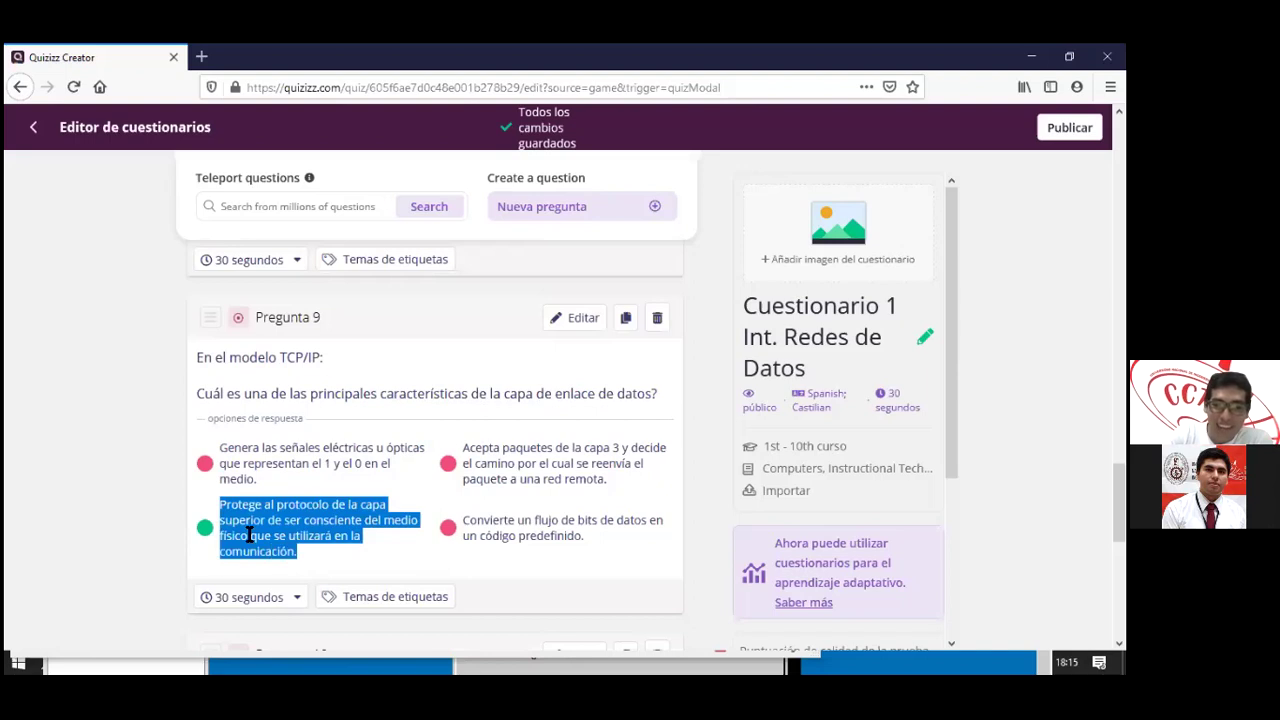
{"action": "left_click_drag", "start_coordinate": [557, 393], "coordinate": [660, 394]}
{"action": "left_click", "coordinate": [320, 508]}
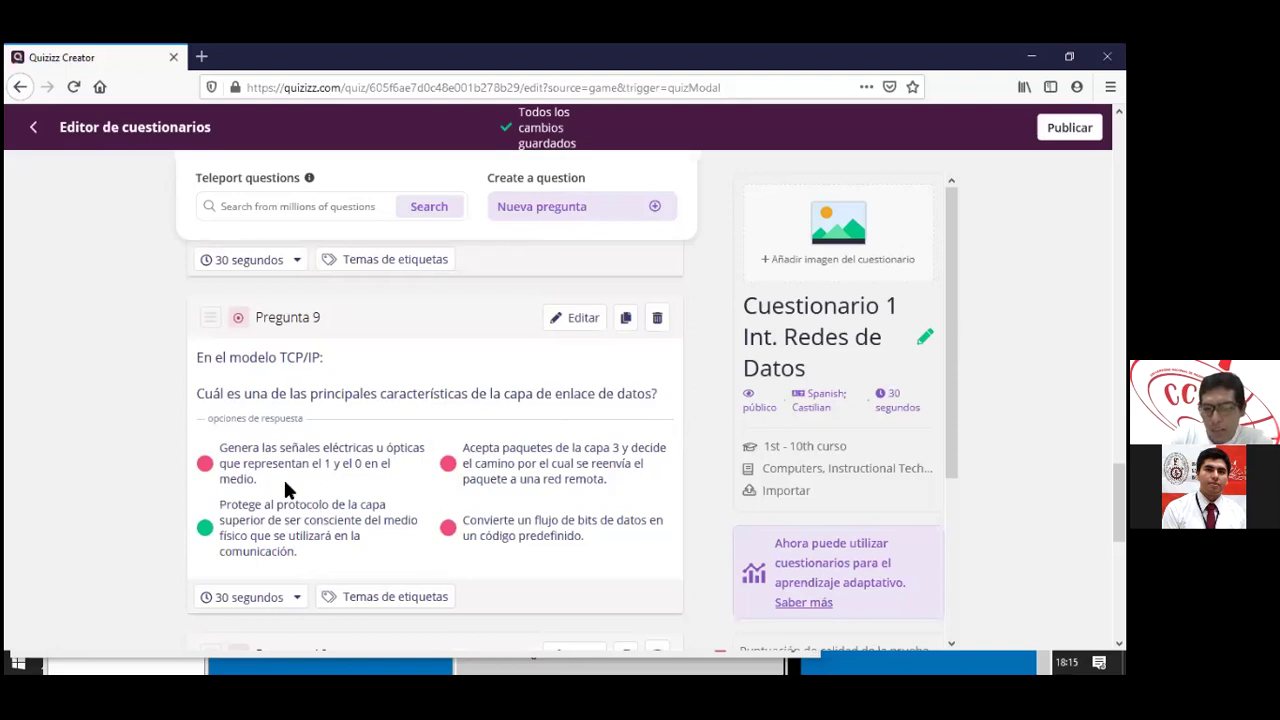
{"action": "left_click_drag", "start_coordinate": [286, 545], "coordinate": [212, 506]}
{"action": "left_click", "coordinate": [250, 512]}
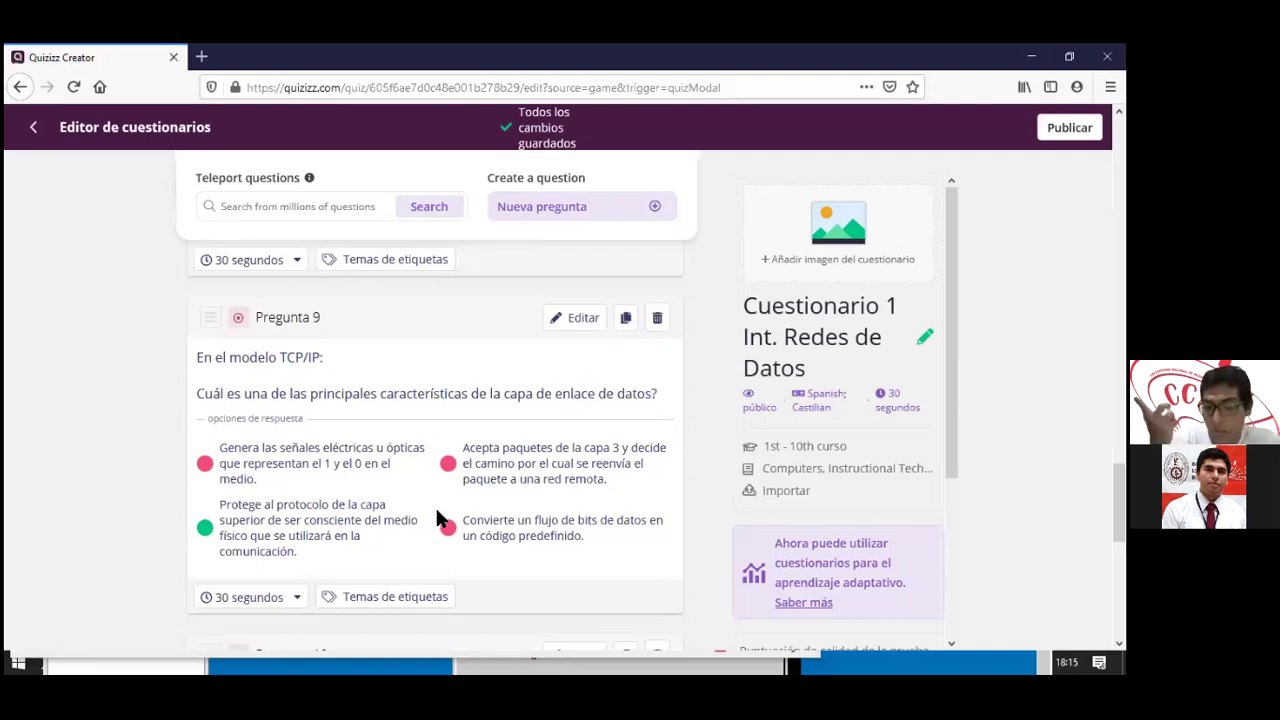
{"action": "left_click_drag", "start_coordinate": [345, 545], "coordinate": [218, 503]}
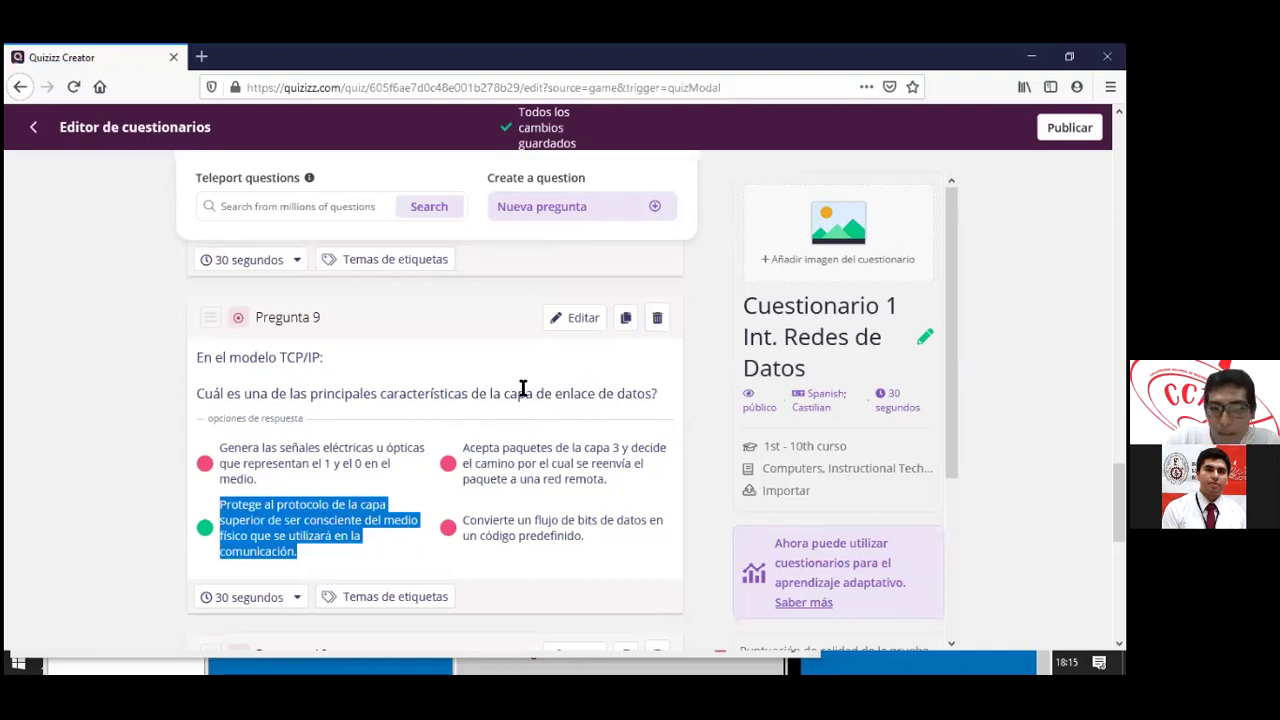
{"action": "left_click", "coordinate": [122, 417]}
Go to question 10 on collision and broadcast domains and open its network diagram as a standalone image.
{"action": "scroll", "coordinate": [122, 417], "scroll_direction": "down", "scroll_amount": 3}
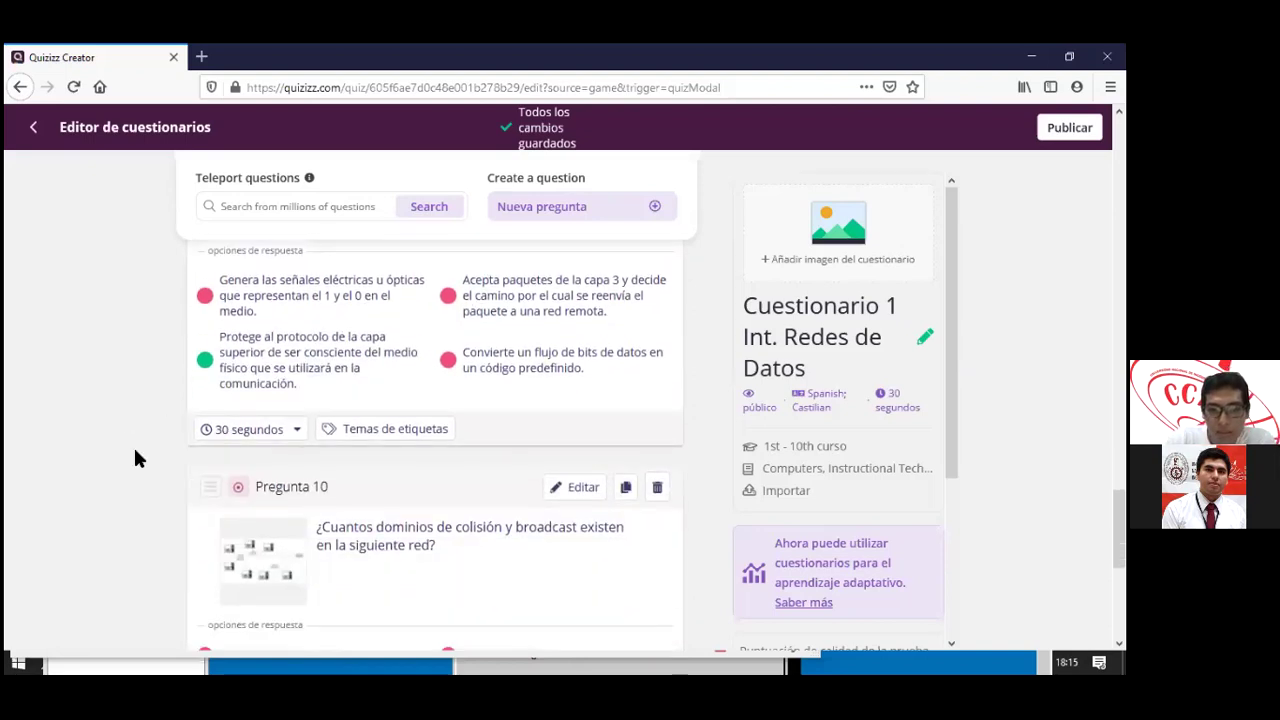
{"action": "scroll", "coordinate": [136, 451], "scroll_direction": "down", "scroll_amount": 3}
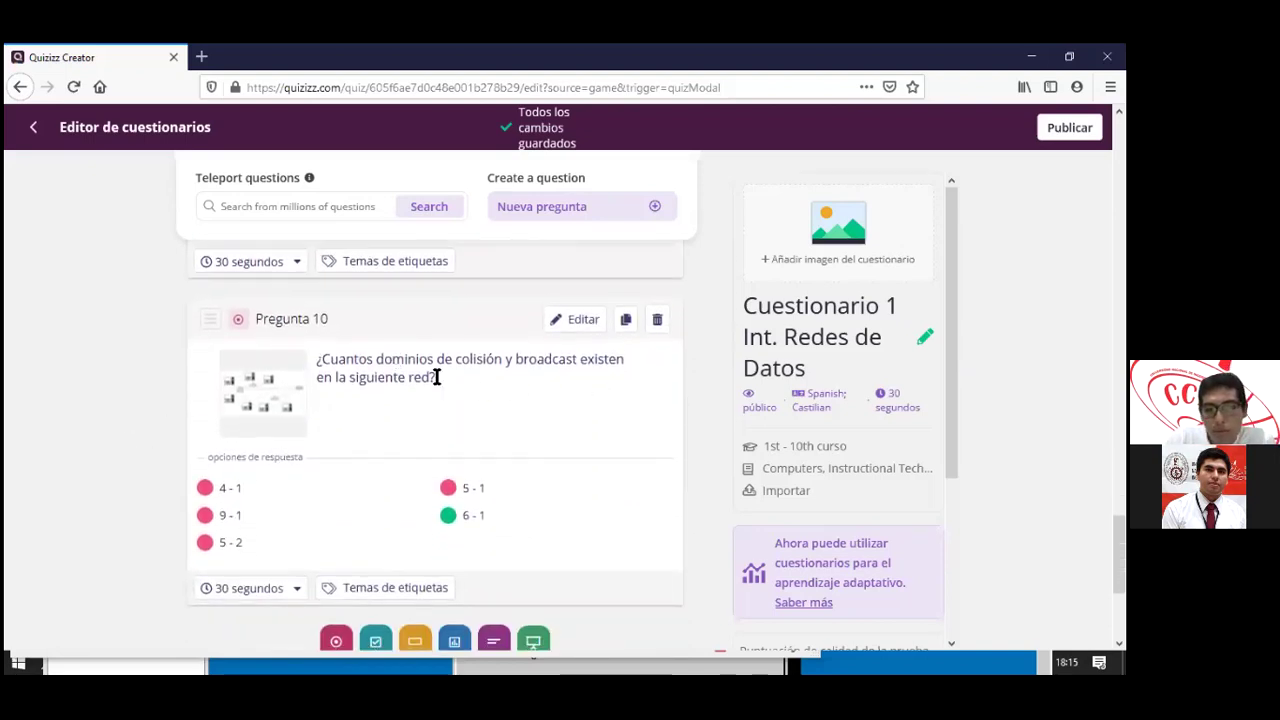
{"action": "right_click", "coordinate": [270, 412]}
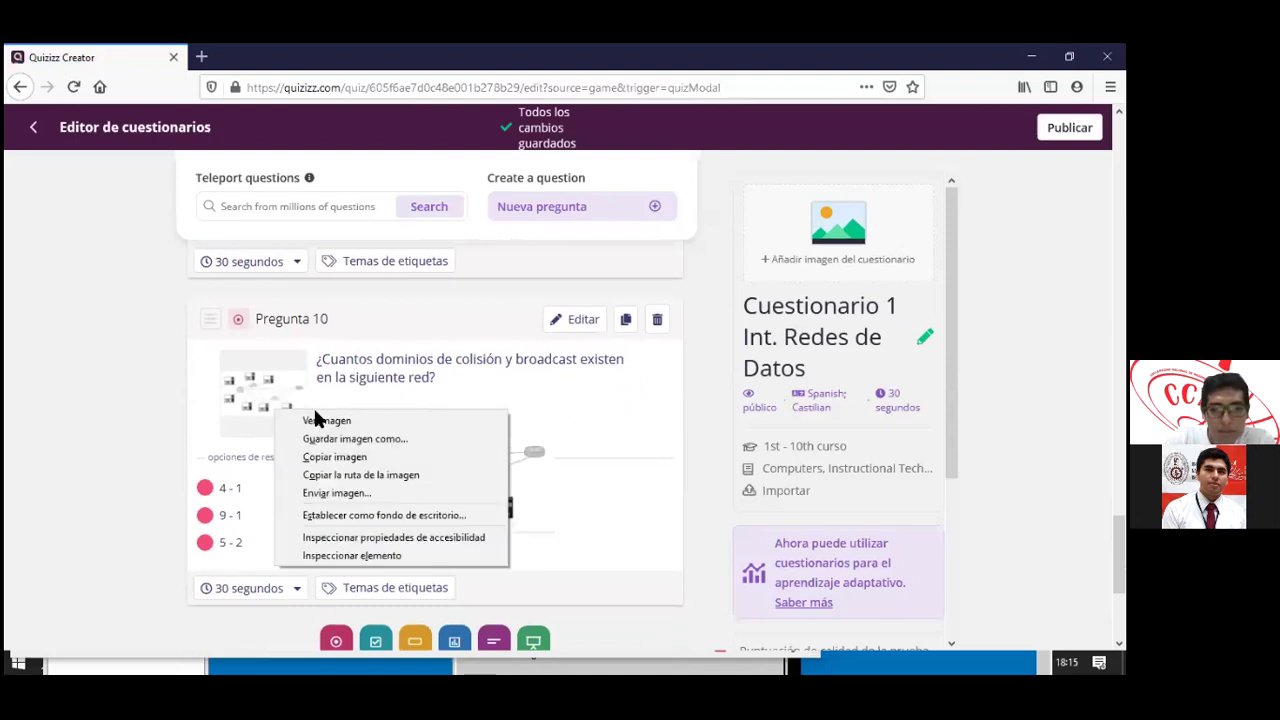
{"action": "left_click", "coordinate": [314, 414]}
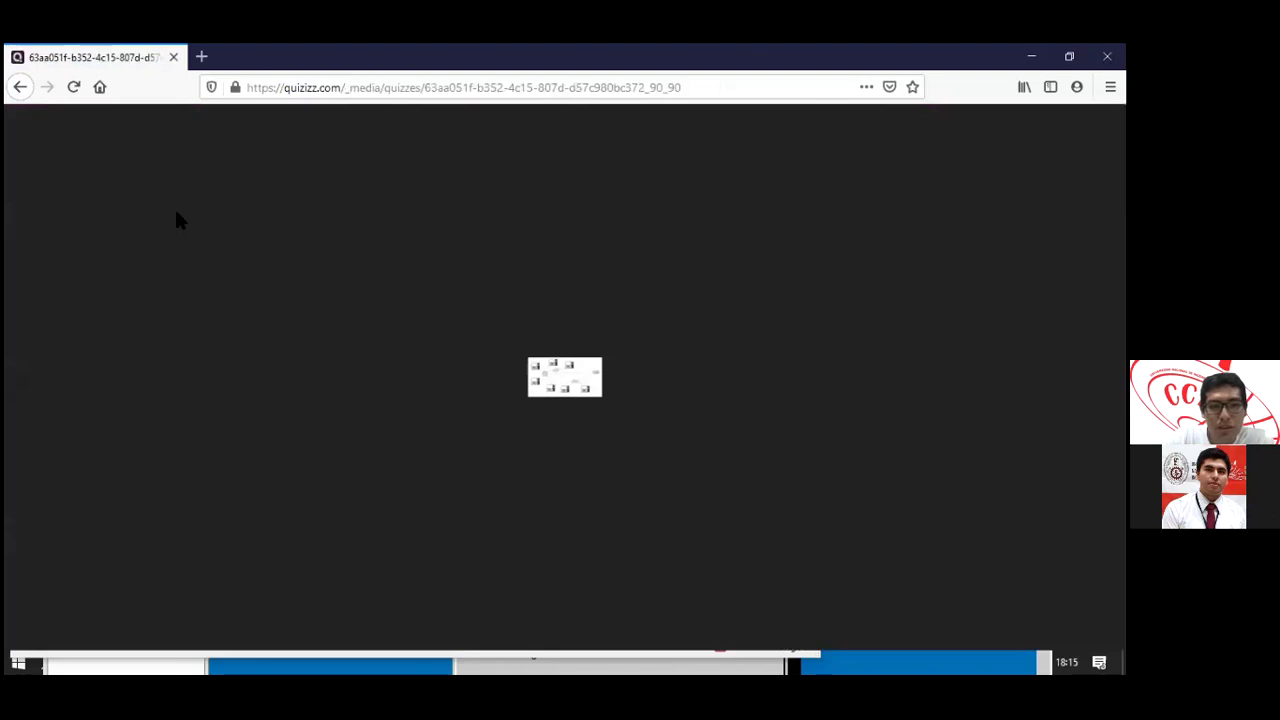
Return to the quiz editor, open question 10 for editing and enlarge its network diagram in the preview.
{"action": "key", "text": "alt+Left"}
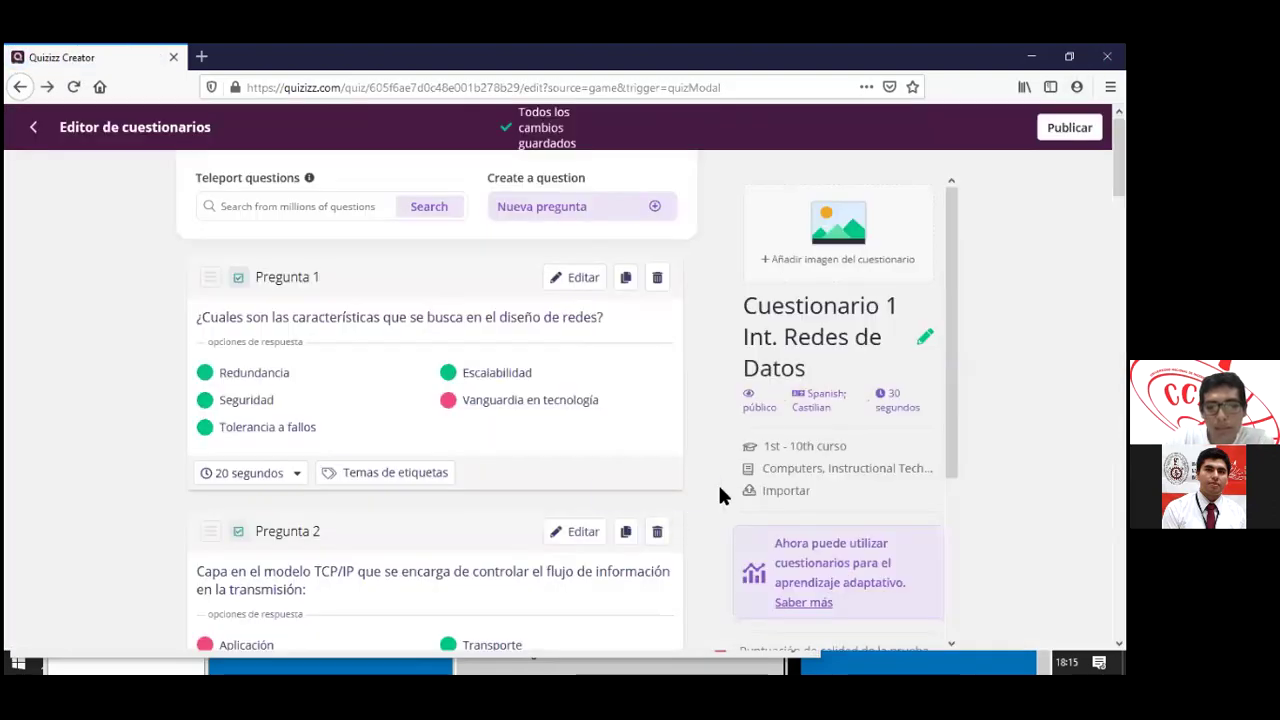
{"action": "scroll", "coordinate": [65, 465], "scroll_direction": "down", "scroll_amount": 20}
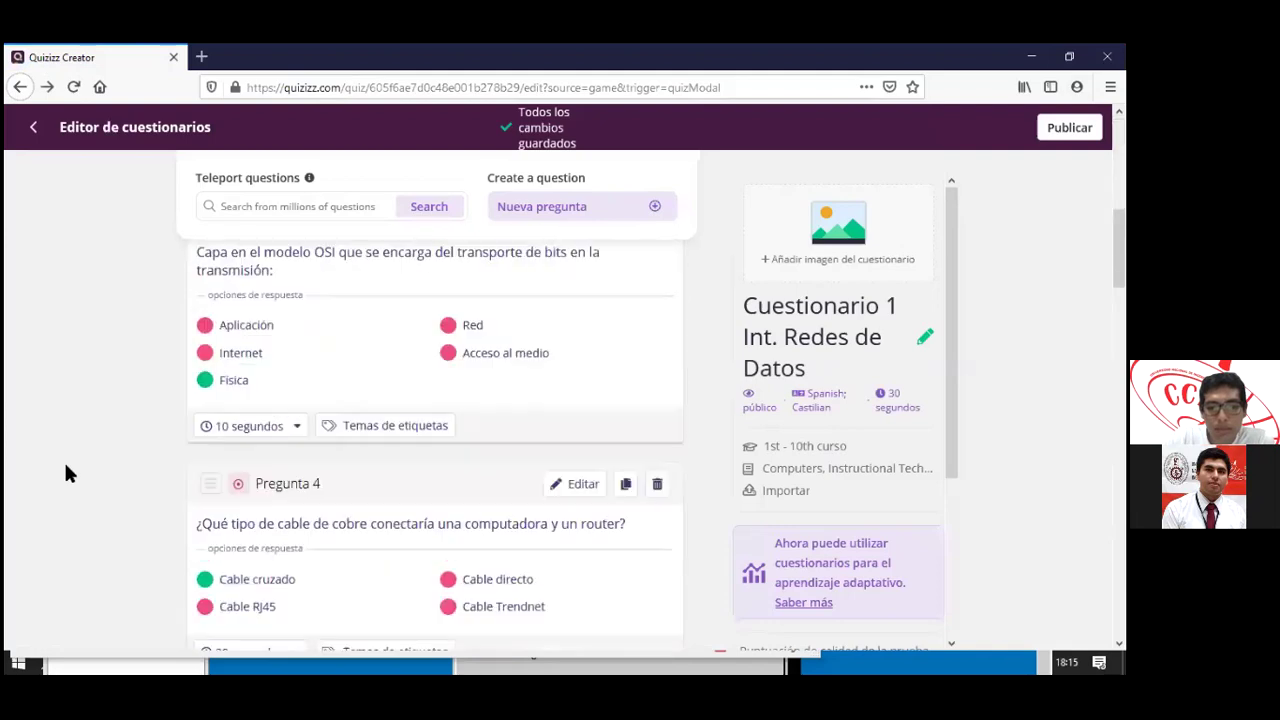
{"action": "scroll", "coordinate": [330, 470], "scroll_direction": "up", "scroll_amount": 4}
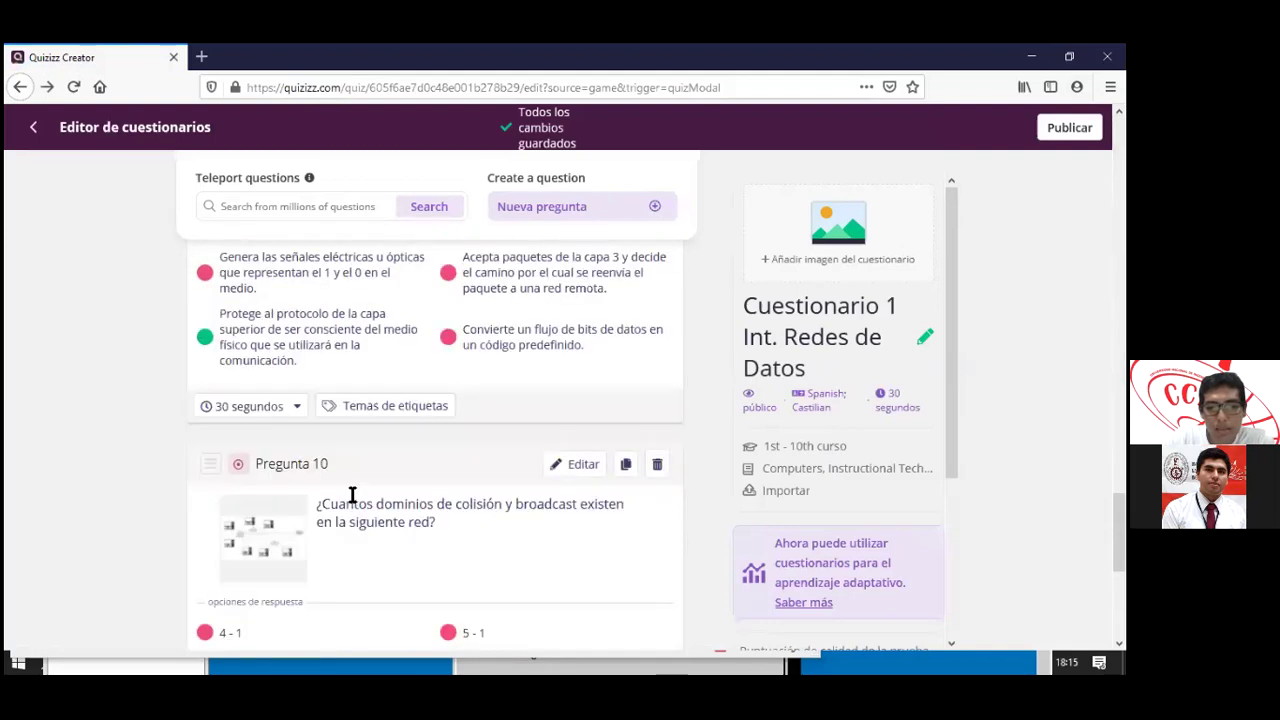
{"action": "scroll", "coordinate": [341, 491], "scroll_direction": "down", "scroll_amount": 1}
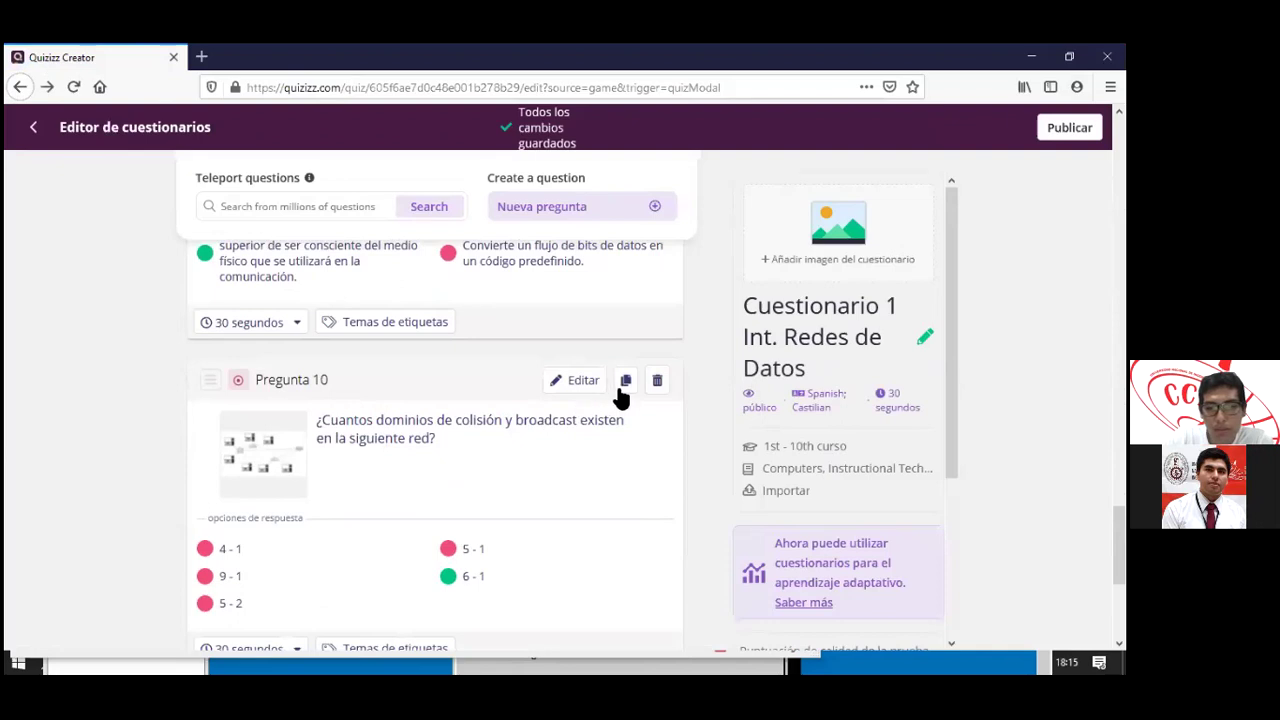
{"action": "left_click", "coordinate": [560, 380]}
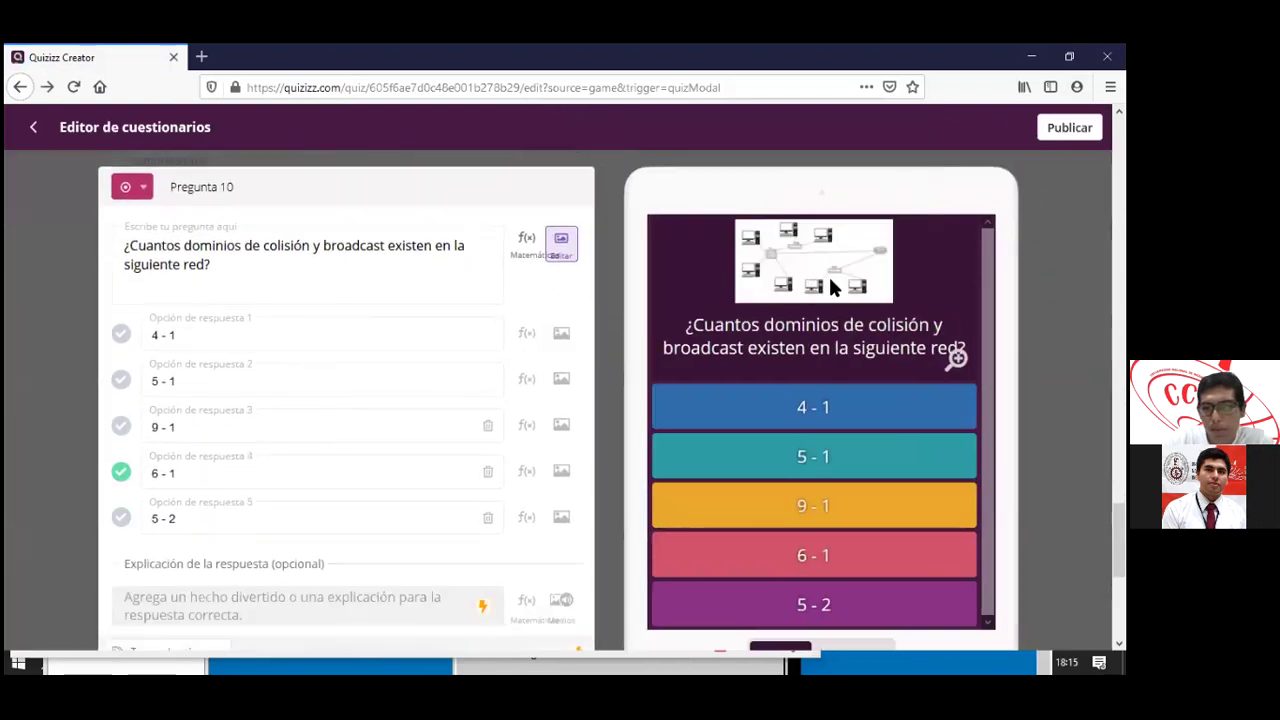
{"action": "left_click", "coordinate": [957, 357]}
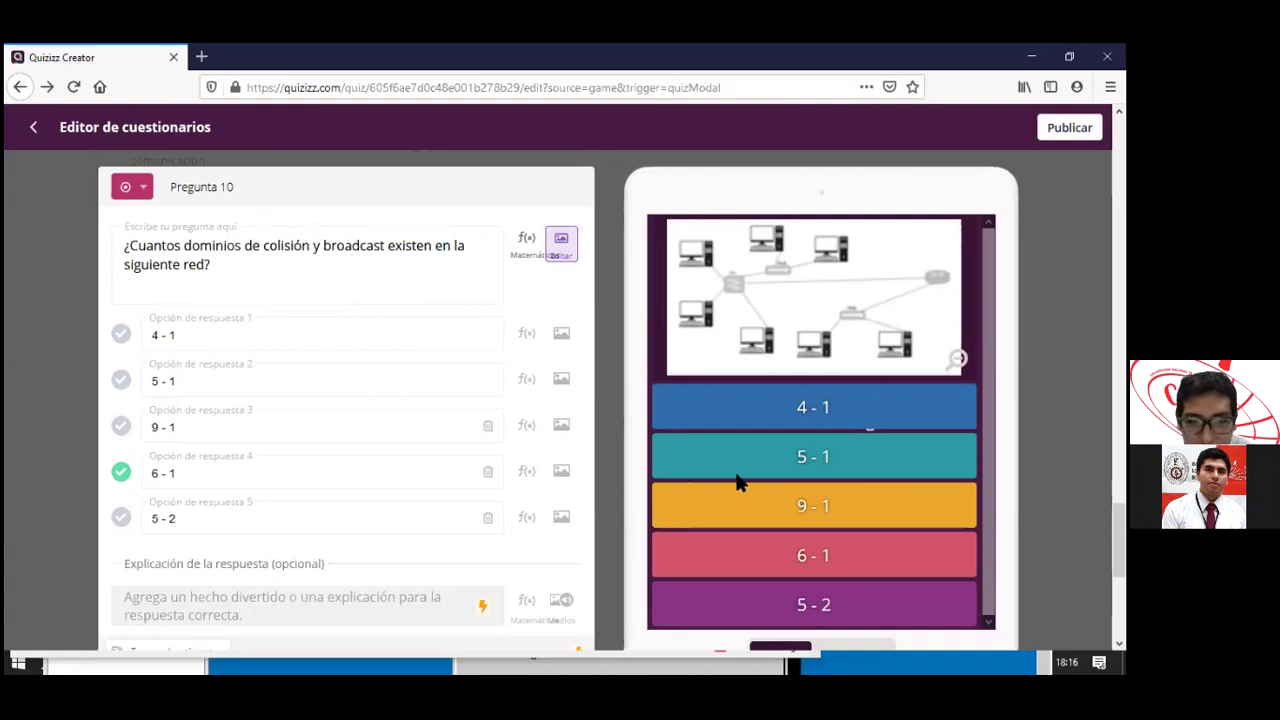
Examine question 10's answer options against the network diagram, highlighting "colisión" in the question text.
{"action": "scroll", "coordinate": [322, 408], "scroll_direction": "down", "scroll_amount": 1}
{"action": "scroll", "coordinate": [322, 408], "scroll_direction": "up", "scroll_amount": 1}
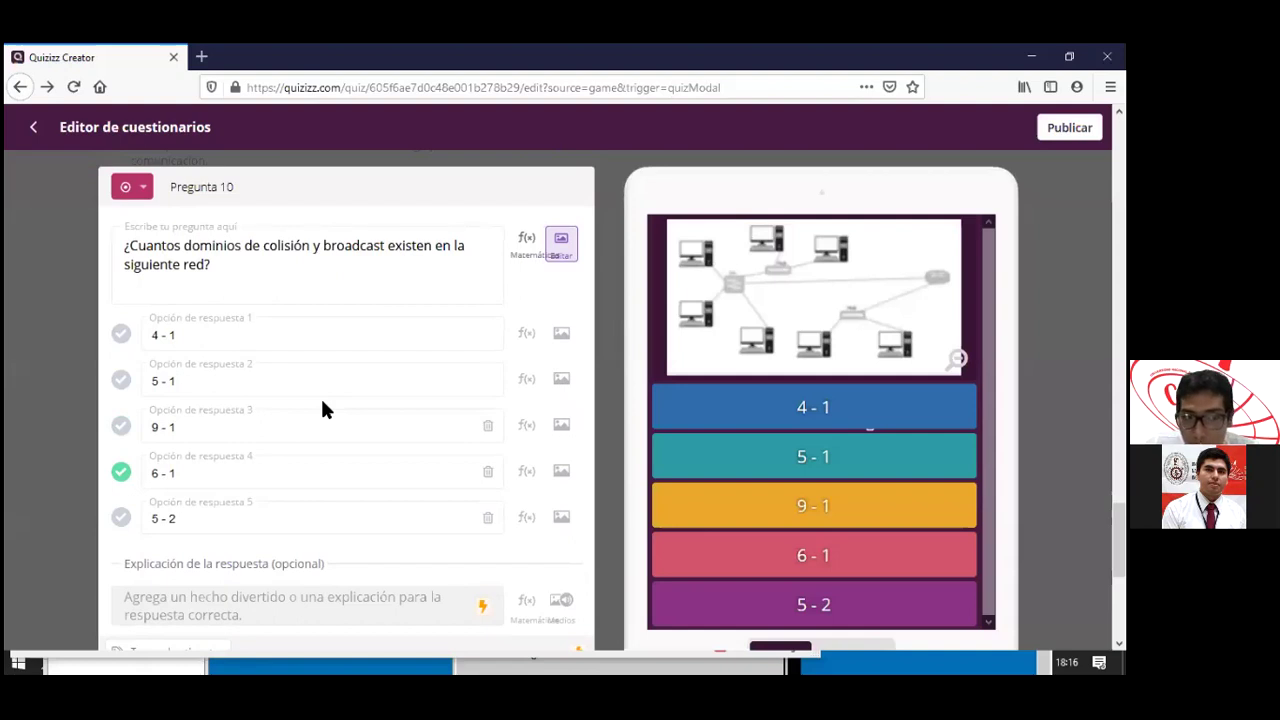
{"action": "scroll", "coordinate": [240, 404], "scroll_direction": "down", "scroll_amount": 1}
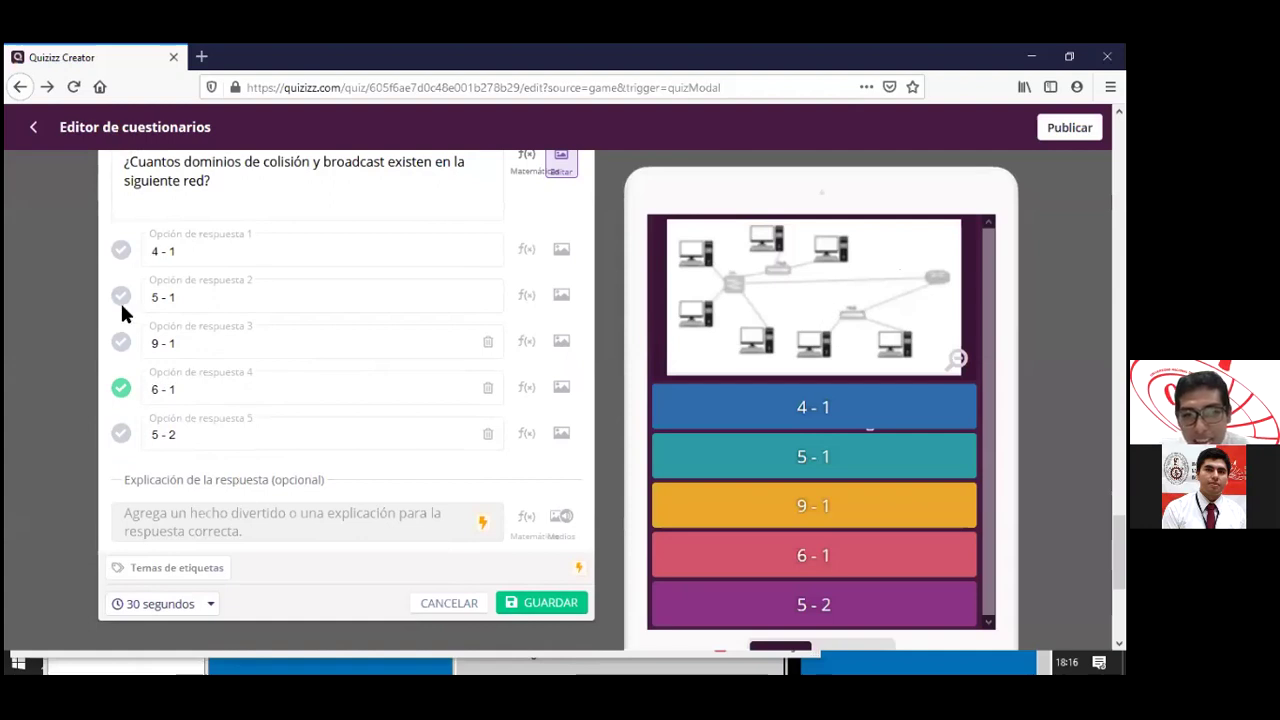
{"action": "scroll", "coordinate": [268, 325], "scroll_direction": "up", "scroll_amount": 1}
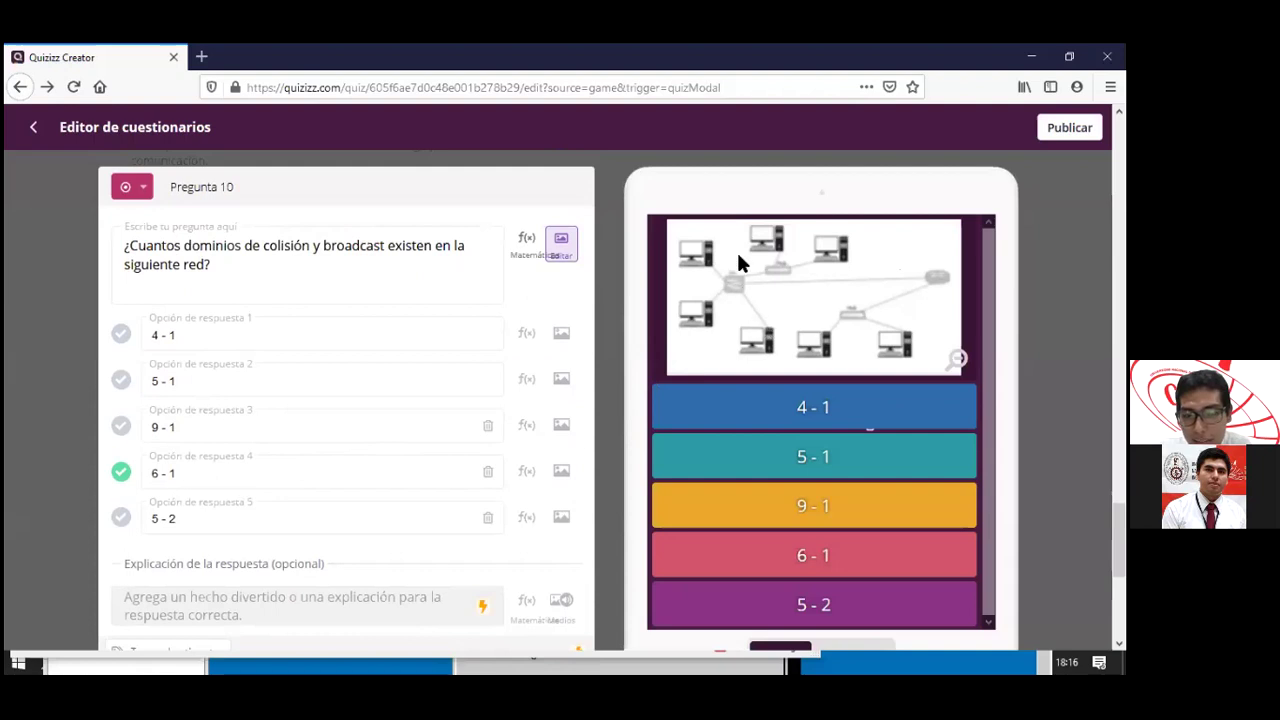
{"action": "left_click_drag", "start_coordinate": [263, 247], "coordinate": [301, 247]}
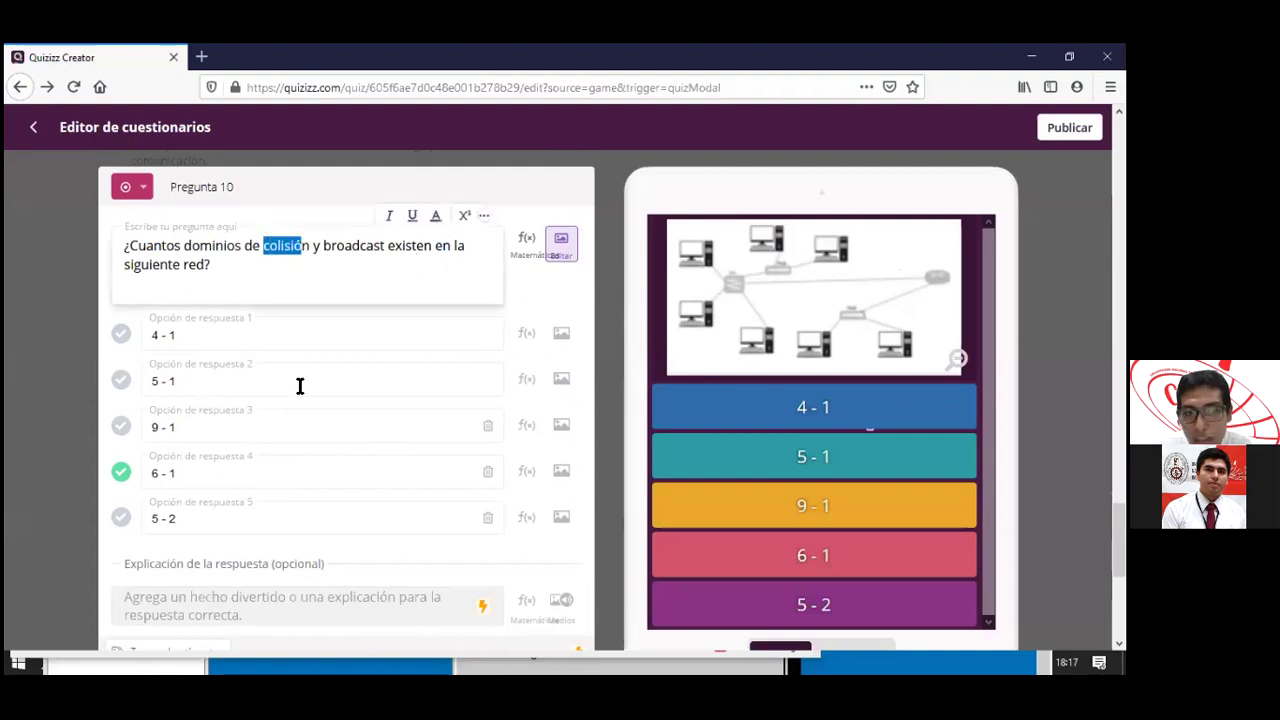
{"action": "left_click", "coordinate": [281, 257]}
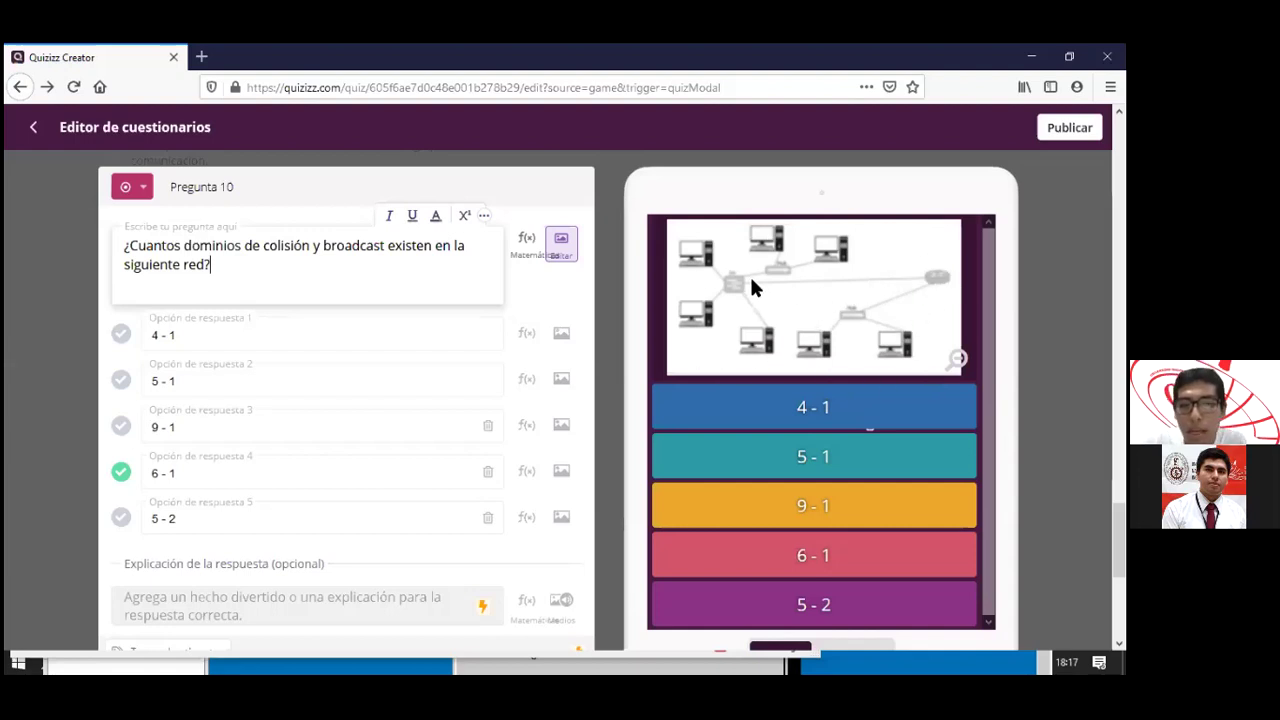
{"action": "left_click_drag", "start_coordinate": [264, 247], "coordinate": [316, 247]}
{"action": "left_click", "coordinate": [316, 247]}
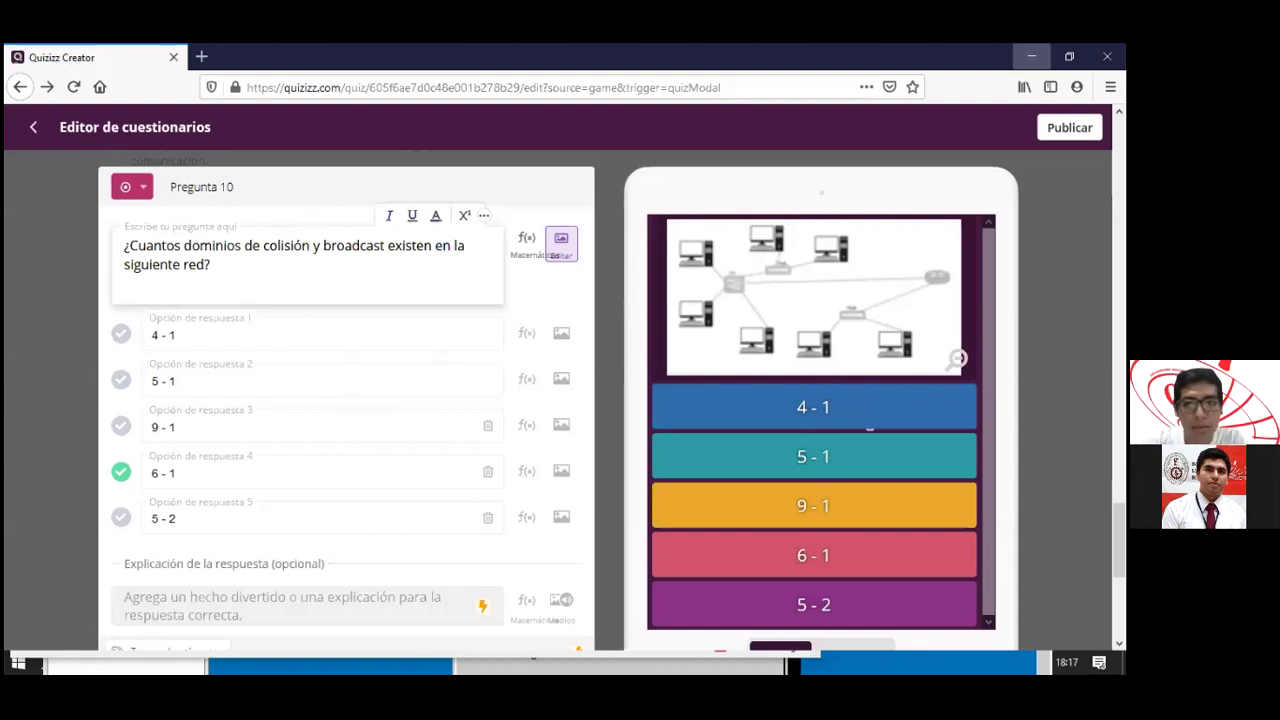
Switch to the Sesion 3 File Explorer window and go up to the Taller folder.
{"action": "key", "text": "super"}
{"action": "right_click", "coordinate": [563, 652]}
{"action": "key", "text": "Escape"}
{"action": "key", "text": "super"}
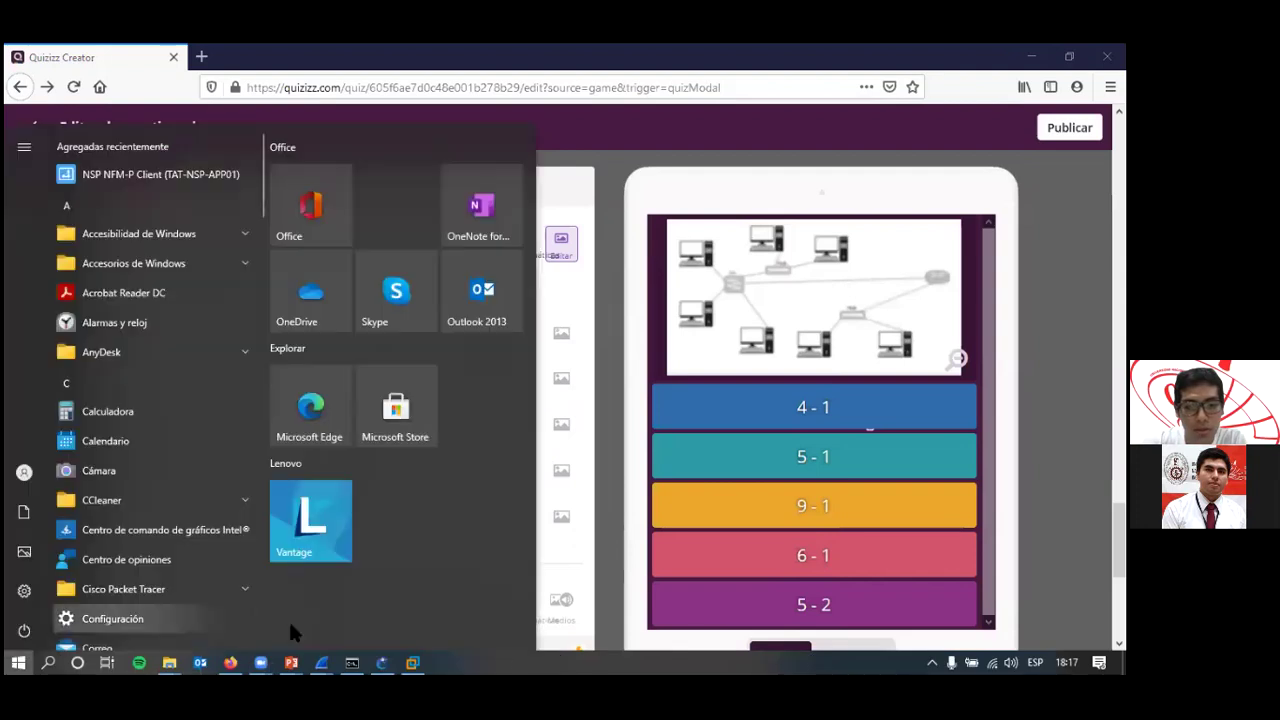
{"action": "mouse_move", "coordinate": [163, 656]}
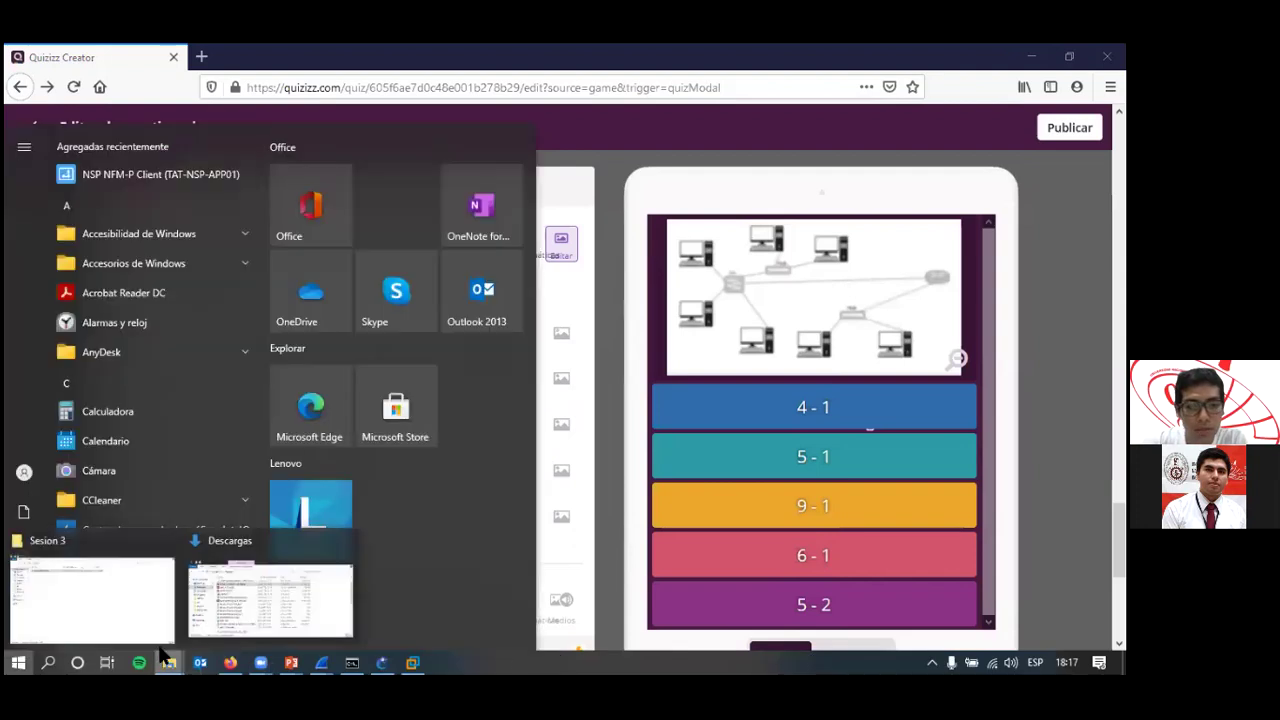
{"action": "left_click", "coordinate": [95, 581]}
{"action": "left_click", "coordinate": [136, 97]}
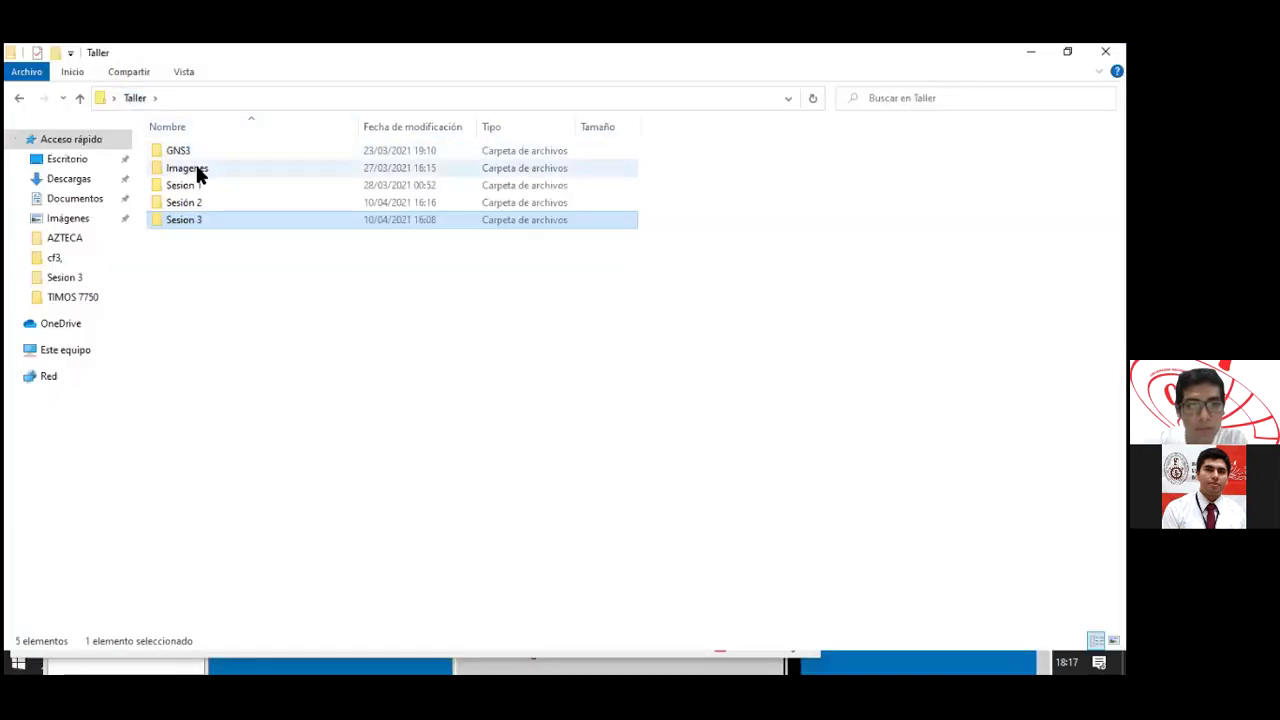
Look through the Imagenes and Sesion 1 folders for the question's diagram and return to Taller.
{"action": "double_click", "coordinate": [200, 165]}
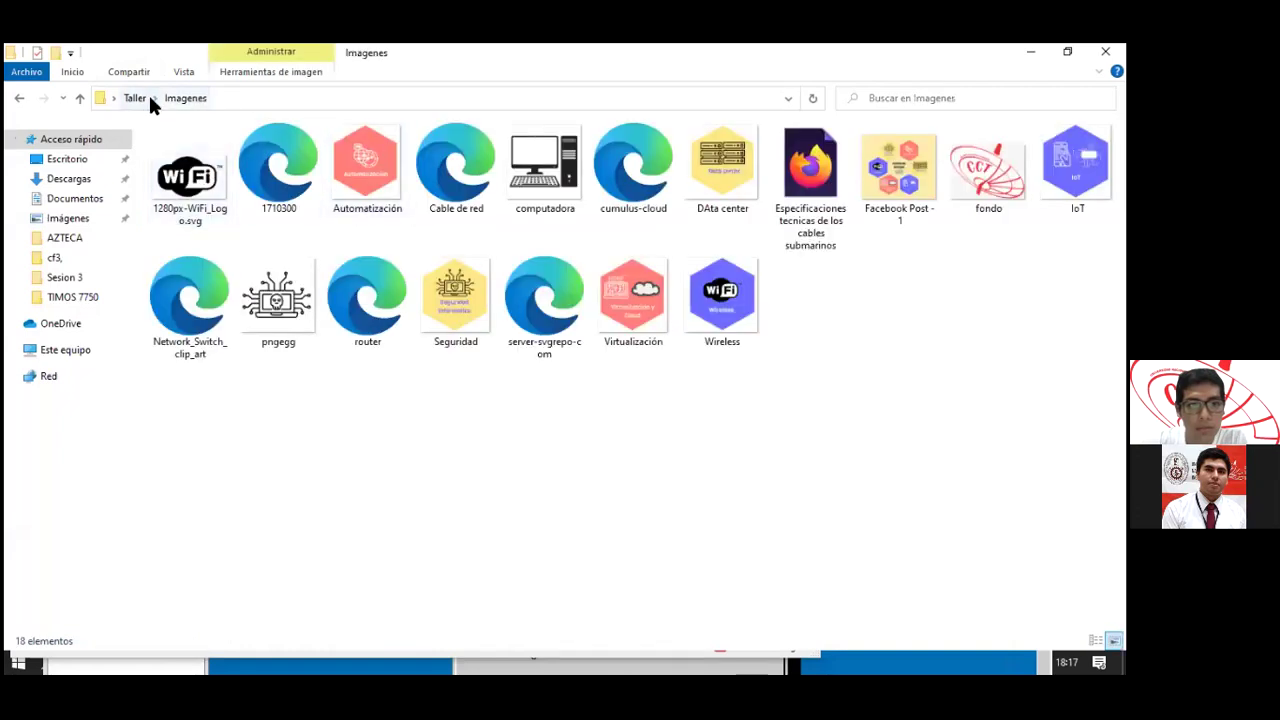
{"action": "left_click", "coordinate": [138, 97]}
{"action": "double_click", "coordinate": [199, 187]}
{"action": "left_click", "coordinate": [133, 97]}
View the "pregunta dominios" image from the Sesión 2 folder at full size and close it.
{"action": "double_click", "coordinate": [185, 203]}
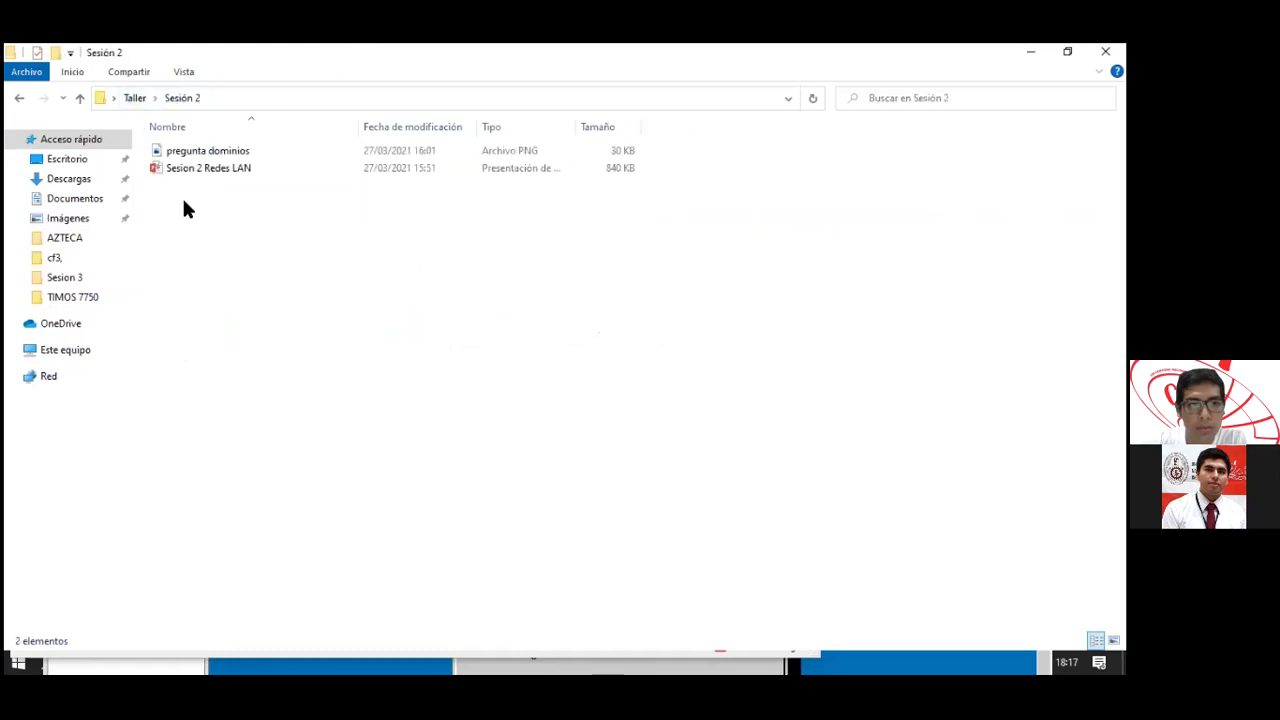
{"action": "left_click", "coordinate": [218, 151]}
{"action": "key", "text": "Return"}
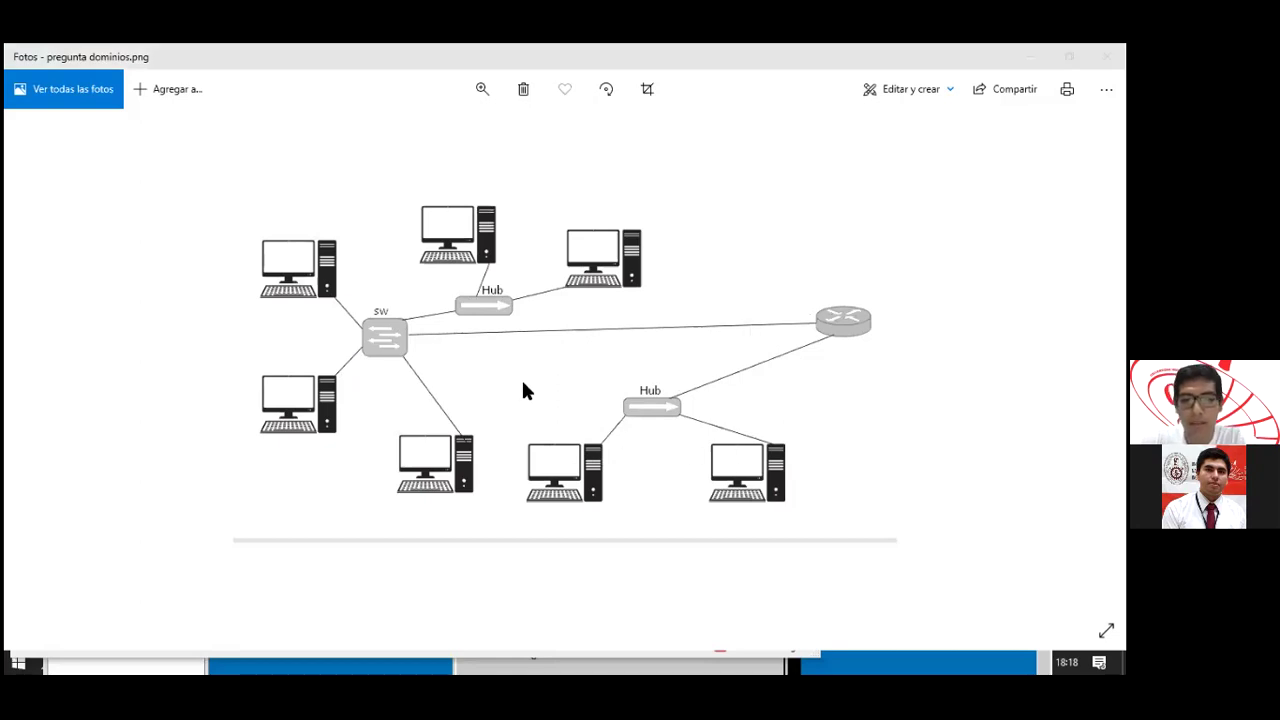
{"action": "key", "text": "alt+F4"}
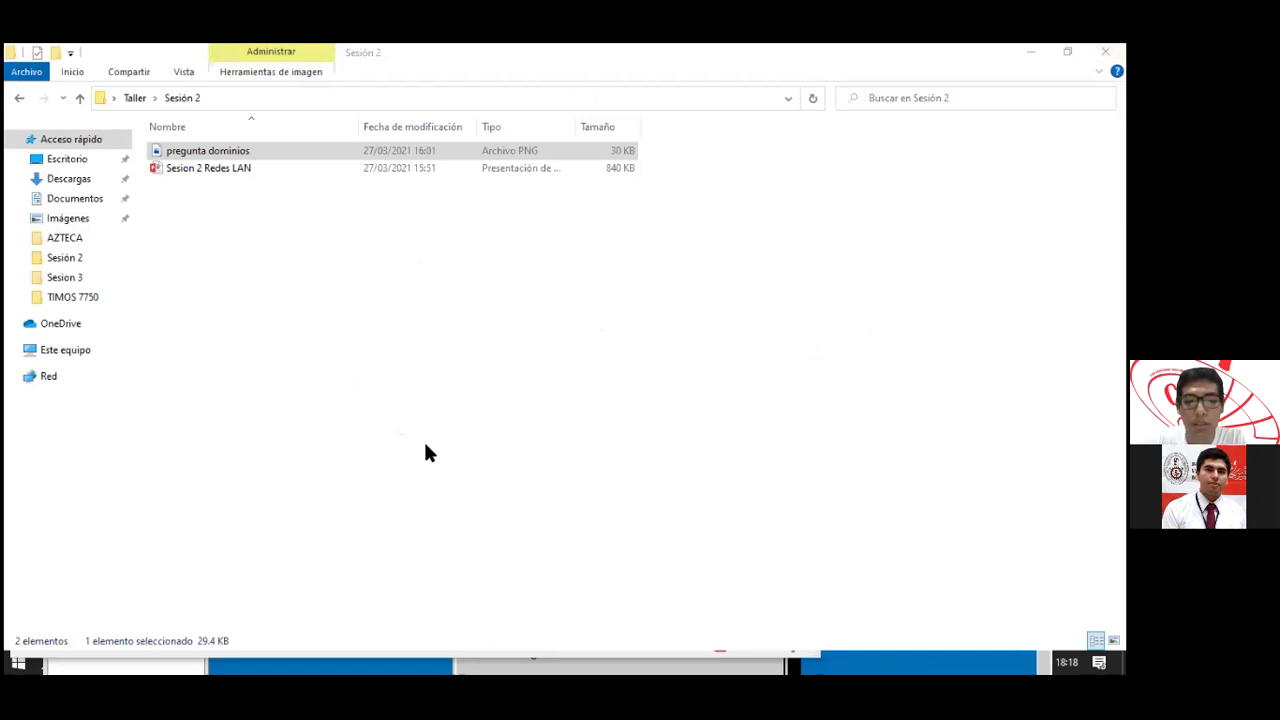
Switch back to the Quizizz editor, set question 10's answer option 4 to "6 - 2" and save the question.
{"action": "left_click", "coordinate": [240, 660]}
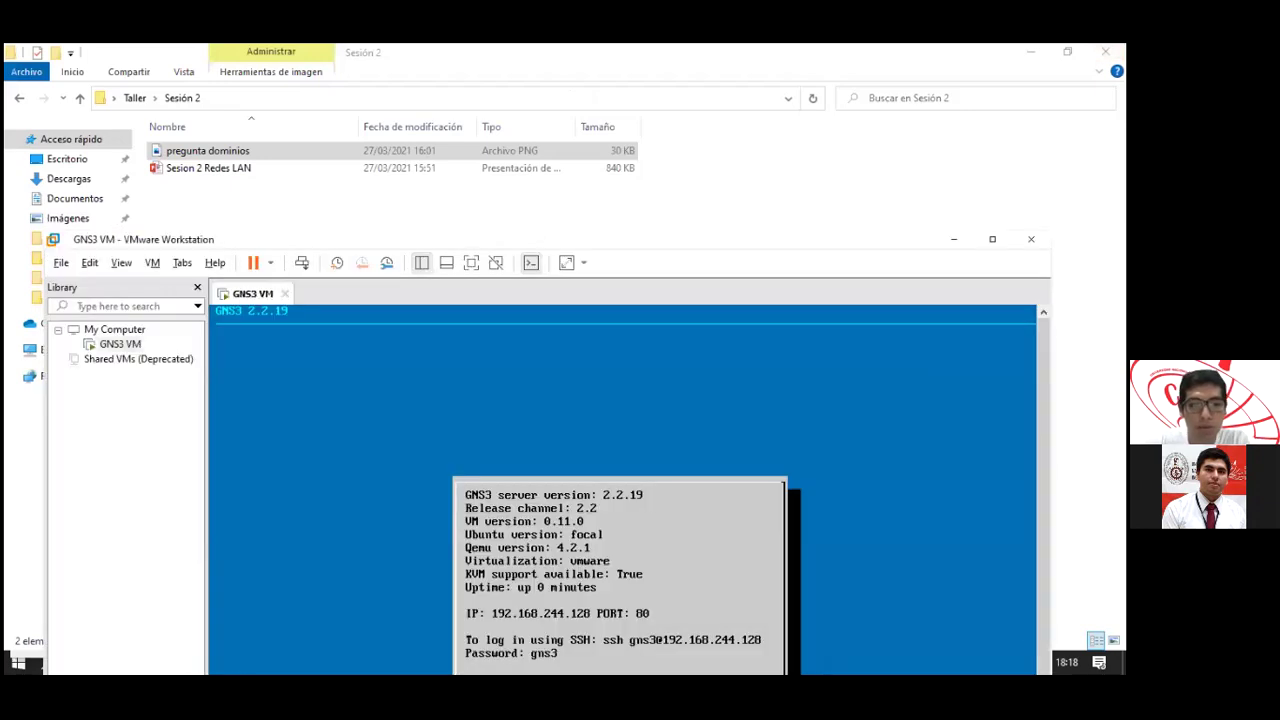
{"action": "key", "text": "alt+Tab"}
{"action": "key", "text": "alt+Tab"}
{"action": "key", "text": "alt+Tab"}
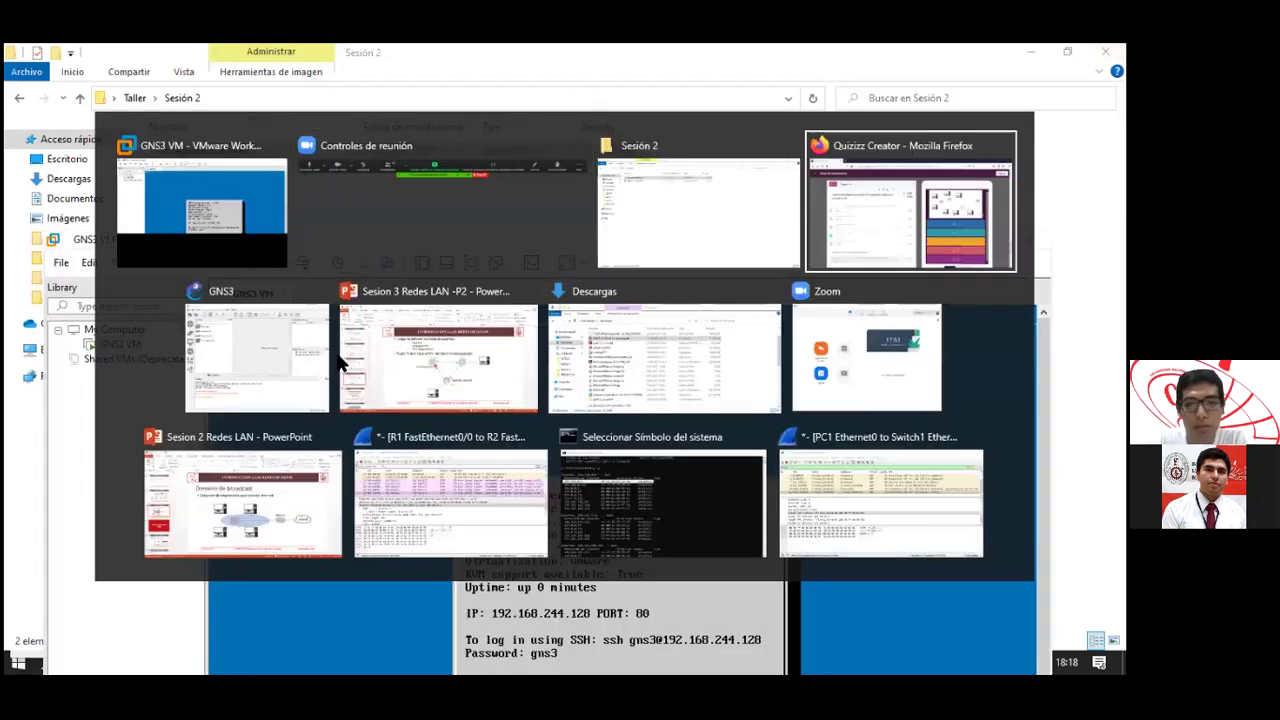
{"action": "scroll", "coordinate": [375, 420], "scroll_direction": "up", "scroll_amount": 5}
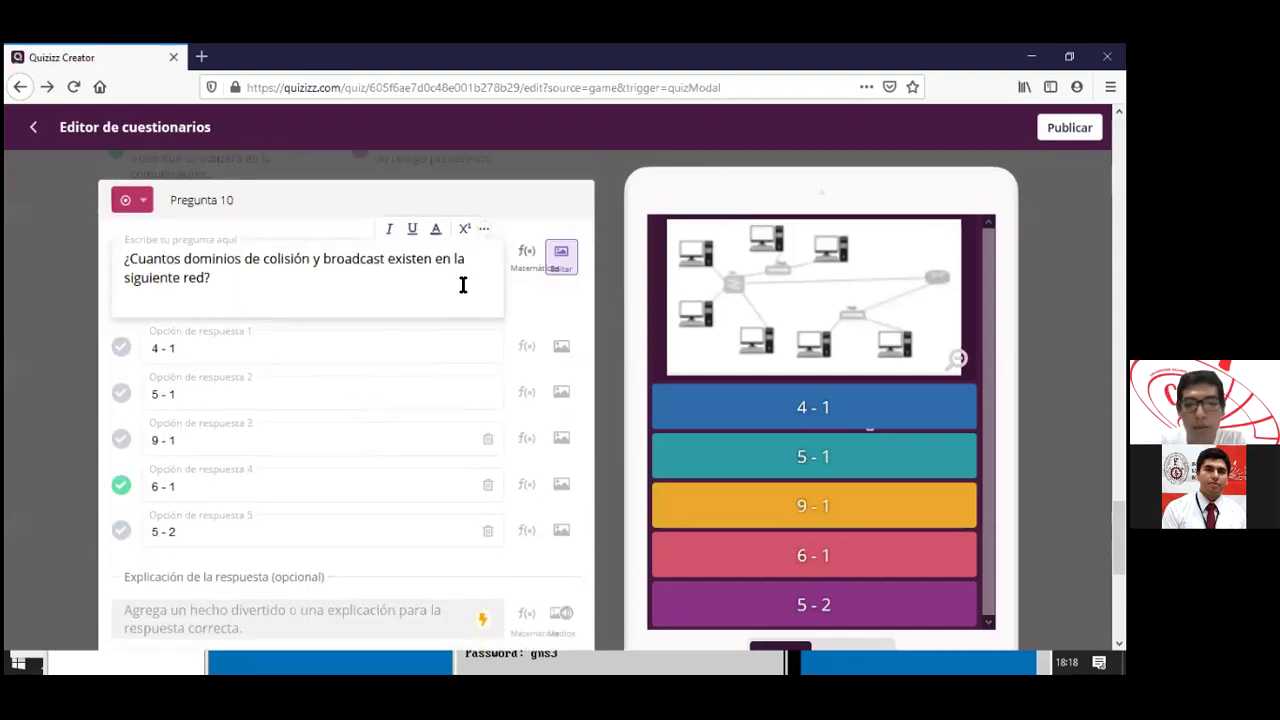
{"action": "scroll", "coordinate": [340, 351], "scroll_direction": "down", "scroll_amount": 3}
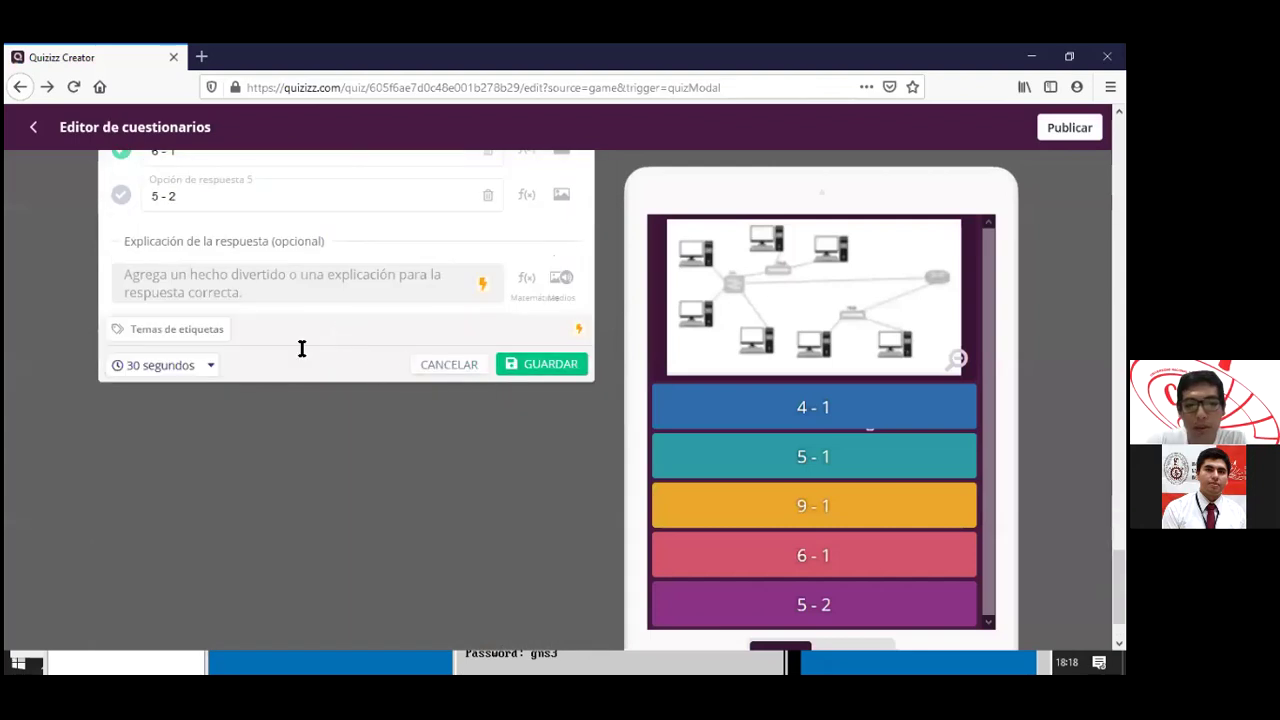
{"action": "scroll", "coordinate": [300, 349], "scroll_direction": "up", "scroll_amount": 2}
{"action": "left_click", "coordinate": [200, 318]}
{"action": "key", "text": "BackSpace"}
{"action": "type", "text": "2"}
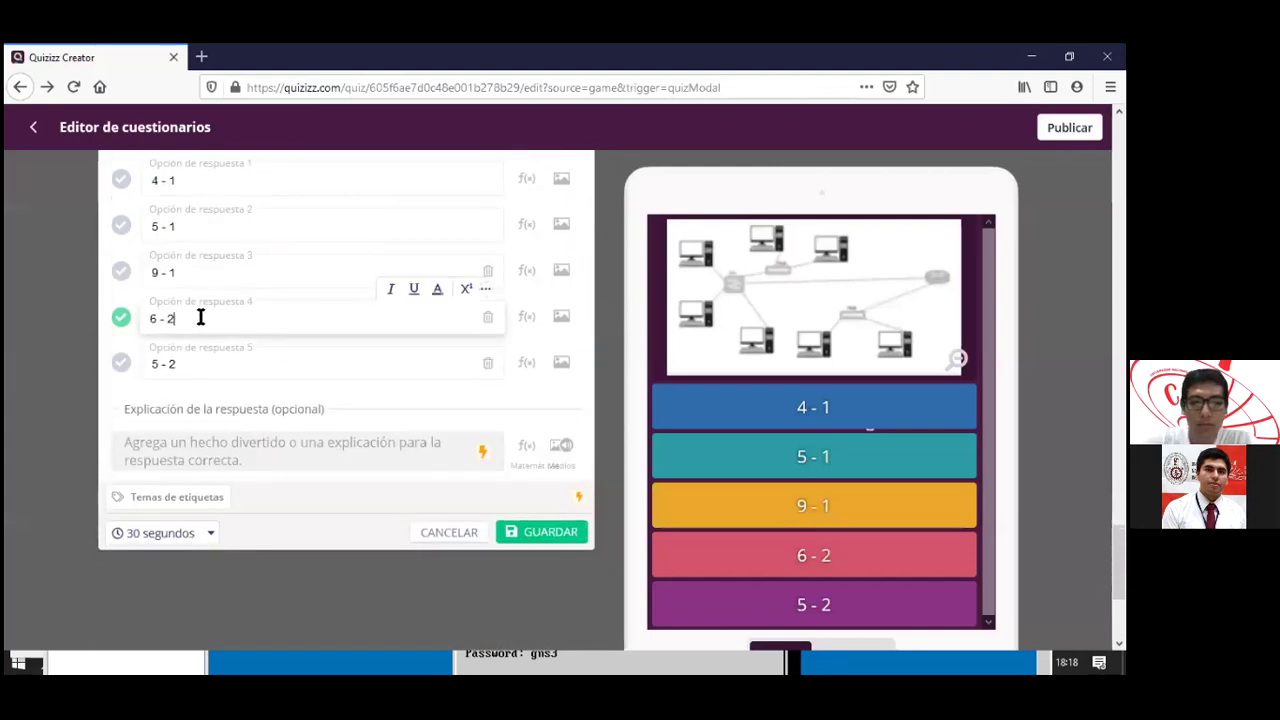
{"action": "left_click", "coordinate": [524, 532]}
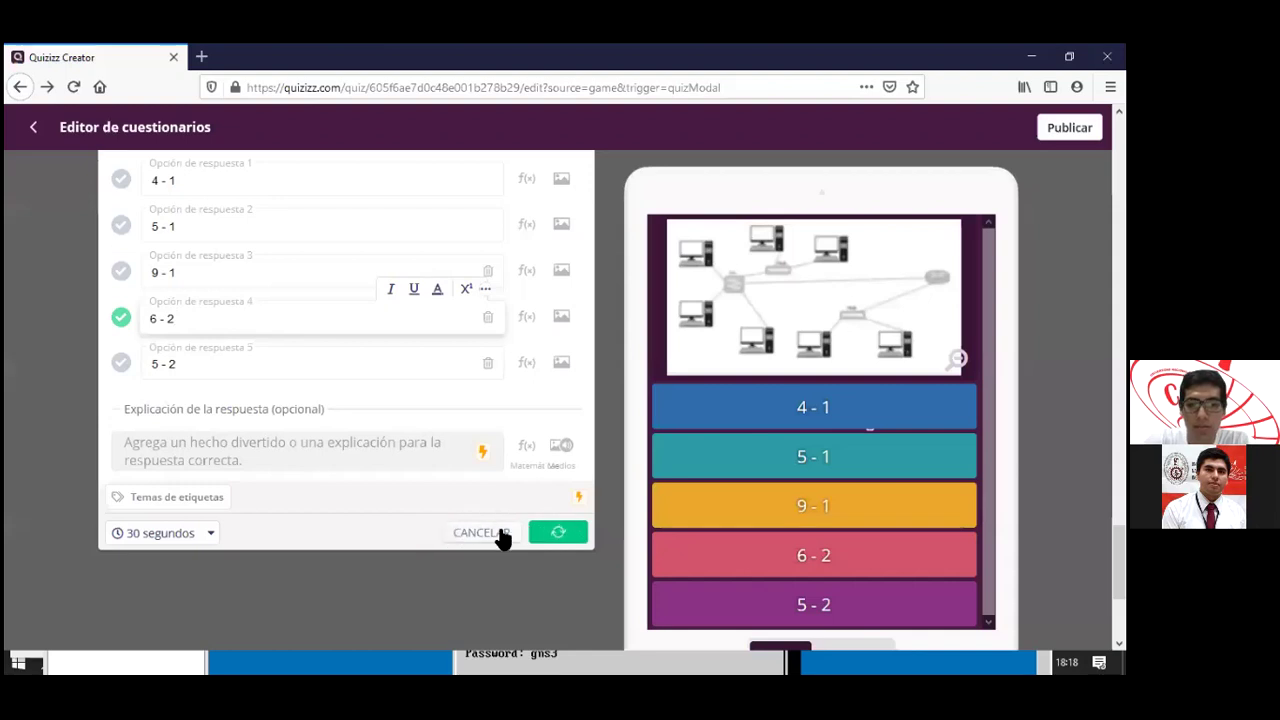
{"action": "scroll", "coordinate": [572, 478], "scroll_direction": "up", "scroll_amount": 10}
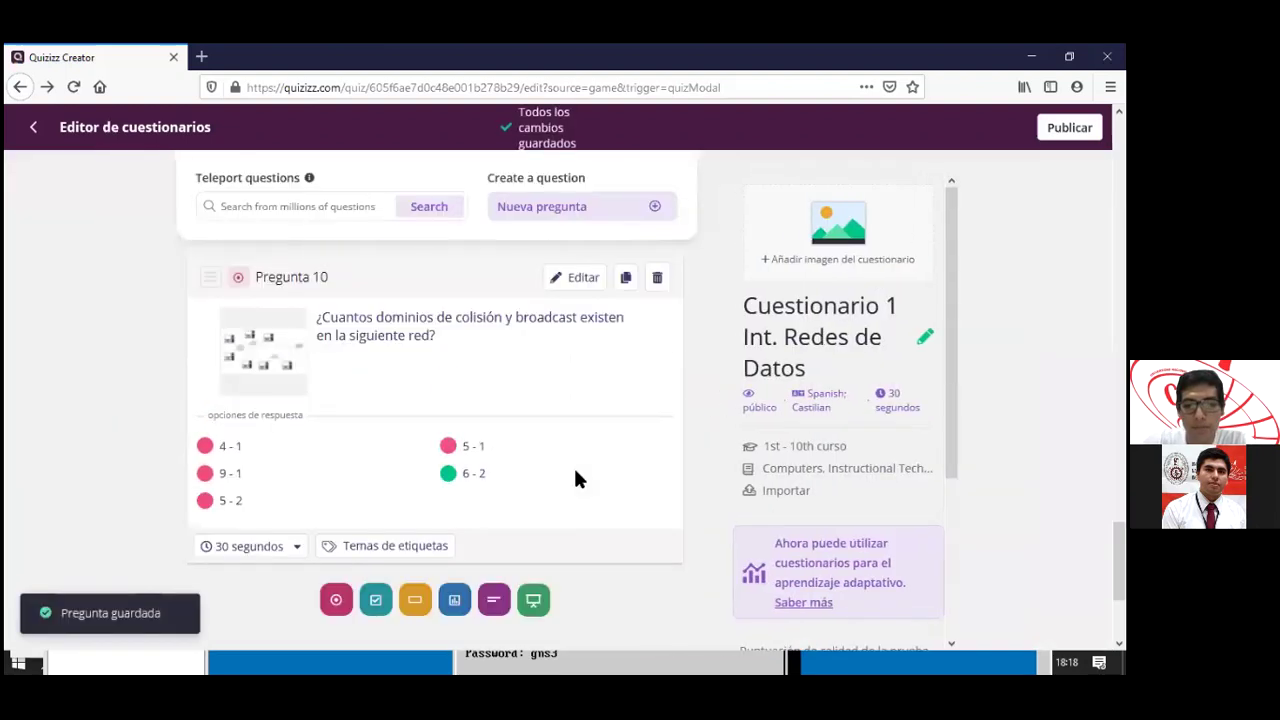
{"action": "scroll", "coordinate": [575, 478], "scroll_direction": "up", "scroll_amount": 15}
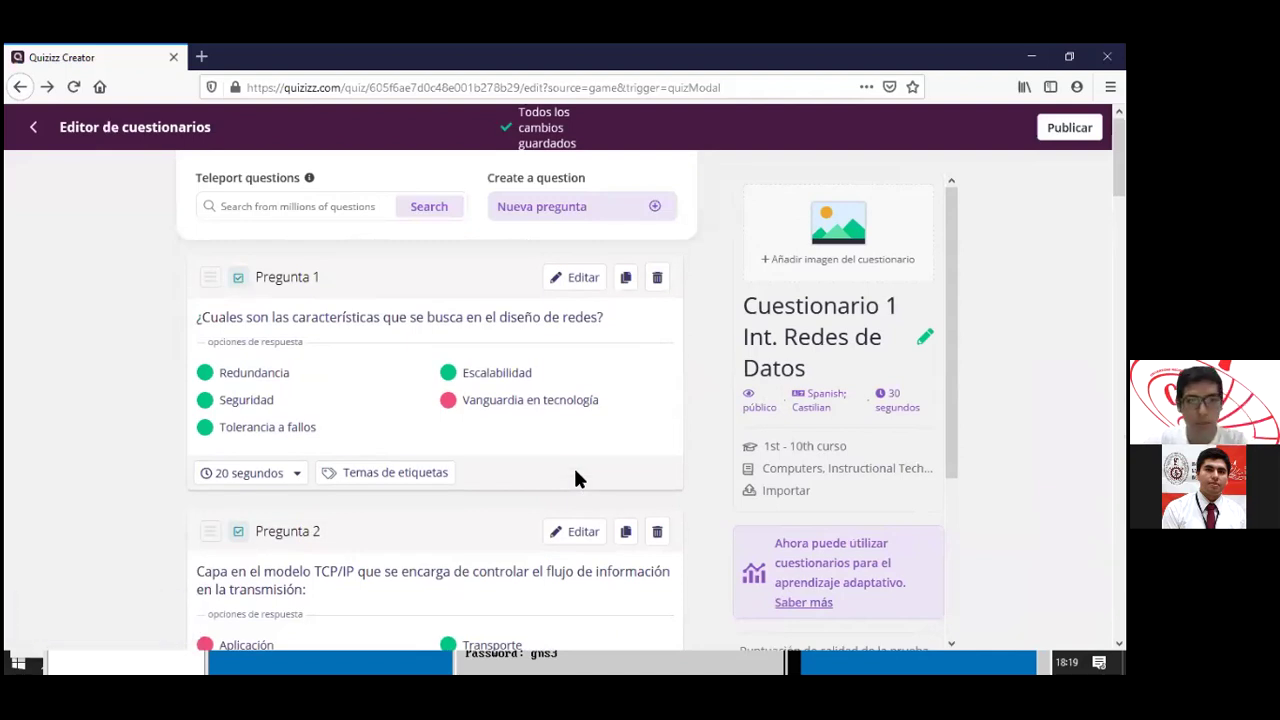
Switch to the GNS3 VM in VMware Workstation, maximize its window and dismiss the VM information to reach its main menu.
{"action": "left_click", "coordinate": [201, 57]}
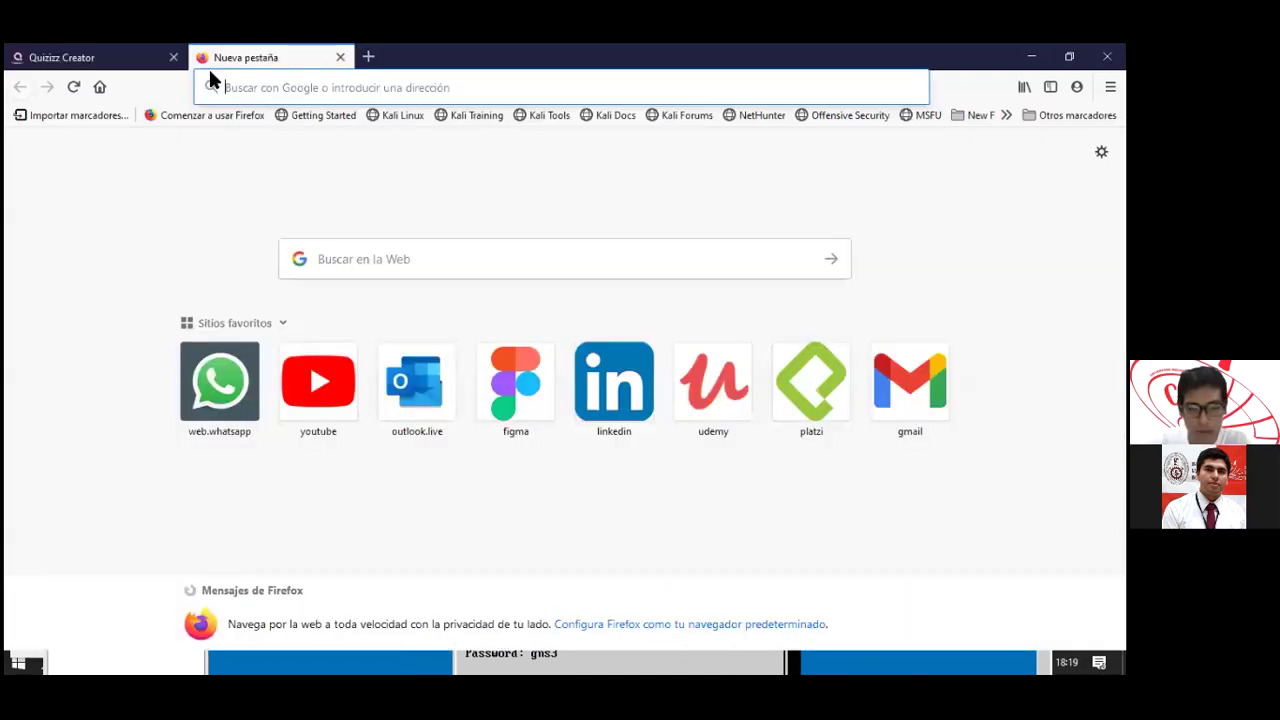
{"action": "key", "text": "alt+Tab"}
{"action": "key", "text": "alt+Tab"}
{"action": "key", "text": "alt+Tab"}
{"action": "key", "text": "alt+Tab"}
{"action": "key", "text": "alt+Tab"}
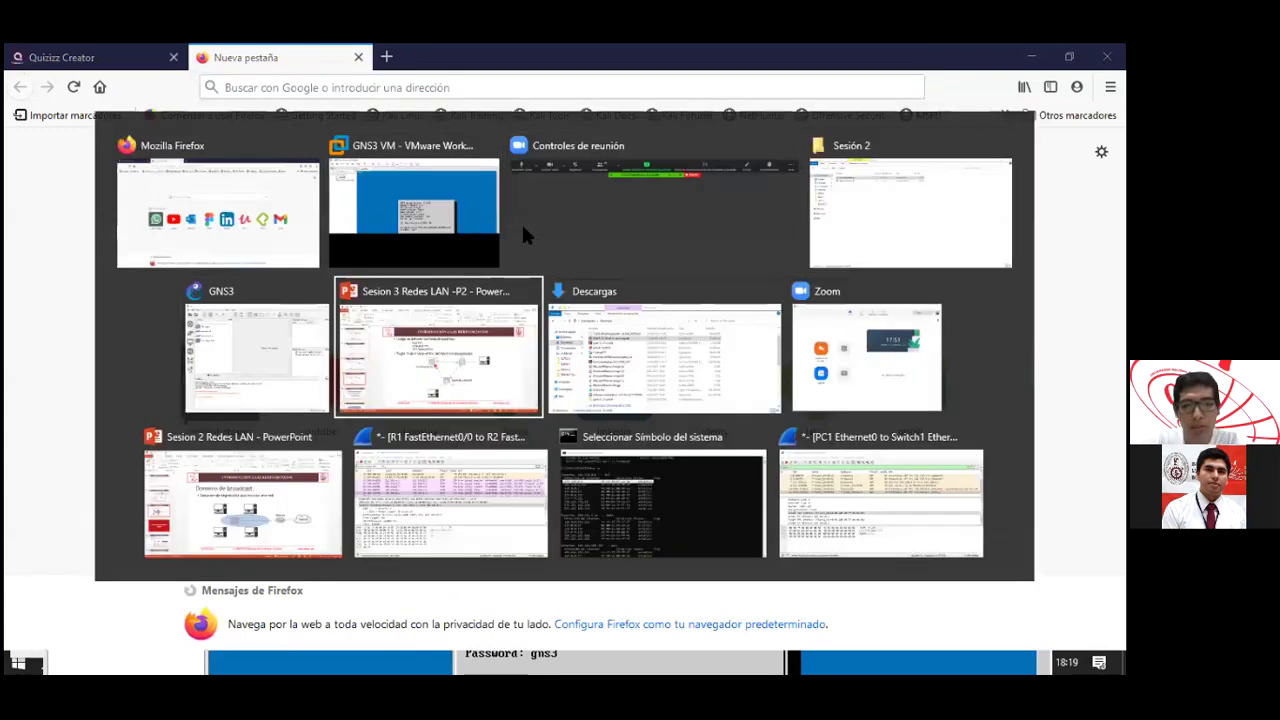
{"action": "left_click", "coordinate": [400, 205]}
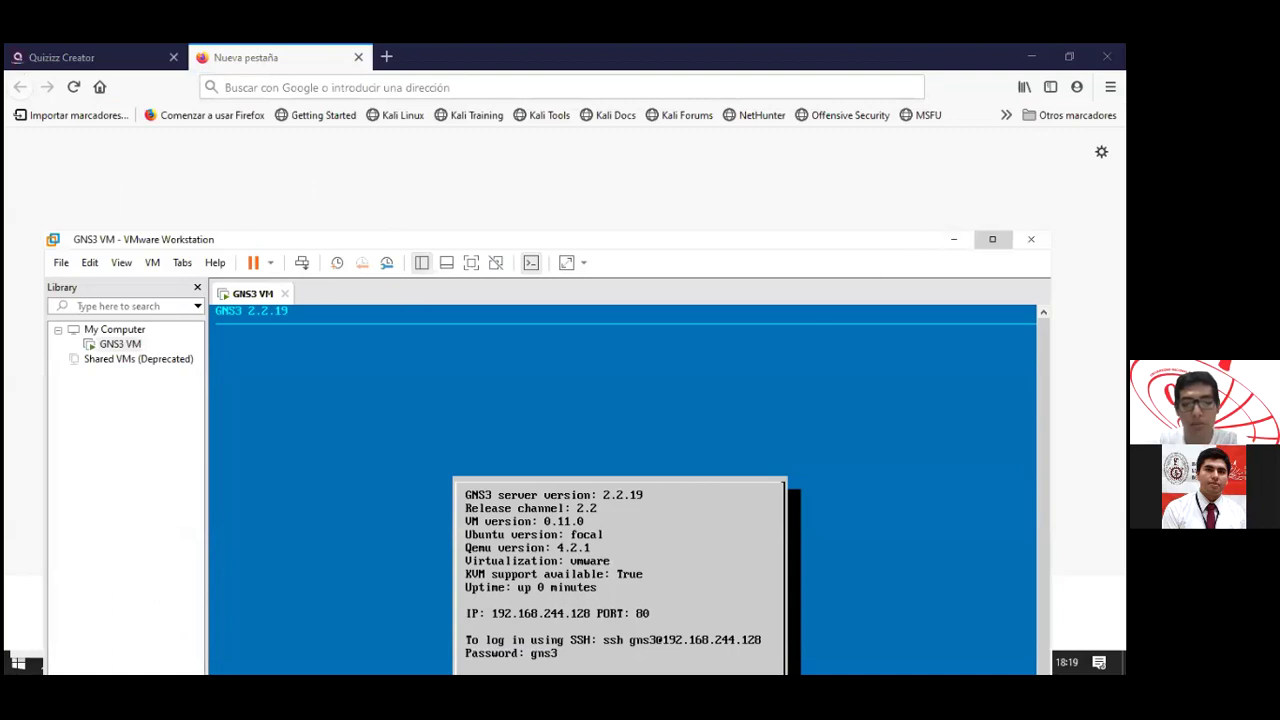
{"action": "left_click", "coordinate": [992, 239]}
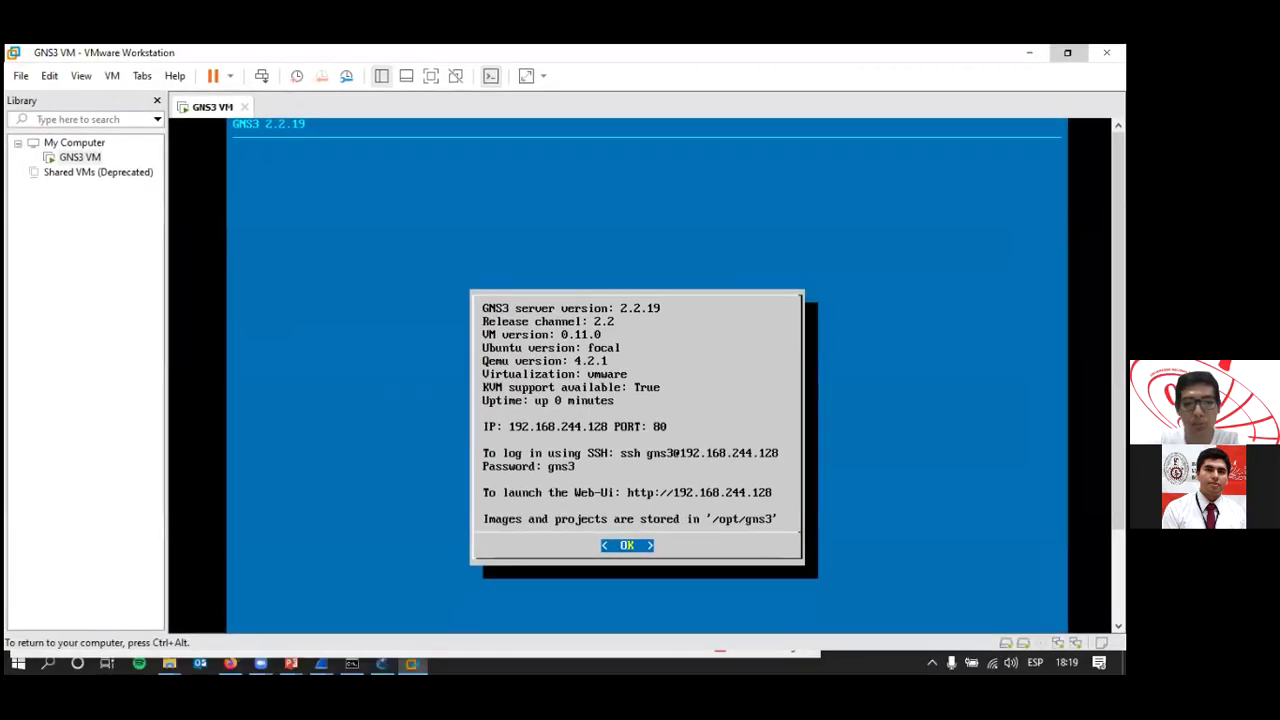
{"action": "key", "text": "Return"}
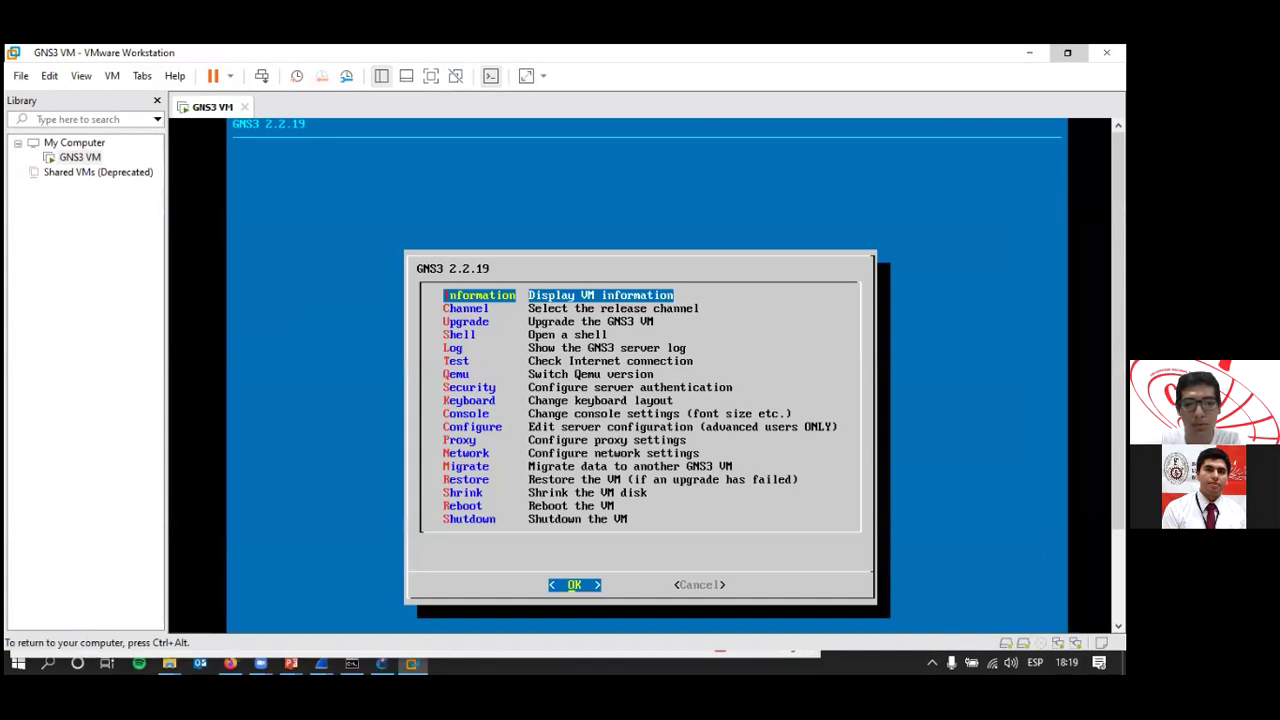
{"action": "key", "text": "ctrl+alt"}
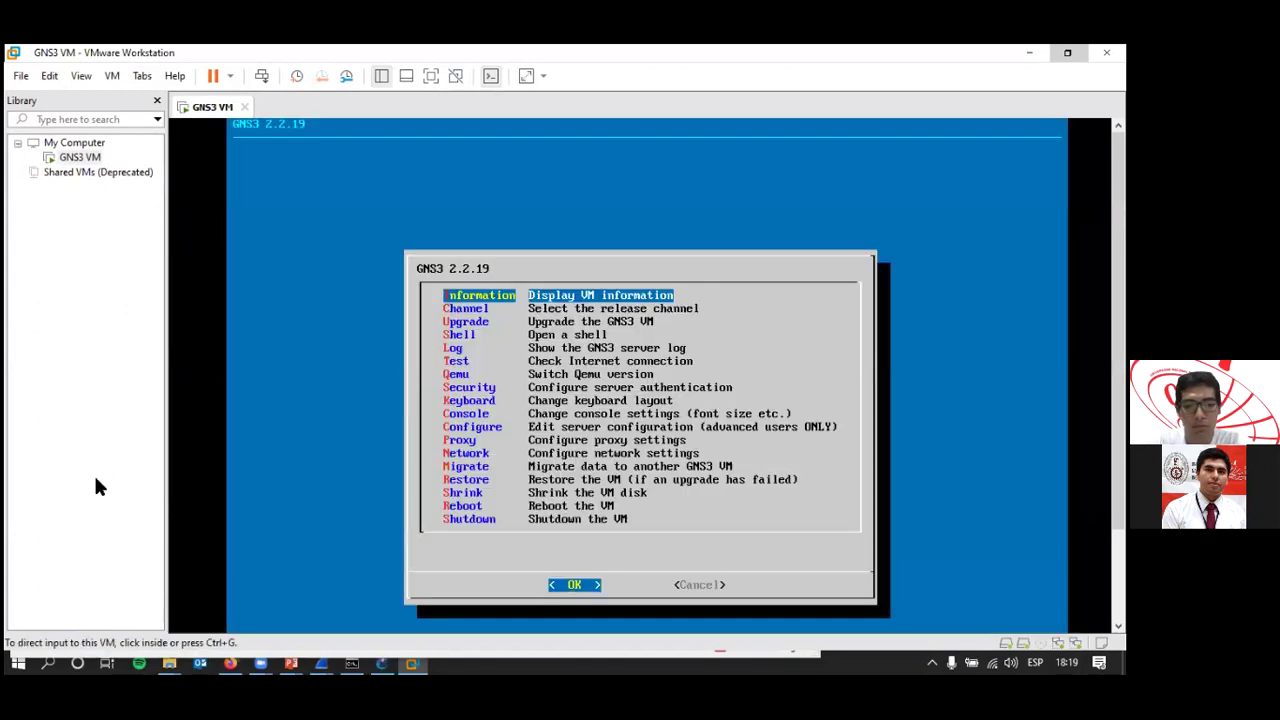
Switch to GNS3 and finish installing Cisco IOSvL2 version 15.2(20170321:233949) with the qemu-system-x86_64 (v4.2.1) binary, then maximize the window.
{"action": "key", "text": "alt+Tab"}
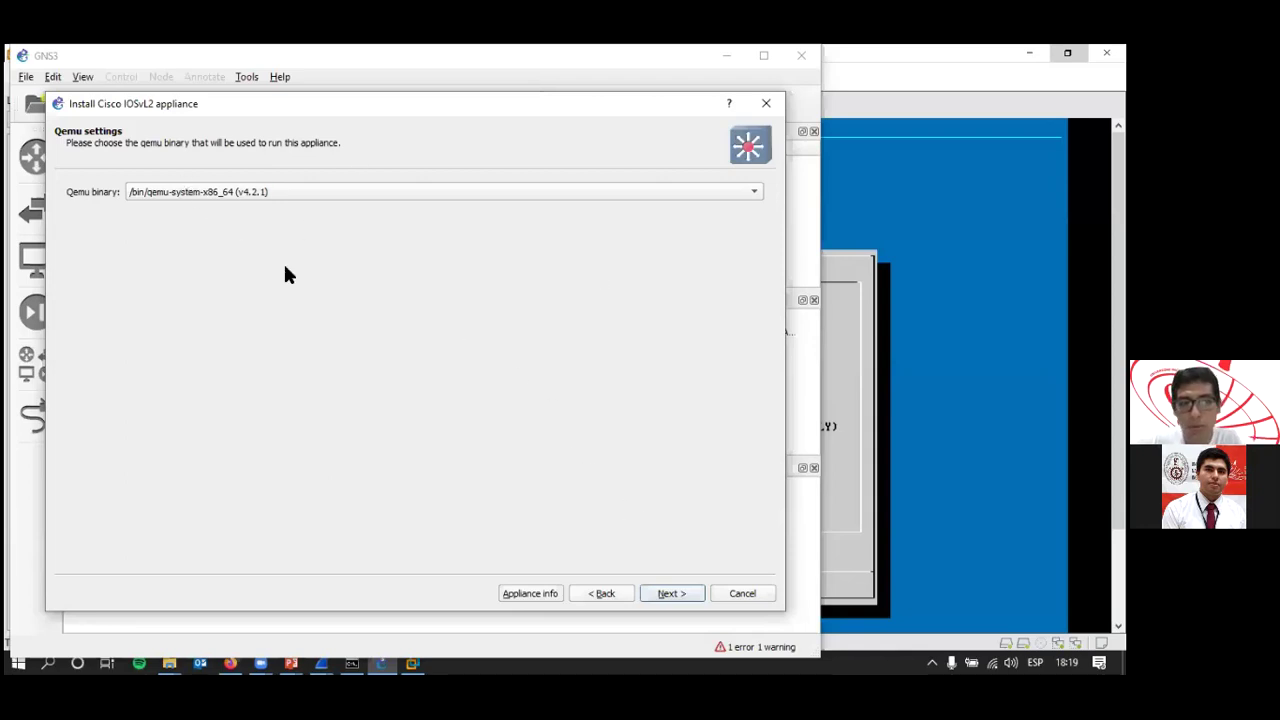
{"action": "left_click", "coordinate": [672, 594]}
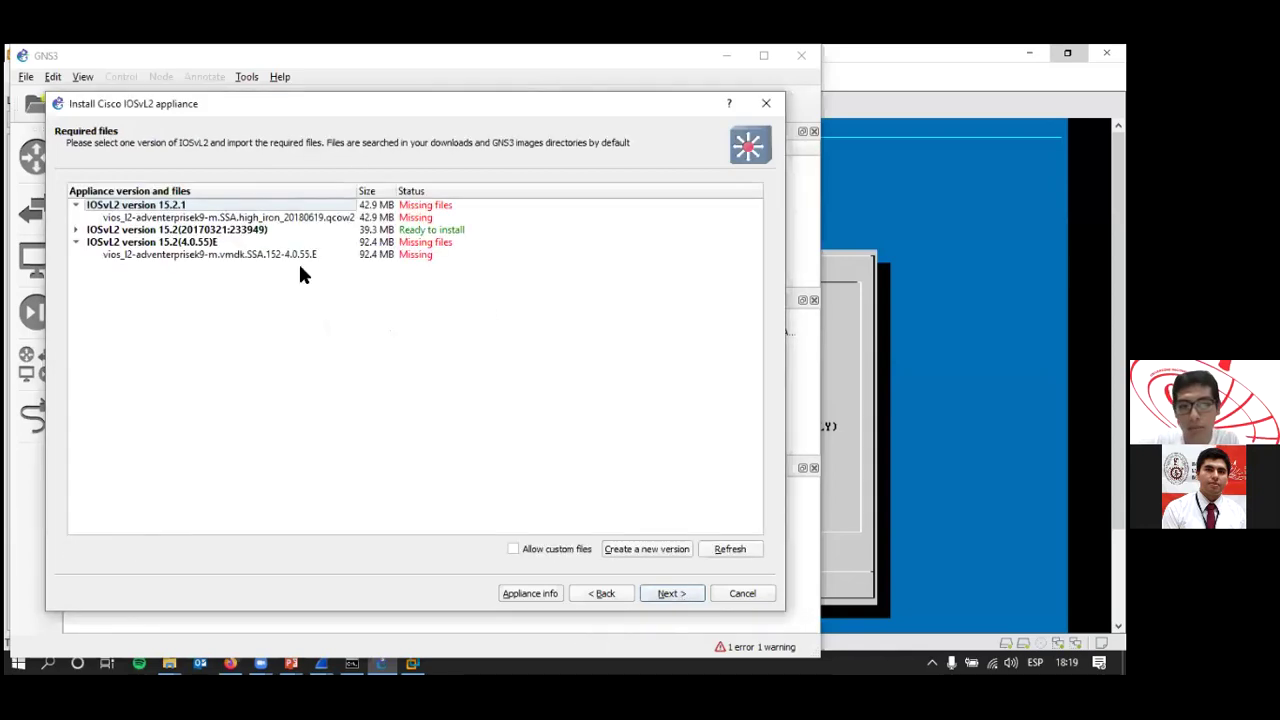
{"action": "left_click", "coordinate": [280, 229]}
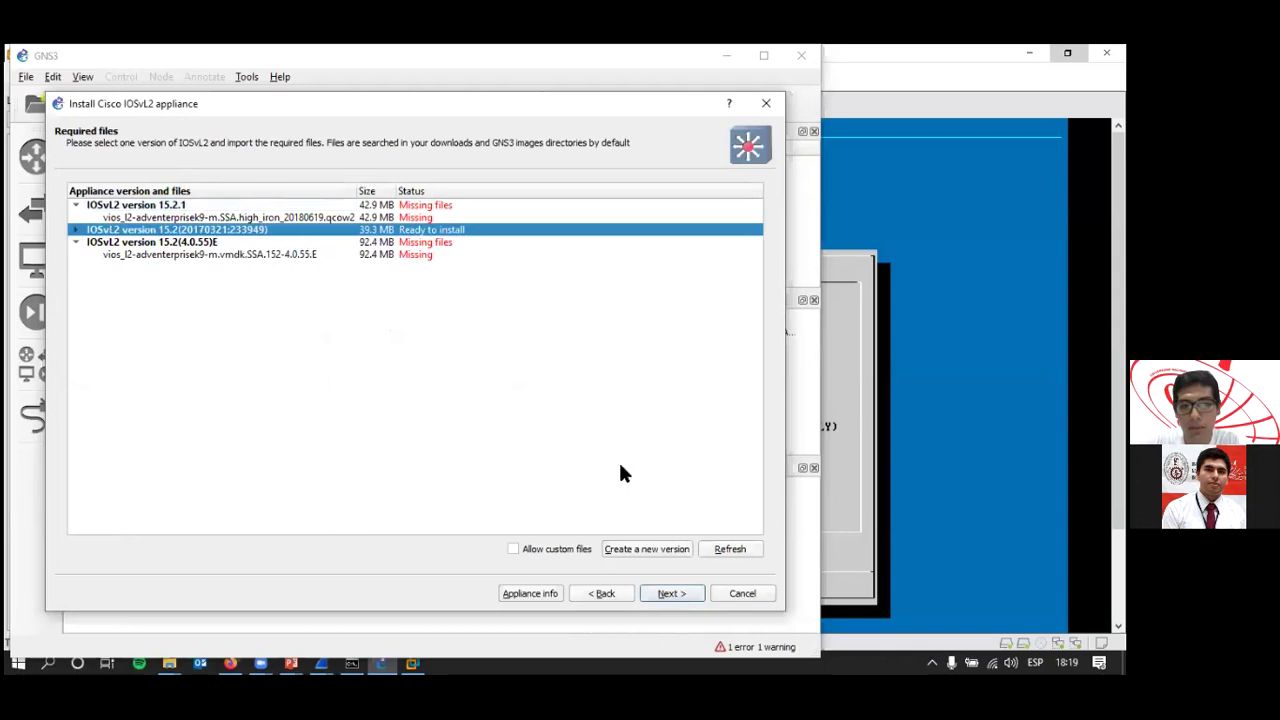
{"action": "left_click", "coordinate": [672, 593]}
{"action": "left_click", "coordinate": [488, 376]}
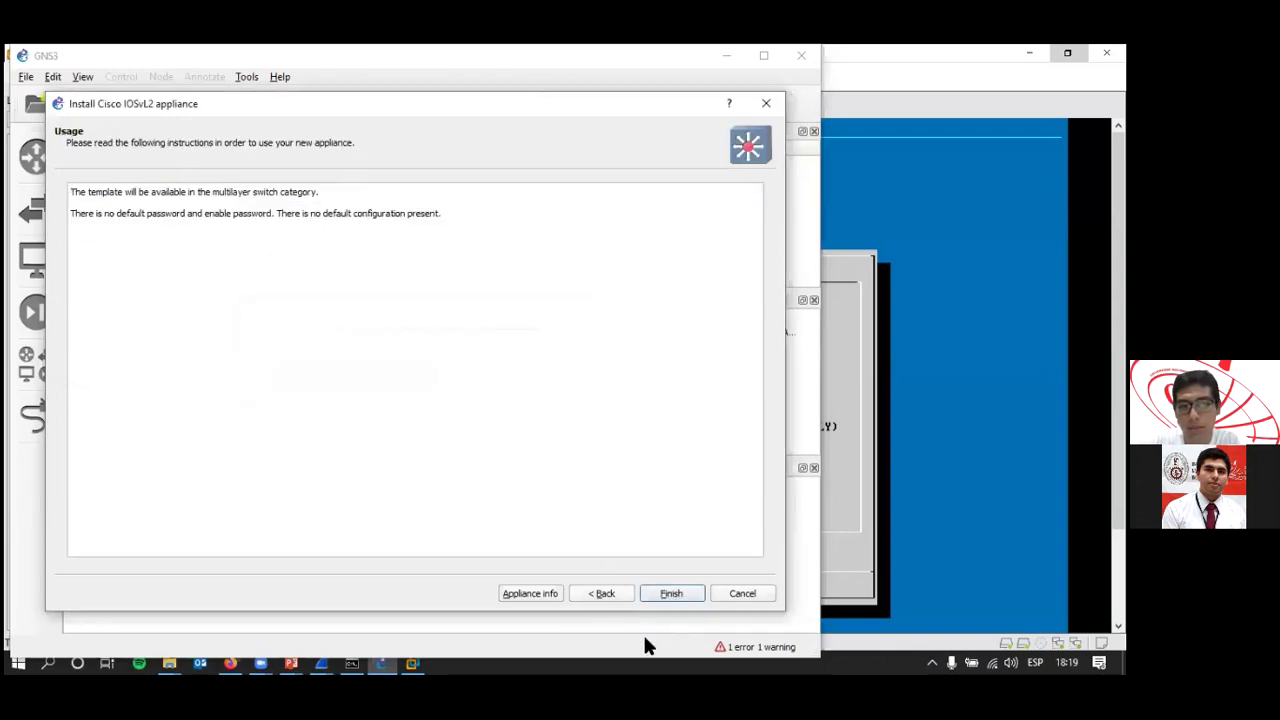
{"action": "left_click", "coordinate": [661, 594]}
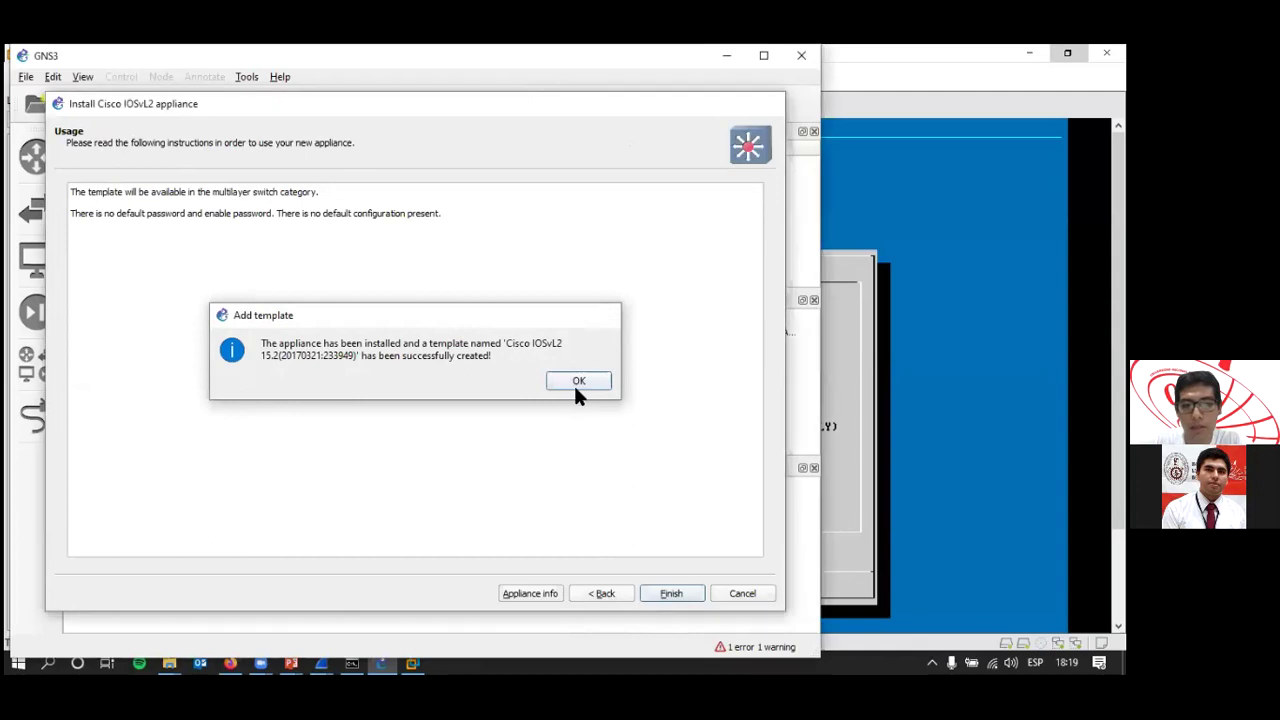
{"action": "left_click", "coordinate": [576, 386]}
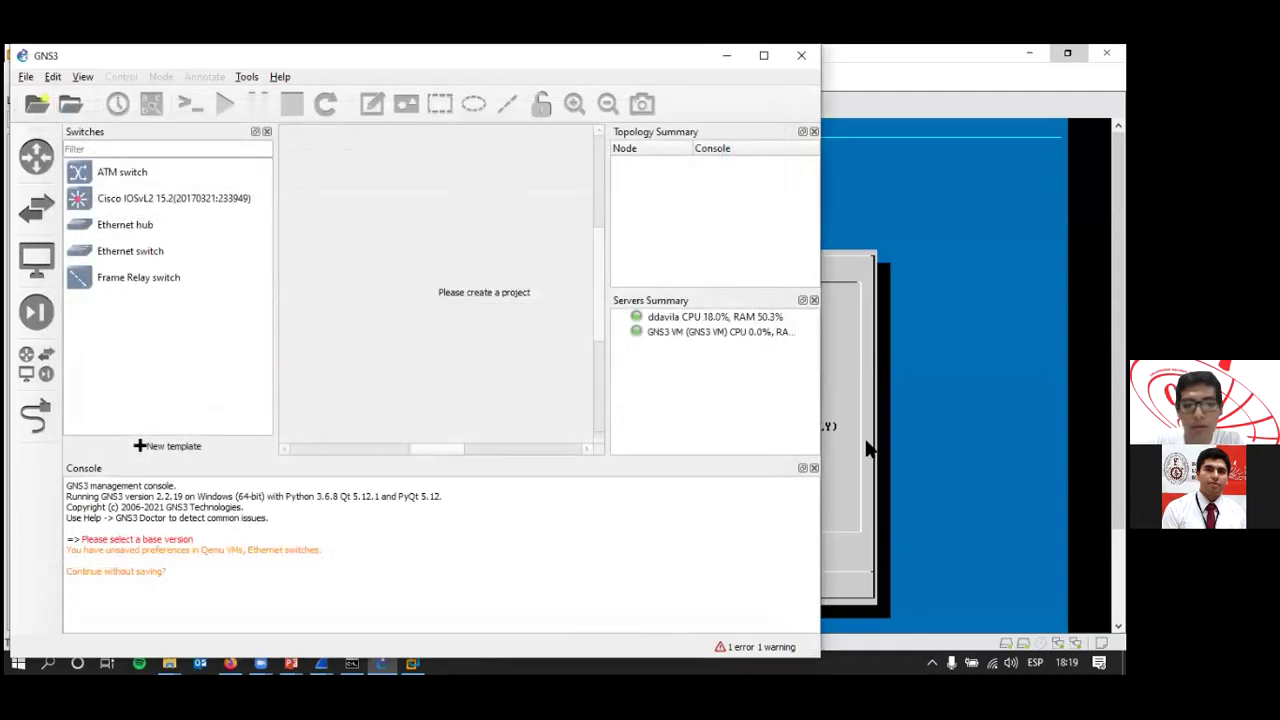
{"action": "left_click", "coordinate": [762, 57]}
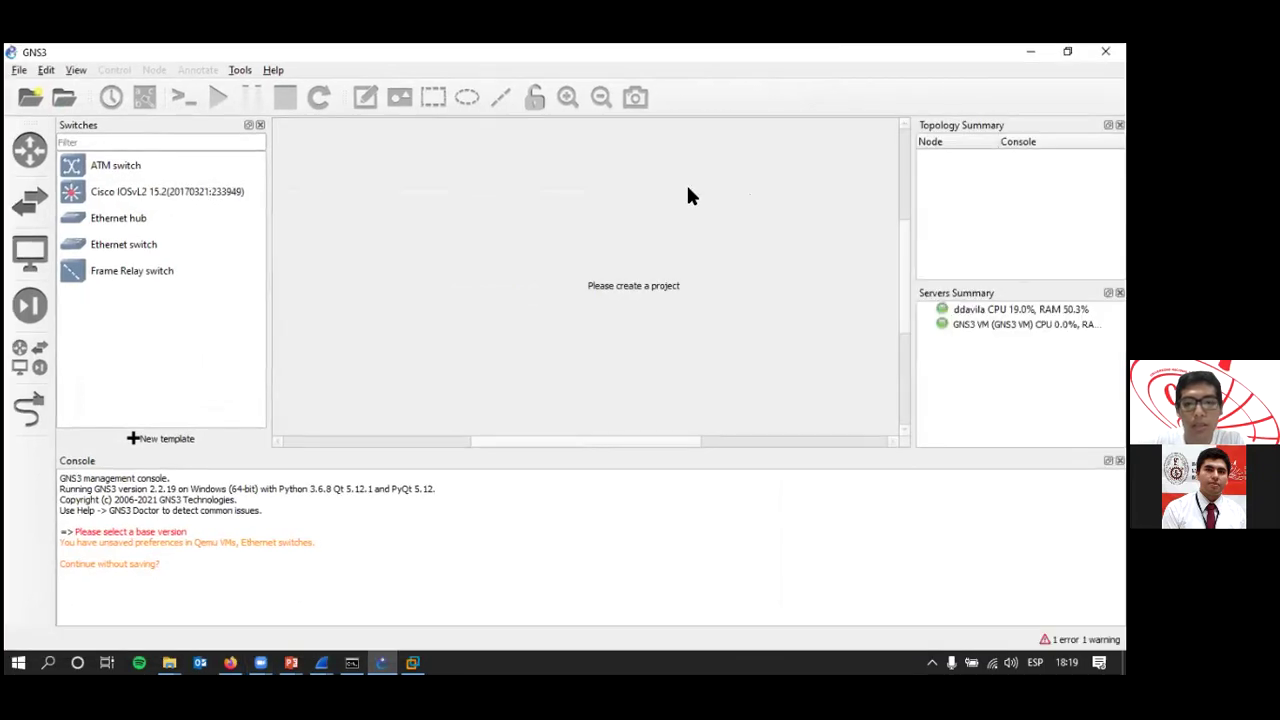
Review the server installation path for the Cisco IOSvL2 switch appliance as far as its Qemu settings, and cancel it.
{"action": "left_click", "coordinate": [170, 440]}
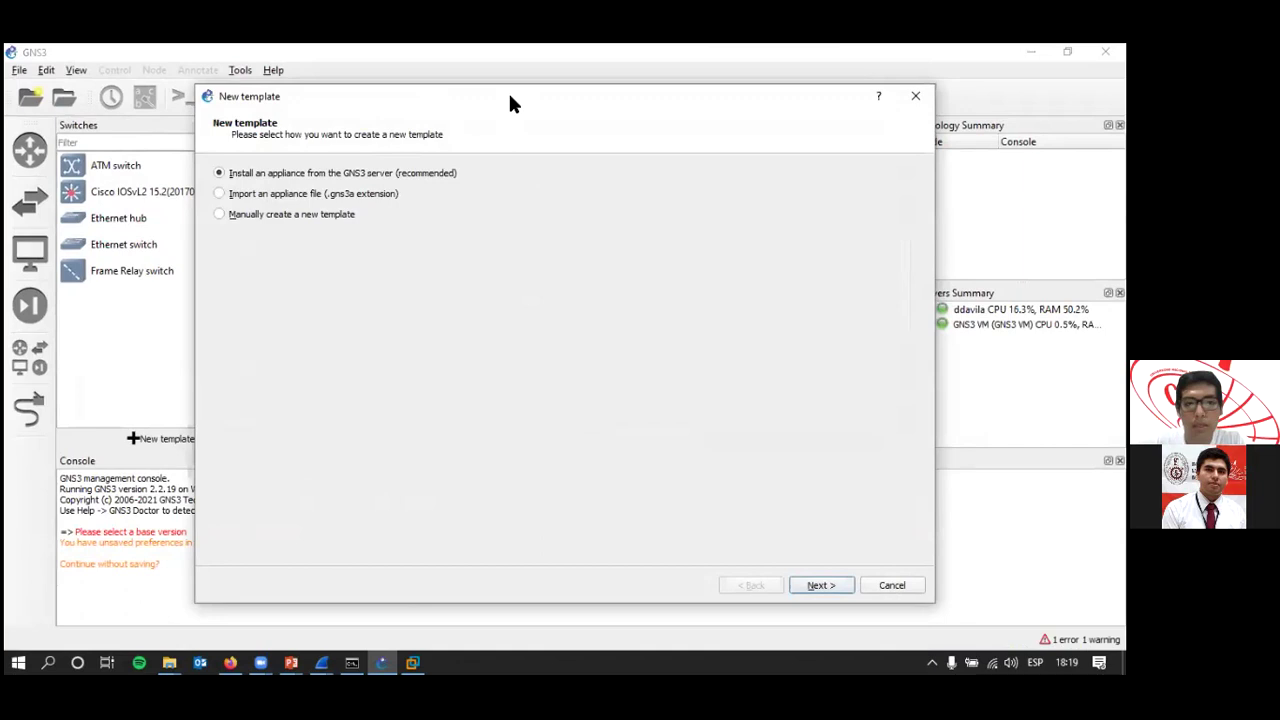
{"action": "left_click", "coordinate": [782, 580]}
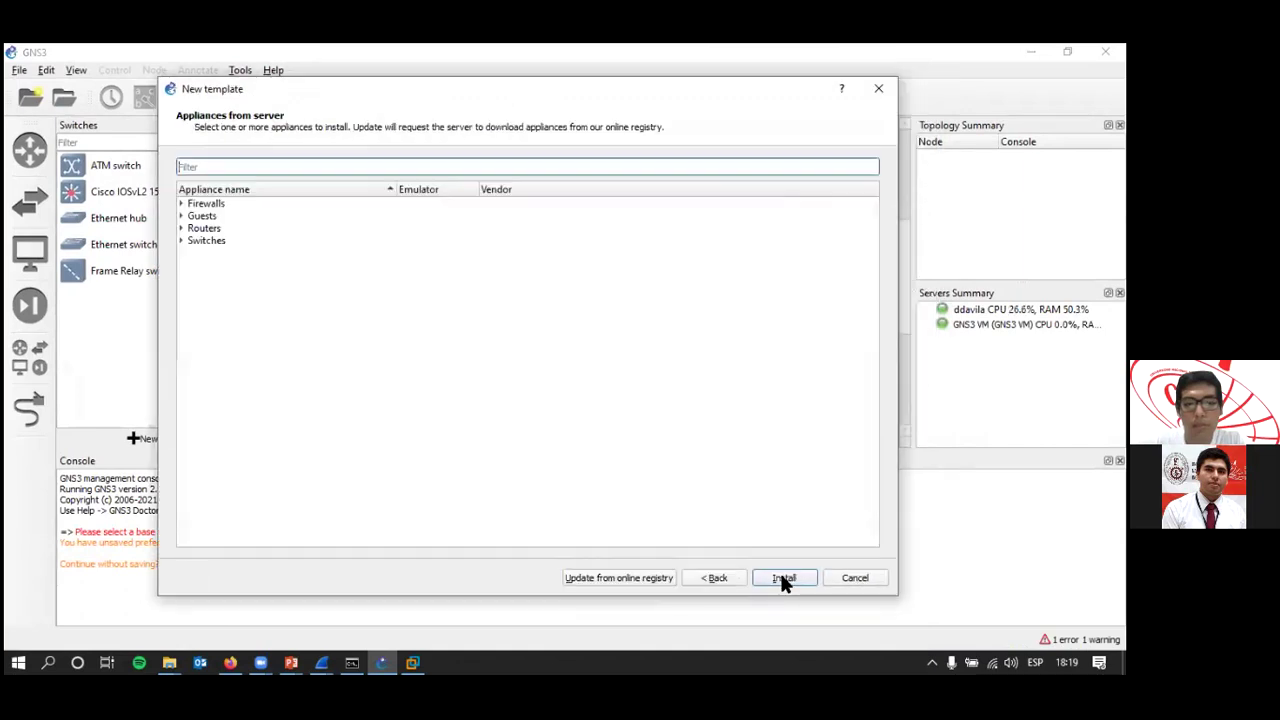
{"action": "left_click", "coordinate": [186, 241]}
{"action": "left_click", "coordinate": [362, 297]}
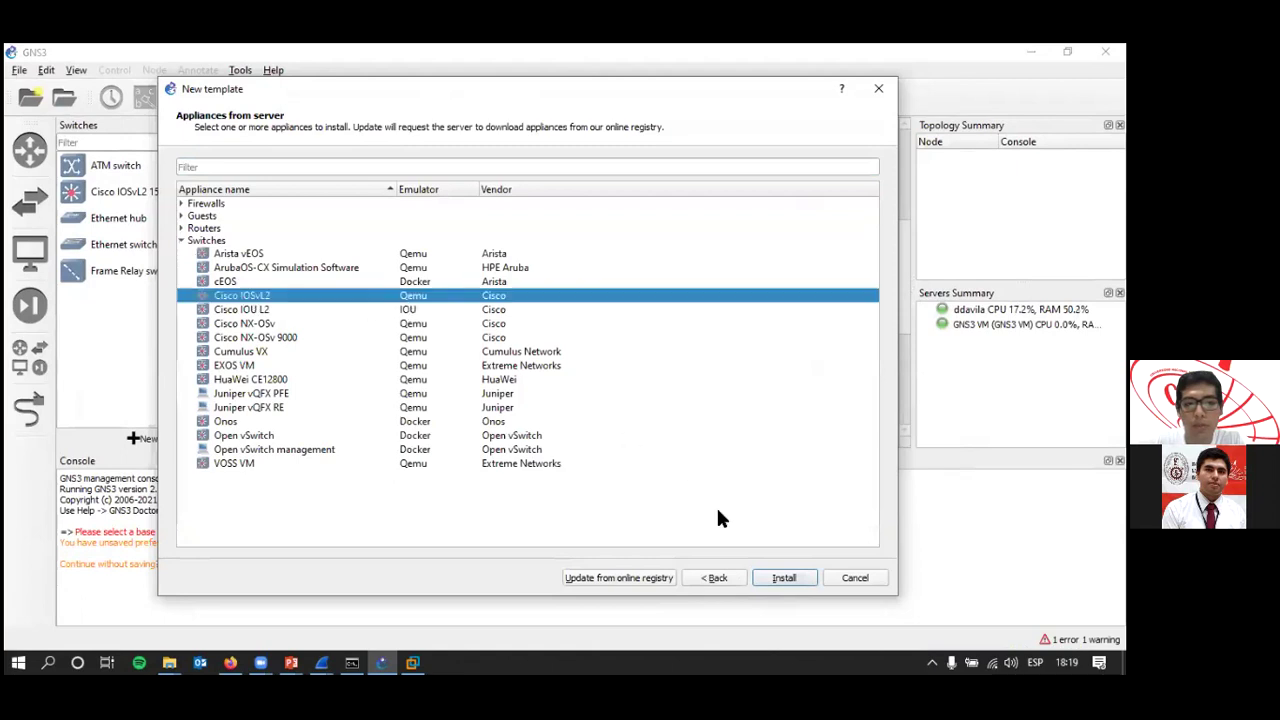
{"action": "left_click", "coordinate": [786, 575]}
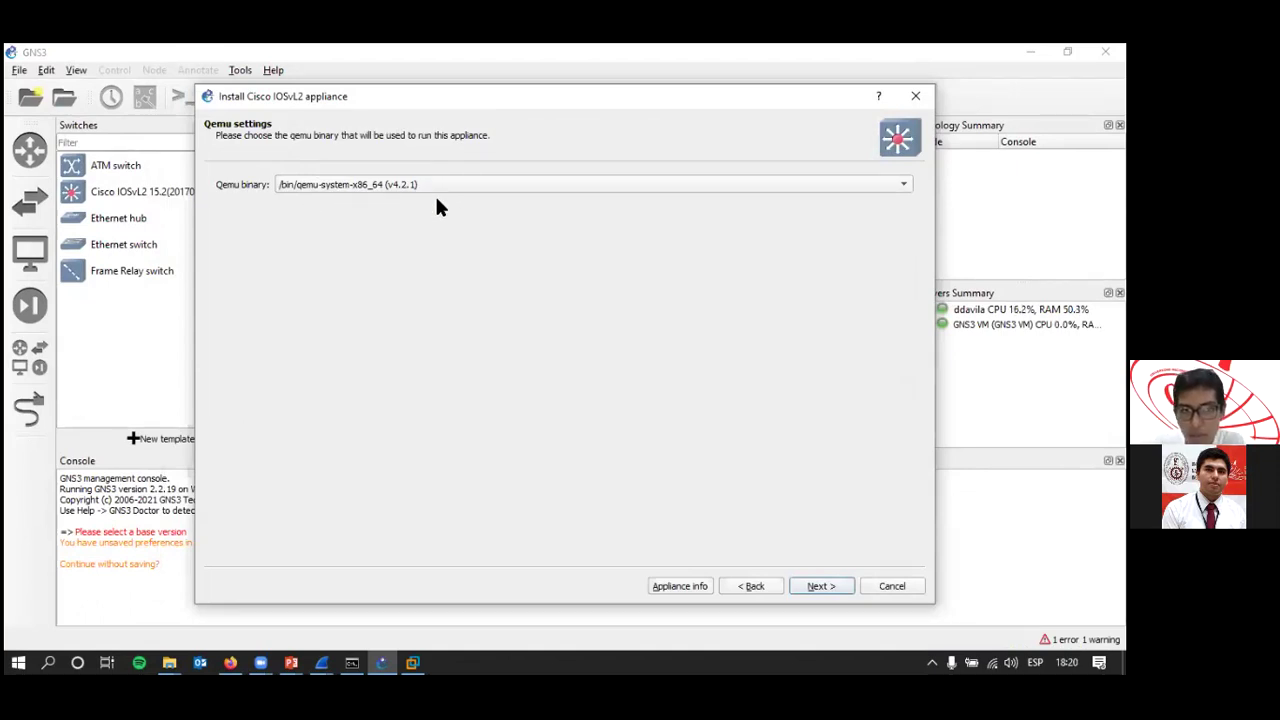
{"action": "left_click", "coordinate": [882, 580]}
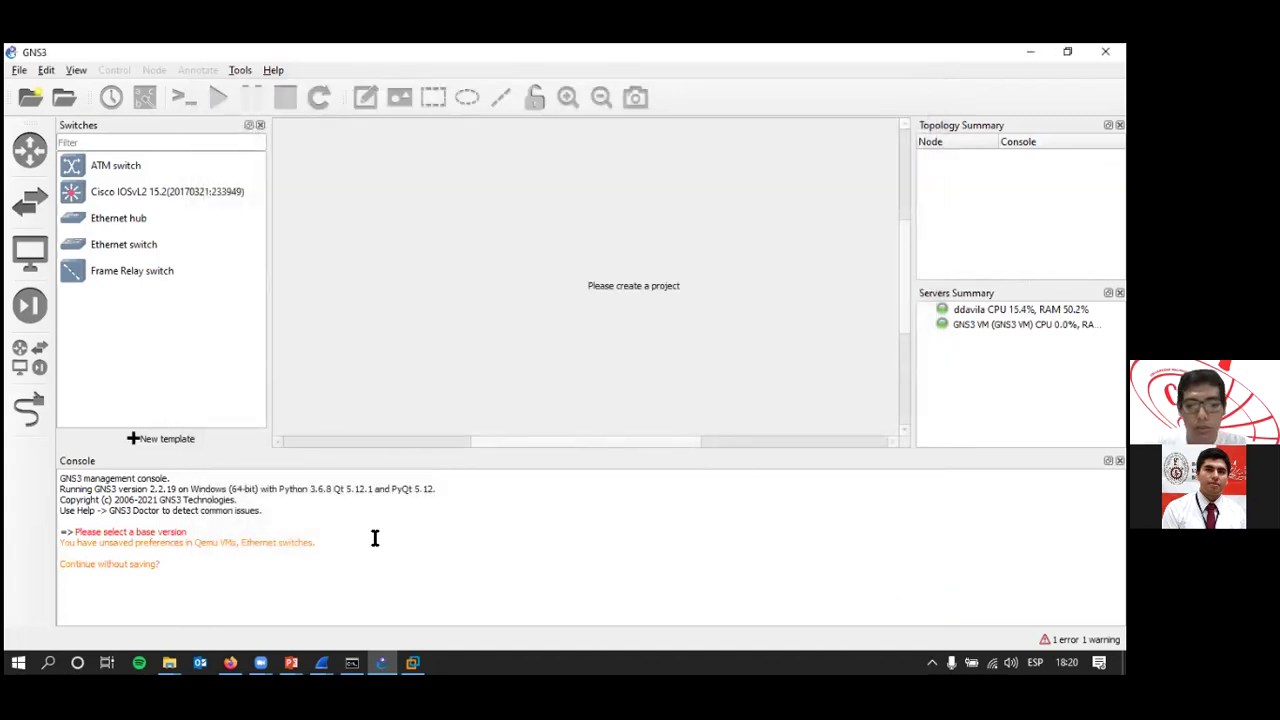
Switch to VMware Workstation and review the virtual networks in the Virtual Network Editor, closing it without changes.
{"action": "left_click", "coordinate": [413, 660]}
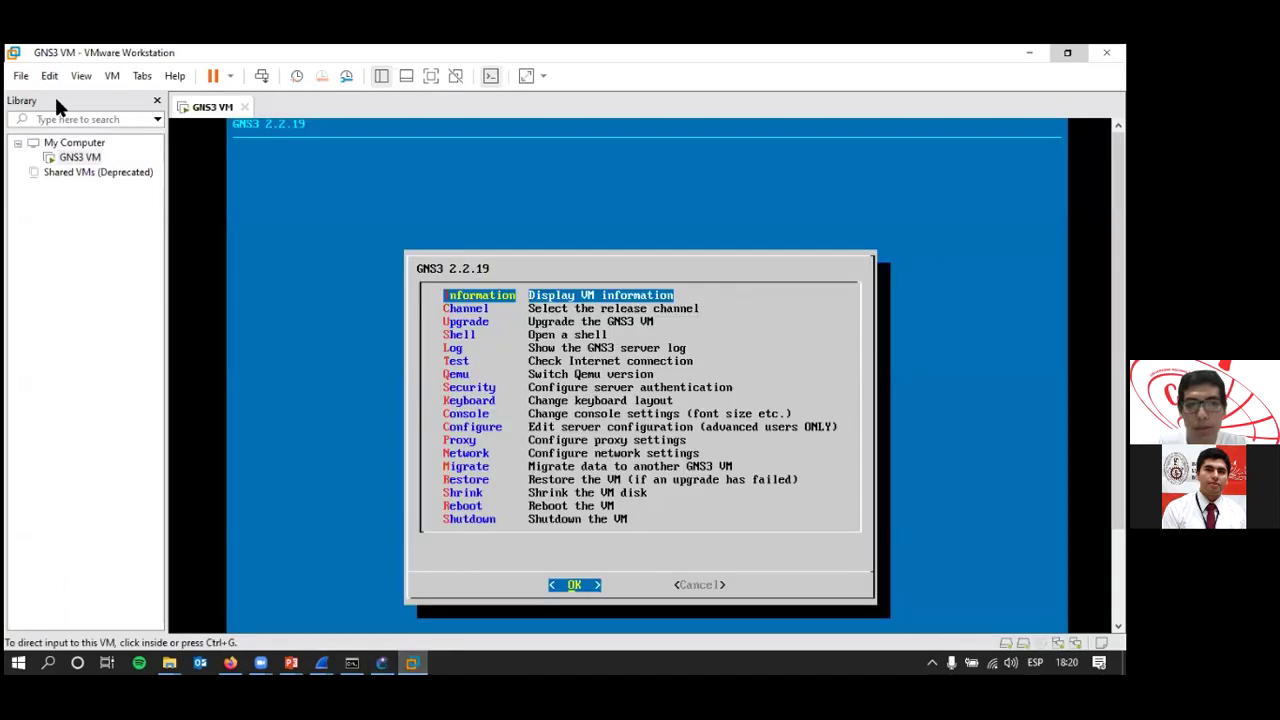
{"action": "left_click", "coordinate": [49, 78]}
{"action": "left_click", "coordinate": [100, 160]}
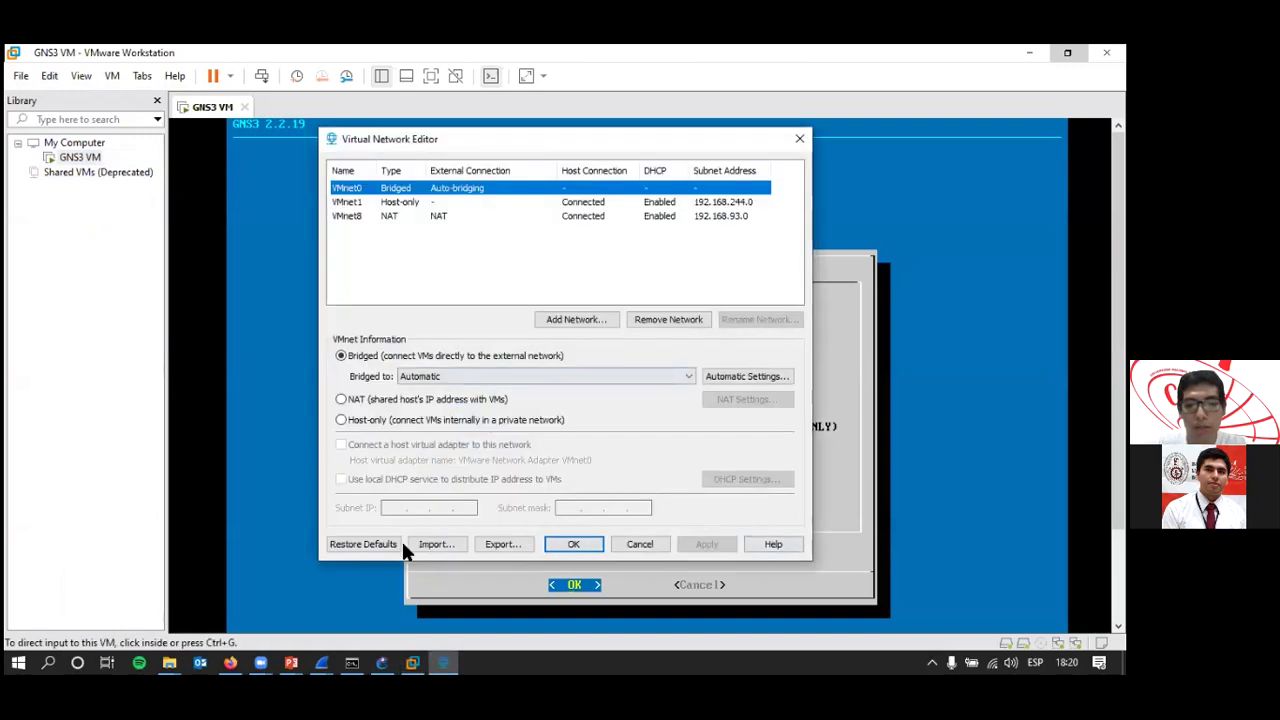
{"action": "left_click", "coordinate": [799, 138]}
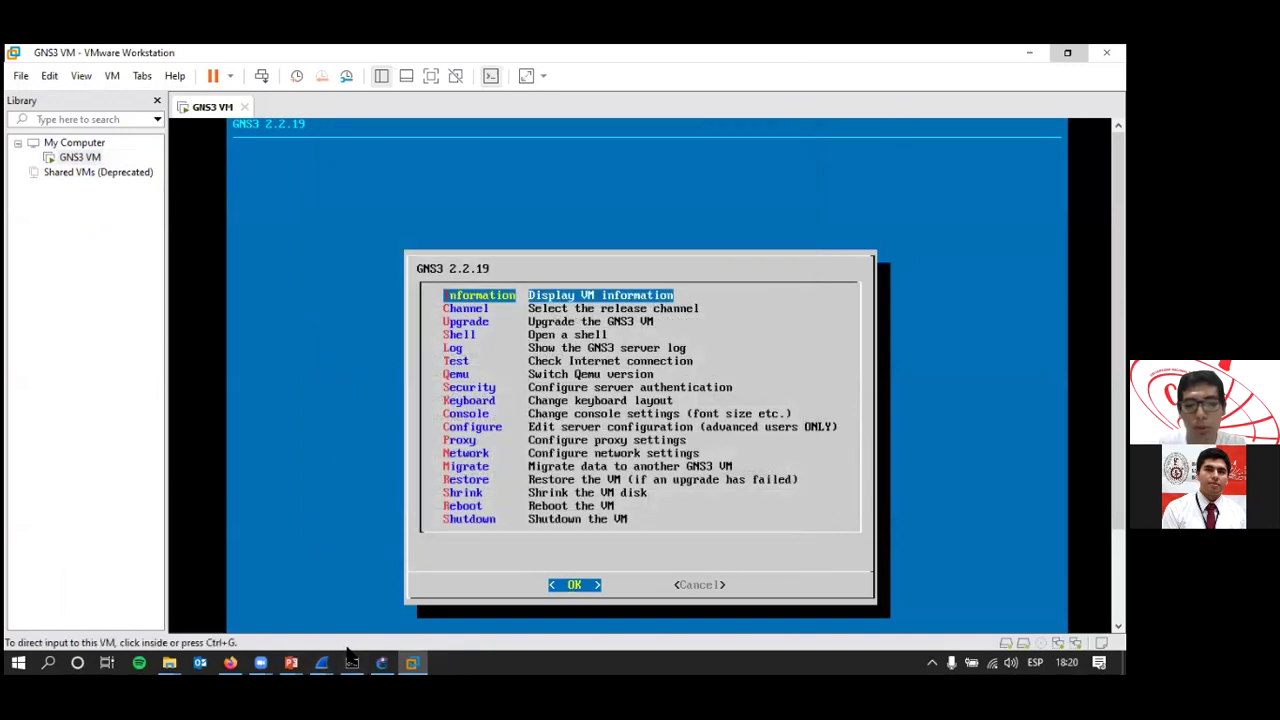
{"action": "left_click", "coordinate": [382, 662]}
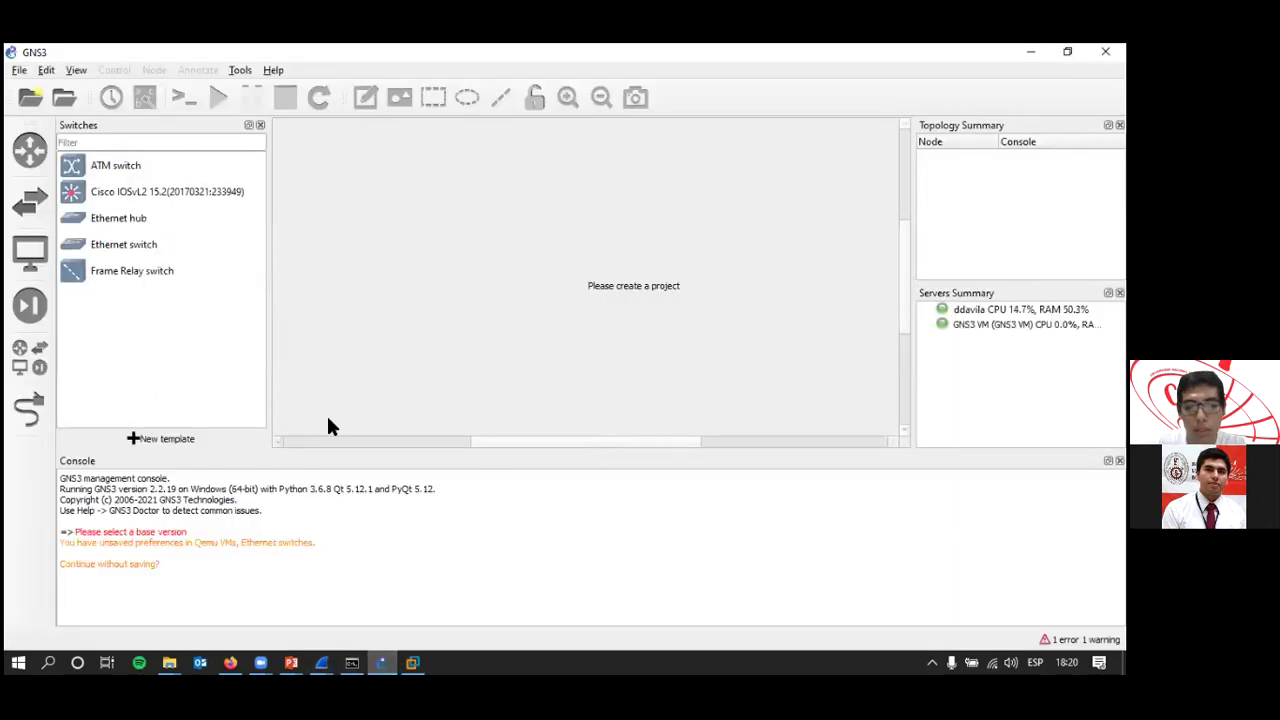
{"action": "left_click", "coordinate": [412, 662]}
{"action": "key", "text": "ctrl+alt"}
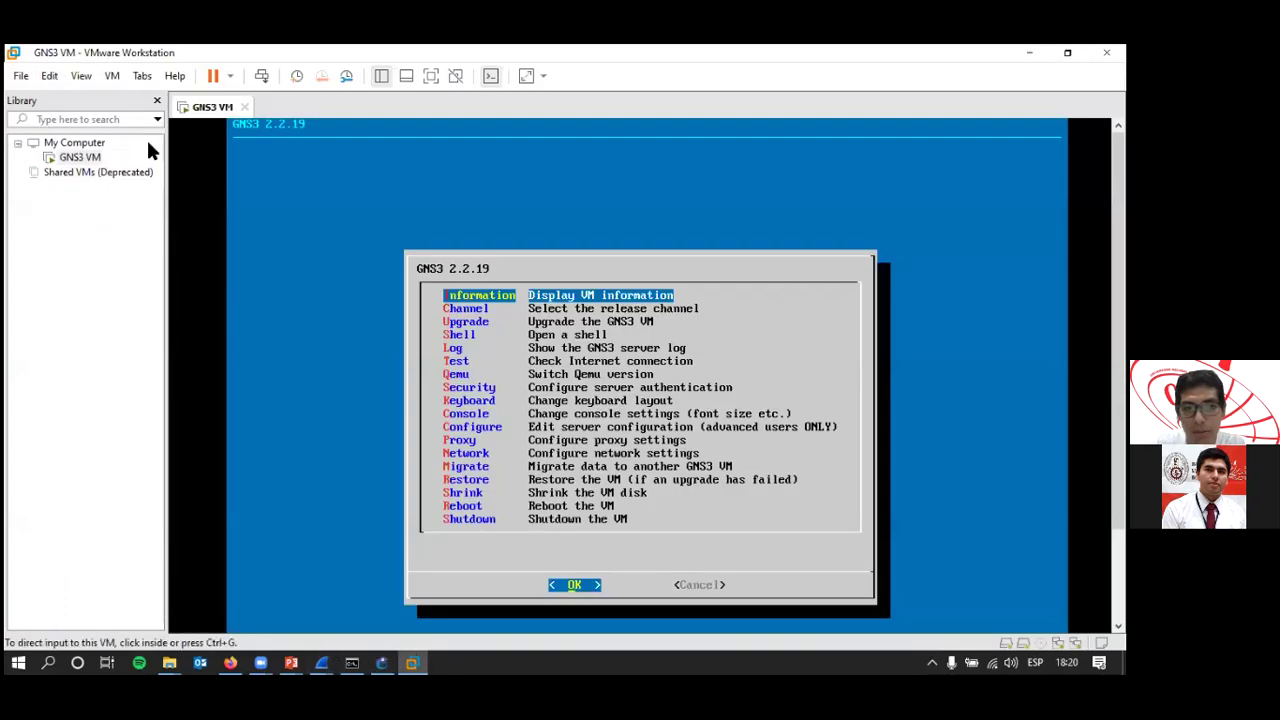
Switch to GNS3 and go through the Setup Wizard for running appliances in a virtual machine, reviewing the local server and VMware GNS3 VM settings.
{"action": "left_click", "coordinate": [382, 662]}
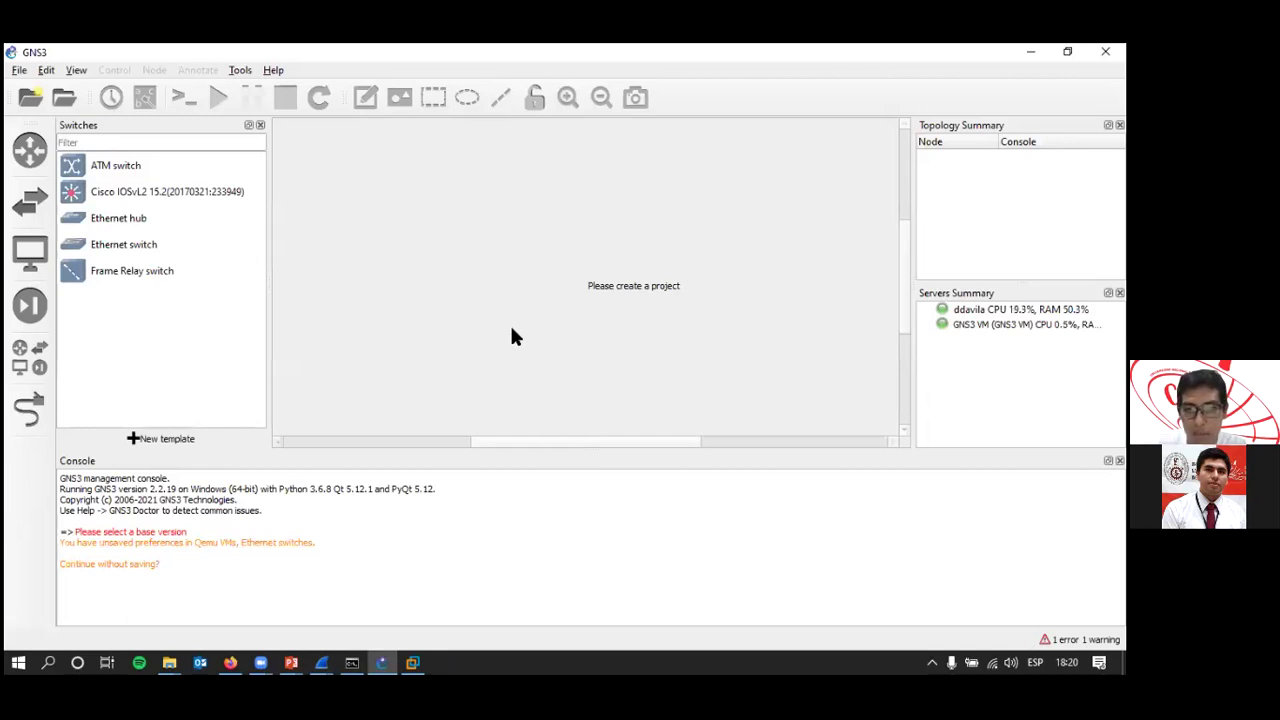
{"action": "left_click", "coordinate": [240, 72]}
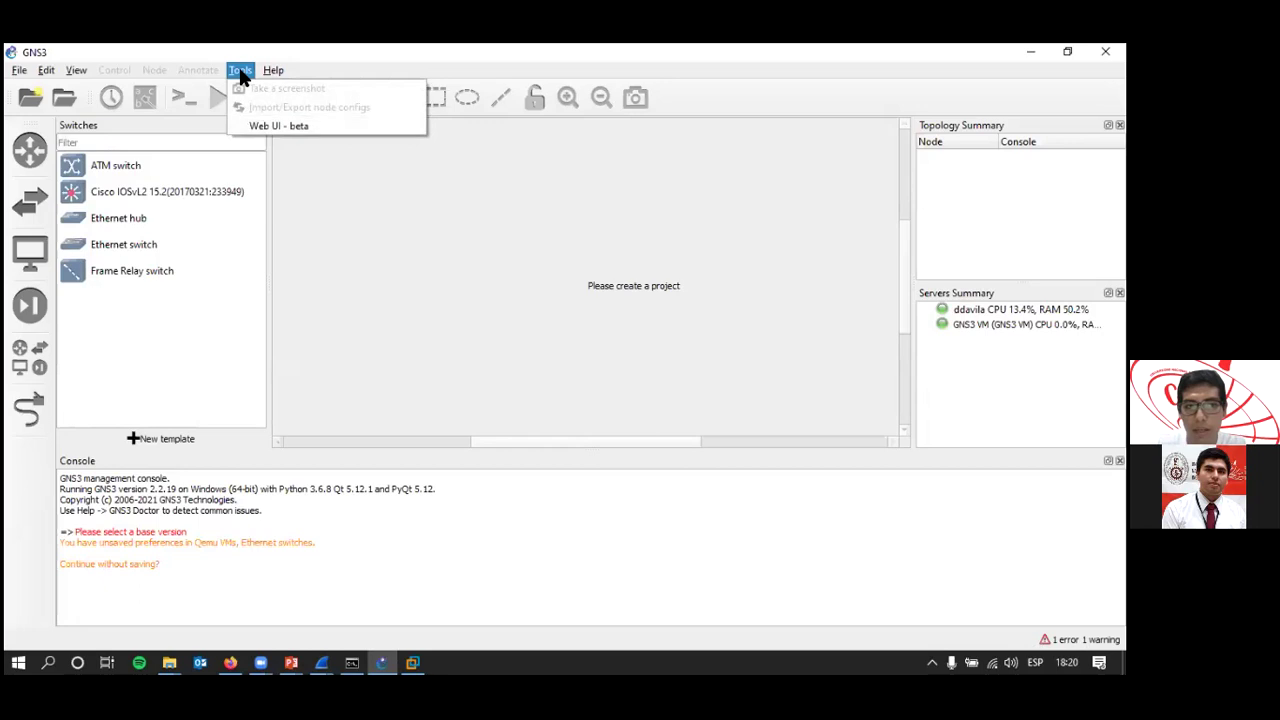
{"action": "left_click", "coordinate": [274, 72]}
{"action": "left_click", "coordinate": [274, 72]}
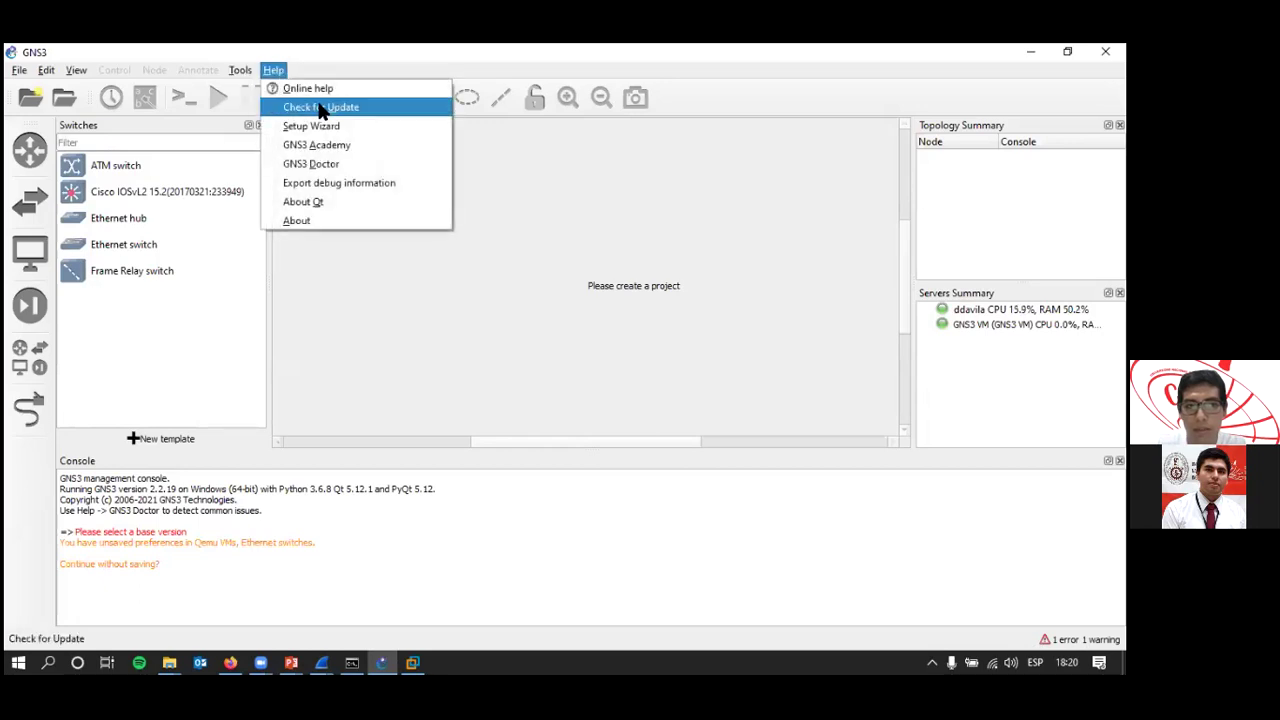
{"action": "left_click", "coordinate": [329, 126]}
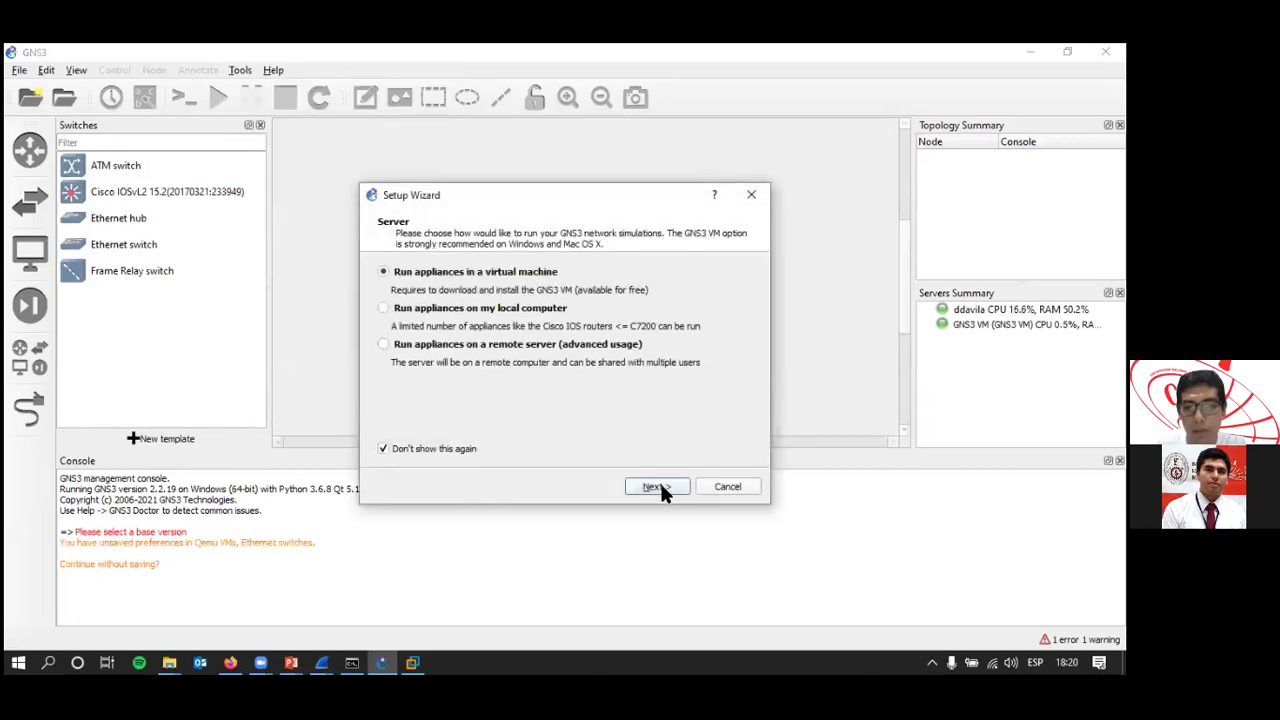
{"action": "left_click", "coordinate": [659, 484]}
{"action": "left_click", "coordinate": [659, 486]}
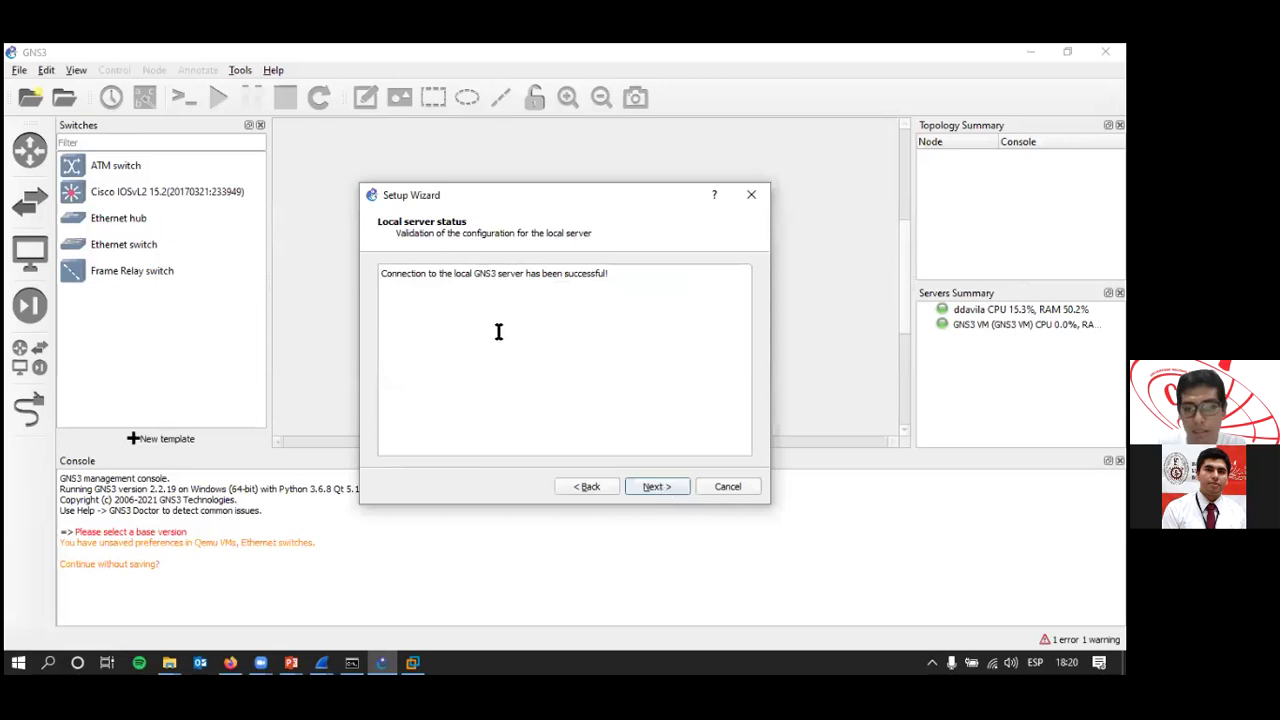
{"action": "left_click", "coordinate": [585, 486]}
{"action": "left_click", "coordinate": [658, 486]}
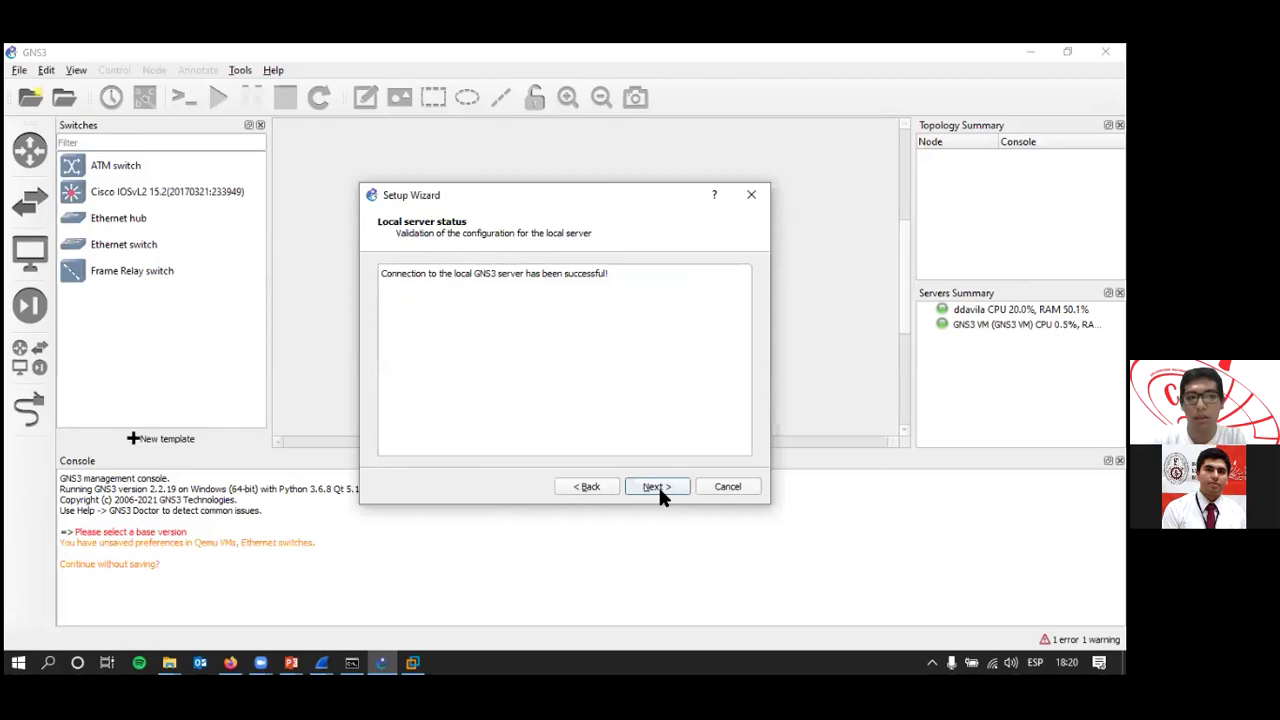
{"action": "left_click", "coordinate": [661, 489]}
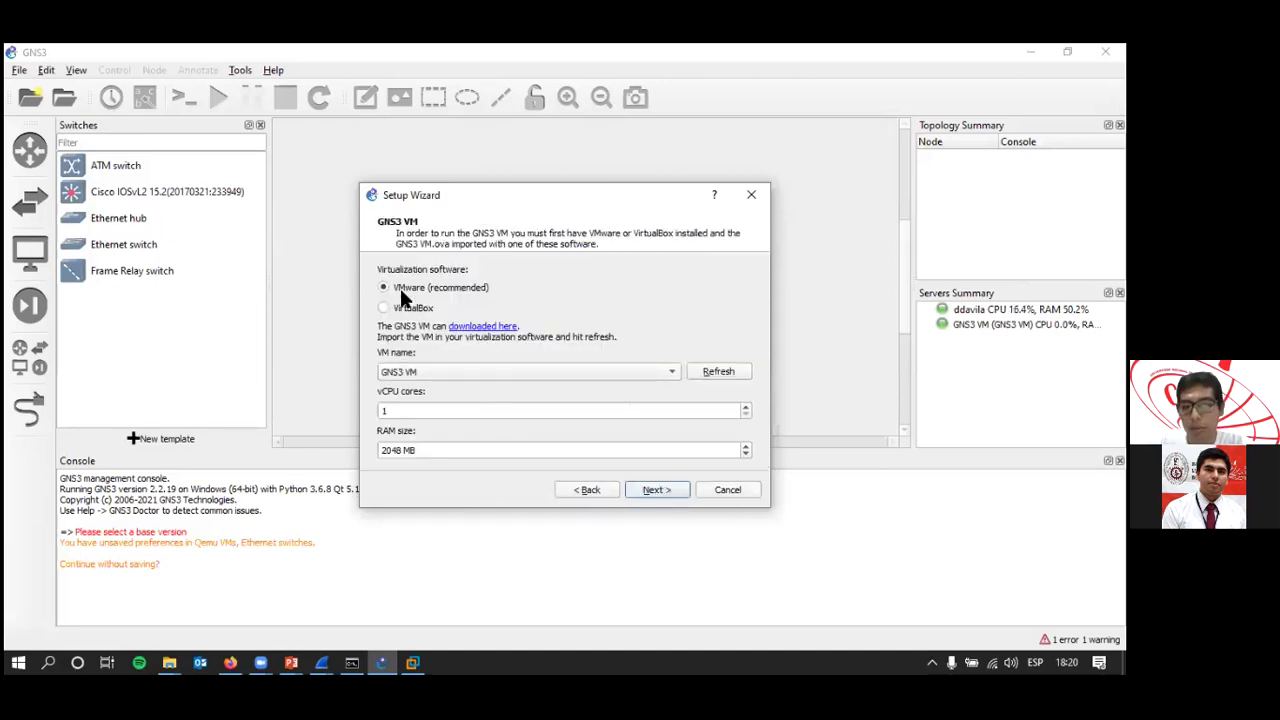
{"action": "left_click", "coordinate": [656, 490]}
{"action": "left_click", "coordinate": [656, 490]}
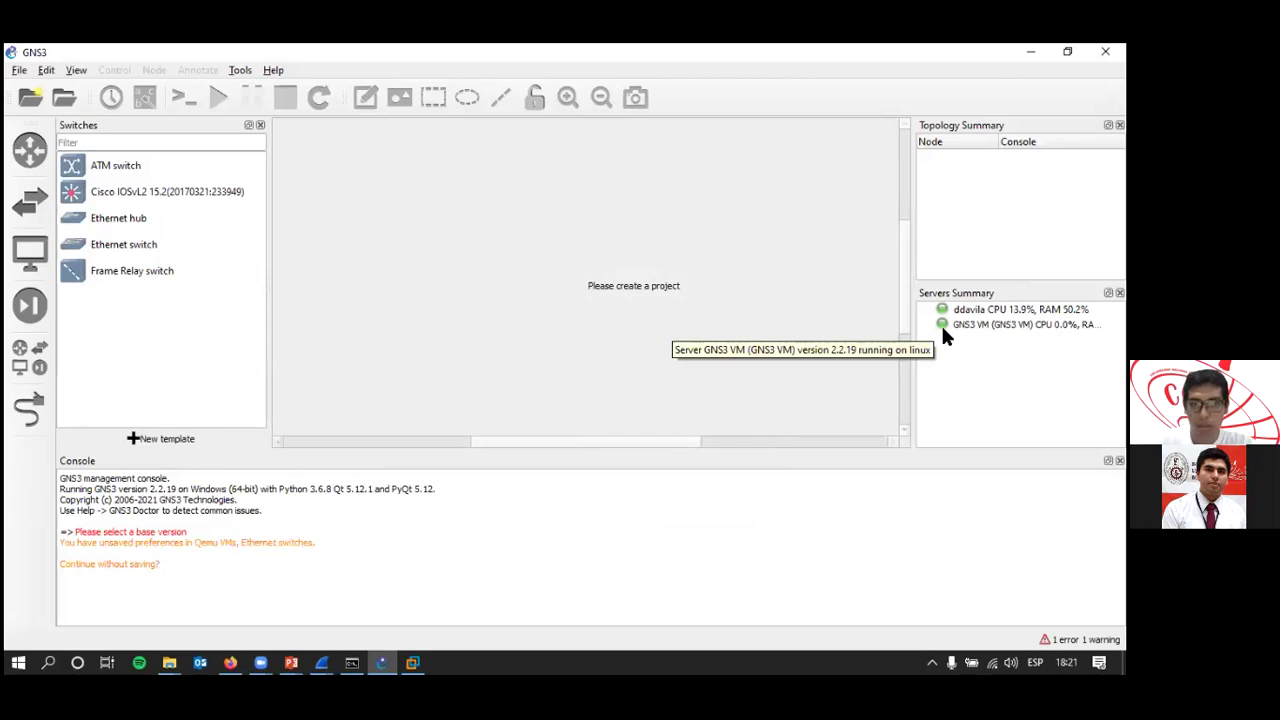
Narrow the list of switches, select the Cisco IOSvL2 template, and view the general preferences before closing them.
{"action": "left_click_drag", "start_coordinate": [269, 258], "coordinate": [224, 255]}
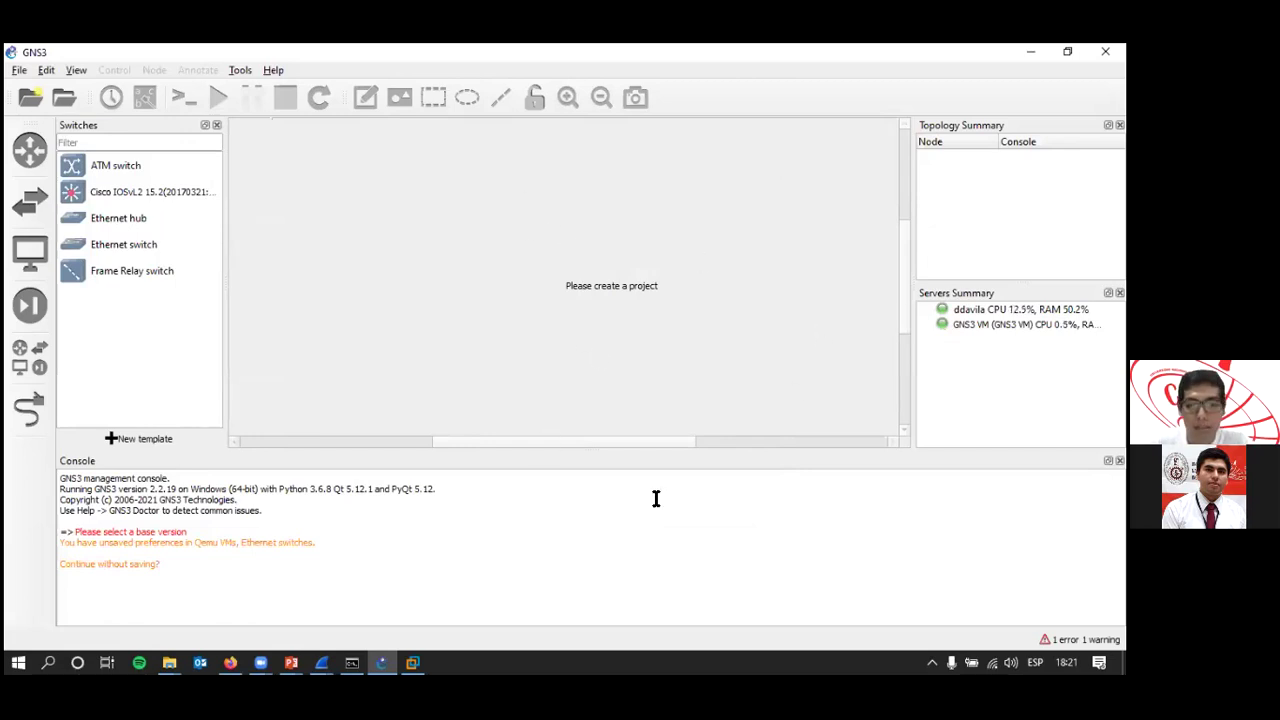
{"action": "left_click", "coordinate": [108, 196]}
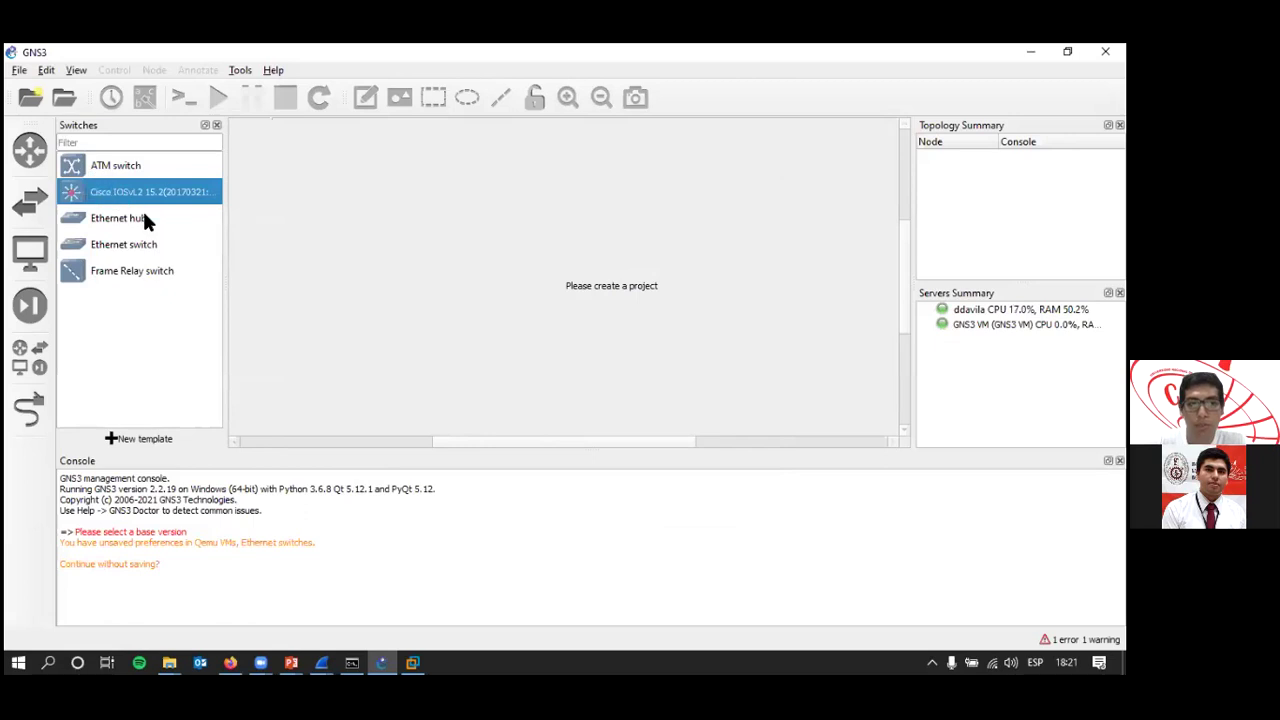
{"action": "left_click", "coordinate": [46, 70]}
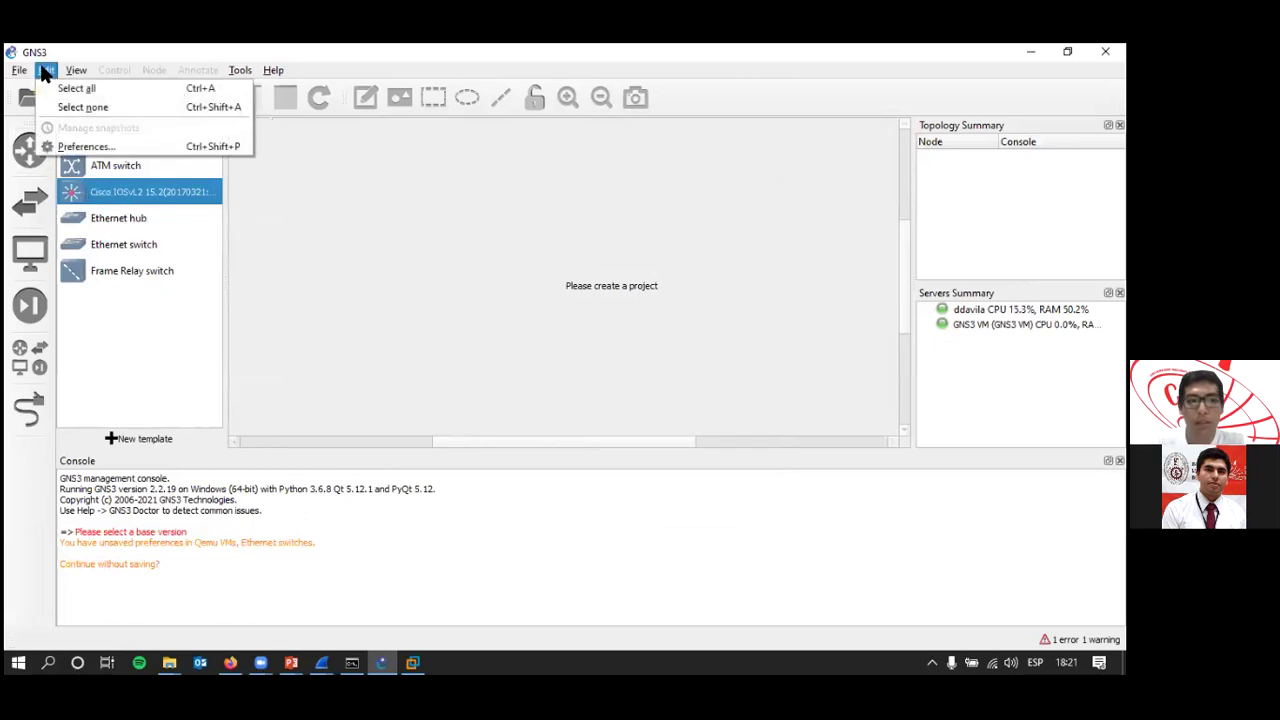
{"action": "left_click", "coordinate": [92, 148]}
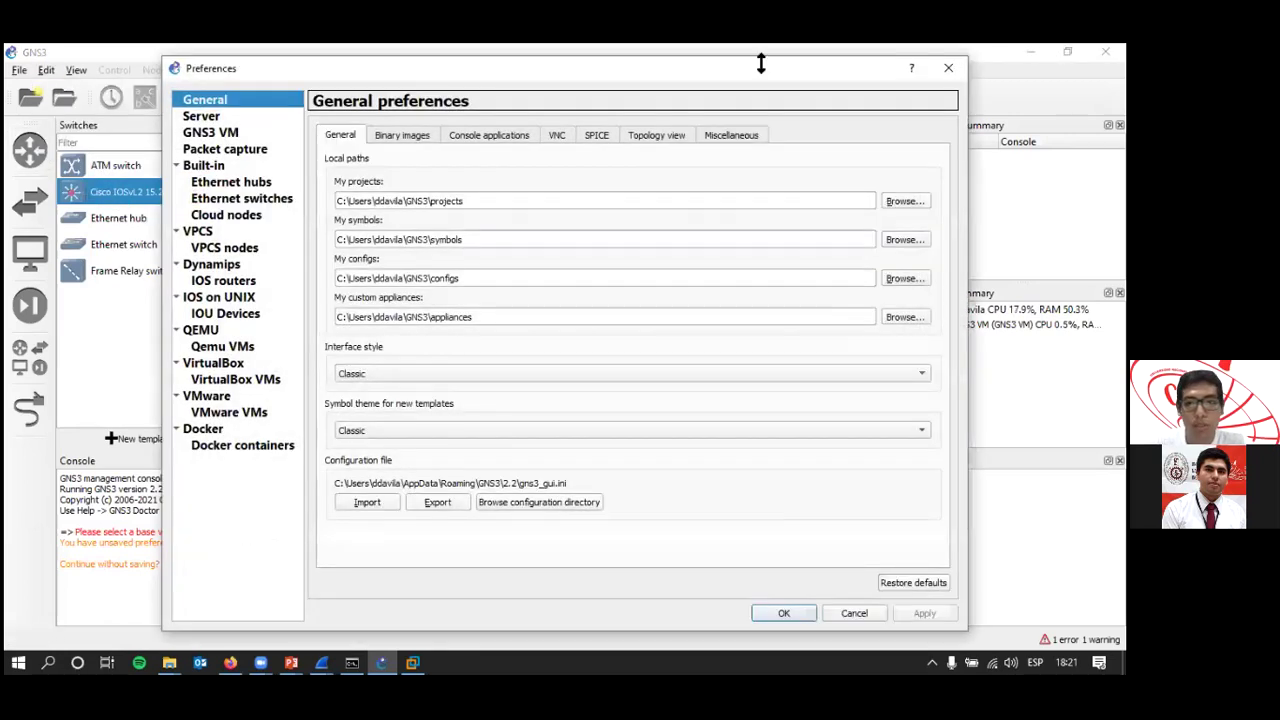
{"action": "key", "text": "Escape"}
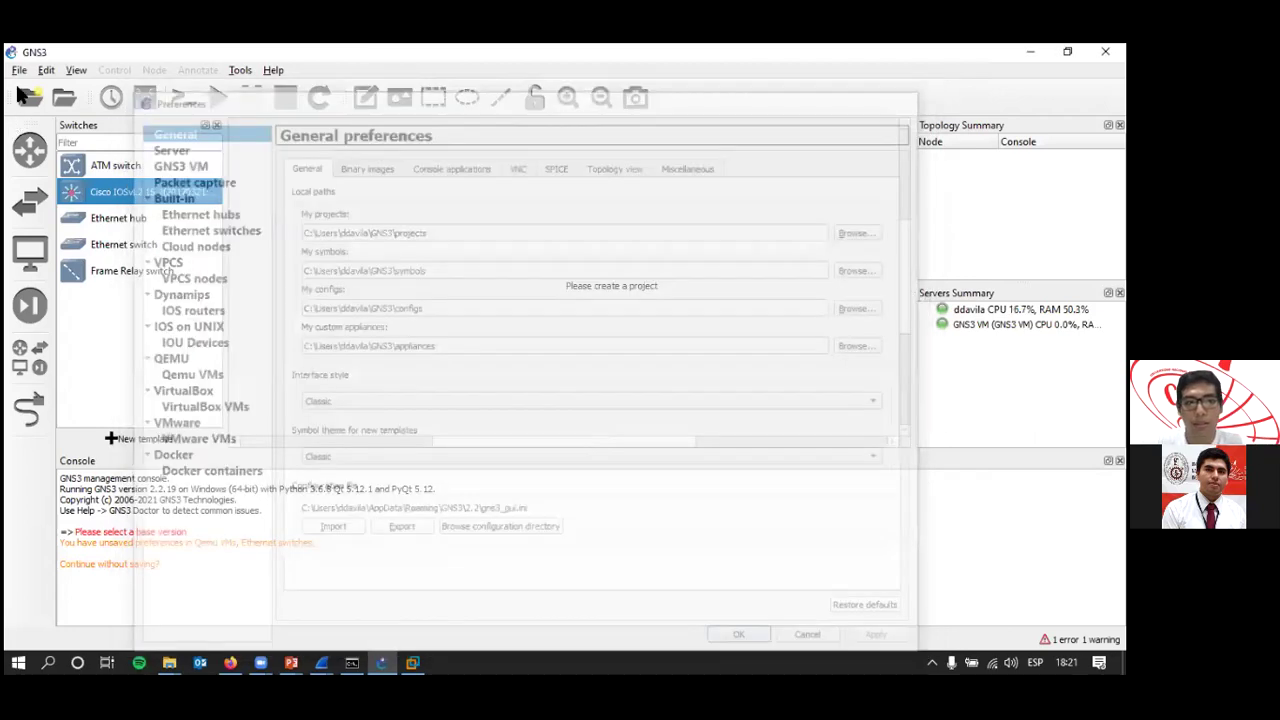
Open the existing stp project from the GNS3 projects folder.
{"action": "left_click", "coordinate": [19, 71]}
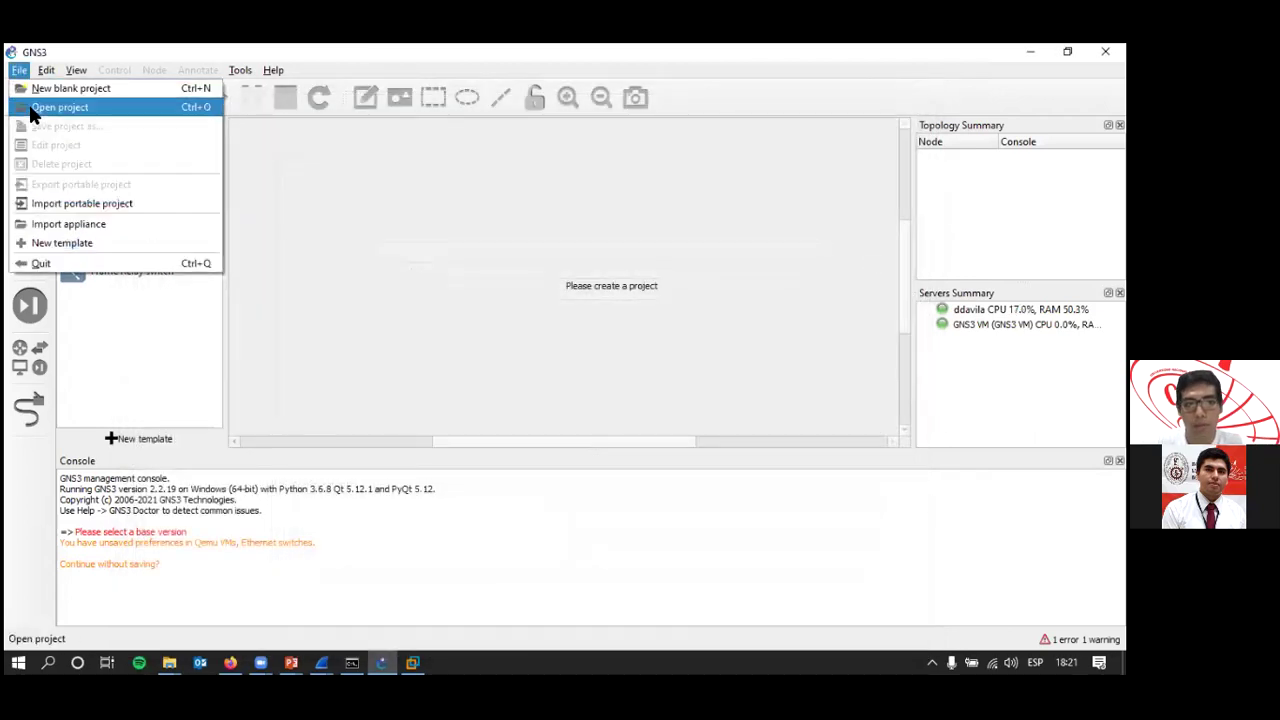
{"action": "left_click", "coordinate": [33, 110]}
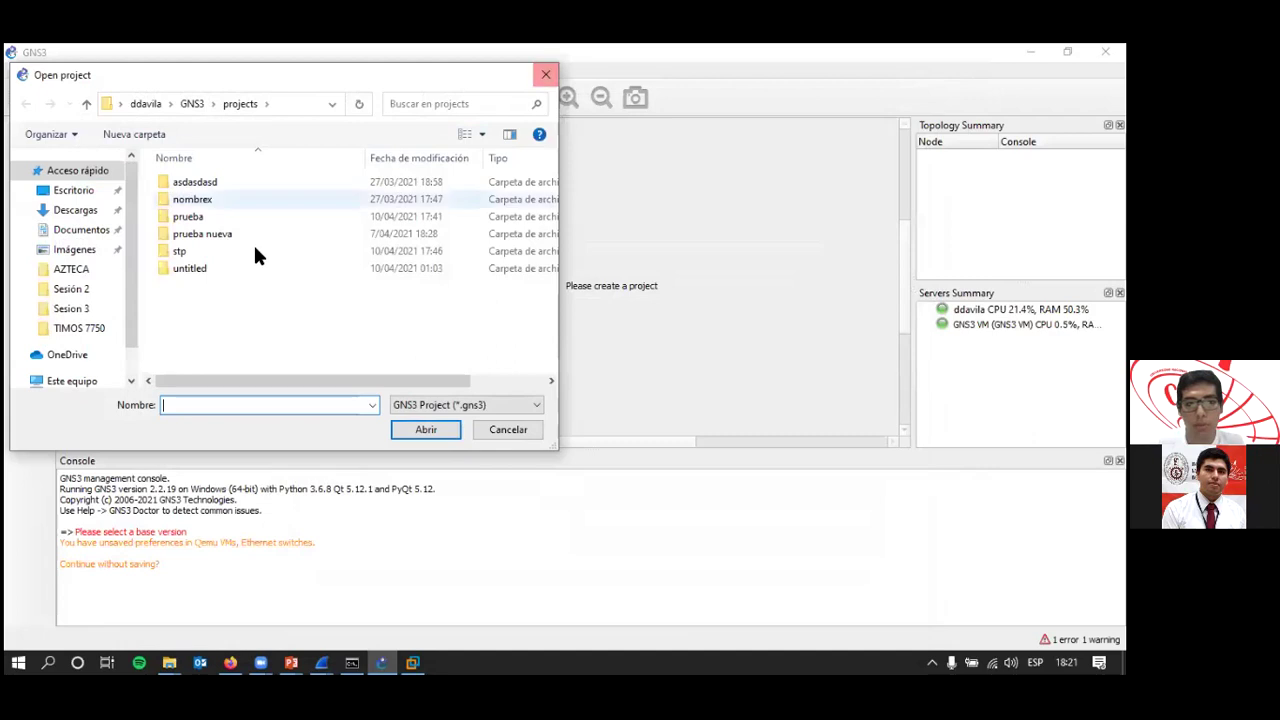
{"action": "double_click", "coordinate": [193, 250]}
{"action": "double_click", "coordinate": [200, 200]}
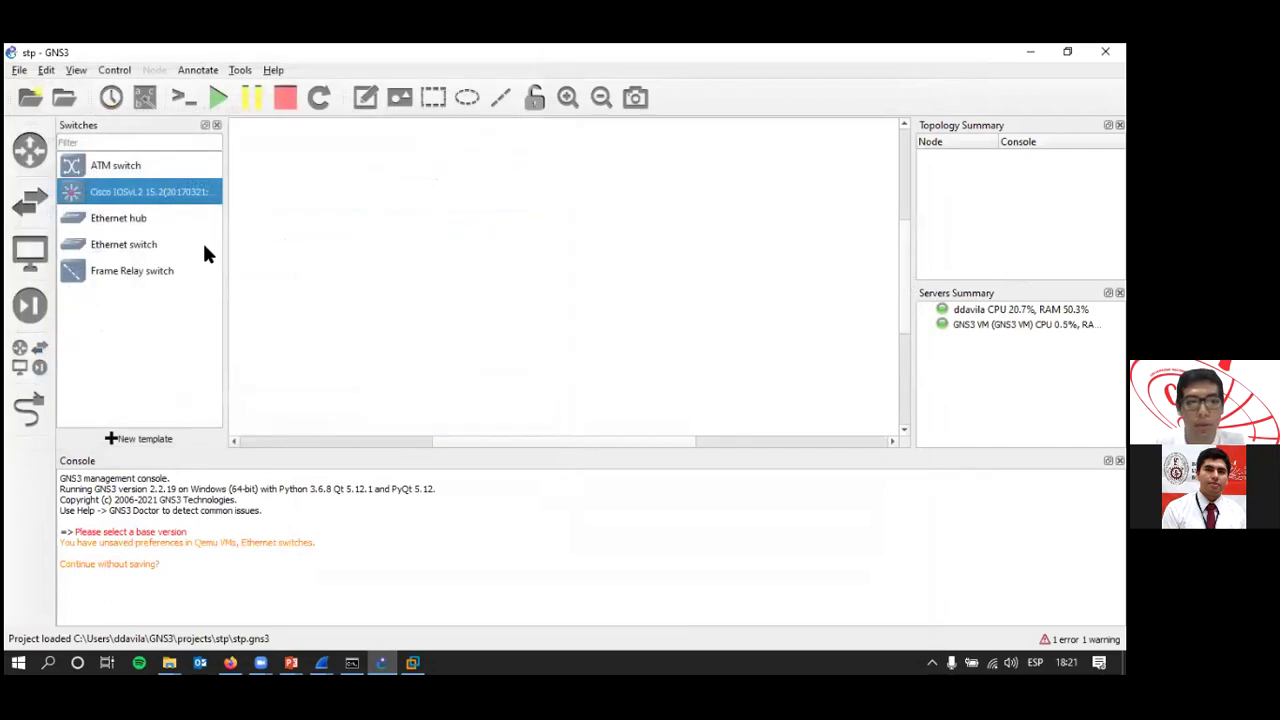
Place a Cisco IOSvL2 switch on the canvas and delete it again.
{"action": "left_click_drag", "start_coordinate": [125, 207], "coordinate": [472, 262]}
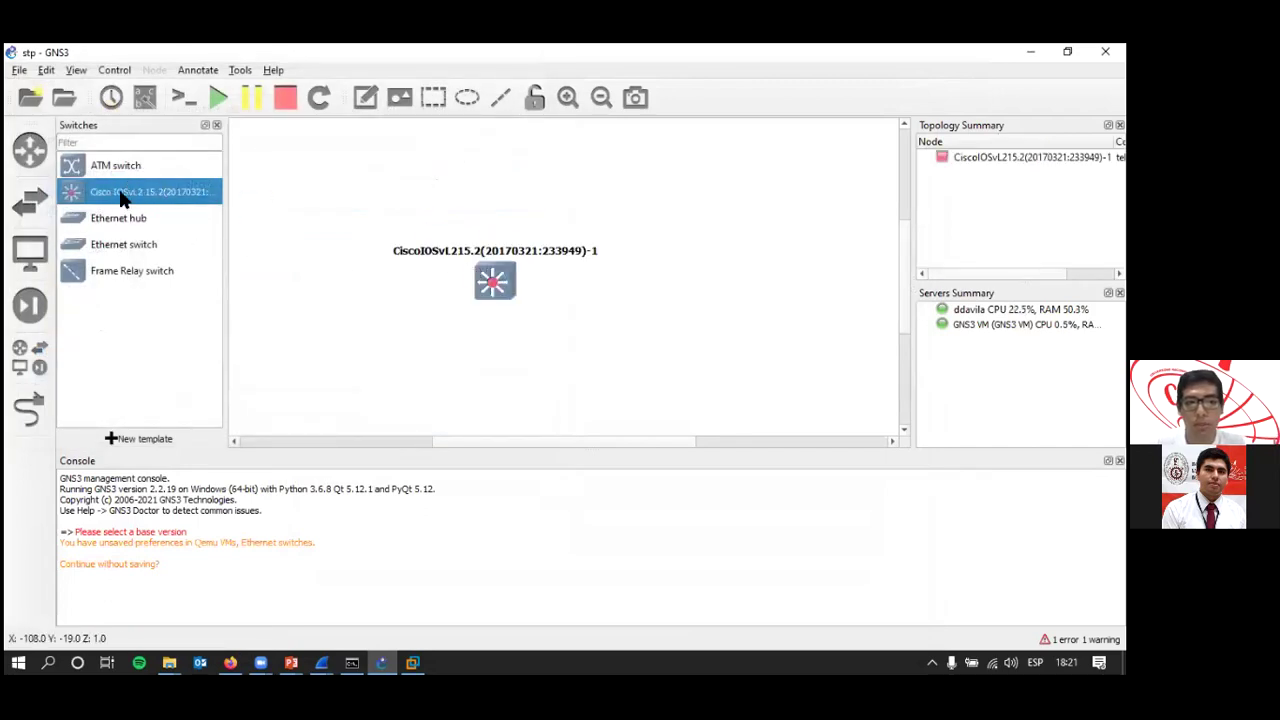
{"action": "left_click", "coordinate": [472, 288]}
{"action": "key", "text": "Delete"}
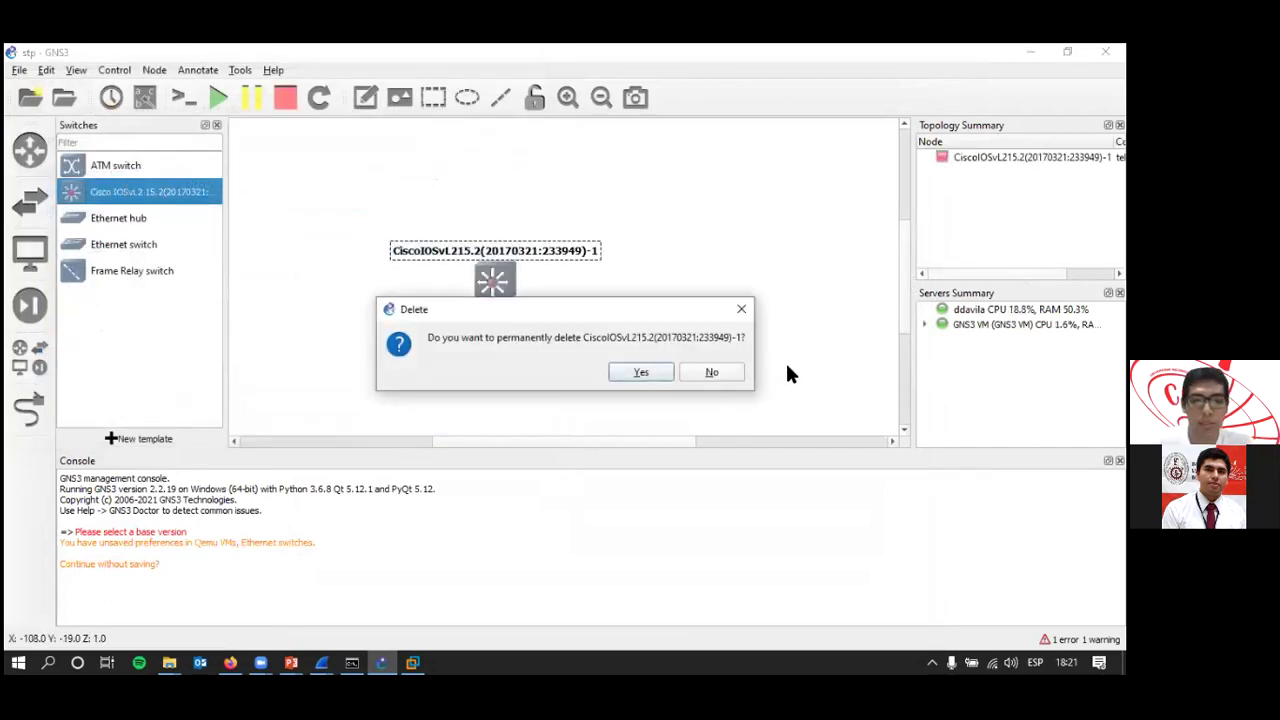
{"action": "left_click", "coordinate": [639, 372]}
Rename the Cisco IOSvL2 switch template to SW in its template configuration.
{"action": "right_click", "coordinate": [84, 193]}
{"action": "left_click", "coordinate": [120, 210]}
{"action": "left_click", "coordinate": [607, 209]}
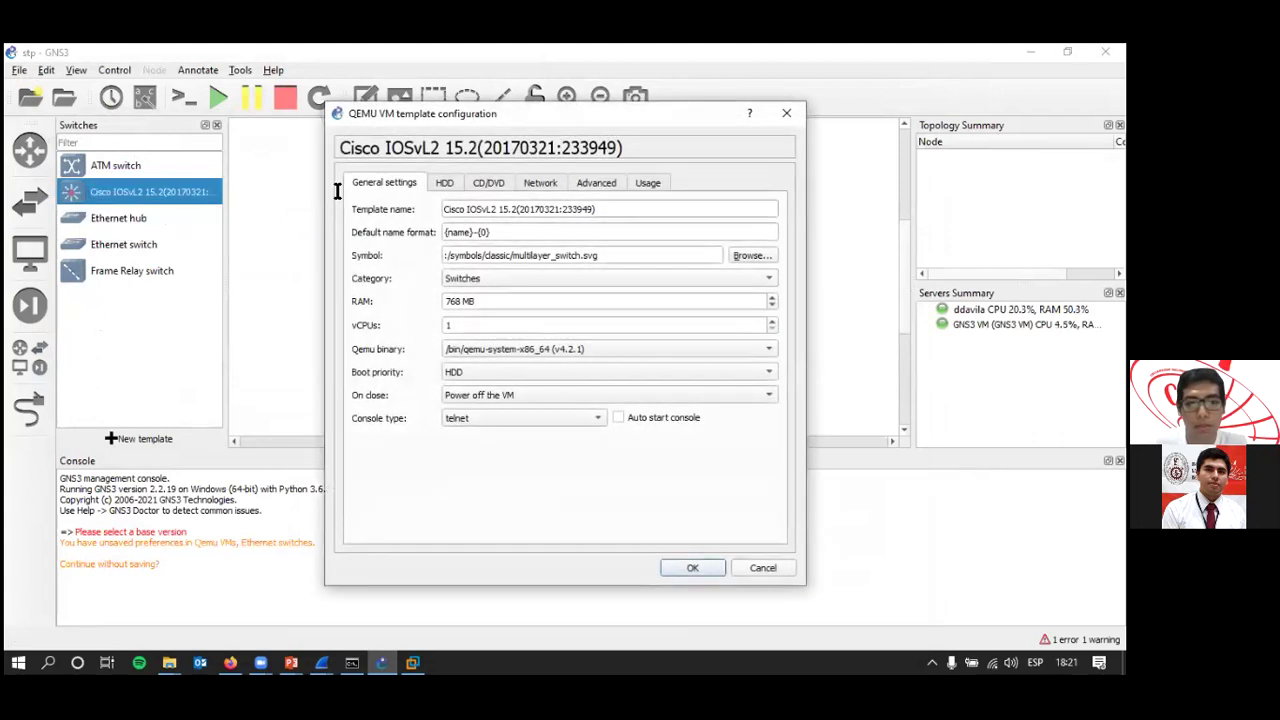
{"action": "key", "text": "ctrl+a"}
{"action": "type", "text": "SW"}
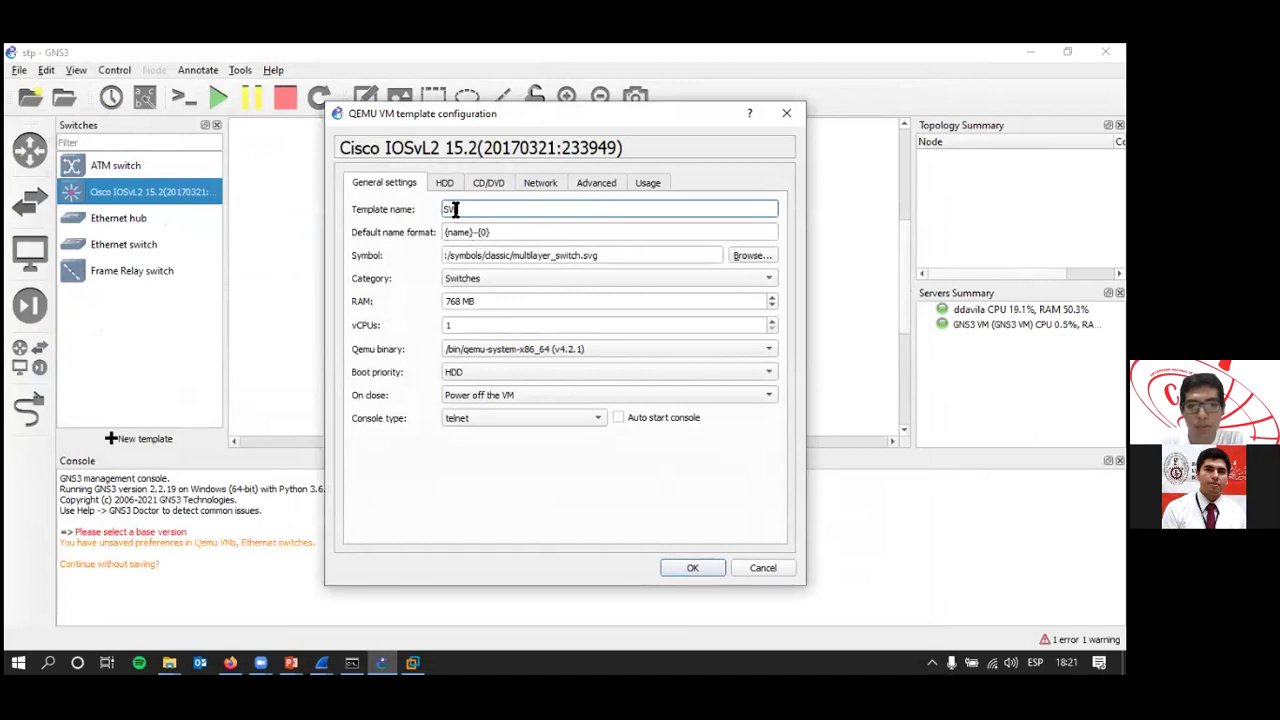
{"action": "left_click", "coordinate": [690, 568]}
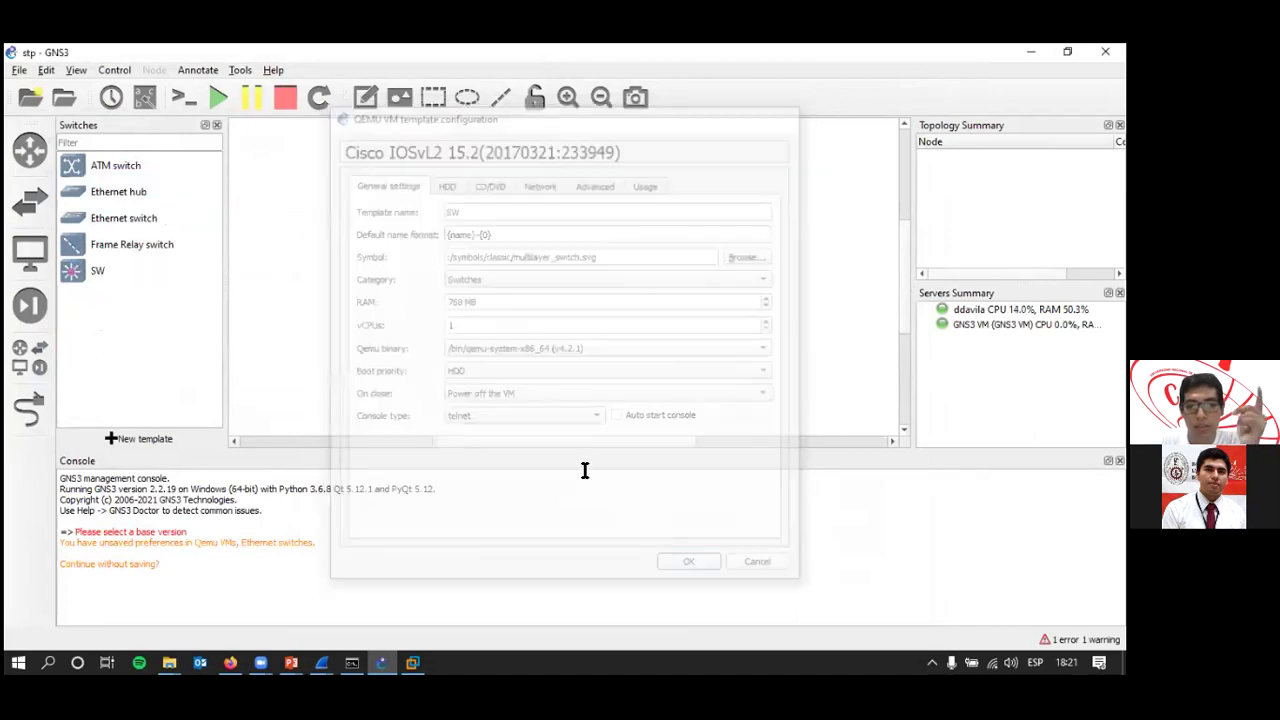
Place two SW switches on the canvas as a trial and delete both of them.
{"action": "left_click_drag", "start_coordinate": [110, 268], "coordinate": [470, 245]}
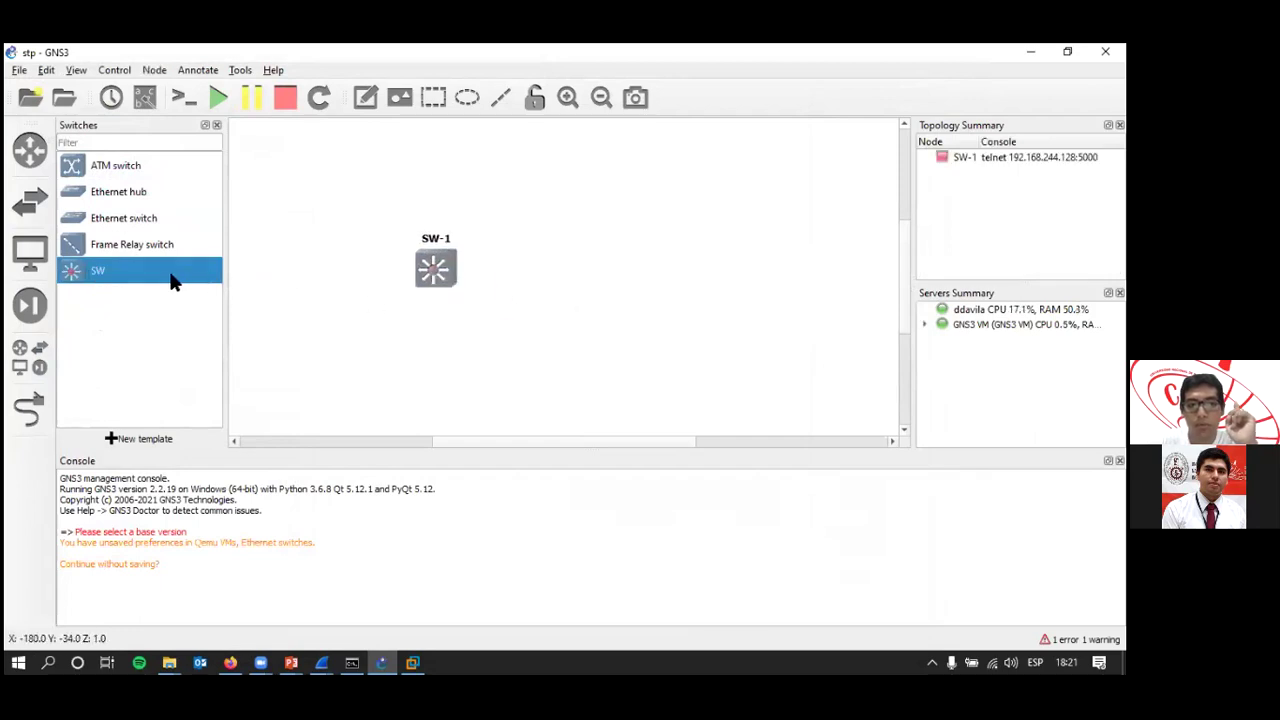
{"action": "left_click_drag", "start_coordinate": [171, 280], "coordinate": [640, 280]}
{"action": "left_click_drag", "start_coordinate": [441, 279], "coordinate": [720, 398]}
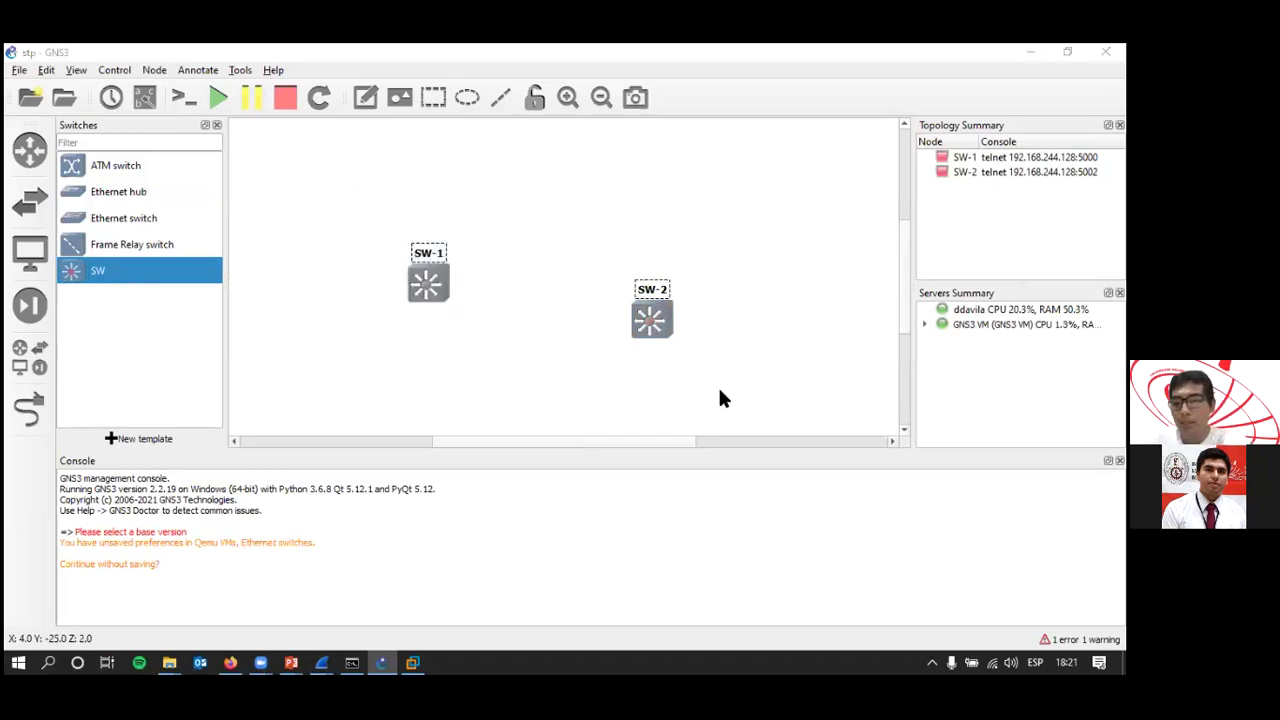
{"action": "key", "text": "Delete"}
{"action": "left_click", "coordinate": [597, 373]}
Review the SW template's disk, network and advanced settings and set its RAM to 600 MB.
{"action": "right_click", "coordinate": [120, 280]}
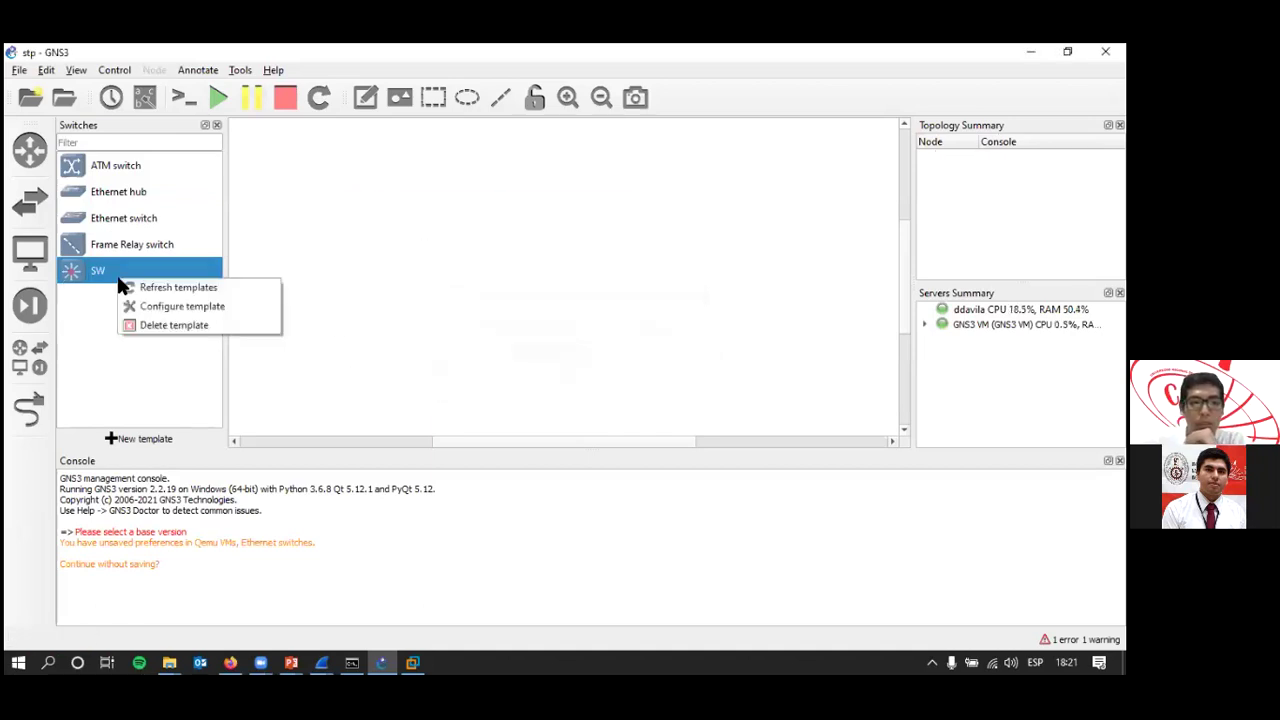
{"action": "left_click", "coordinate": [172, 306]}
{"action": "left_click", "coordinate": [489, 182]}
{"action": "left_click", "coordinate": [447, 183]}
{"action": "left_click", "coordinate": [530, 186]}
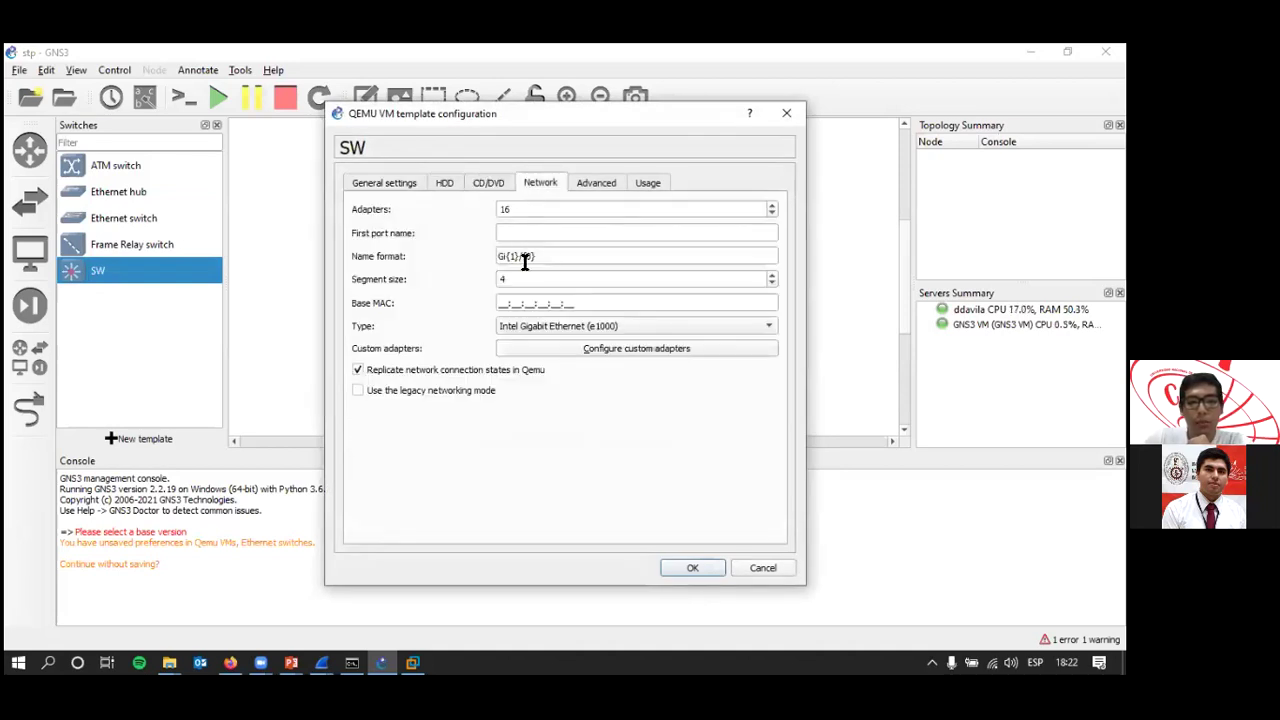
{"action": "left_click", "coordinate": [603, 180]}
{"action": "left_click", "coordinate": [408, 180]}
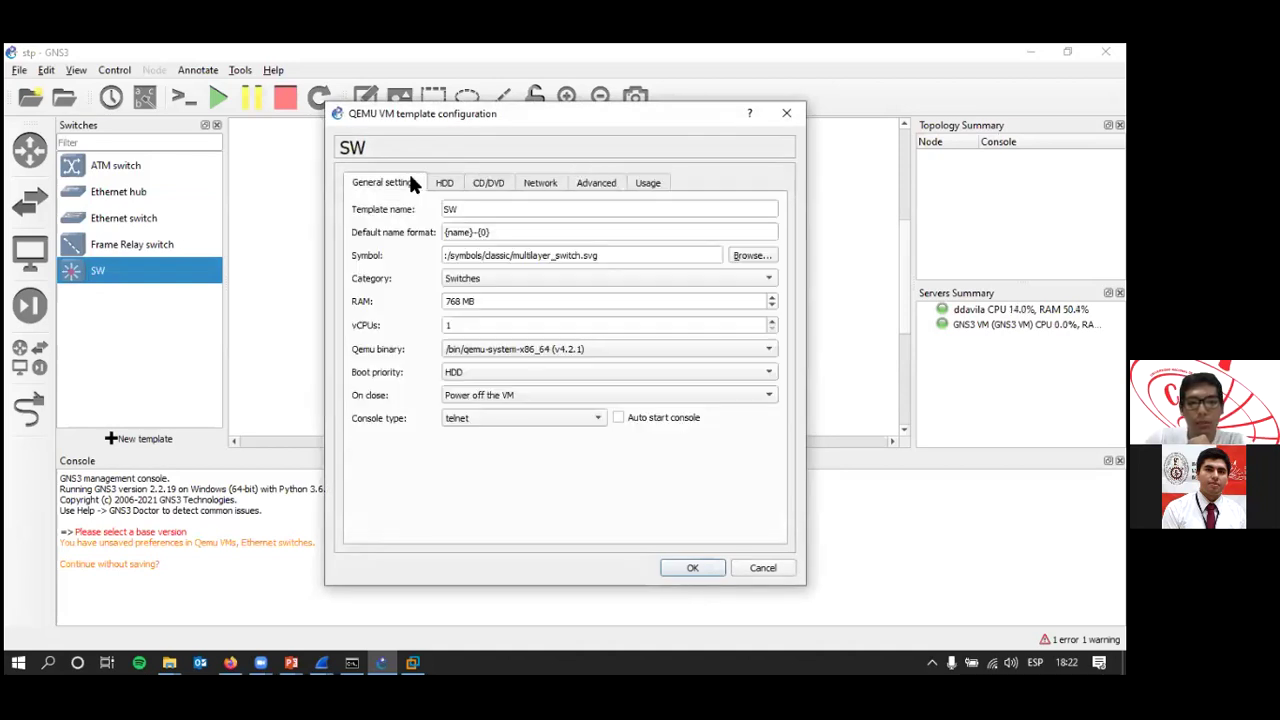
{"action": "left_click_drag", "start_coordinate": [458, 302], "coordinate": [434, 303]}
{"action": "type", "text": "6"}
{"action": "key", "text": "Delete"}
{"action": "type", "text": "00"}
{"action": "left_click", "coordinate": [677, 570]}
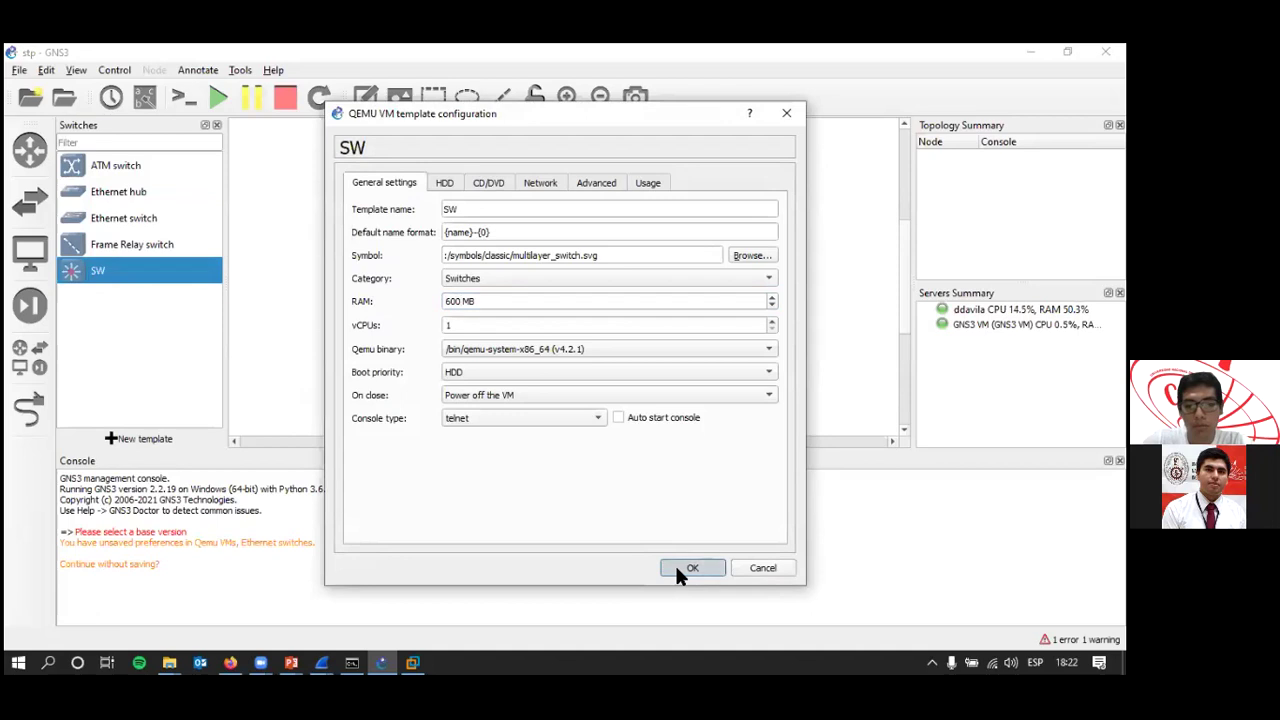
Place three SW switches in a triangle, two side by side and the third below and between them.
{"action": "left_click_drag", "start_coordinate": [98, 270], "coordinate": [429, 235]}
{"action": "left_click_drag", "start_coordinate": [680, 318], "coordinate": [680, 238]}
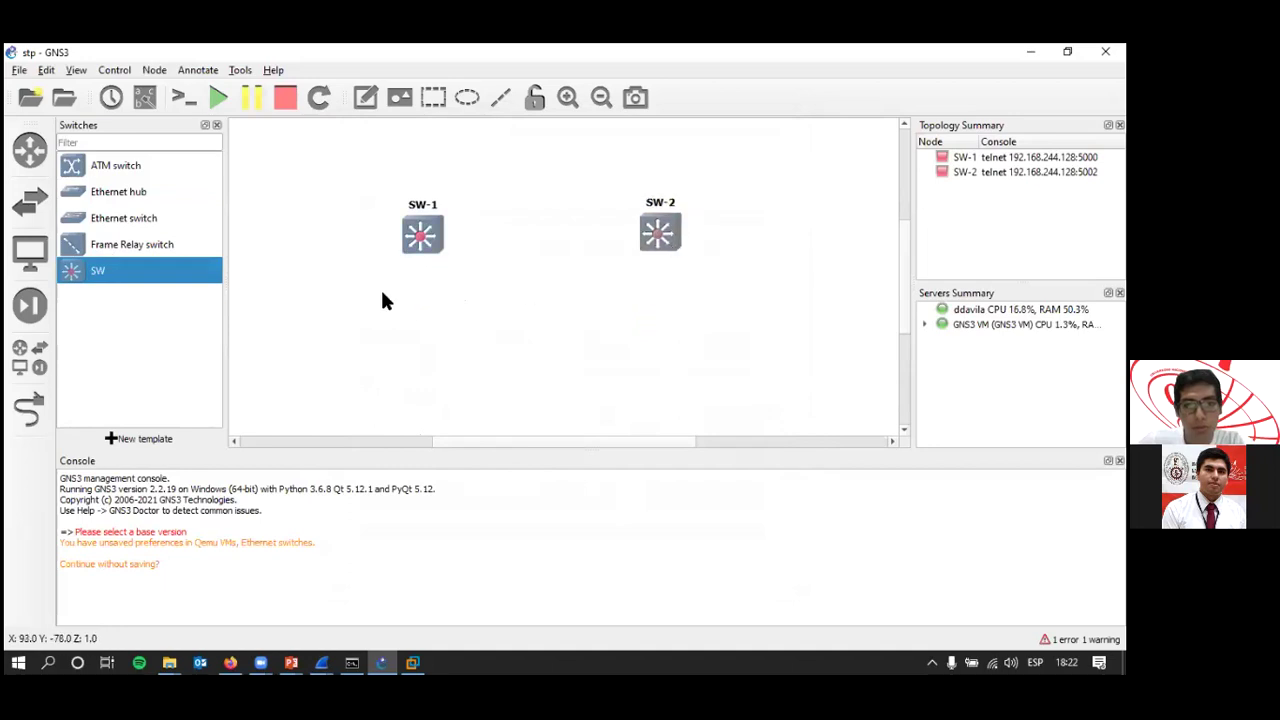
{"action": "left_click_drag", "start_coordinate": [106, 289], "coordinate": [589, 395]}
{"action": "scroll", "coordinate": [390, 343], "scroll_direction": "down", "scroll_amount": 2}
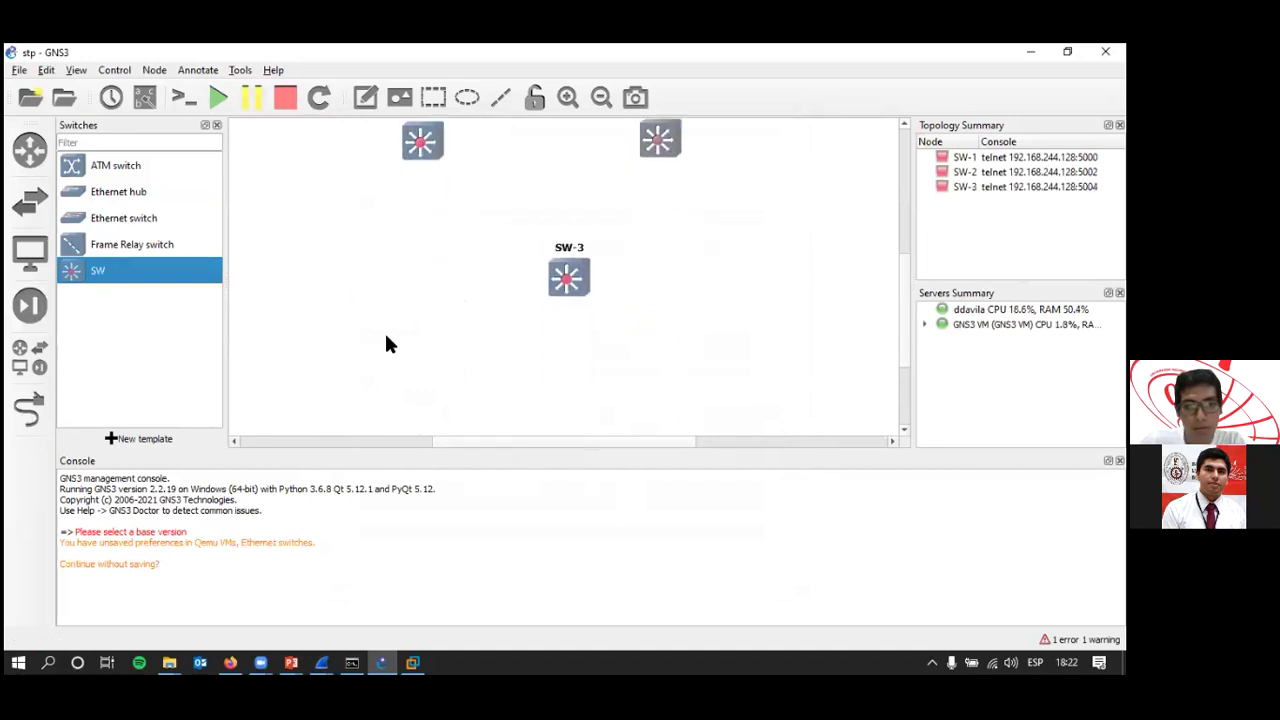
{"action": "scroll", "coordinate": [475, 288], "scroll_direction": "up", "scroll_amount": 1}
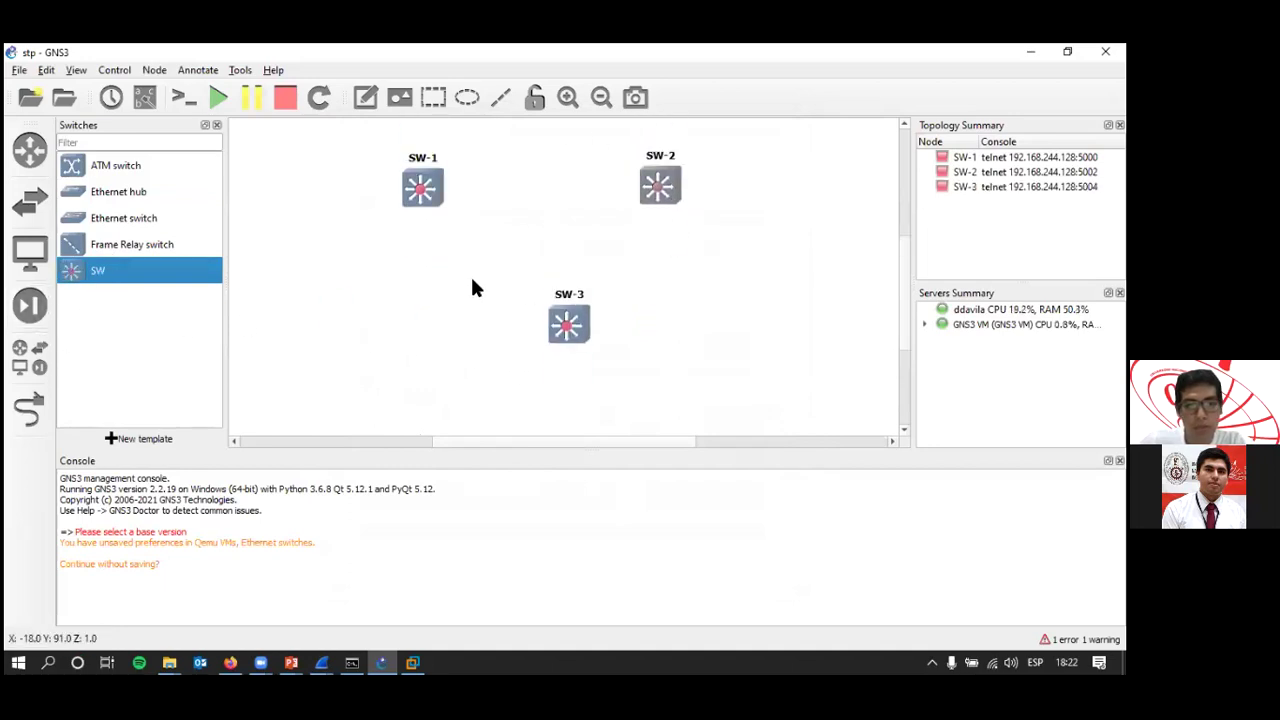
Add two VPCS end devices on the local server, one below SW-3 and one beside SW-2.
{"action": "left_click", "coordinate": [30, 252]}
{"action": "left_click_drag", "start_coordinate": [127, 218], "coordinate": [408, 387]}
{"action": "left_click", "coordinate": [530, 374]}
{"action": "left_click_drag", "start_coordinate": [84, 224], "coordinate": [740, 222]}
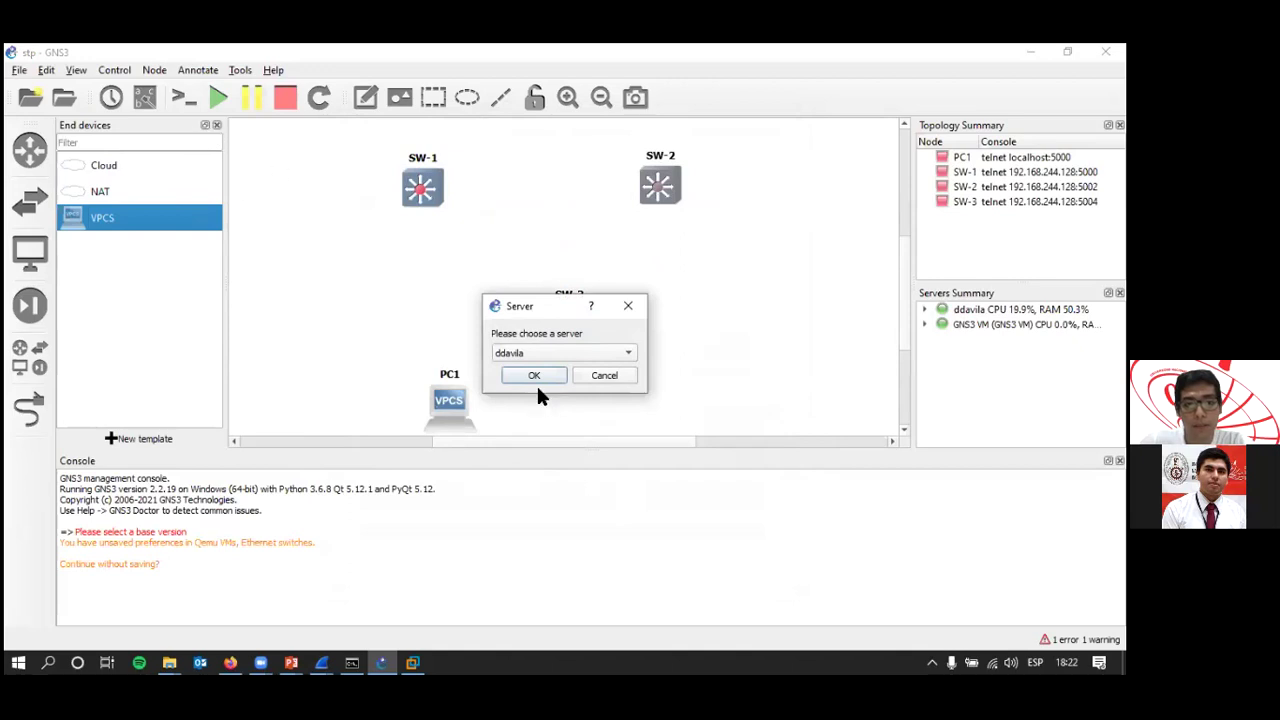
{"action": "left_click", "coordinate": [532, 372]}
{"action": "left_click", "coordinate": [216, 125]}
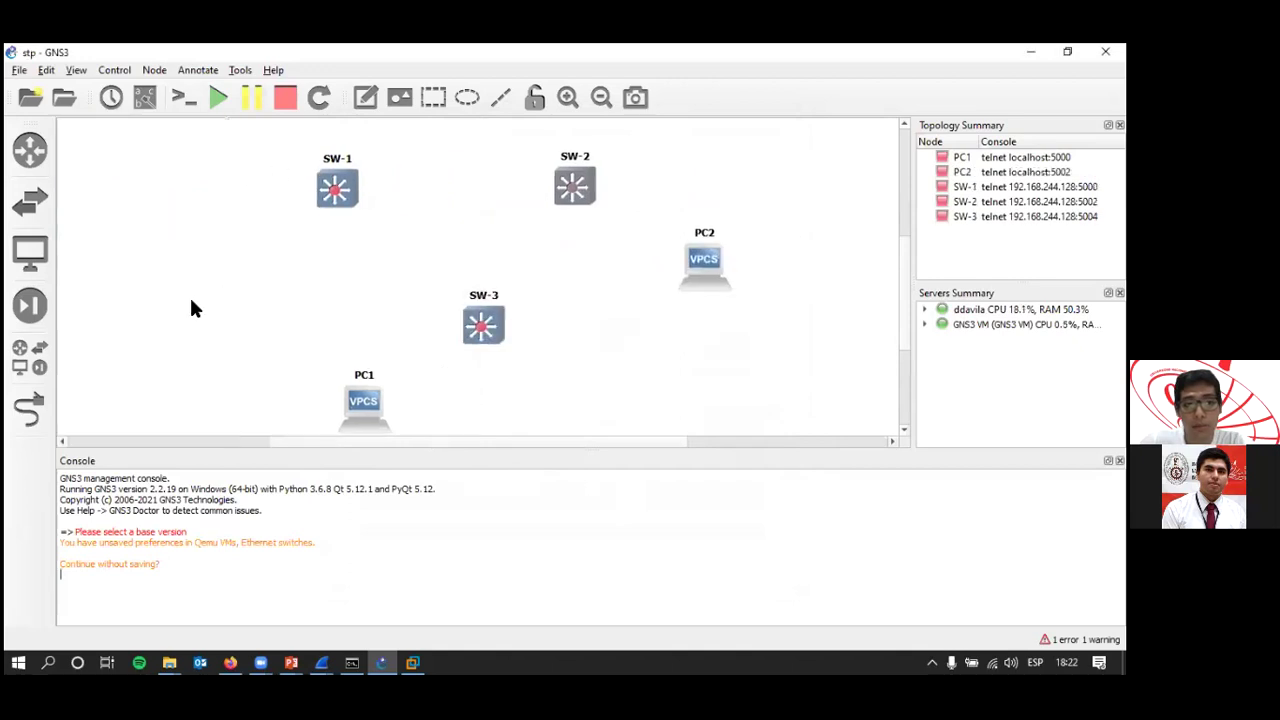
Link PC1's Ethernet0 port to port Gi0/0 on SW-3.
{"action": "left_click", "coordinate": [28, 408]}
{"action": "left_click", "coordinate": [365, 410]}
{"action": "left_click", "coordinate": [408, 410]}
{"action": "left_click", "coordinate": [379, 413]}
{"action": "left_click", "coordinate": [400, 422]}
{"action": "left_click", "coordinate": [490, 330]}
{"action": "left_click", "coordinate": [500, 370]}
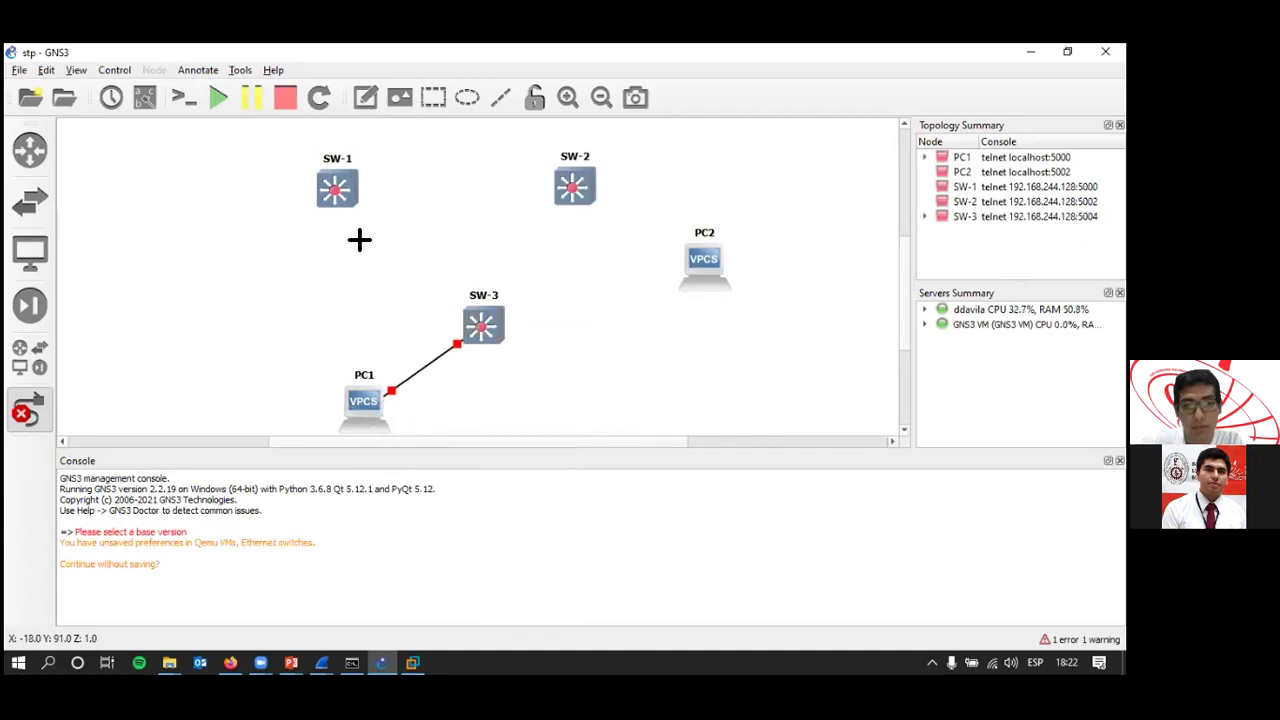
Link port Gi0/0 on SW-1 to SW-3.
{"action": "left_click", "coordinate": [337, 190]}
{"action": "left_click", "coordinate": [366, 197]}
{"action": "left_click", "coordinate": [483, 325]}
{"action": "left_click", "coordinate": [497, 350]}
{"action": "left_click", "coordinate": [343, 194]}
{"action": "left_click", "coordinate": [412, 206]}
{"action": "left_click", "coordinate": [578, 189]}
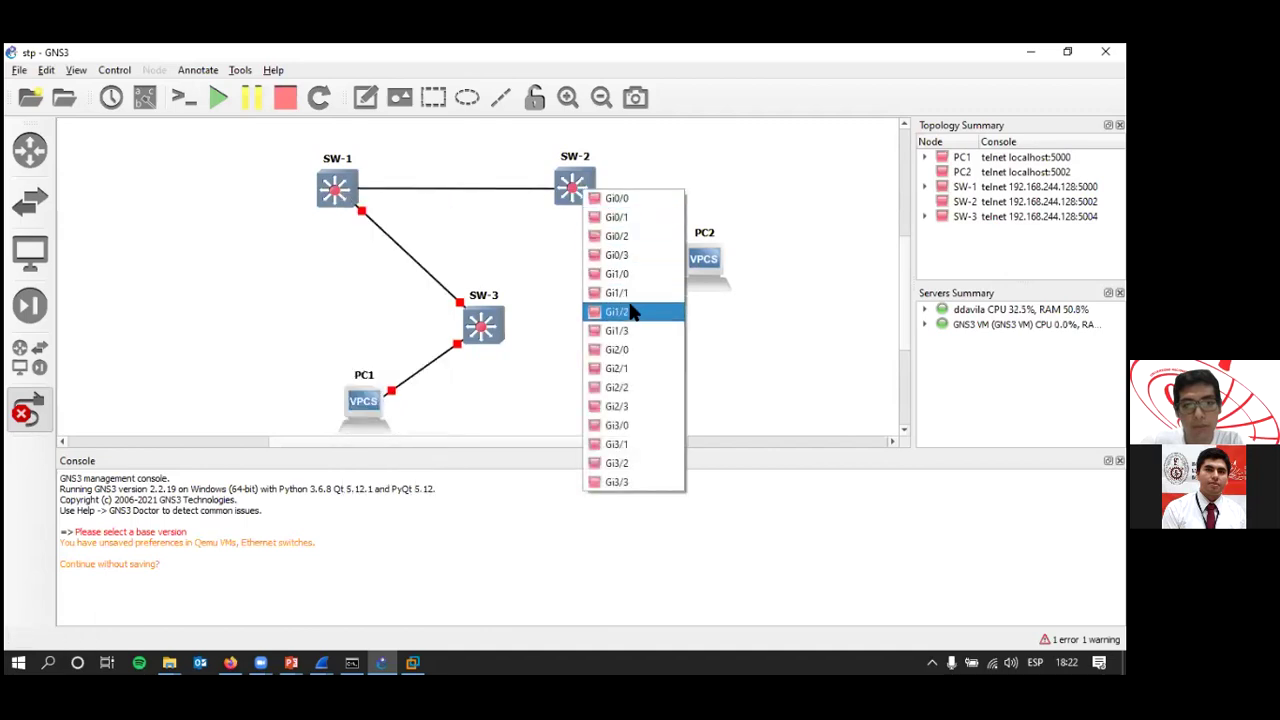
{"action": "left_click", "coordinate": [504, 242]}
{"action": "key", "text": "Escape"}
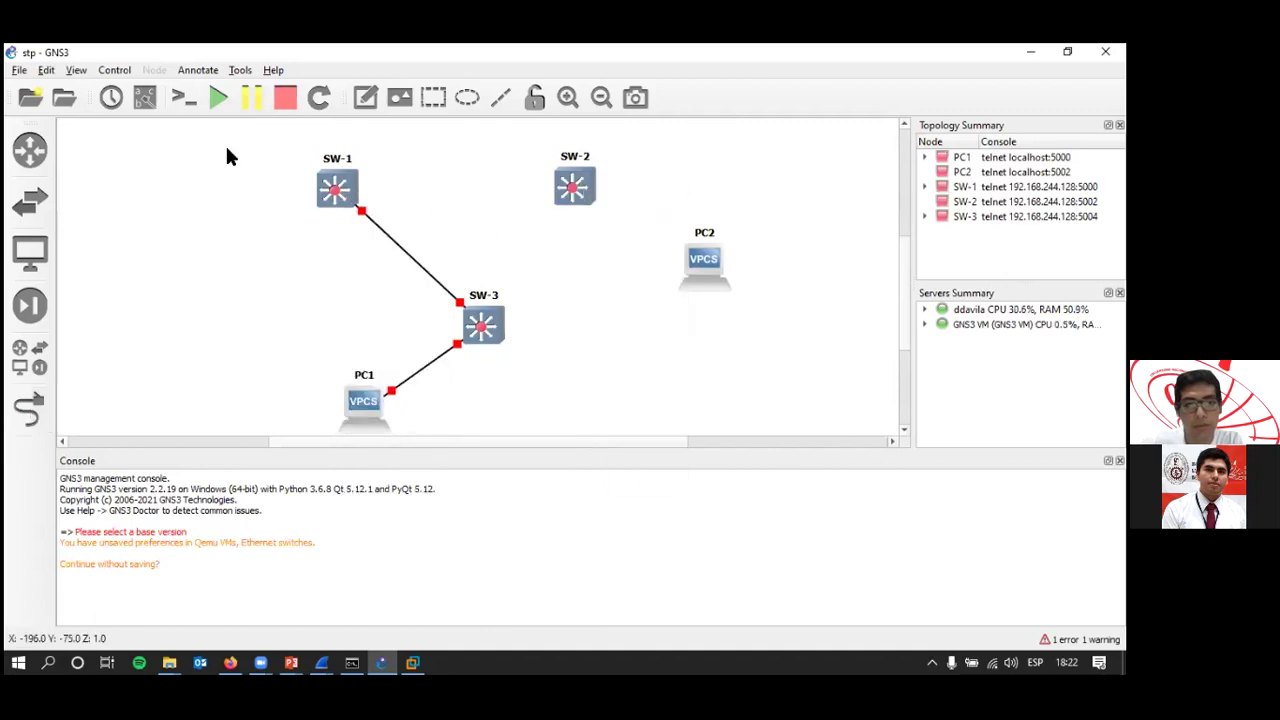
Show the interface labels on the topology and delete the link between SW-1 and SW-3.
{"action": "left_click", "coordinate": [145, 97]}
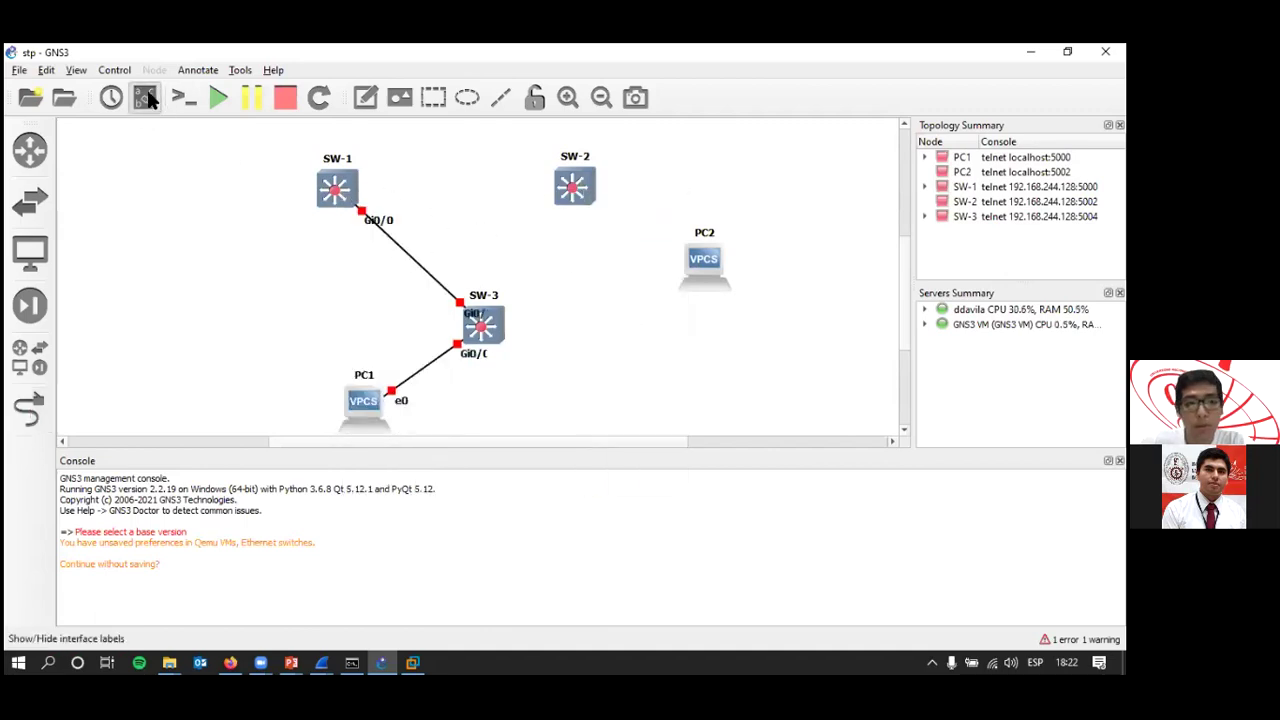
{"action": "right_click", "coordinate": [422, 277]}
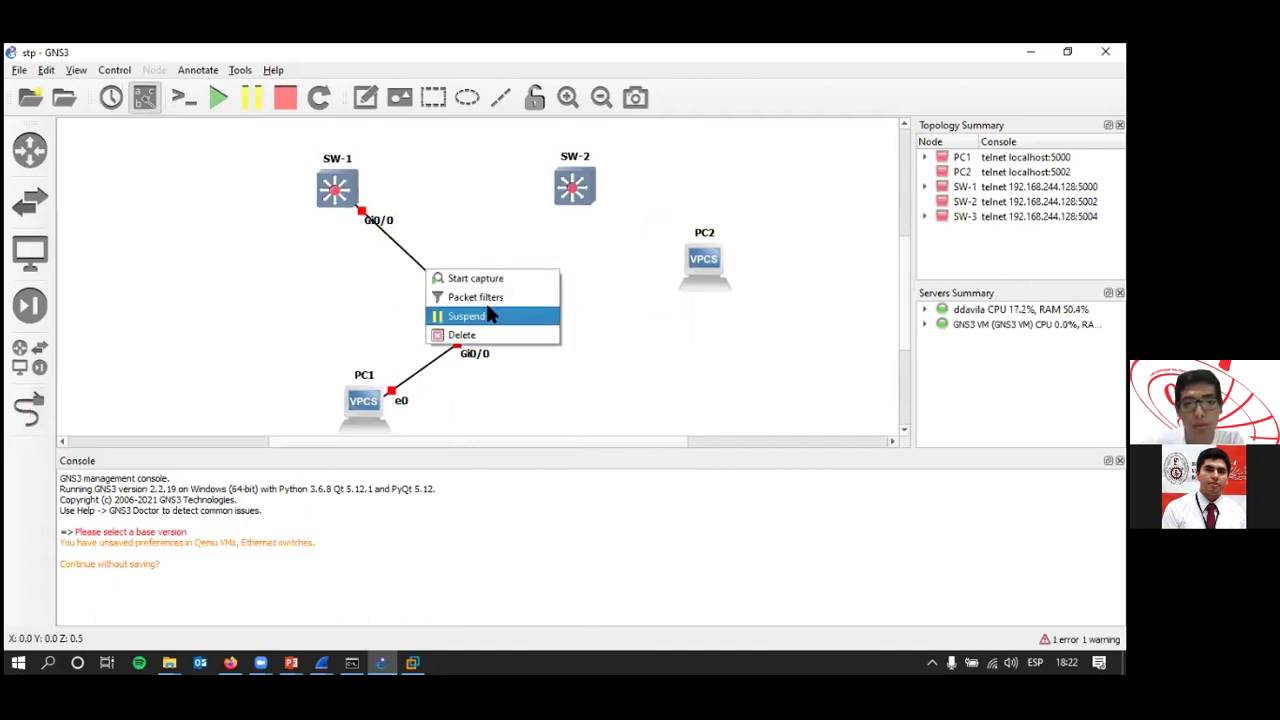
{"action": "left_click", "coordinate": [470, 334]}
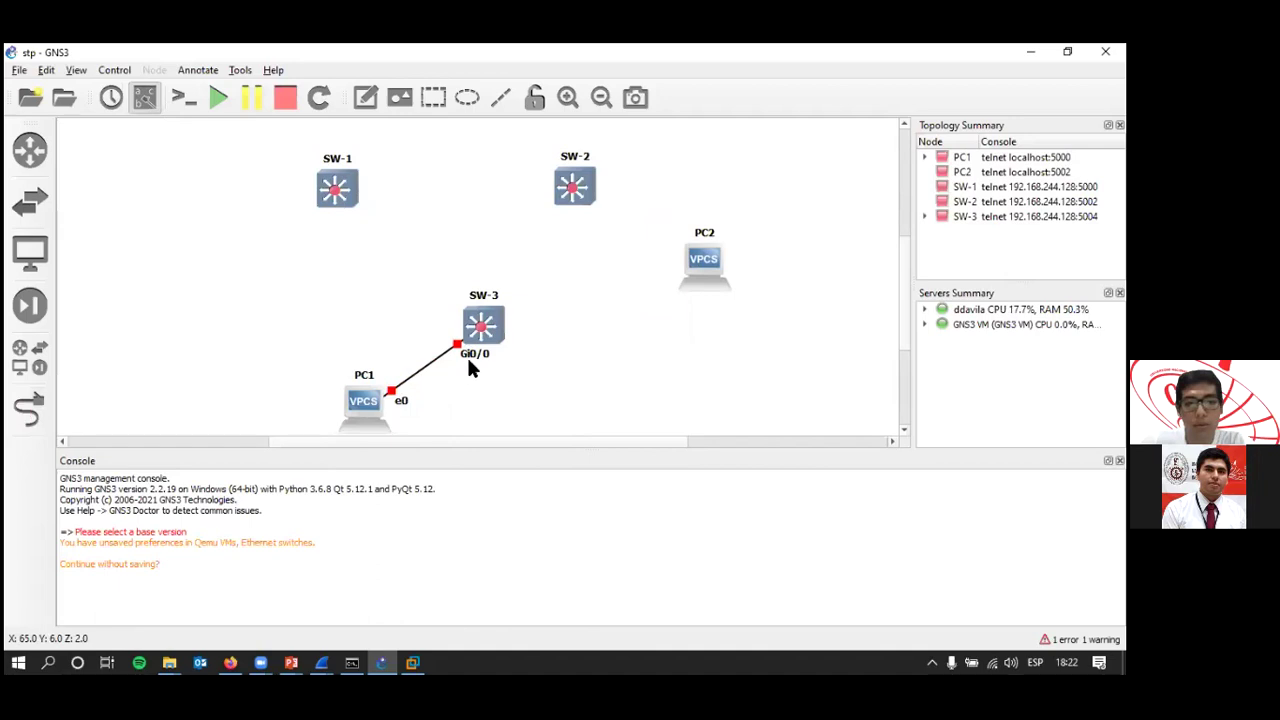
Link port Gi1/1 on SW-1 to port Gi1/1 on SW-3.
{"action": "left_click", "coordinate": [30, 408]}
{"action": "left_click", "coordinate": [336, 187]}
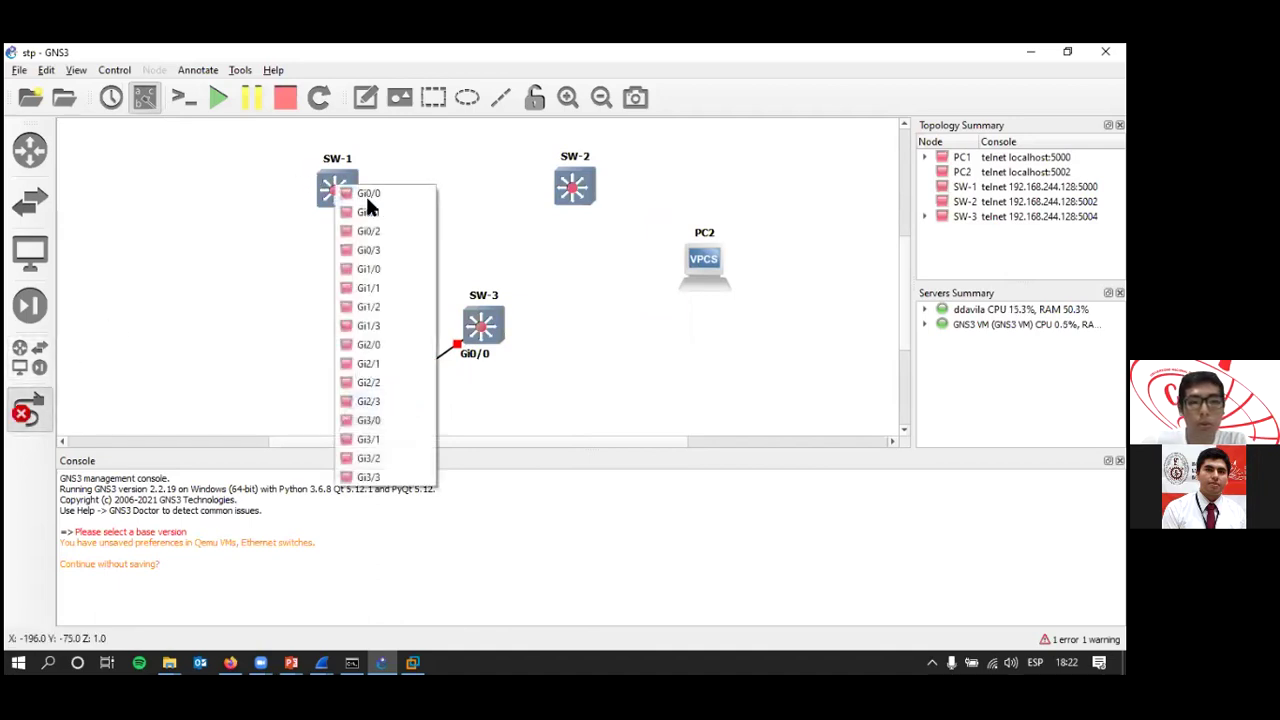
{"action": "left_click", "coordinate": [370, 269]}
{"action": "left_click", "coordinate": [480, 323]}
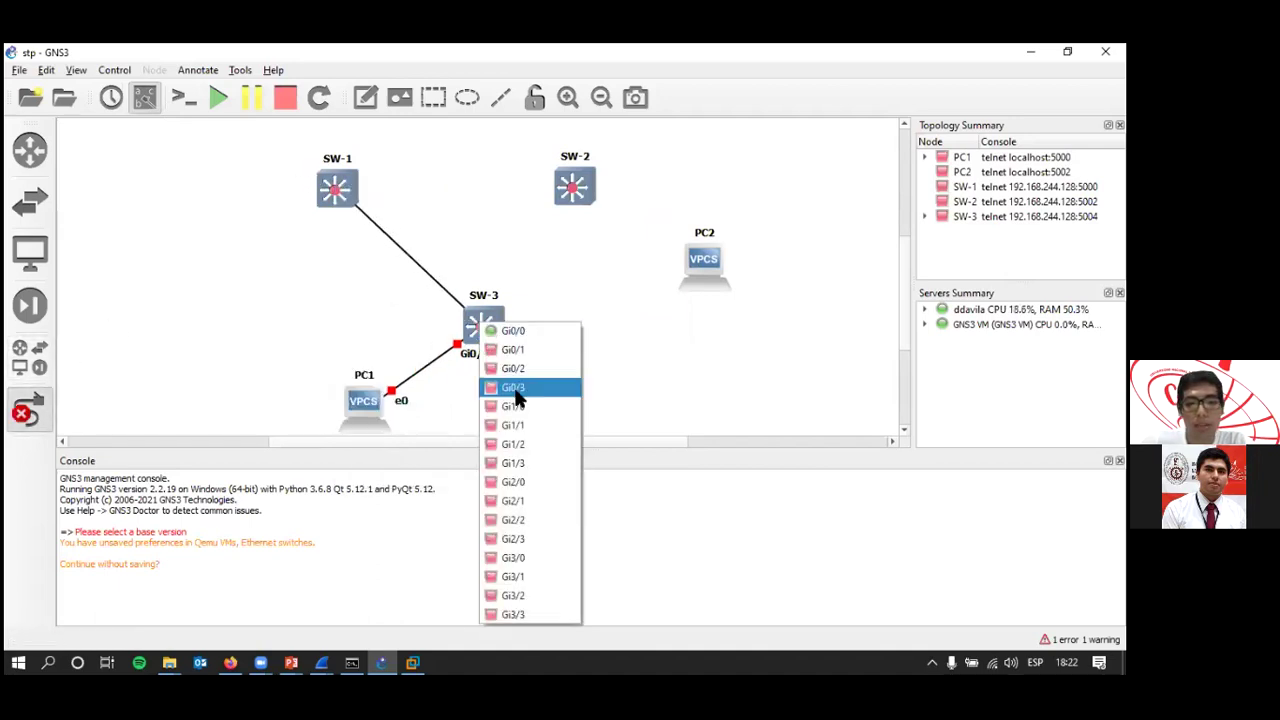
{"action": "left_click", "coordinate": [515, 425]}
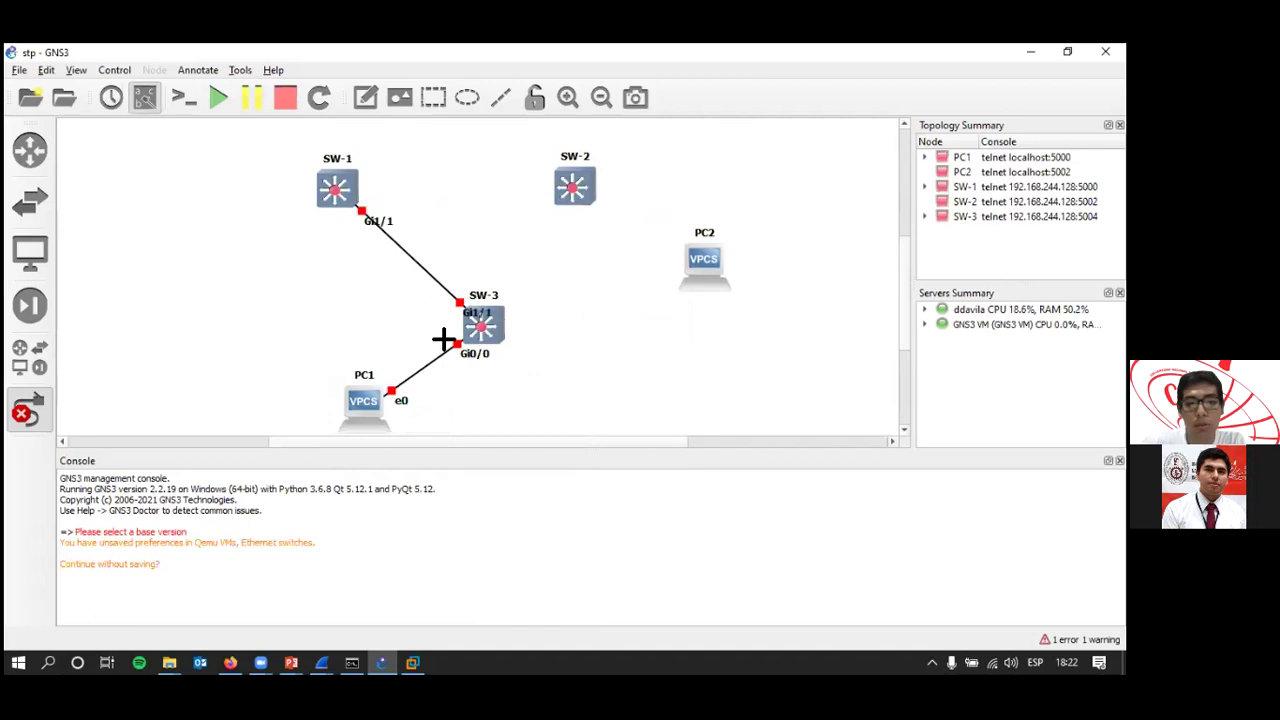
Link port Gi2/0 on SW-1 to port Gi2/0 on SW-2.
{"action": "left_click", "coordinate": [357, 198]}
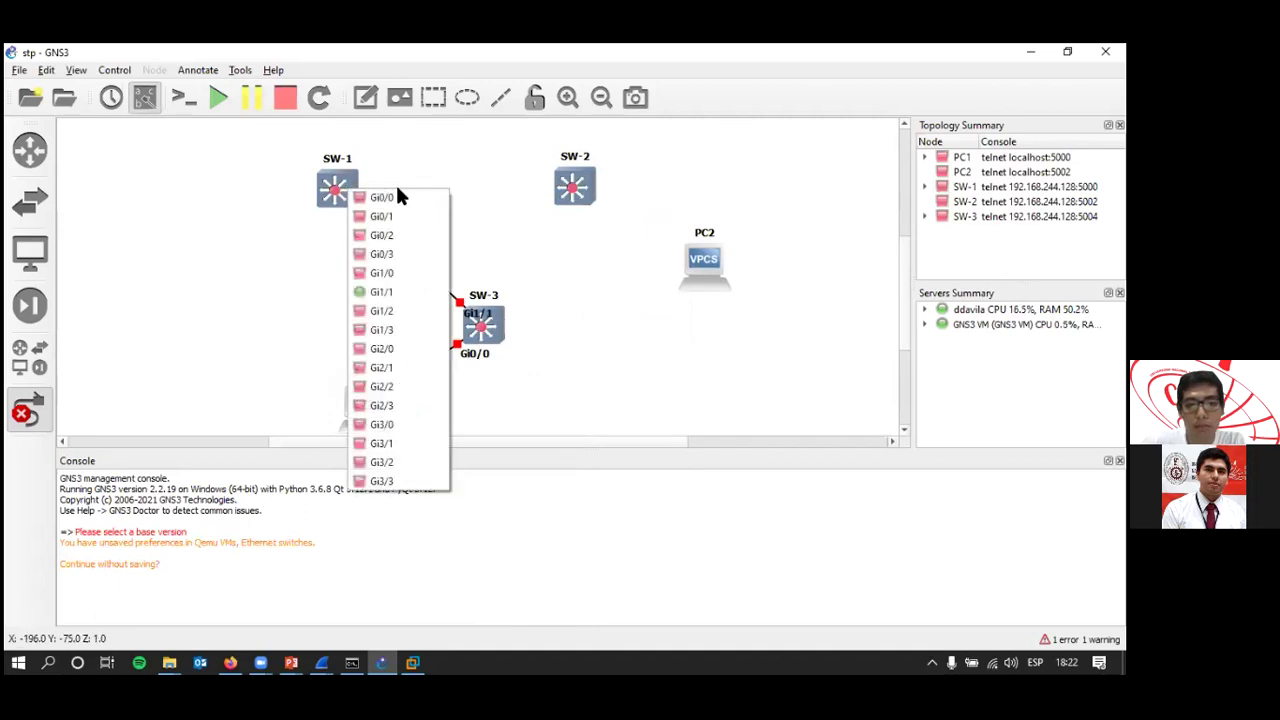
{"action": "left_click", "coordinate": [385, 352]}
{"action": "left_click", "coordinate": [574, 194]}
{"action": "left_click", "coordinate": [617, 354]}
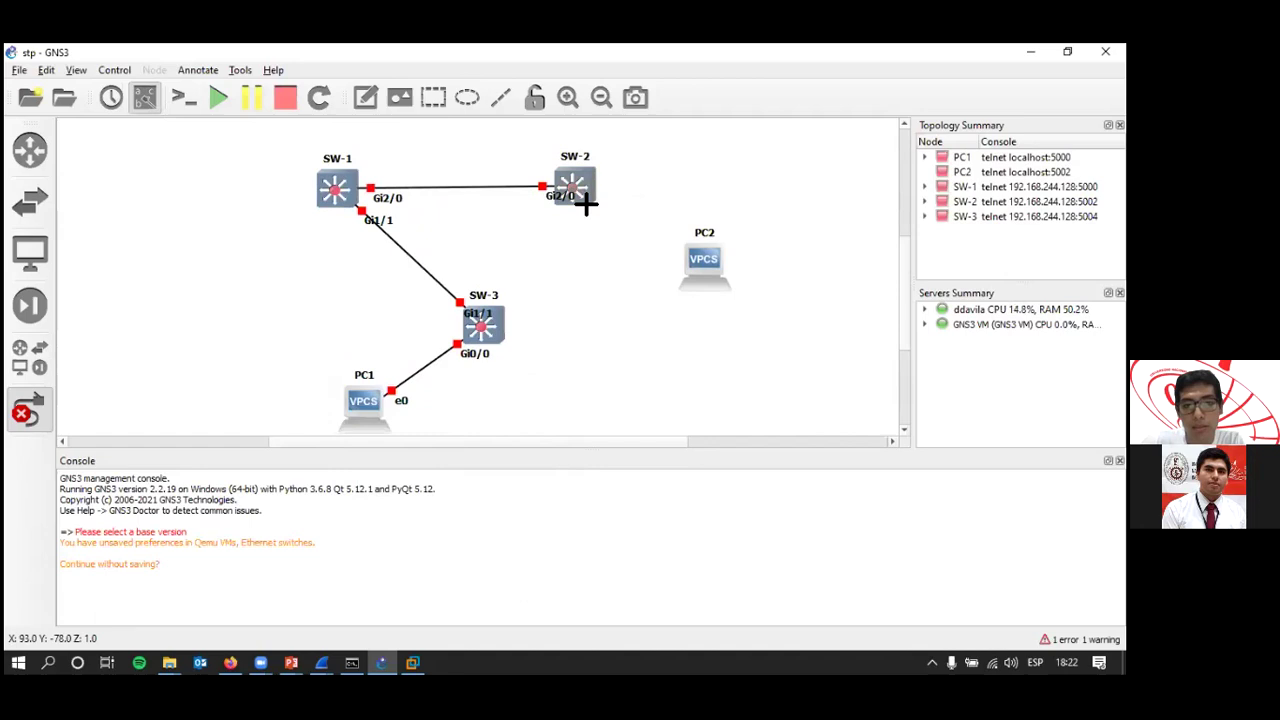
Link port Gi3/0 on SW-2 to port Gi3/0 on SW-3.
{"action": "left_click", "coordinate": [588, 186]}
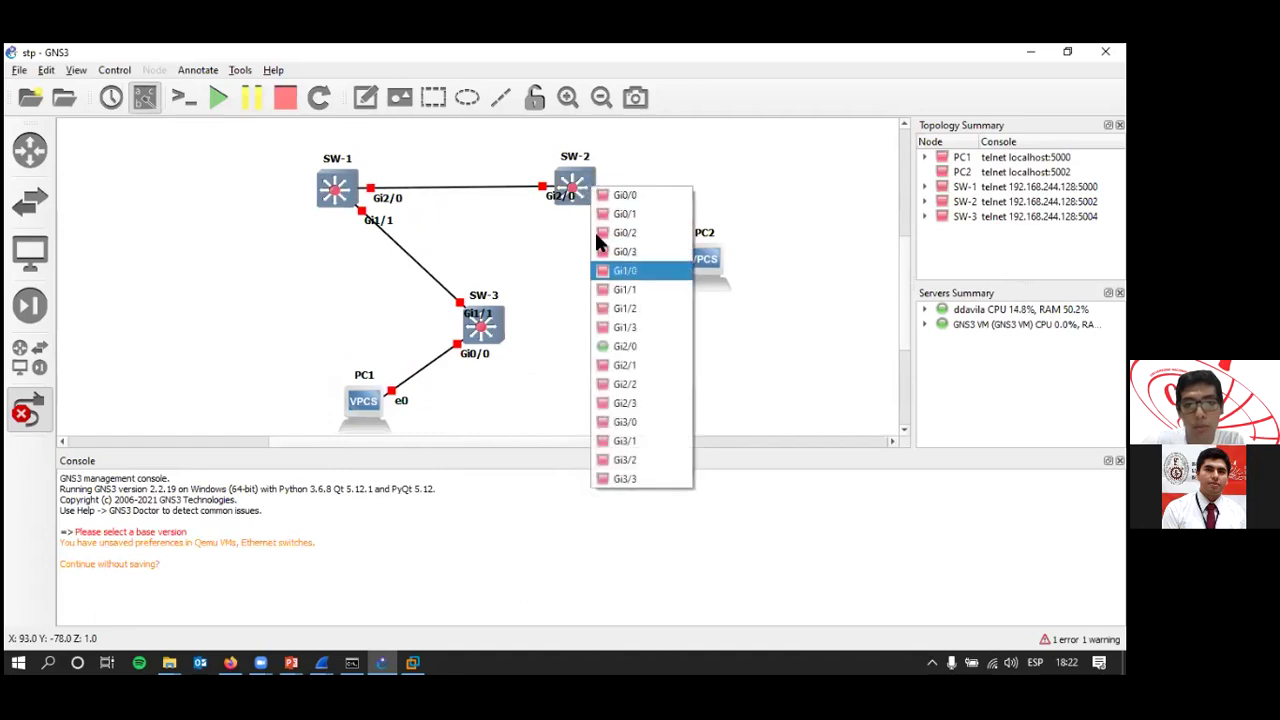
{"action": "left_click", "coordinate": [634, 460]}
{"action": "left_click", "coordinate": [495, 326]}
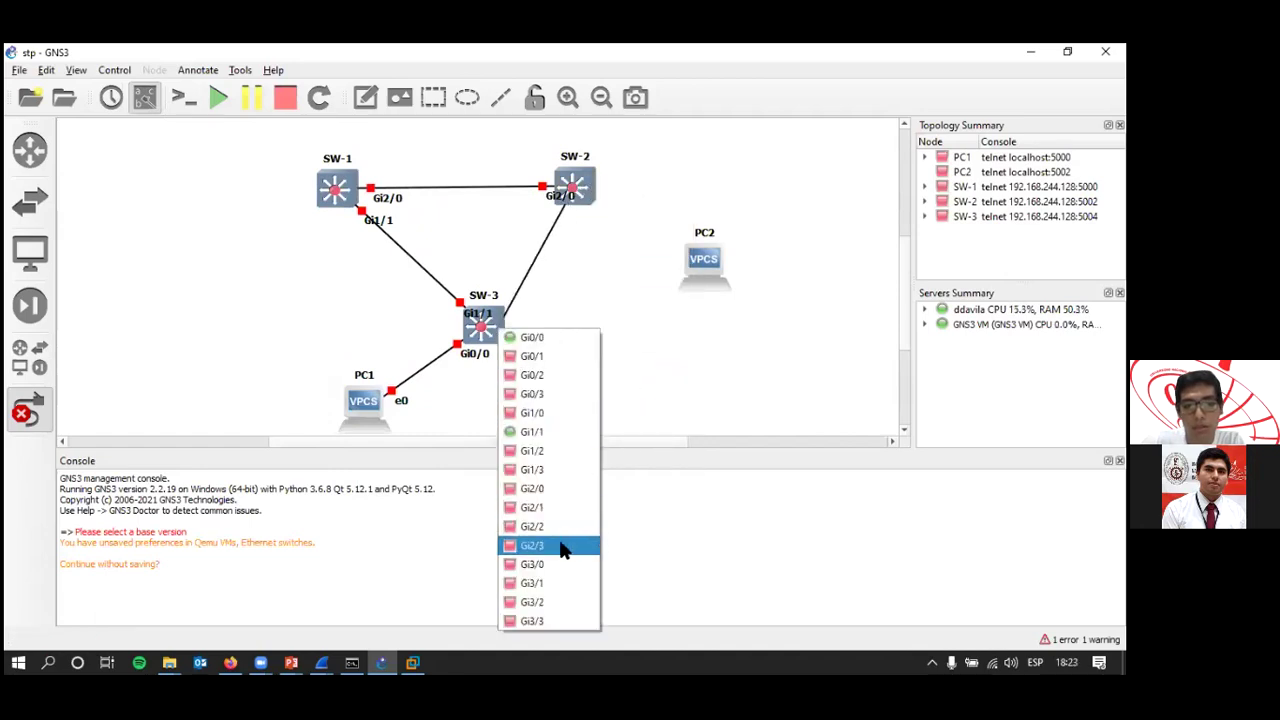
{"action": "left_click", "coordinate": [532, 564]}
Link PC2's Ethernet0 port to port Gi0/0 on SW-2 and finish adding links.
{"action": "left_click", "coordinate": [712, 264]}
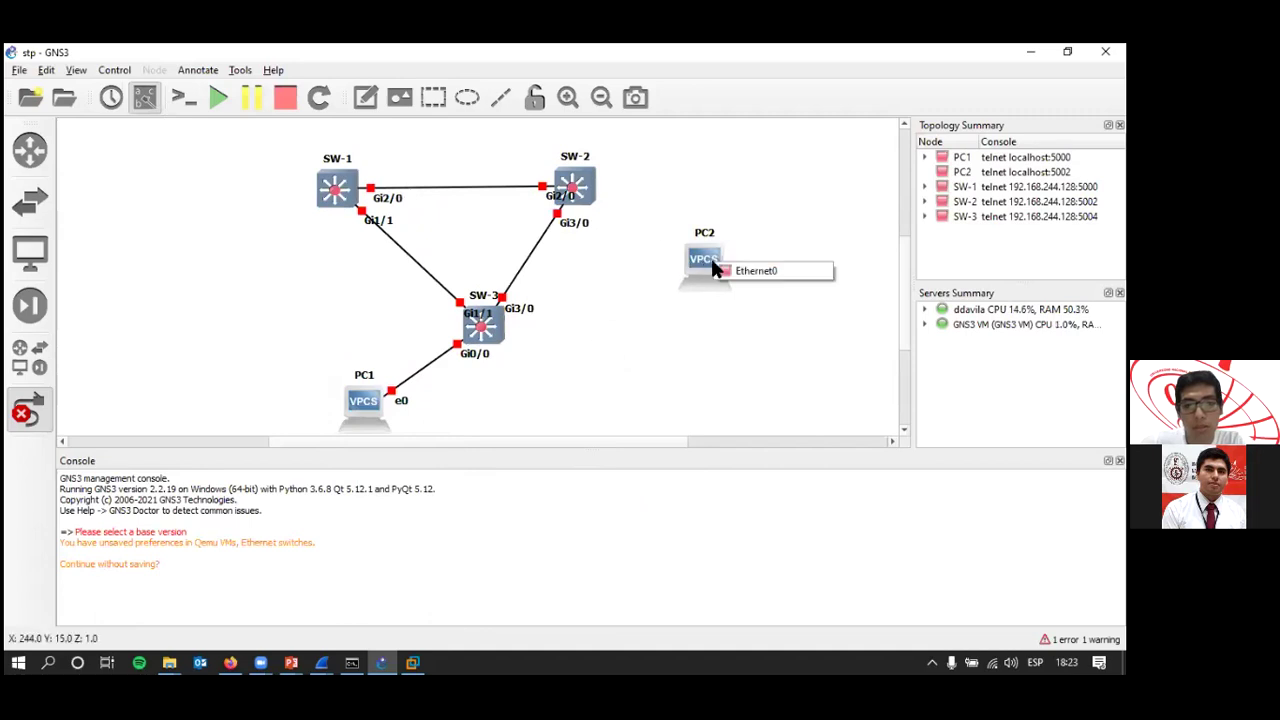
{"action": "left_click", "coordinate": [740, 271]}
{"action": "left_click", "coordinate": [575, 185]}
{"action": "key", "text": "Escape"}
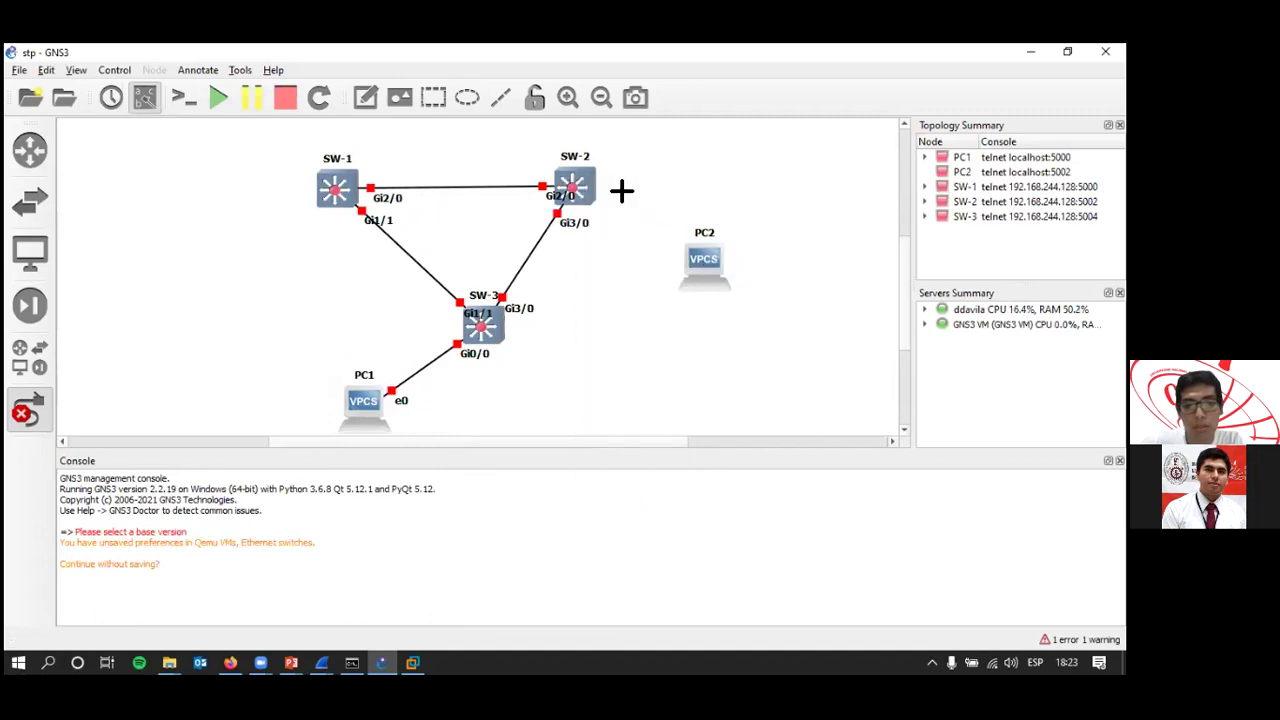
{"action": "key", "text": "Escape"}
Start all nodes in the topology and confirm the start request.
{"action": "left_click_drag", "start_coordinate": [217, 151], "coordinate": [715, 405]}
{"action": "left_click", "coordinate": [218, 97]}
{"action": "left_click", "coordinate": [575, 372]}
{"action": "left_click", "coordinate": [242, 262]}
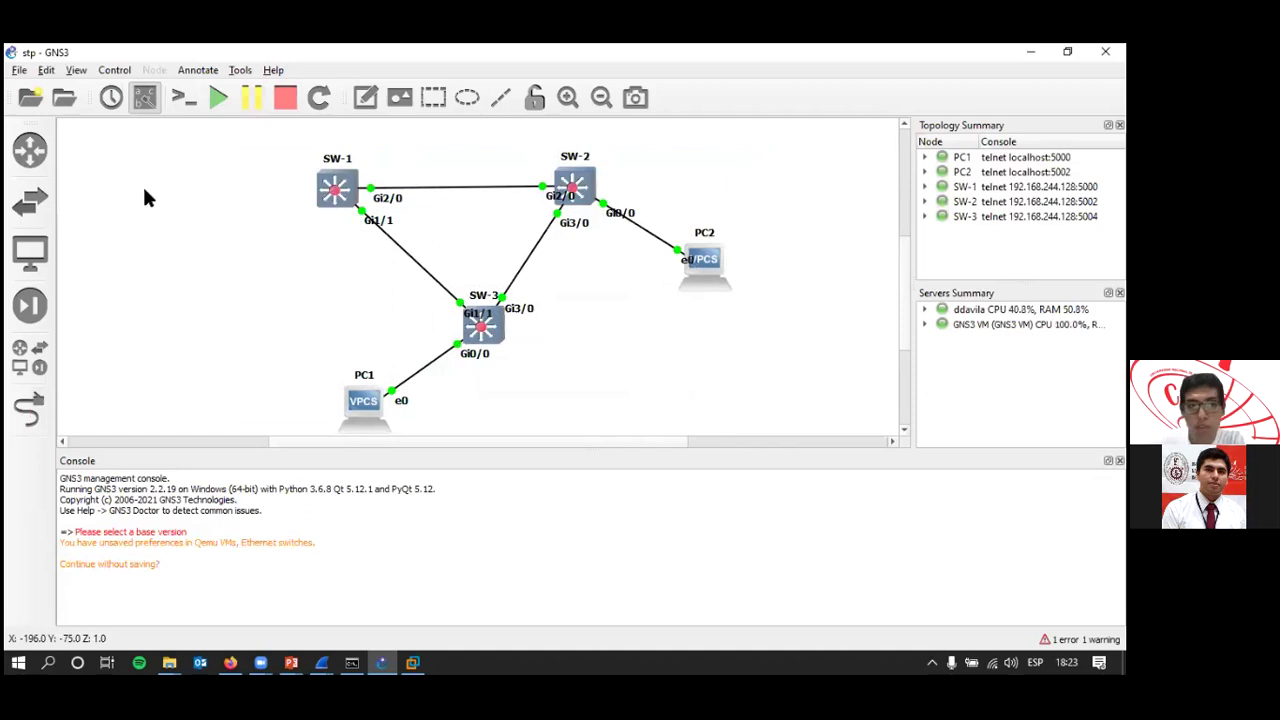
Add a built-in Ethernet switch beside SW-1, on its outer side, and close the device list.
{"action": "left_click", "coordinate": [28, 222]}
{"action": "left_click_drag", "start_coordinate": [129, 214], "coordinate": [360, 197]}
{"action": "left_click", "coordinate": [540, 372]}
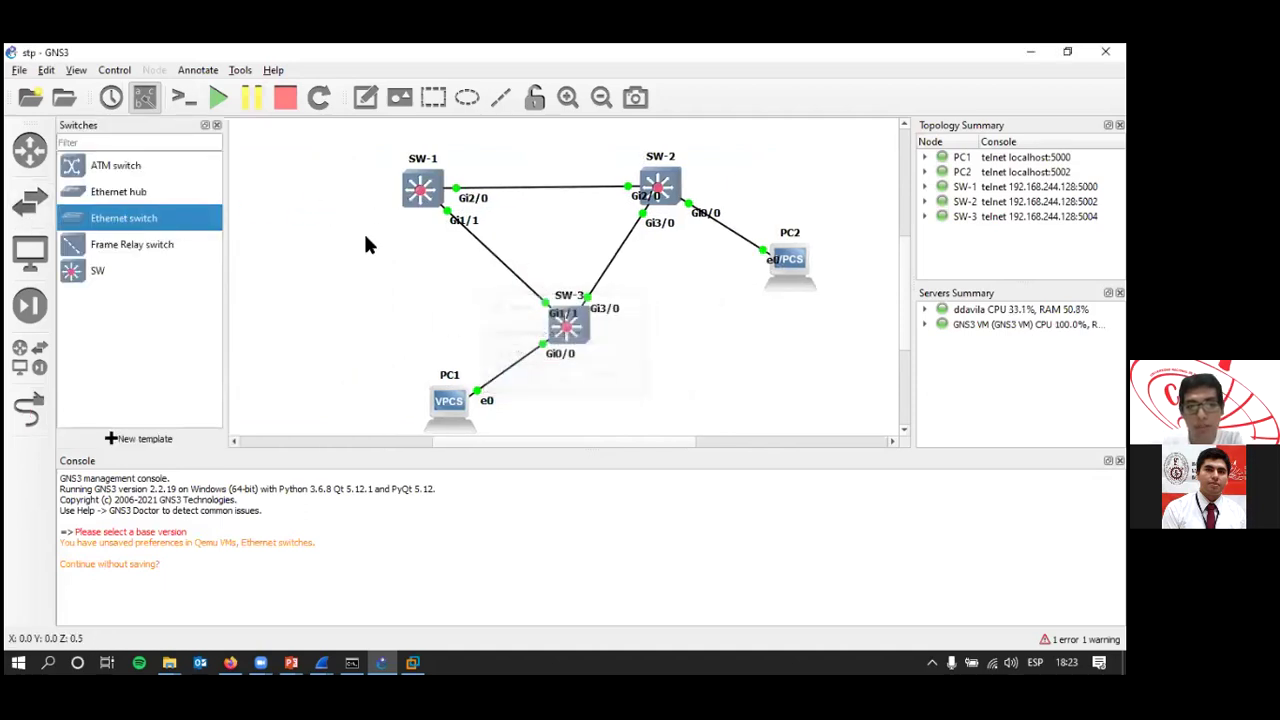
{"action": "left_click_drag", "start_coordinate": [350, 222], "coordinate": [305, 197]}
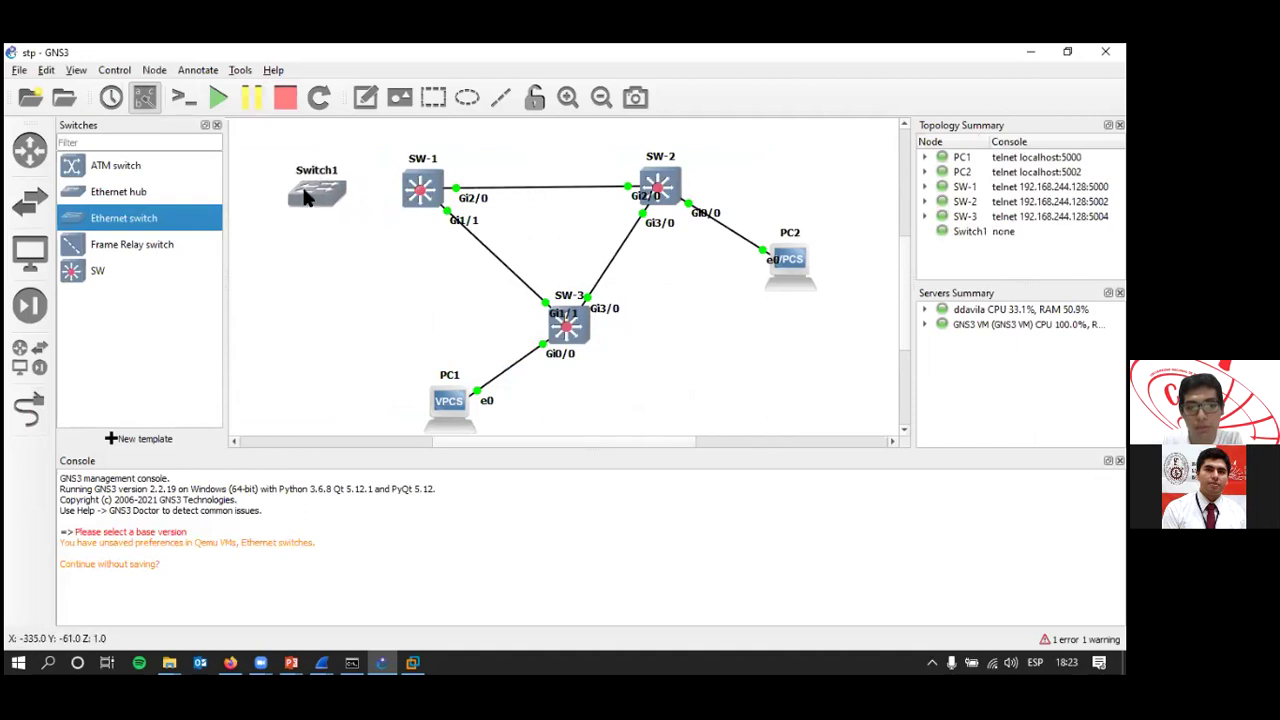
{"action": "left_click", "coordinate": [216, 125]}
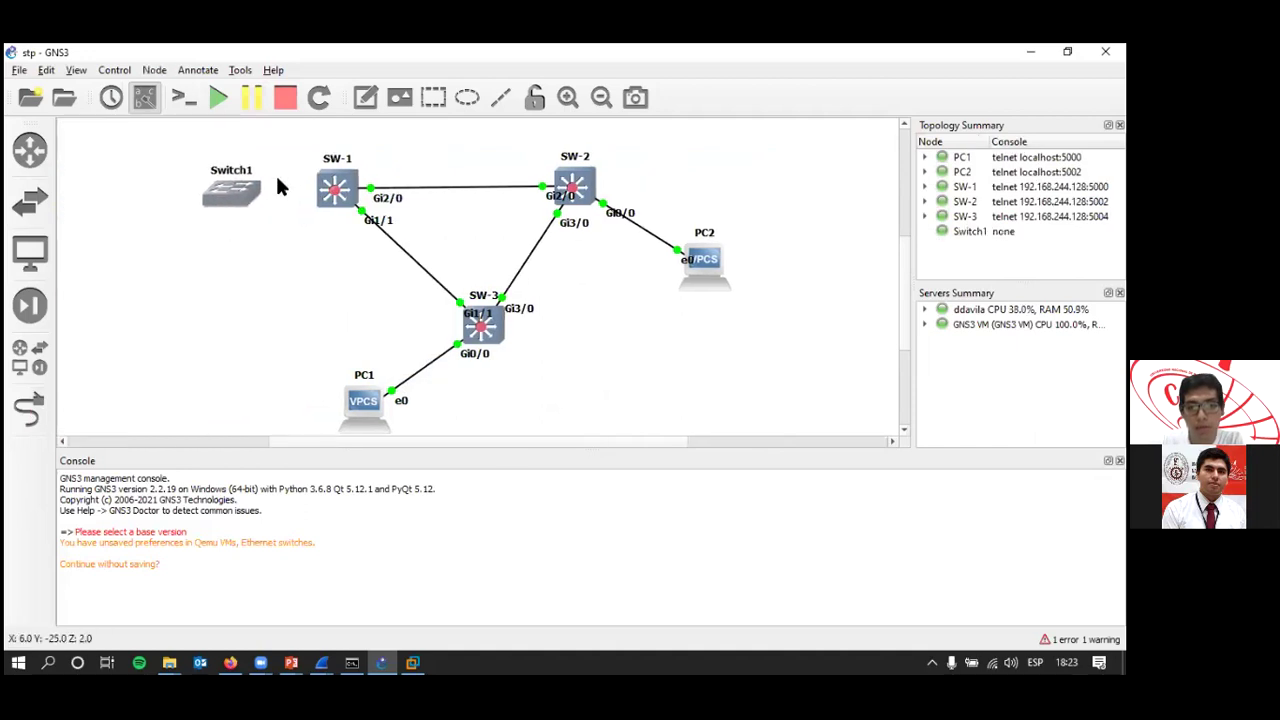
Open the console of SW-1 and close the duplicate SW-1 session.
{"action": "right_click", "coordinate": [338, 193]}
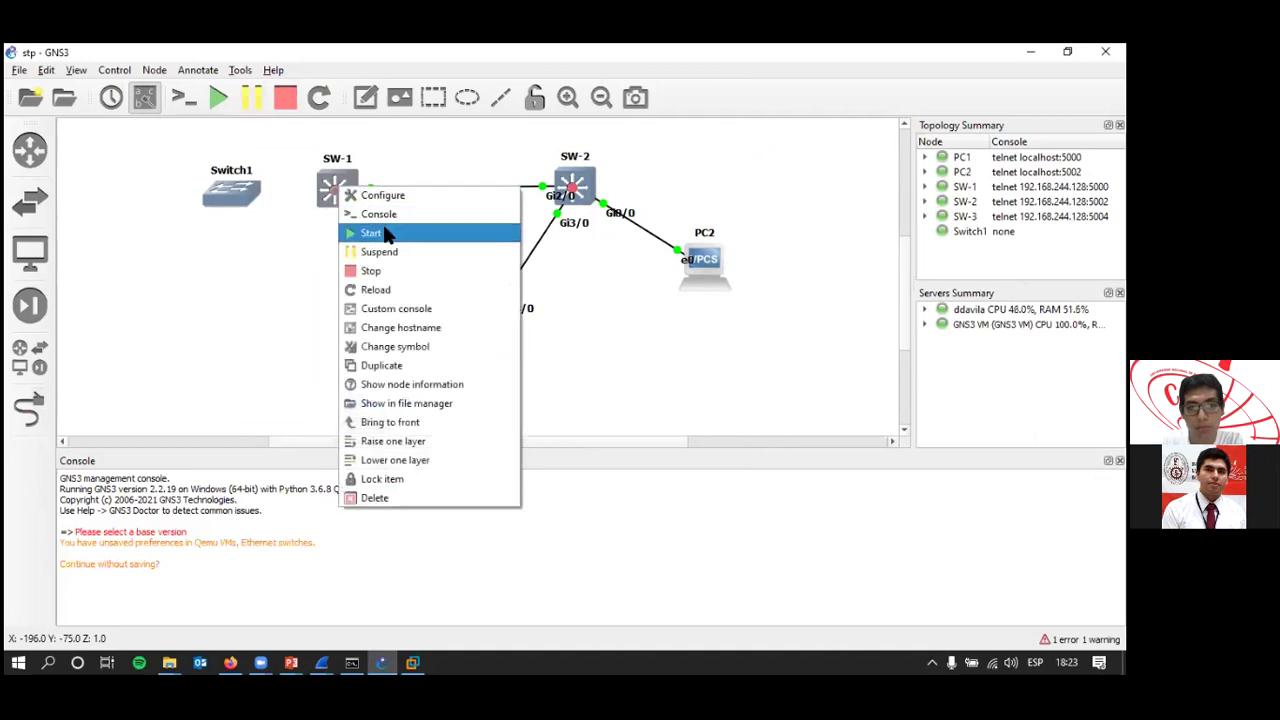
{"action": "key", "text": "Escape"}
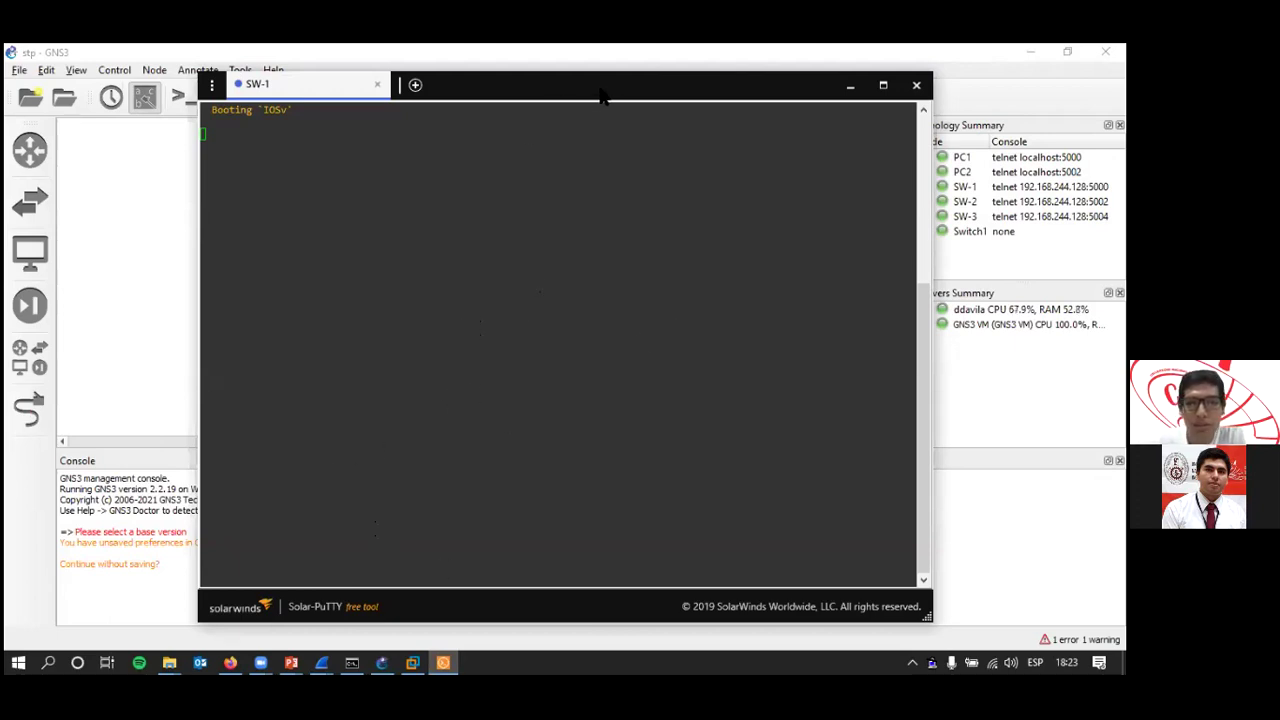
{"action": "left_click_drag", "start_coordinate": [603, 93], "coordinate": [631, 86]}
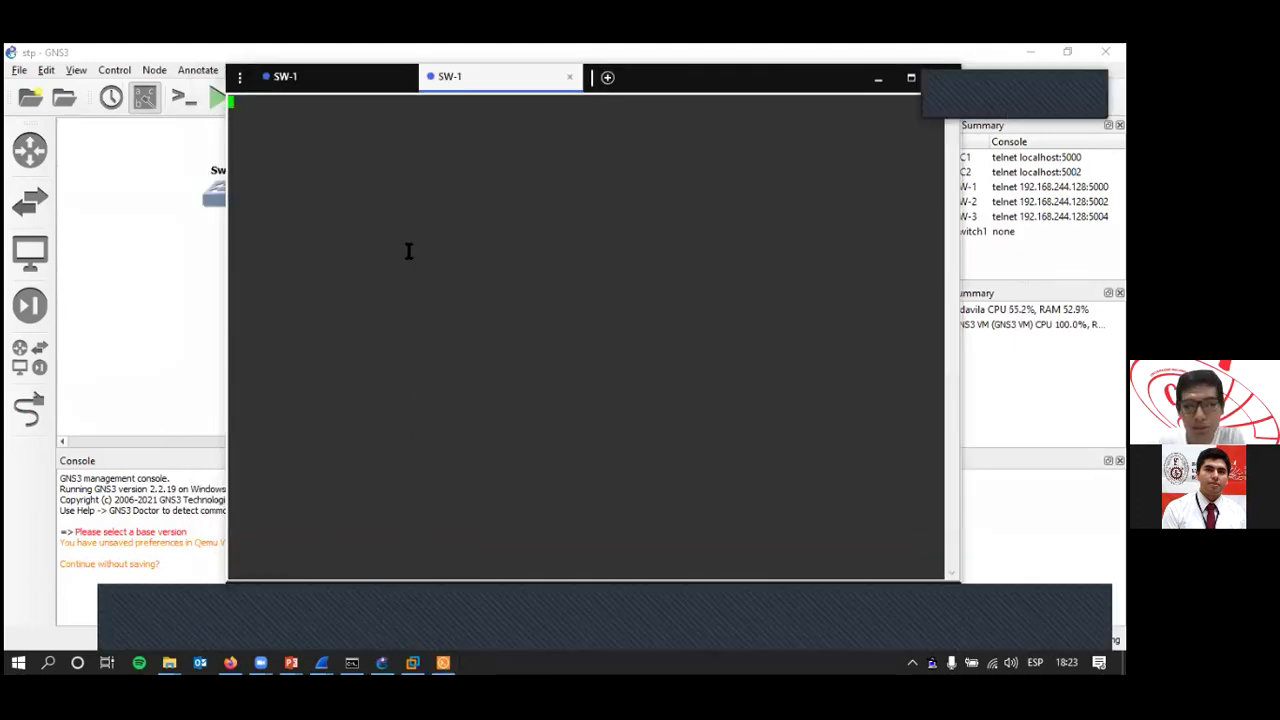
{"action": "left_click", "coordinate": [393, 88]}
{"action": "left_click", "coordinate": [475, 86]}
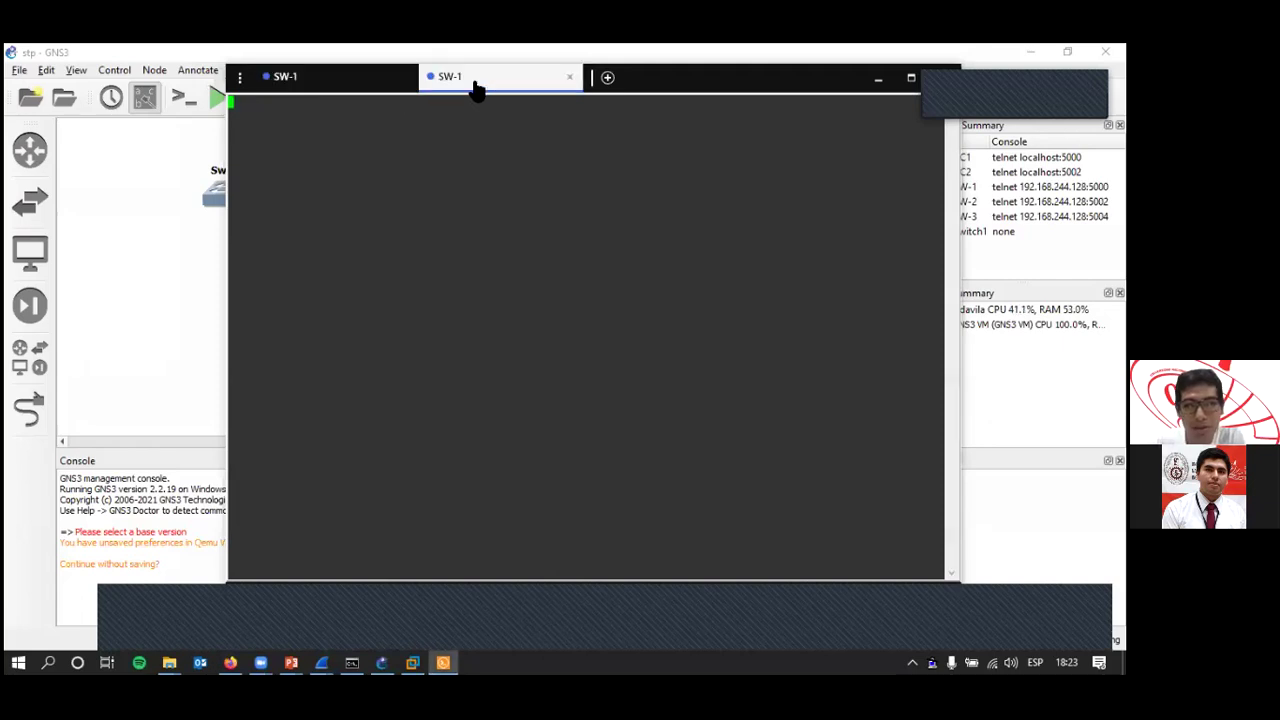
{"action": "left_click", "coordinate": [569, 78]}
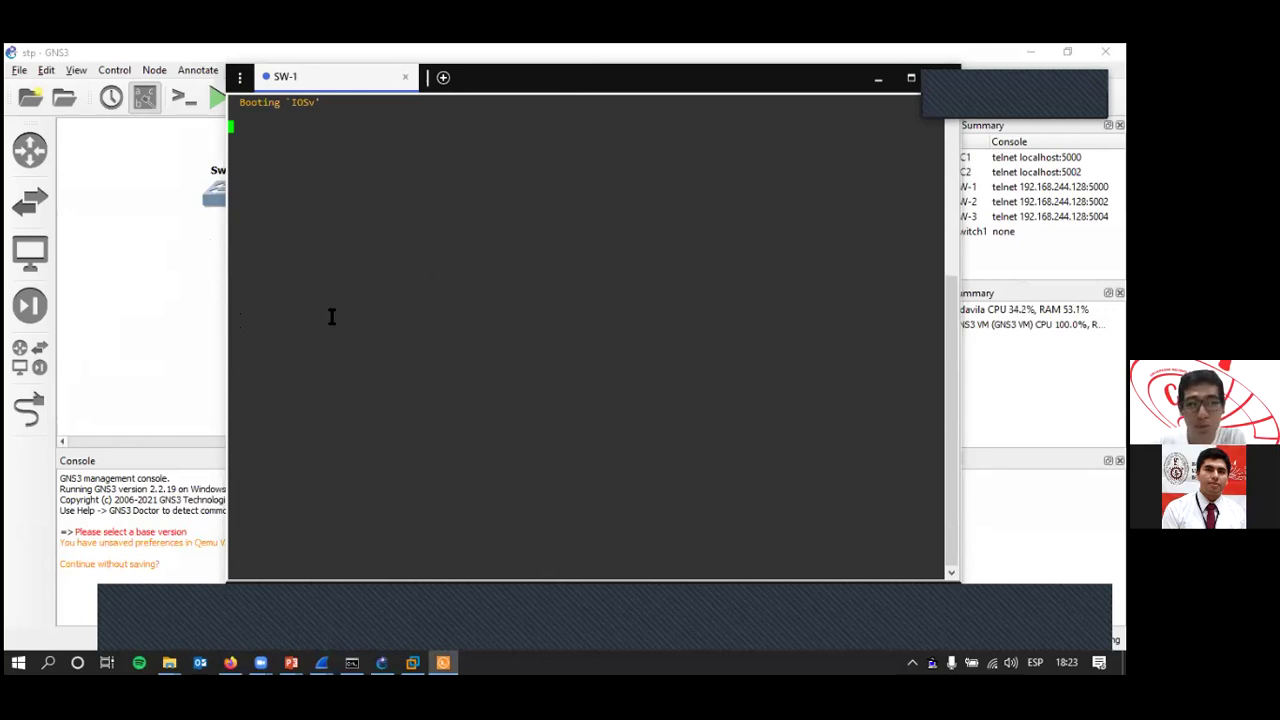
{"action": "left_click", "coordinate": [182, 272]}
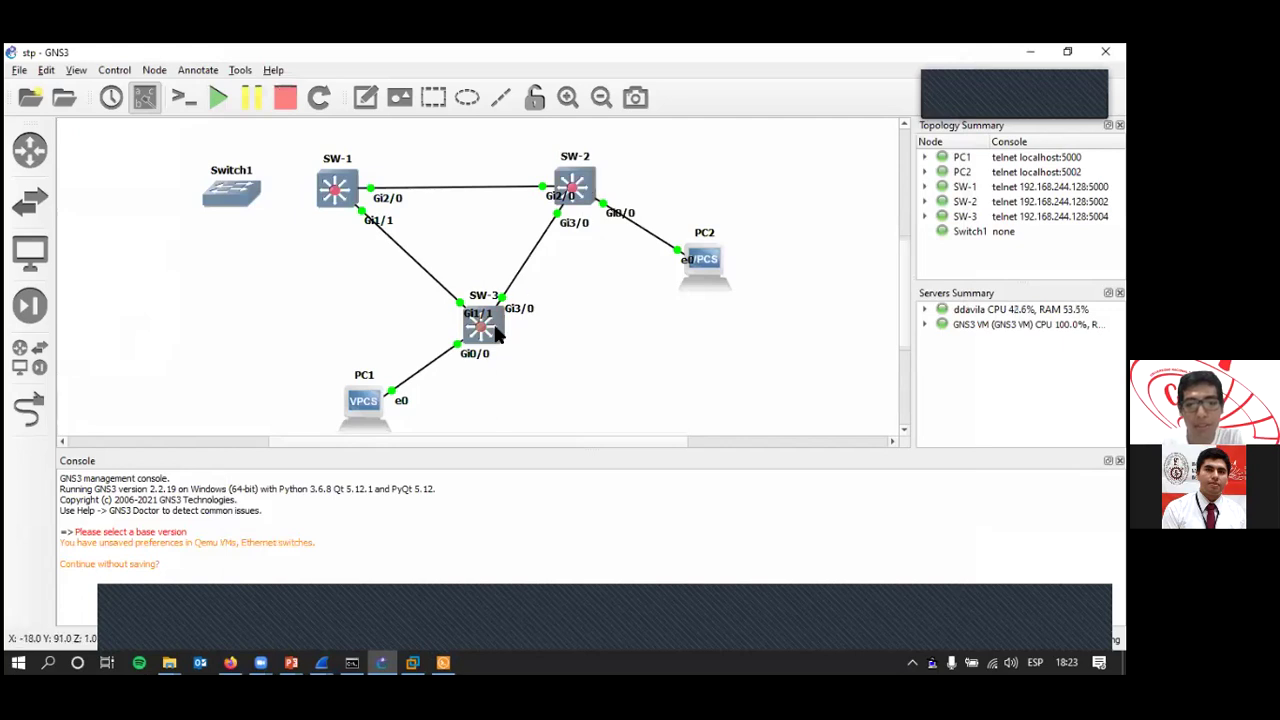
{"action": "key", "text": "alt+Tab"}
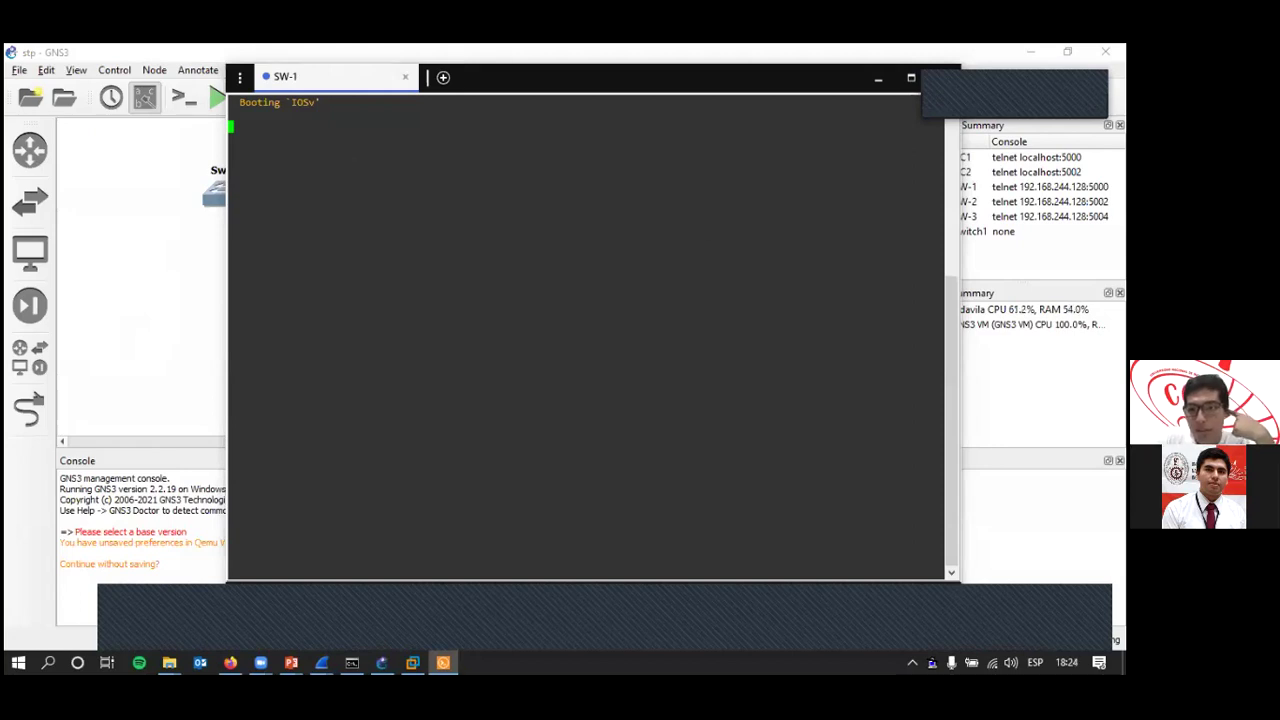
{"action": "key", "text": "alt+Tab"}
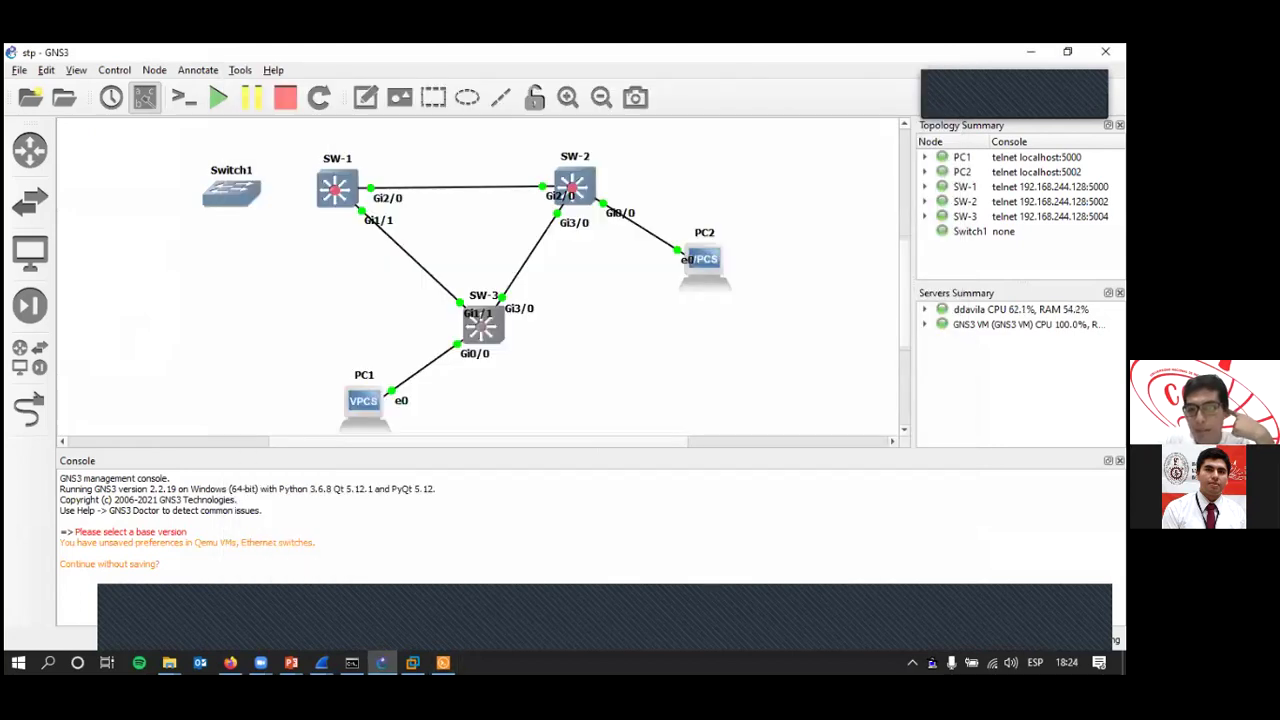
{"action": "key", "text": "alt+Tab"}
{"action": "key", "text": "alt+Tab"}
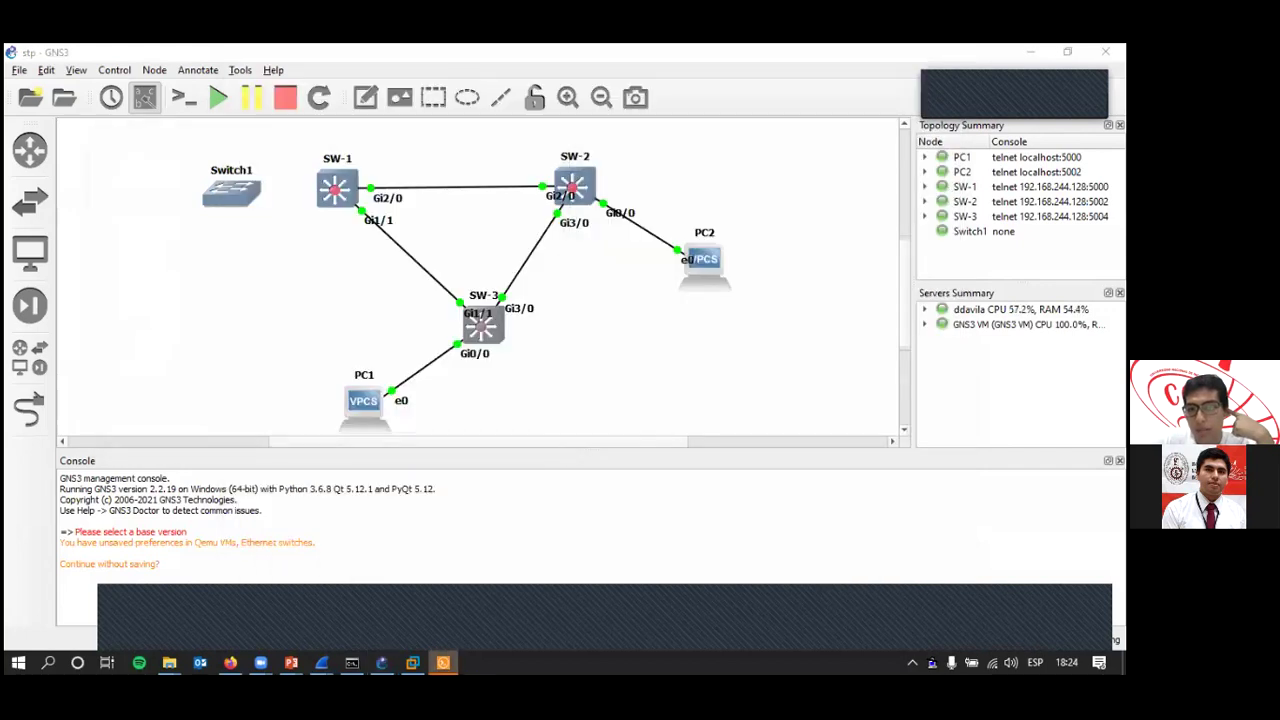
{"action": "key", "text": "alt+Tab"}
{"action": "key", "text": "alt+Tab"}
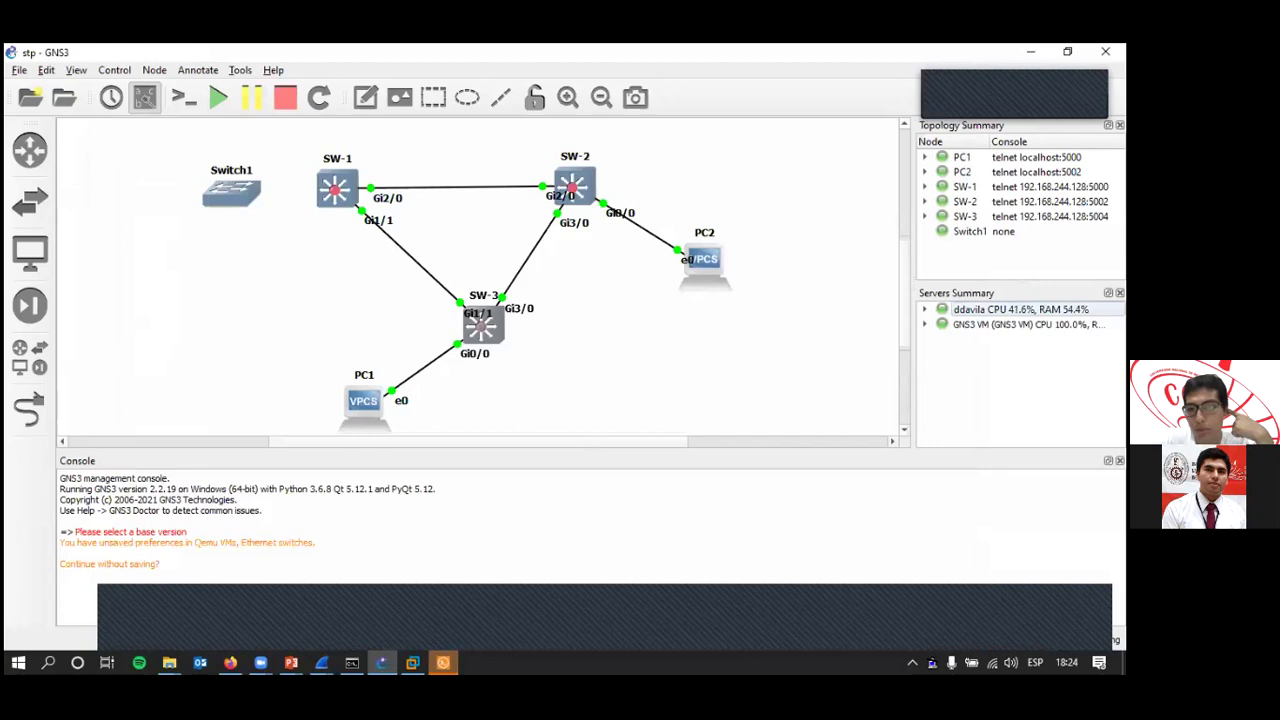
Delete the Switch1 Ethernet switch from the topology and confirm its permanent removal.
{"action": "left_click", "coordinate": [231, 207]}
{"action": "key", "text": "Delete"}
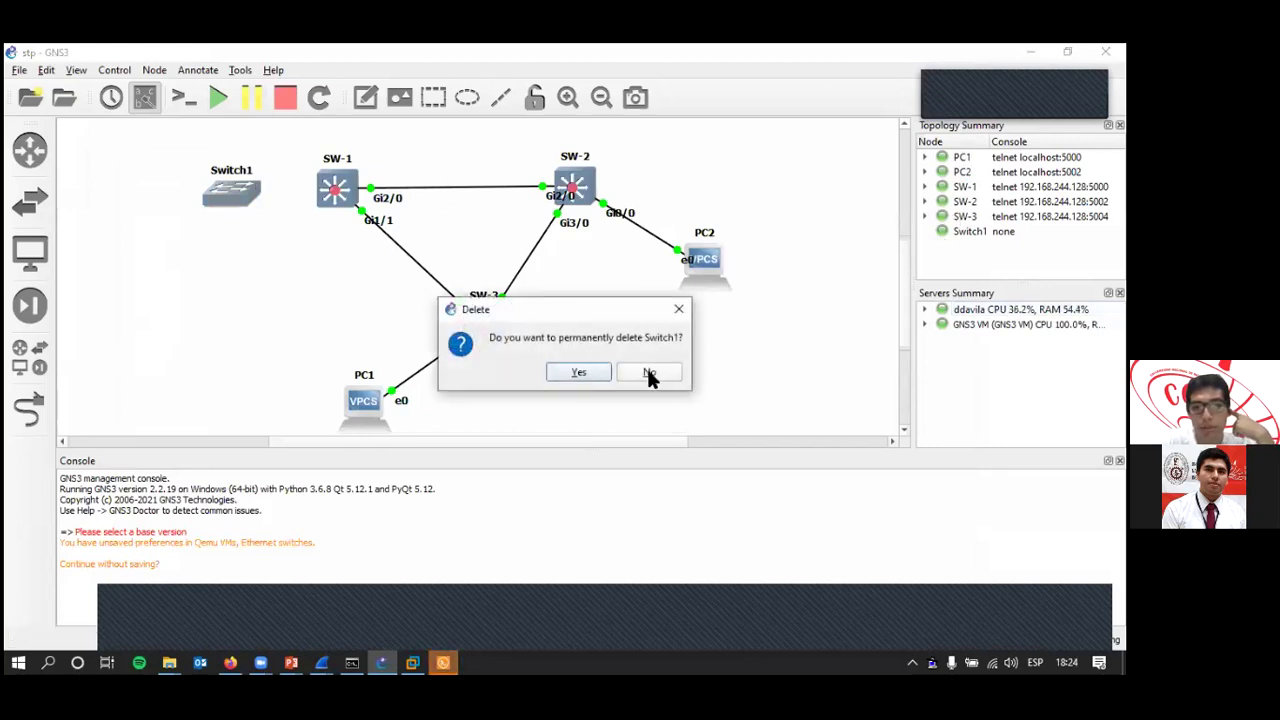
{"action": "left_click", "coordinate": [578, 372]}
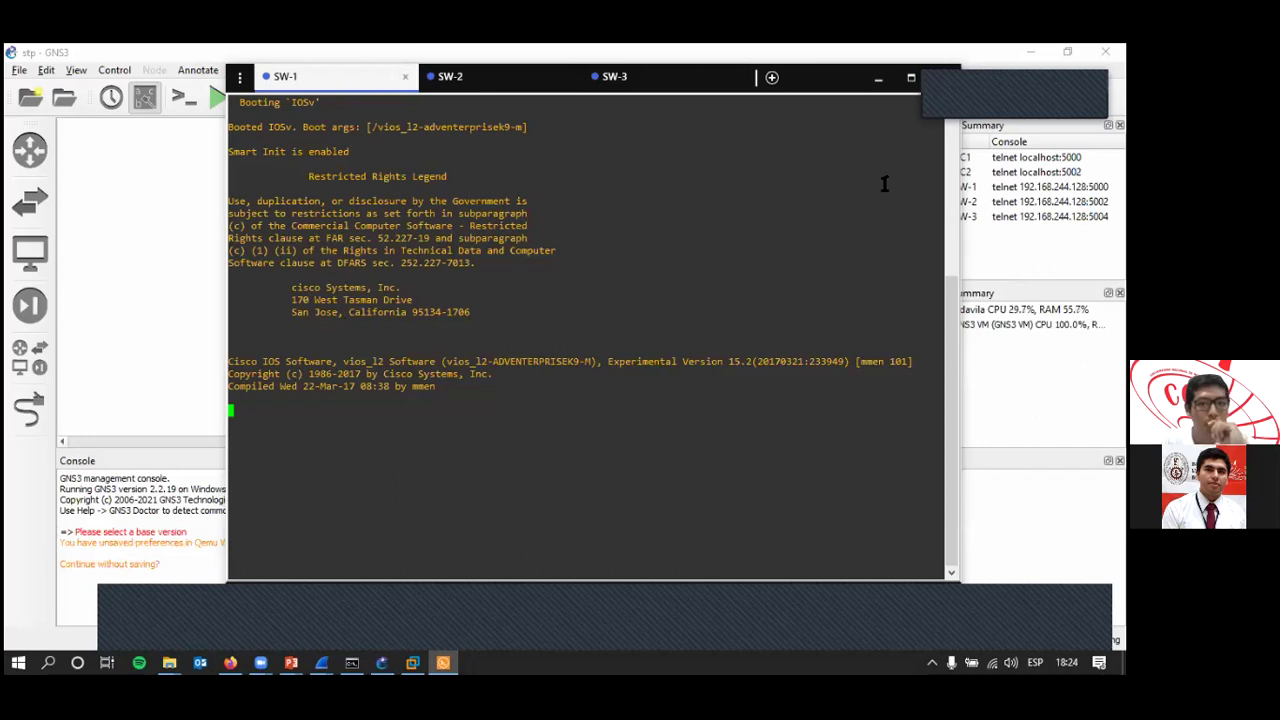
Start an Ethernet packet capture on the SW-1 to SW-3 link as SW-1_Gi11_to_SW-3_Gi11, launching the capture visualization program.
{"action": "left_click", "coordinate": [213, 340]}
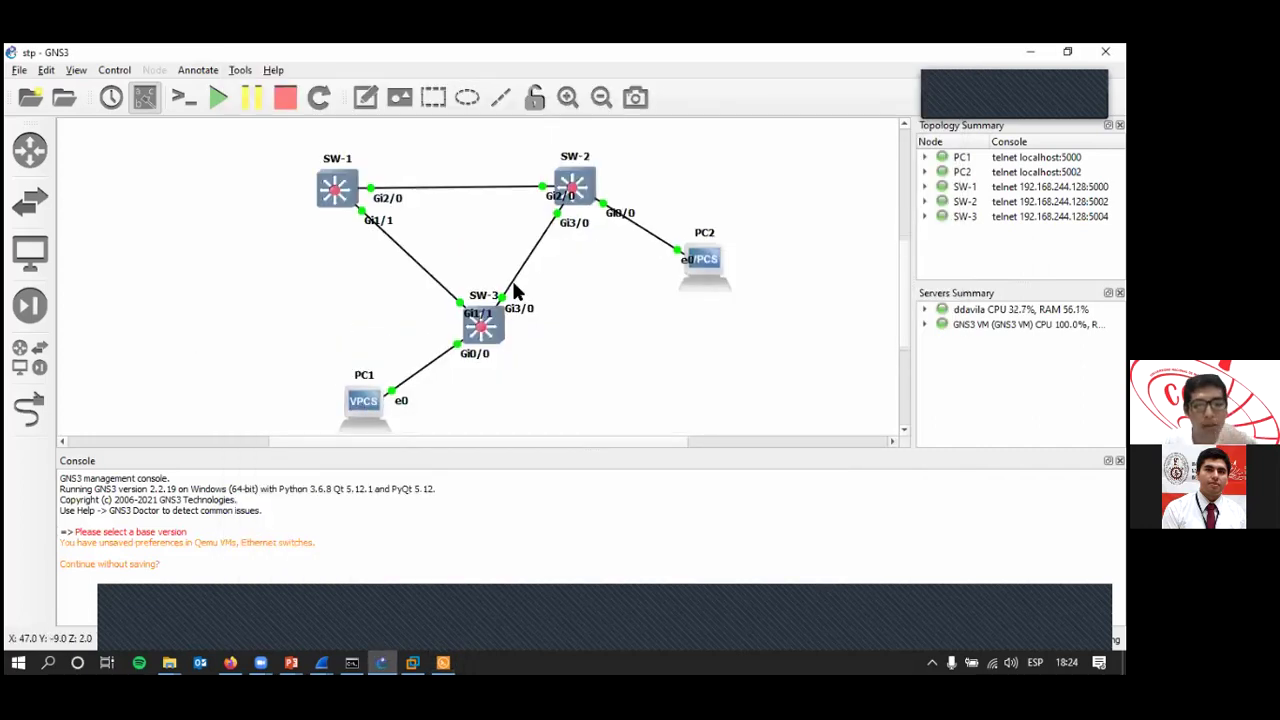
{"action": "key", "text": "alt+Tab"}
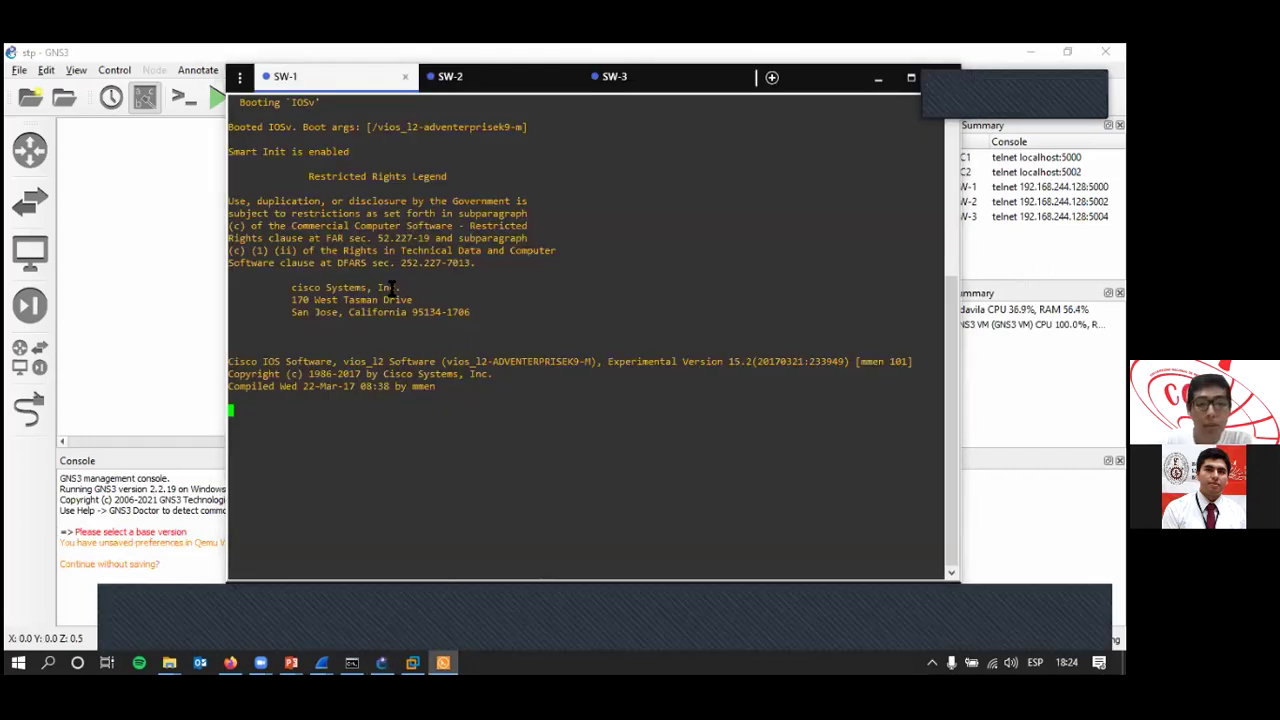
{"action": "left_click", "coordinate": [161, 297]}
{"action": "right_click", "coordinate": [418, 270]}
{"action": "left_click", "coordinate": [452, 271]}
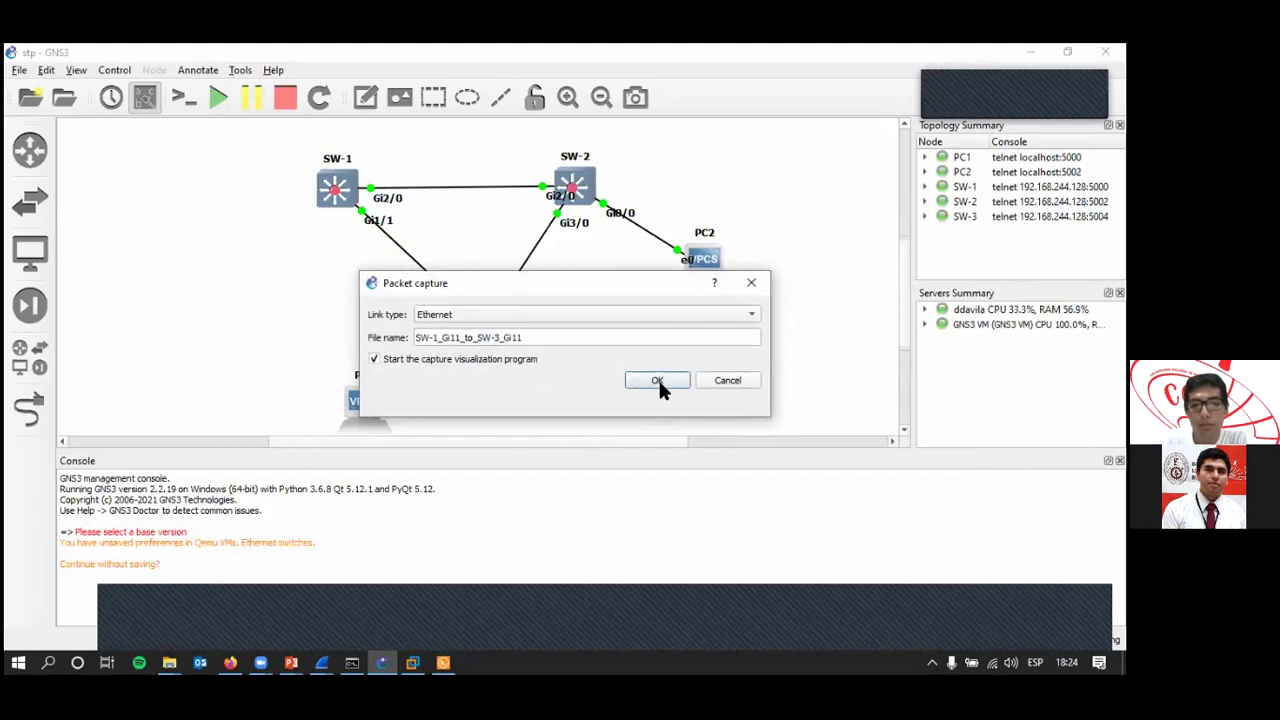
{"action": "left_click", "coordinate": [657, 381]}
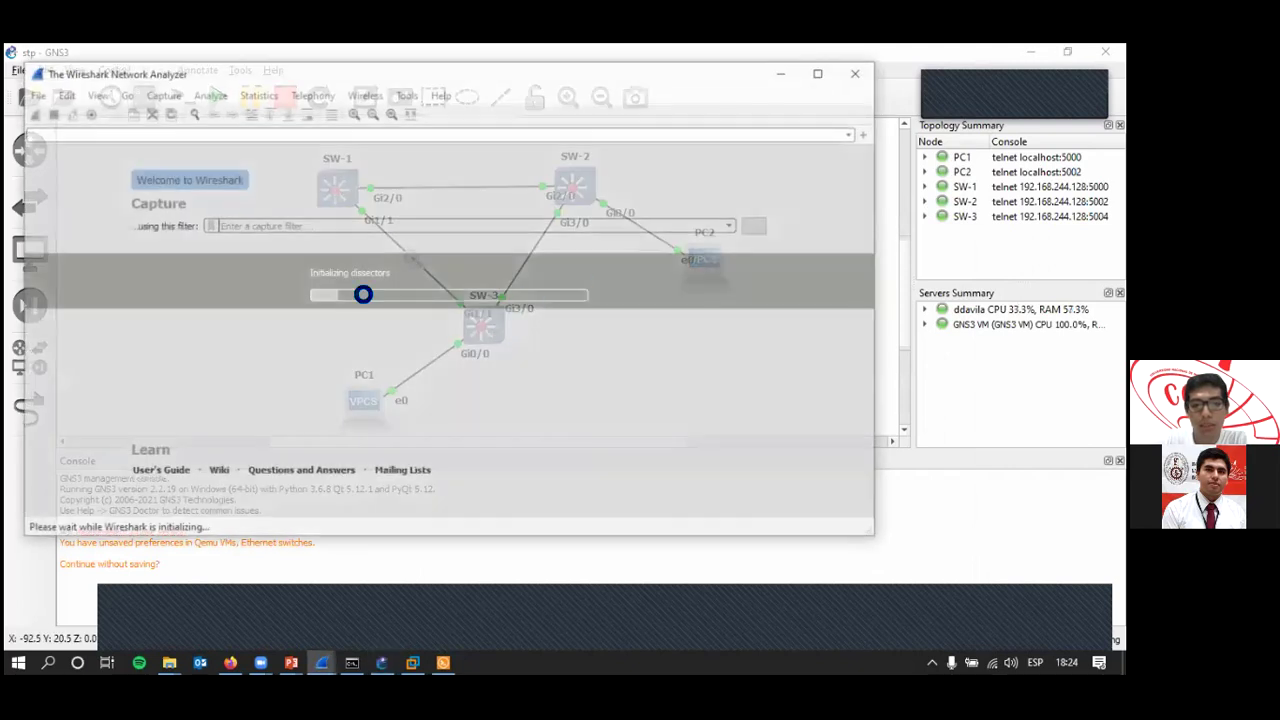
{"action": "left_click", "coordinate": [880, 350]}
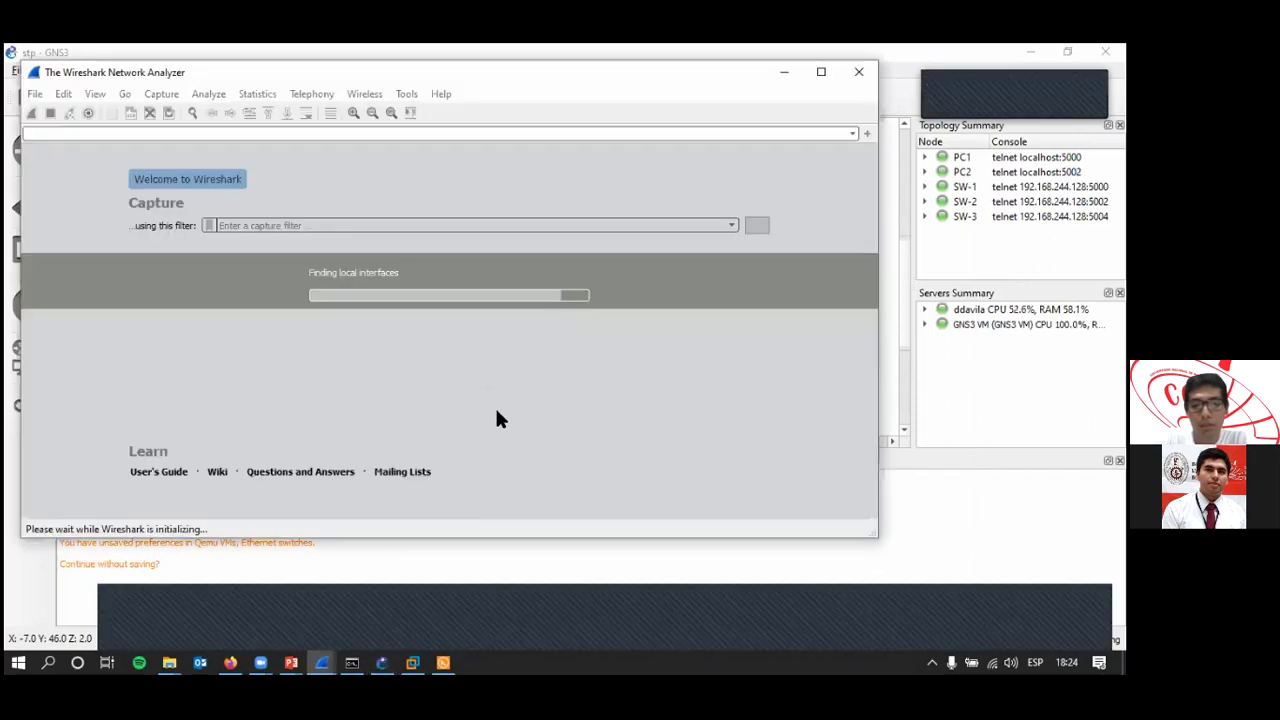
Close the leftover Wireshark captures from earlier work, including PC1 Ethernet0 to Switch1, without saving their packets.
{"action": "mouse_move", "coordinate": [323, 650]}
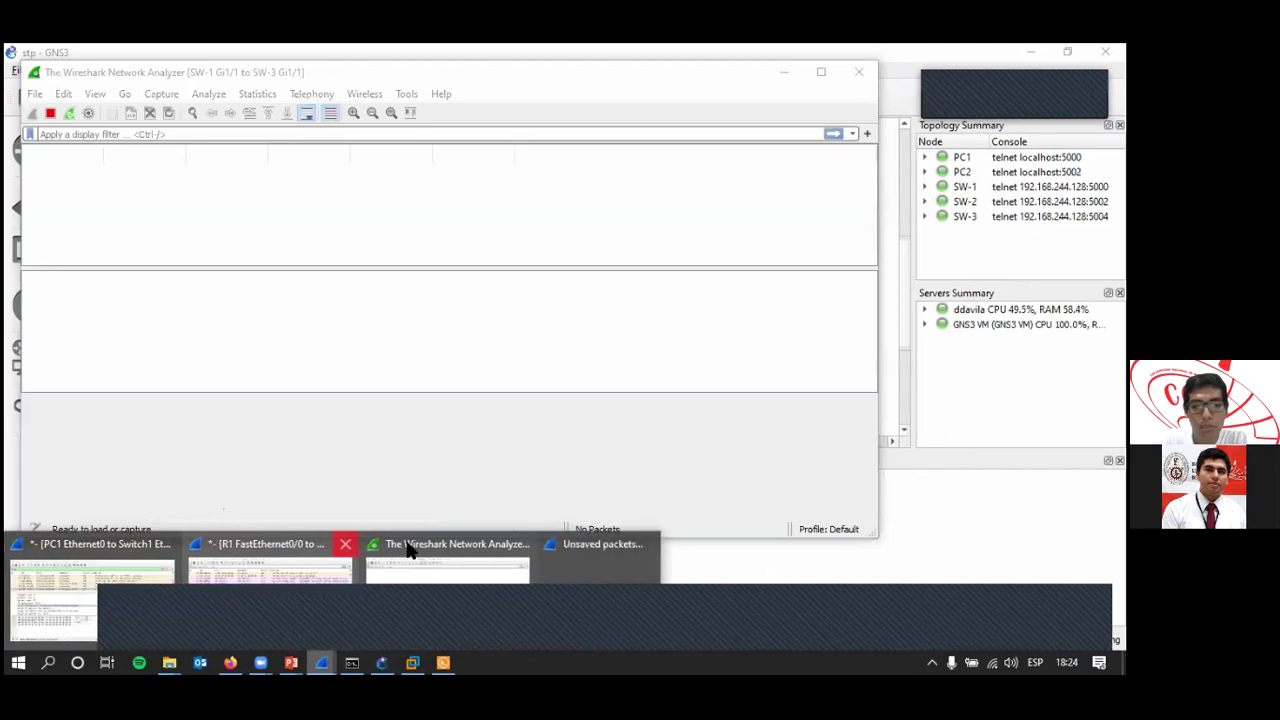
{"action": "left_click", "coordinate": [601, 573]}
{"action": "left_click", "coordinate": [600, 374]}
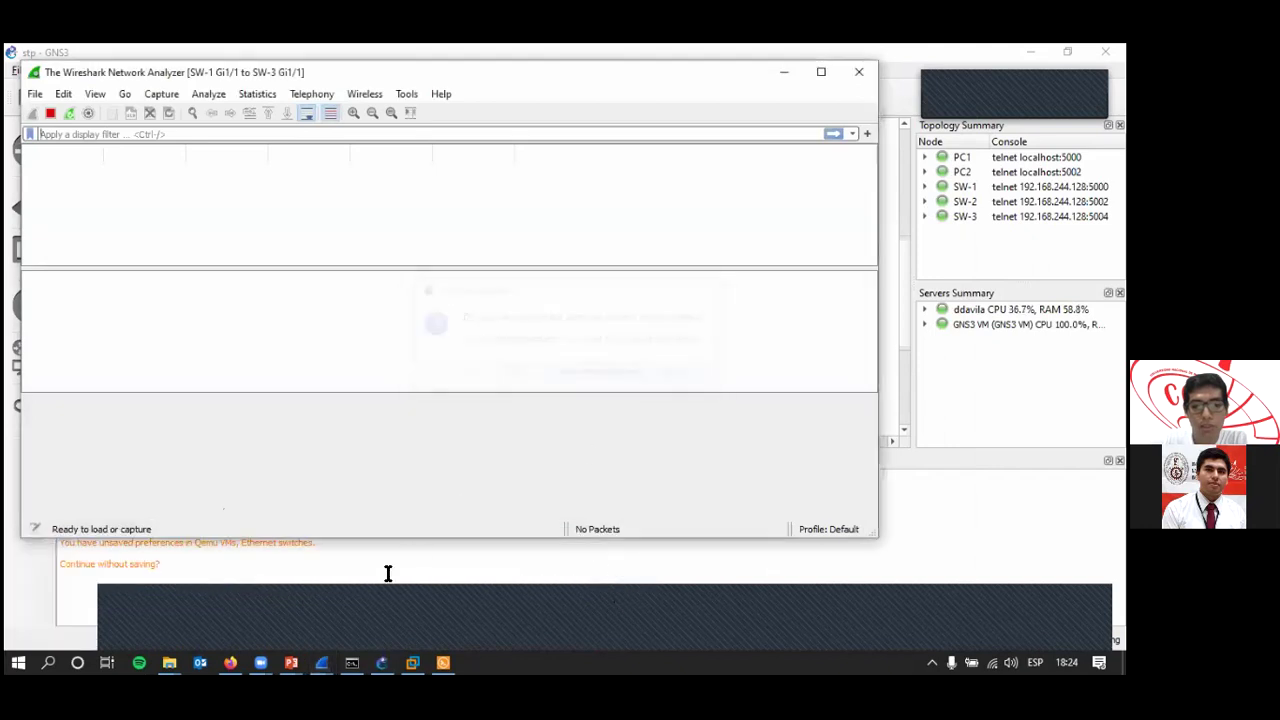
{"action": "mouse_move", "coordinate": [321, 660]}
{"action": "left_click", "coordinate": [222, 586]}
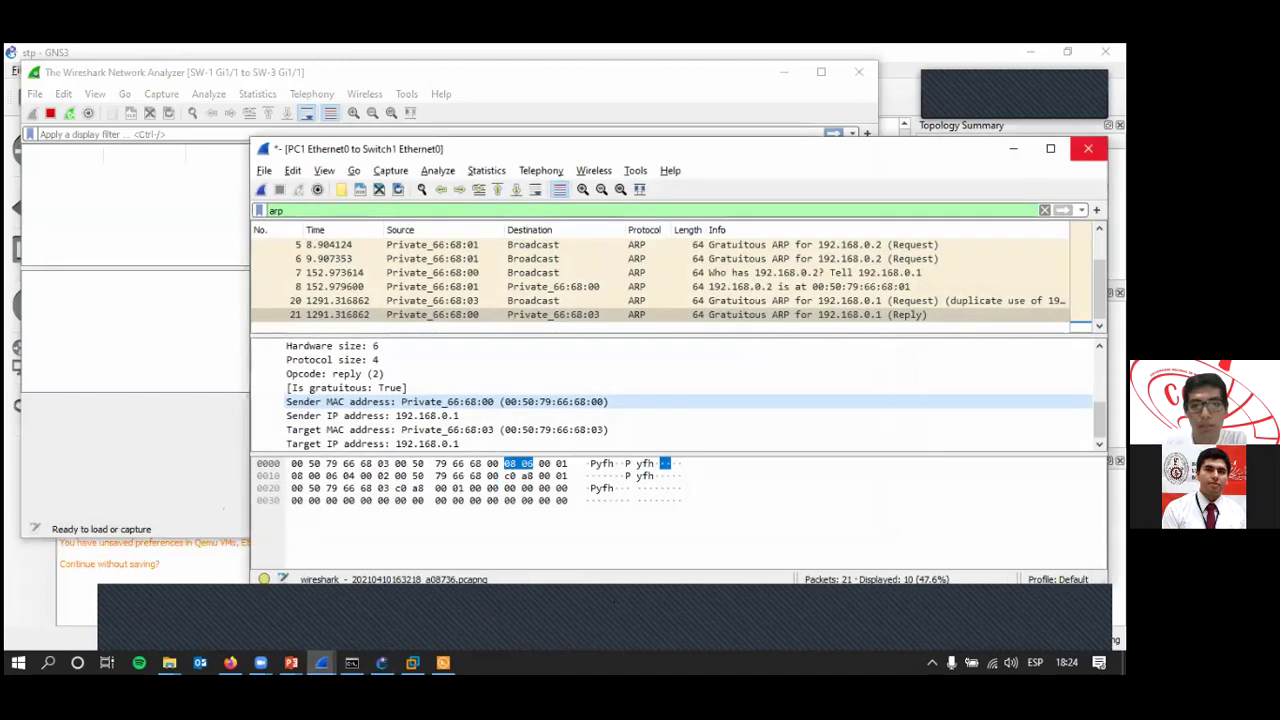
{"action": "left_click", "coordinate": [1088, 148]}
{"action": "left_click", "coordinate": [572, 374]}
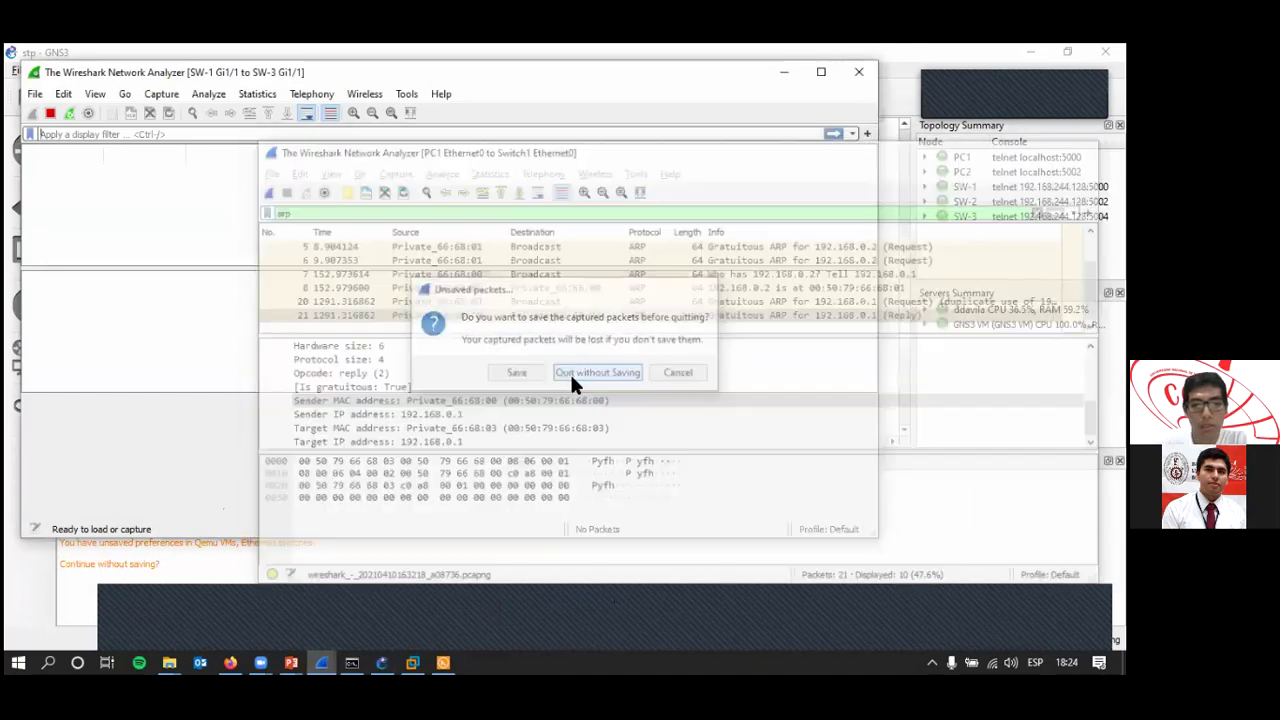
{"action": "left_click", "coordinate": [960, 380]}
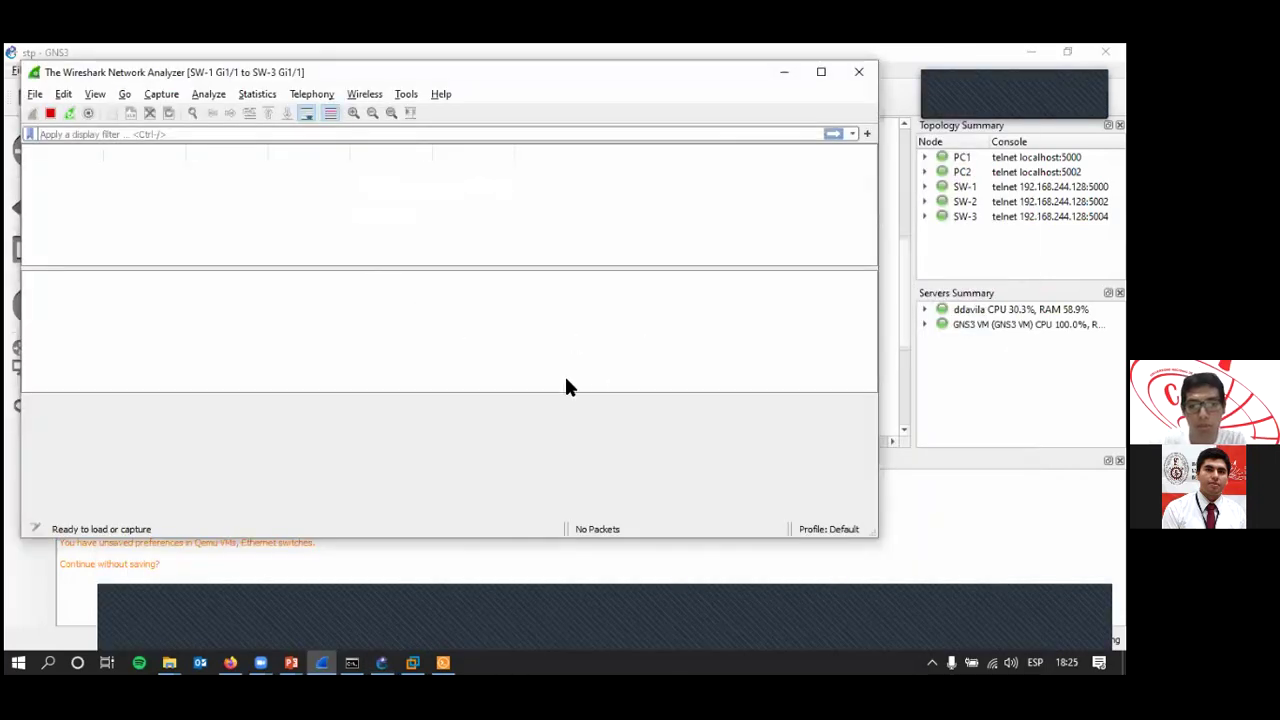
Switch to the Solar-PuTTY consoles and check the boot output of SW-1, SW-2 and SW-3.
{"action": "key", "text": "alt+Tab"}
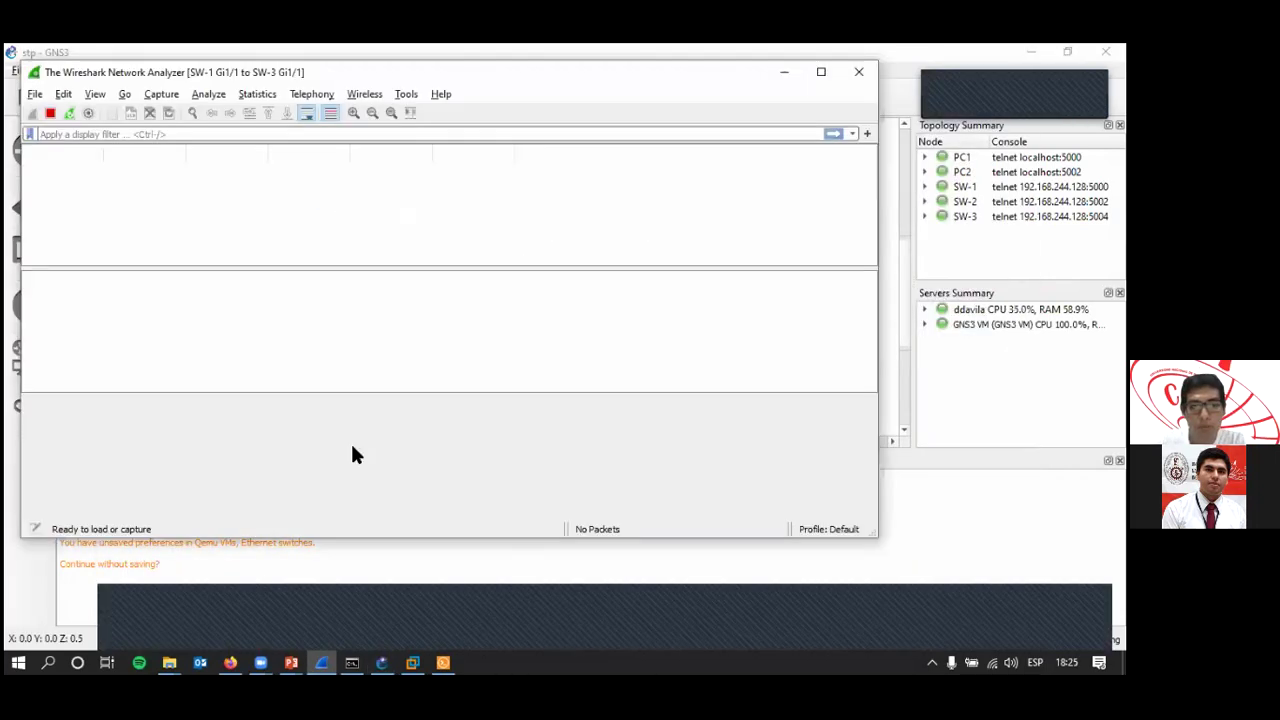
{"action": "key", "text": "alt+Tab"}
{"action": "left_click", "coordinate": [410, 652]}
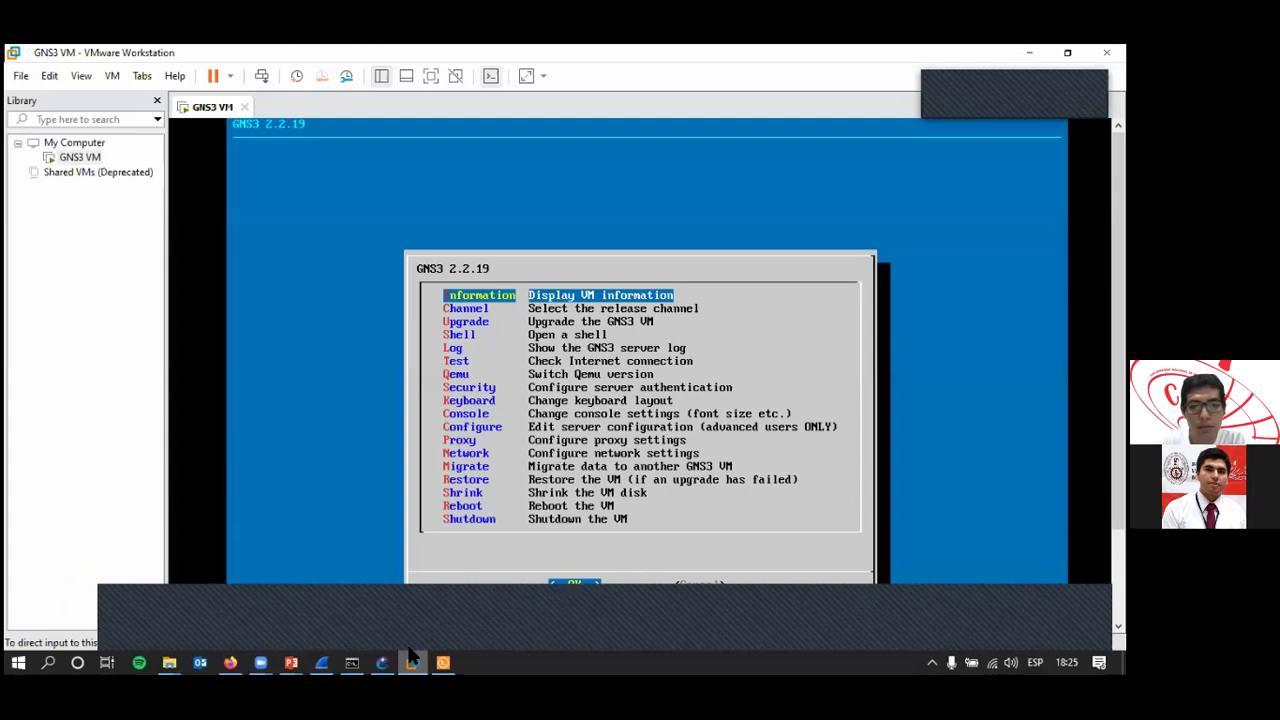
{"action": "left_click", "coordinate": [443, 662]}
{"action": "left_click", "coordinate": [381, 662]}
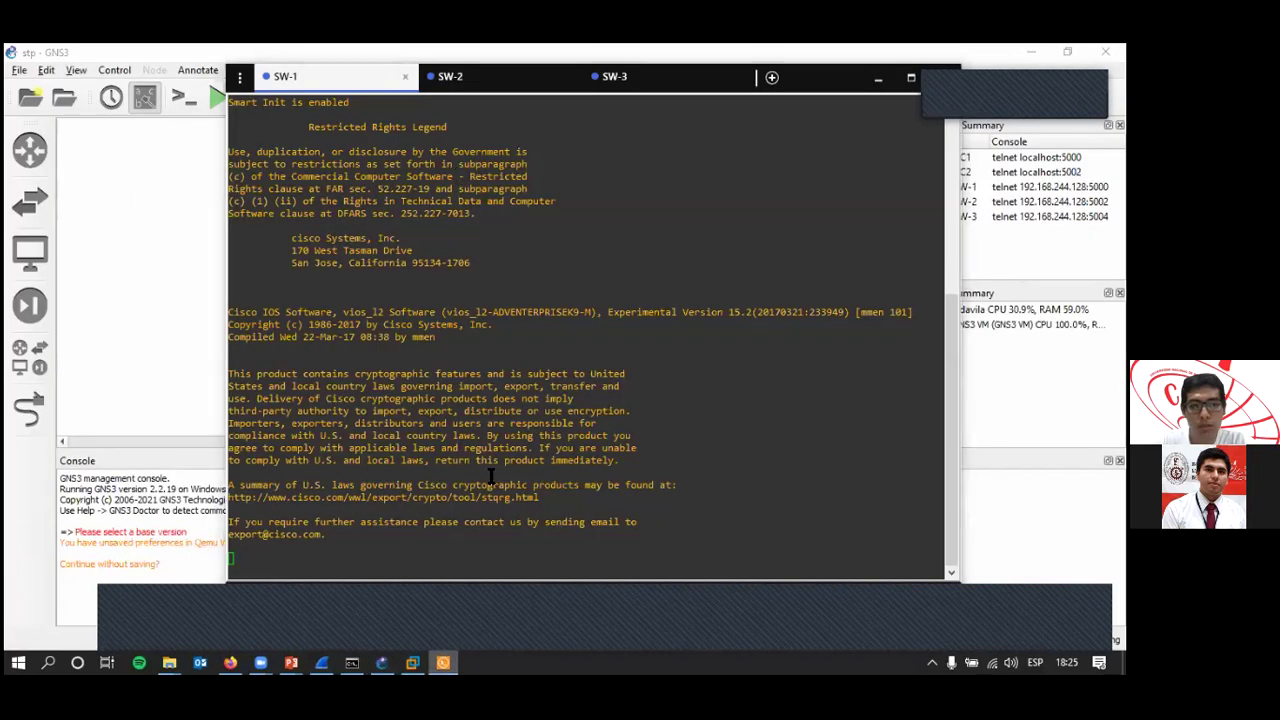
{"action": "left_click", "coordinate": [482, 84]}
{"action": "left_click", "coordinate": [600, 86]}
{"action": "key", "text": "ctrl+shift+Tab"}
{"action": "key", "text": "ctrl+shift+Tab"}
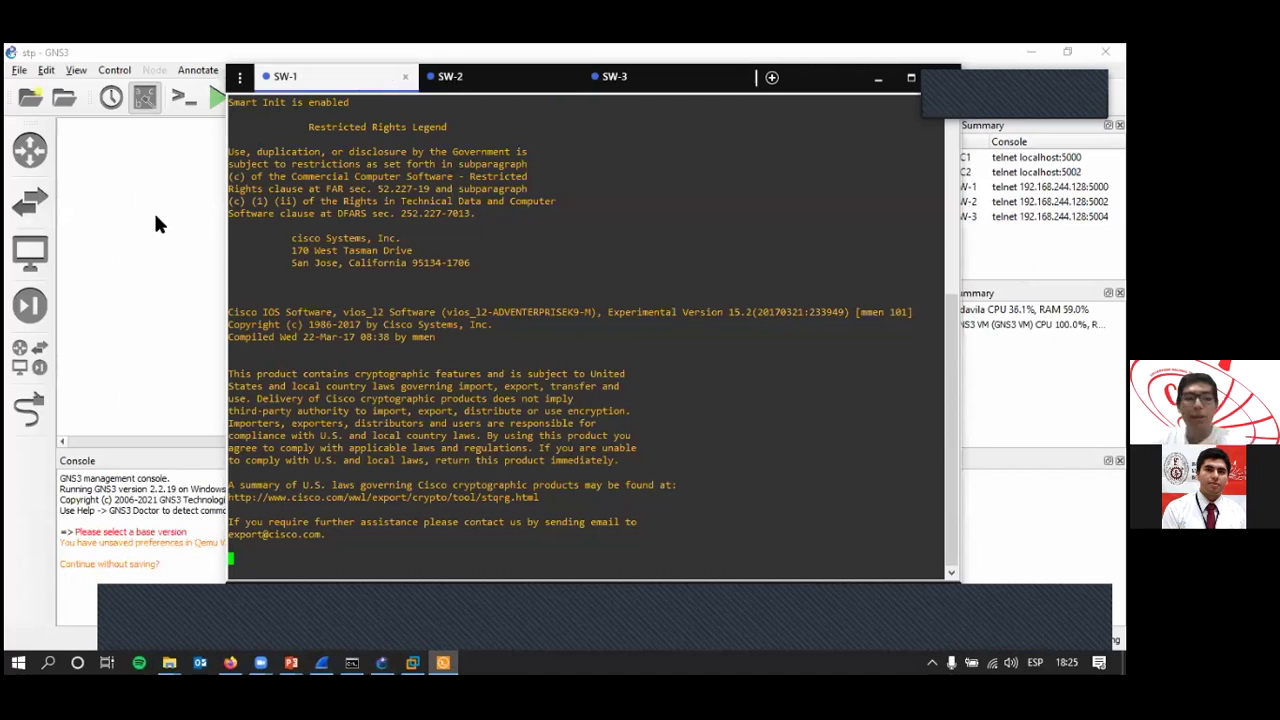
{"action": "left_click", "coordinate": [457, 84]}
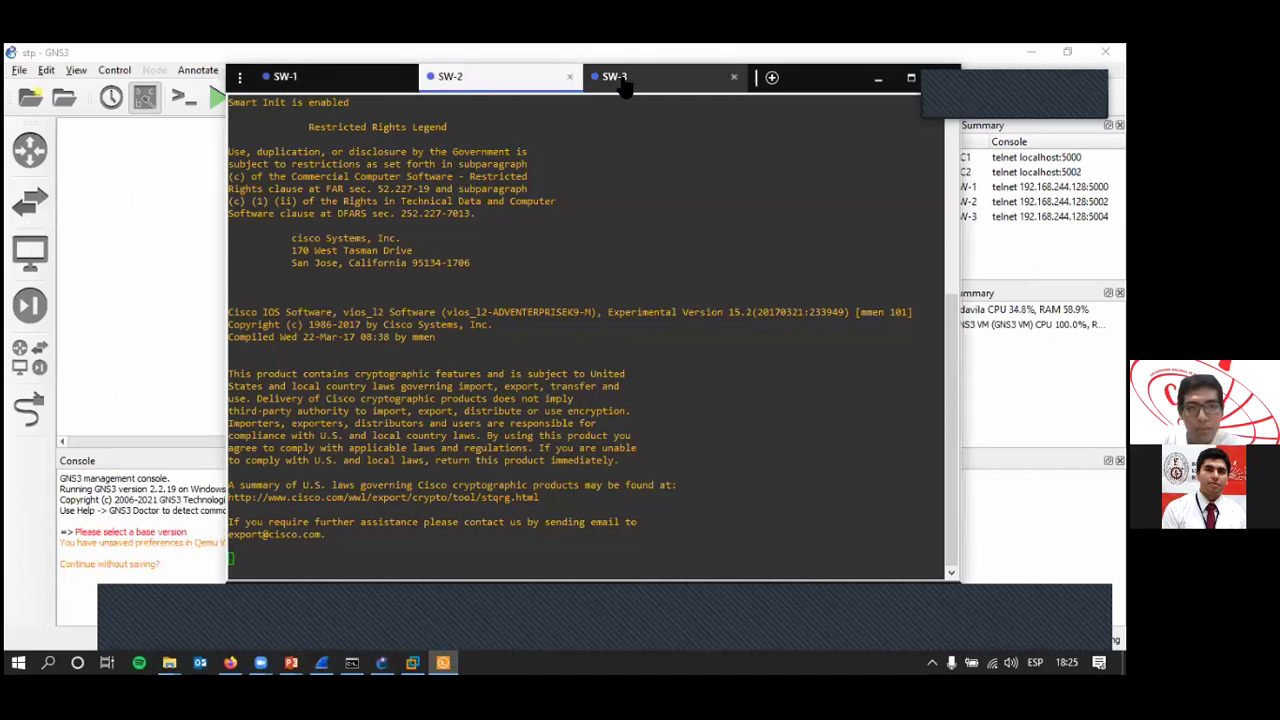
{"action": "key", "text": "ctrl+Tab"}
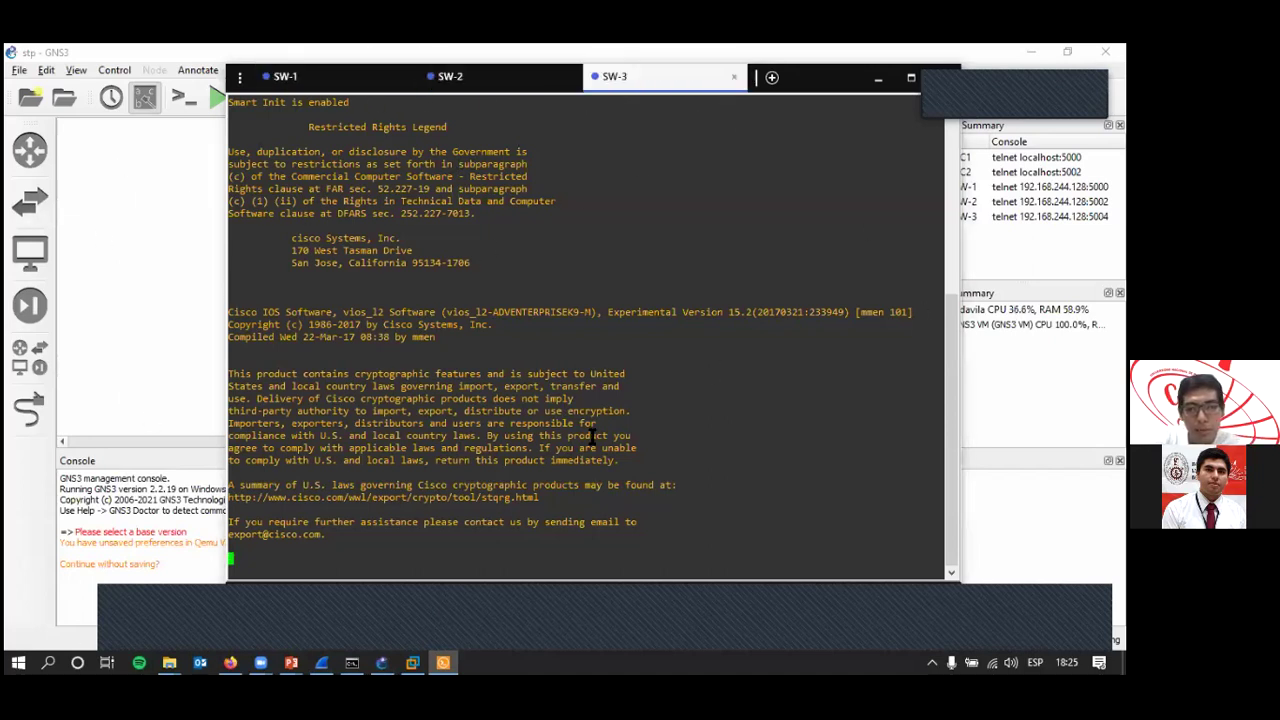
{"action": "left_click", "coordinate": [286, 76]}
{"action": "left_click", "coordinate": [457, 80]}
{"action": "left_click", "coordinate": [614, 78]}
{"action": "left_click", "coordinate": [329, 84]}
{"action": "left_click", "coordinate": [457, 84]}
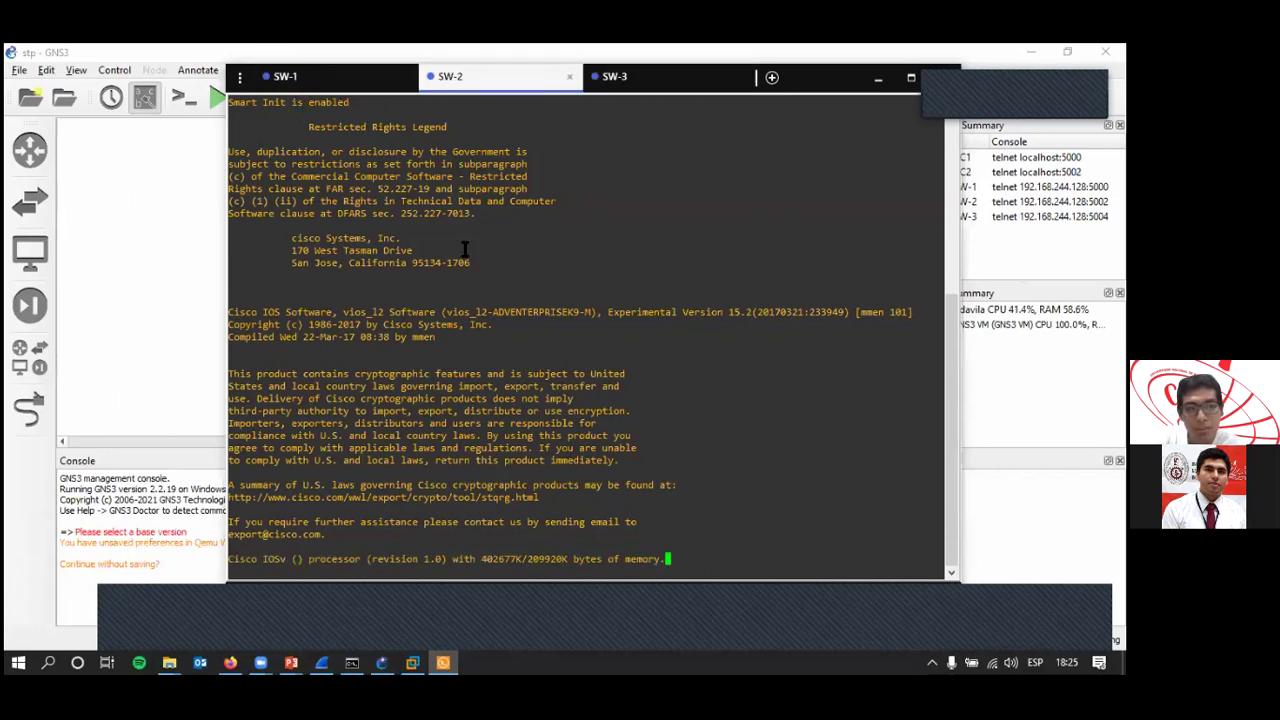
{"action": "left_click", "coordinate": [645, 80]}
Check the SW-1 to SW-3 link in the topology, then review SW-1's console output from the GRUB menu to the latest line.
{"action": "left_click", "coordinate": [174, 256]}
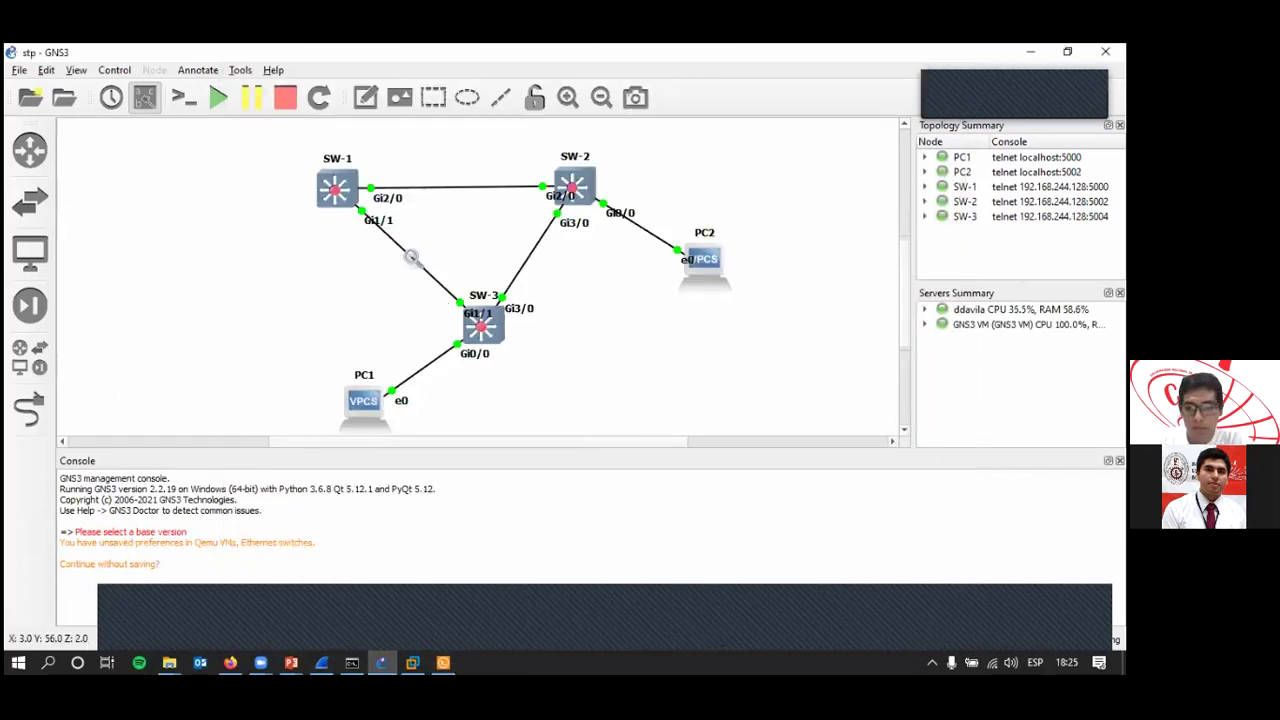
{"action": "key", "text": "alt+Tab"}
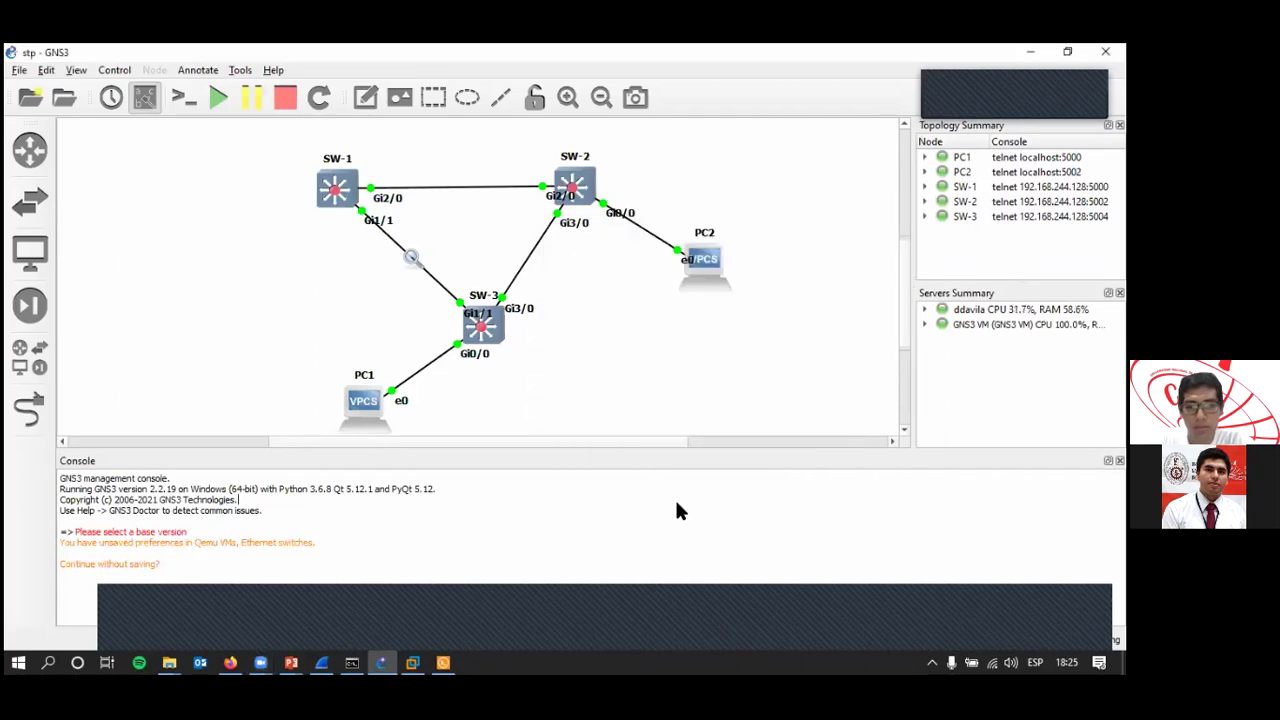
{"action": "key", "text": "alt+Tab"}
{"action": "key", "text": "alt+Tab"}
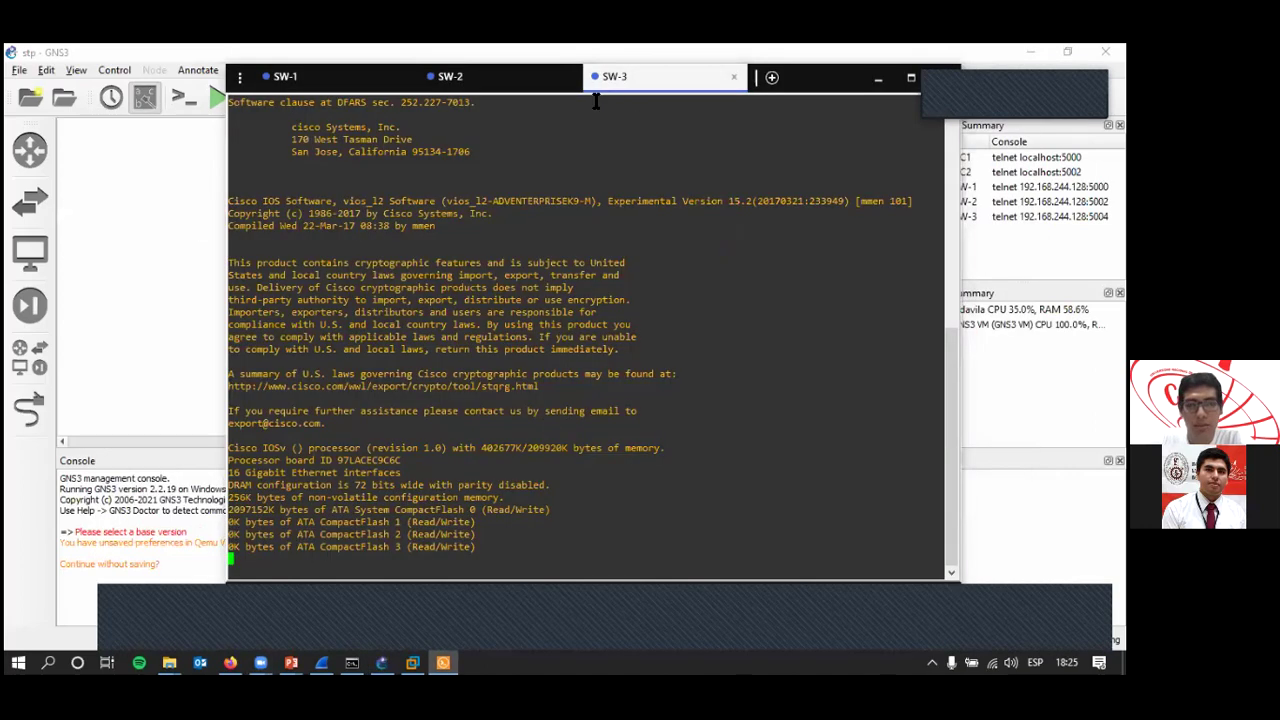
{"action": "left_click", "coordinate": [466, 80]}
{"action": "left_click", "coordinate": [320, 82]}
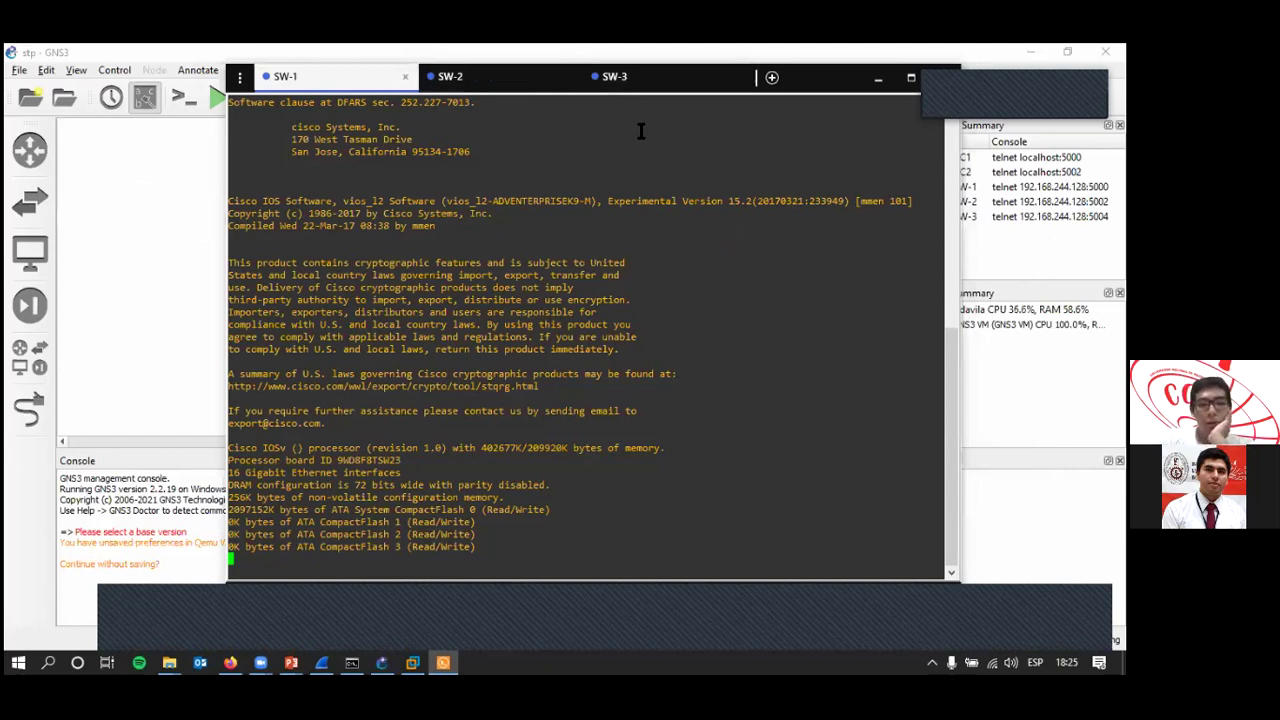
{"action": "scroll", "coordinate": [655, 340], "scroll_direction": "up", "scroll_amount": 10}
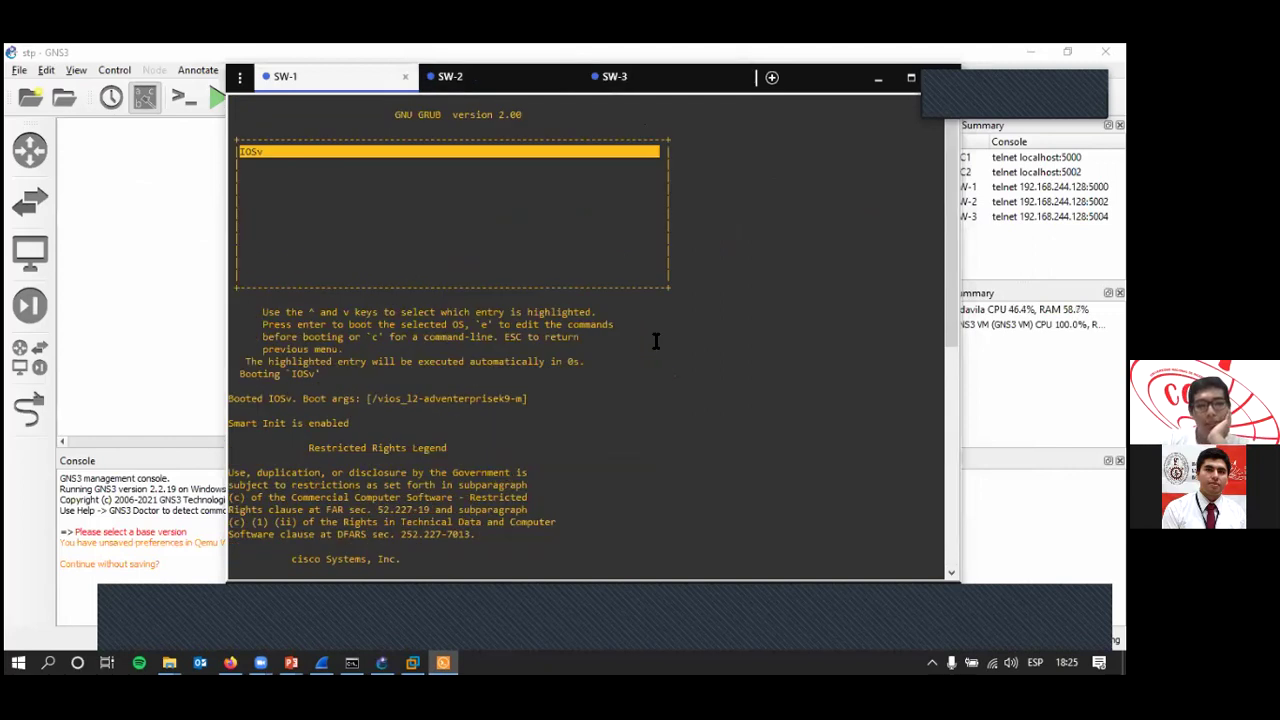
{"action": "scroll", "coordinate": [654, 343], "scroll_direction": "down", "scroll_amount": 10}
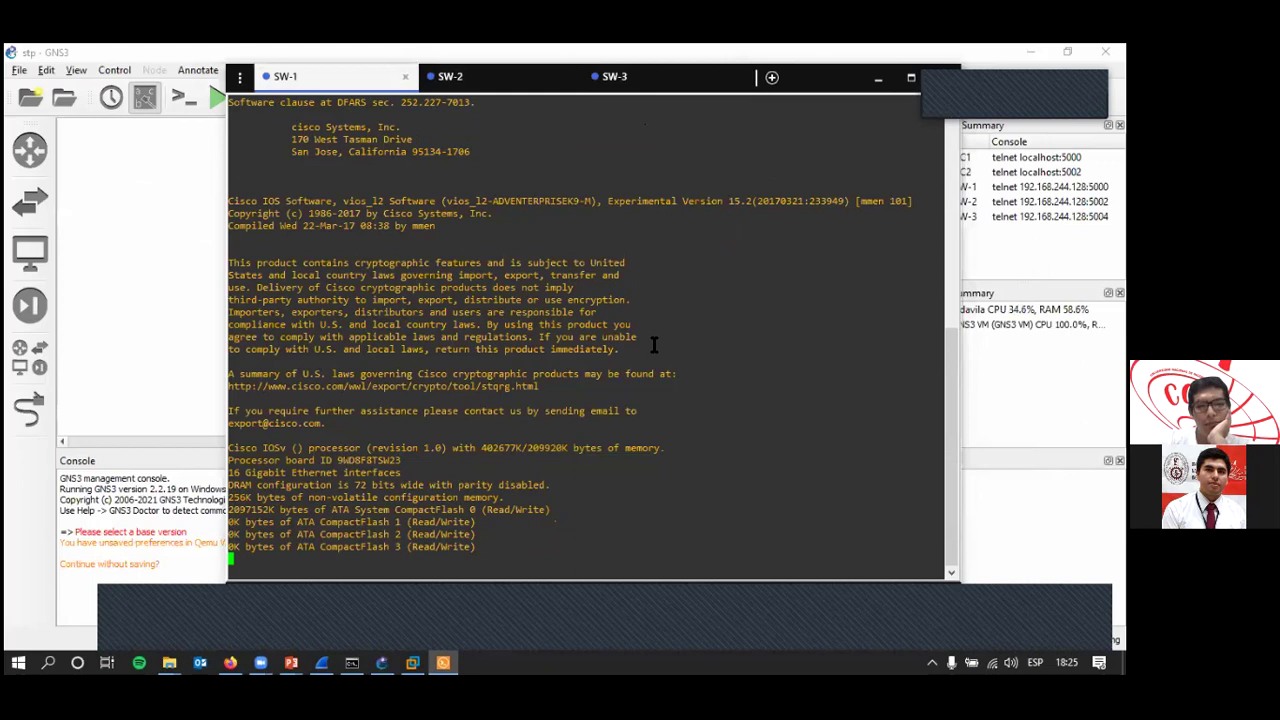
Check the boot output of SW-2 and SW-3, and review slide 19 on port roles in the Sesion 3 Redes LAN -P2 PowerPoint presentation.
{"action": "left_click", "coordinate": [491, 88]}
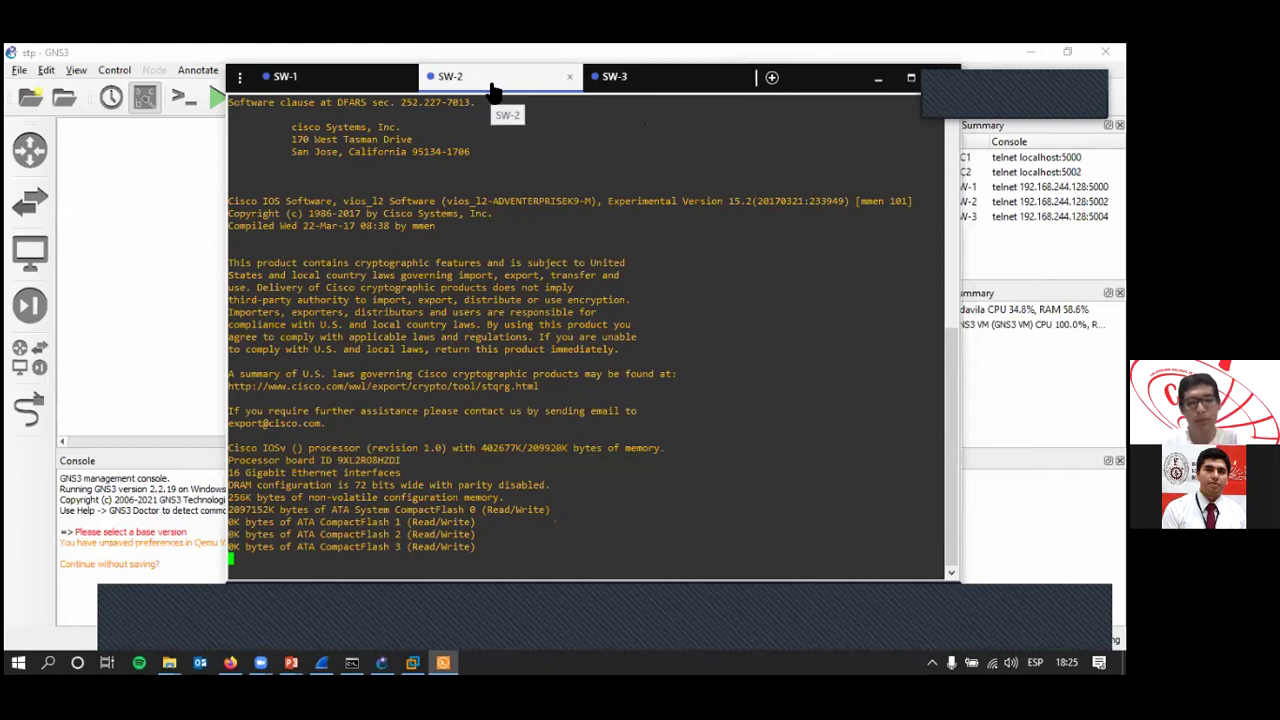
{"action": "left_click", "coordinate": [602, 88]}
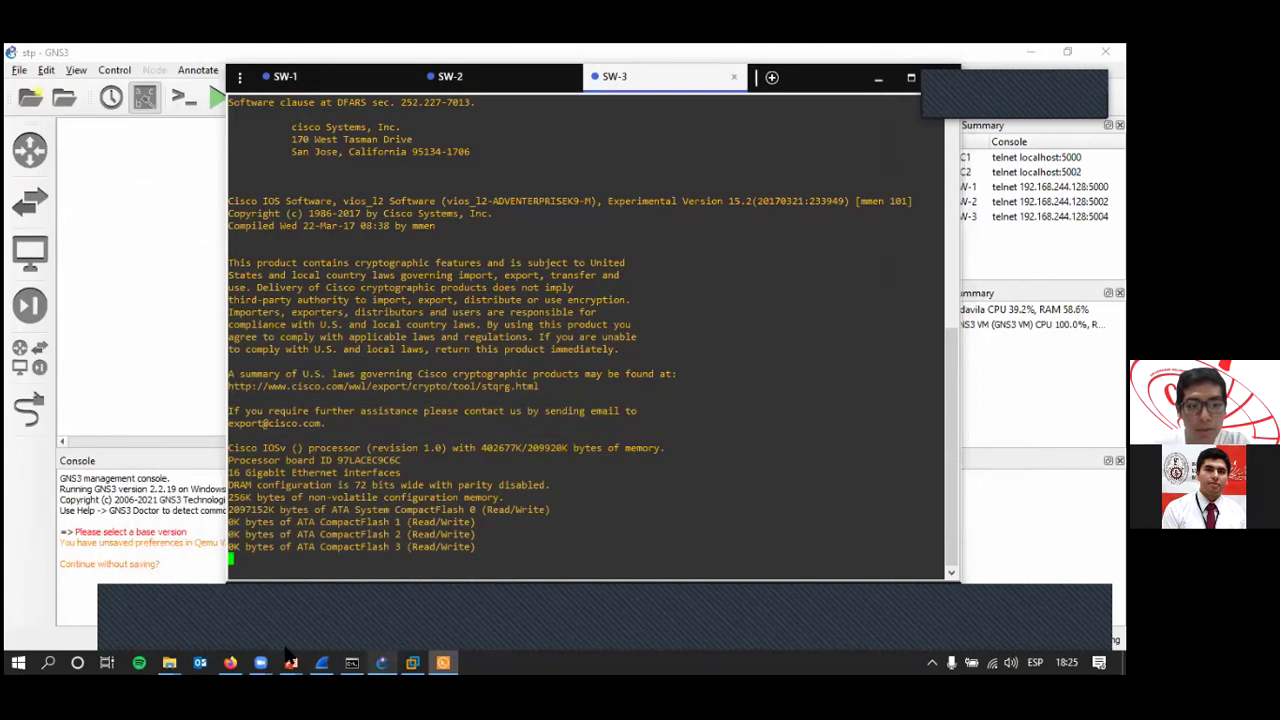
{"action": "mouse_move", "coordinate": [291, 662]}
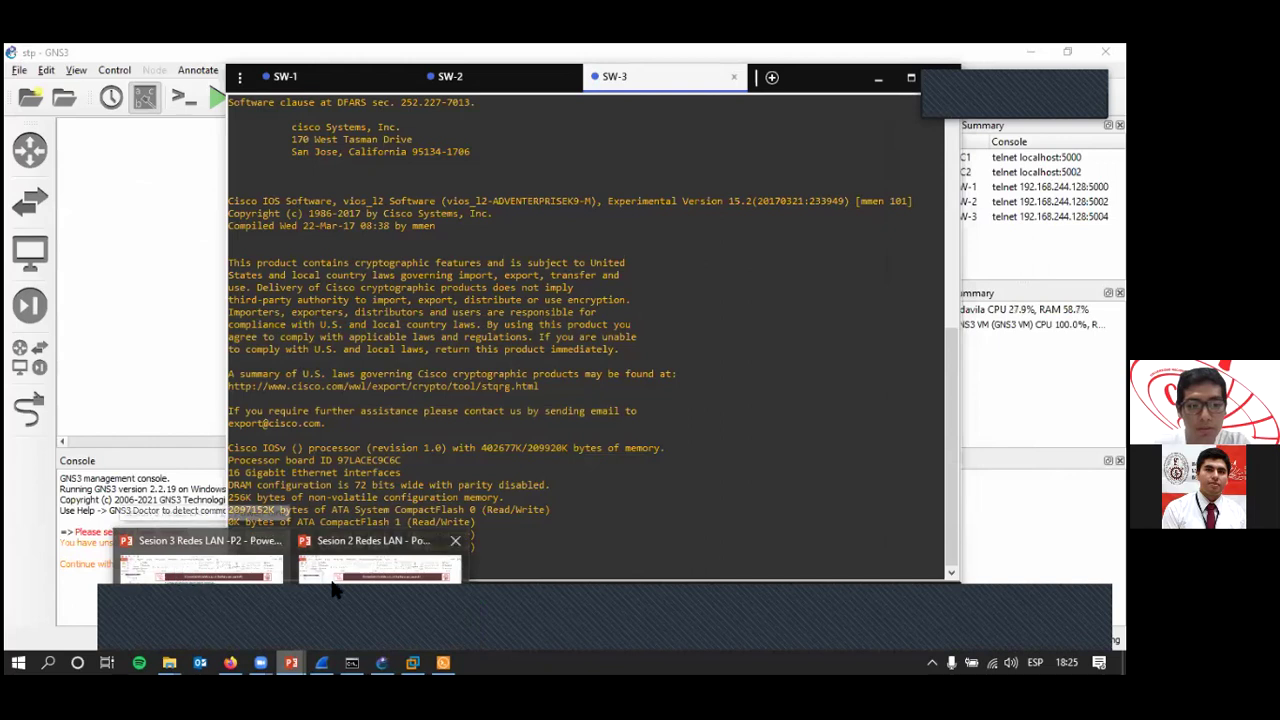
{"action": "left_click", "coordinate": [236, 589]}
{"action": "scroll", "coordinate": [94, 462], "scroll_direction": "down", "scroll_amount": 3}
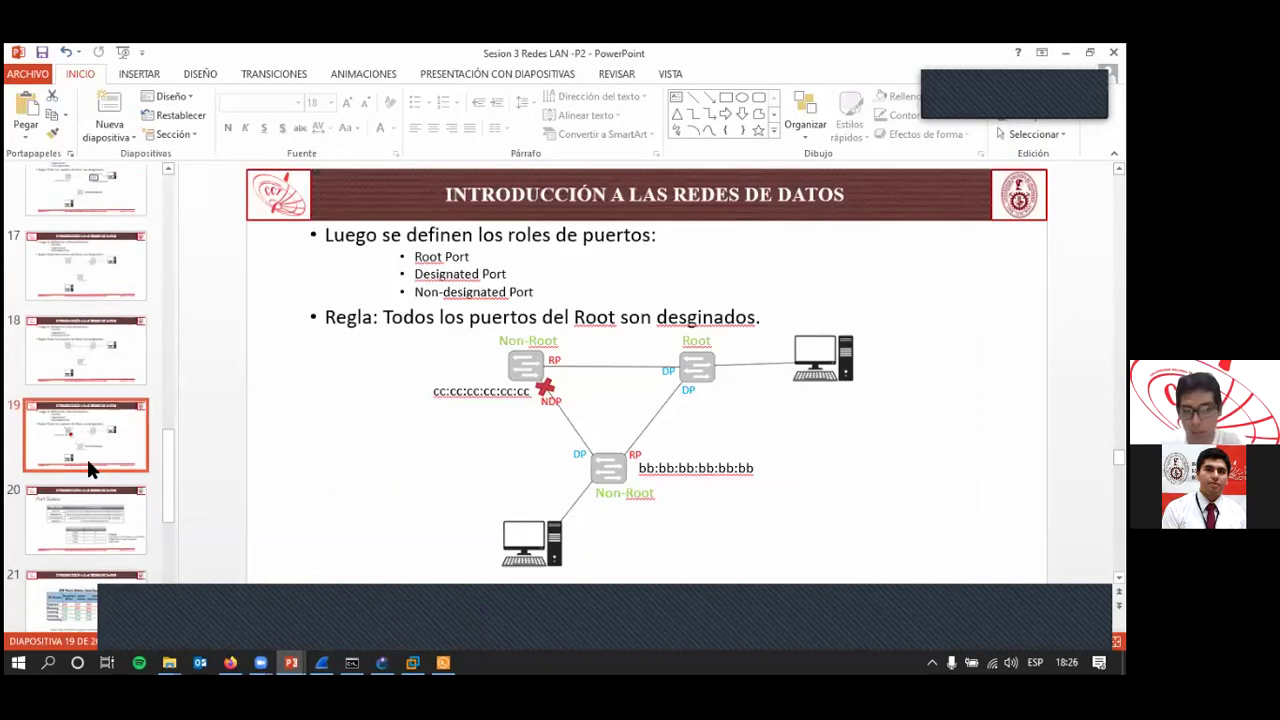
{"action": "left_click", "coordinate": [85, 440]}
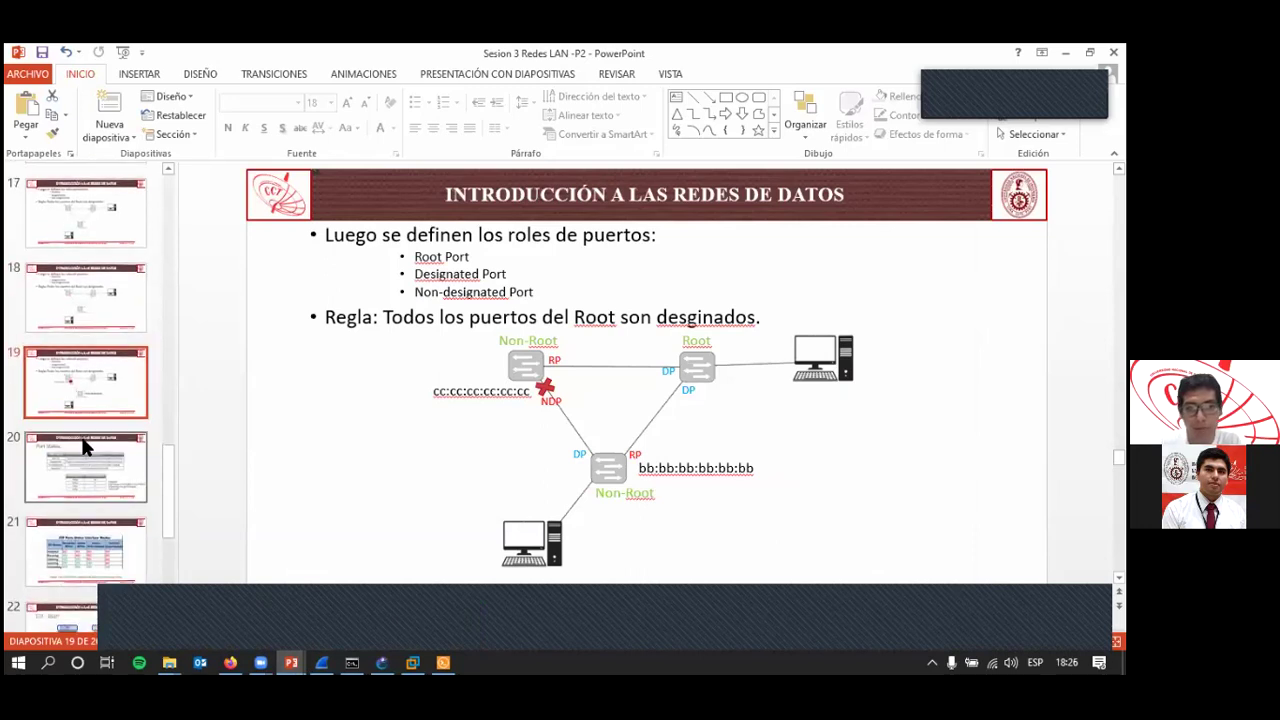
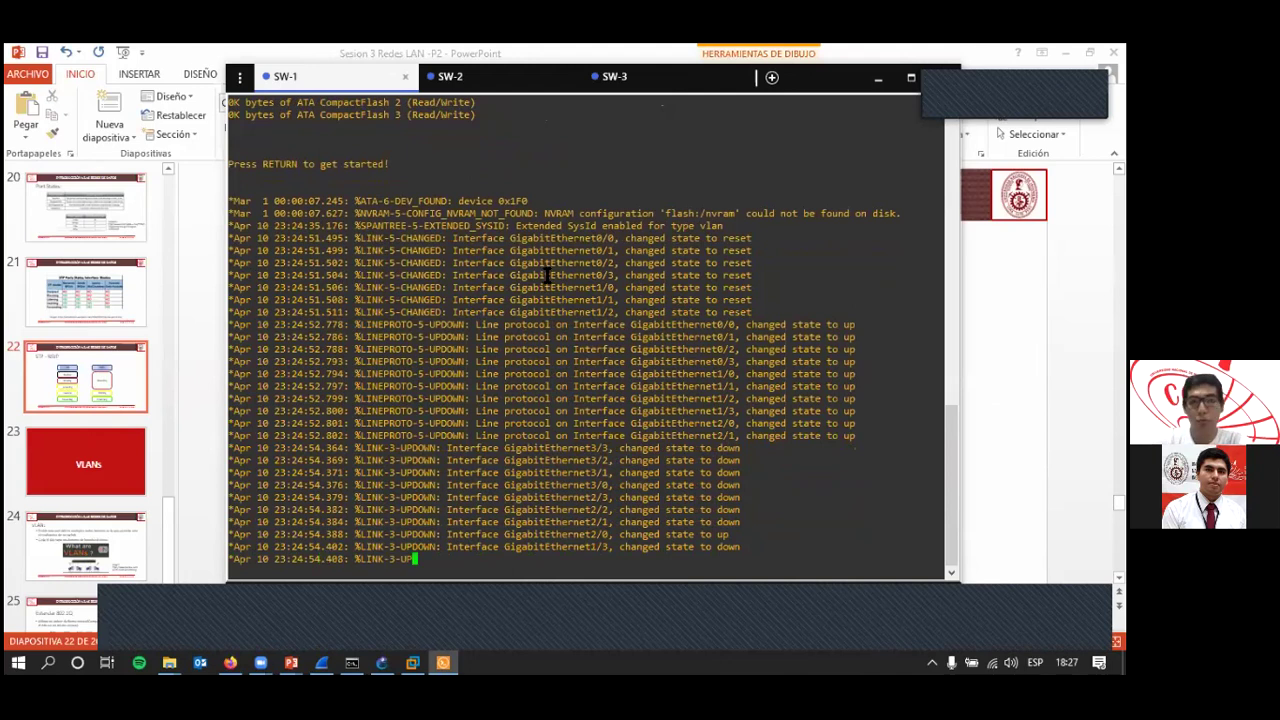
Monitor the startup messages in the SW-1, SW-2 and SW-3 consoles, cycling through the three sessions.
{"action": "left_click", "coordinate": [492, 84]}
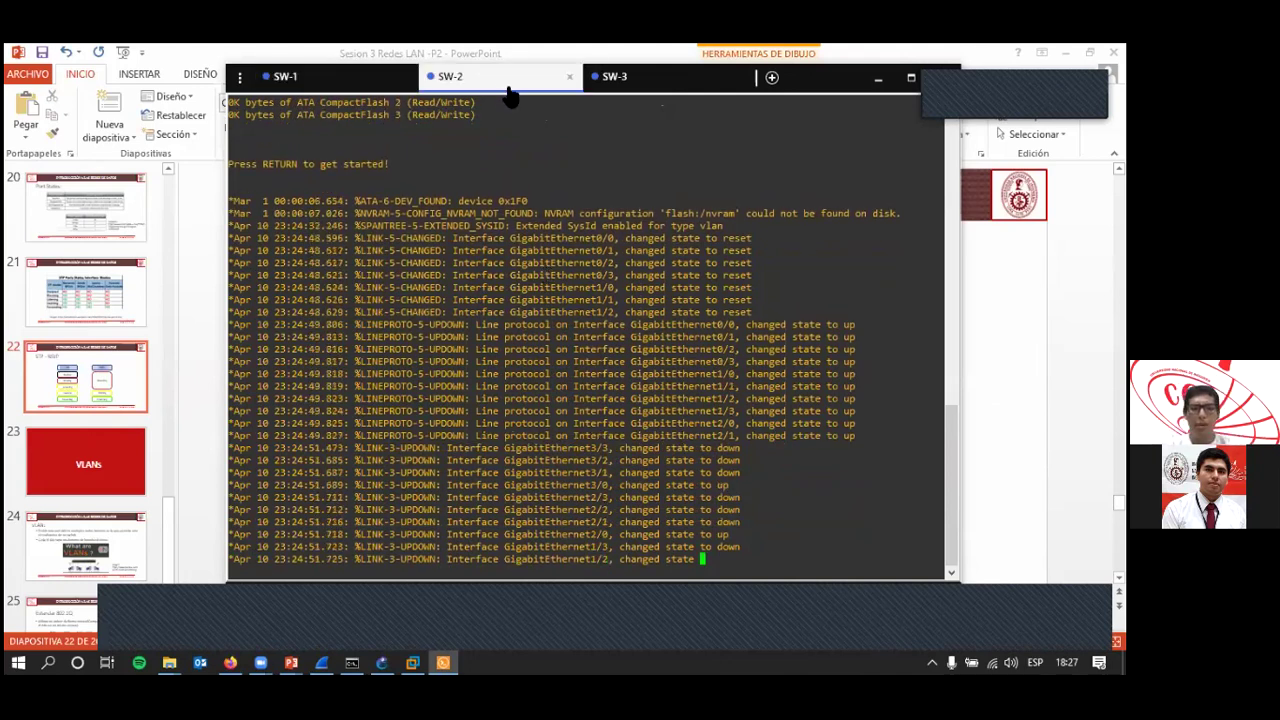
{"action": "left_click", "coordinate": [380, 82]}
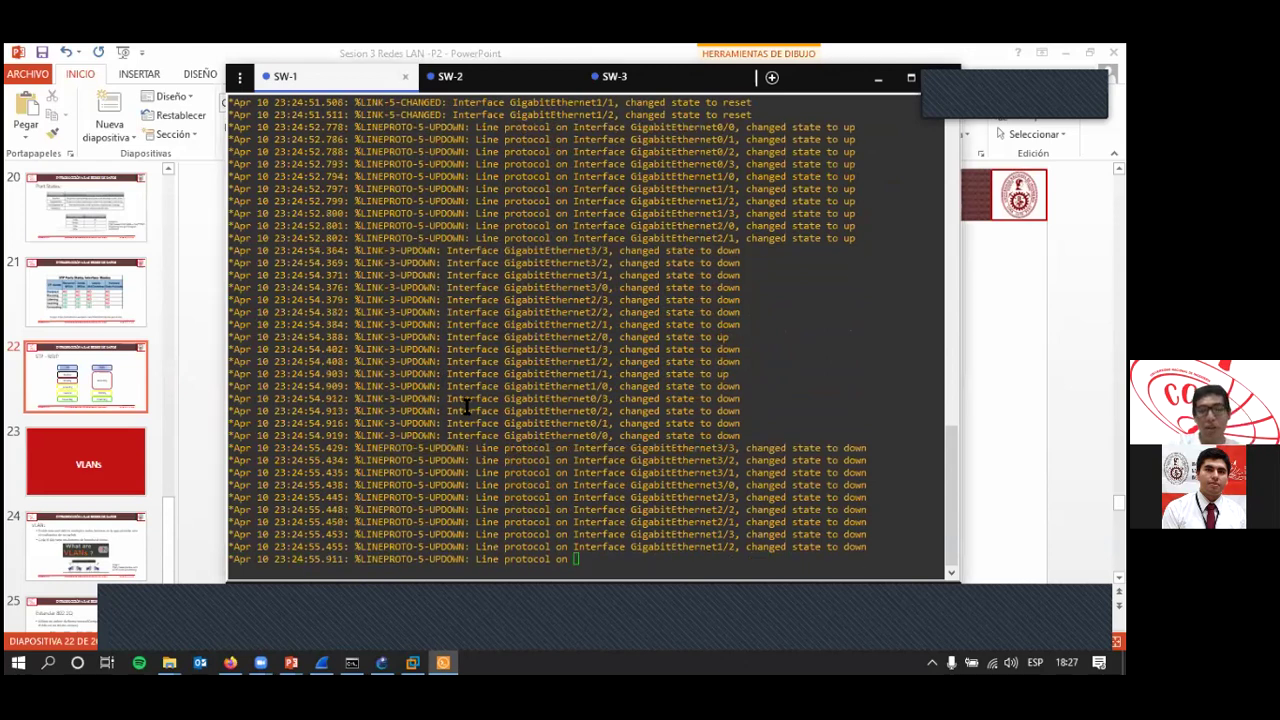
{"action": "left_click", "coordinate": [450, 76]}
{"action": "left_click", "coordinate": [614, 76]}
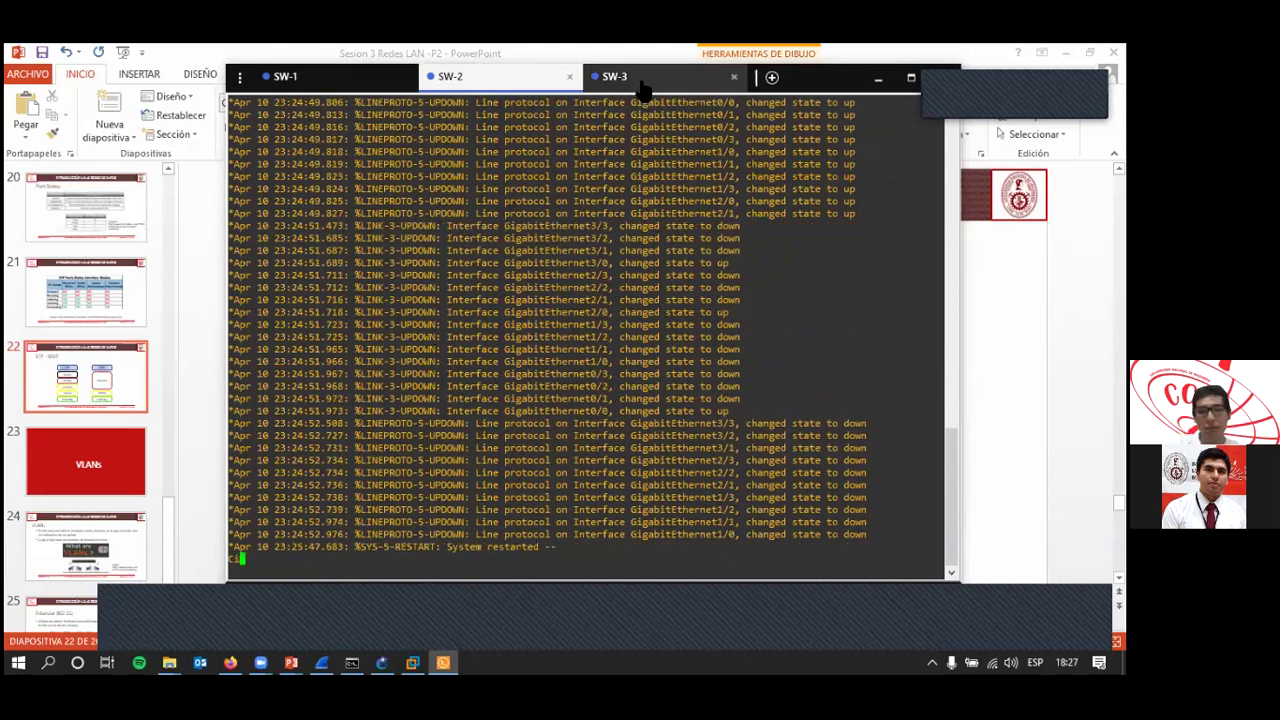
{"action": "left_click", "coordinate": [470, 78]}
{"action": "left_click", "coordinate": [285, 76]}
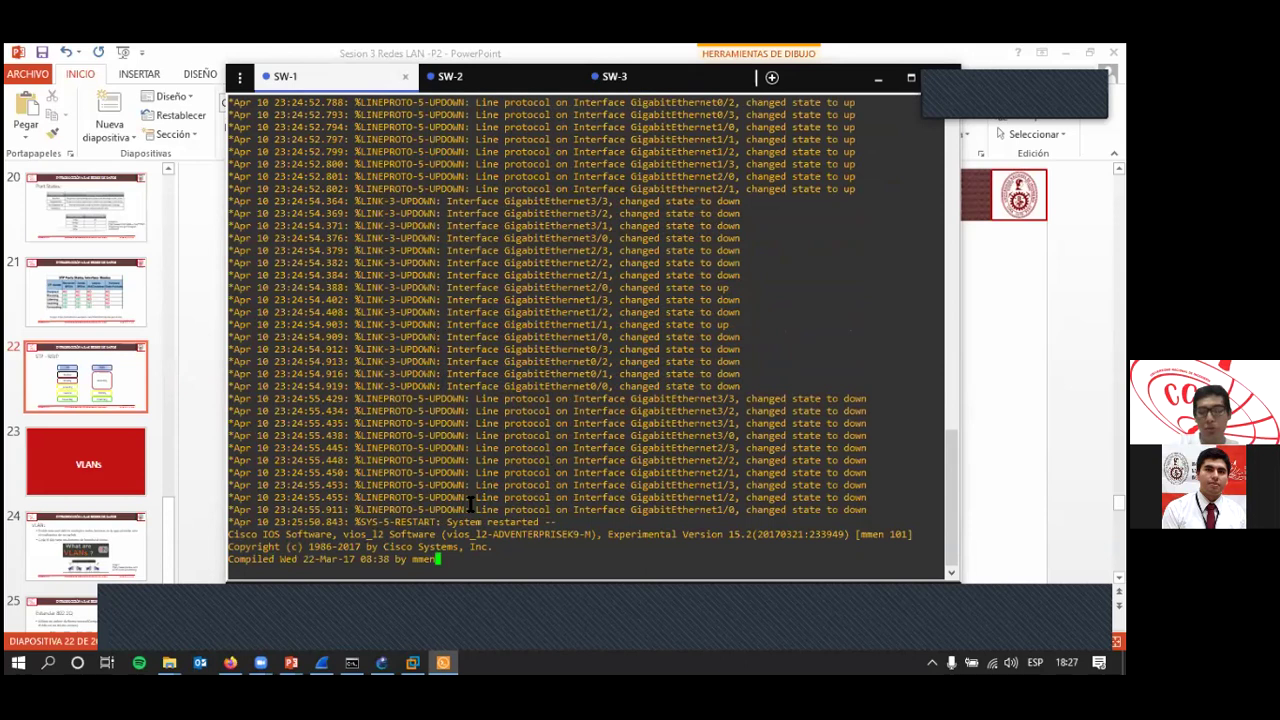
{"action": "left_click", "coordinate": [510, 78]}
{"action": "left_click", "coordinate": [660, 78]}
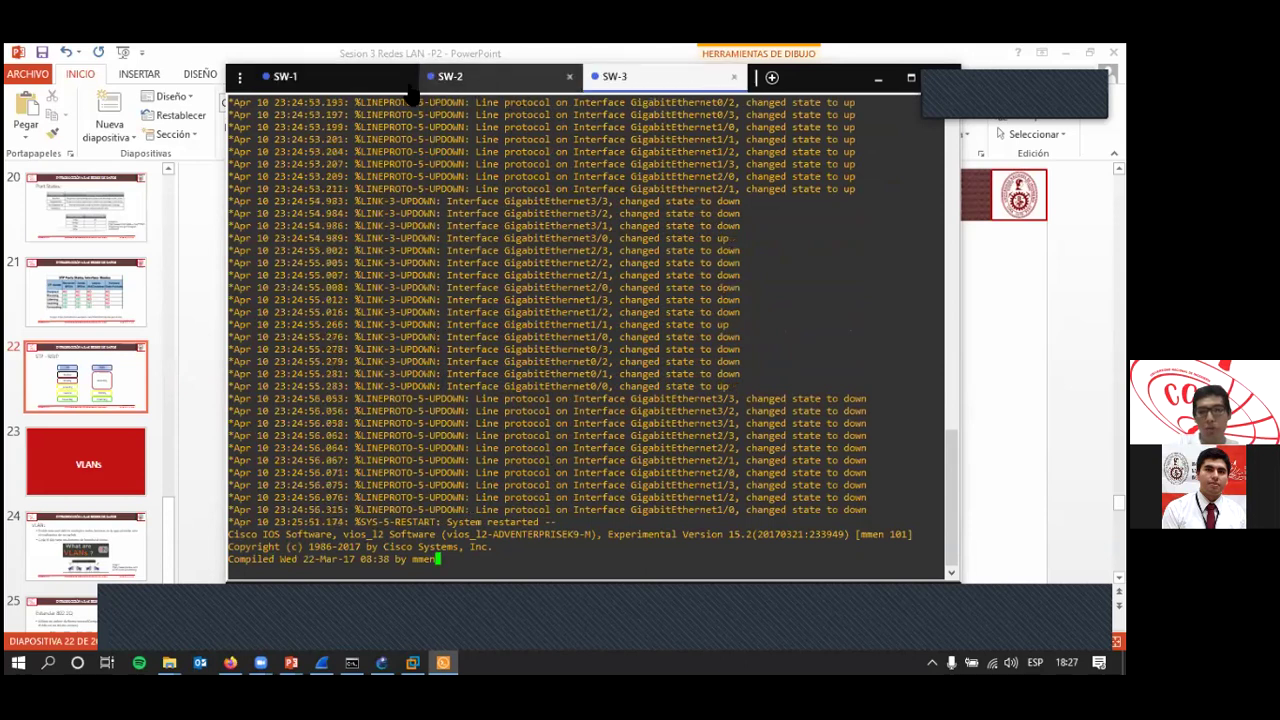
{"action": "left_click", "coordinate": [348, 80]}
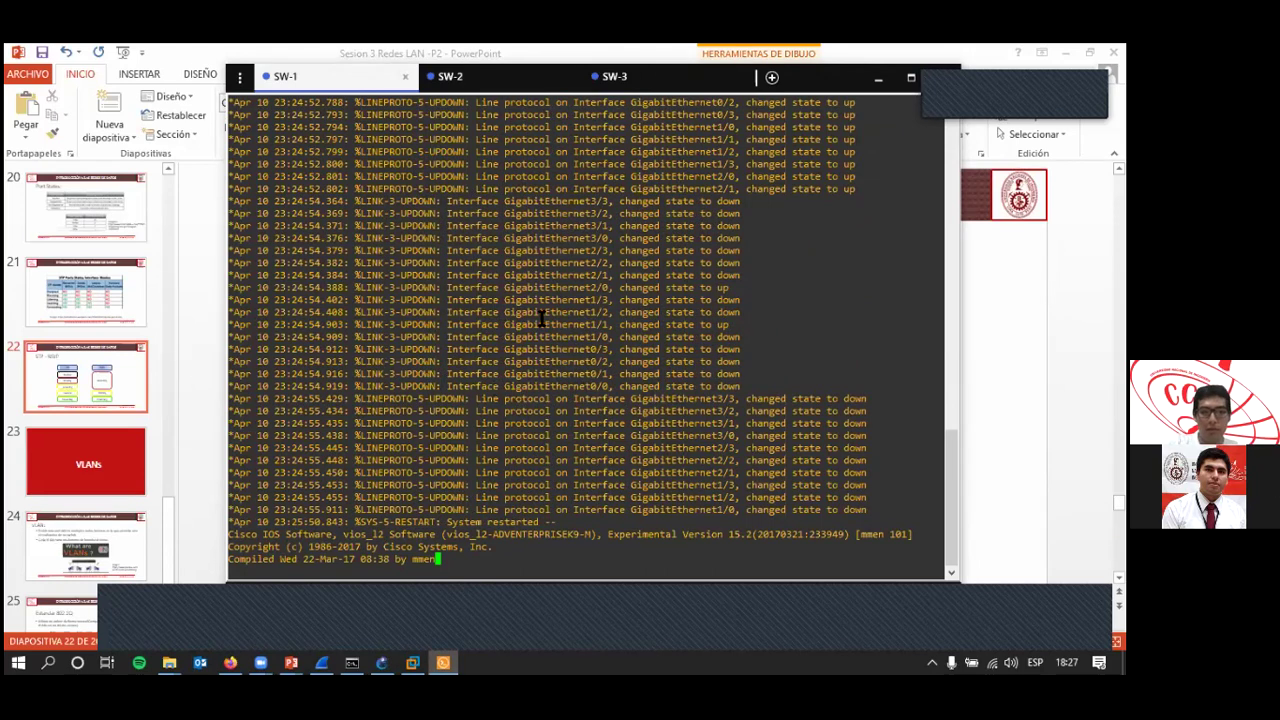
{"action": "left_click", "coordinate": [515, 80]}
{"action": "left_click", "coordinate": [655, 82]}
Bring up the Switch> command prompt in the SW-1 console.
{"action": "left_click", "coordinate": [347, 85]}
{"action": "key", "text": "Return"}
{"action": "key", "text": "Return"}
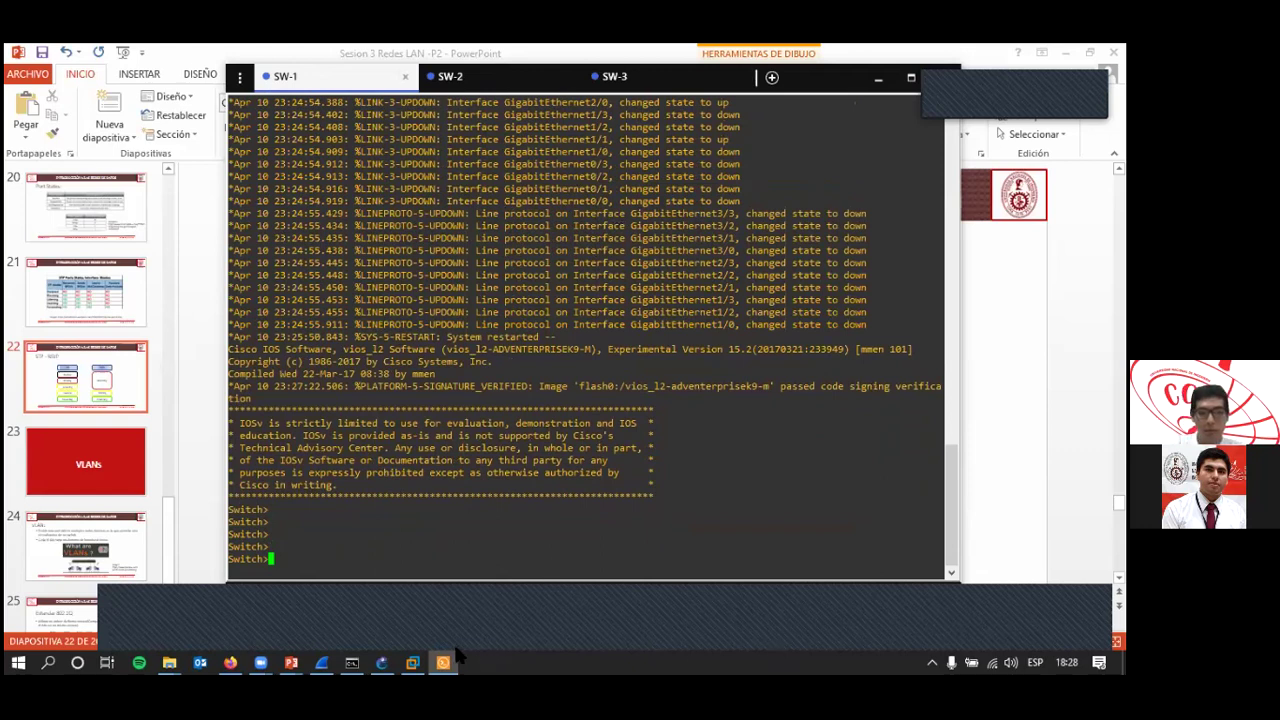
Switch to the Wireshark capture of the SW-1 to SW-3 link and browse its STP packets to frame 90.
{"action": "mouse_move", "coordinate": [407, 649]}
{"action": "left_click", "coordinate": [323, 651]}
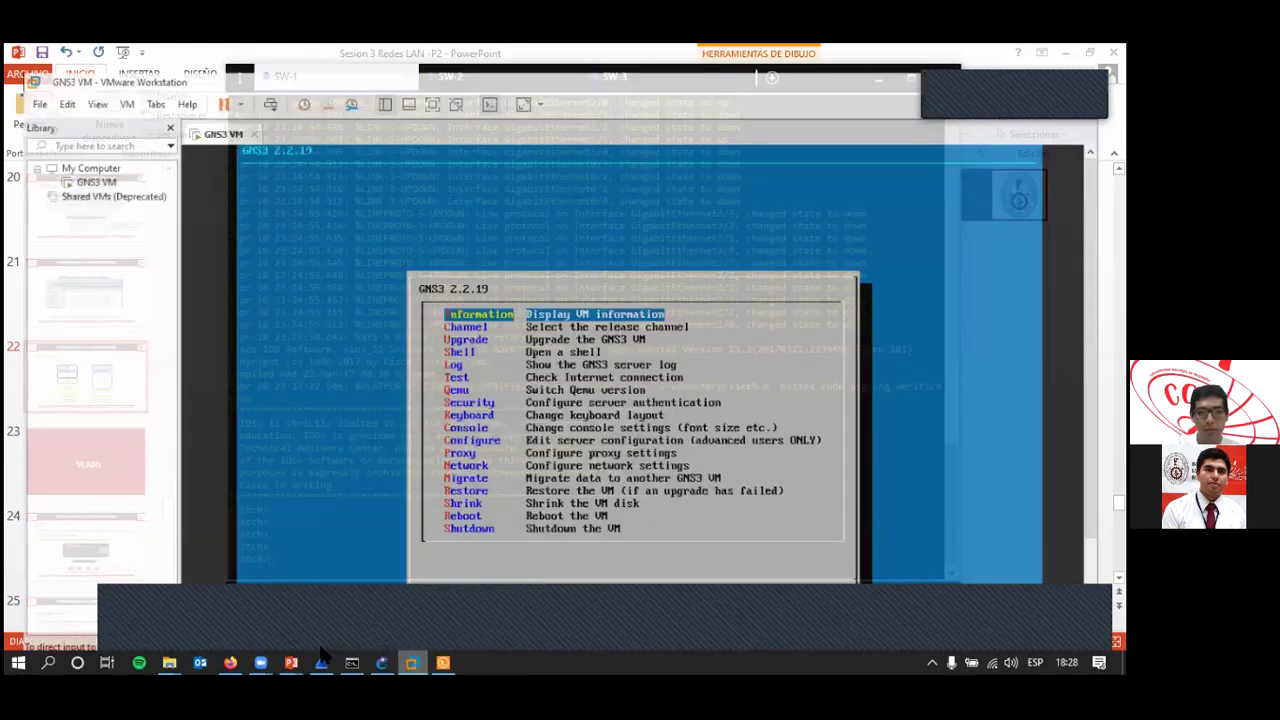
{"action": "key", "text": "alt+Tab"}
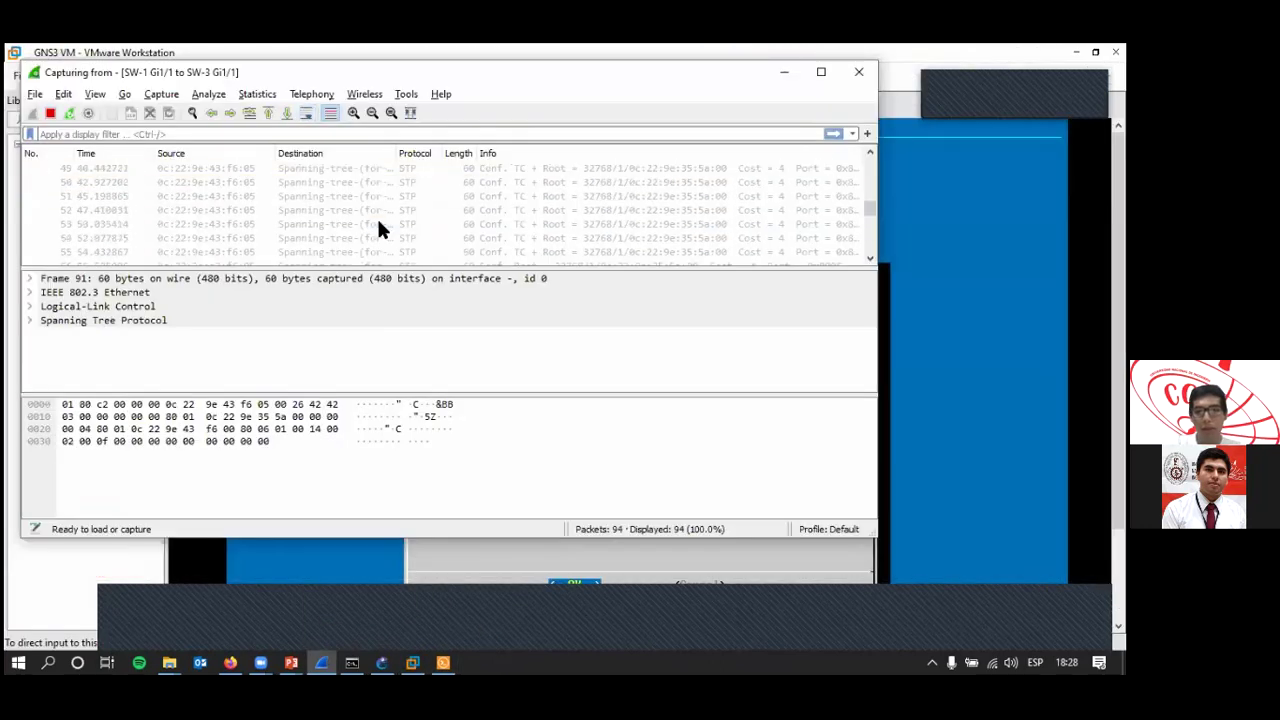
{"action": "scroll", "coordinate": [367, 220], "scroll_direction": "down", "scroll_amount": 10}
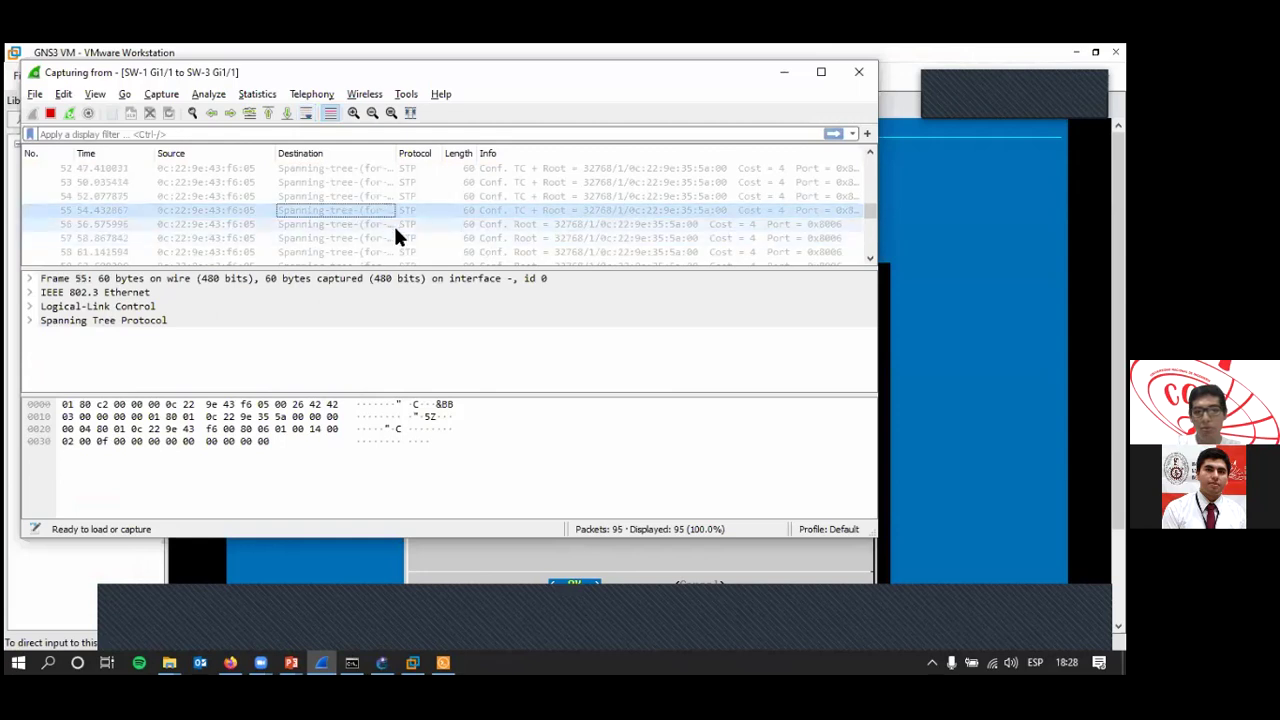
{"action": "left_click", "coordinate": [405, 224]}
{"action": "scroll", "coordinate": [328, 227], "scroll_direction": "down", "scroll_amount": 12}
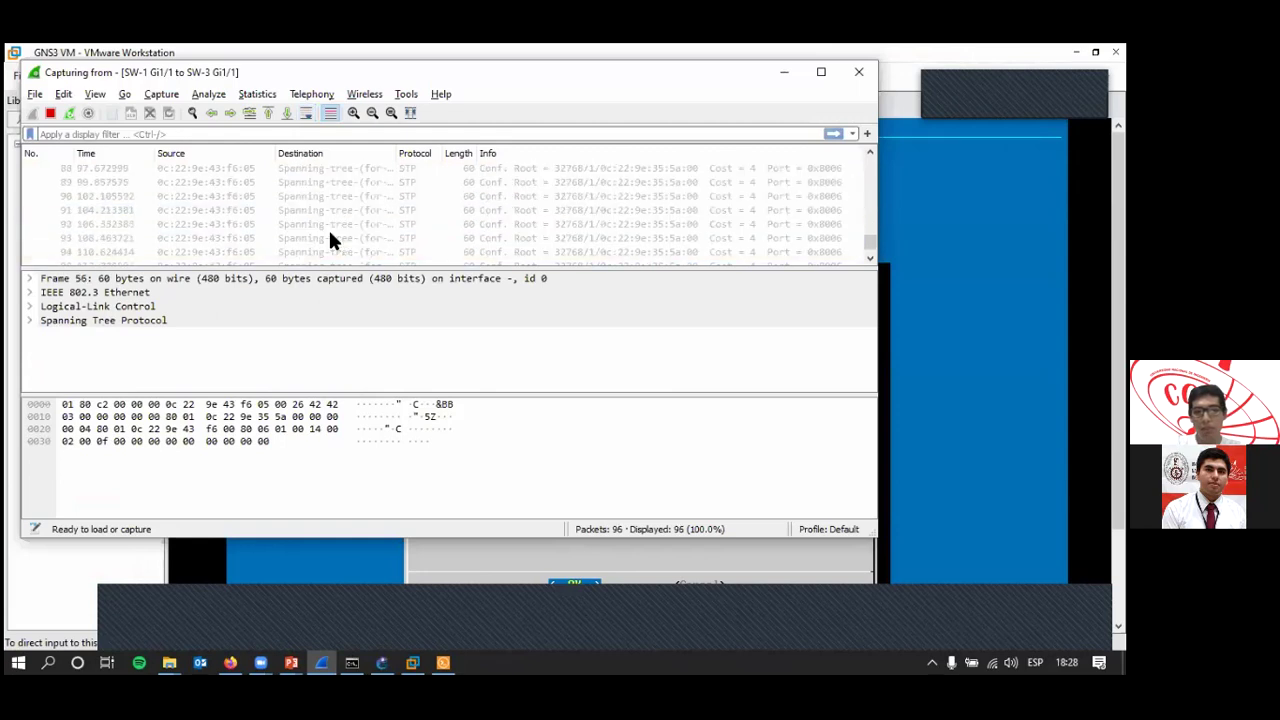
{"action": "left_click", "coordinate": [348, 197]}
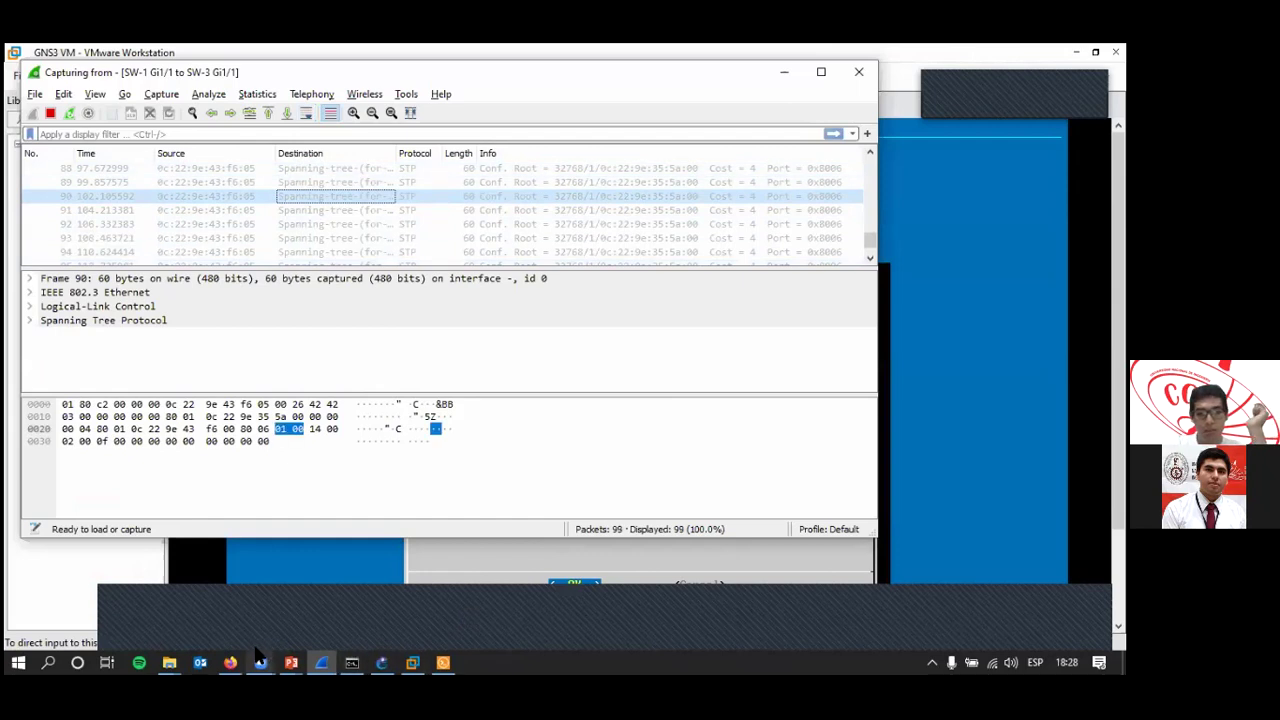
Check the stp topology in GNS3, then inspect the BPDU type, flags and root identifier in frame 90's Spanning Tree Protocol details in Wireshark.
{"action": "left_click", "coordinate": [382, 662]}
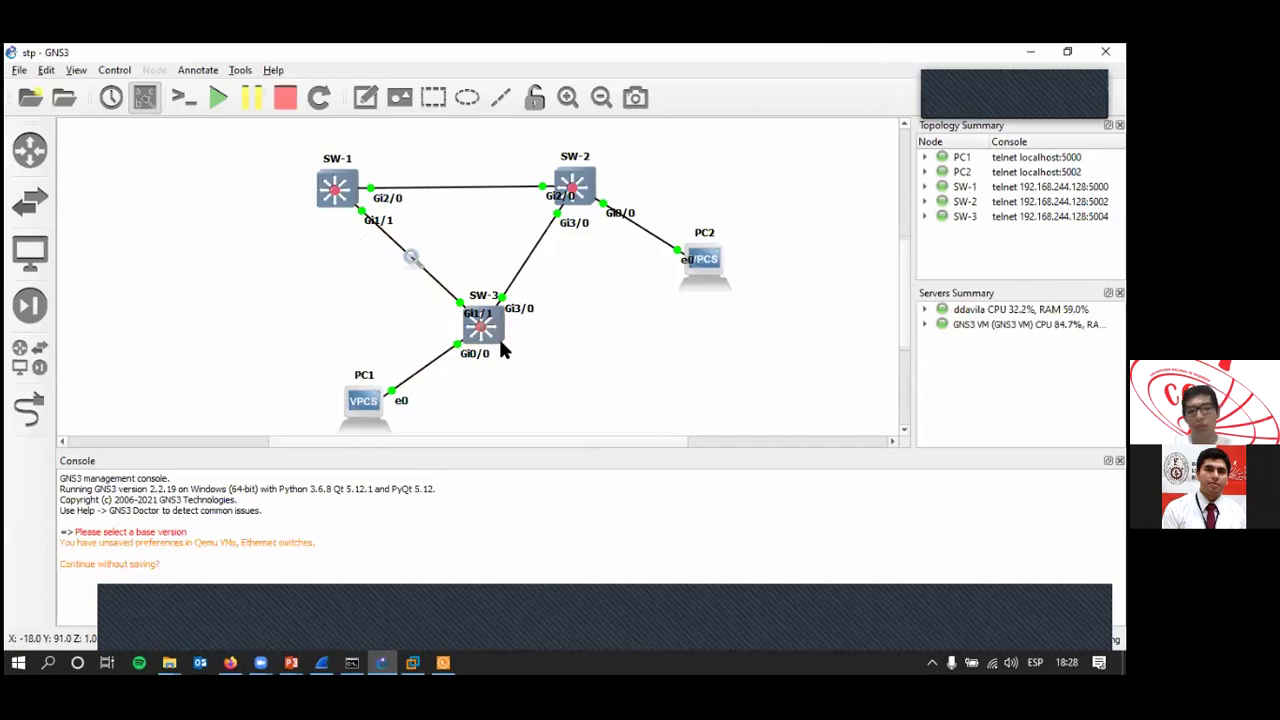
{"action": "key", "text": "alt+Tab"}
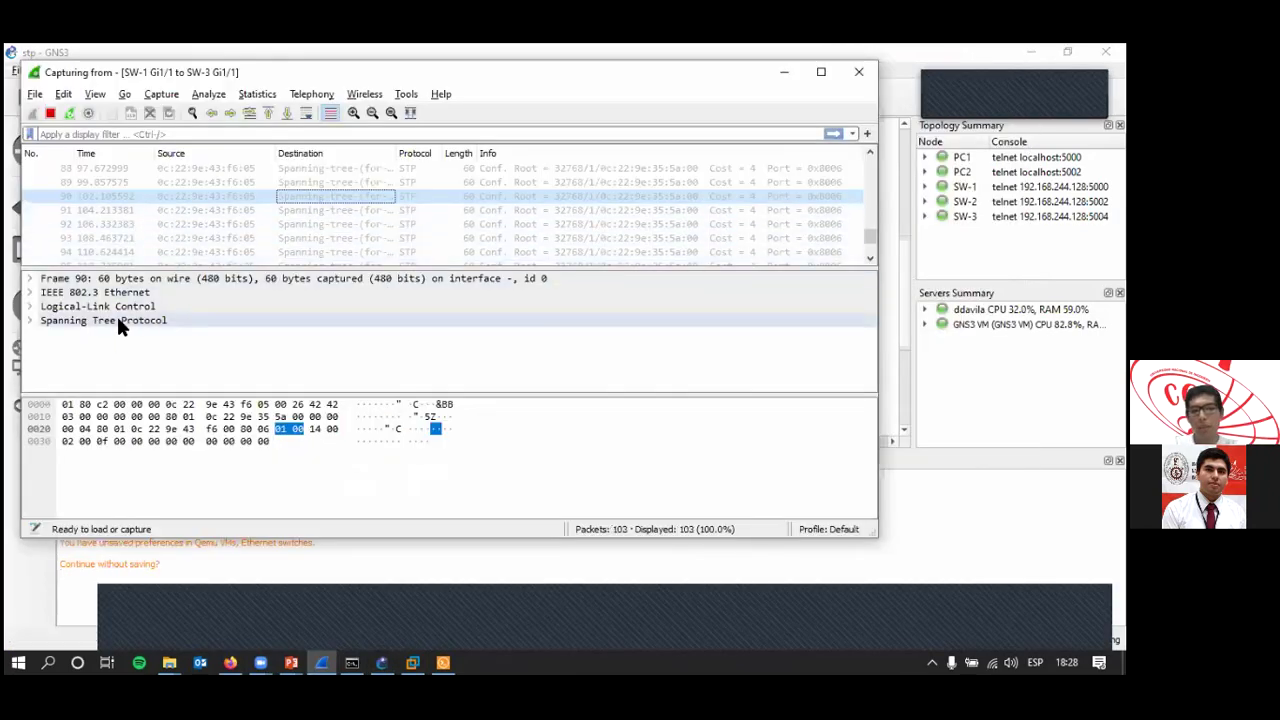
{"action": "left_click", "coordinate": [30, 320]}
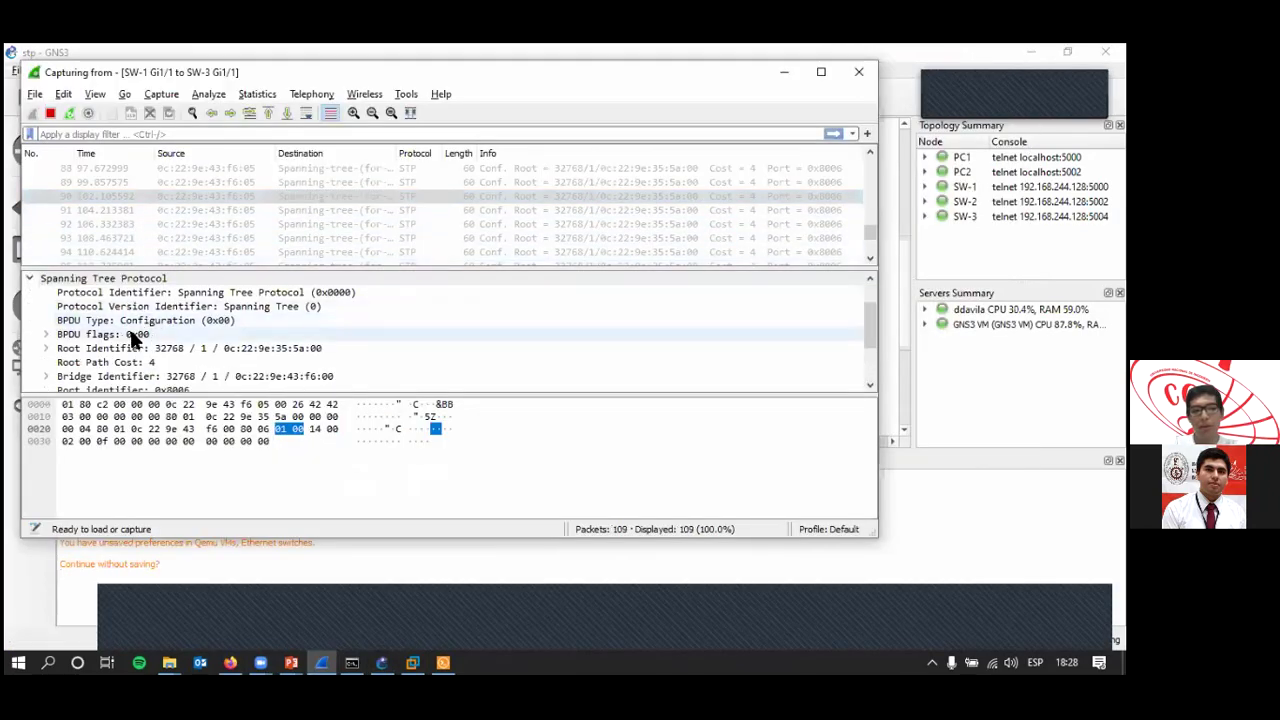
{"action": "left_click", "coordinate": [112, 320]}
{"action": "left_click", "coordinate": [105, 334]}
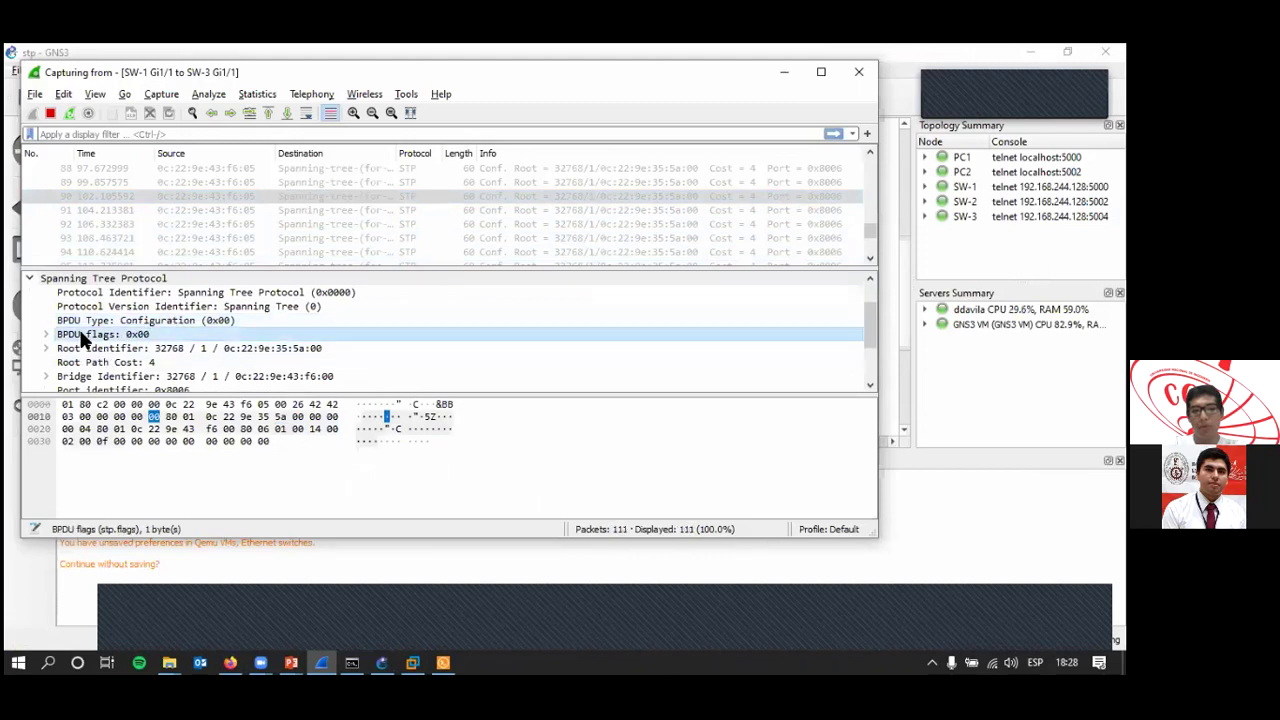
{"action": "left_click", "coordinate": [112, 348]}
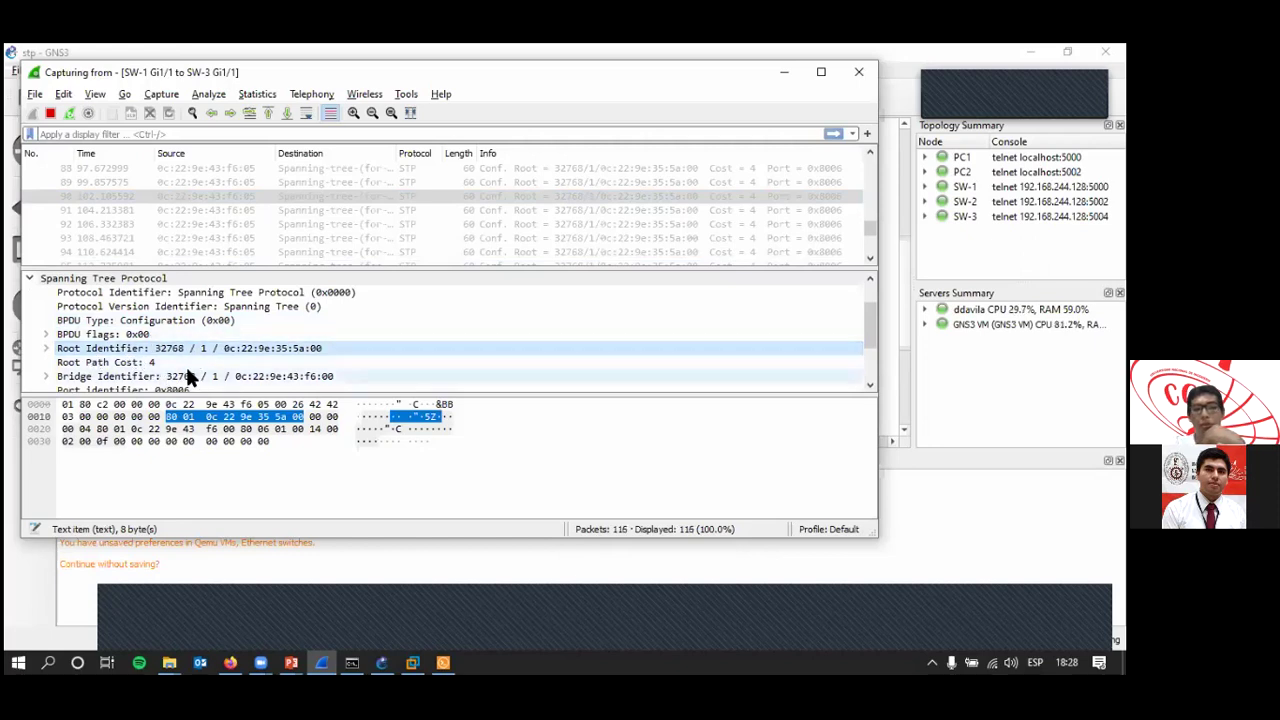
Switch to the SW-1 console in Solar-PuTTY and enter privileged mode with the enable command.
{"action": "left_click", "coordinate": [438, 650]}
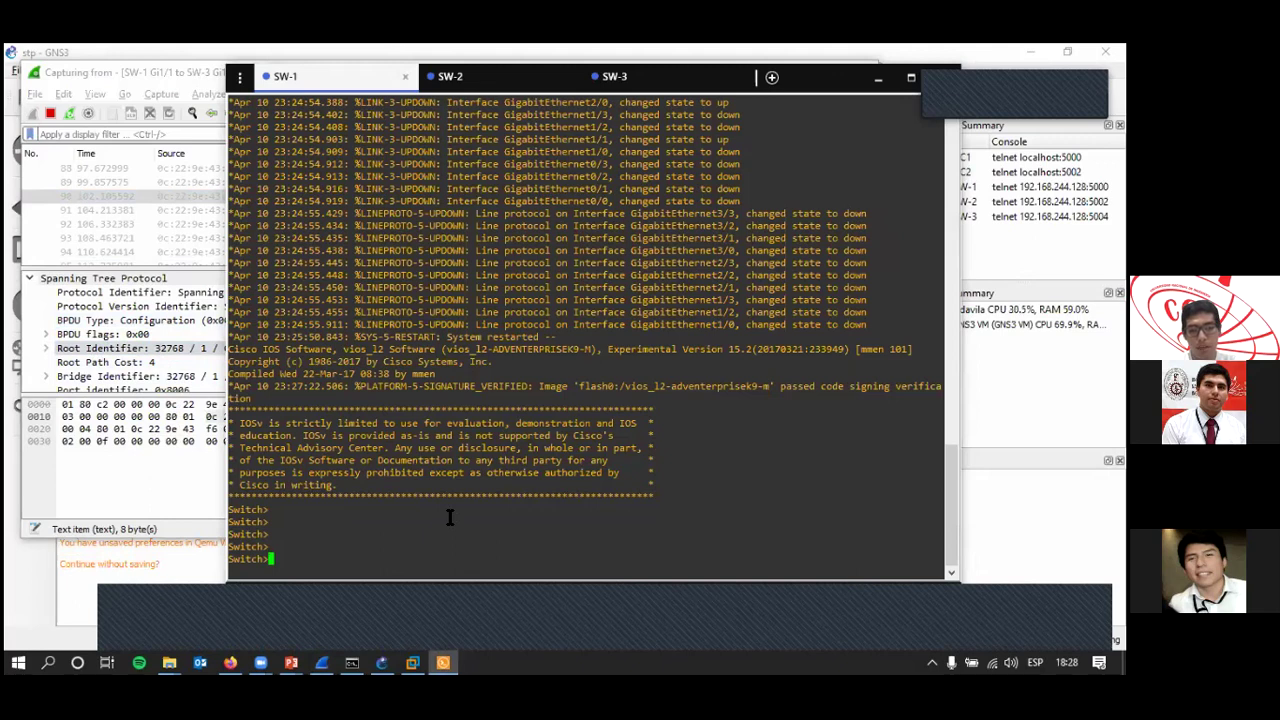
{"action": "key", "text": "Return"}
{"action": "key", "text": "Return"}
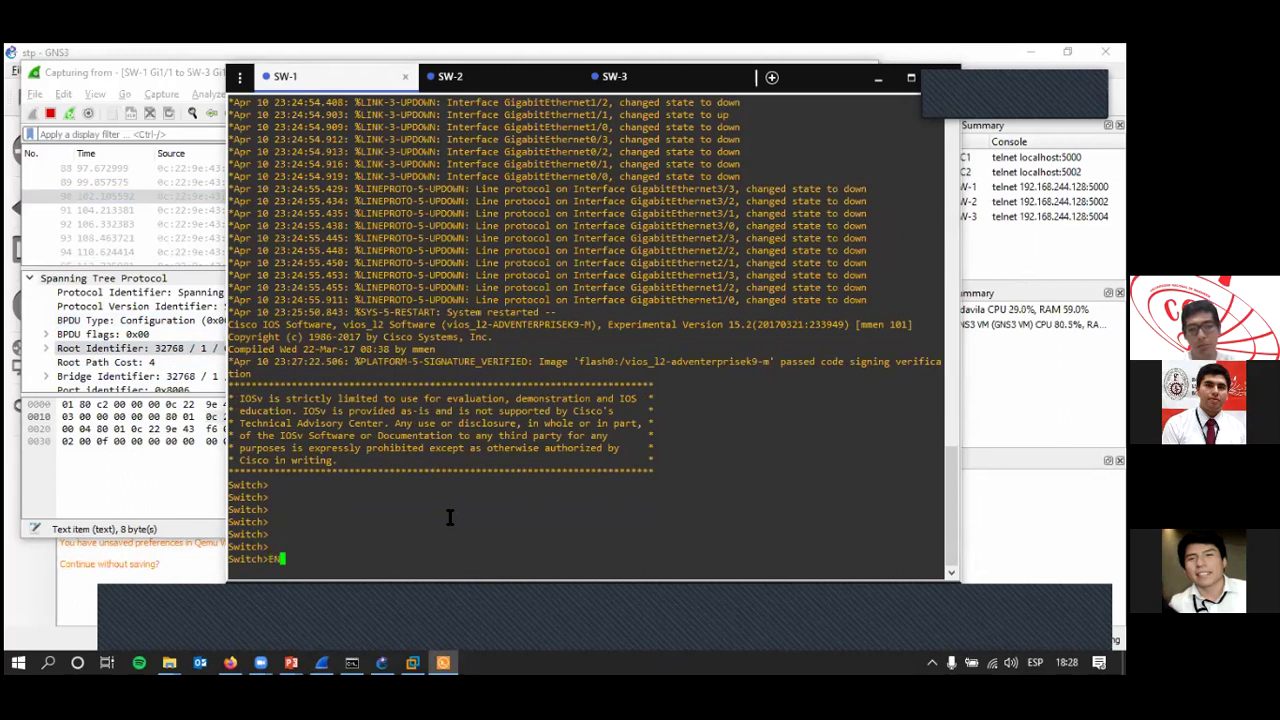
{"action": "key", "text": "BackSpace"}
{"action": "key", "text": "BackSpace"}
{"action": "key", "text": "BackSpace"}
{"action": "type", "text": "ble"}
{"action": "key", "text": "Return"}
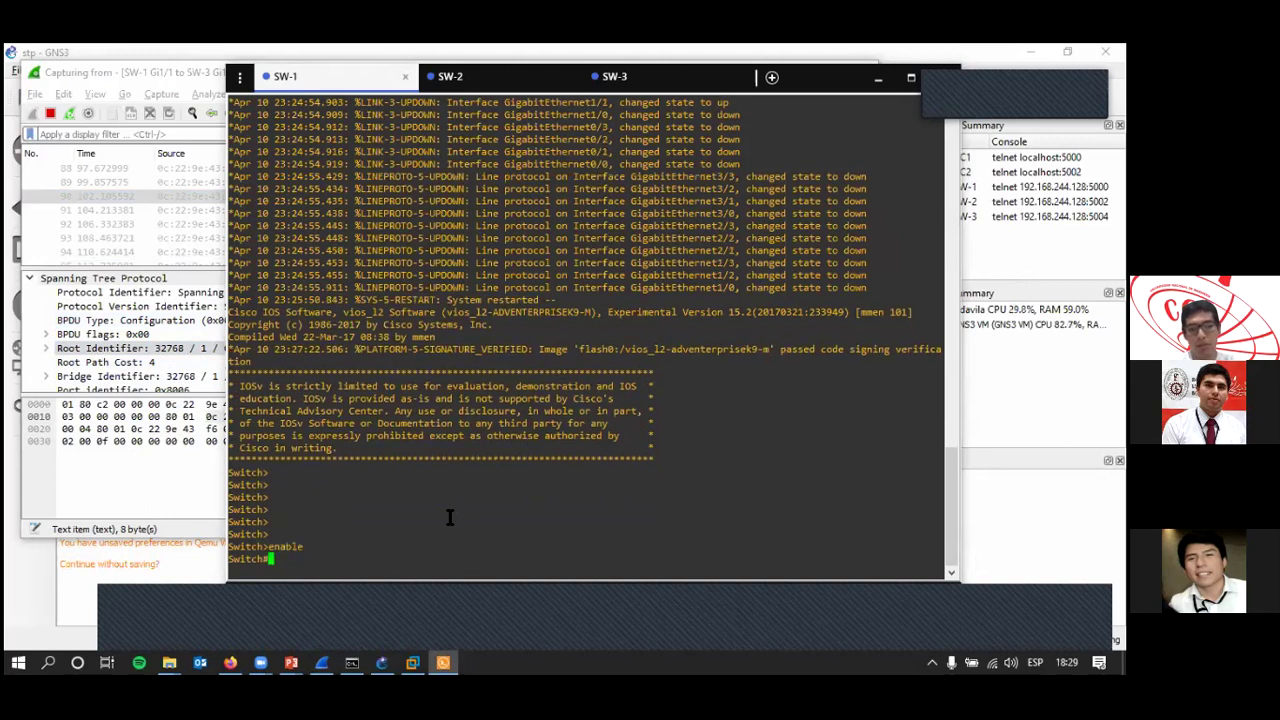
{"action": "key", "text": "Return"}
{"action": "key", "text": "Return"}
{"action": "key", "text": "Return"}
{"action": "key", "text": "Return"}
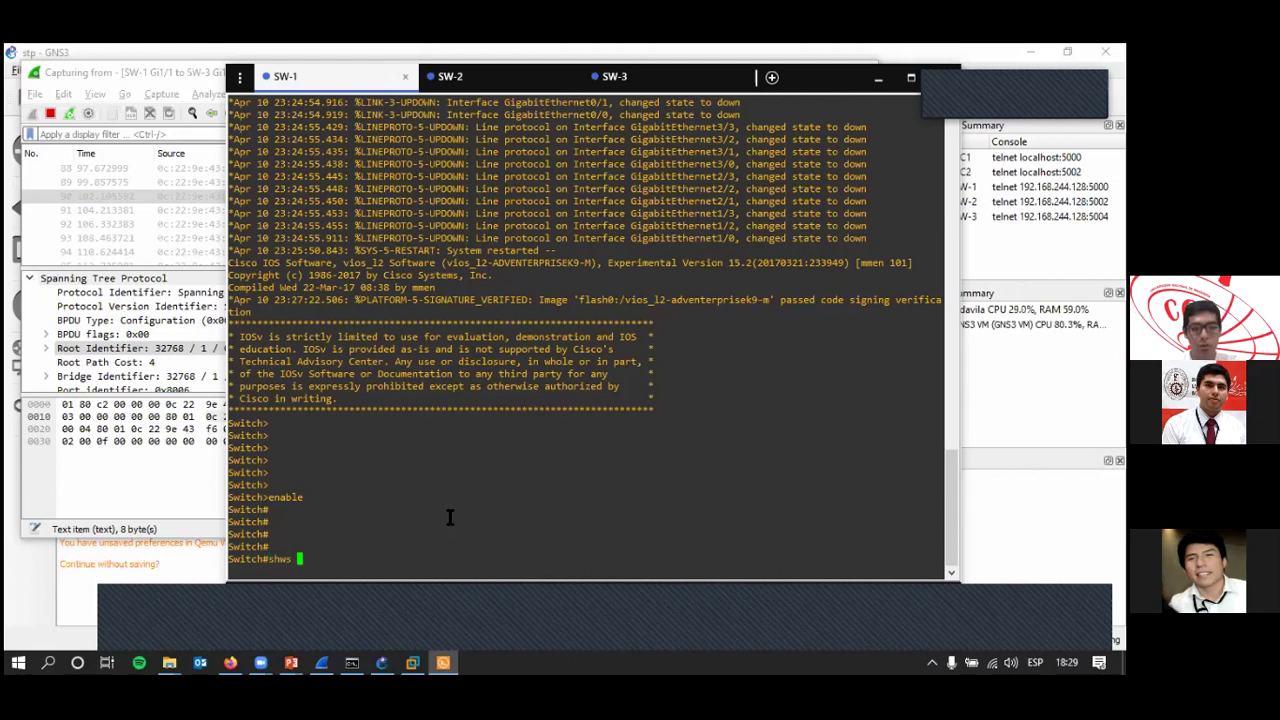
Display SW-1's spanning-tree information with the show spanning-tree command.
{"action": "type", "text": "witch#"}
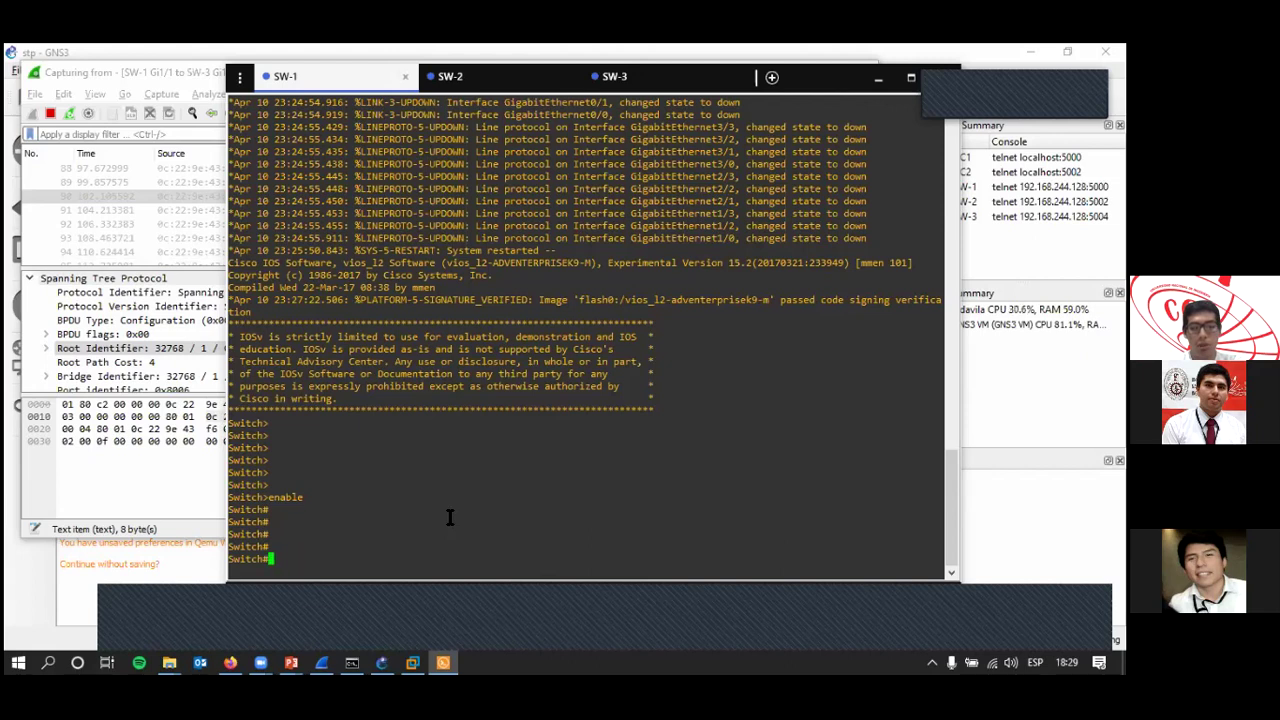
{"action": "type", "text": "show "}
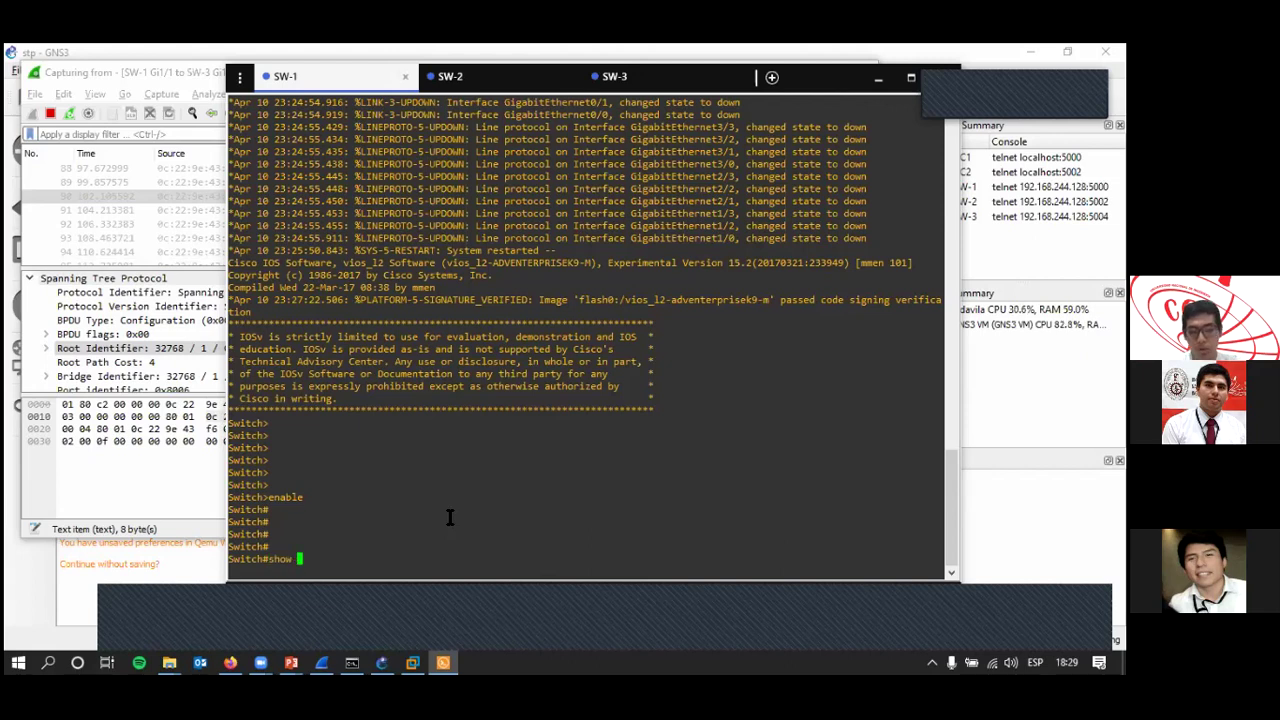
{"action": "type", "text": "span"}
{"action": "key", "text": "Tab"}
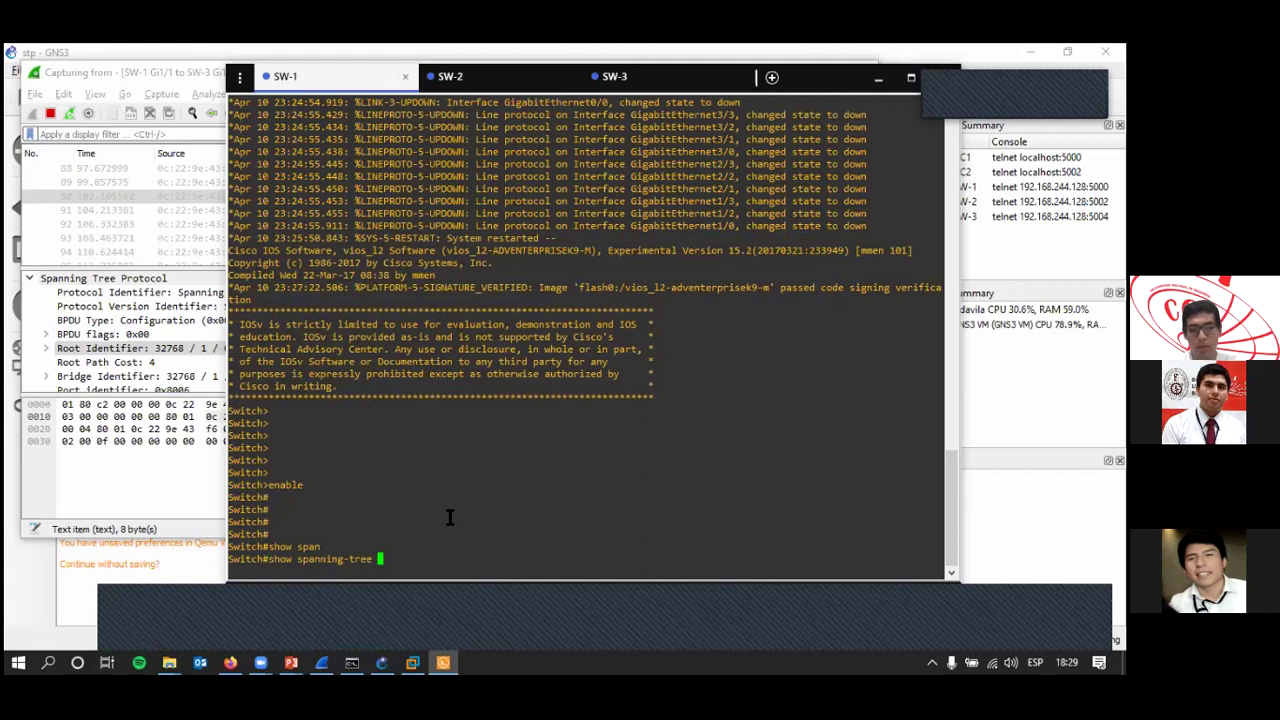
{"action": "key", "text": "Return"}
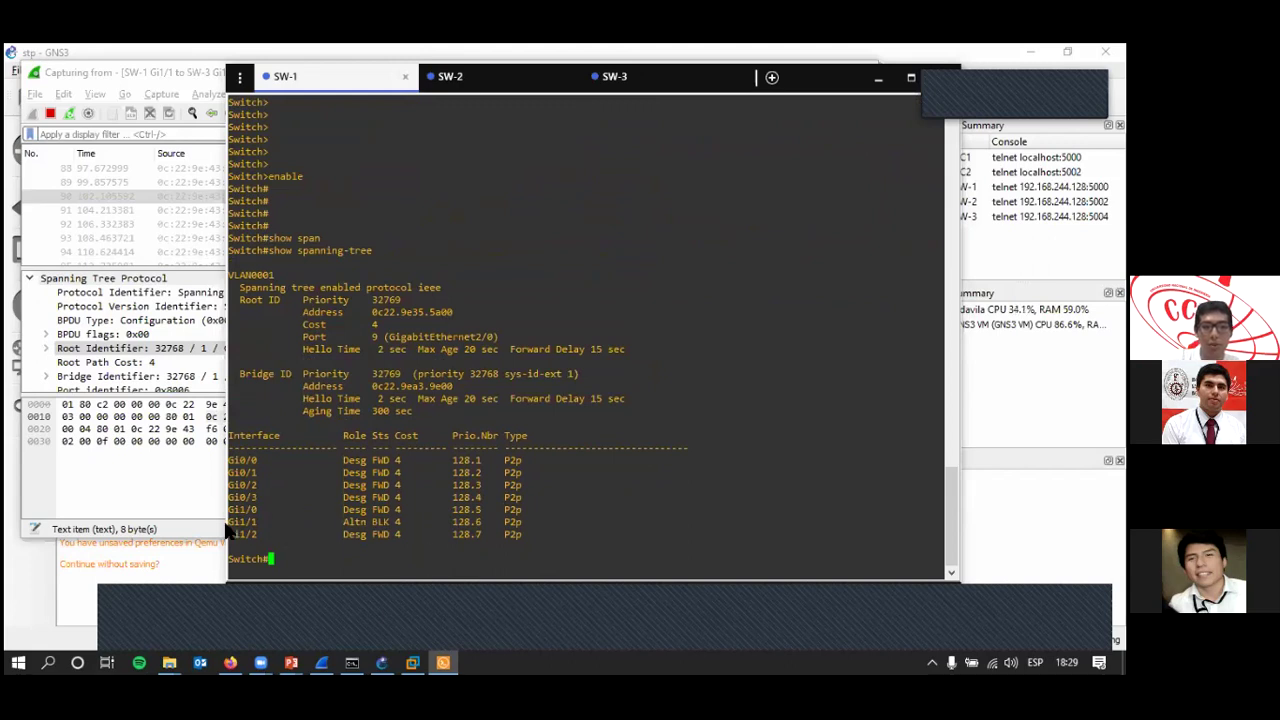
Examine the Gi1/1 entry and the port status column in SW-1's spanning-tree interface table.
{"action": "left_click_drag", "start_coordinate": [231, 521], "coordinate": [447, 522]}
{"action": "left_click", "coordinate": [386, 526]}
{"action": "left_click_drag", "start_coordinate": [377, 462], "coordinate": [389, 540]}
{"action": "left_click_drag", "start_coordinate": [233, 521], "coordinate": [287, 520]}
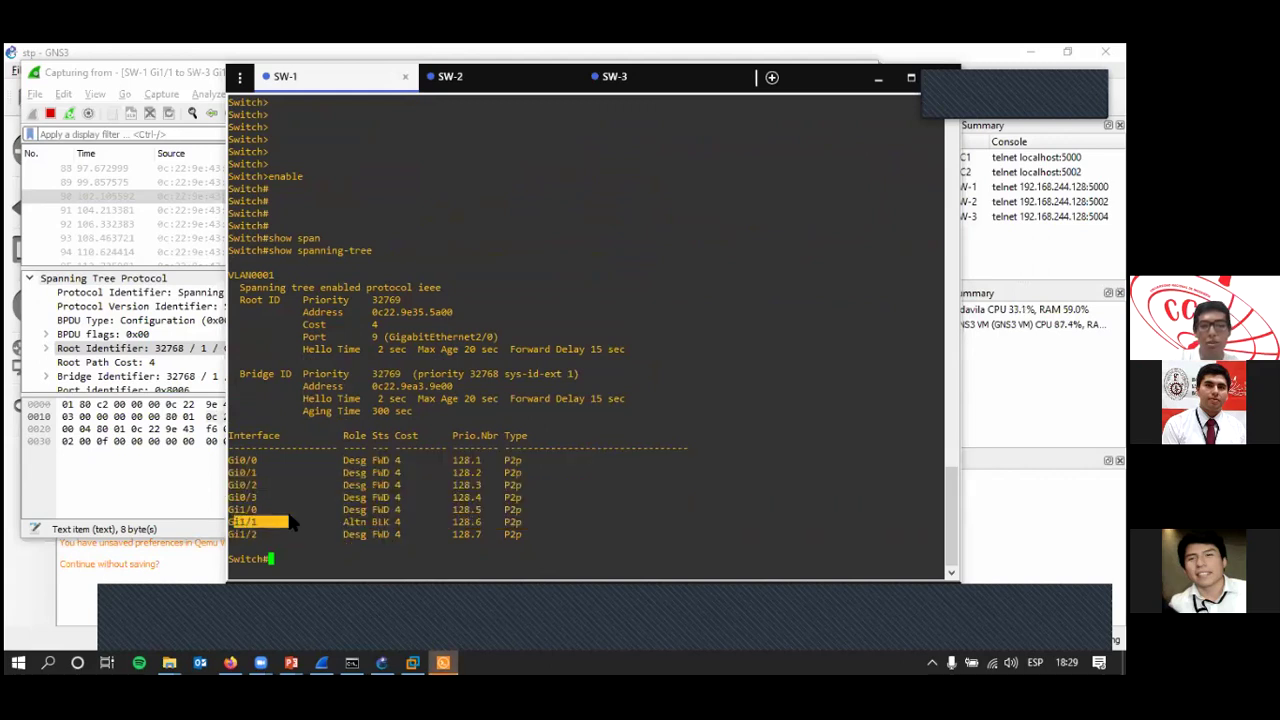
Review the port roles diagram on slide 19 of the Sesion 3 Redes LAN -P2 presentation in PowerPoint, then return to the SW-1 console in Solar-PuTTY.
{"action": "key", "text": "super+Tab"}
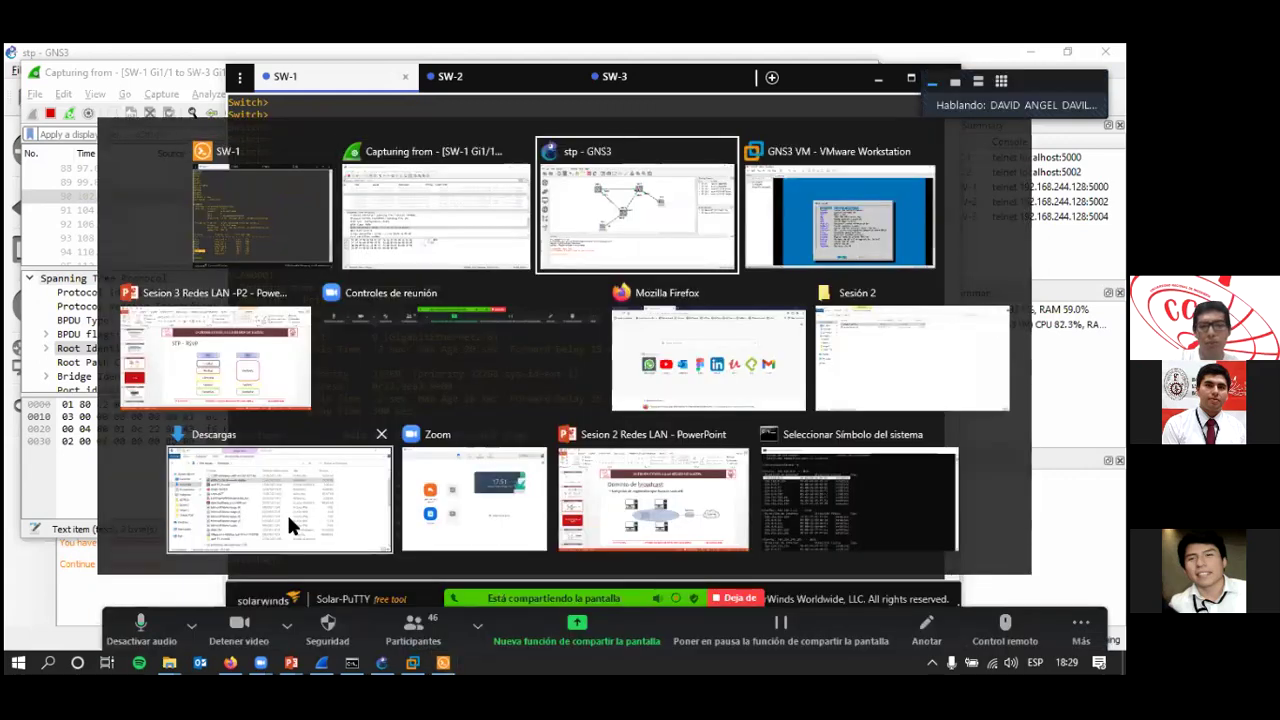
{"action": "key", "text": "Return"}
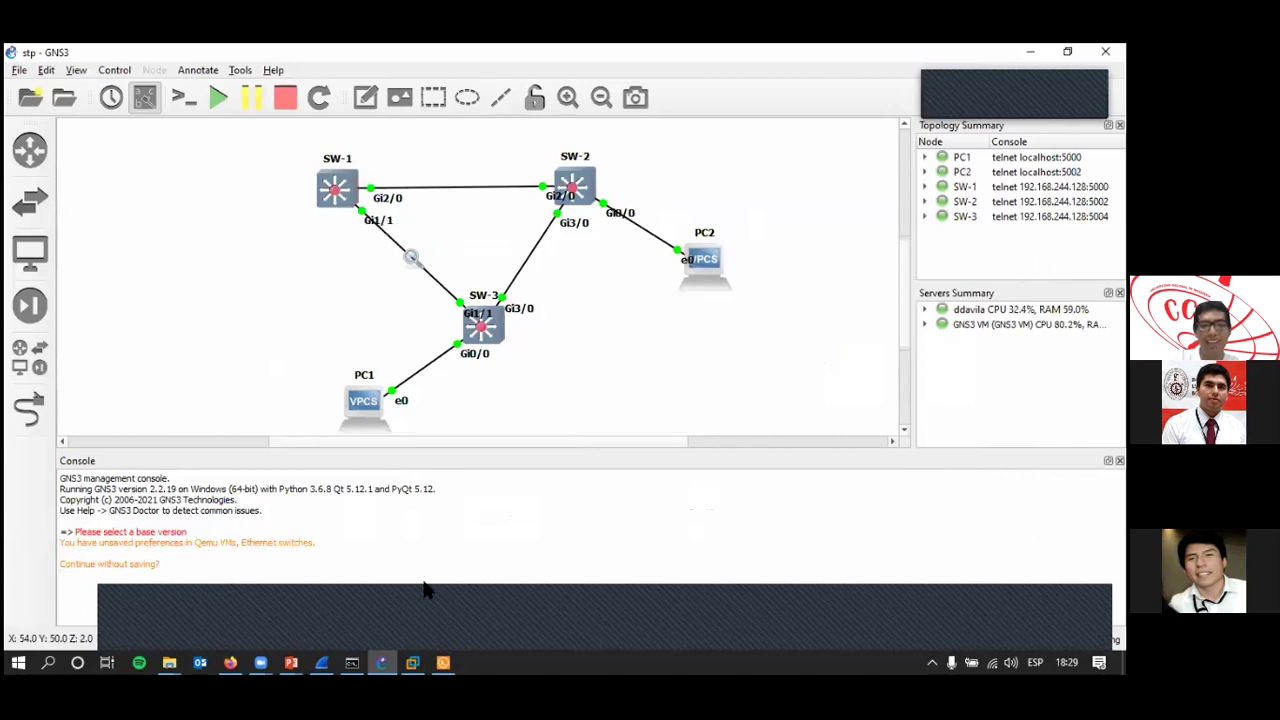
{"action": "left_click", "coordinate": [291, 662]}
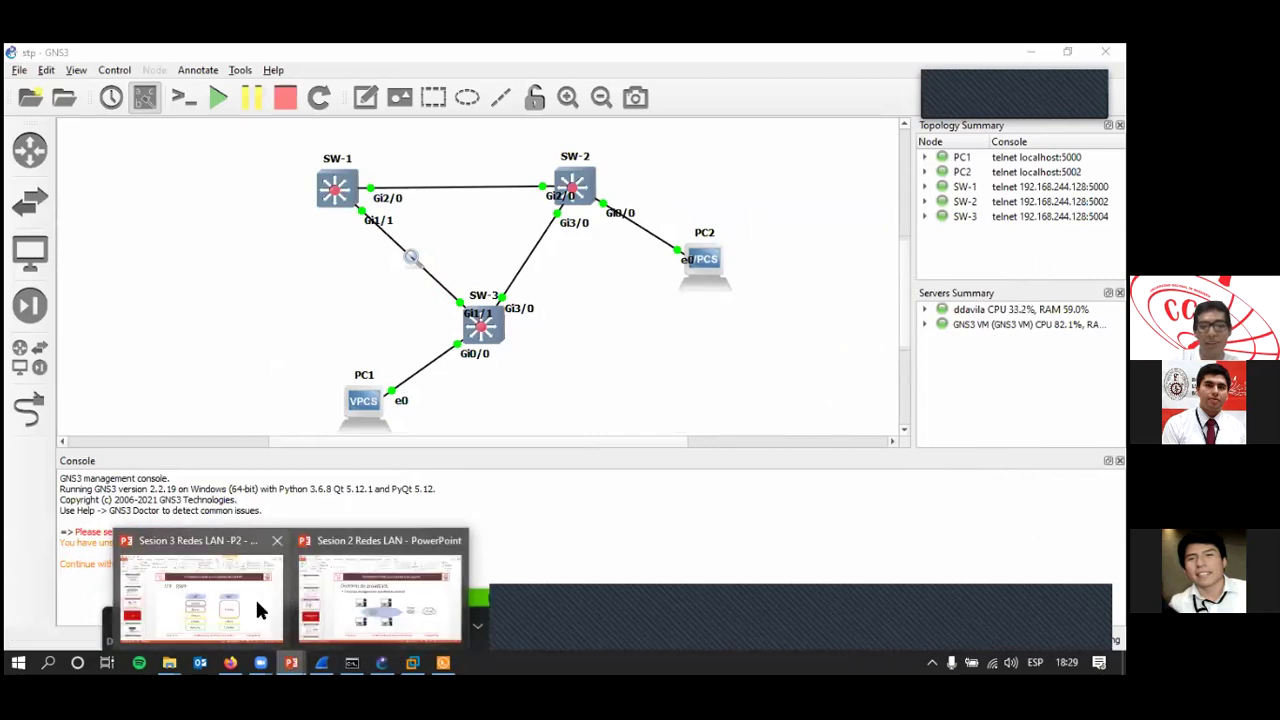
{"action": "left_click", "coordinate": [254, 598]}
{"action": "left_click", "coordinate": [74, 302]}
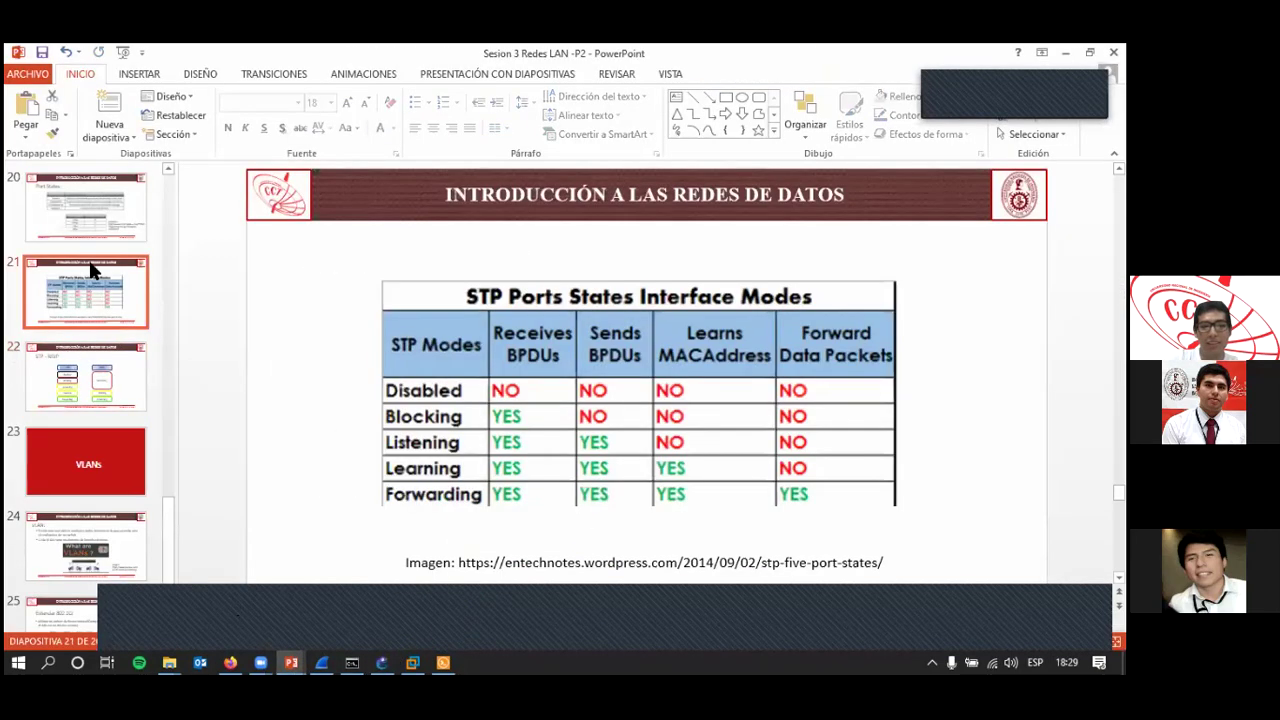
{"action": "scroll", "coordinate": [85, 350], "scroll_direction": "up", "scroll_amount": 2}
{"action": "left_click", "coordinate": [85, 240]}
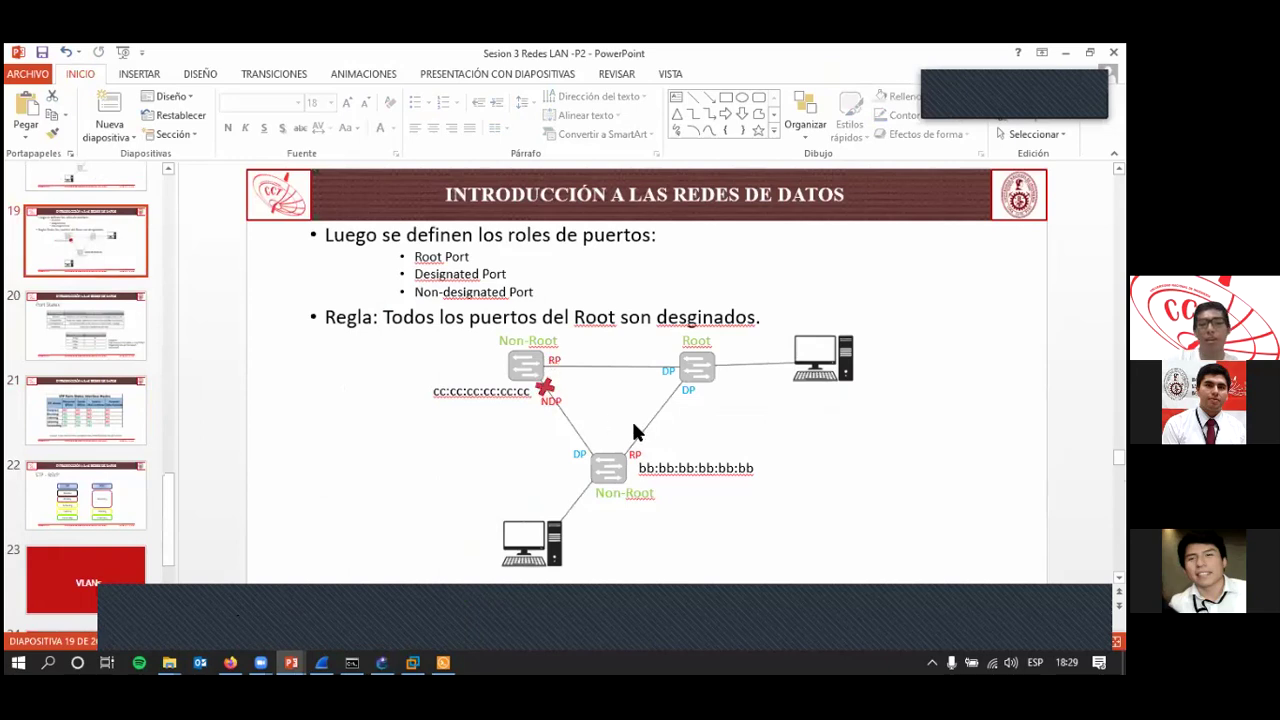
{"action": "key", "text": "alt+Tab"}
{"action": "key", "text": "alt+Tab"}
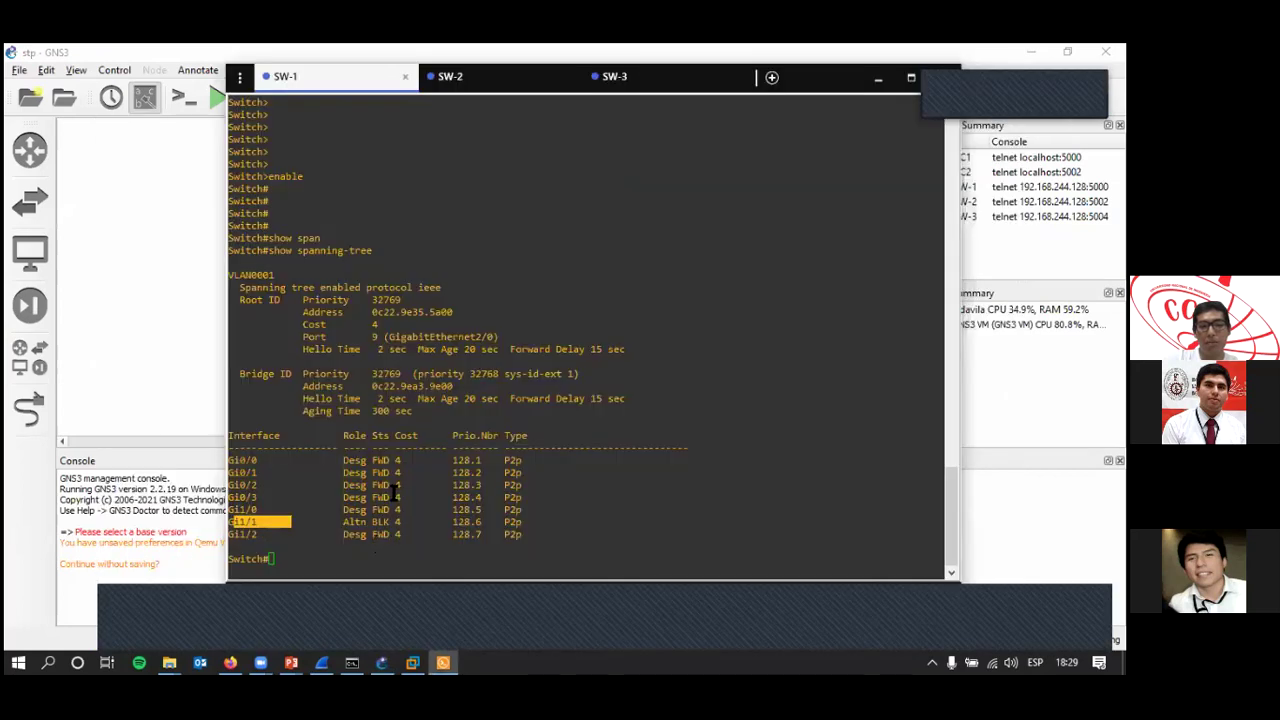
{"action": "left_click", "coordinate": [396, 491]}
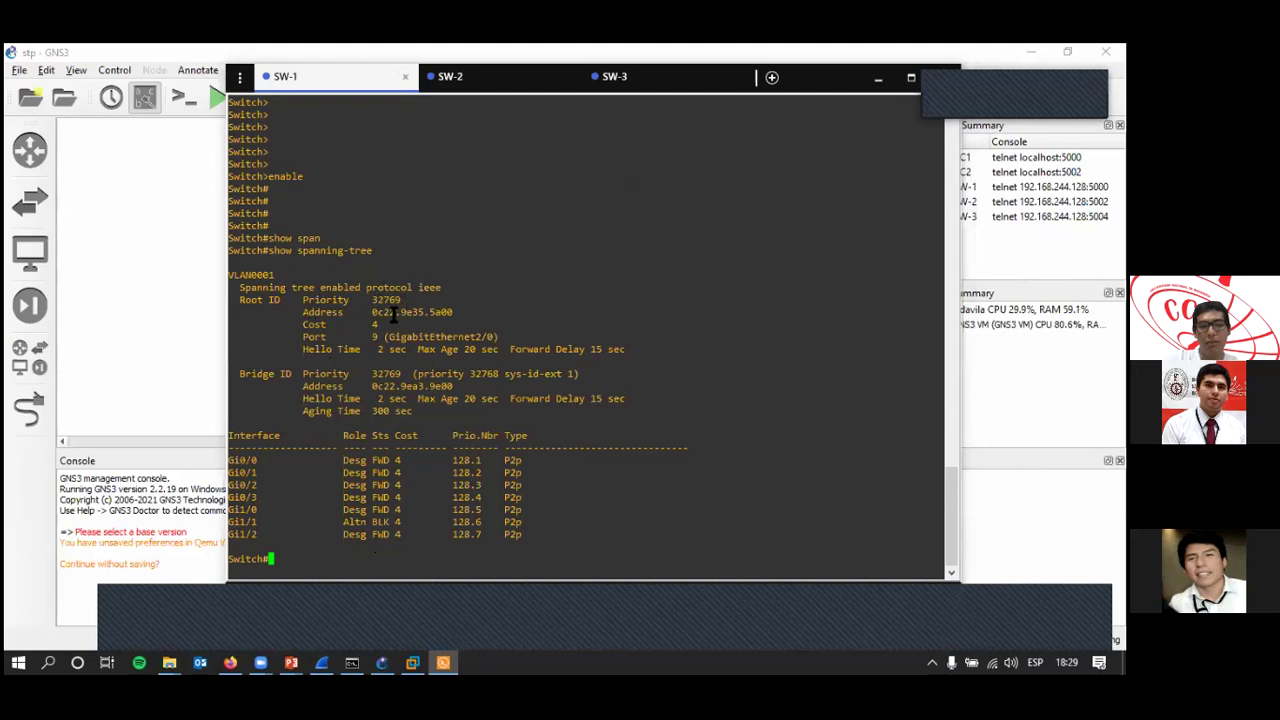
In the SW-2 console, enter privileged mode and display the switch's spanning-tree information with the show spanning-tree command.
{"action": "left_click", "coordinate": [500, 77]}
{"action": "key", "text": "Return"}
{"action": "type", "text": "en"}
{"action": "key", "text": "Return"}
{"action": "type", "text": "c"}
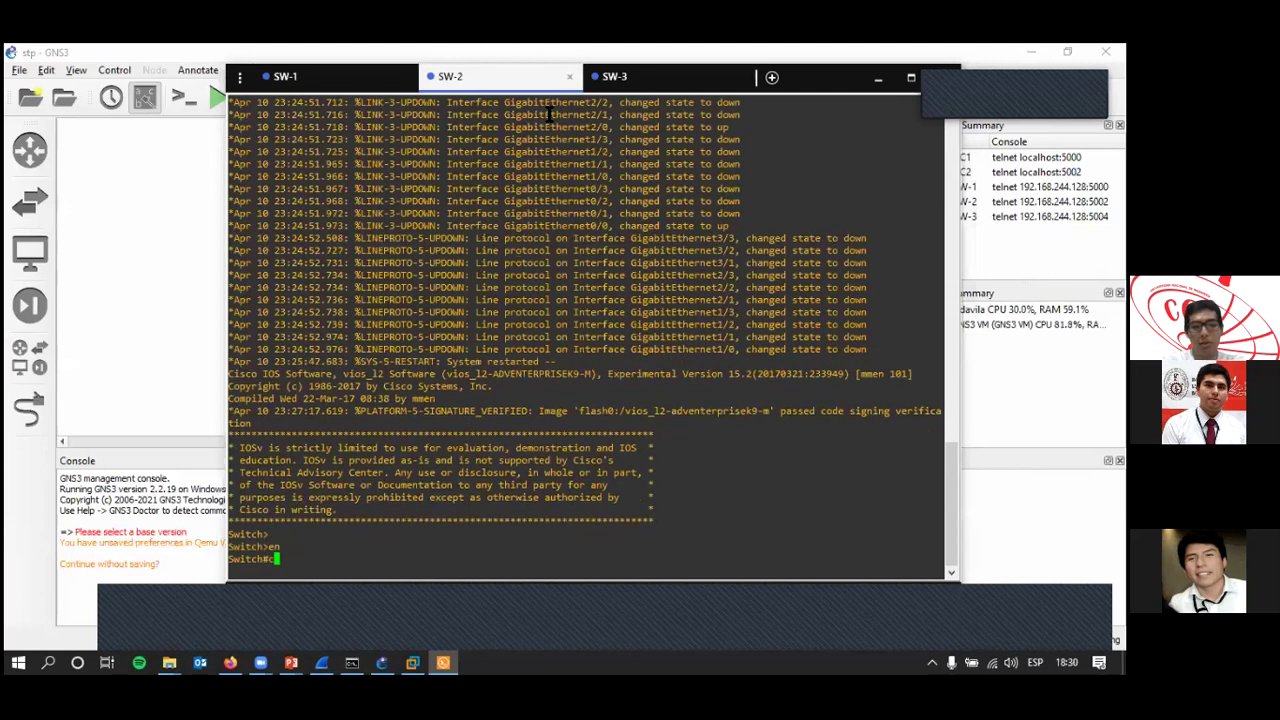
{"action": "type", "text": "h#show span"}
{"action": "key", "text": "Tab"}
{"action": "key", "text": "Return"}
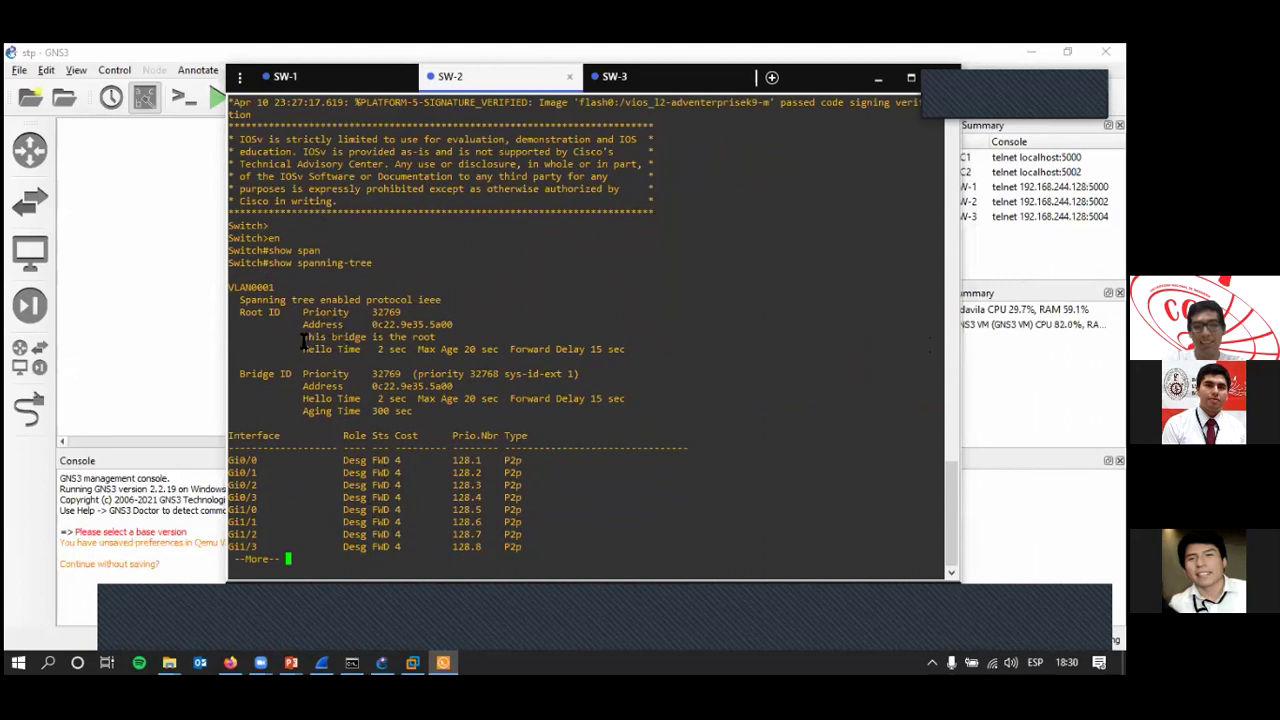
Examine the root bridge line in SW-2's spanning-tree output and locate SW-2 in the GNS3 topology.
{"action": "left_click_drag", "start_coordinate": [303, 342], "coordinate": [485, 342]}
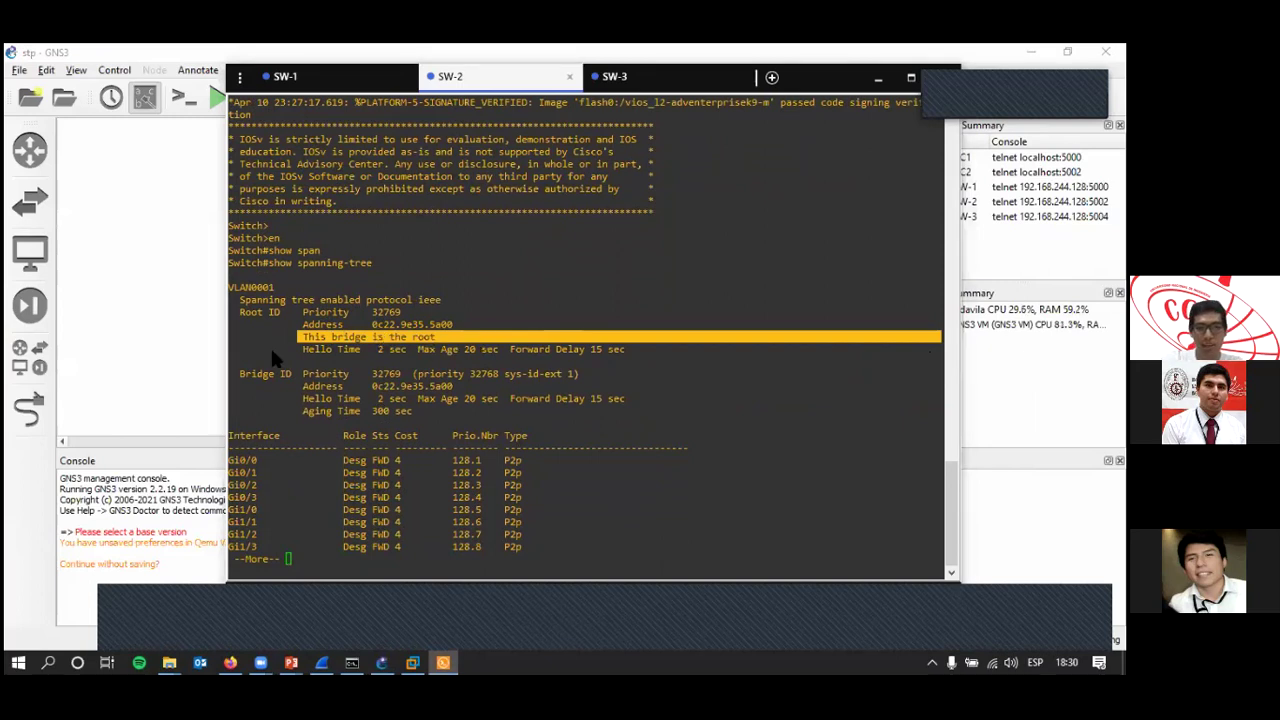
{"action": "left_click", "coordinate": [226, 338]}
{"action": "left_click", "coordinate": [570, 193]}
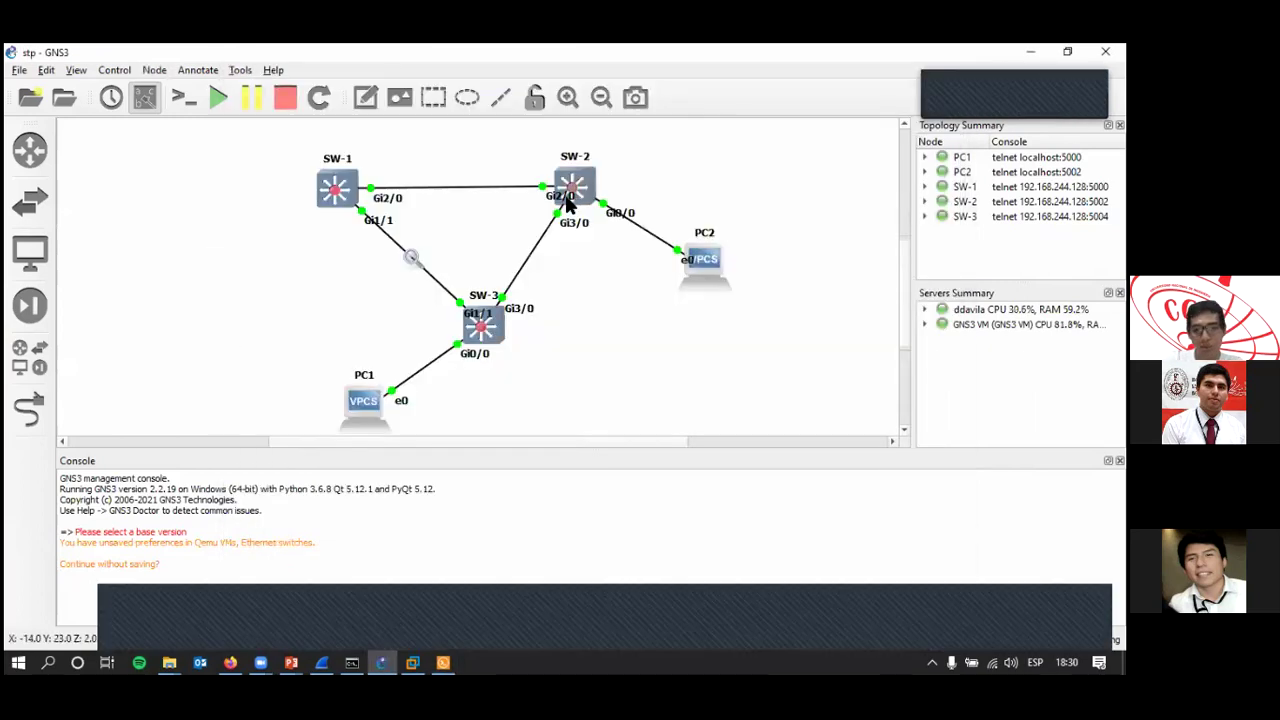
{"action": "left_click", "coordinate": [451, 545]}
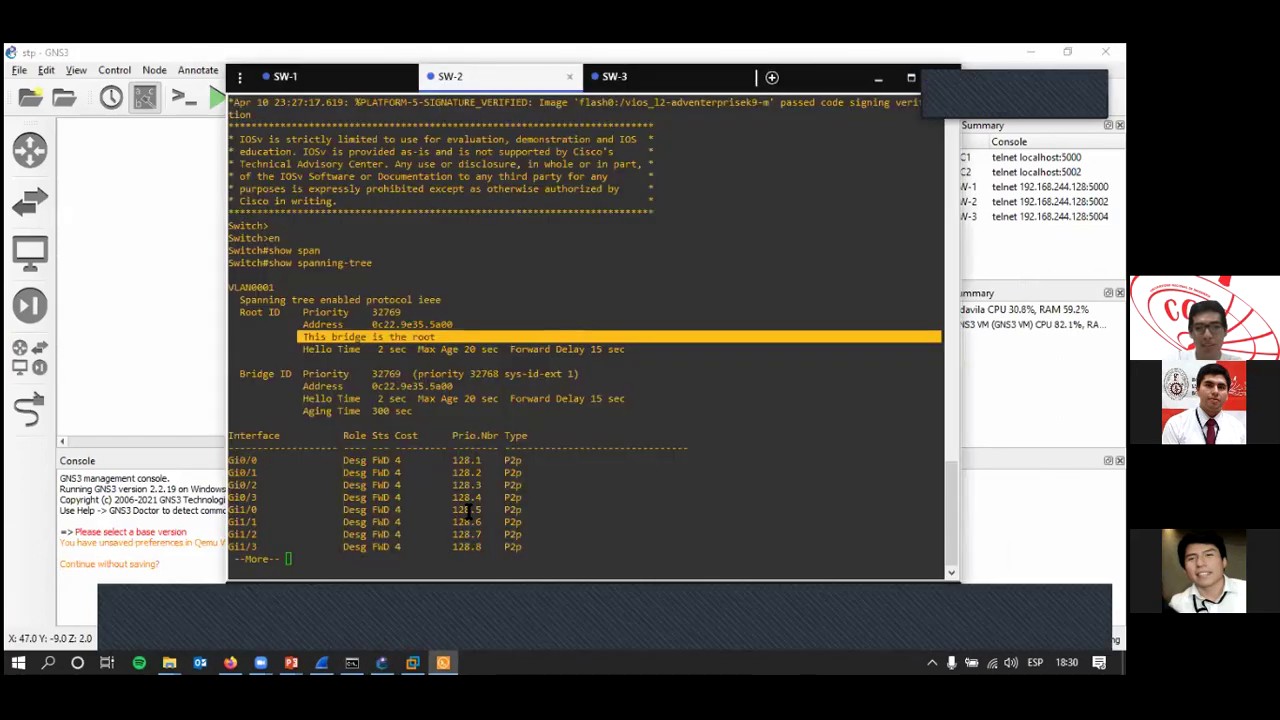
Compare the Root ID priority in the spanning-tree outputs of SW-2 and SW-1.
{"action": "left_click", "coordinate": [380, 325]}
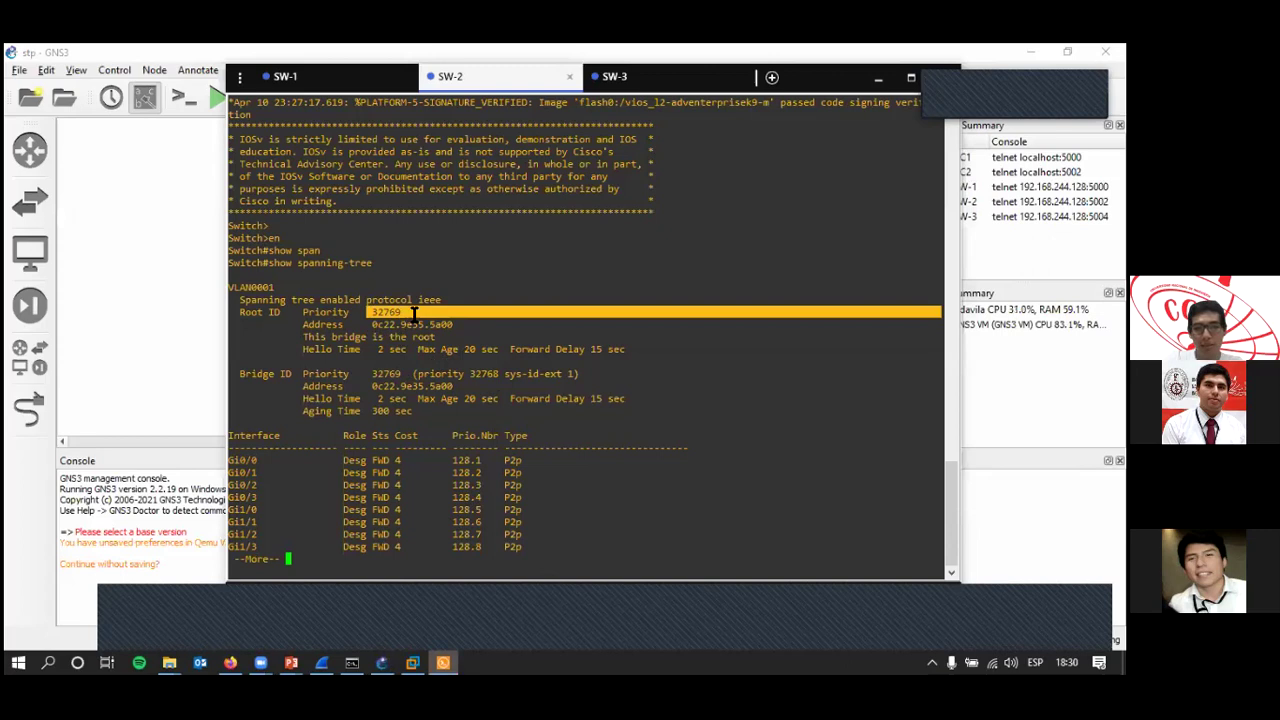
{"action": "left_click", "coordinate": [343, 77]}
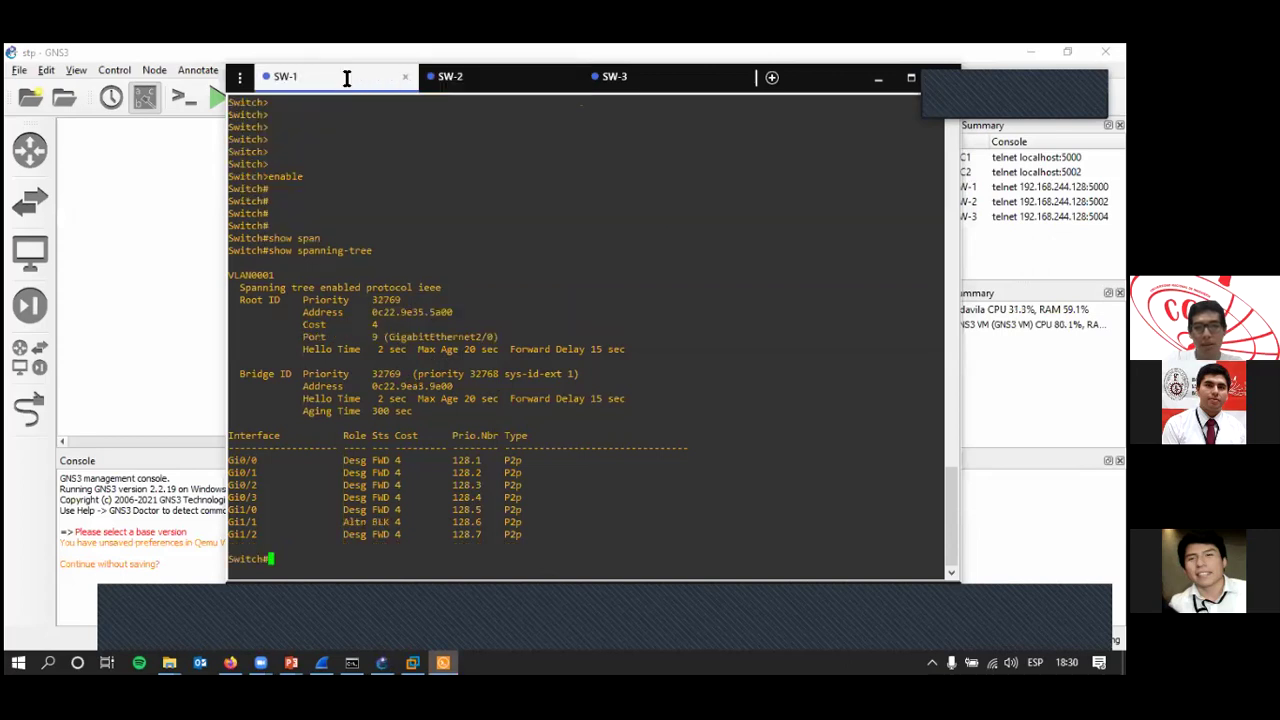
{"action": "left_click_drag", "start_coordinate": [378, 302], "coordinate": [940, 301]}
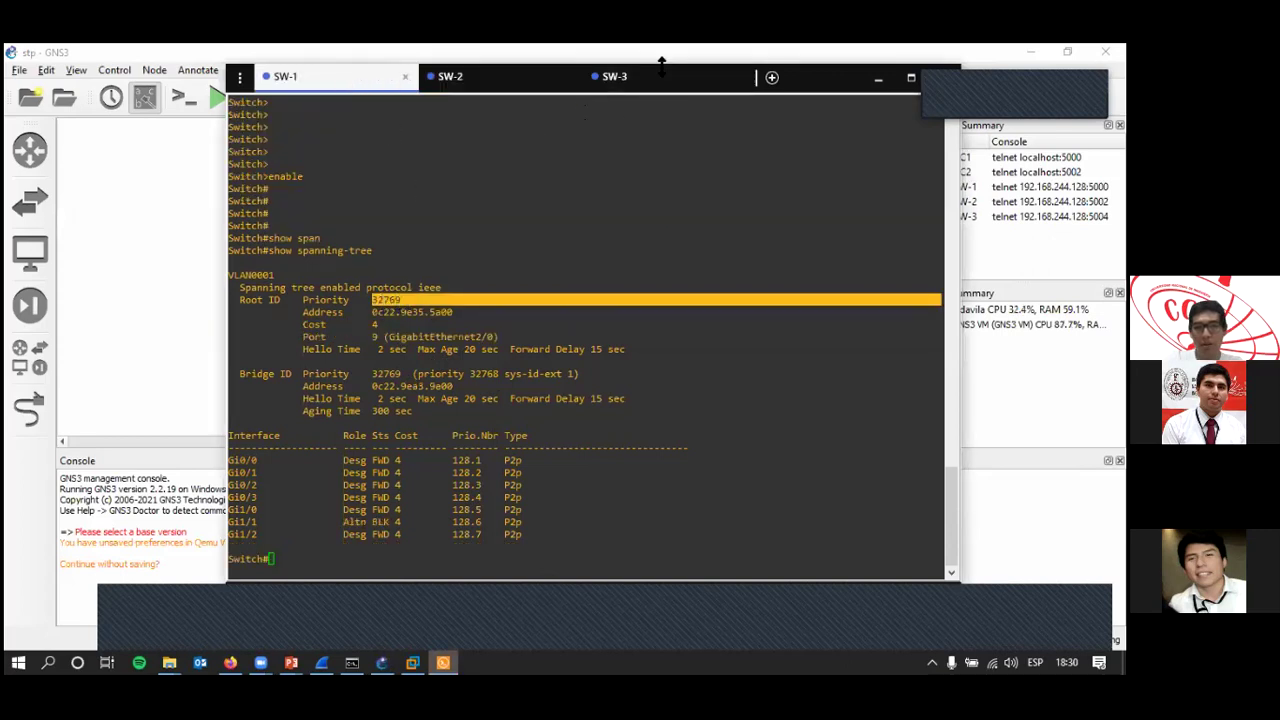
In the SW-3 console, enter privileged mode and display the switch's spanning-tree information with the show span command.
{"action": "left_click", "coordinate": [630, 80]}
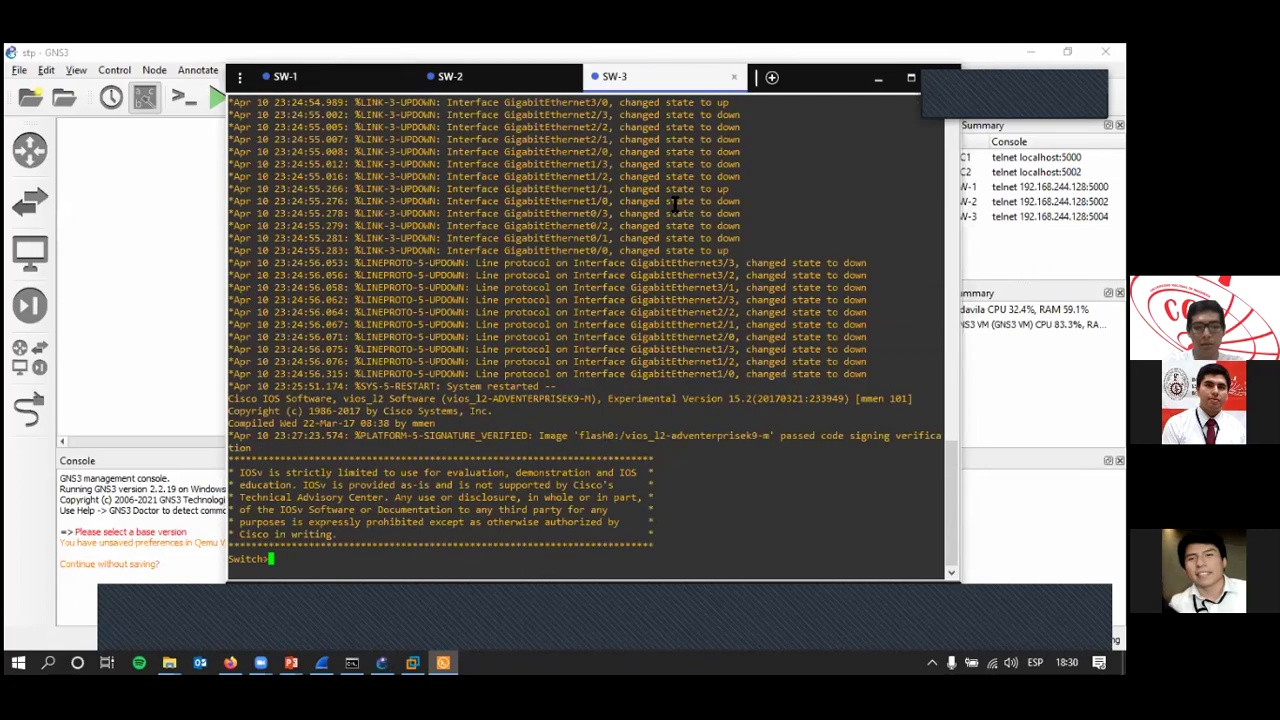
{"action": "key", "text": "Return"}
{"action": "key", "text": "Return"}
{"action": "type", "text": "en"}
{"action": "key", "text": "Return"}
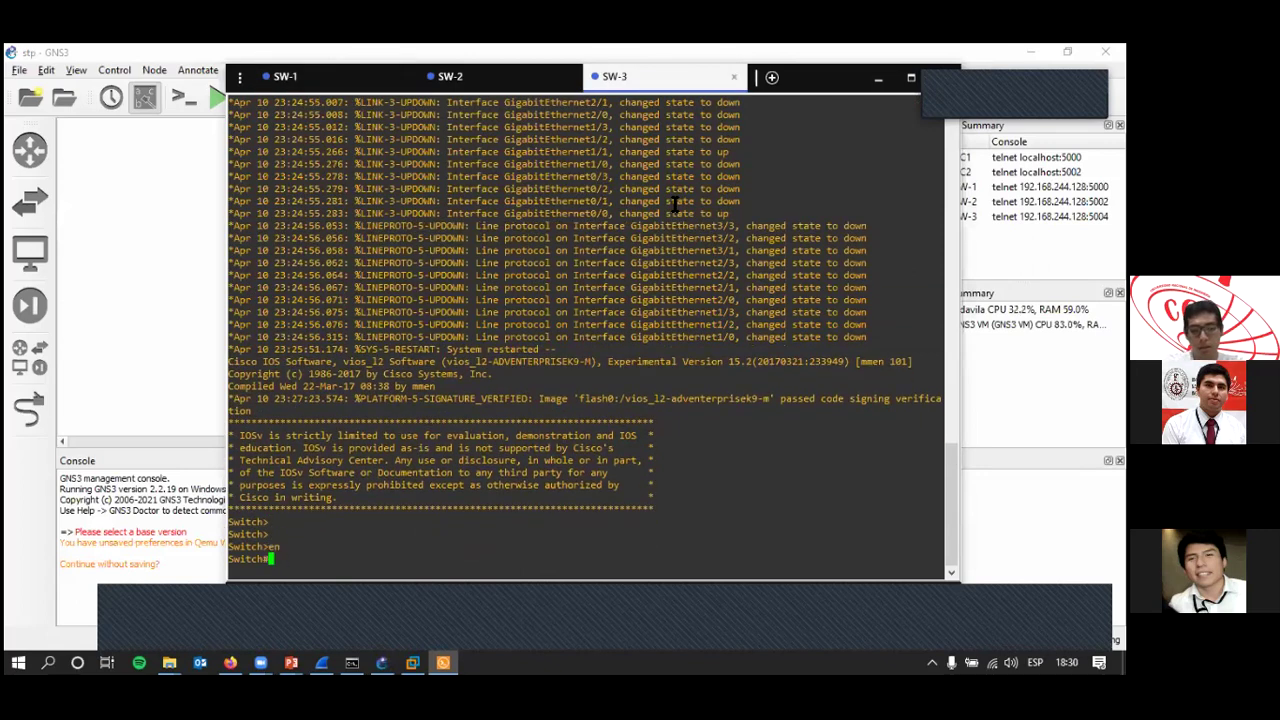
{"action": "type", "text": "show spa"}
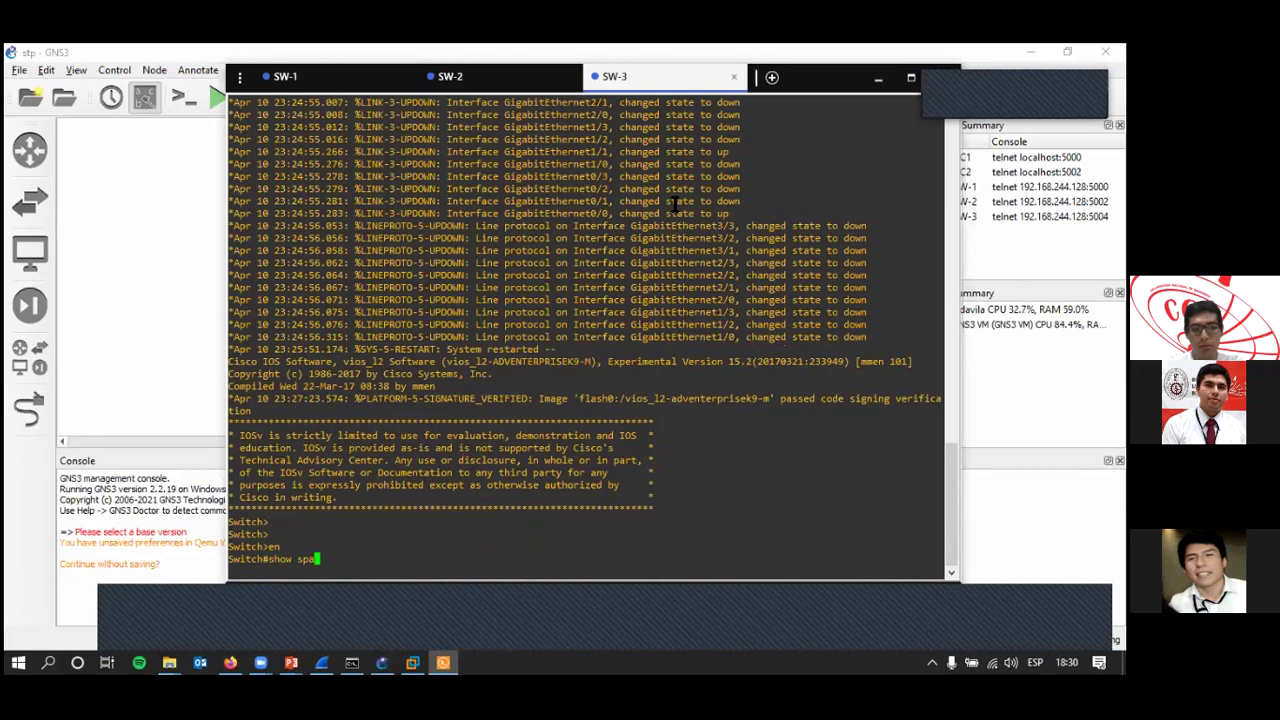
{"action": "type", "text": "n"}
{"action": "key", "text": "Return"}
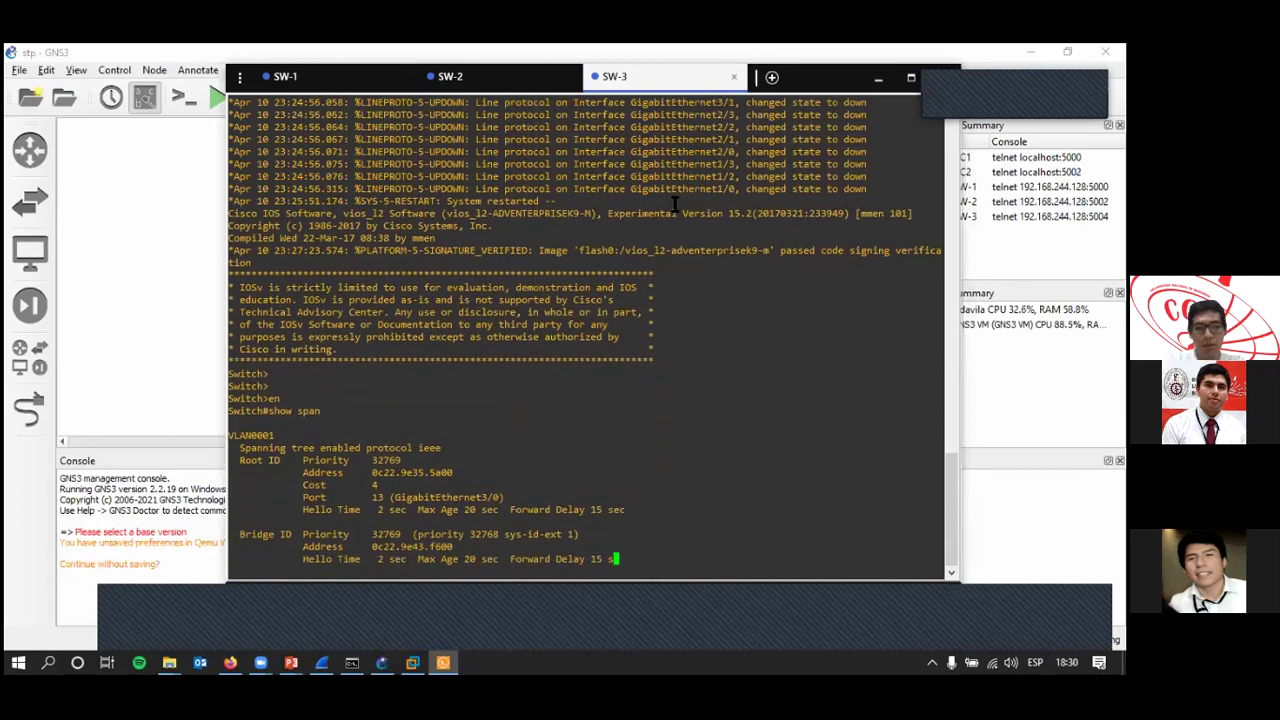
Examine the Root ID section of SW-3's spanning-tree output and compare it with the one on SW-2.
{"action": "left_click_drag", "start_coordinate": [372, 312], "coordinate": [420, 311]}
{"action": "left_click", "coordinate": [401, 340]}
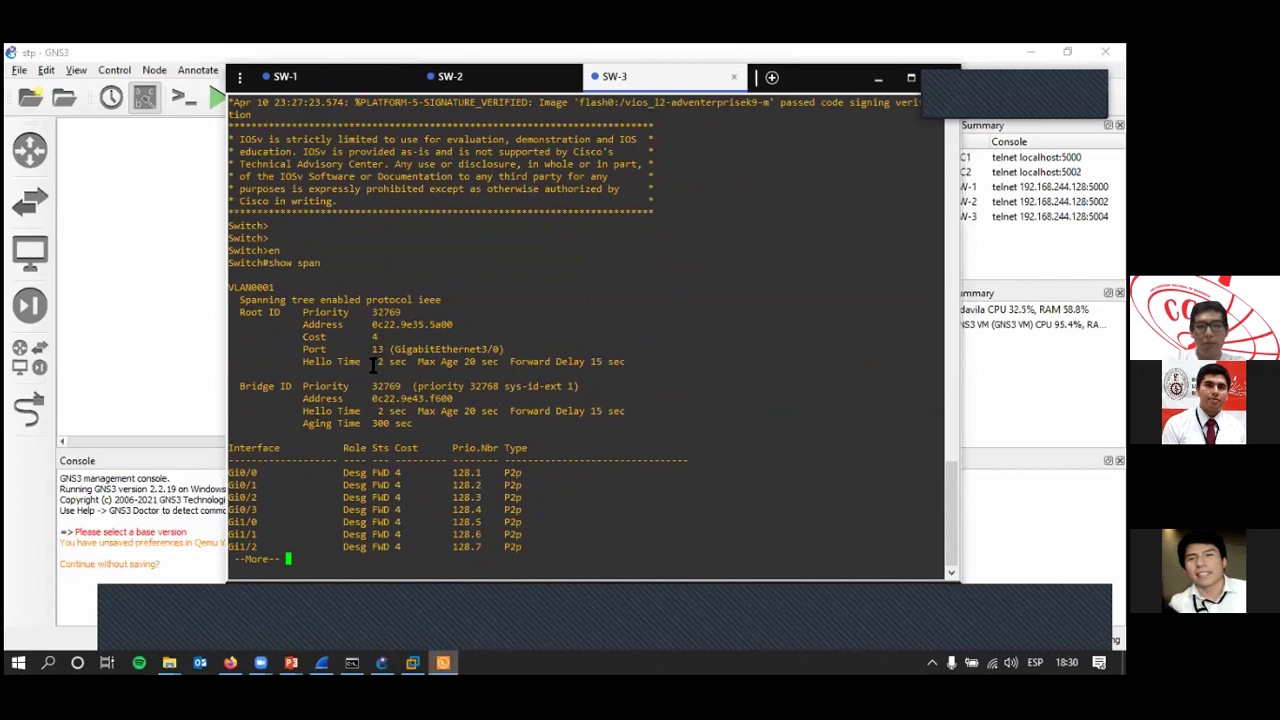
{"action": "left_click_drag", "start_coordinate": [311, 356], "coordinate": [446, 366]}
{"action": "left_click", "coordinate": [459, 370]}
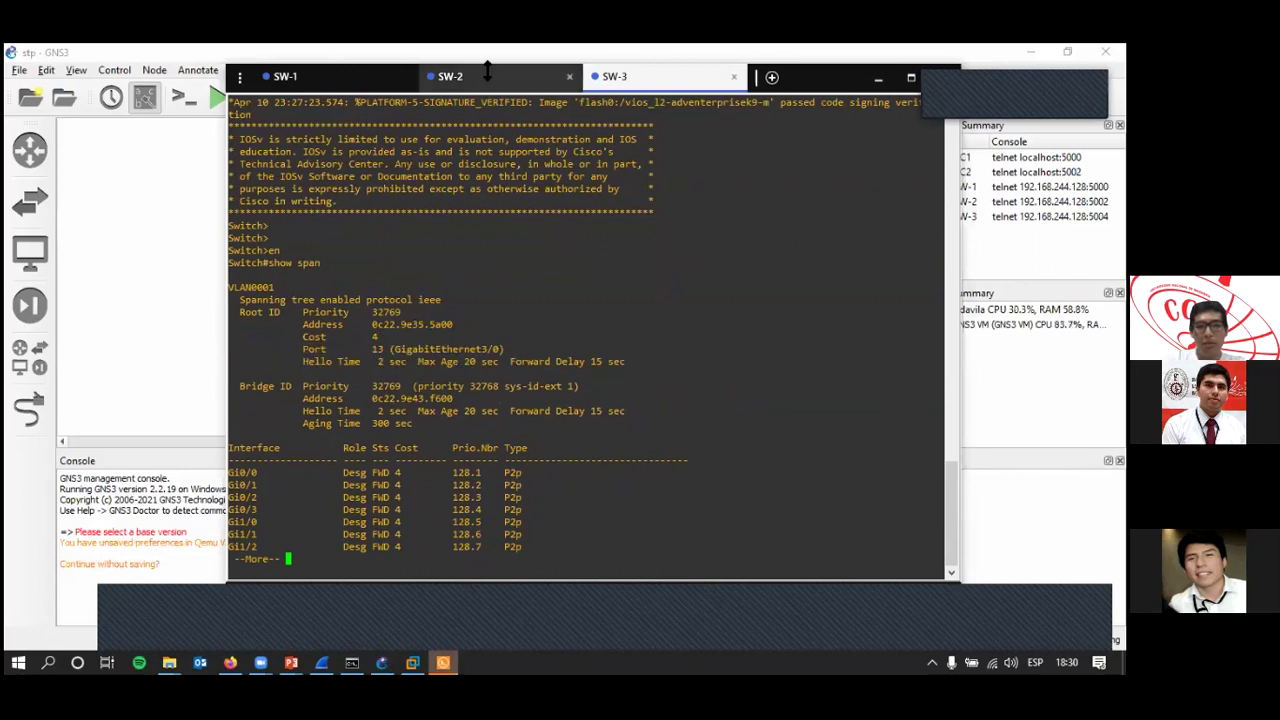
{"action": "left_click", "coordinate": [485, 76]}
{"action": "left_click_drag", "start_coordinate": [340, 343], "coordinate": [447, 333]}
{"action": "left_click", "coordinate": [447, 333]}
{"action": "left_click", "coordinate": [650, 86]}
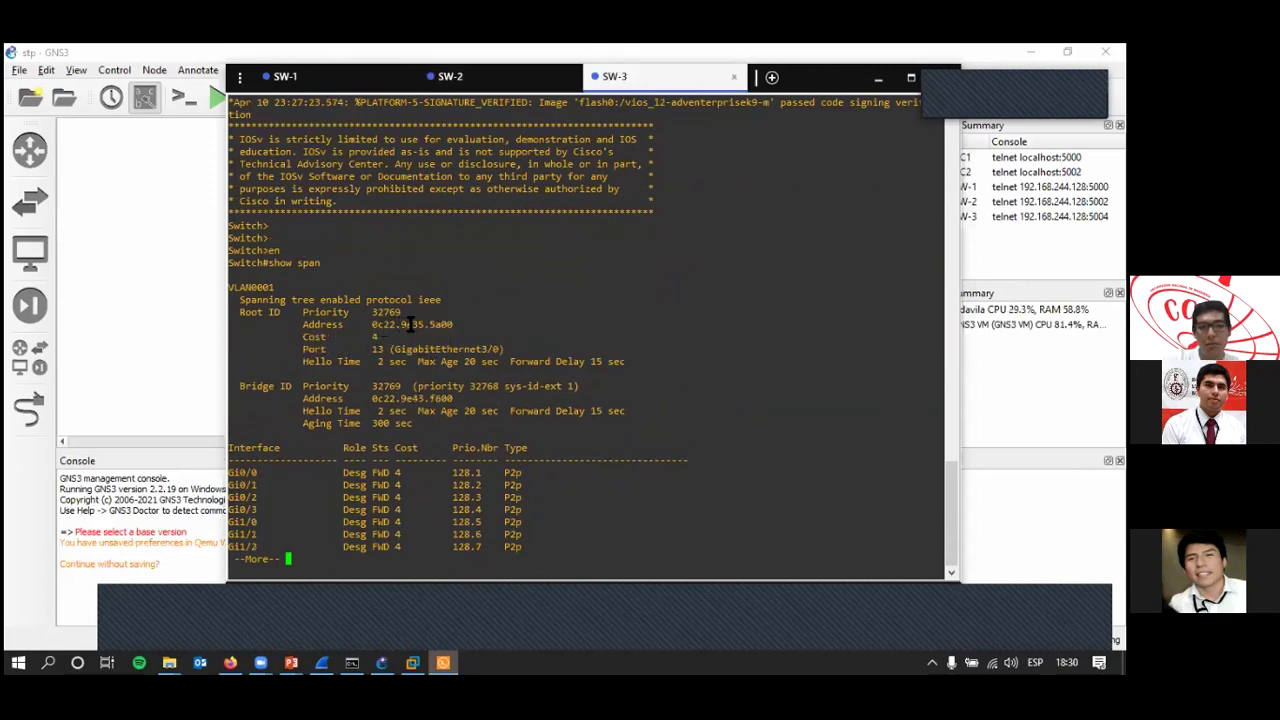
Compare the Root ID address across the spanning-tree outputs of SW-2, SW-1 and SW-3.
{"action": "left_click", "coordinate": [450, 76]}
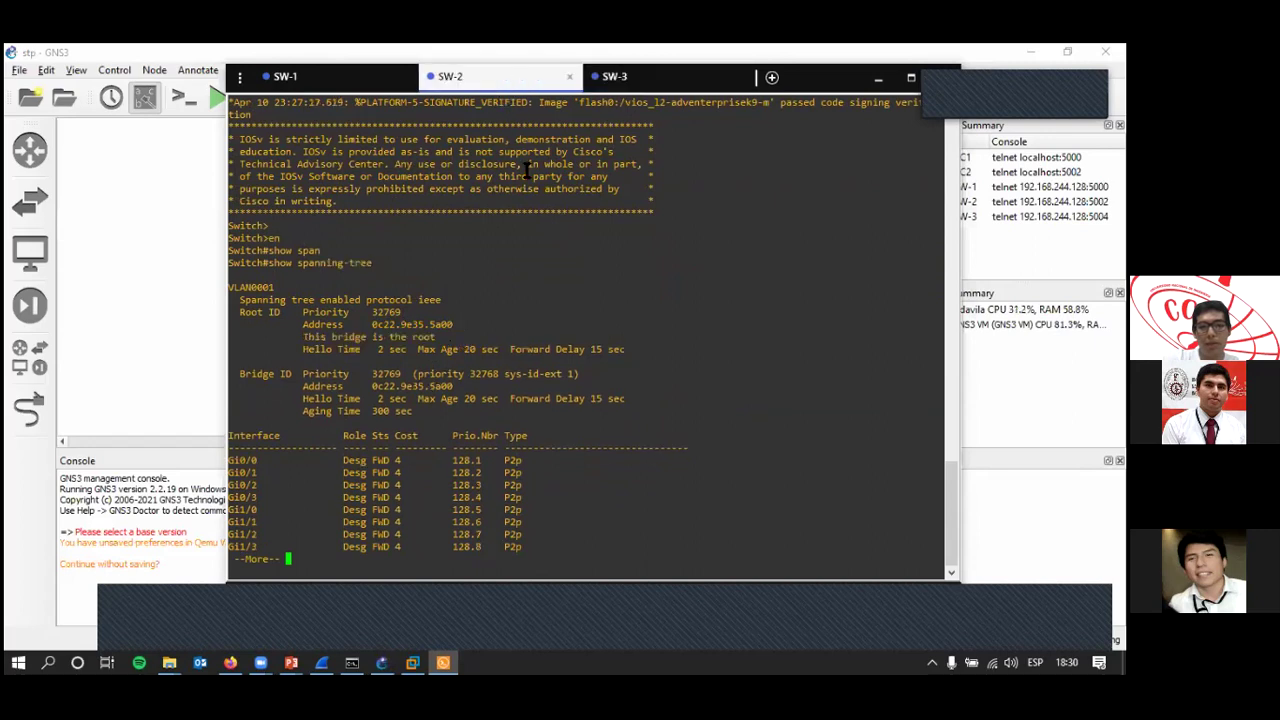
{"action": "left_click_drag", "start_coordinate": [424, 324], "coordinate": [374, 325]}
{"action": "left_click", "coordinate": [285, 76]}
{"action": "triple_click", "coordinate": [405, 312]}
{"action": "left_click", "coordinate": [410, 313]}
{"action": "double_click", "coordinate": [416, 313]}
{"action": "left_click", "coordinate": [410, 312]}
{"action": "double_click", "coordinate": [405, 312]}
{"action": "left_click", "coordinate": [405, 313]}
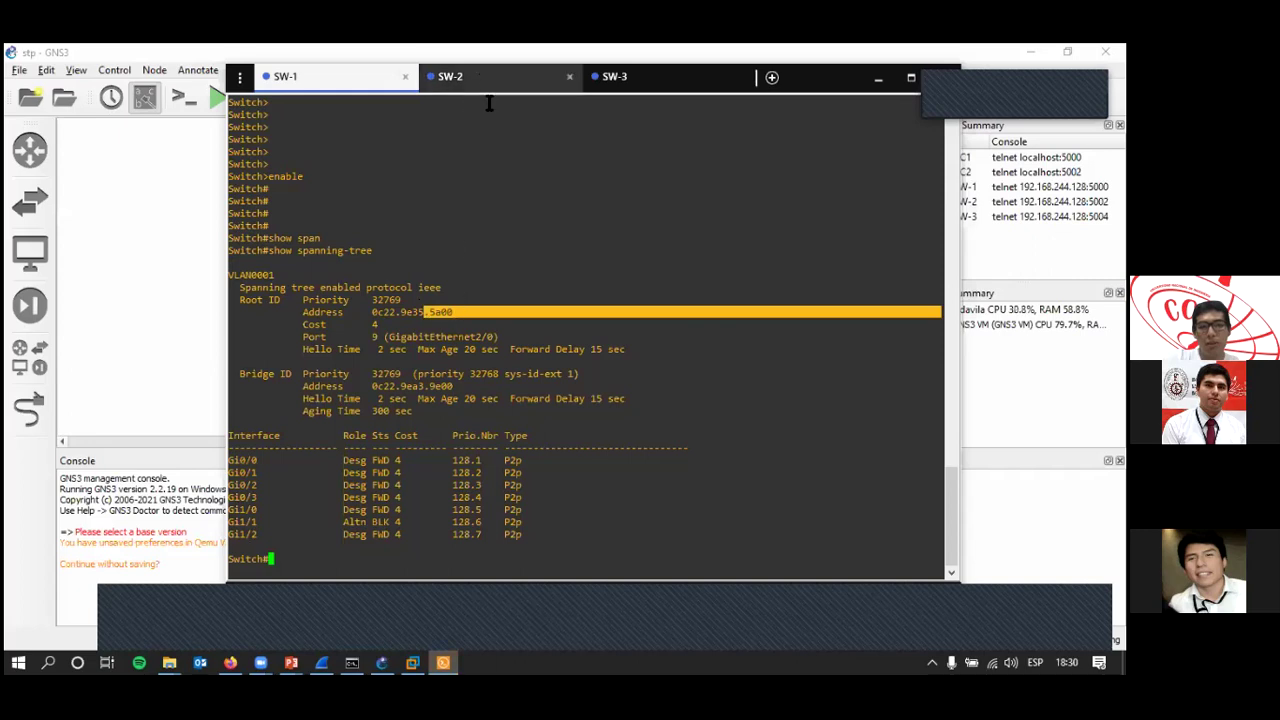
{"action": "left_click", "coordinate": [470, 77]}
{"action": "left_click_drag", "start_coordinate": [426, 324], "coordinate": [457, 323]}
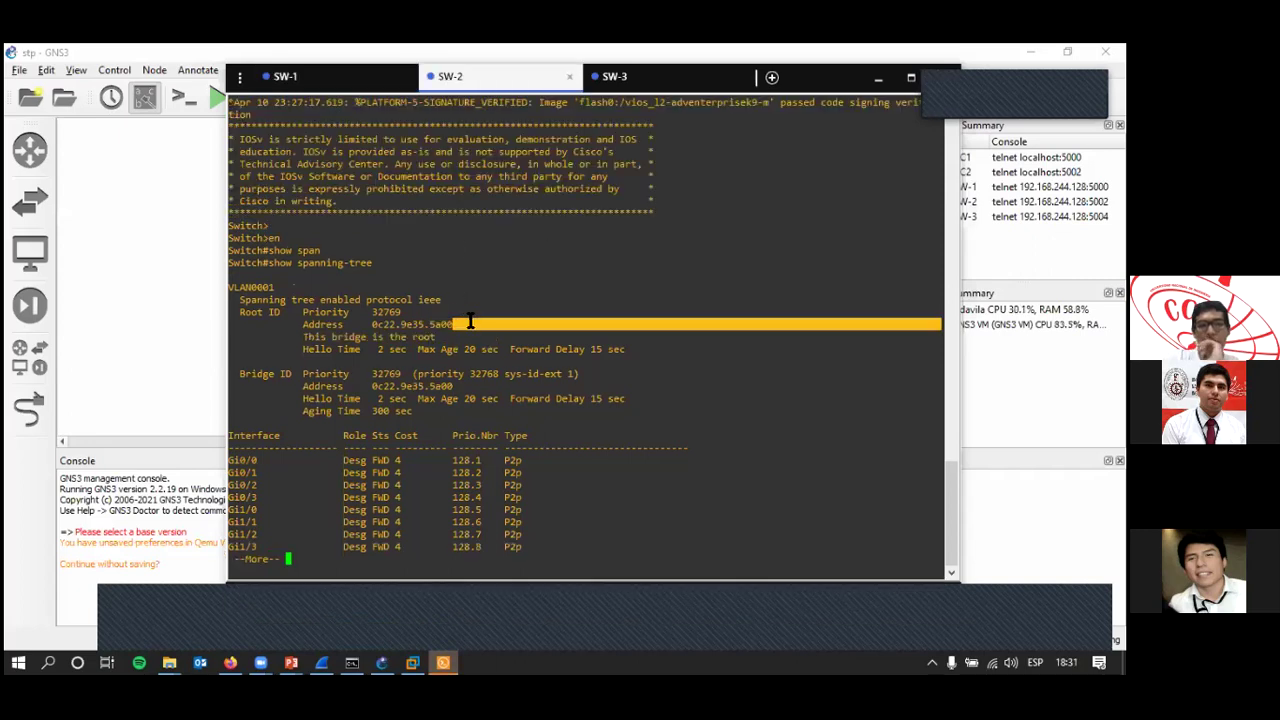
{"action": "left_click", "coordinate": [466, 323]}
{"action": "left_click", "coordinate": [655, 80]}
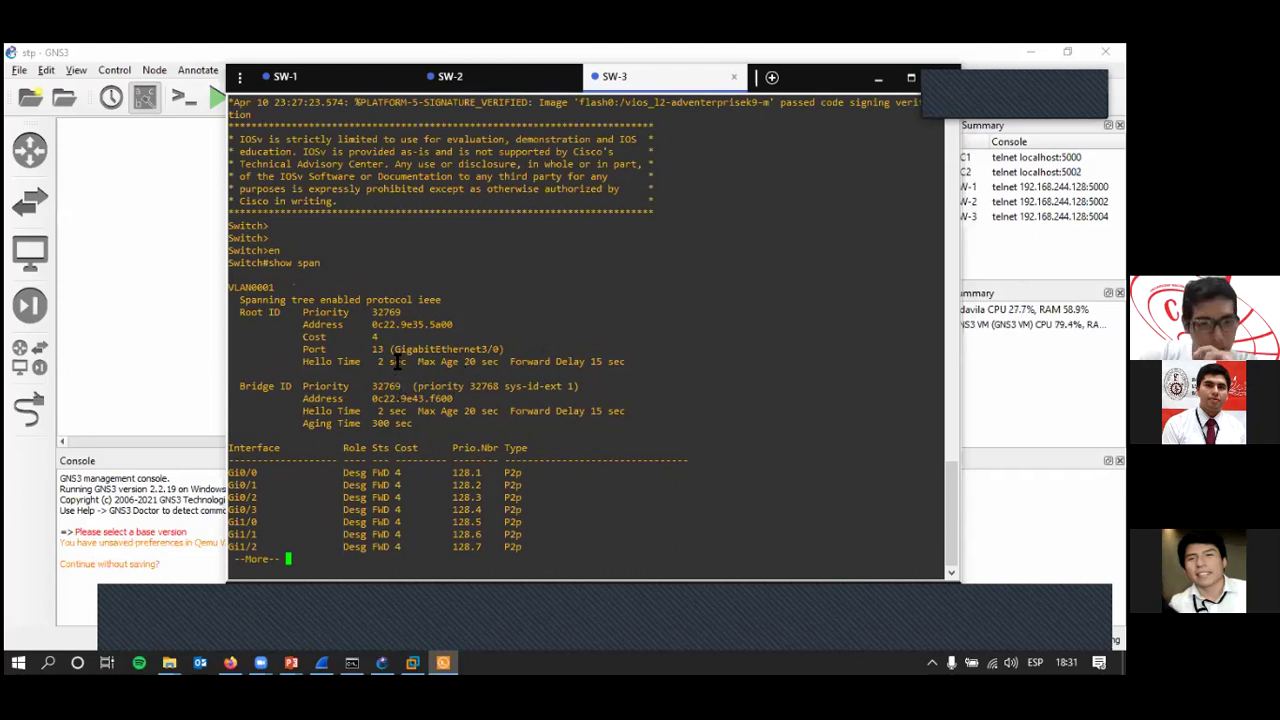
Alternate between the SW-2 and SW-1 consoles to compare their spanning-tree outputs.
{"action": "left_click", "coordinate": [487, 78]}
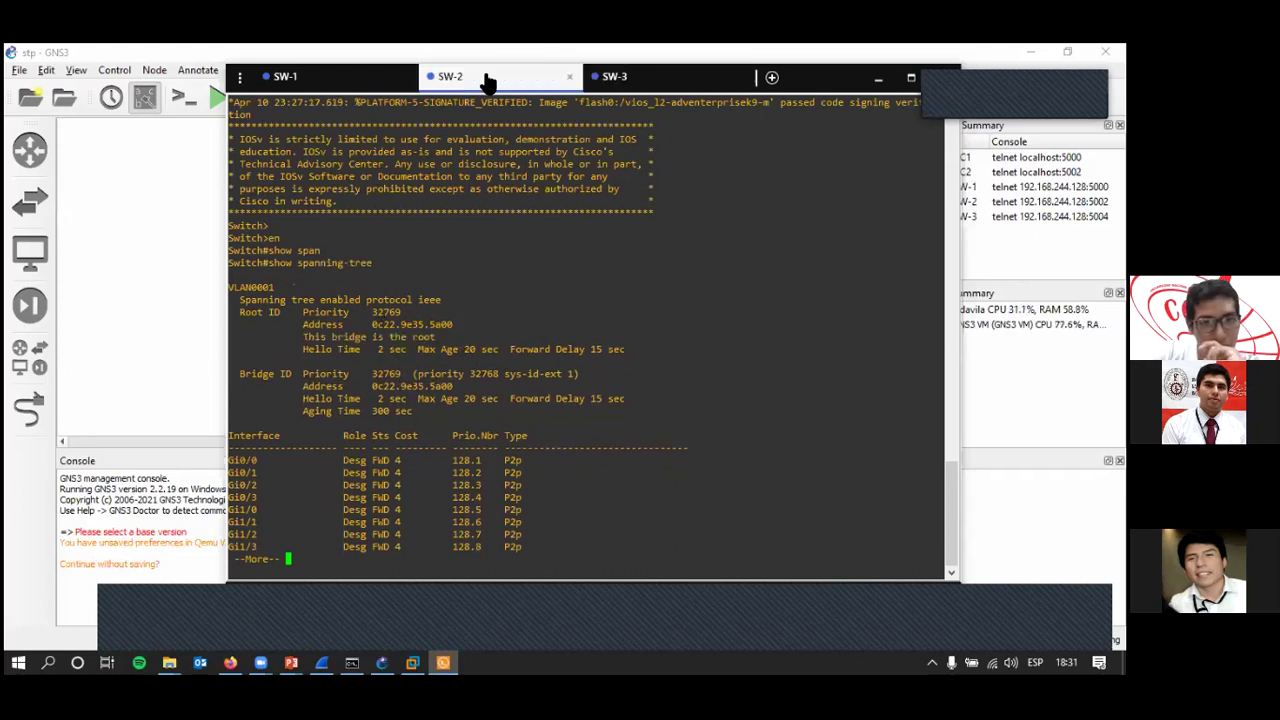
{"action": "left_click", "coordinate": [329, 80]}
{"action": "left_click", "coordinate": [452, 80]}
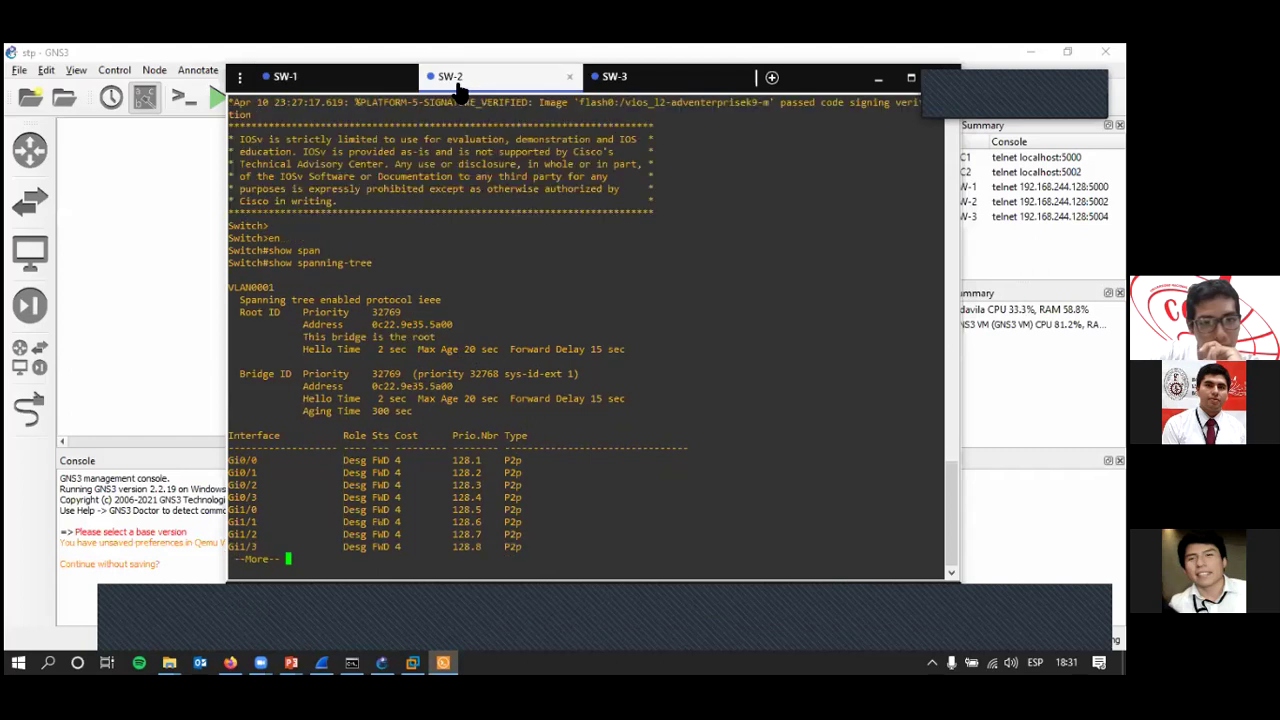
{"action": "left_click", "coordinate": [329, 84]}
{"action": "left_click", "coordinate": [491, 84]}
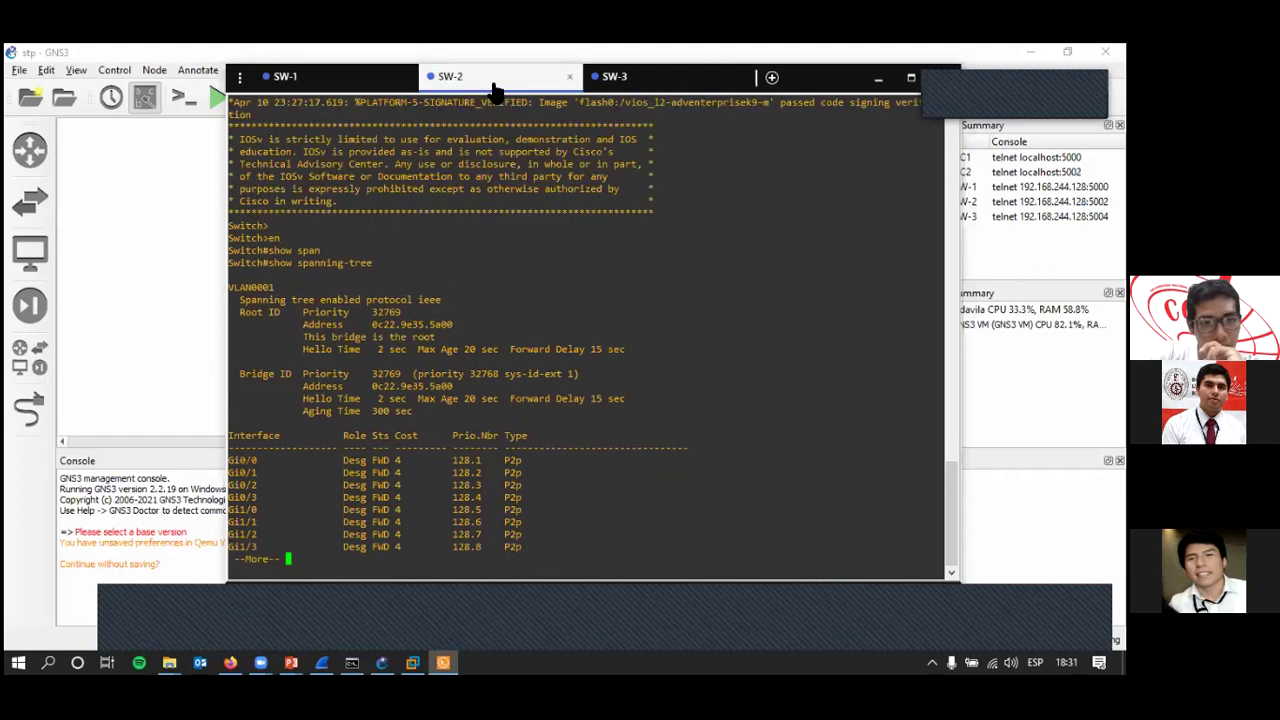
{"action": "left_click", "coordinate": [284, 86]}
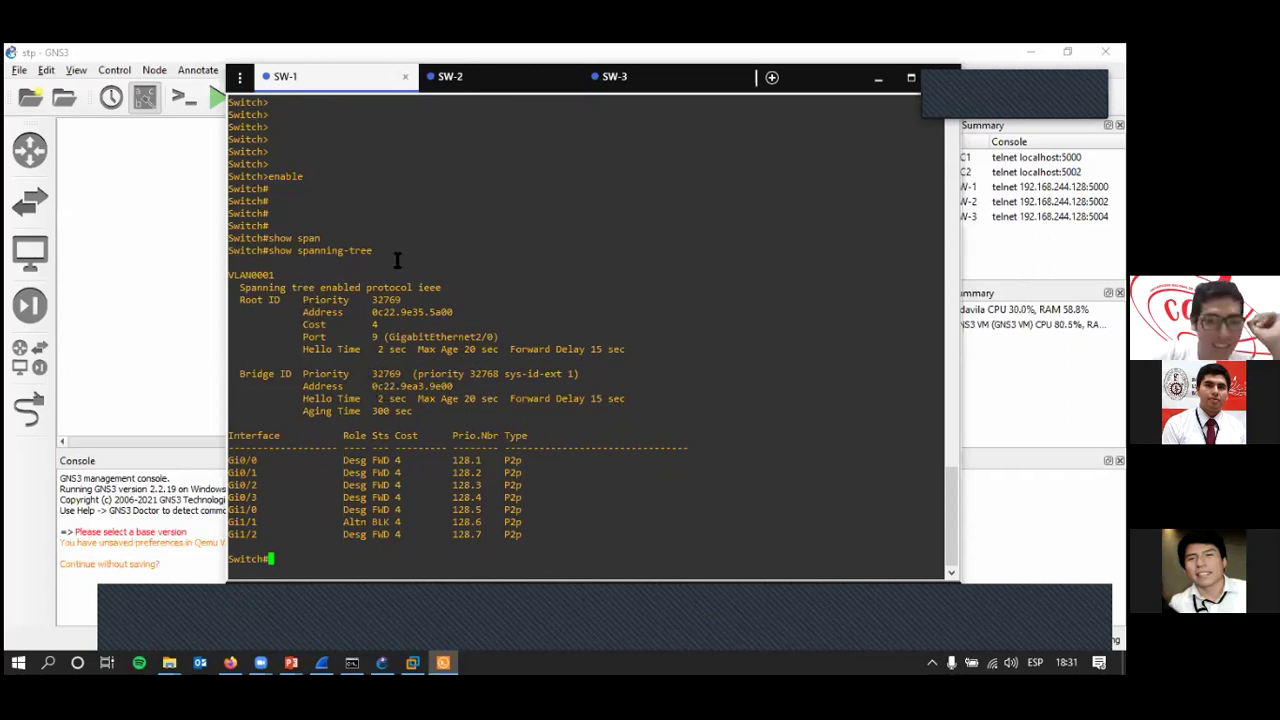
Examine the priority and address in the Root ID and Bridge ID sections of SW-1's spanning-tree output.
{"action": "left_click_drag", "start_coordinate": [241, 300], "coordinate": [630, 352]}
{"action": "left_click", "coordinate": [353, 334]}
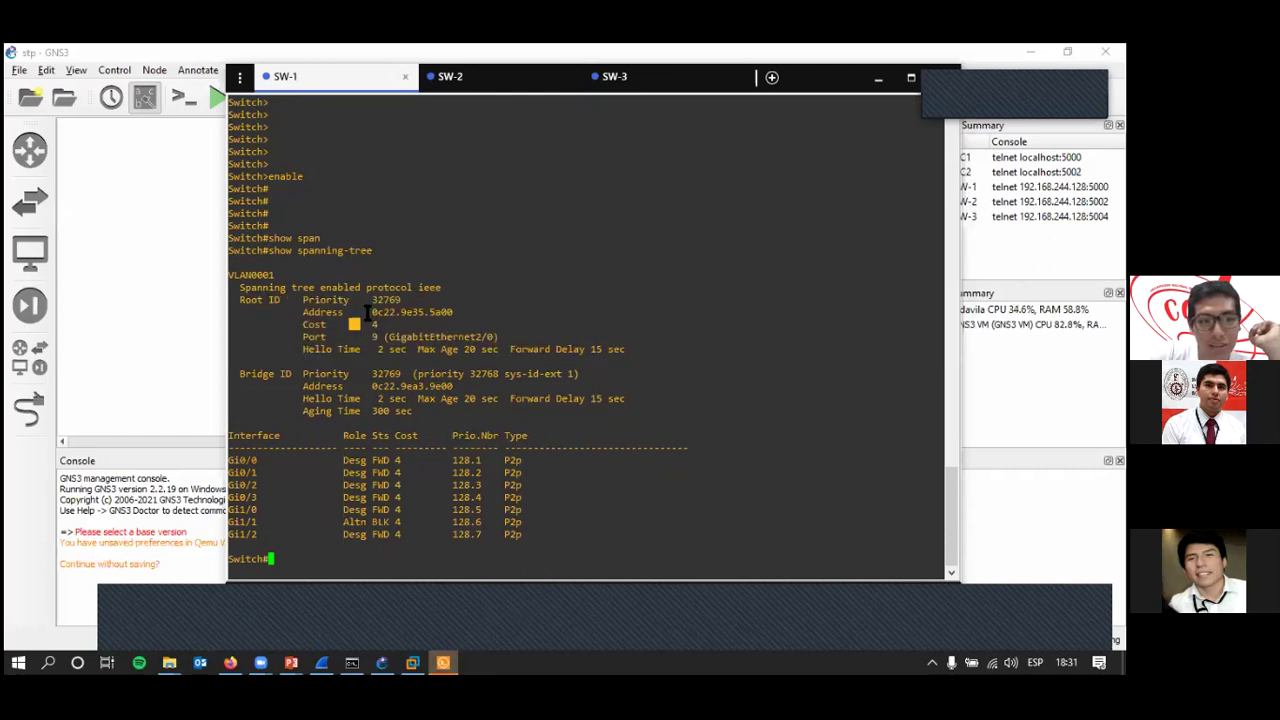
{"action": "left_click_drag", "start_coordinate": [362, 312], "coordinate": [465, 312]}
{"action": "left_click_drag", "start_coordinate": [370, 299], "coordinate": [405, 300]}
{"action": "left_click", "coordinate": [413, 320]}
{"action": "left_click_drag", "start_coordinate": [238, 375], "coordinate": [548, 400]}
{"action": "left_click", "coordinate": [521, 408]}
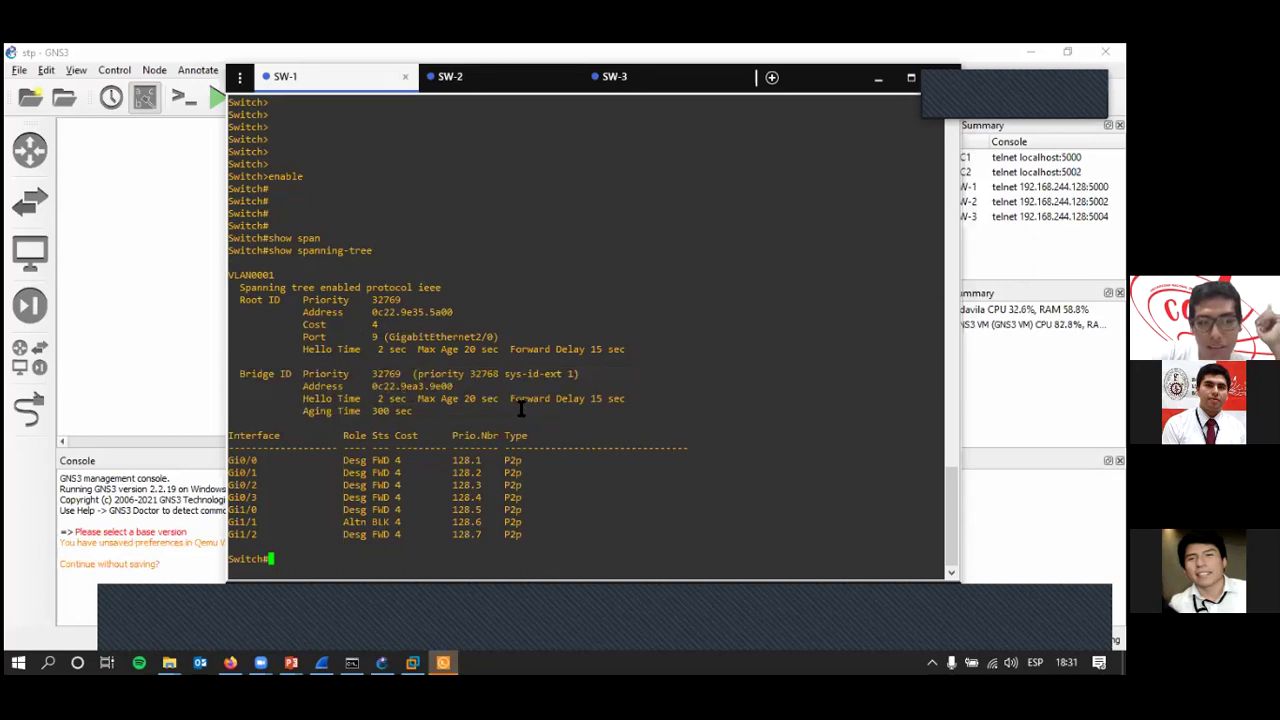
{"action": "triple_click", "coordinate": [250, 376]}
{"action": "left_click", "coordinate": [332, 400]}
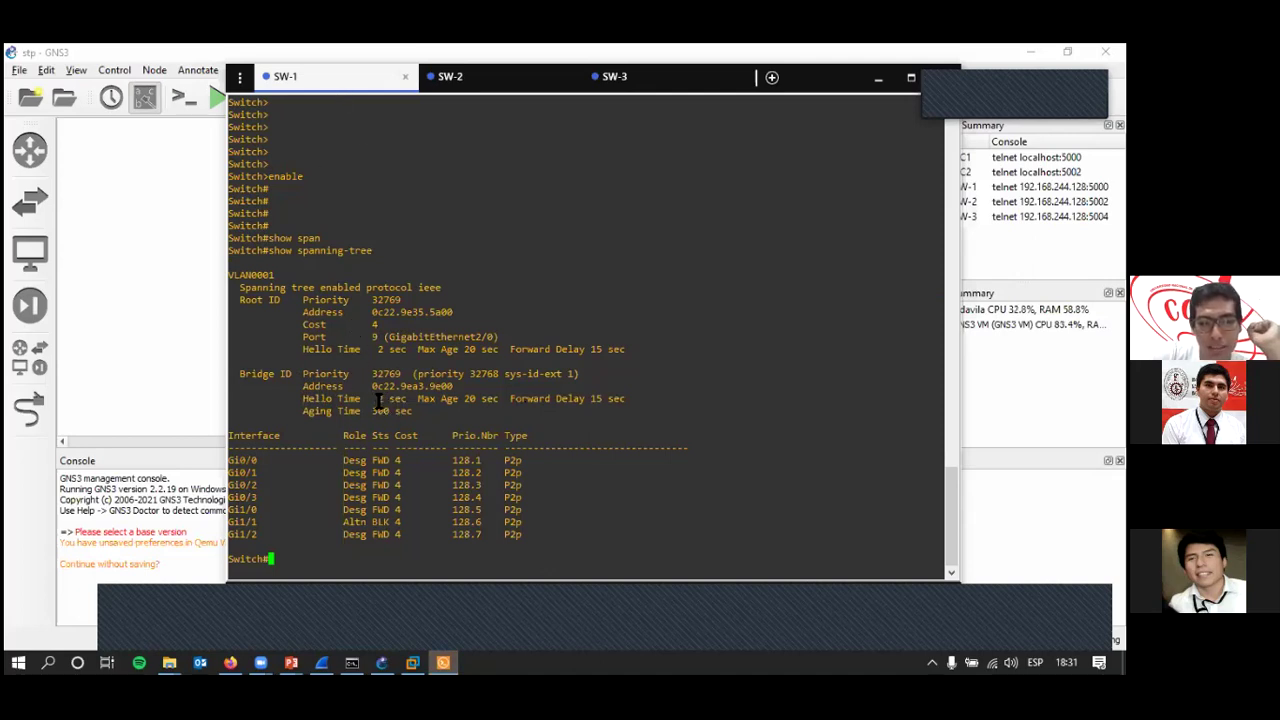
{"action": "left_click_drag", "start_coordinate": [378, 396], "coordinate": [405, 373]}
{"action": "left_click", "coordinate": [420, 384]}
Check SW-2's Root ID priority and address against its own Bridge ID in the spanning-tree output.
{"action": "left_click", "coordinate": [472, 80]}
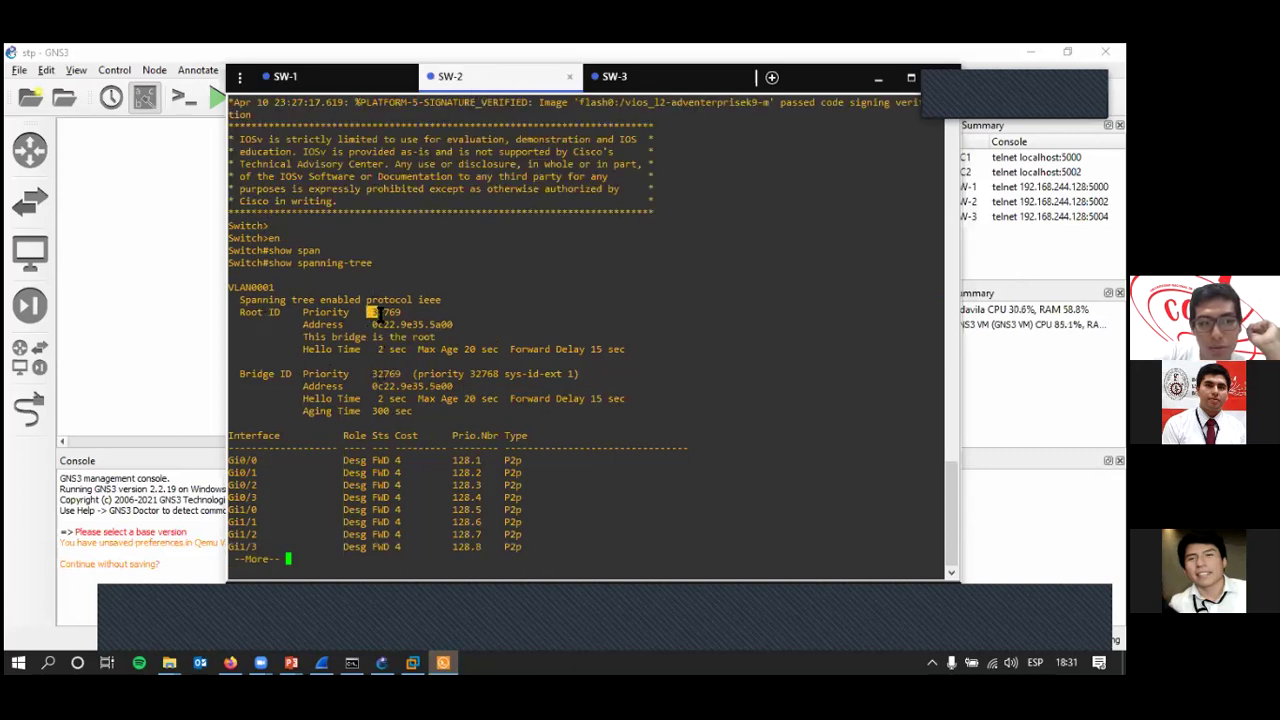
{"action": "left_click_drag", "start_coordinate": [372, 325], "coordinate": [449, 327]}
{"action": "left_click_drag", "start_coordinate": [366, 380], "coordinate": [372, 385]}
{"action": "left_click_drag", "start_coordinate": [371, 300], "coordinate": [454, 329]}
{"action": "left_click", "coordinate": [445, 327]}
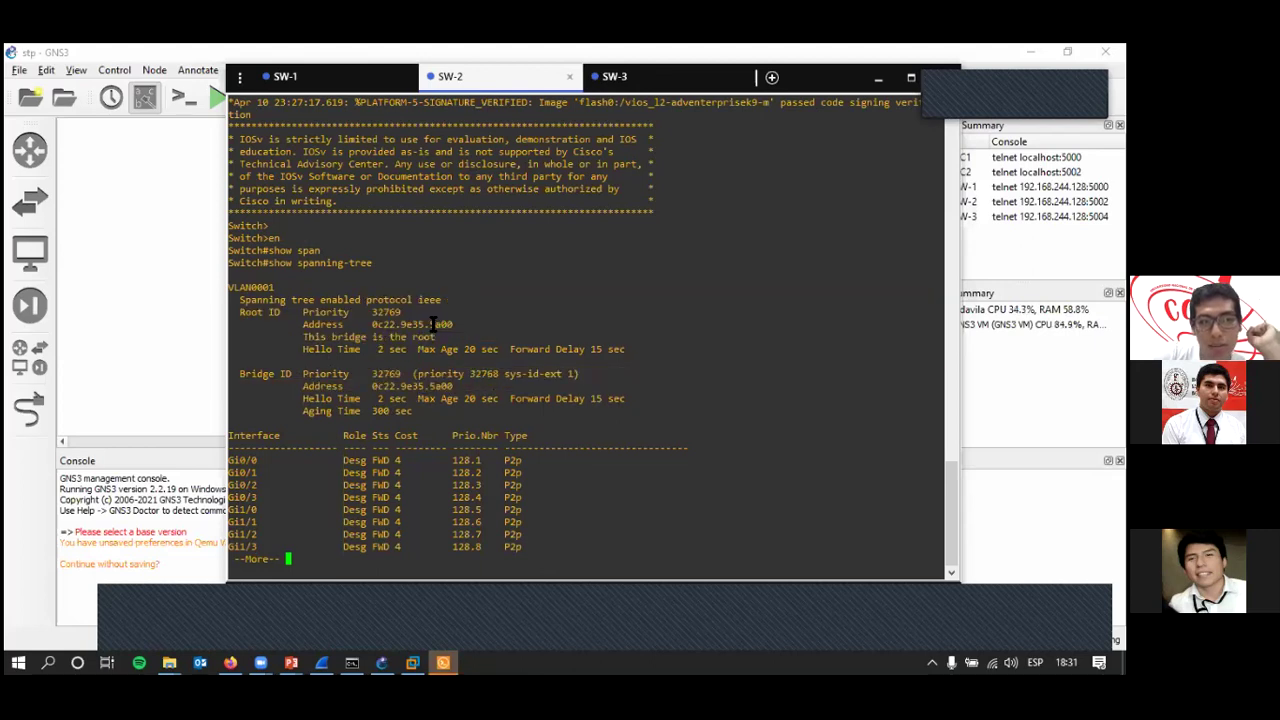
Compare the Root ID address with the Bridge ID address in SW-3's spanning-tree output.
{"action": "left_click", "coordinate": [645, 80]}
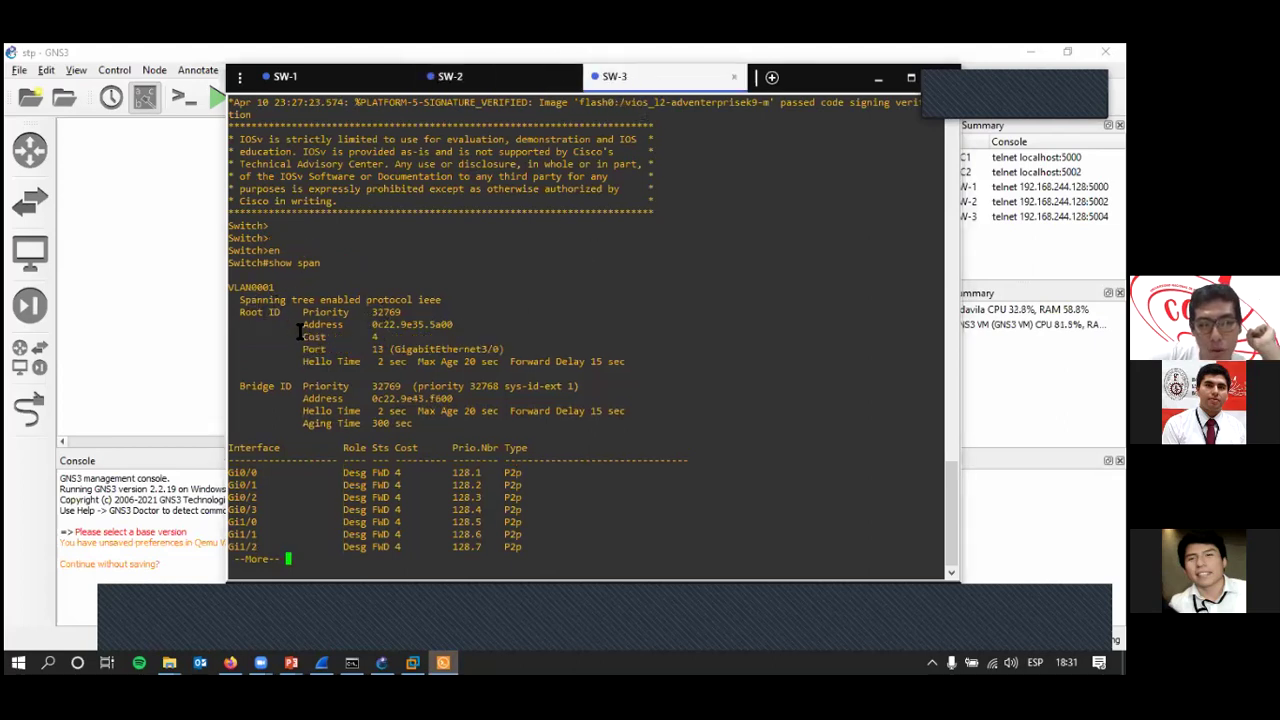
{"action": "left_click_drag", "start_coordinate": [370, 324], "coordinate": [466, 324]}
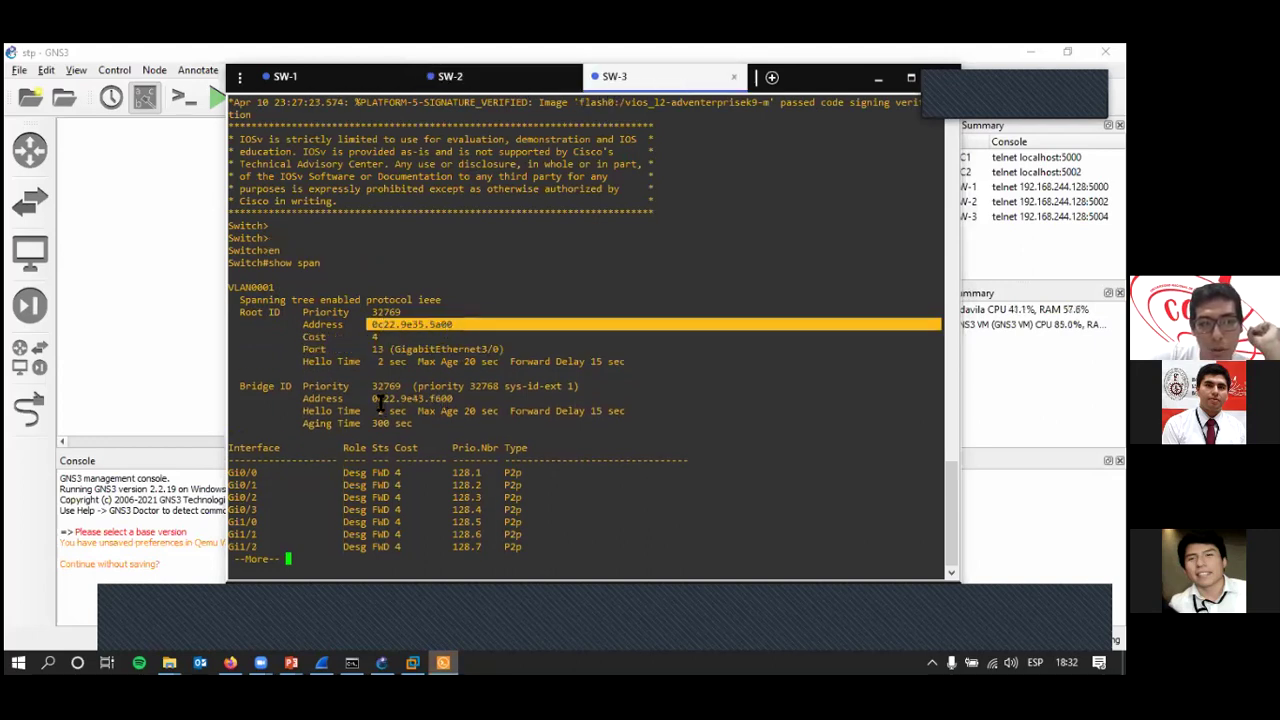
{"action": "left_click_drag", "start_coordinate": [372, 398], "coordinate": [466, 397]}
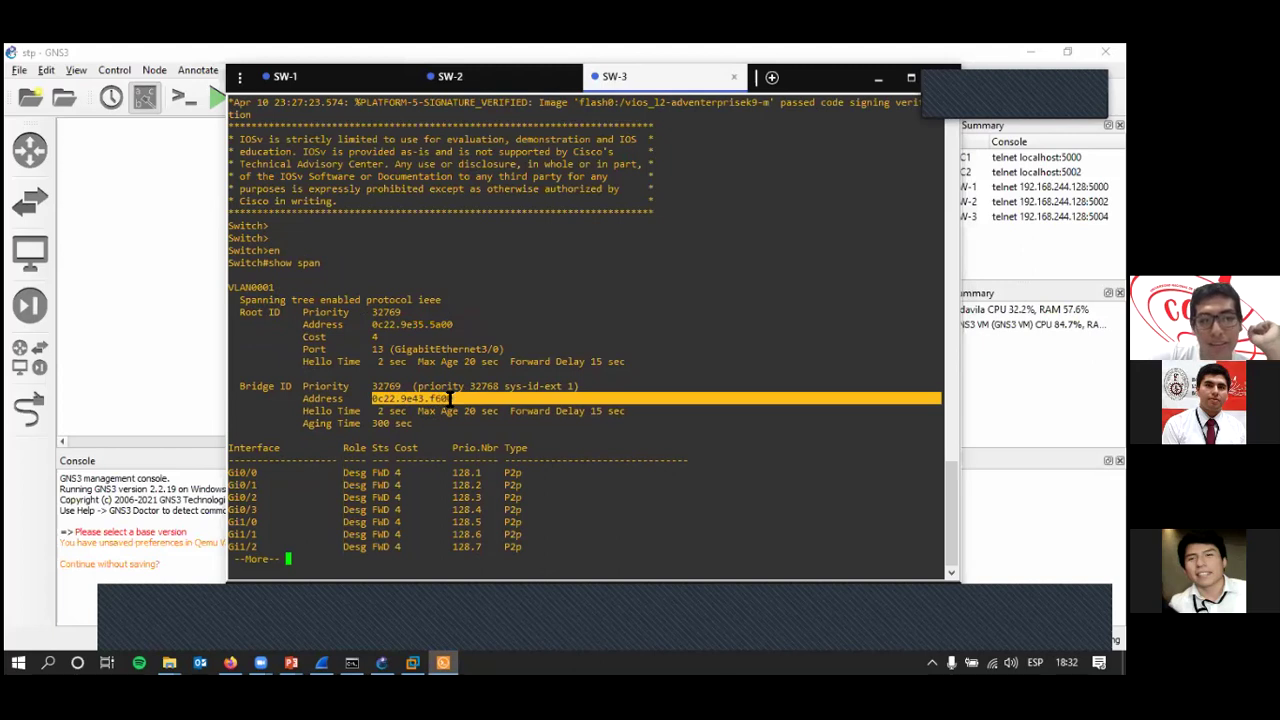
{"action": "left_click_drag", "start_coordinate": [424, 325], "coordinate": [463, 325]}
Compare the Root ID and Bridge ID sections across the SW-2, SW-1 and SW-3 consoles, ending on SW-2.
{"action": "left_click", "coordinate": [476, 76]}
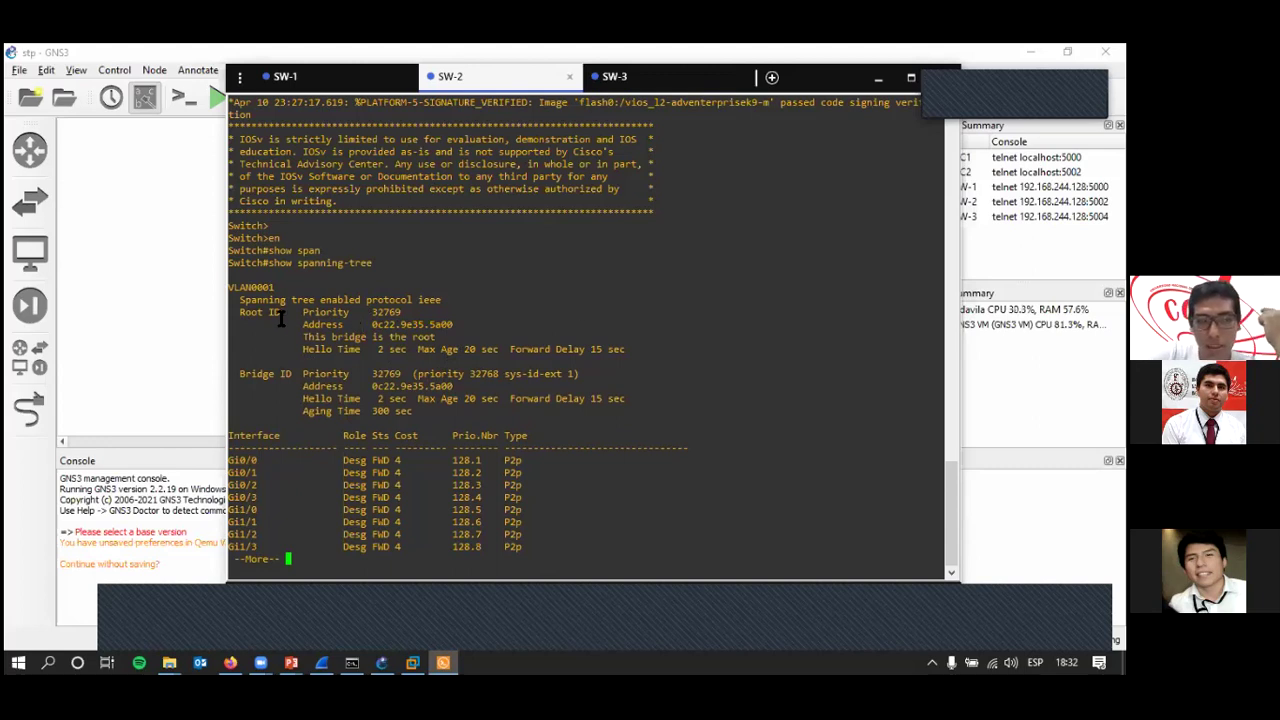
{"action": "left_click_drag", "start_coordinate": [240, 312], "coordinate": [524, 361]}
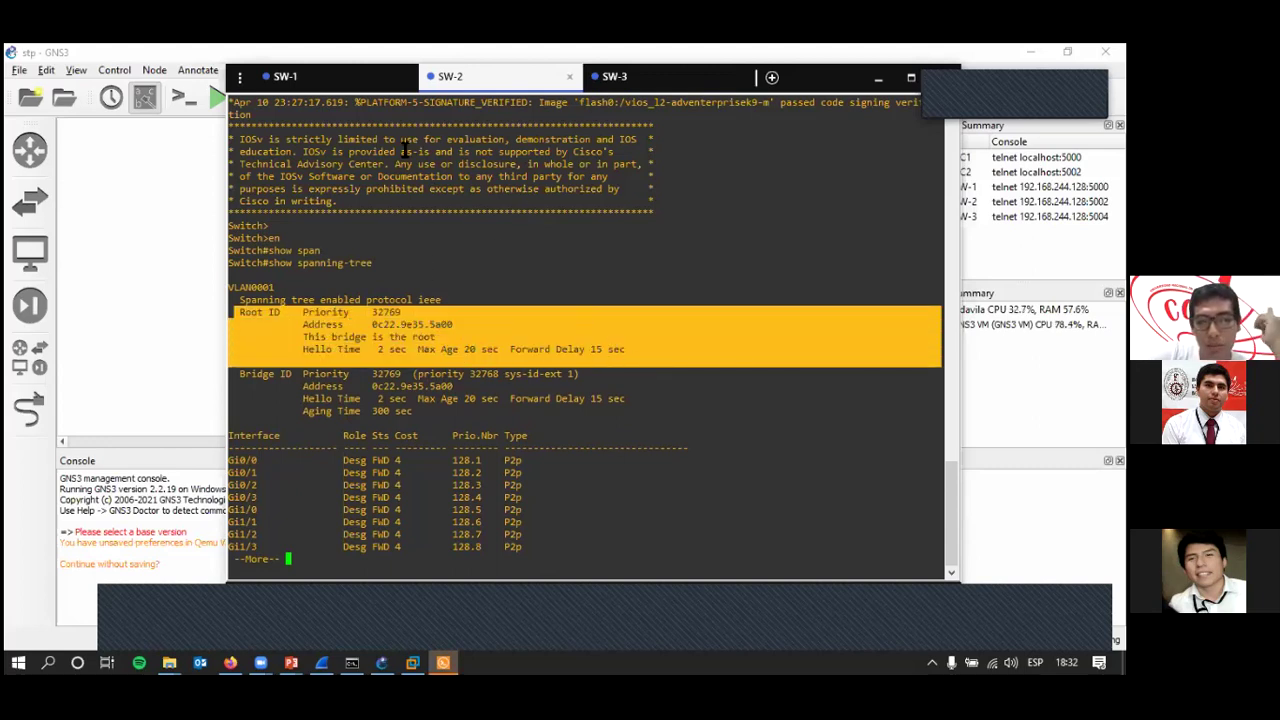
{"action": "left_click", "coordinate": [309, 84]}
{"action": "left_click_drag", "start_coordinate": [241, 306], "coordinate": [651, 330]}
{"action": "left_click", "coordinate": [612, 76]}
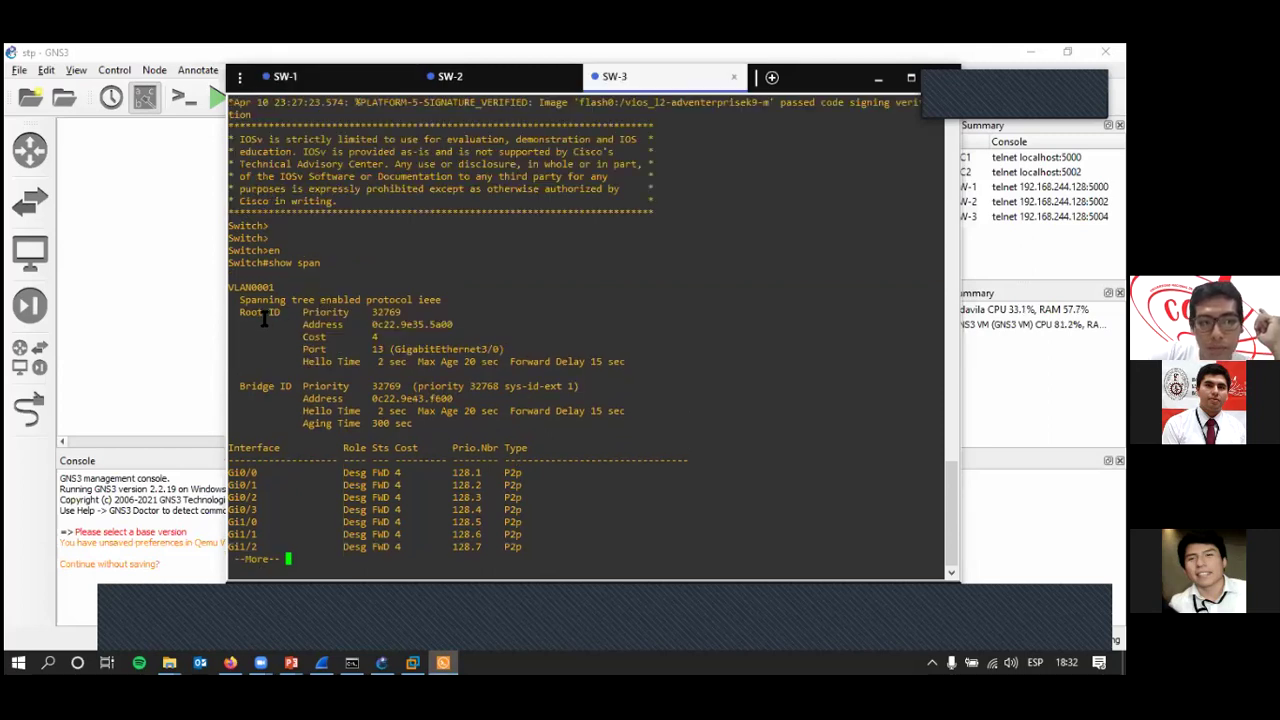
{"action": "left_click_drag", "start_coordinate": [239, 312], "coordinate": [603, 366]}
{"action": "left_click_drag", "start_coordinate": [241, 387], "coordinate": [536, 416]}
{"action": "key", "text": "ctrl+Tab"}
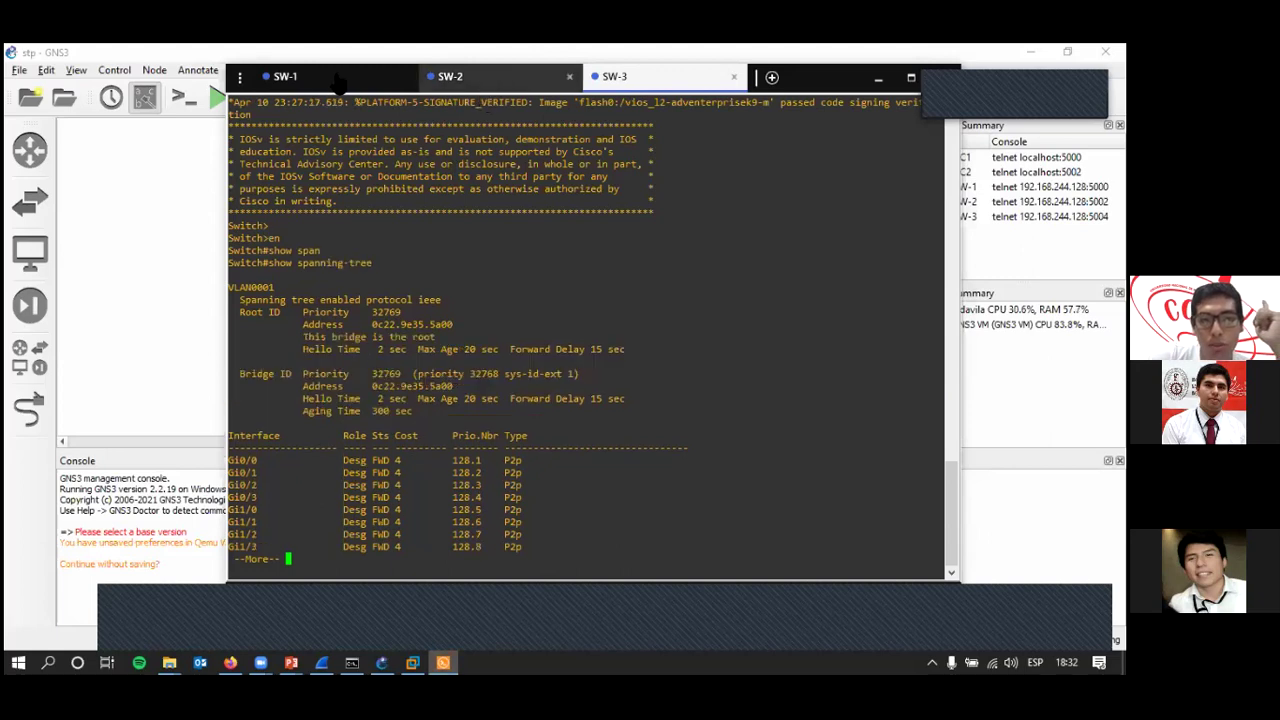
{"action": "left_click", "coordinate": [505, 80]}
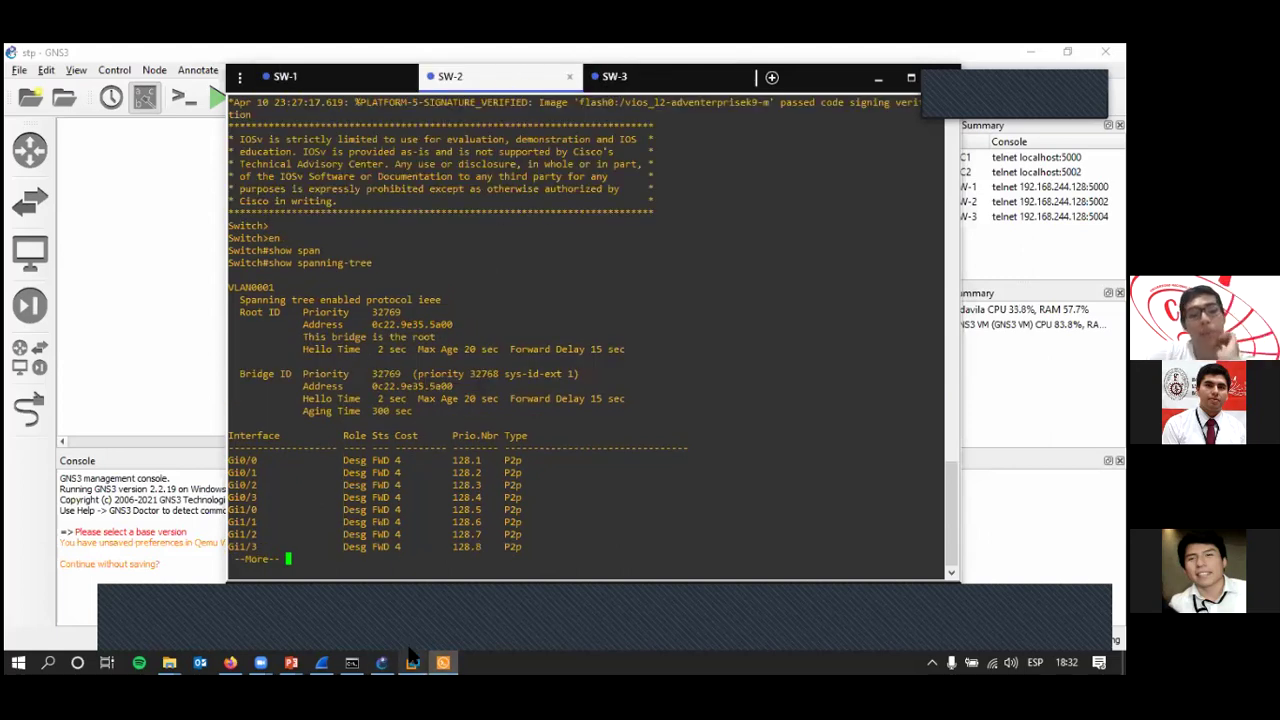
In the Wireshark capture of the SW-1 to SW-3 link, inspect a BPDU's Bridge Identifier, including its priority, system ID extension and system ID.
{"action": "mouse_move", "coordinate": [335, 655]}
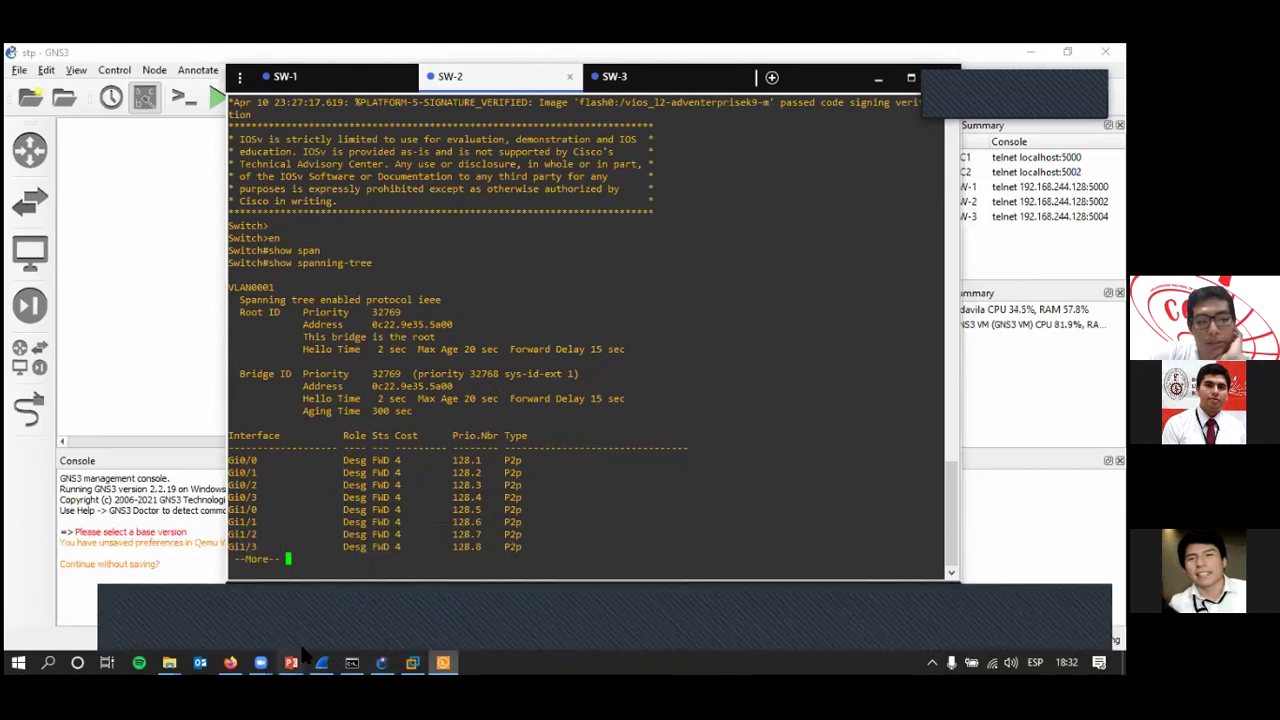
{"action": "left_click", "coordinate": [320, 661]}
{"action": "left_click", "coordinate": [238, 224]}
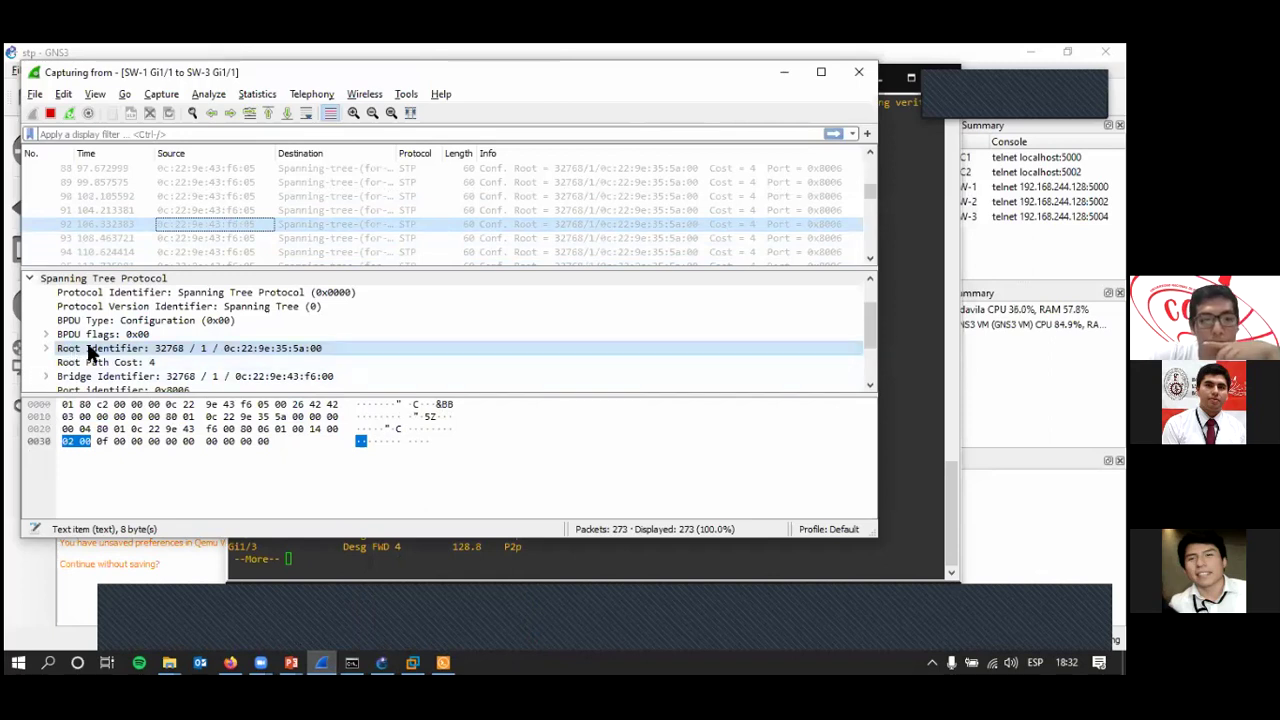
{"action": "scroll", "coordinate": [55, 360], "scroll_direction": "down", "scroll_amount": 1}
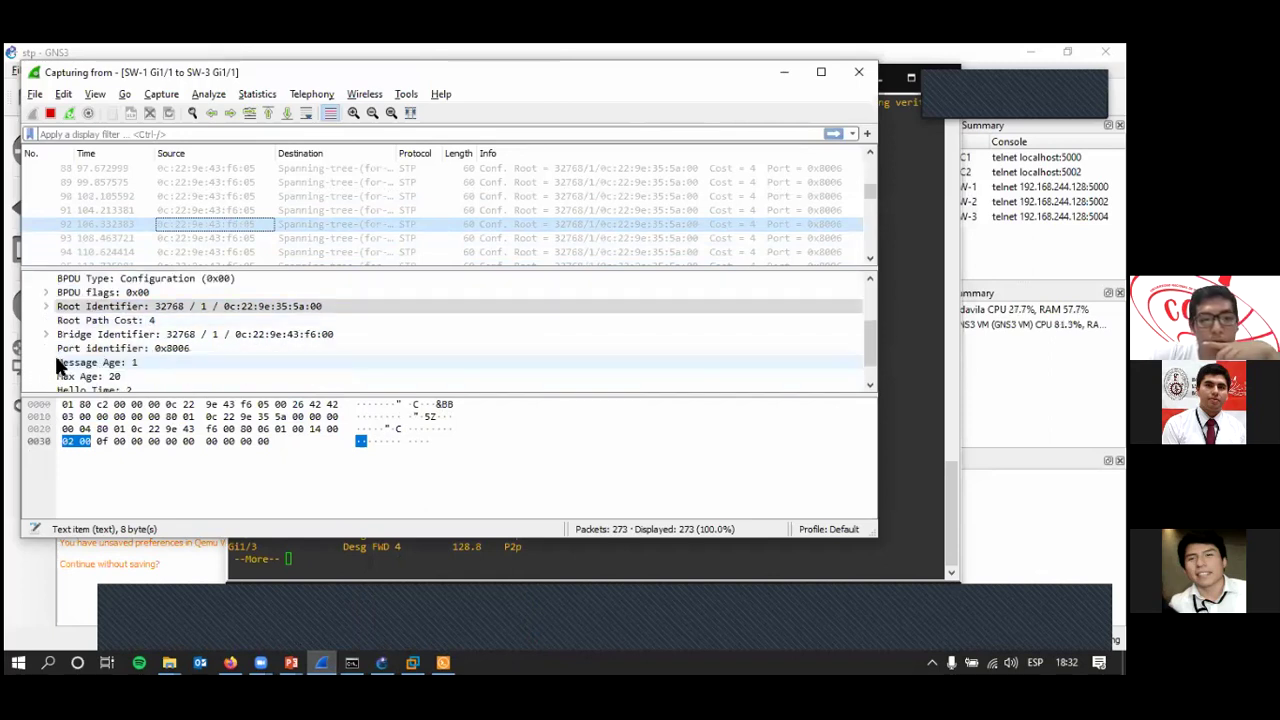
{"action": "left_click", "coordinate": [49, 332]}
{"action": "scroll", "coordinate": [133, 336], "scroll_direction": "down", "scroll_amount": 1}
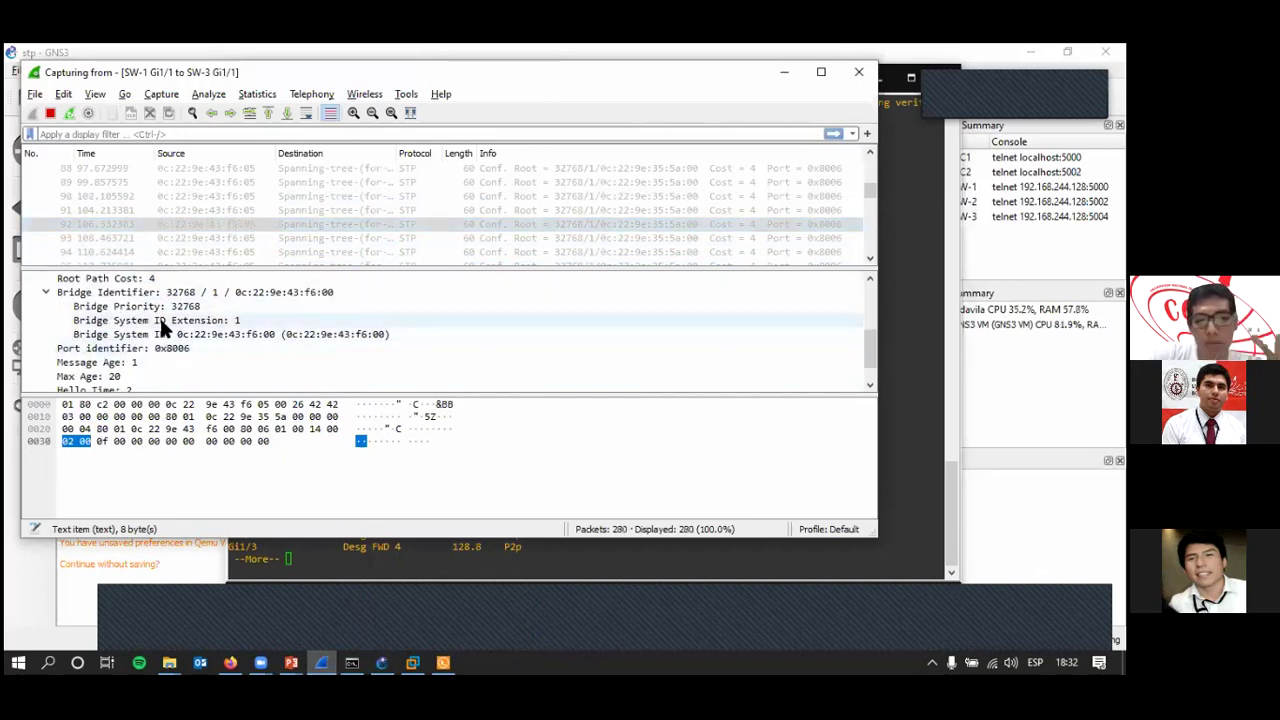
{"action": "left_click", "coordinate": [188, 318]}
{"action": "left_click", "coordinate": [200, 332]}
{"action": "left_click", "coordinate": [196, 321]}
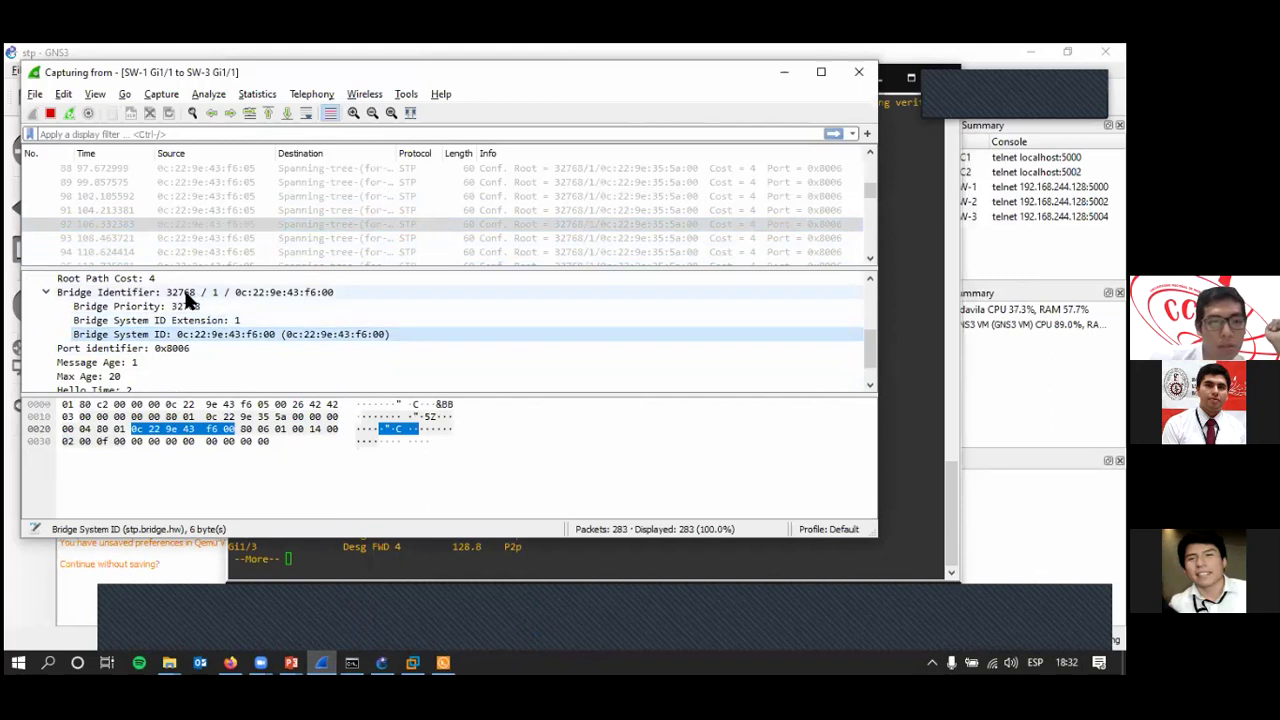
{"action": "left_click", "coordinate": [186, 308]}
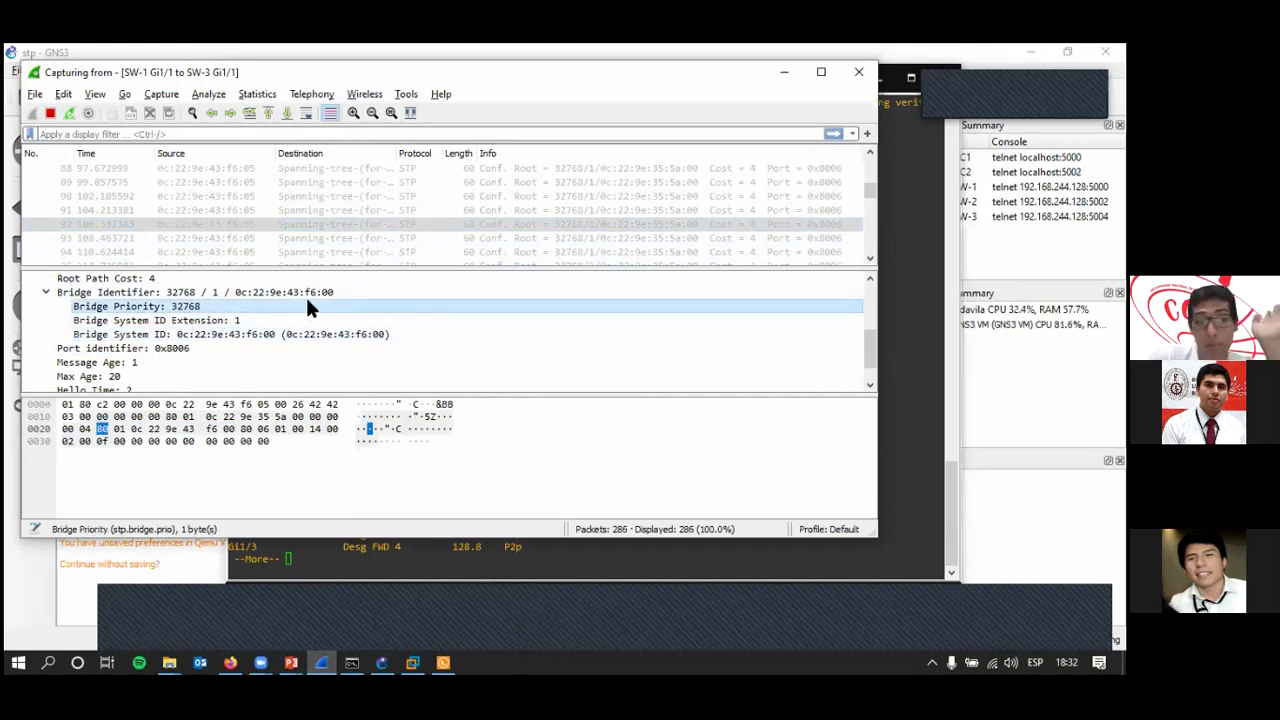
{"action": "left_click", "coordinate": [248, 333]}
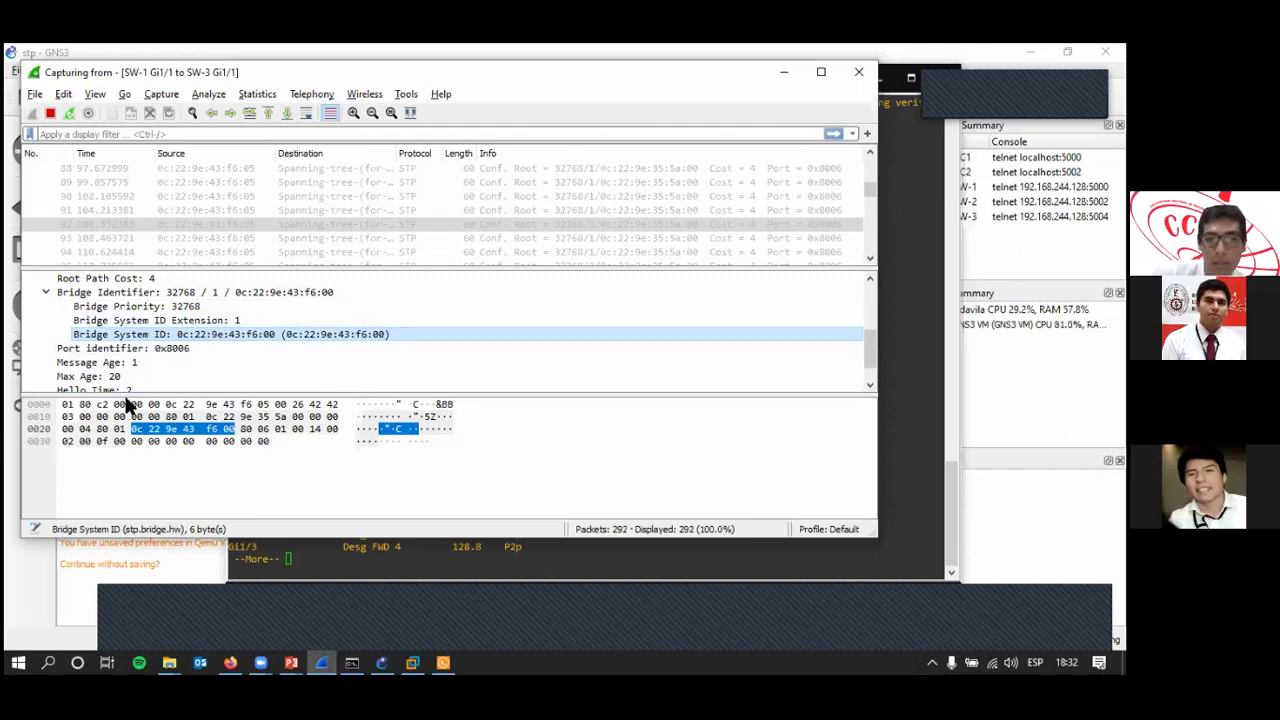
Examine the Forward Delay and Max Age timers in the captured BPDU.
{"action": "scroll", "coordinate": [120, 366], "scroll_direction": "down", "scroll_amount": 1}
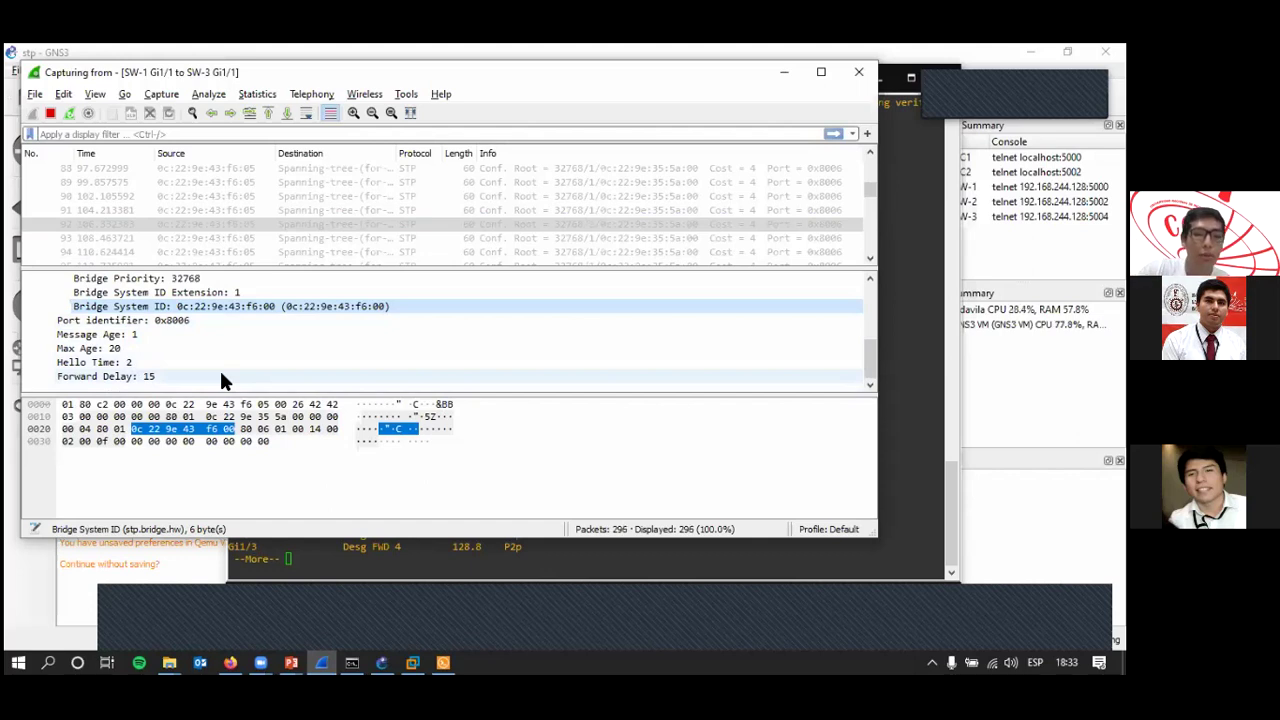
{"action": "left_click", "coordinate": [136, 375]}
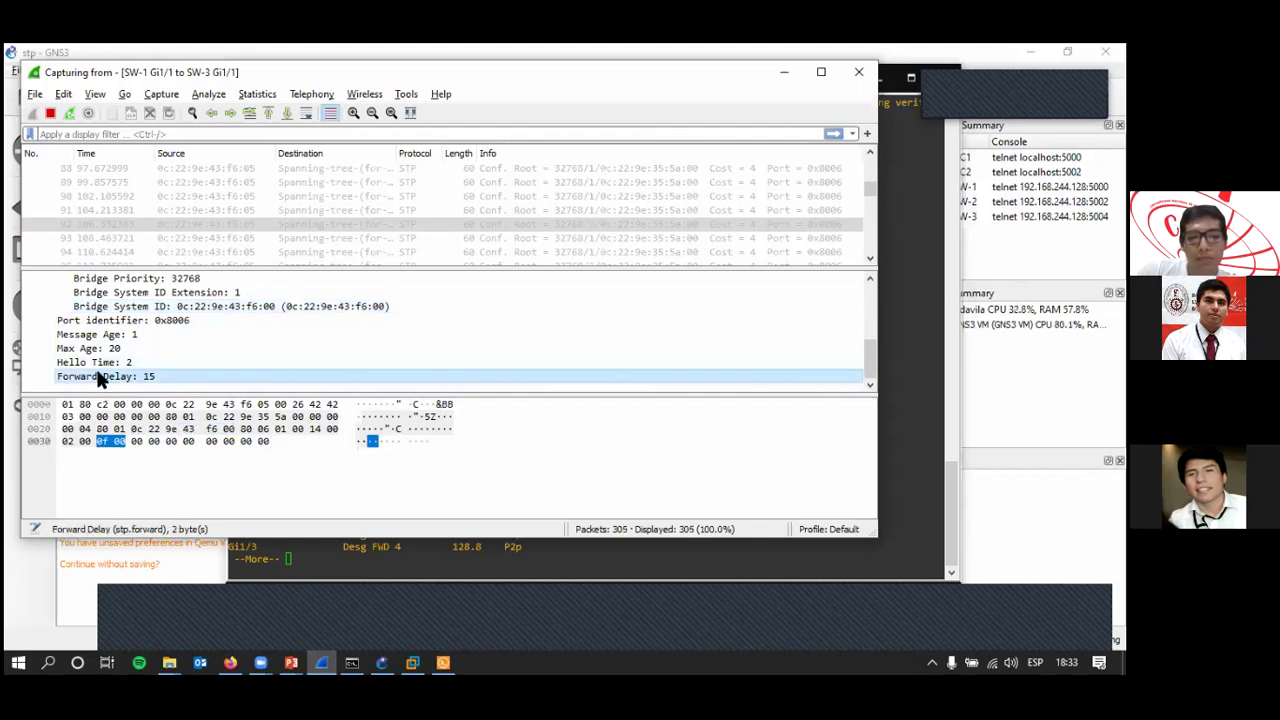
{"action": "left_click", "coordinate": [72, 349]}
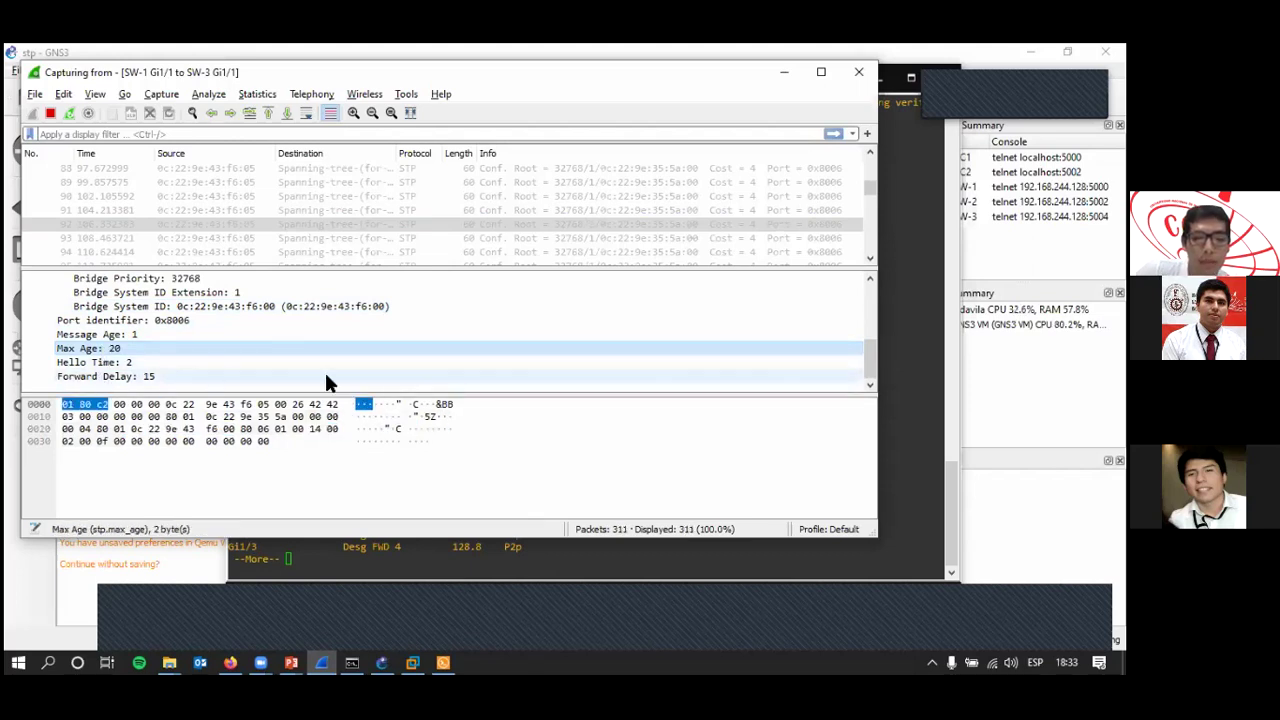
Check SW-1's spanning-tree port roles against the Gi1/1 link in the GNS3 topology, ending on the SW-1 console.
{"action": "left_click", "coordinate": [443, 662]}
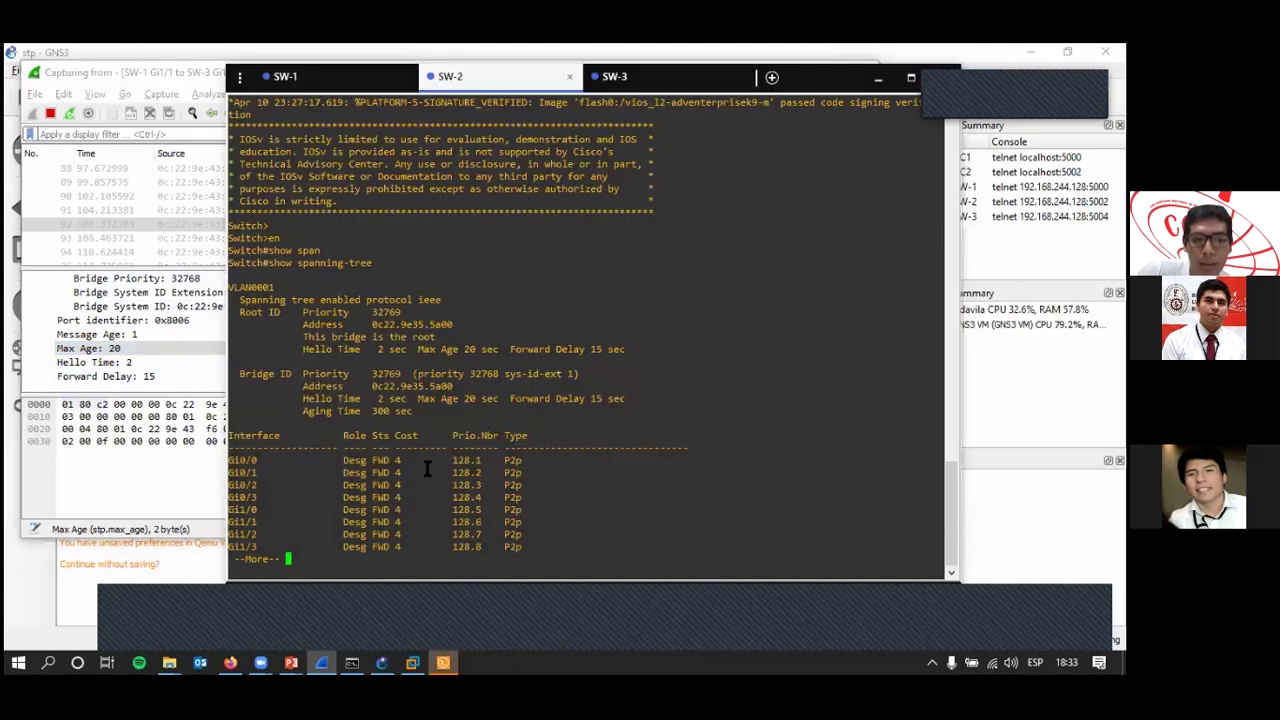
{"action": "left_click", "coordinate": [340, 78]}
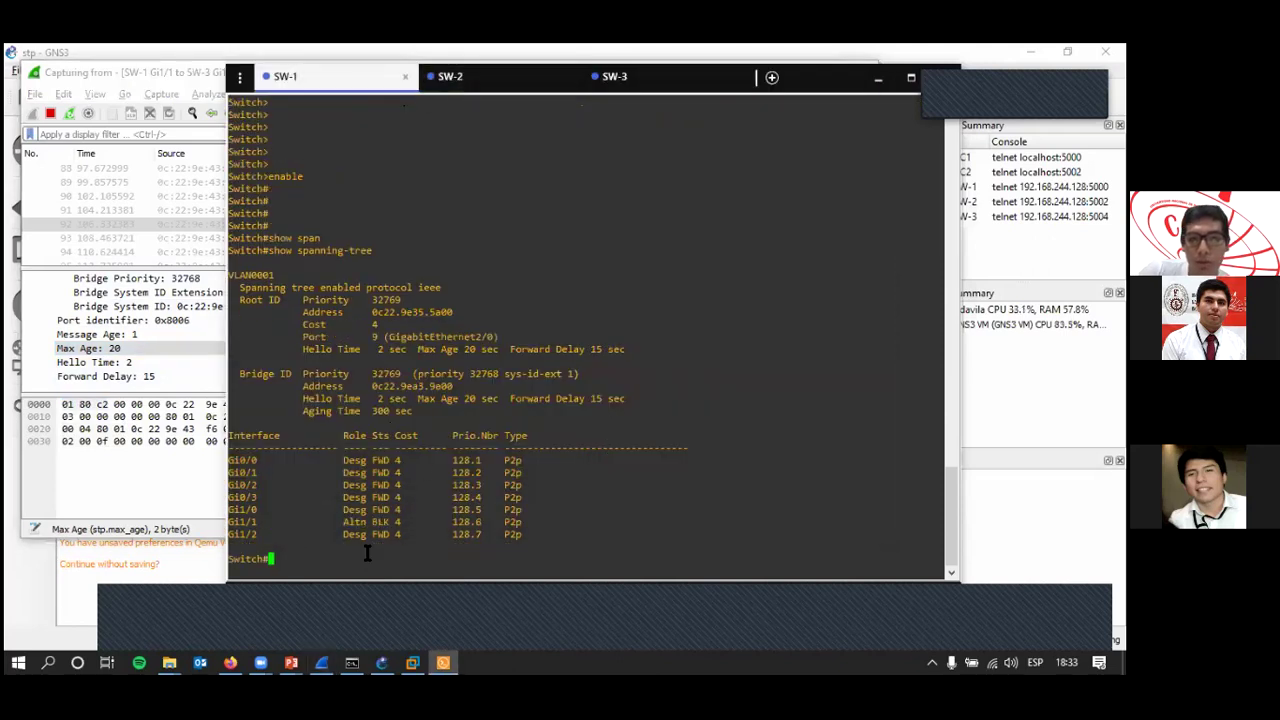
{"action": "left_click", "coordinate": [191, 550]}
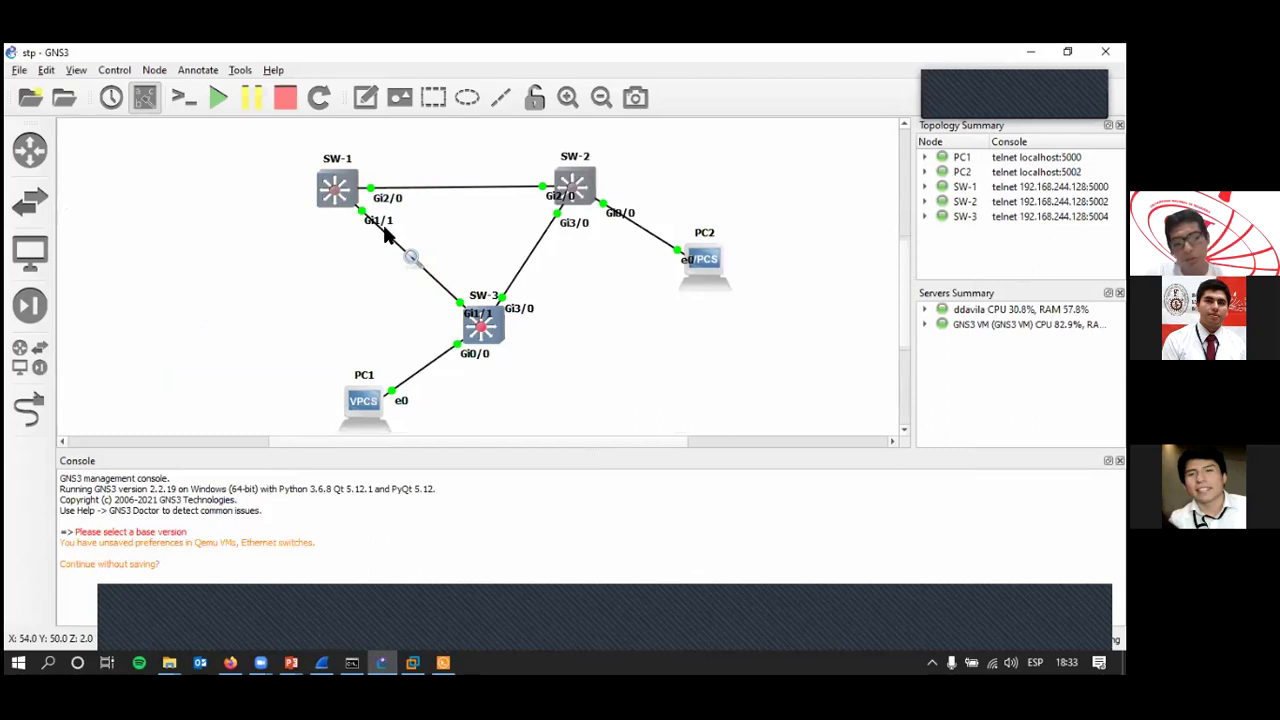
{"action": "key", "text": "alt+Tab"}
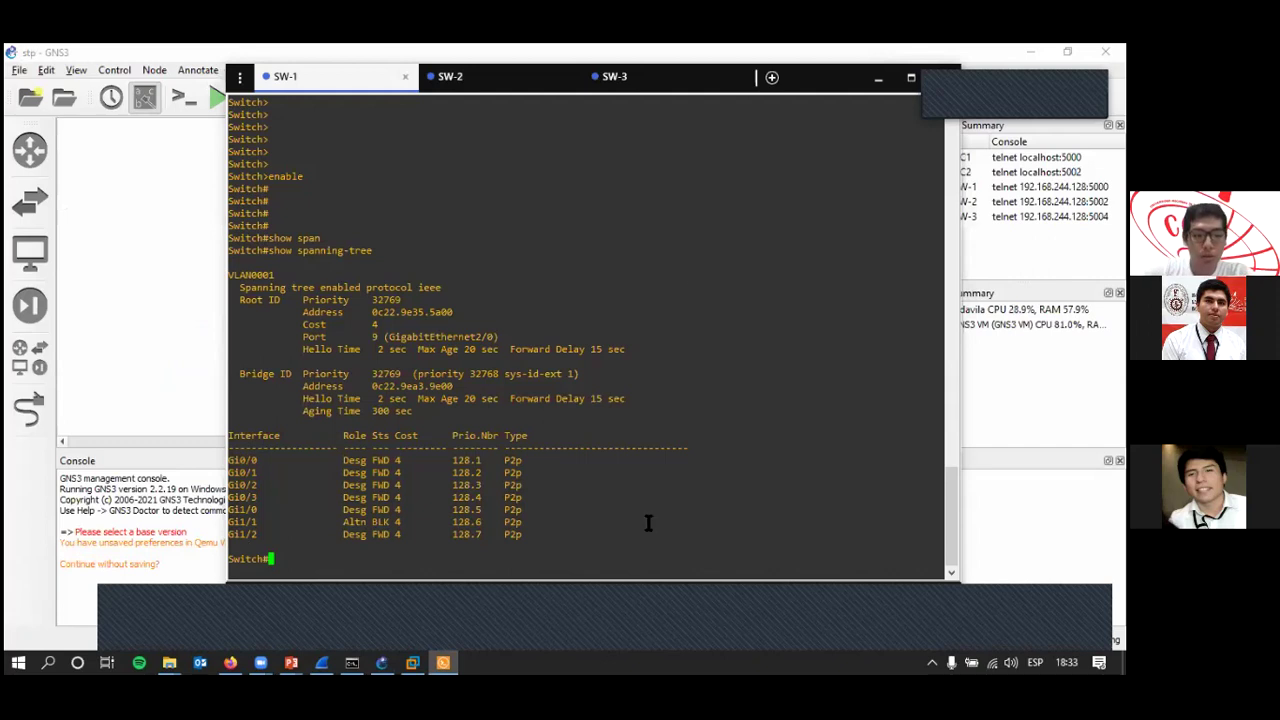
Review the bridge priority multiples on the Bridge ID slide of the Sesion 3 Redes LAN -P2 presentation in PowerPoint.
{"action": "mouse_move", "coordinate": [291, 662]}
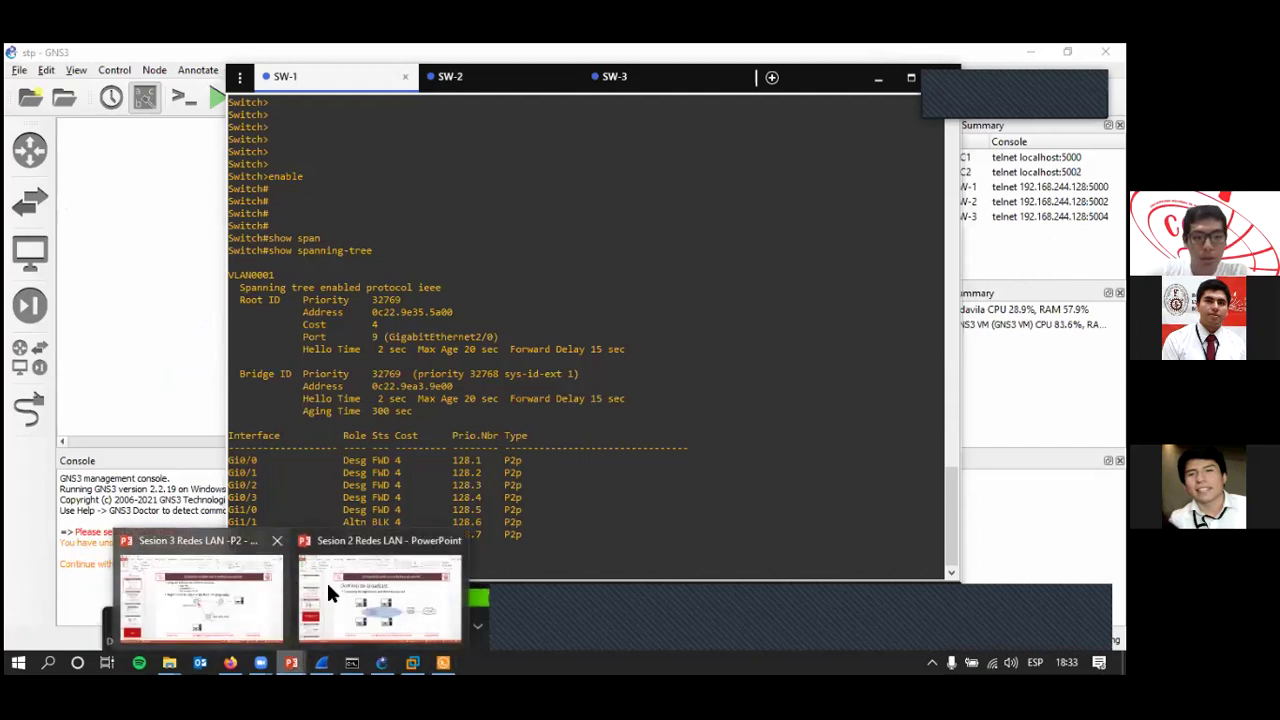
{"action": "left_click", "coordinate": [243, 590]}
{"action": "scroll", "coordinate": [57, 381], "scroll_direction": "up", "scroll_amount": 5}
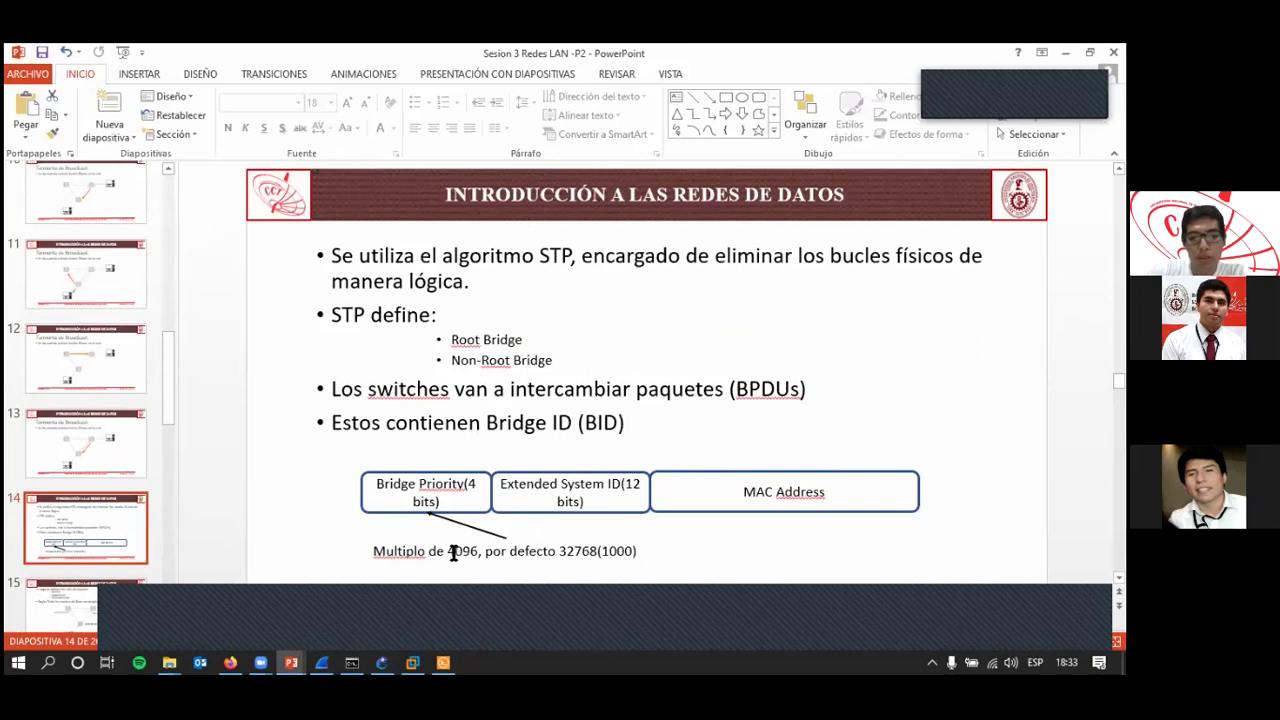
{"action": "left_click_drag", "start_coordinate": [453, 555], "coordinate": [472, 556]}
{"action": "left_click", "coordinate": [723, 550]}
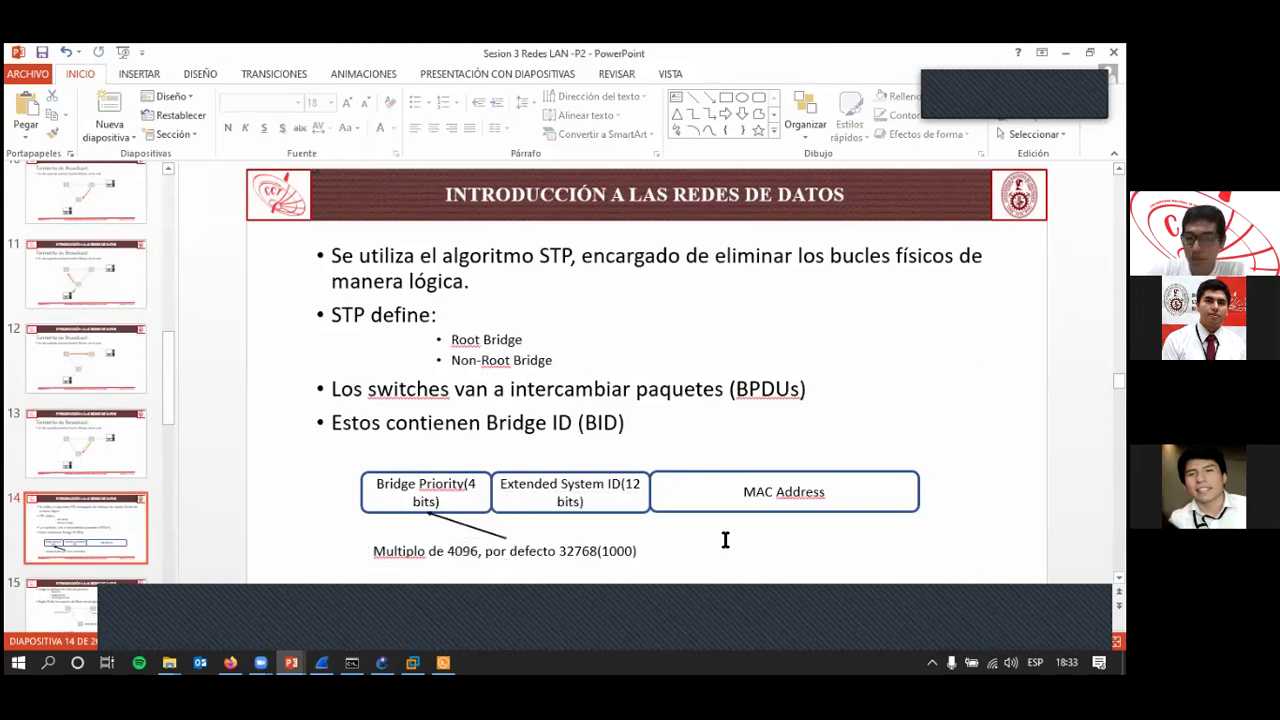
Return to the SW-1 console and enter global configuration mode with configure terminal.
{"action": "key", "text": "alt+Tab"}
{"action": "key", "text": "Return"}
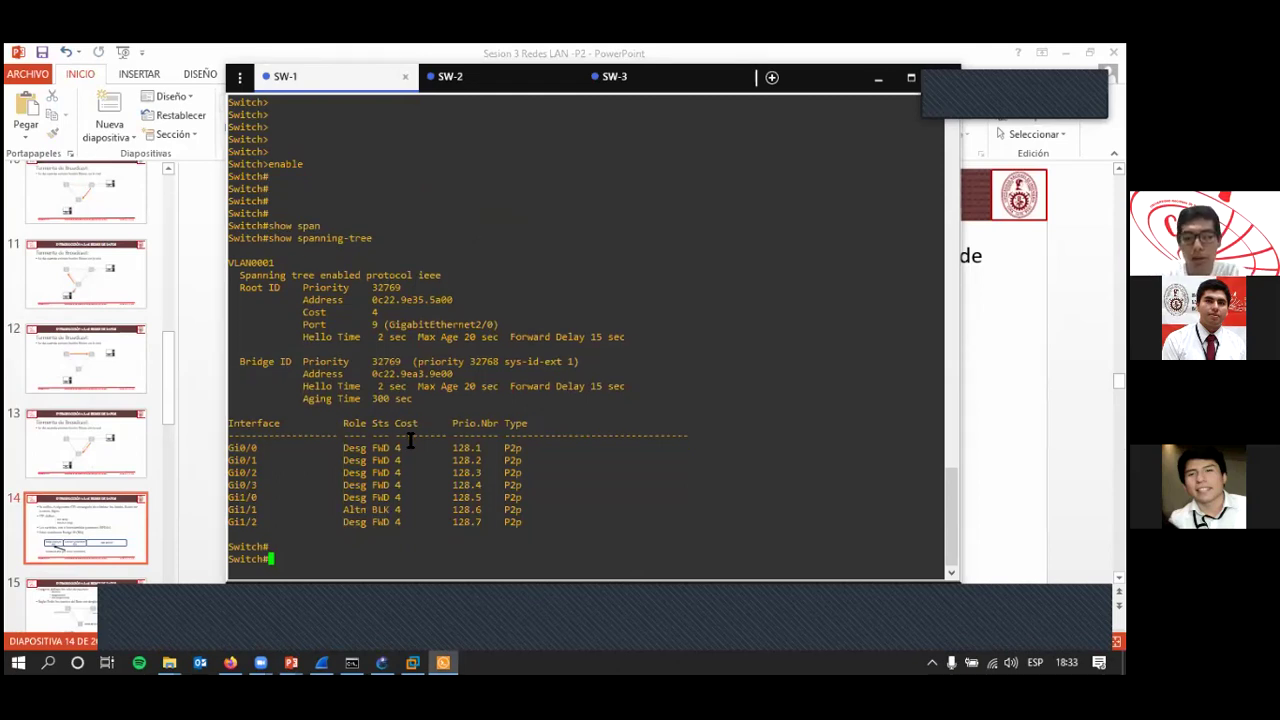
{"action": "type", "text": "con"}
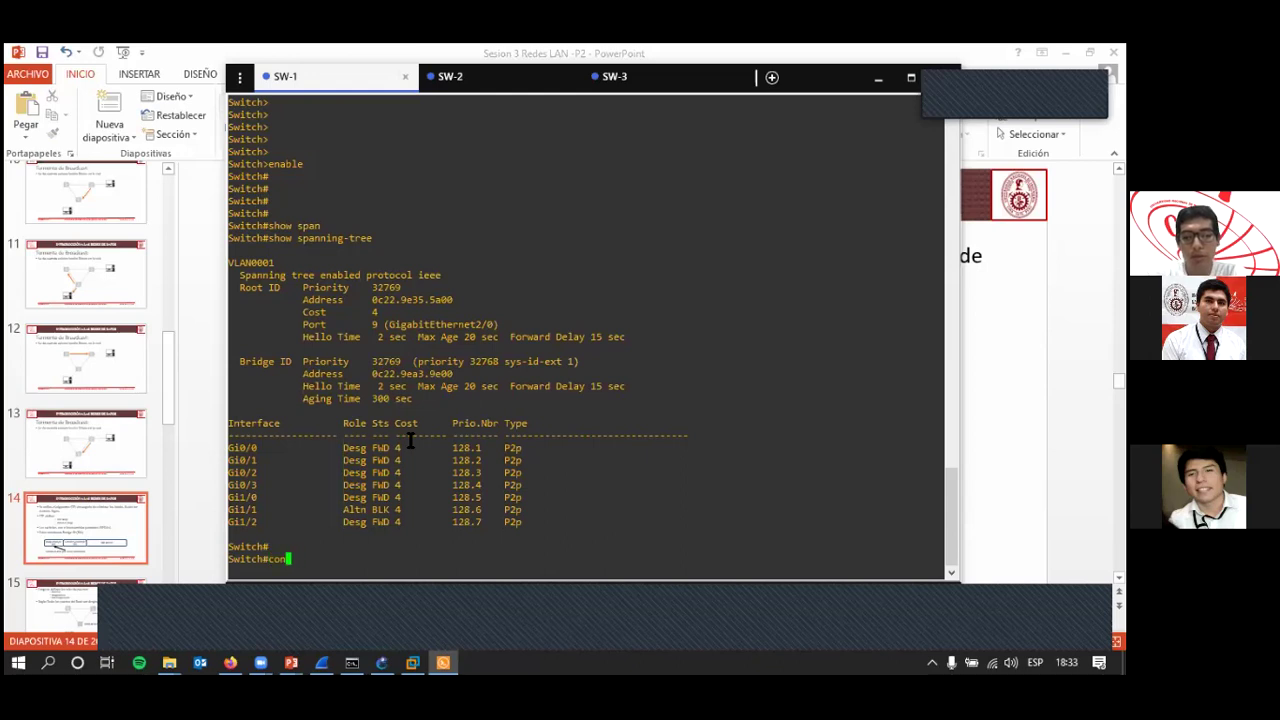
{"action": "type", "text": "figure terminal"}
{"action": "key", "text": "Return"}
{"action": "key", "text": "Return"}
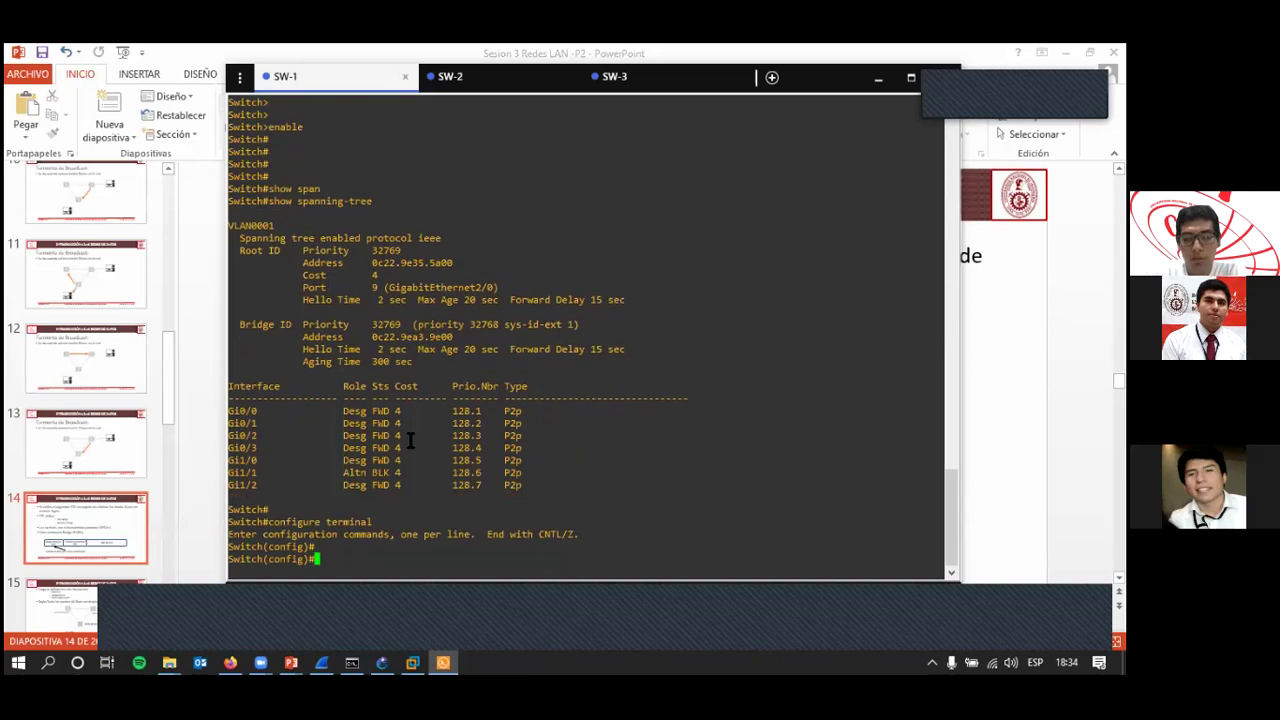
Set SW-1's spanning-tree priority for VLAN 1 to 4096, consulting the command help for the allowed priority values.
{"action": "type", "text": "spann"}
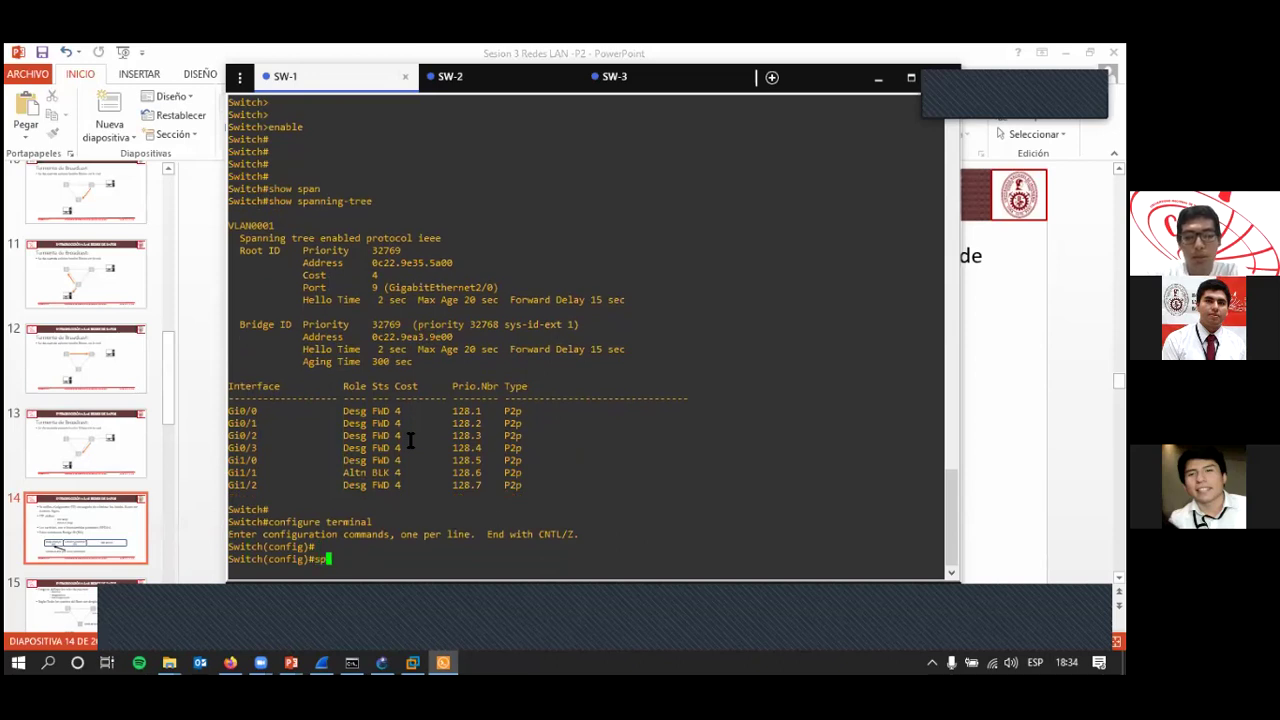
{"action": "key", "text": "Tab"}
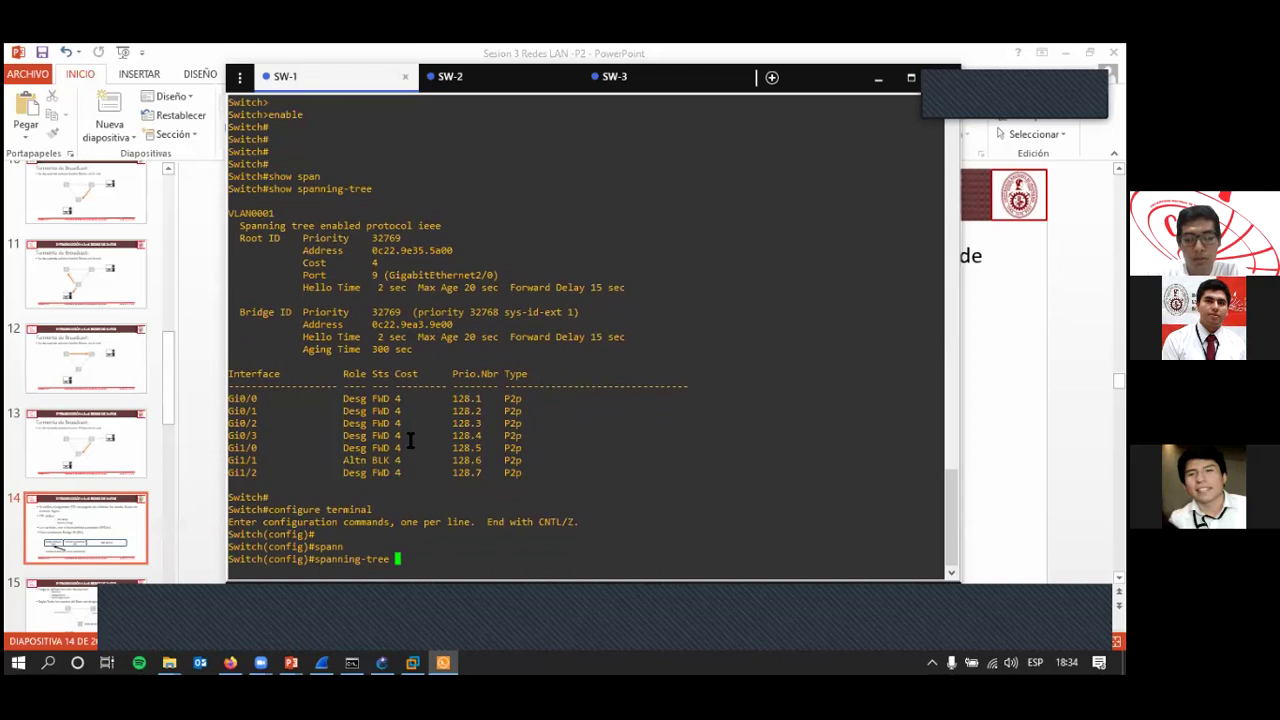
{"action": "type", "text": "vlan"}
{"action": "key", "text": "Tab"}
{"action": "type", "text": "1 "}
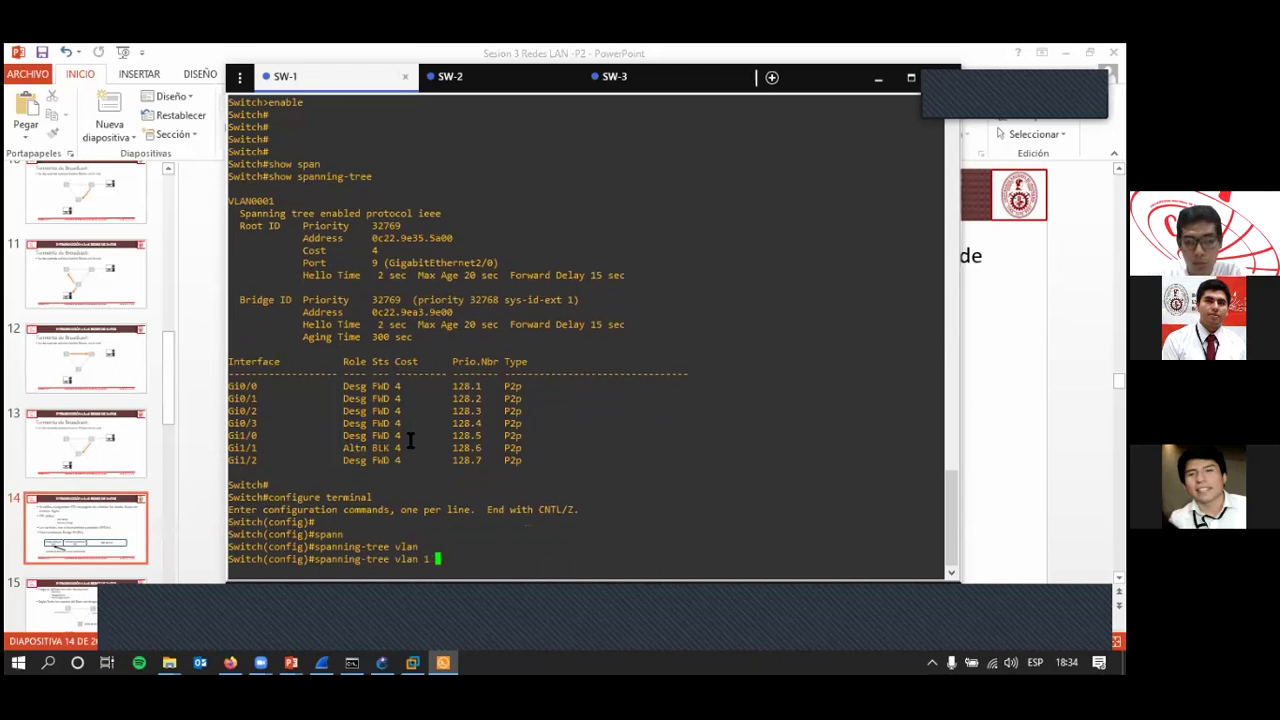
{"action": "type", "text": "pri"}
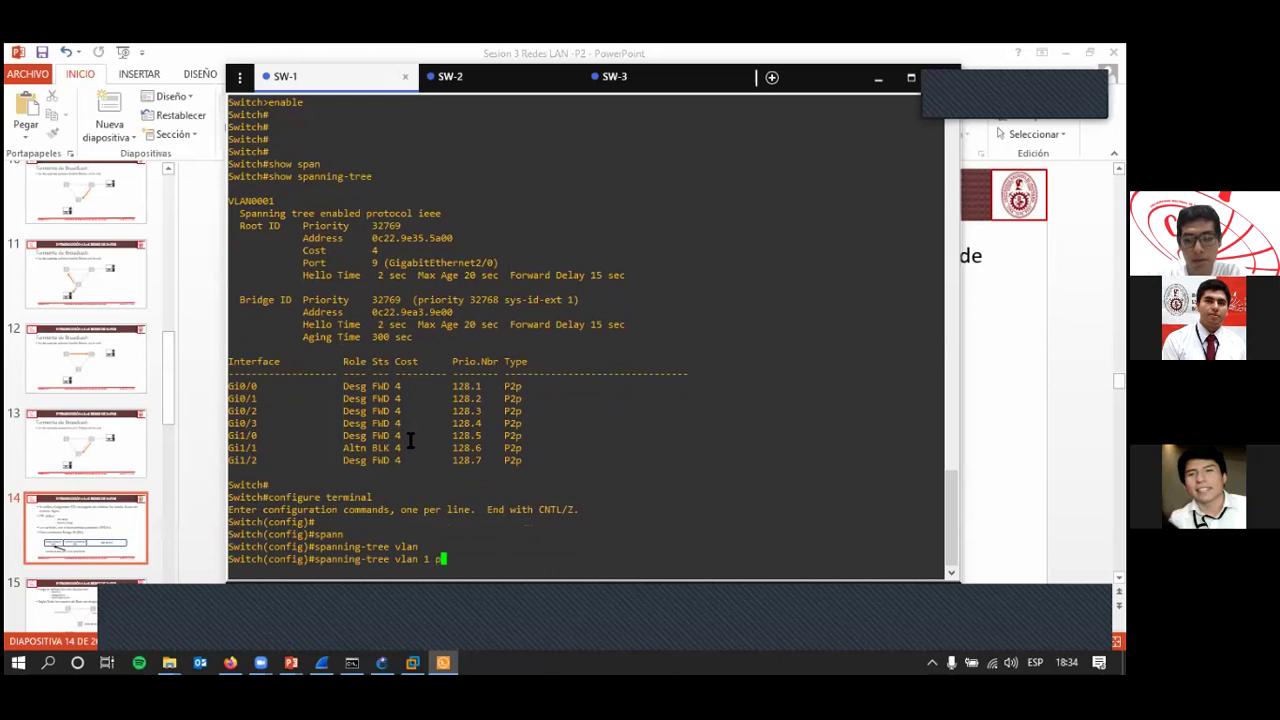
{"action": "key", "text": "Tab"}
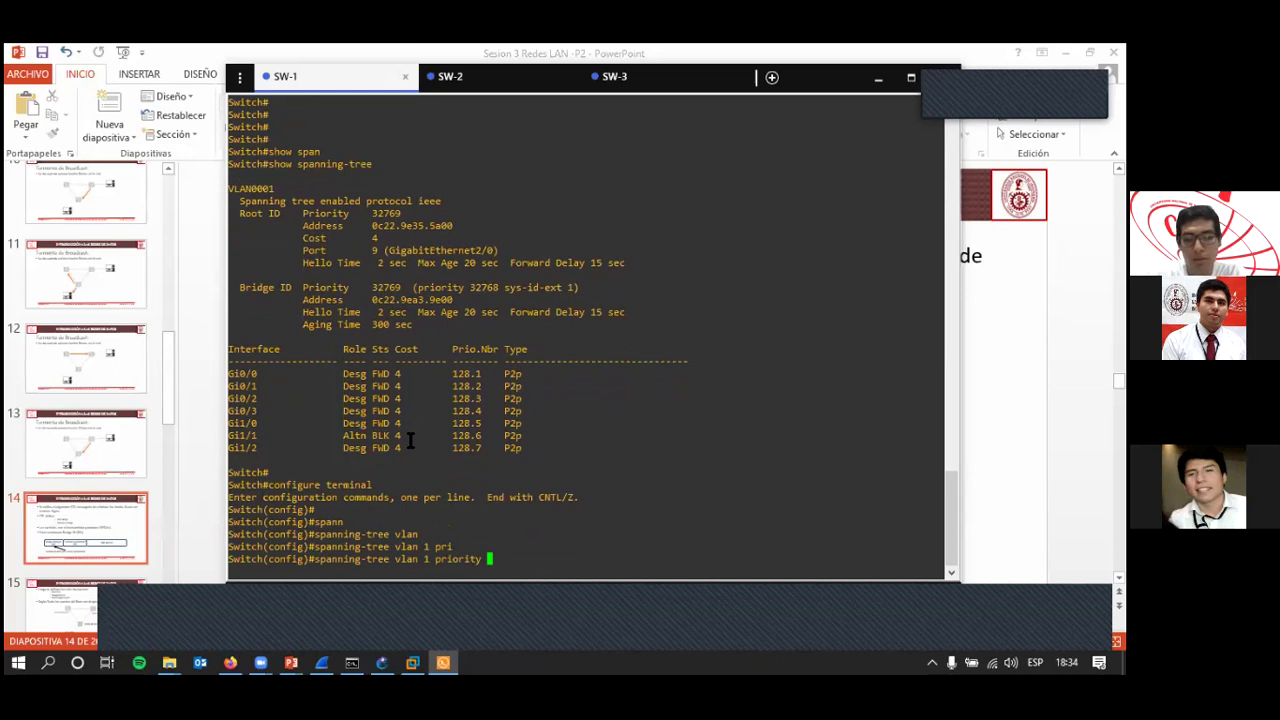
{"action": "type", "text": "?"}
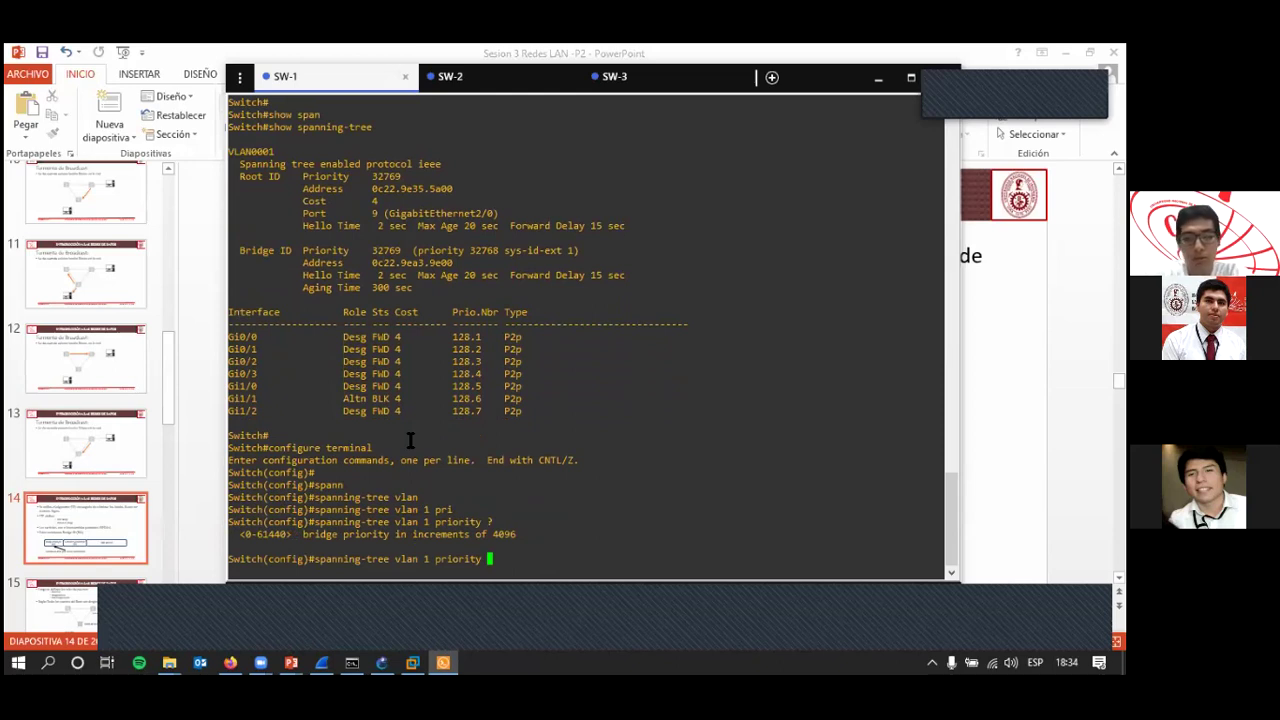
{"action": "type", "text": "4096"}
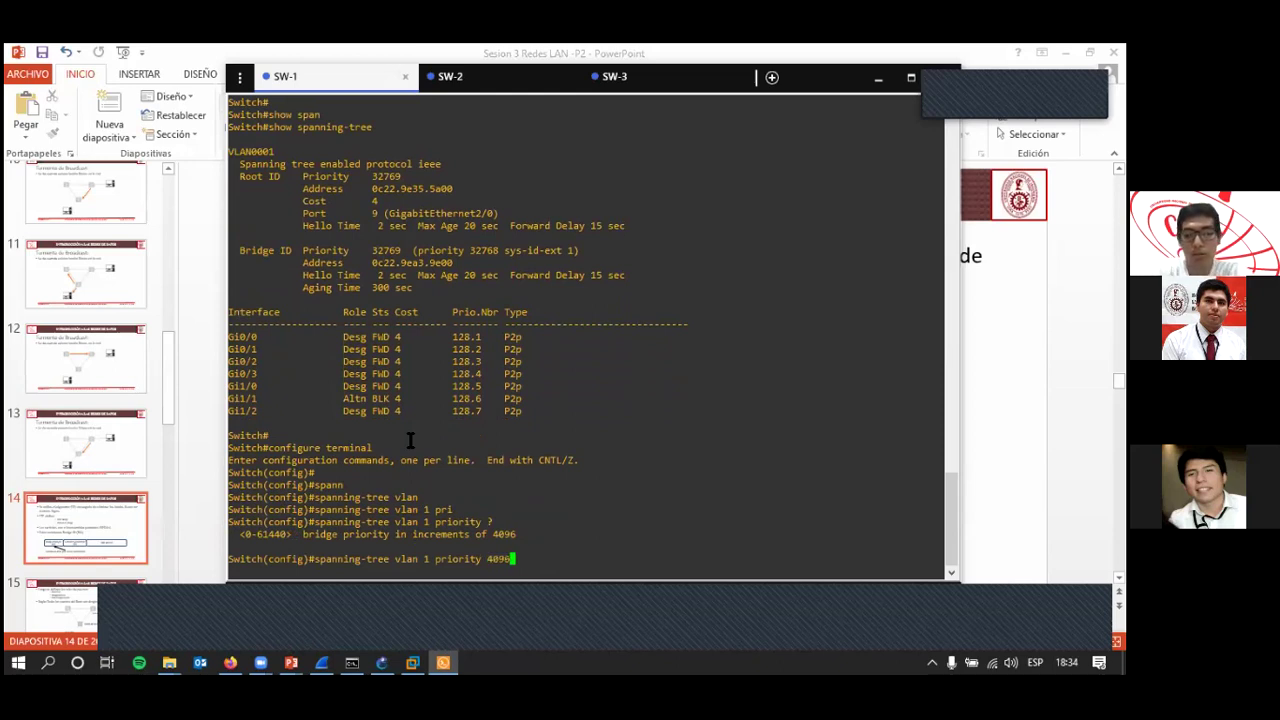
{"action": "key", "text": "Return"}
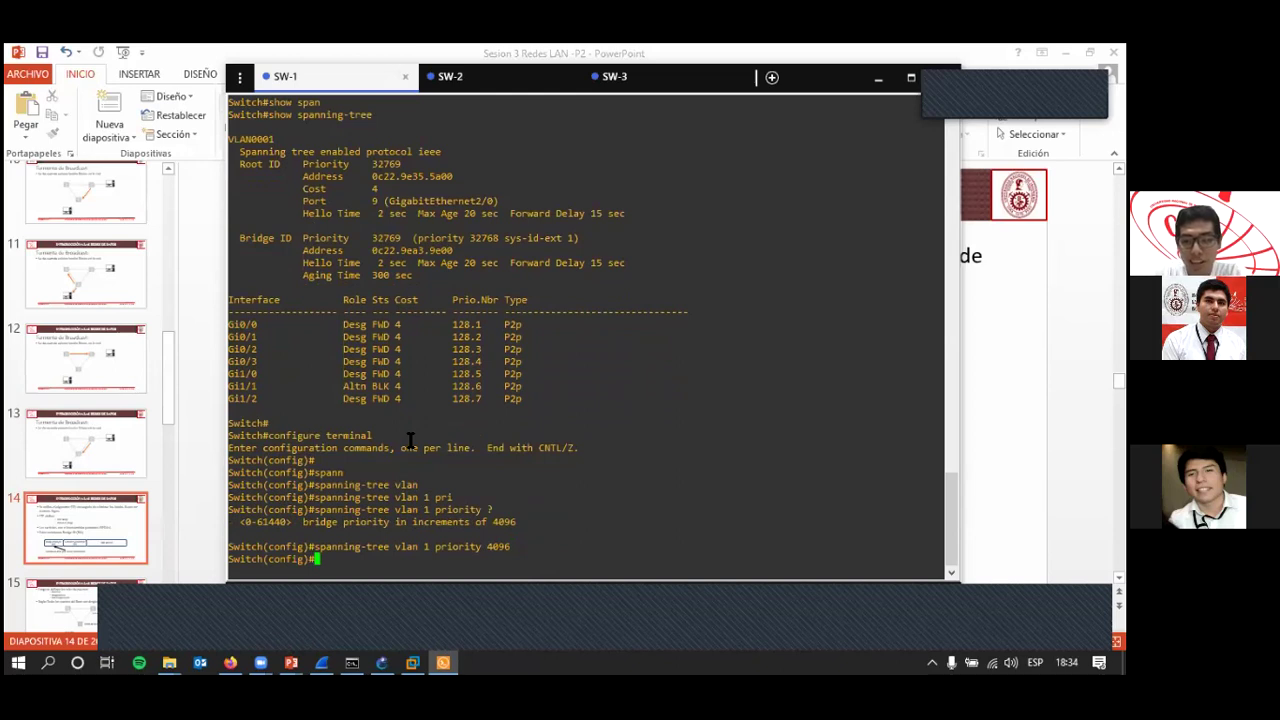